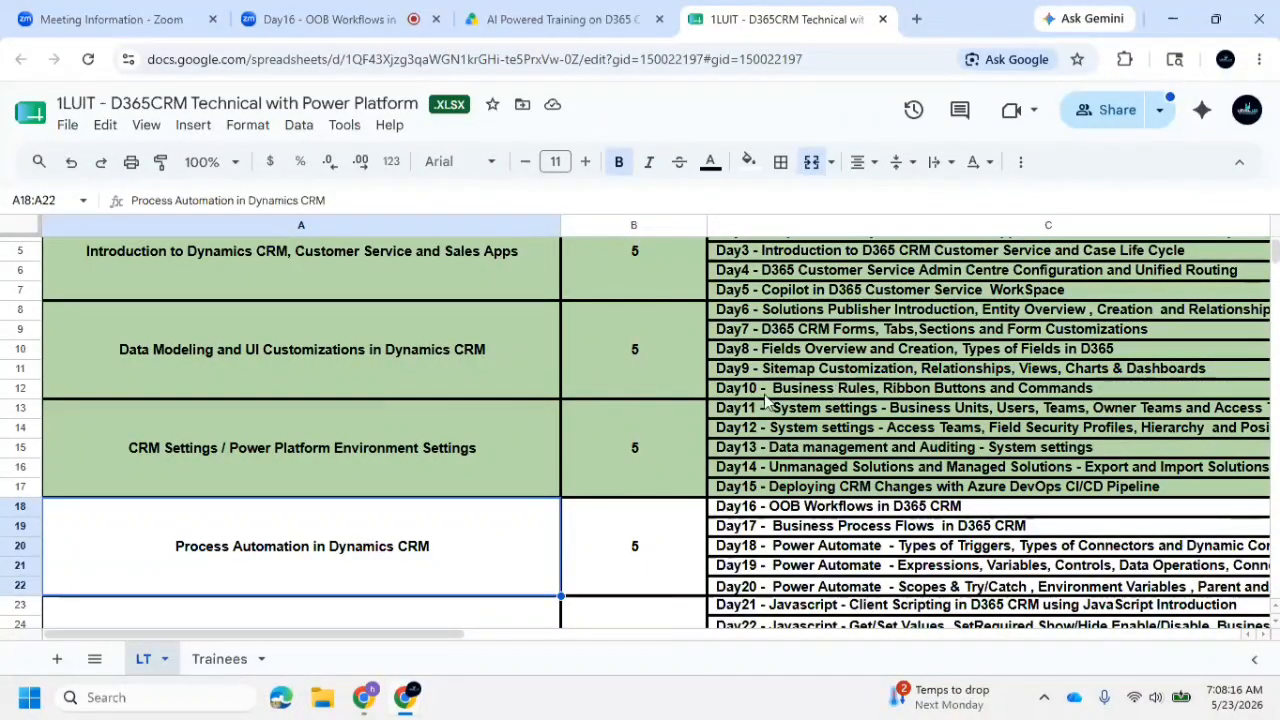
Review the Process Automation in Dynamics CRM module and its Day16 to Day20 topics in the course plan
left_click(845, 392)
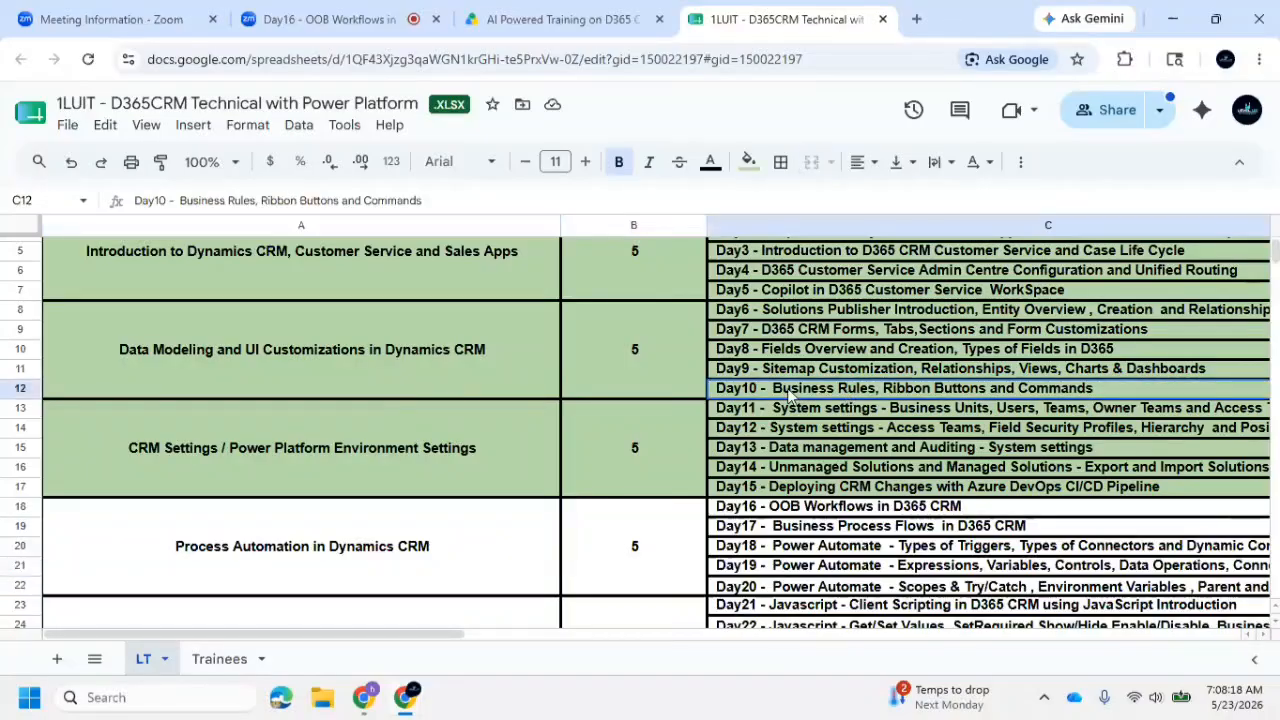
left_click(288, 551)
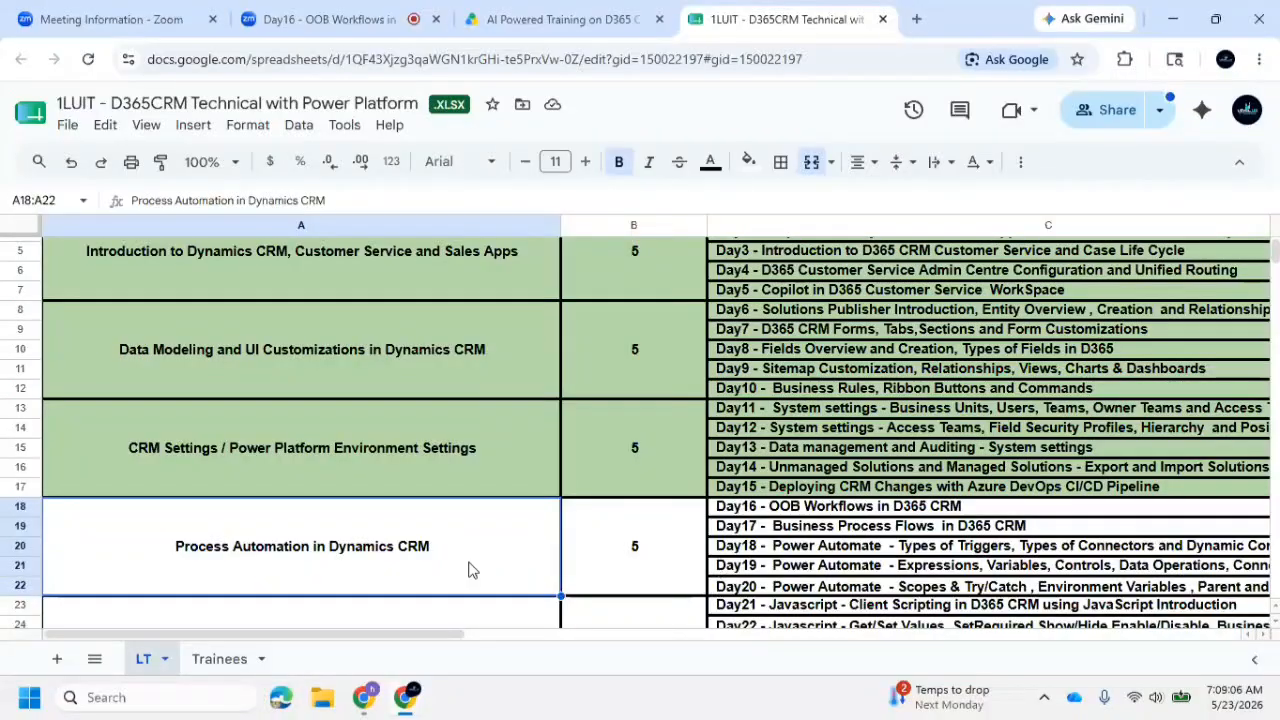
left_click(801, 514)
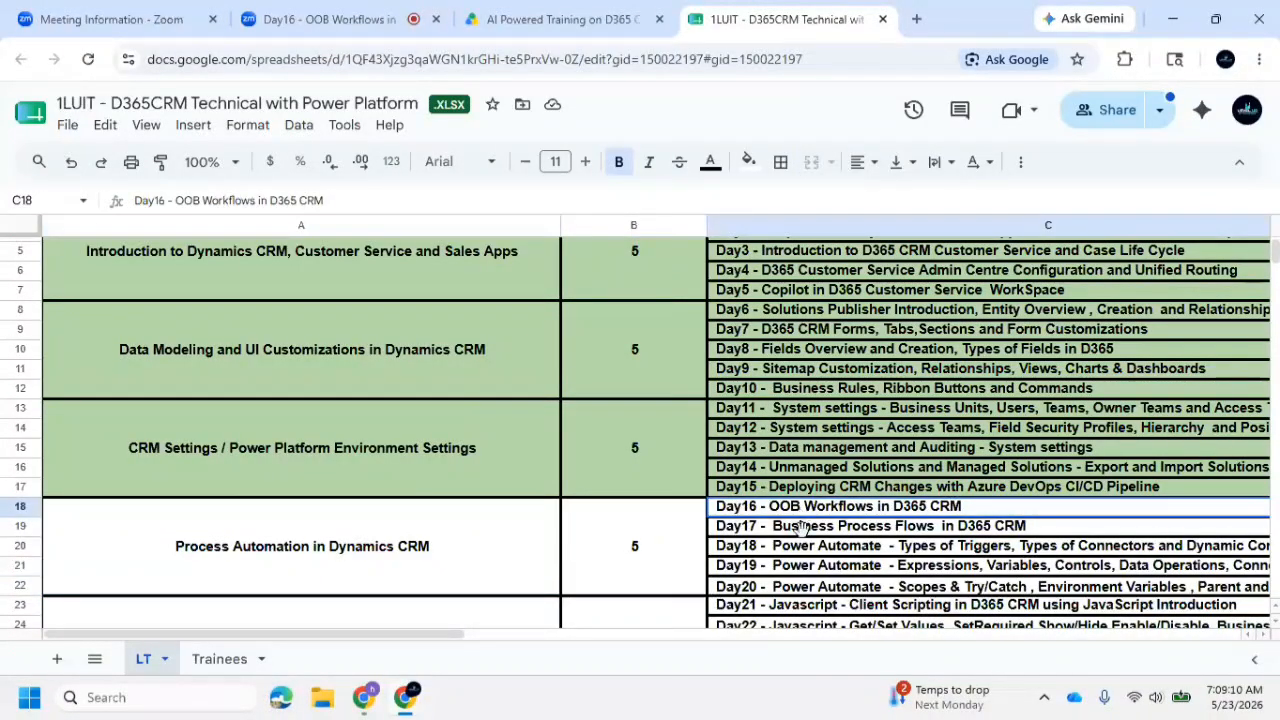
left_click(835, 530)
left_click_drag(828, 548, 828, 587)
left_click(828, 587)
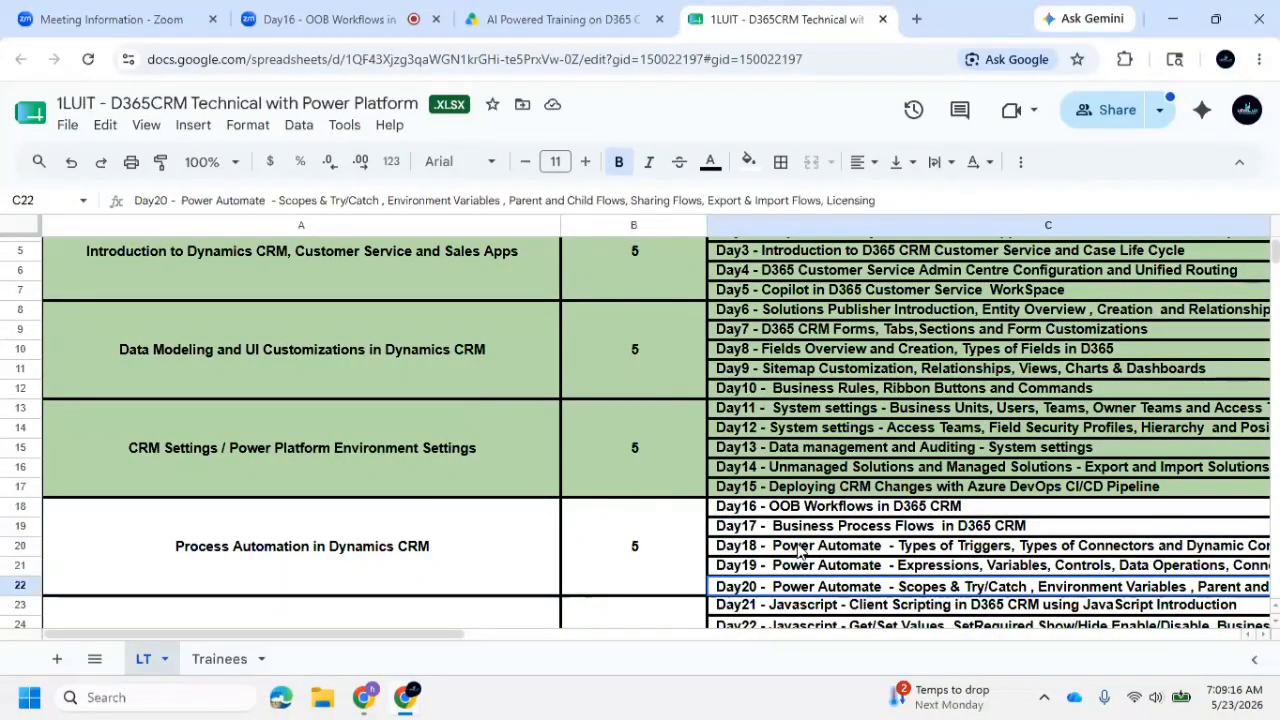
left_click(603, 531)
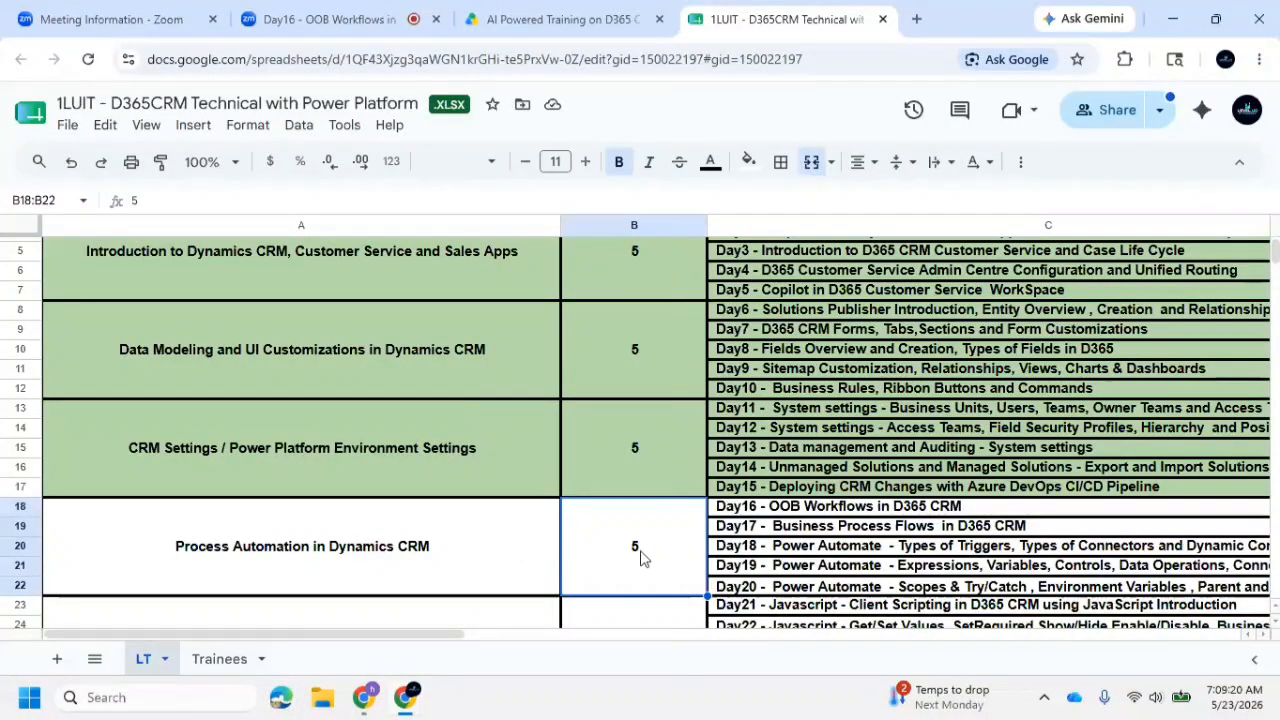
left_click(860, 548)
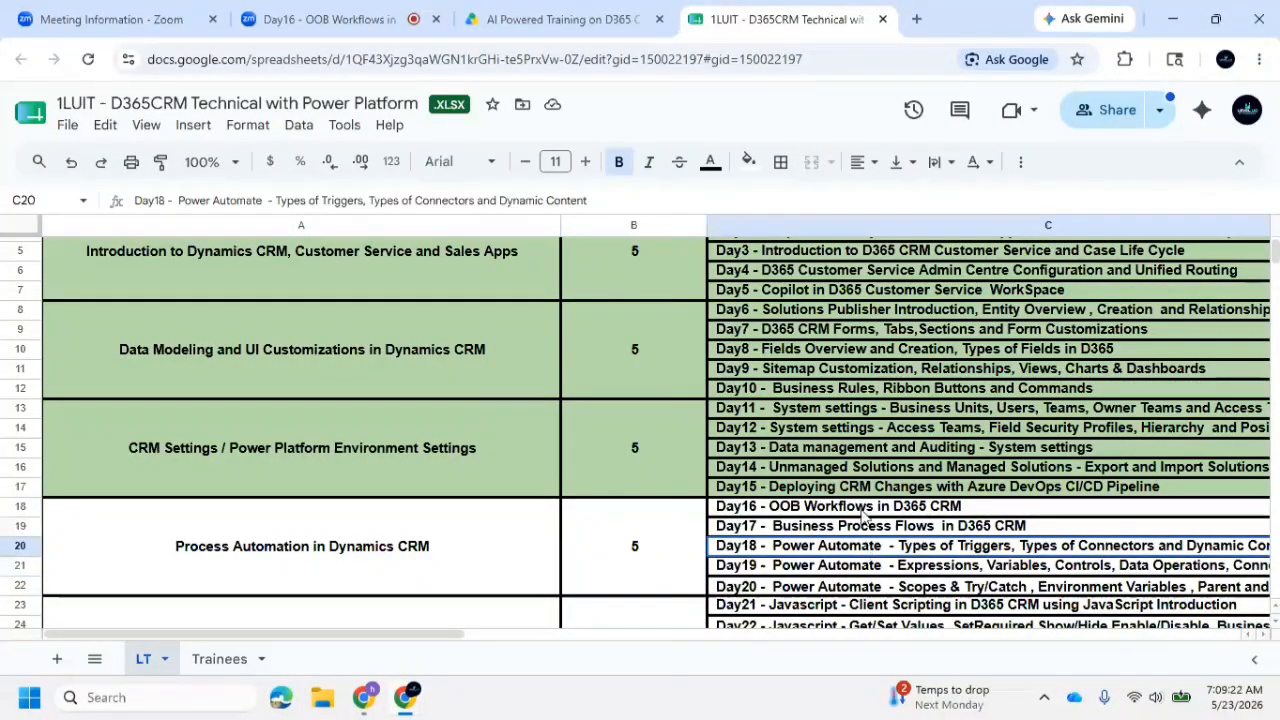
left_click(862, 512)
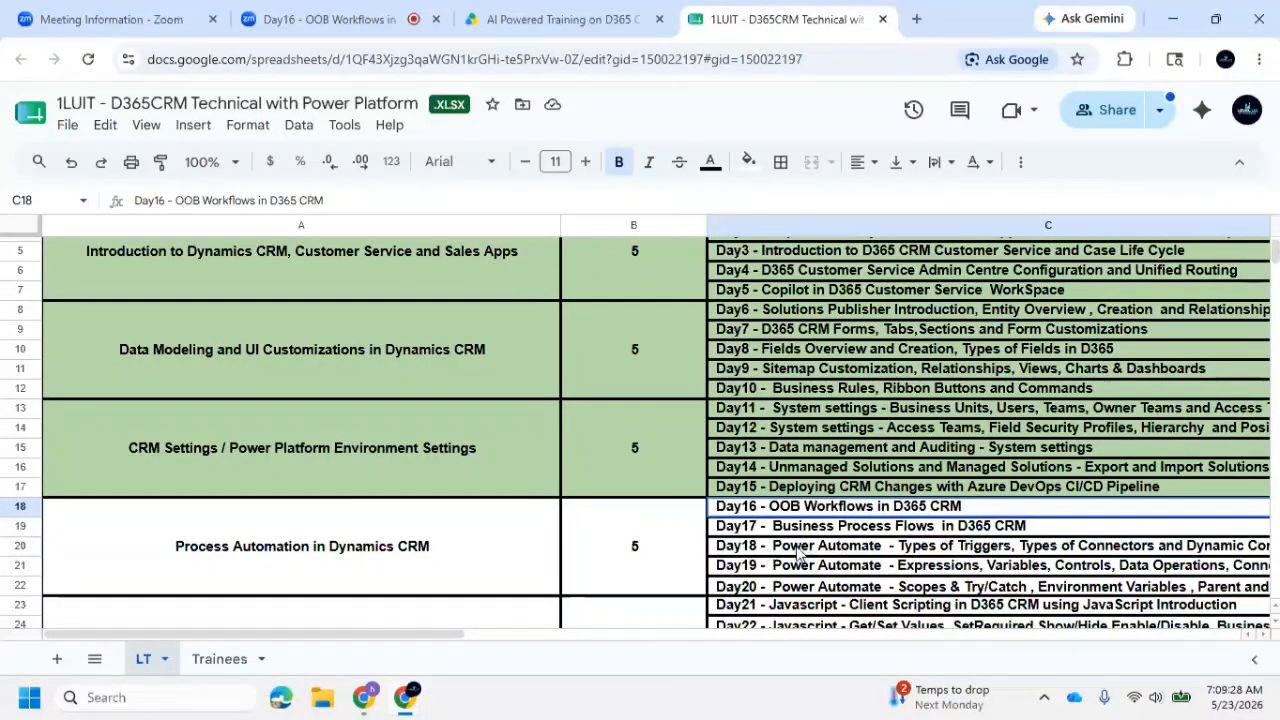
left_click(849, 530)
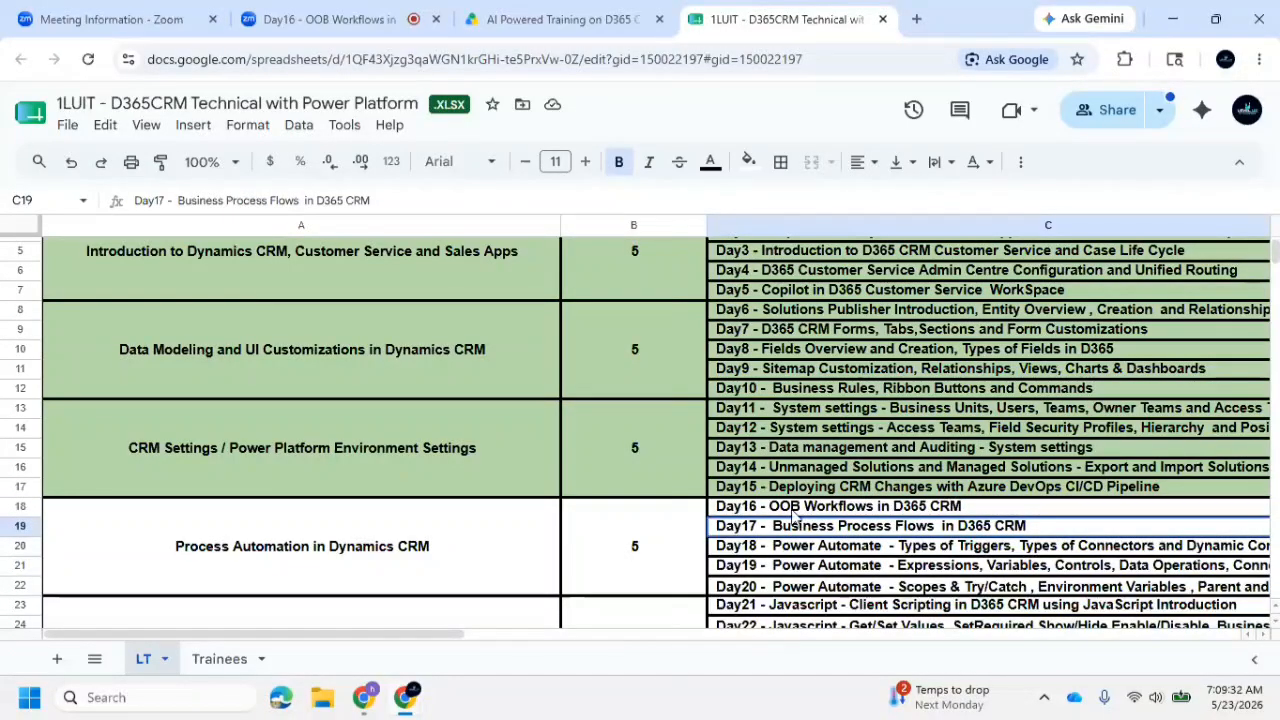
left_click(795, 512)
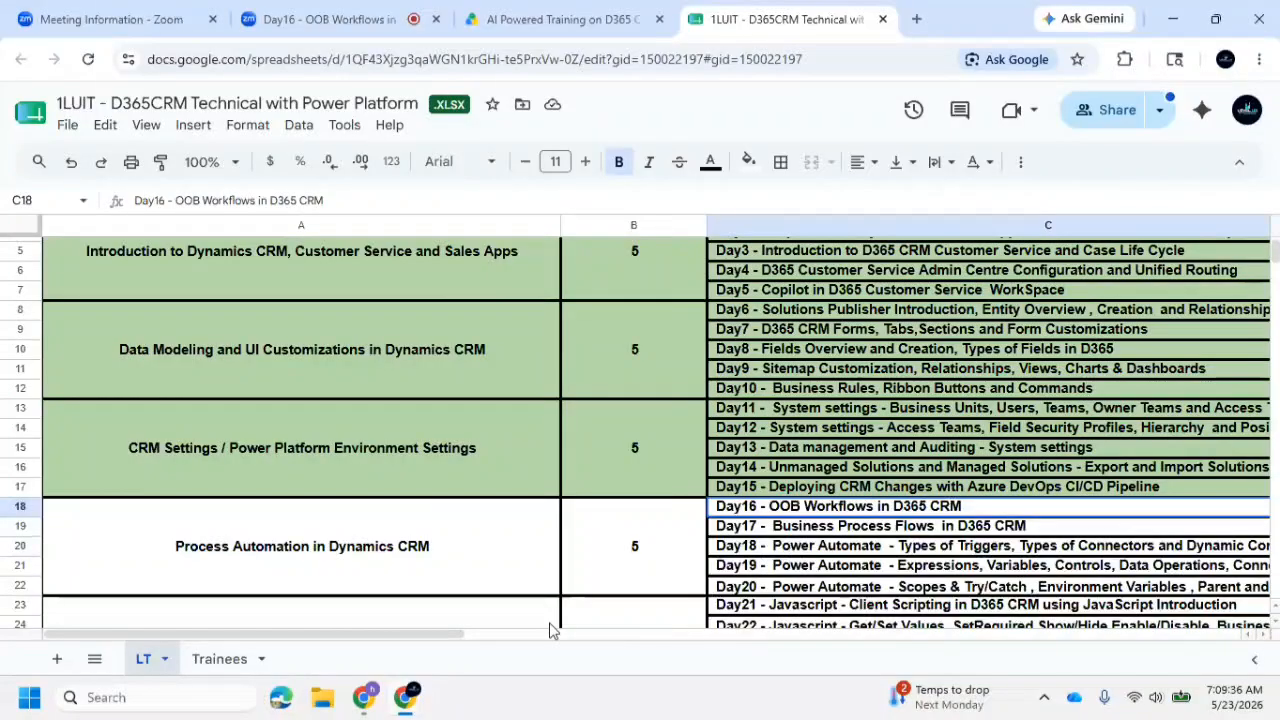
Switch to the browser window with the Azure DevOps project and close its WhatsApp tab
mouse_move(406, 703)
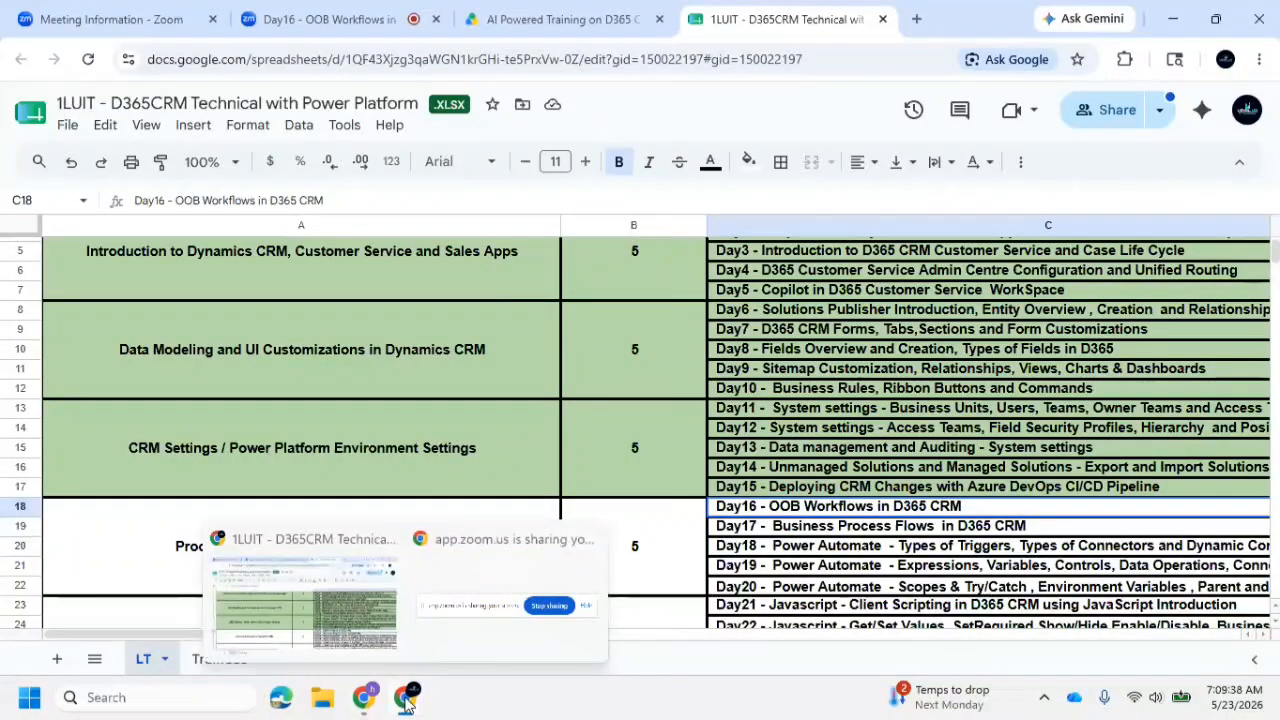
left_click(363, 697)
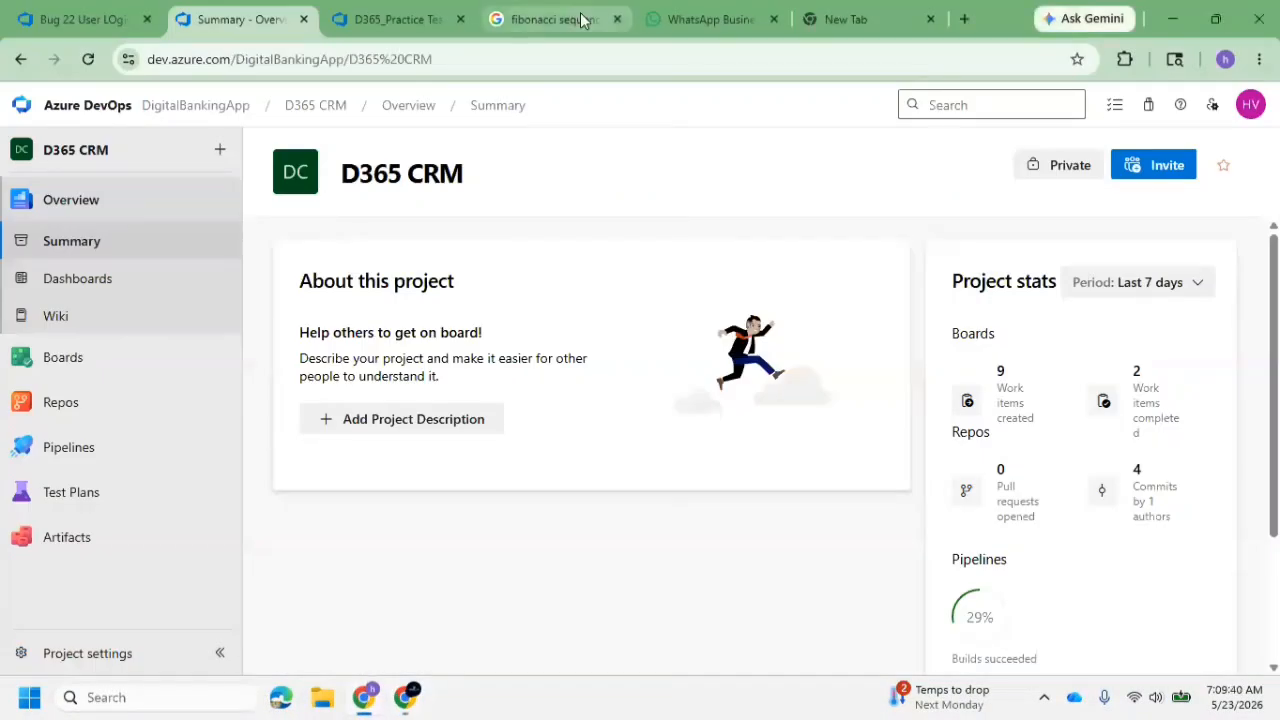
left_click(773, 19)
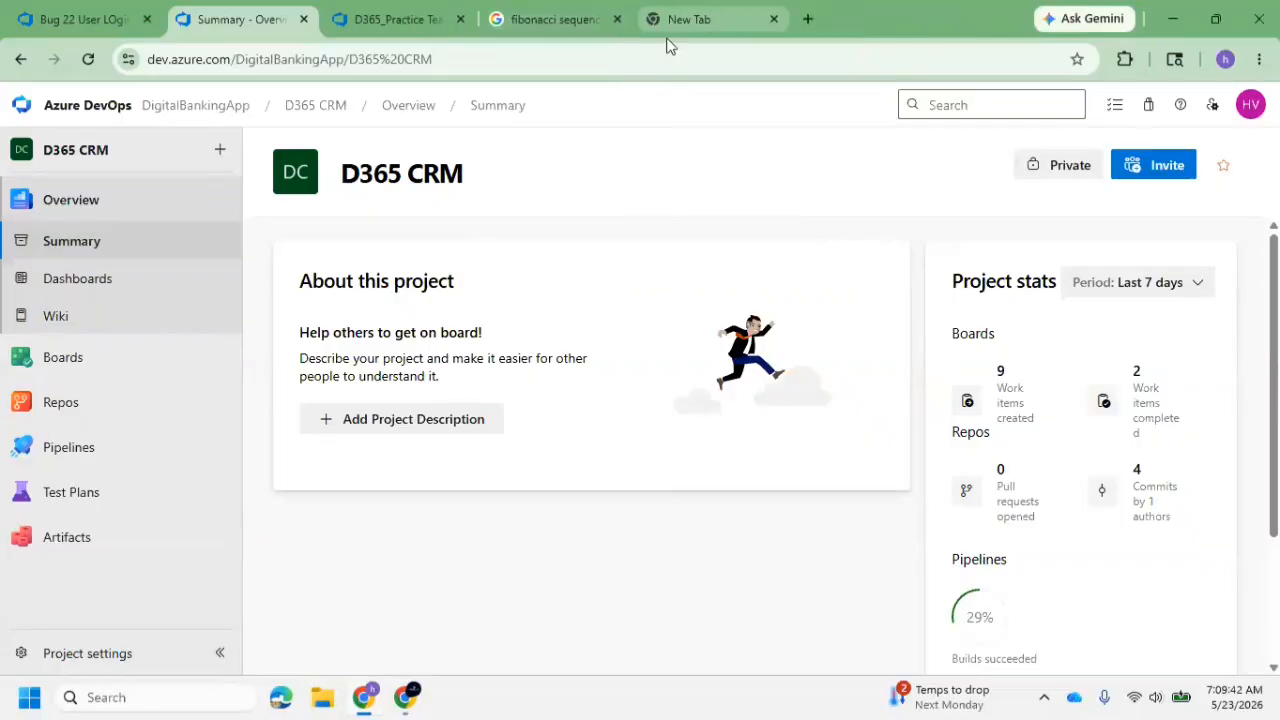
Load the luitdemo.crm8.dynamics.com Dynamics 365 leads page in the existing new tab
left_click(703, 31)
type("ku")
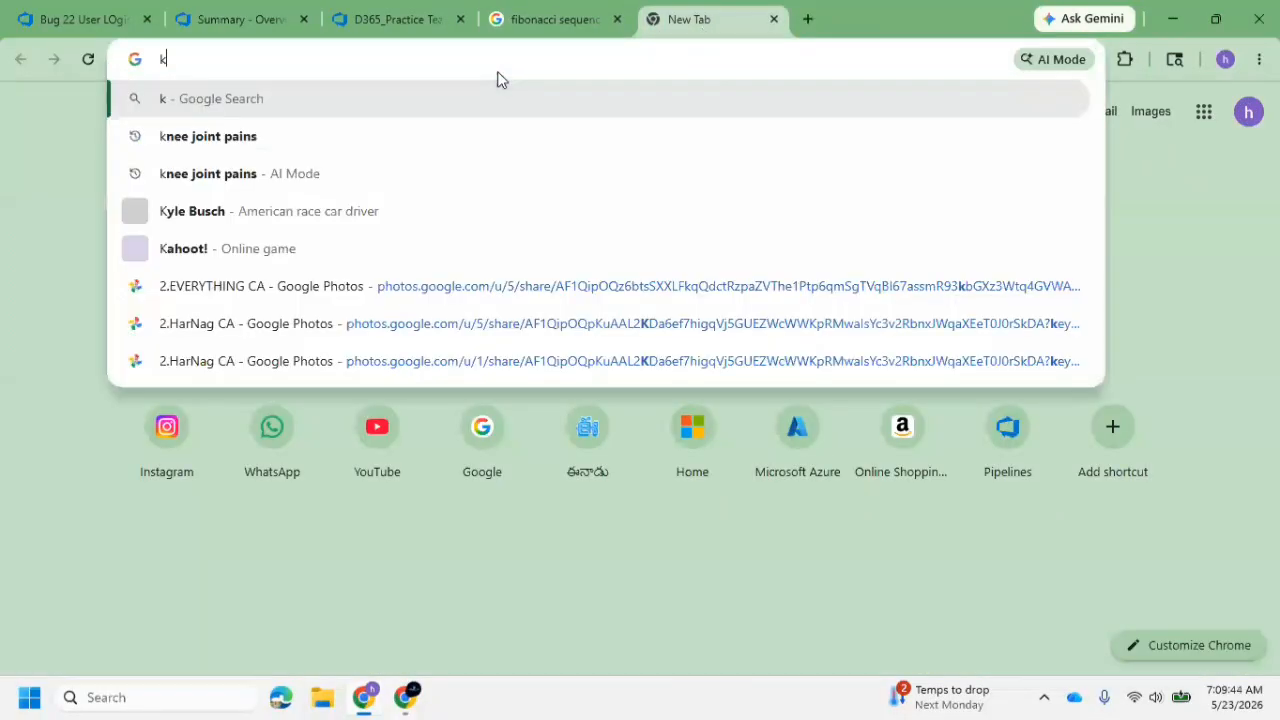
key("BackSpace")
key("BackSpace")
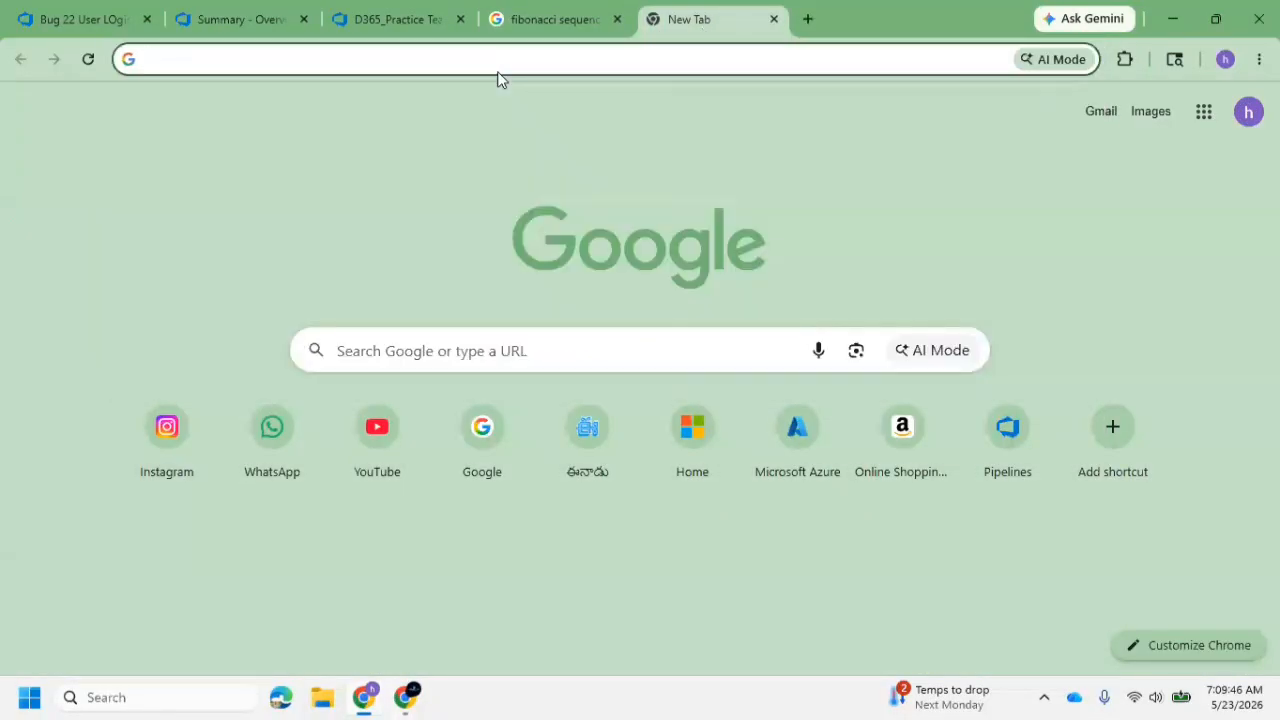
type("lui")
key("Right")
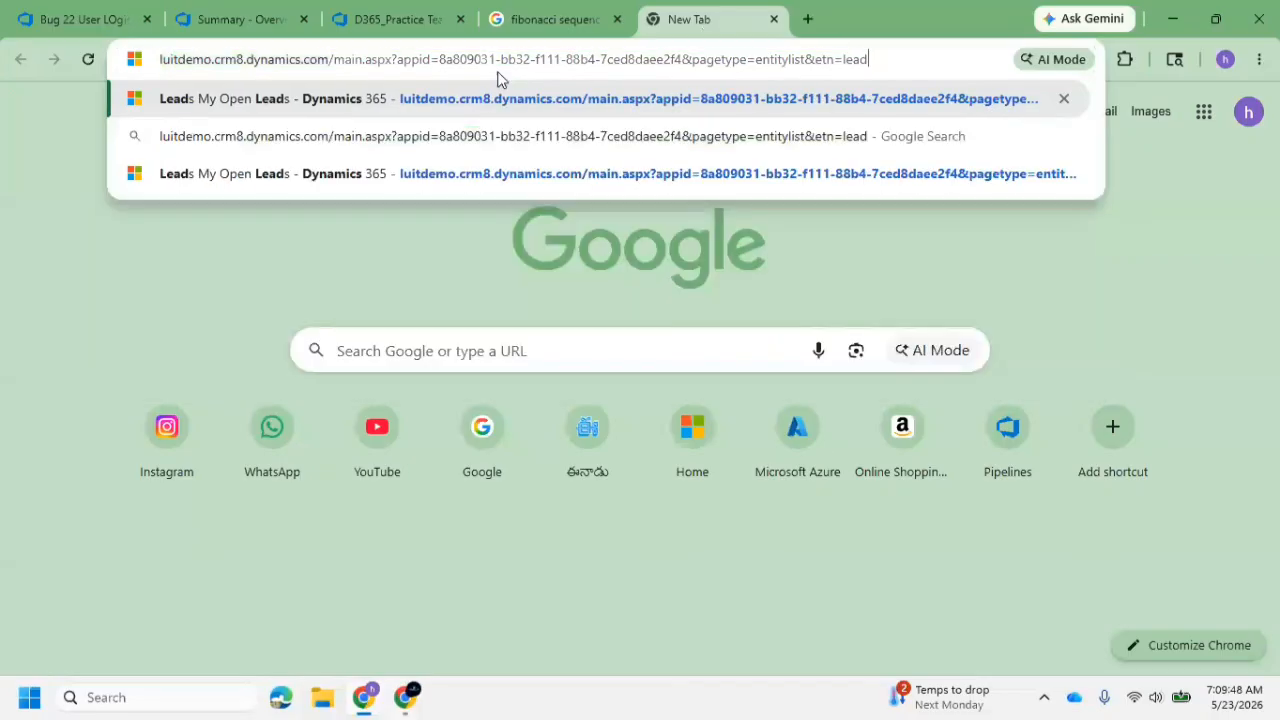
key("Return")
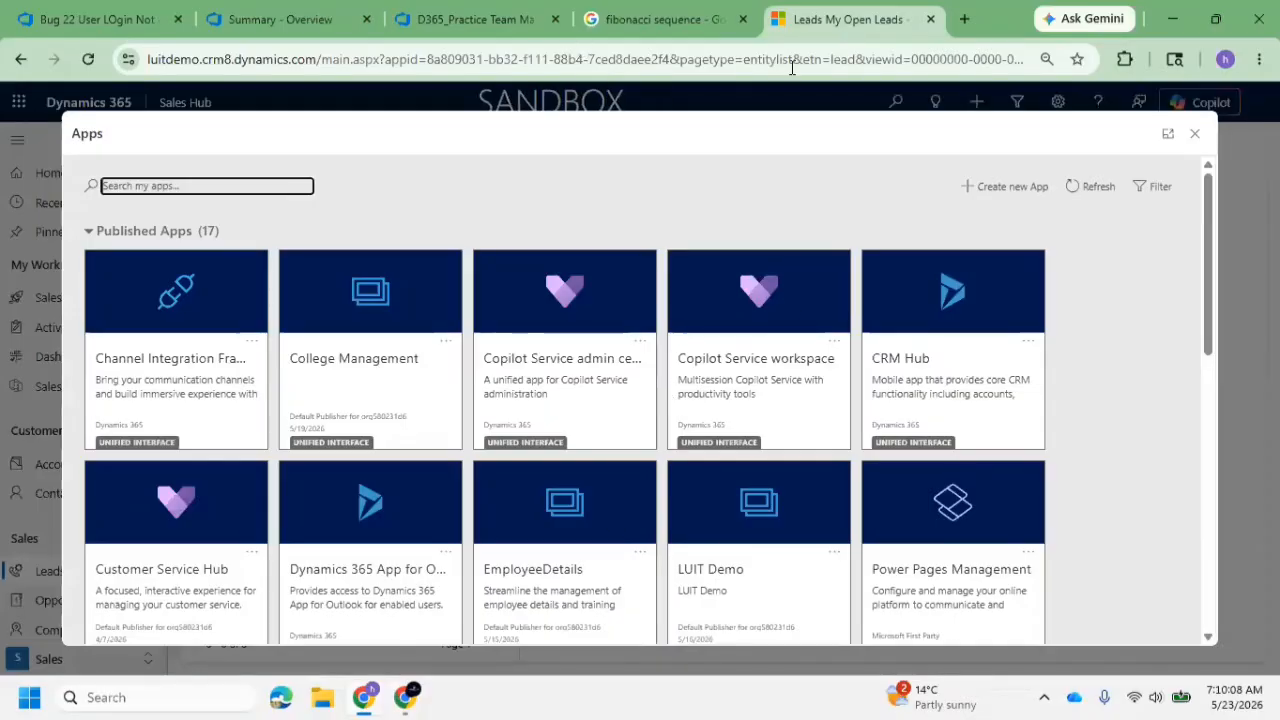
Open the SNIQ Bank Application App and display the Basic Info of the Applicant#1 bank application
scroll(783, 343, "down", 5)
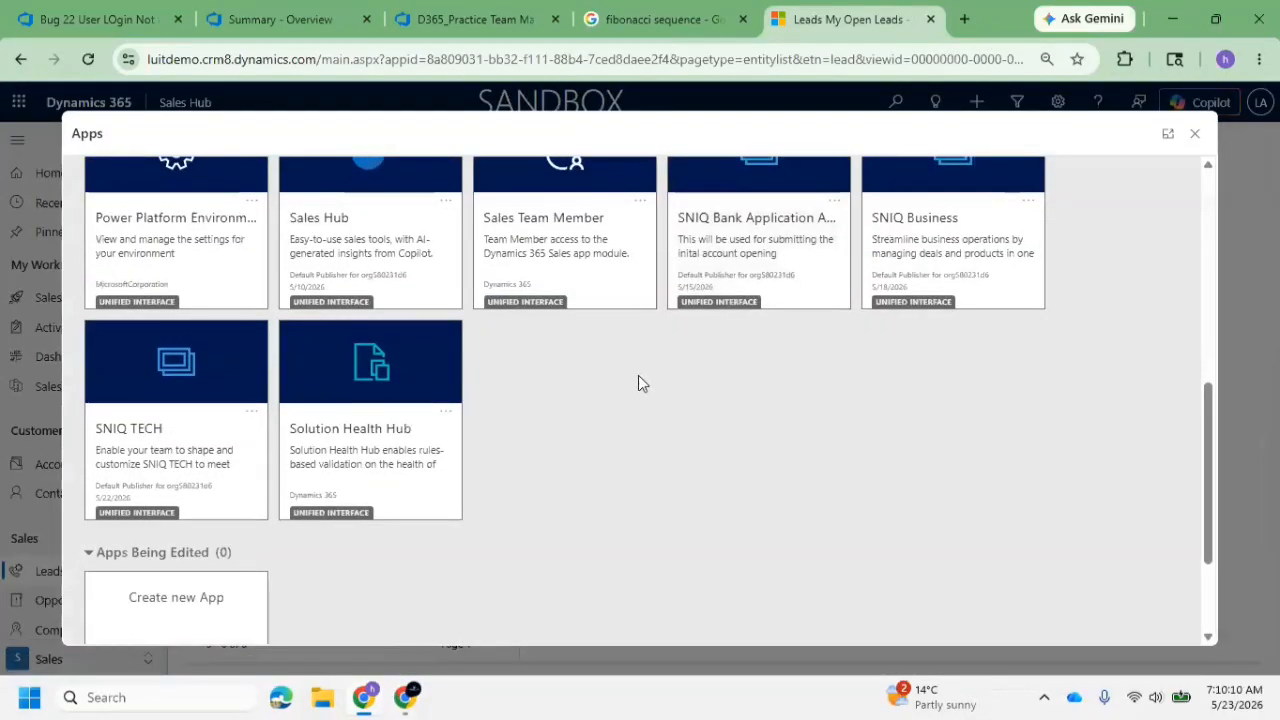
scroll(856, 382, "up", 1)
left_click(757, 286)
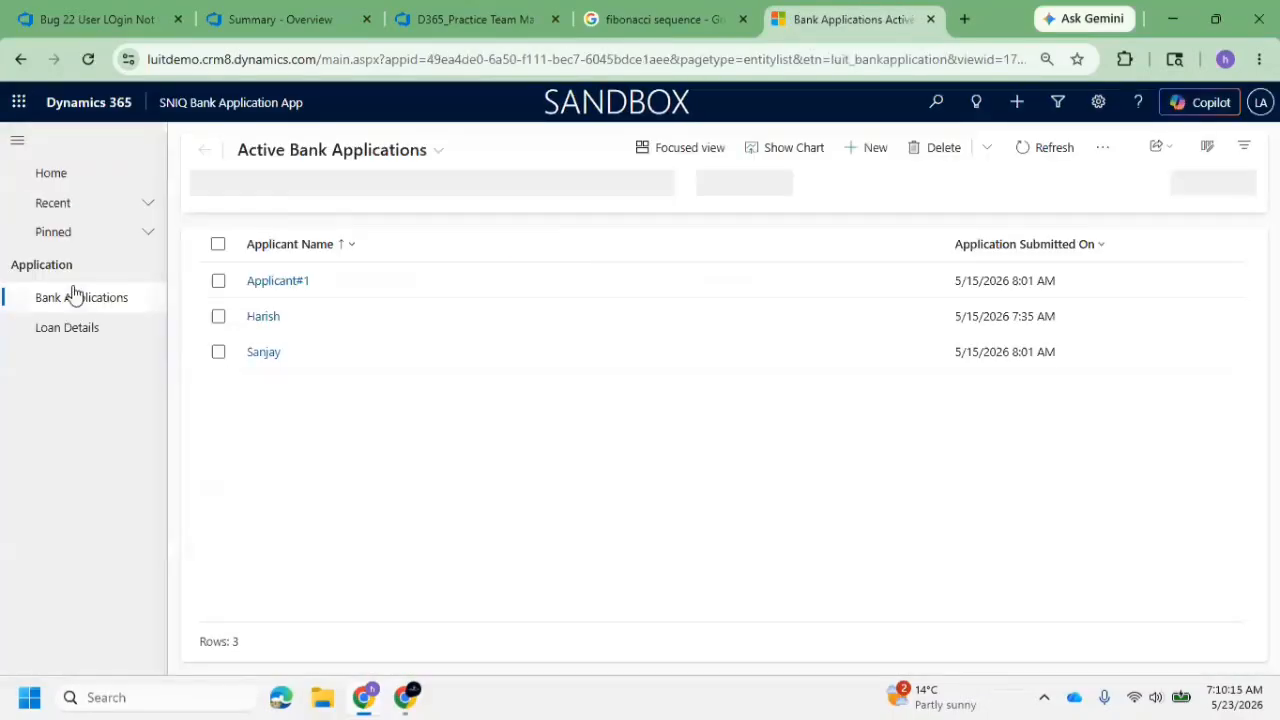
left_click(299, 283)
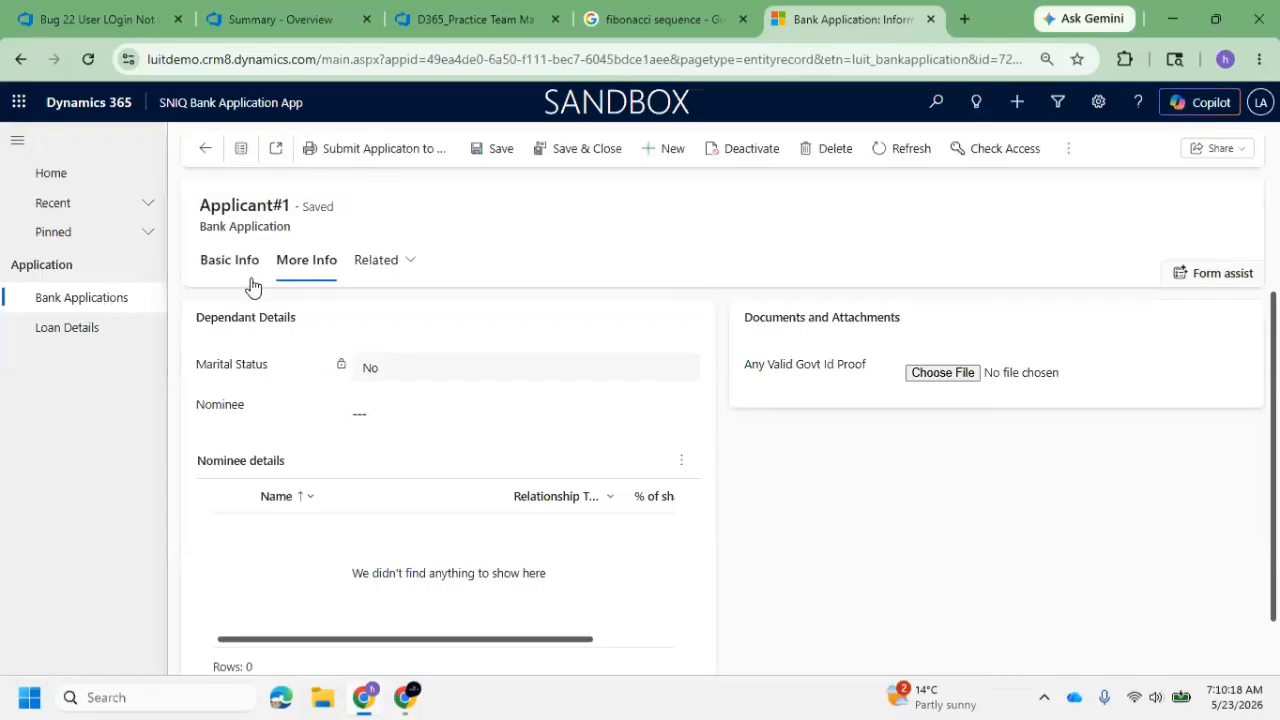
left_click(249, 280)
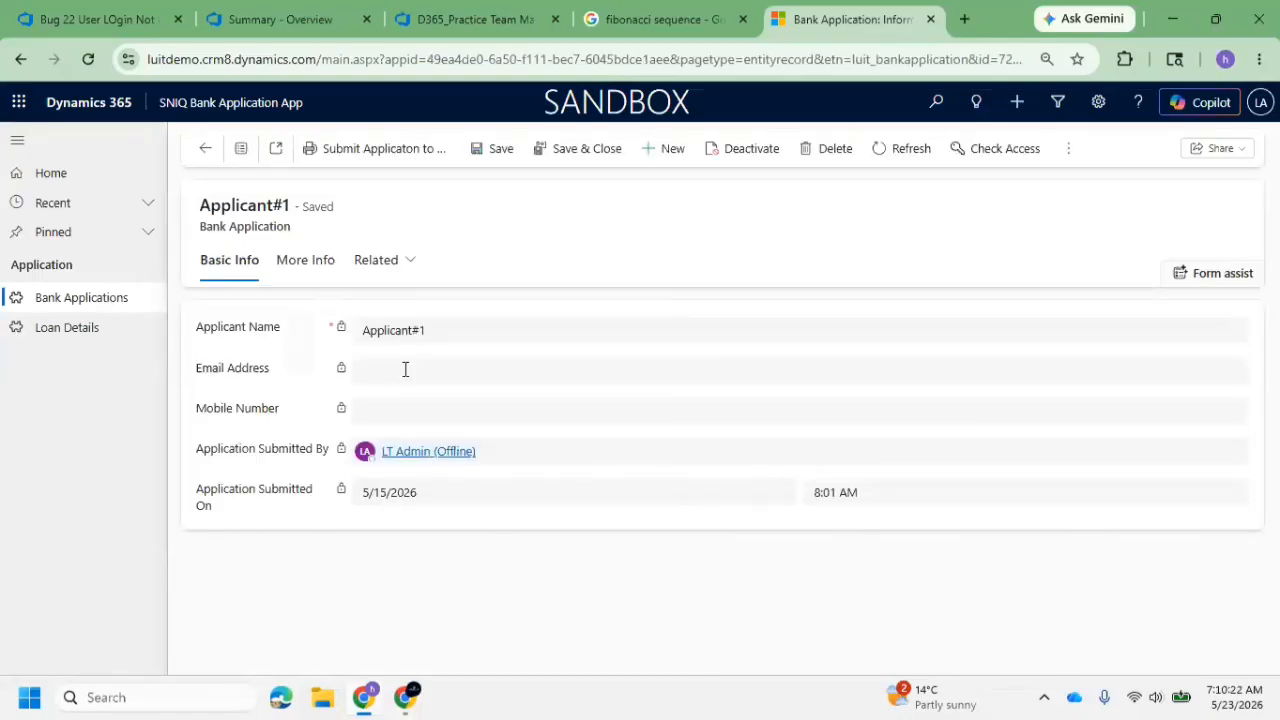
Compare the Loan Details list with the Bank Applications list and the Applicant#1 record's Basic Info and More Info
left_click(96, 335)
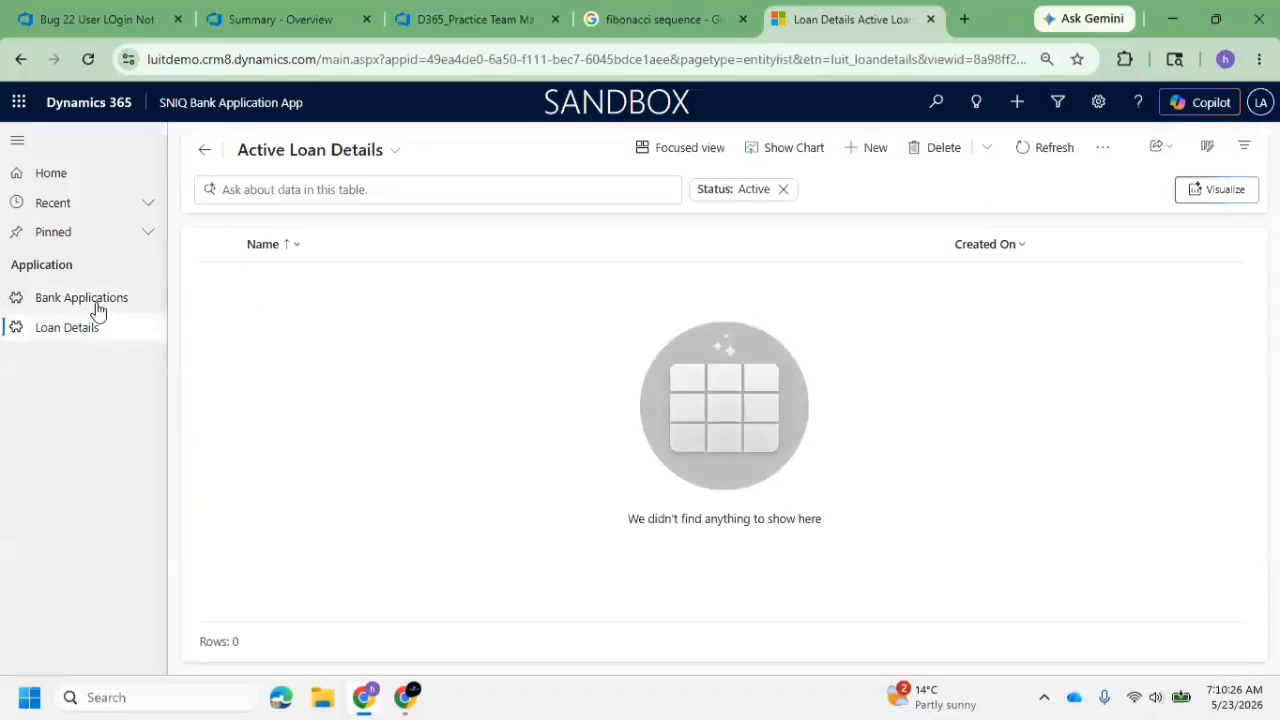
left_click(93, 301)
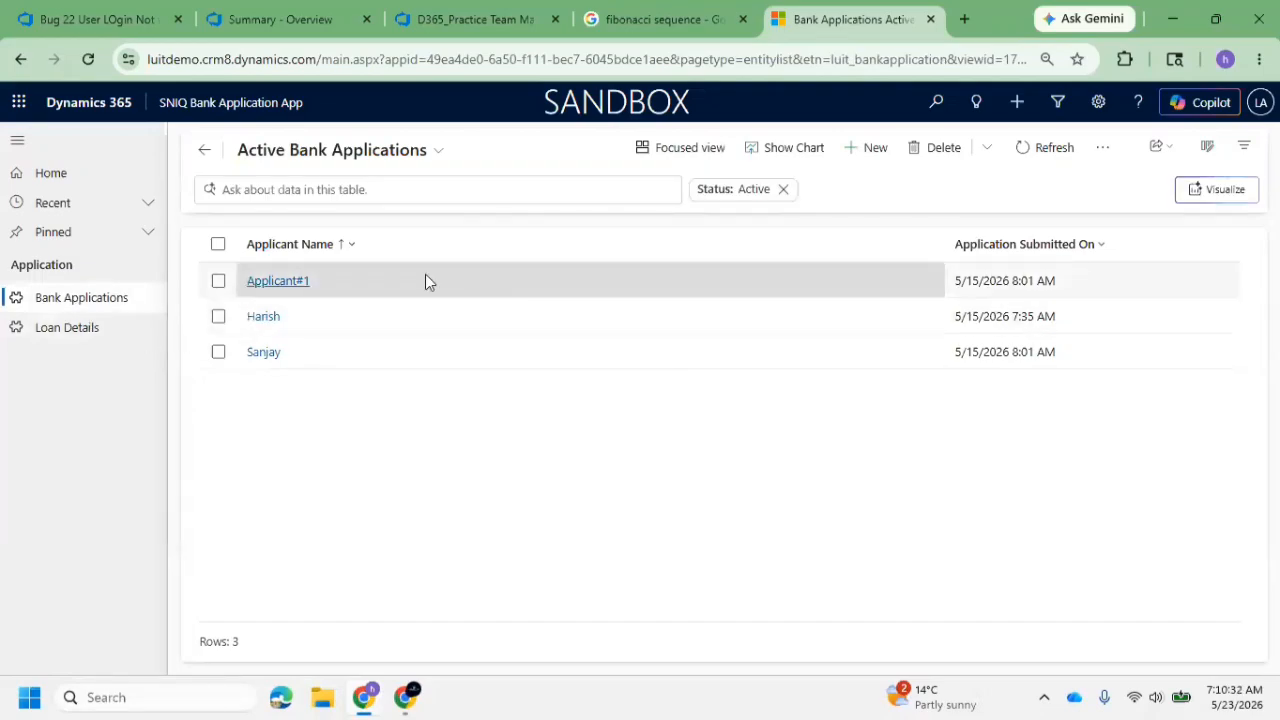
left_click(295, 281)
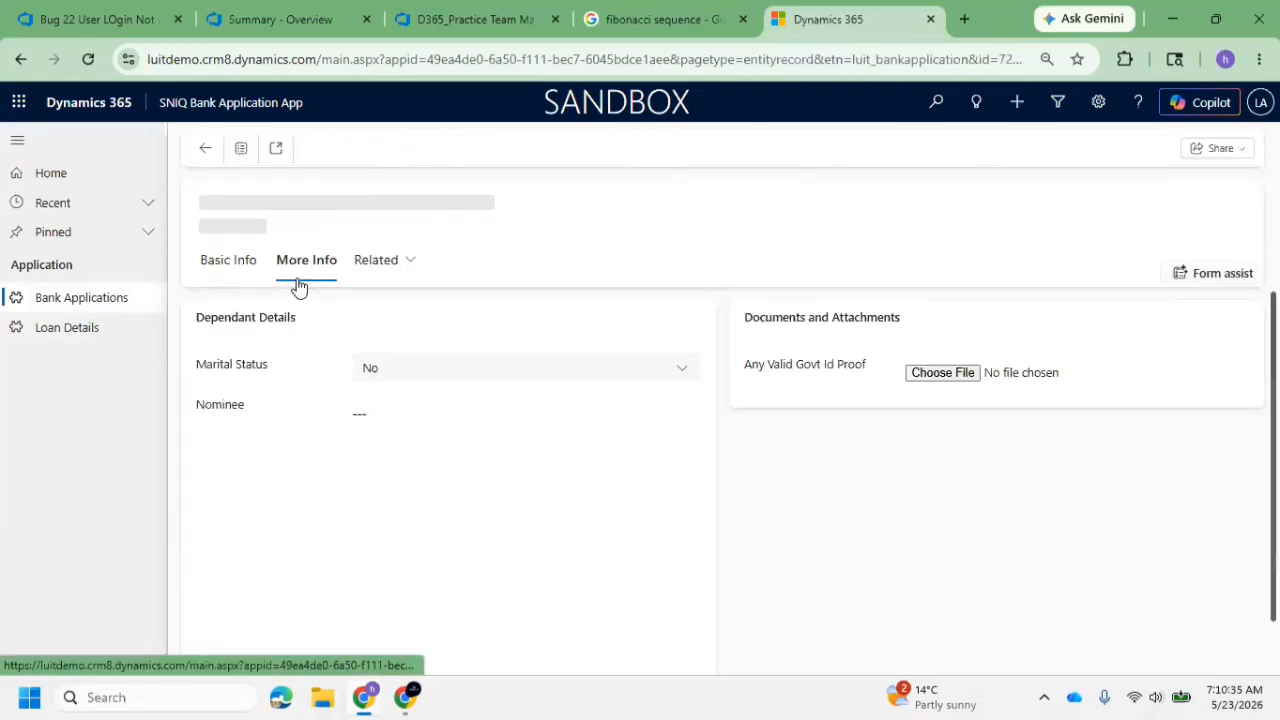
left_click(229, 266)
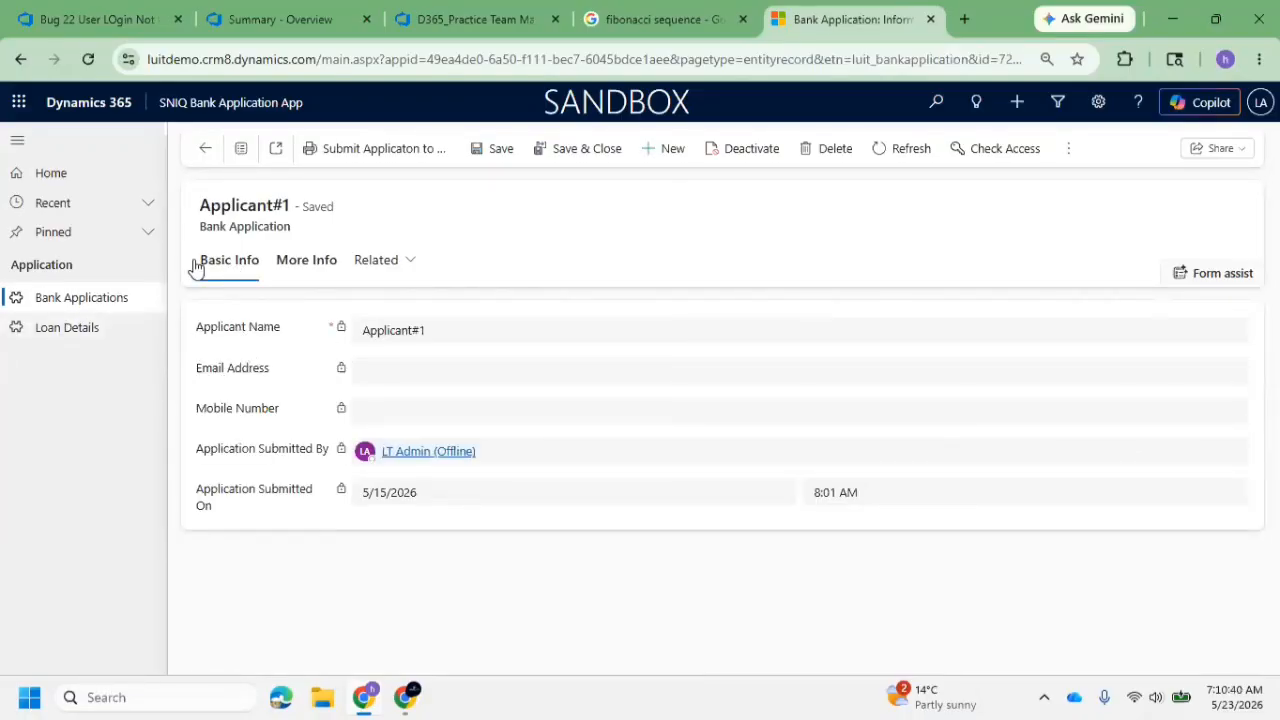
left_click(71, 338)
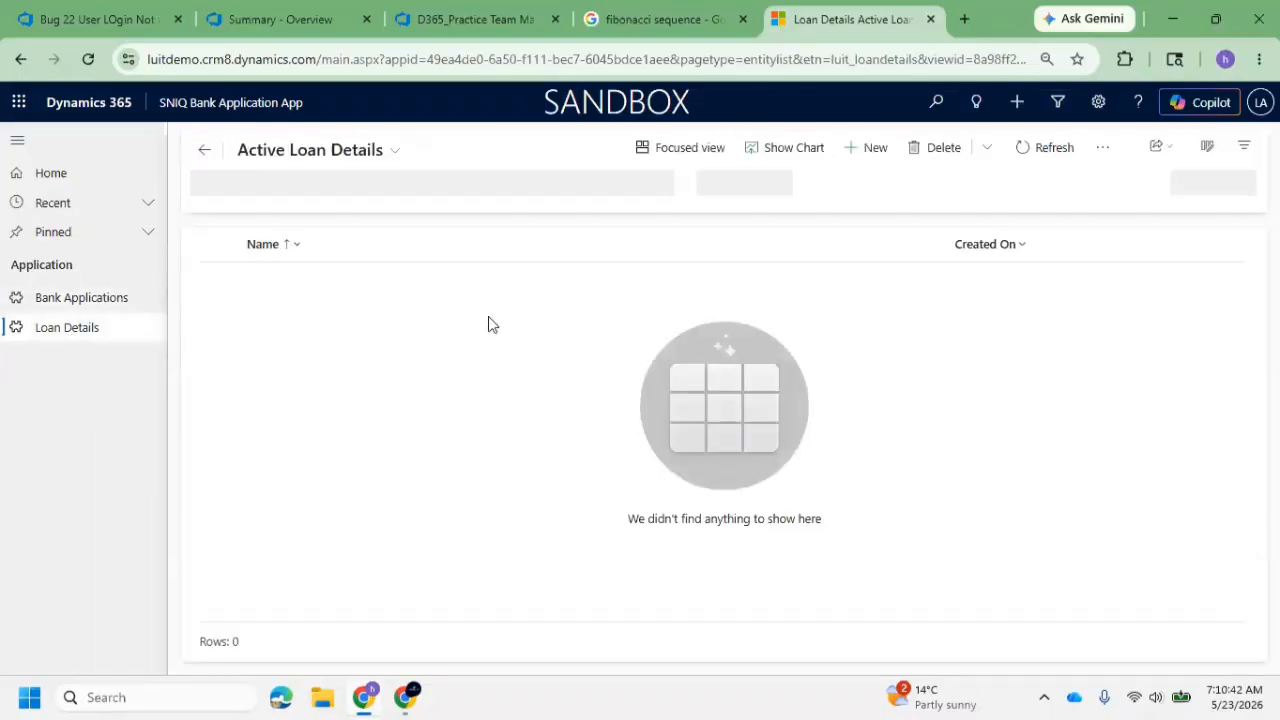
left_click(109, 298)
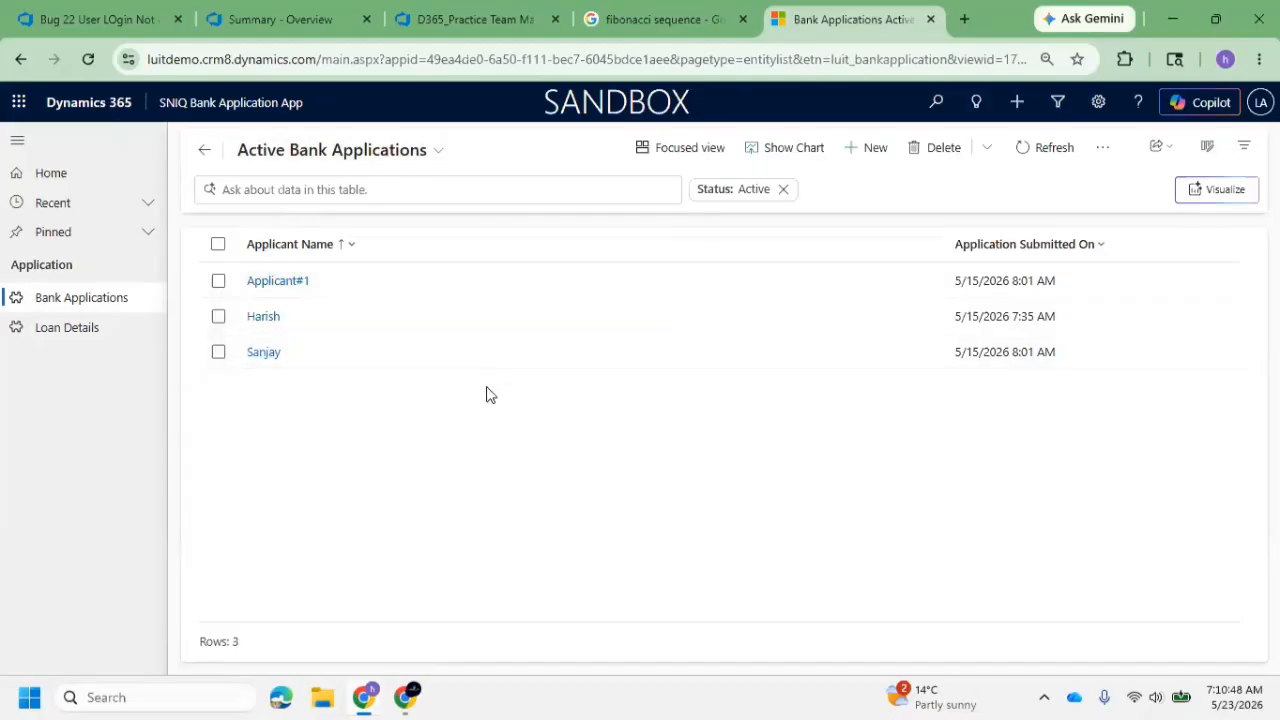
left_click(280, 282)
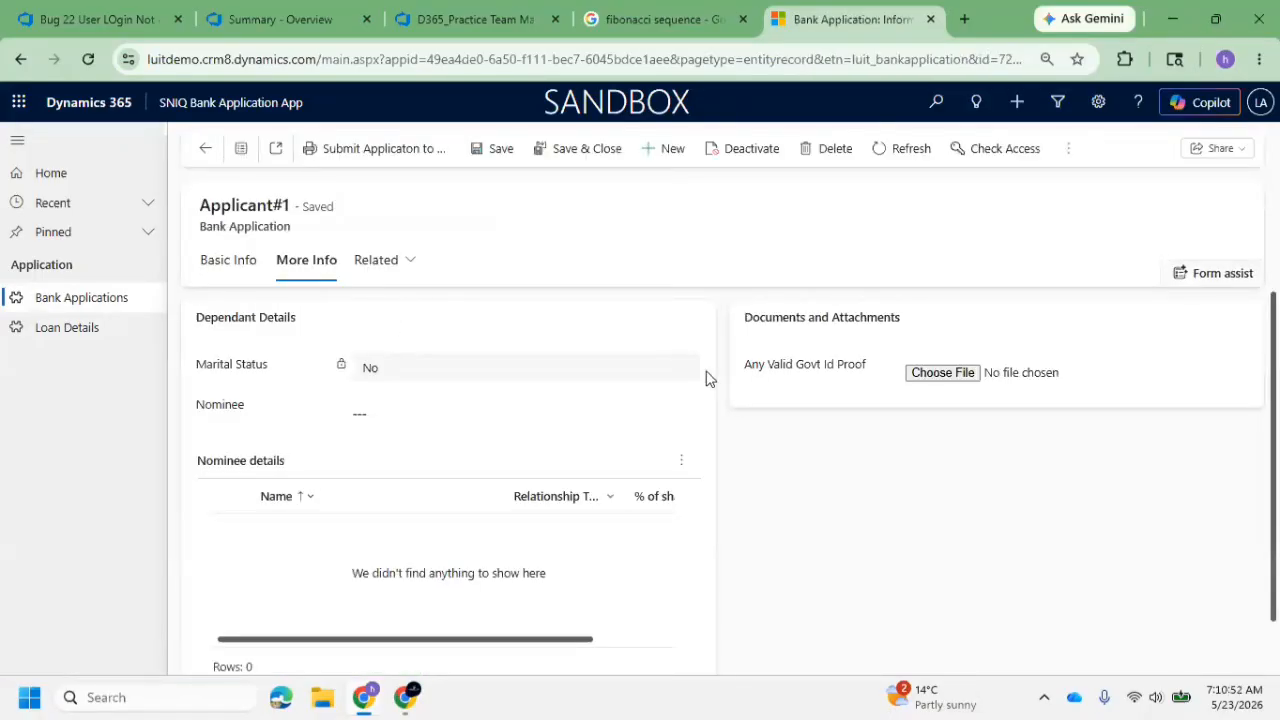
left_click(100, 333)
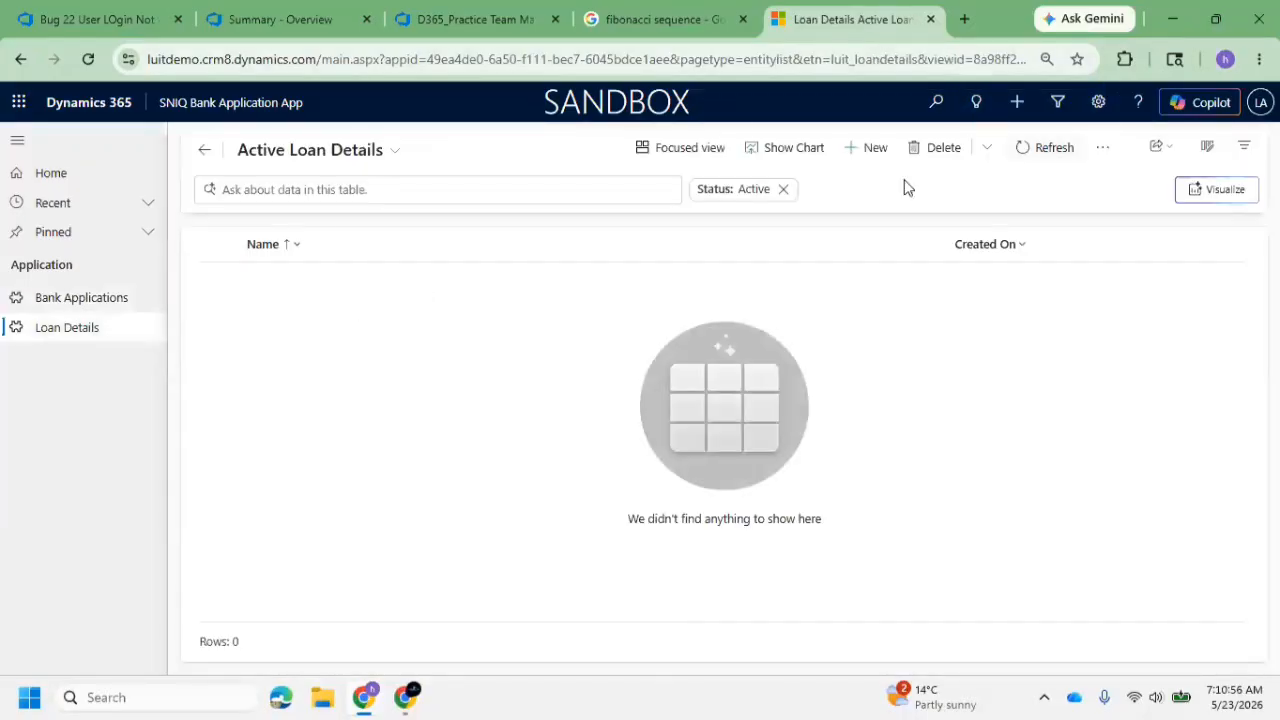
Go to Processes in the Process Center through Advanced Settings and open the message behind the control loading error
left_click(1095, 104)
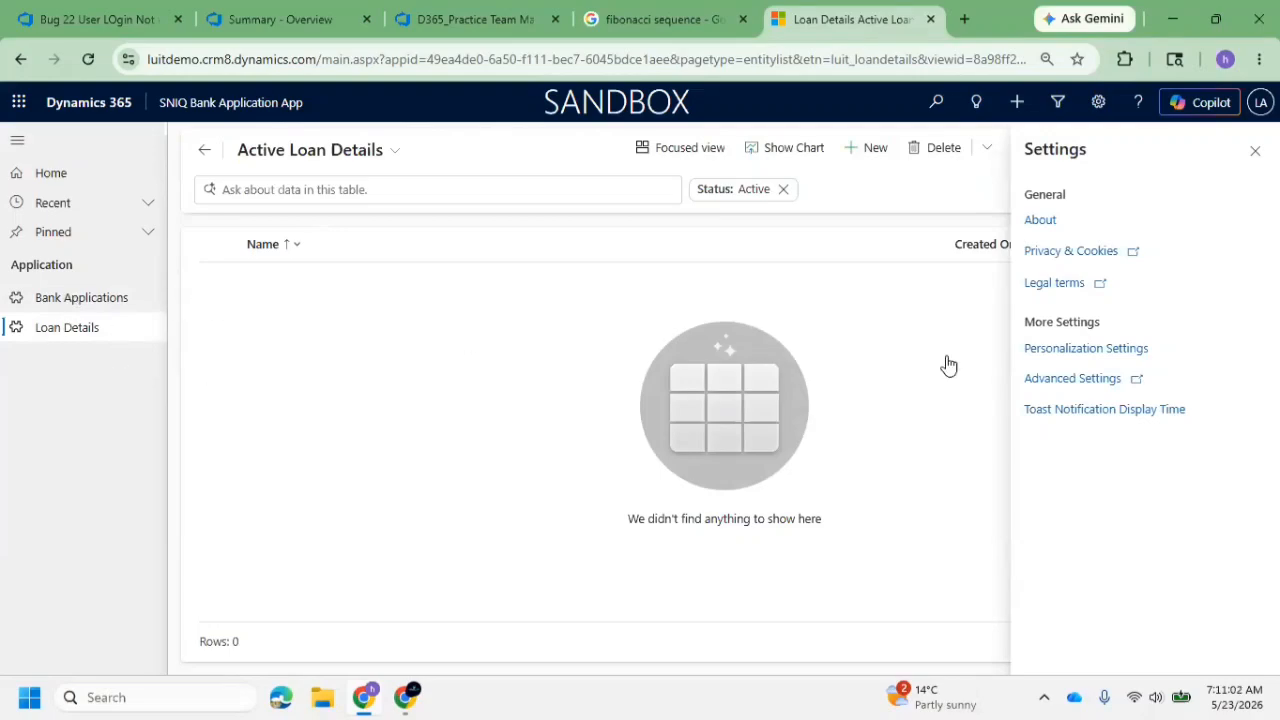
left_click(1085, 378)
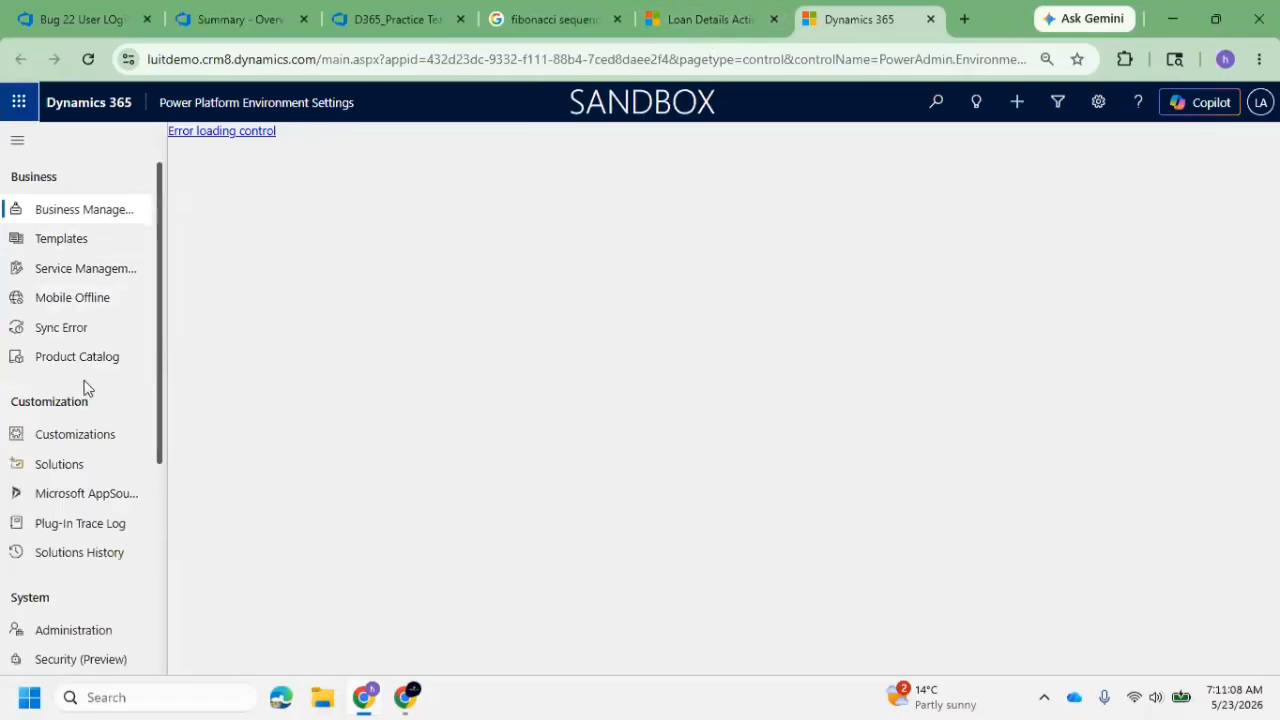
scroll(93, 395, "down", 2)
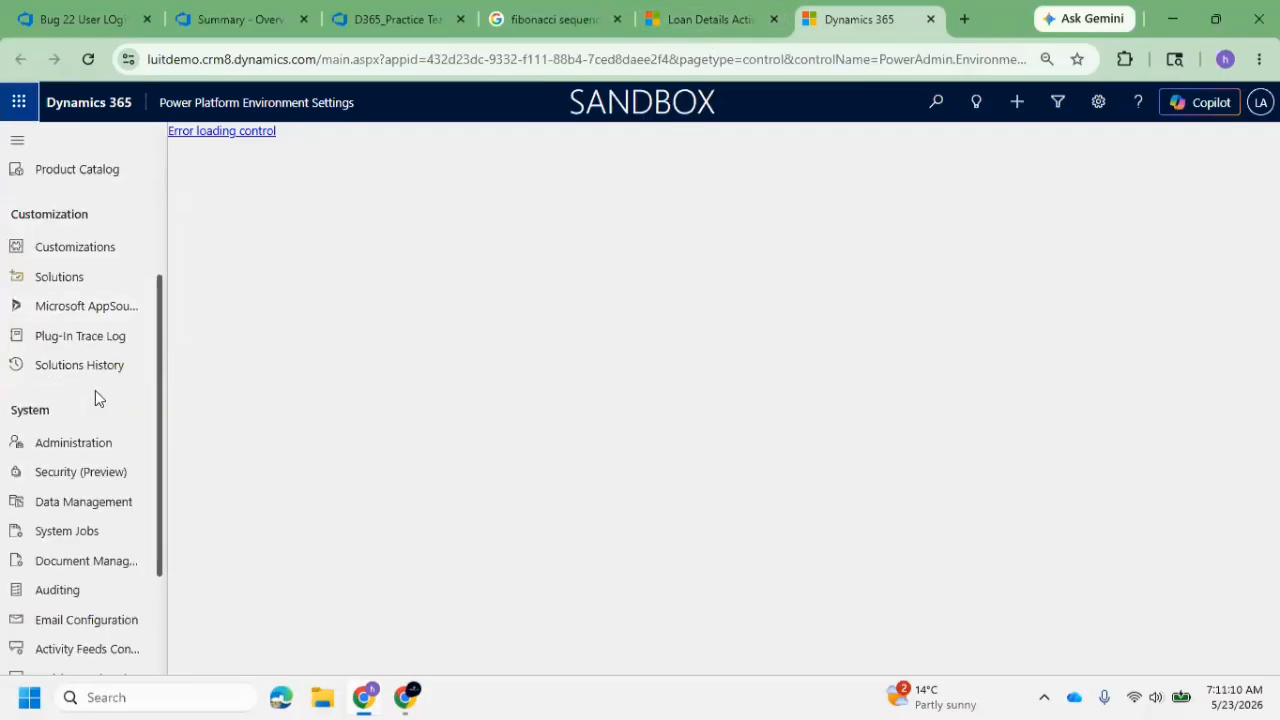
scroll(97, 405, "down", 1)
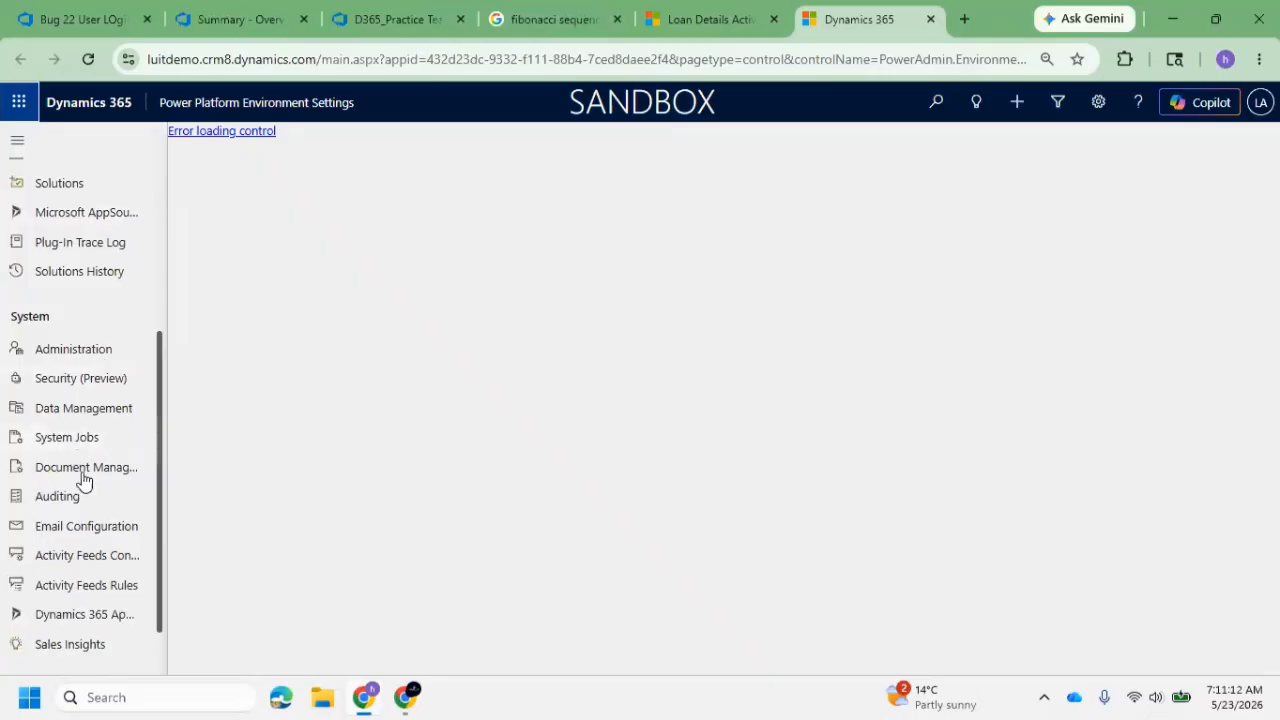
scroll(90, 503, "down", 1)
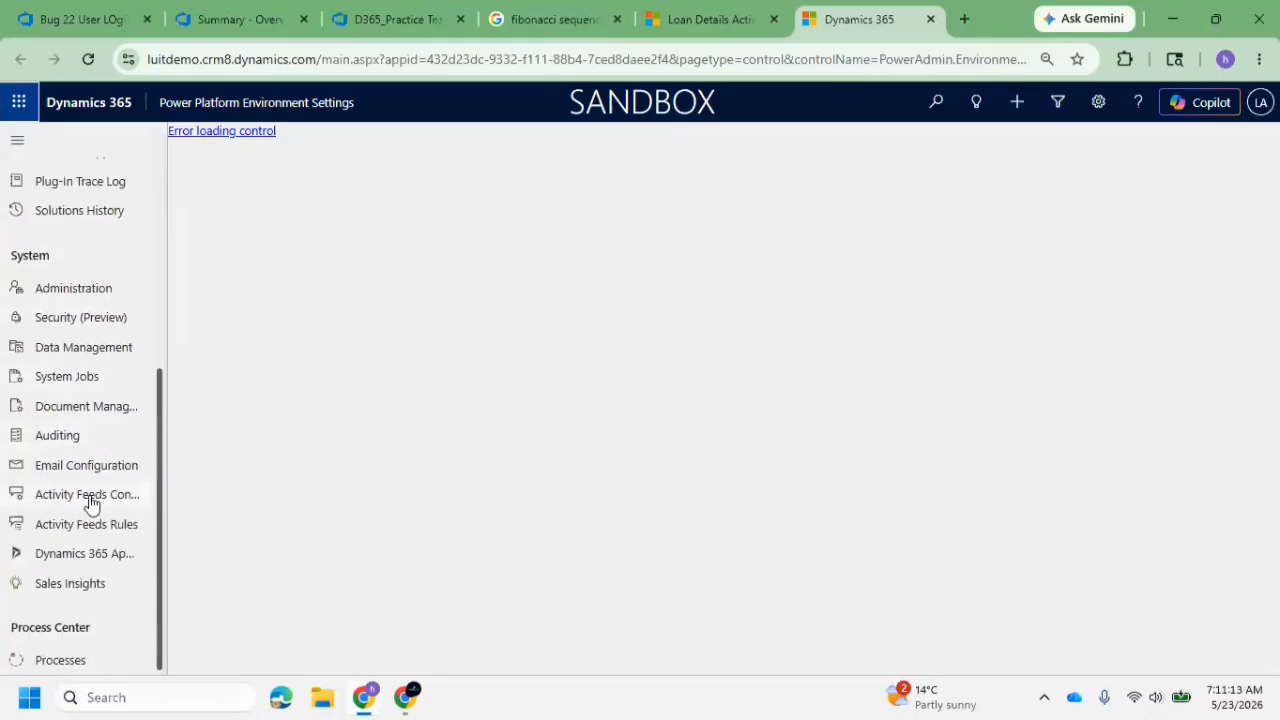
left_click(85, 663)
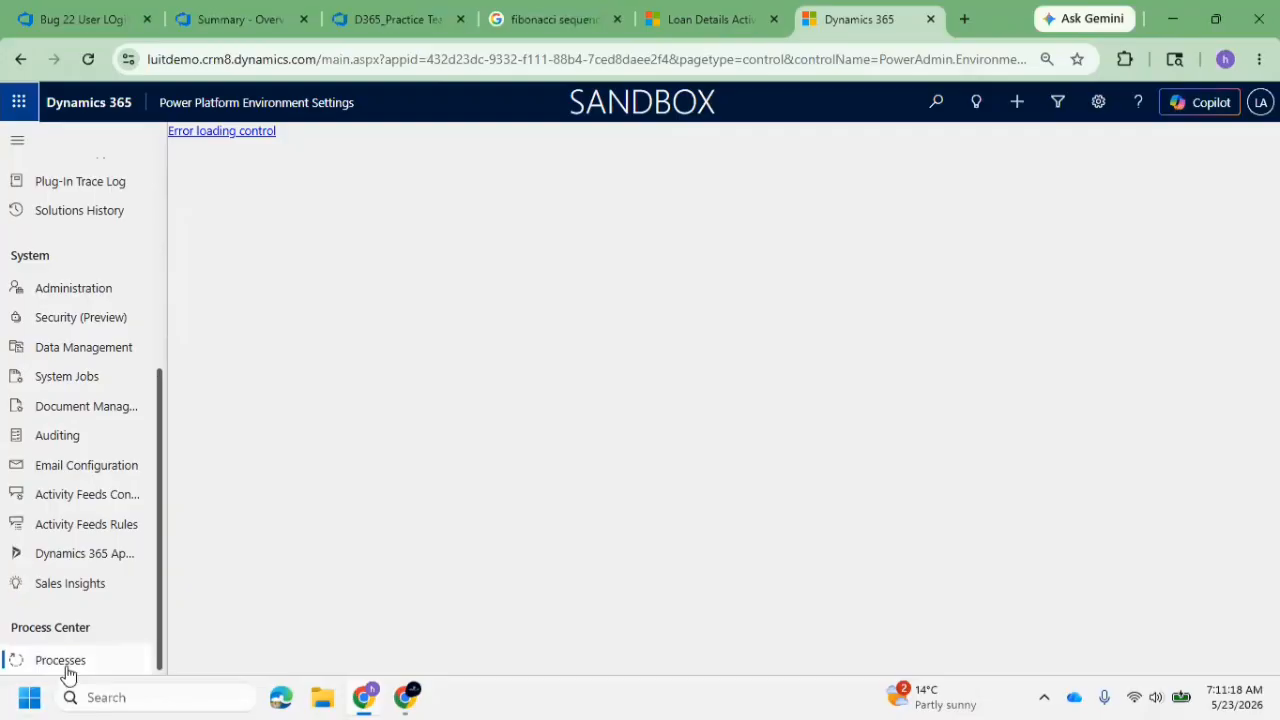
left_click(230, 136)
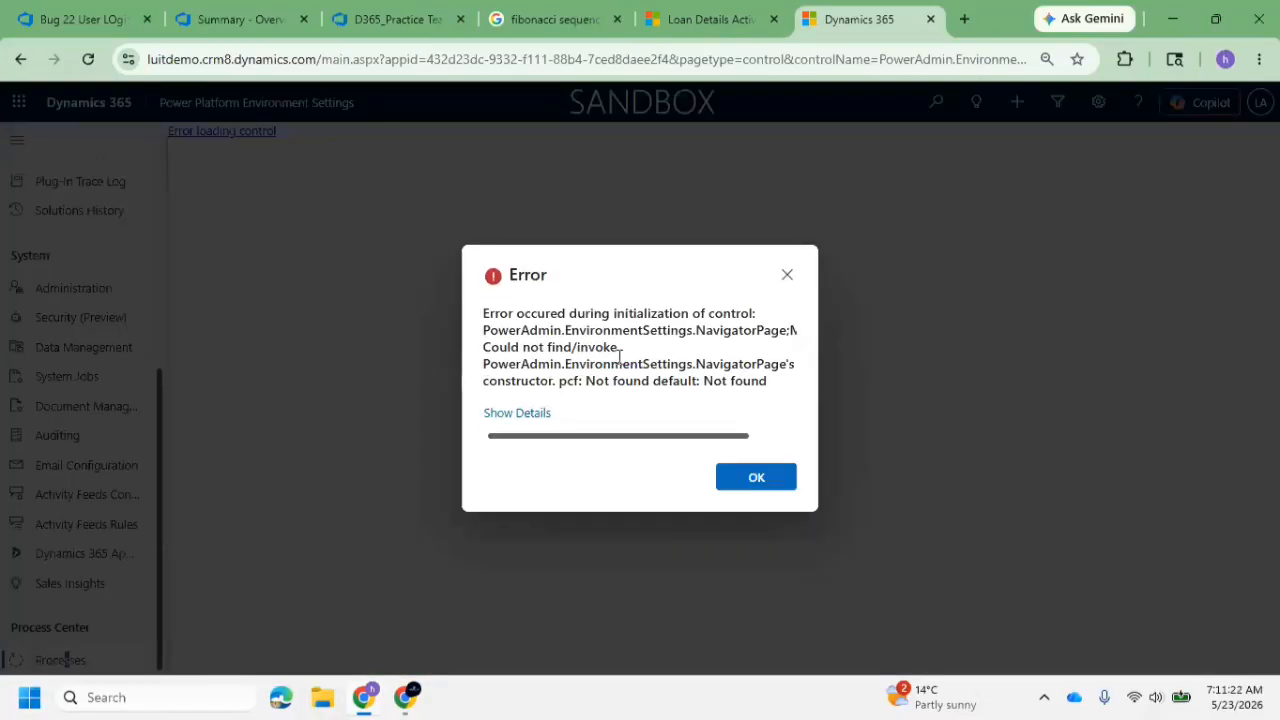
Dismiss the control loading error and locate Solutions under Customization in the environment settings
left_click_drag(603, 437, 543, 429)
left_click(776, 276)
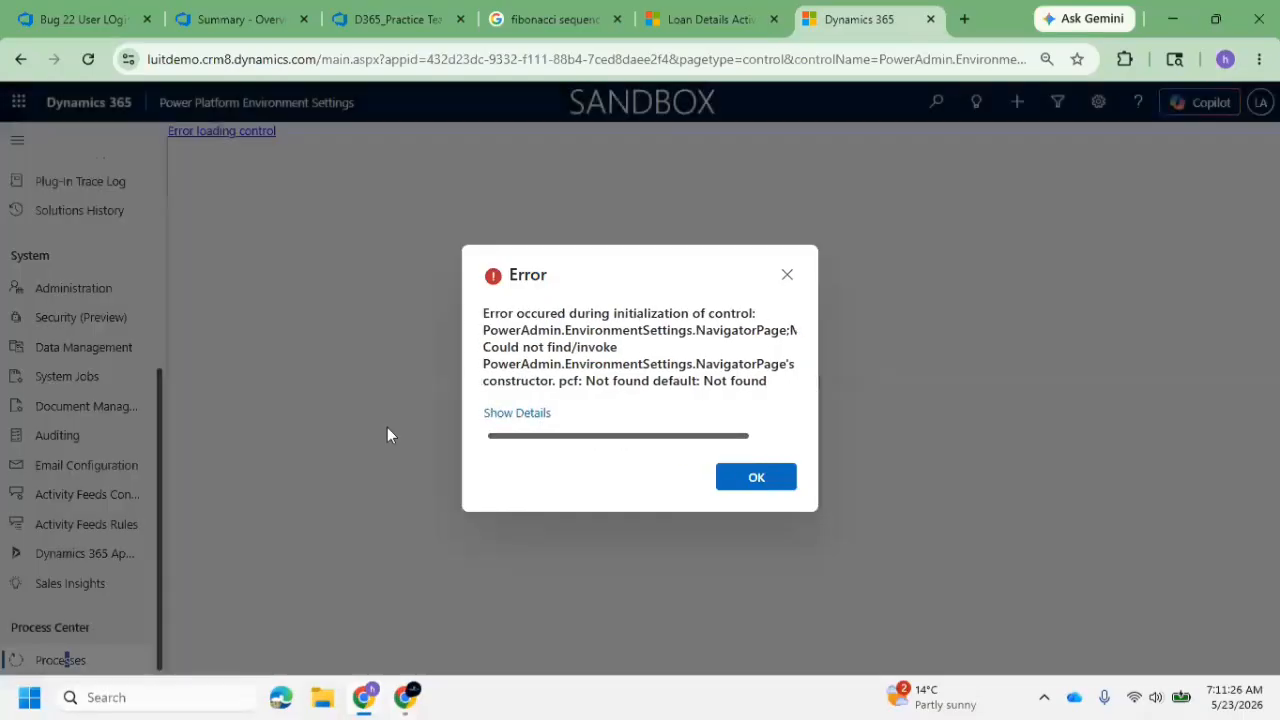
left_click(757, 478)
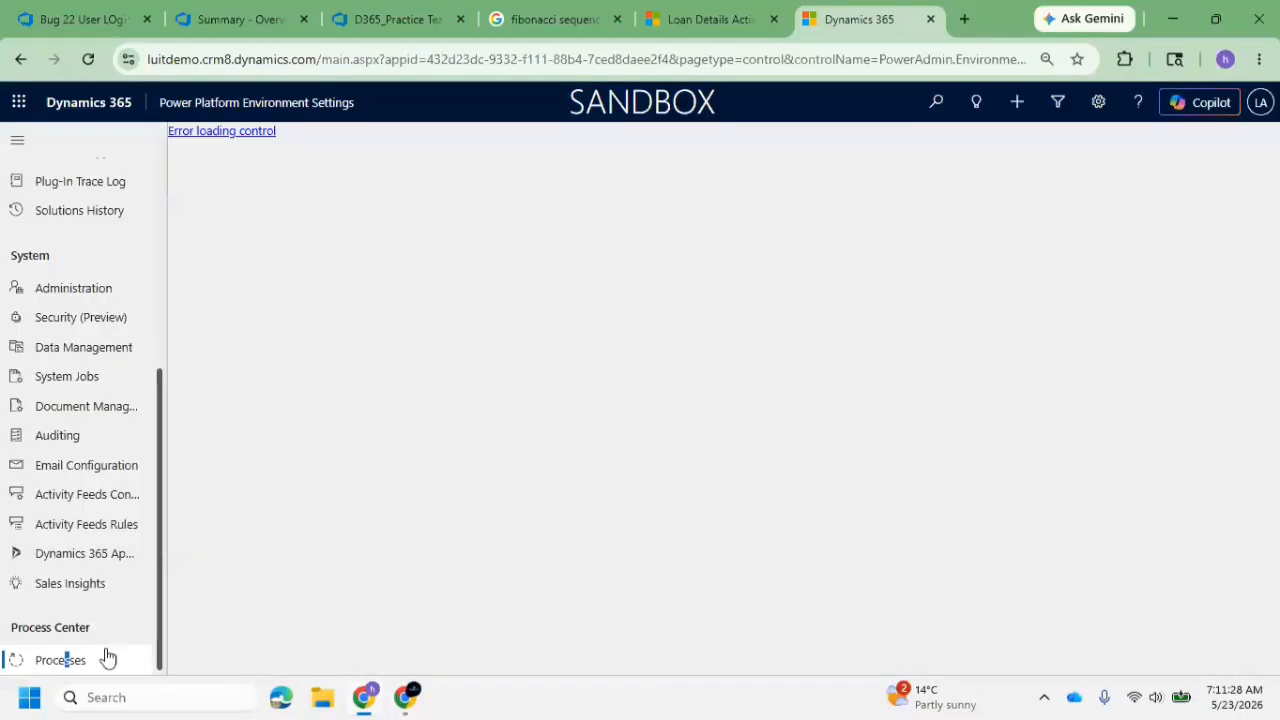
scroll(71, 409, "up", 2)
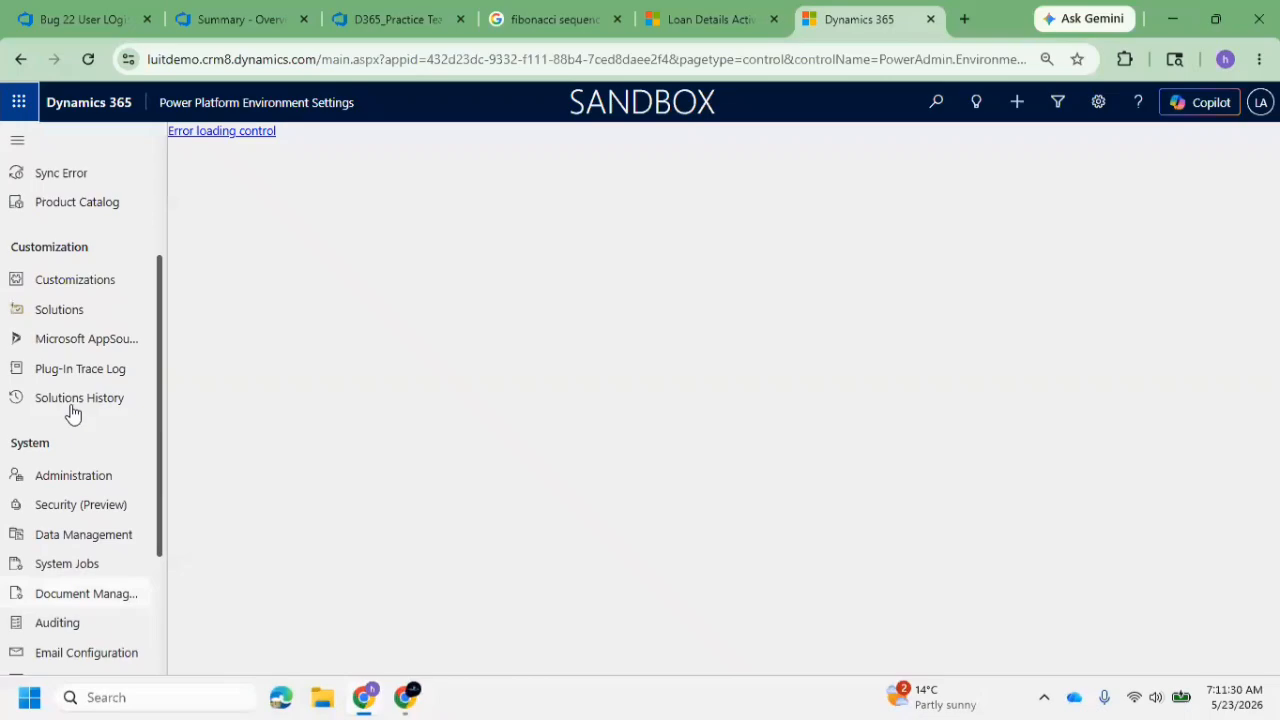
double_click(60, 316)
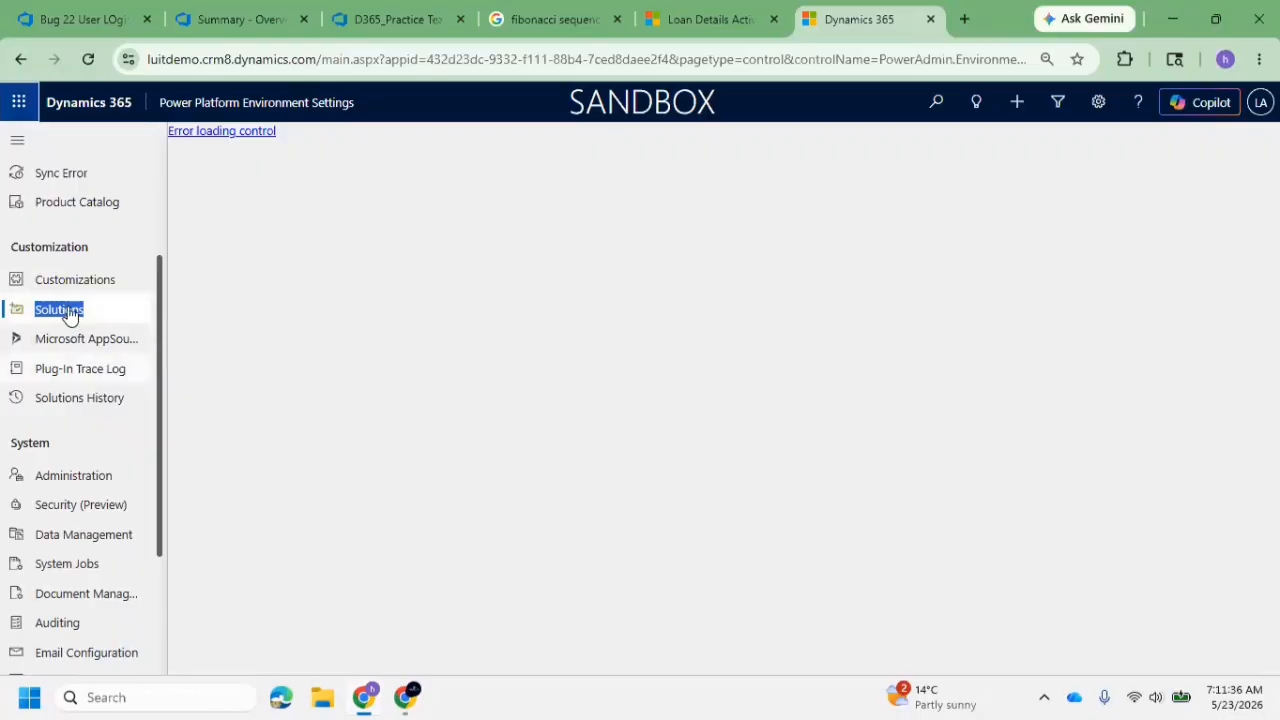
Load make.powerapps.com in a new browser tab
left_click(963, 19)
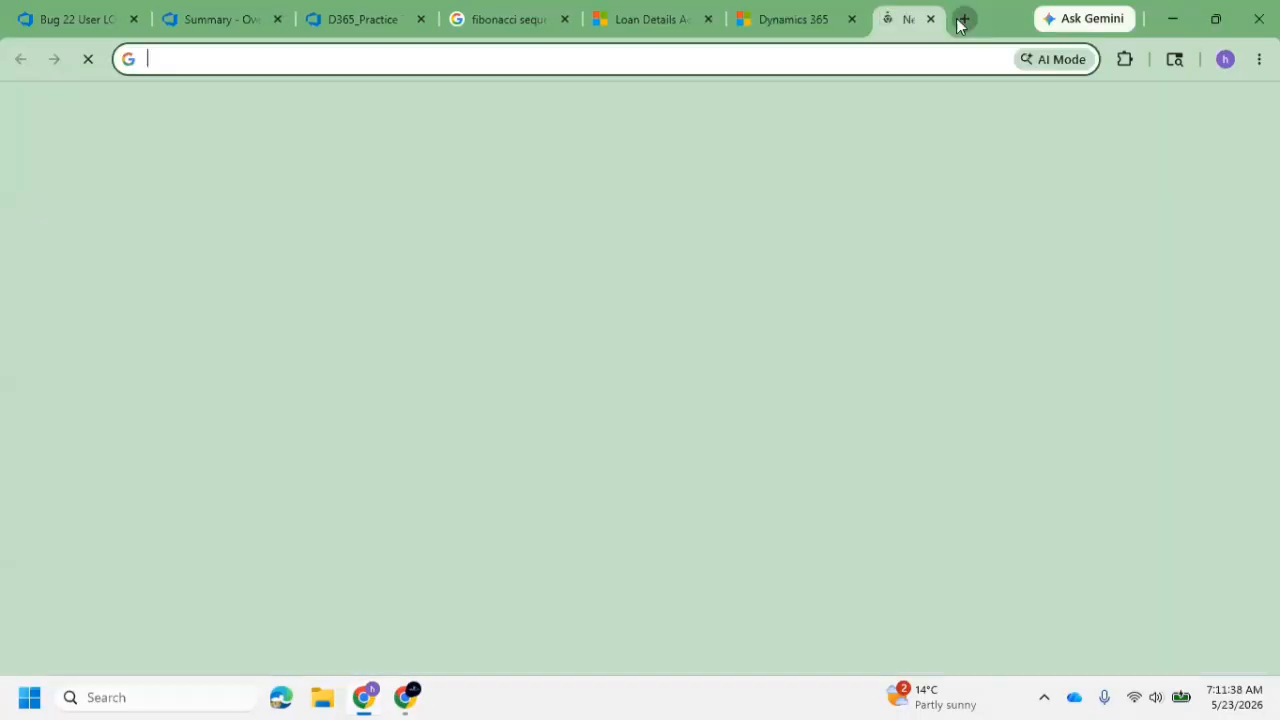
type("make.powerapps.com")
key("Return")
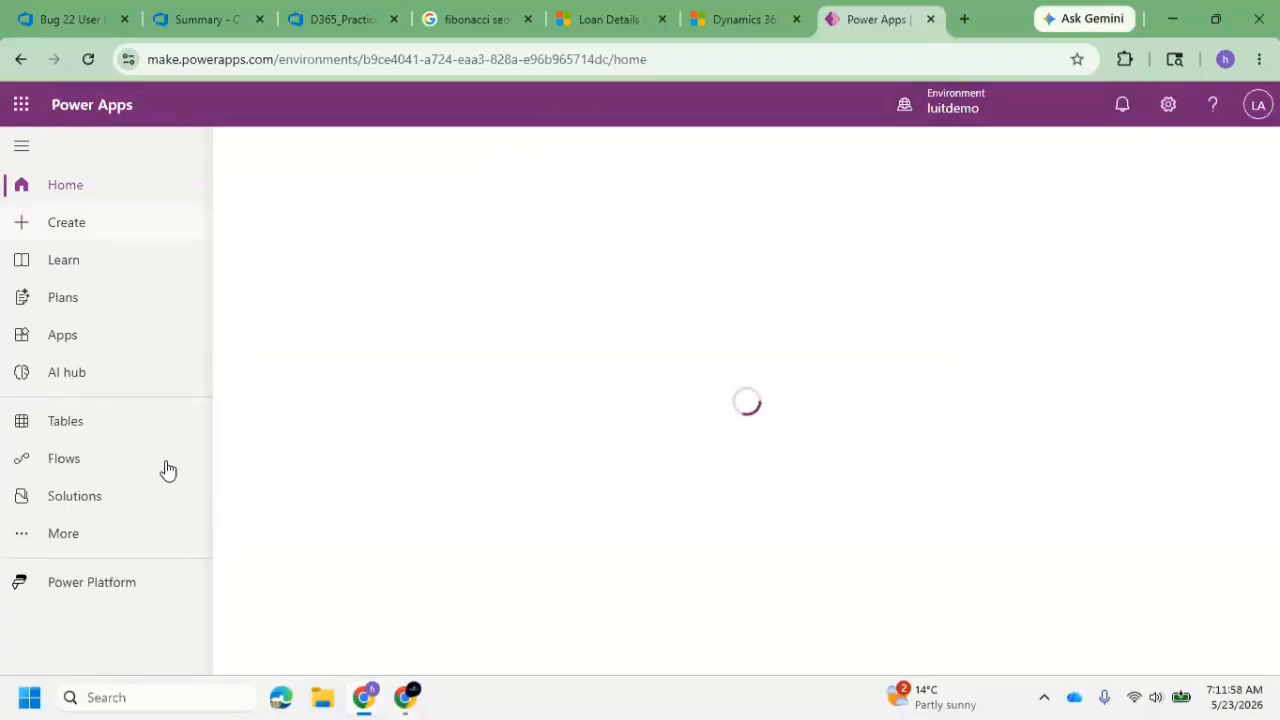
Review the Bank Applications list and the blank New Loan Details form in the SNIQ Bank Application App
left_click(610, 18)
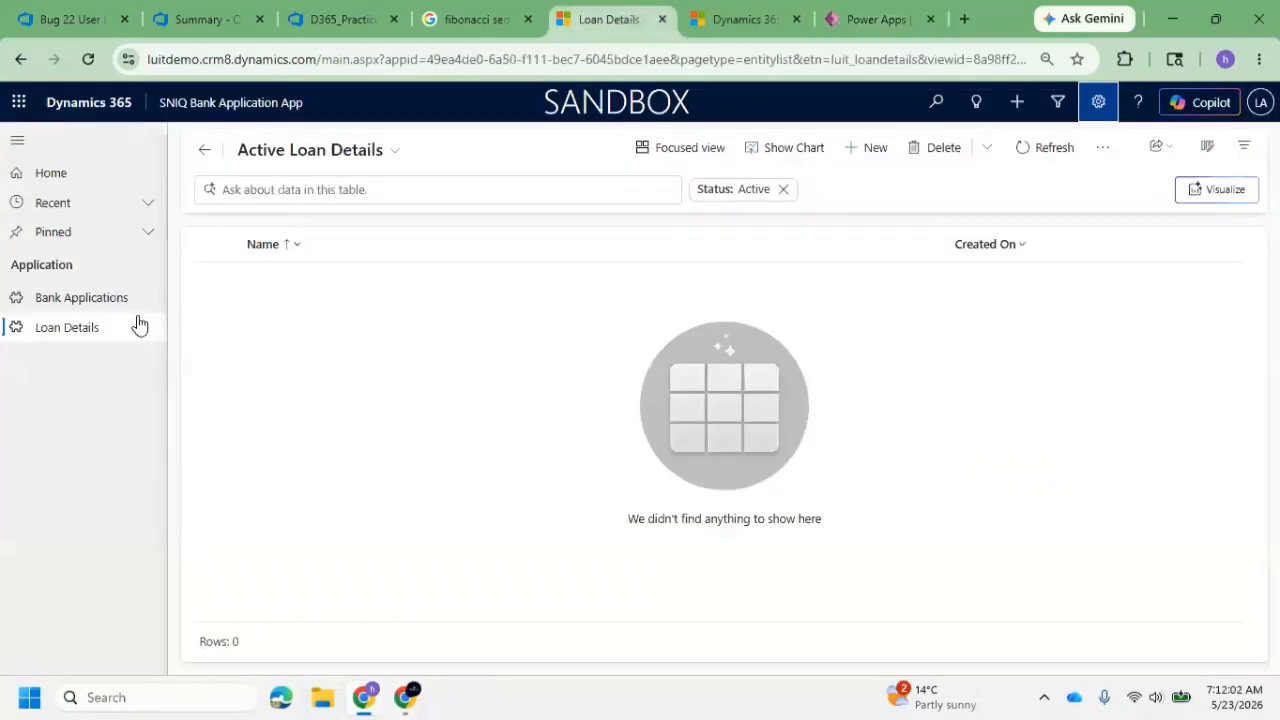
left_click(80, 301)
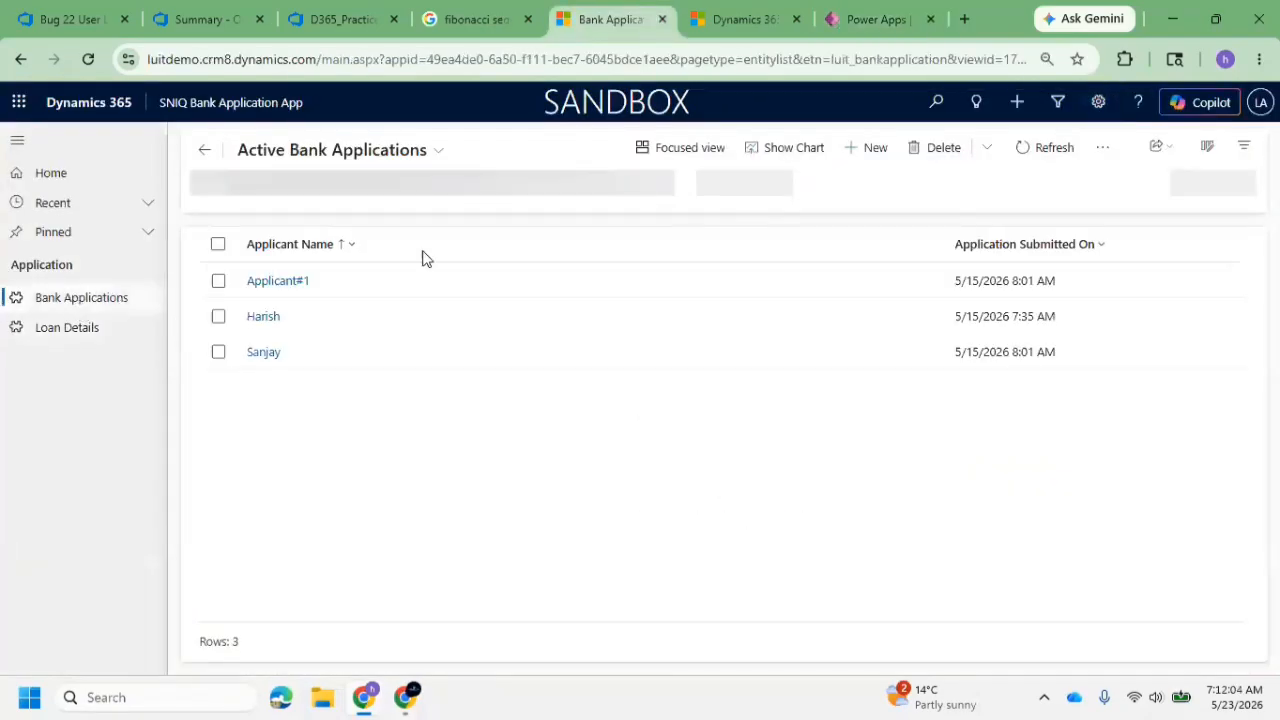
left_click(92, 324)
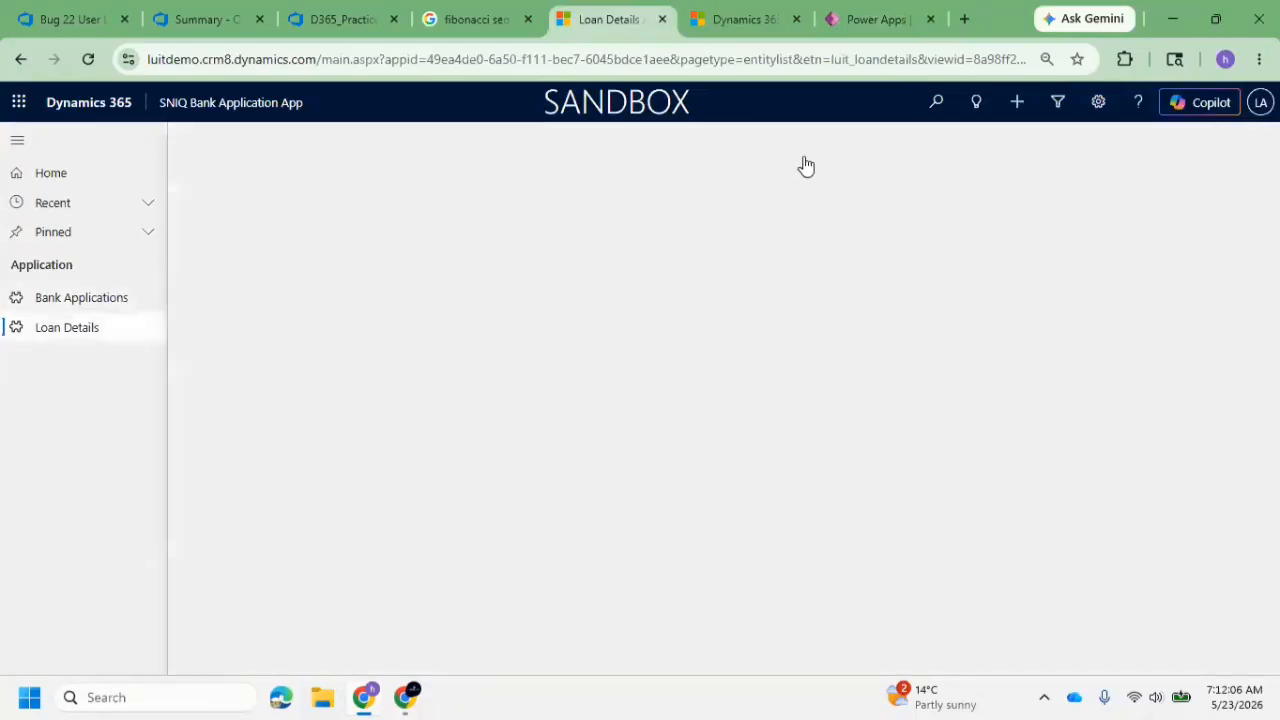
left_click(856, 148)
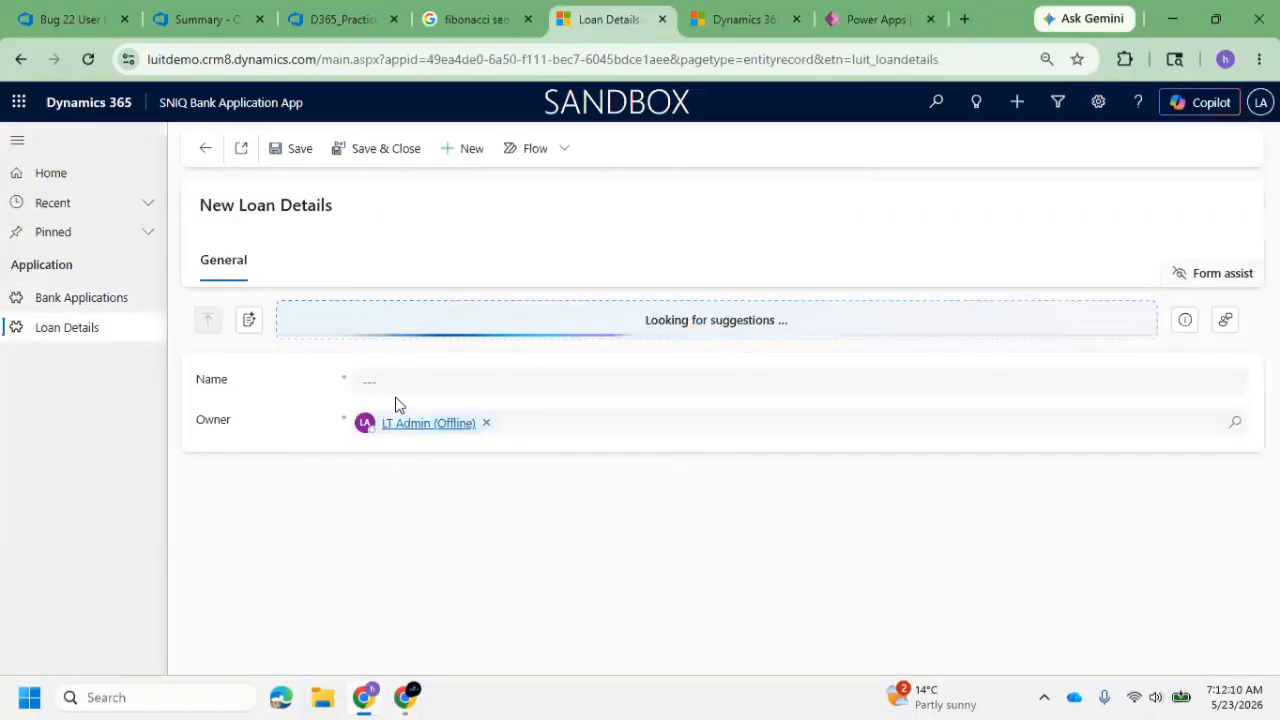
left_click(409, 380)
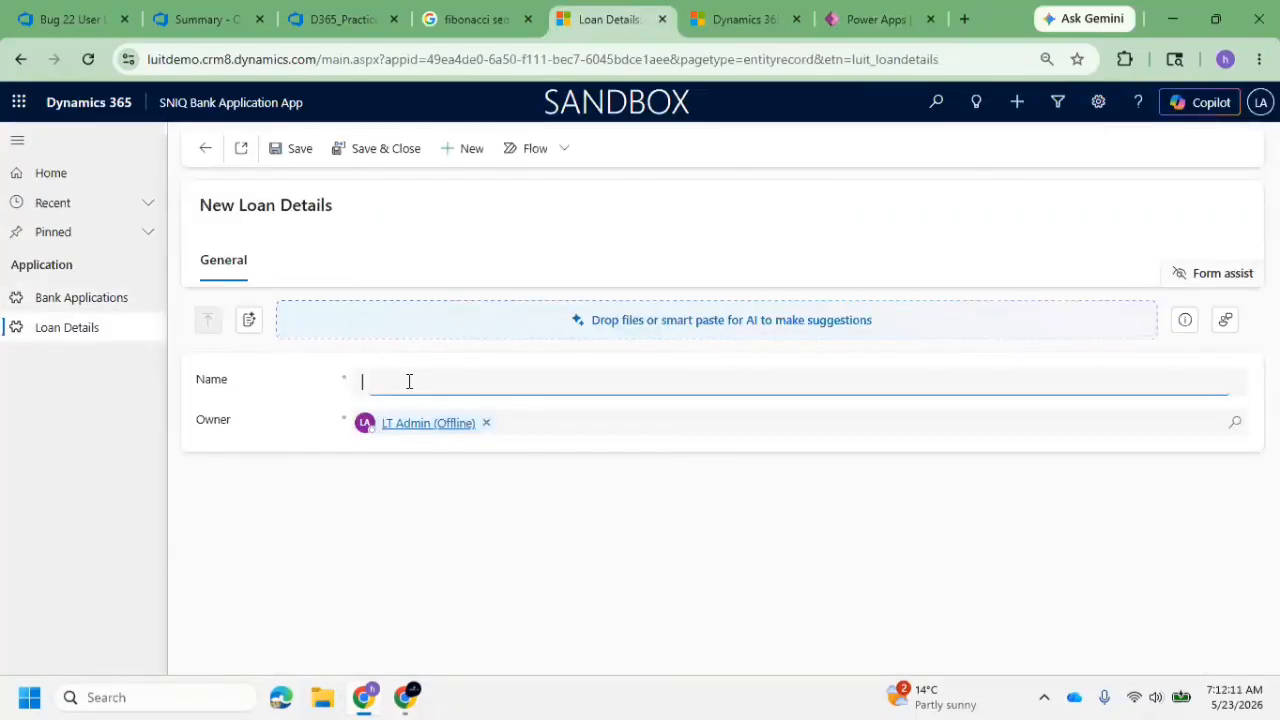
left_click(80, 297)
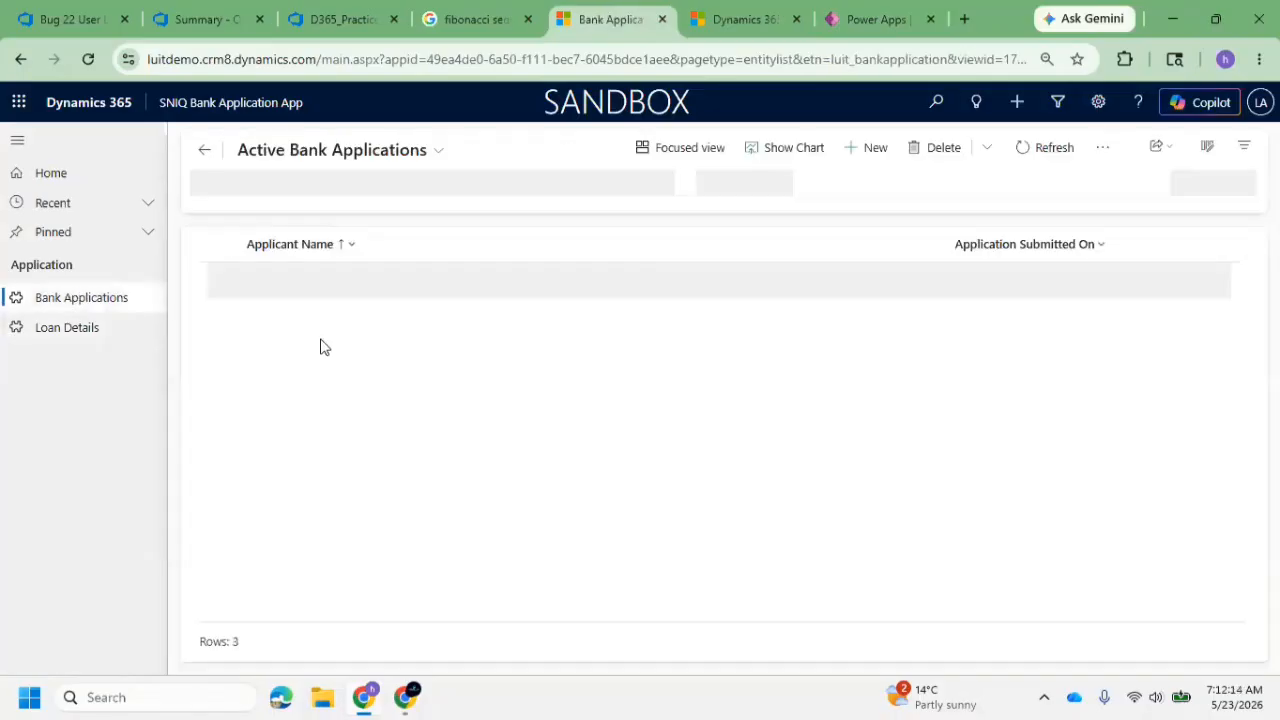
Switch to Power Apps and create a solution named Day16 OOB Workflow with LUIT as its publisher
left_click(865, 27)
left_click(74, 496)
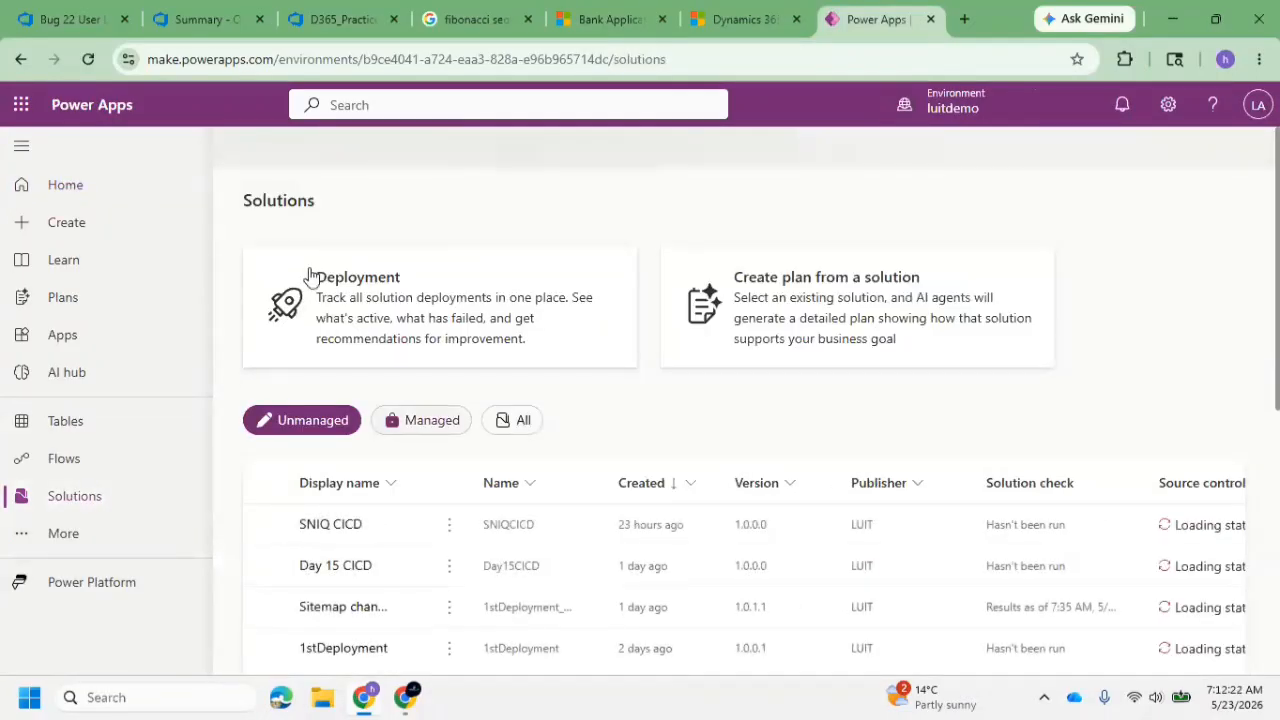
left_click(306, 152)
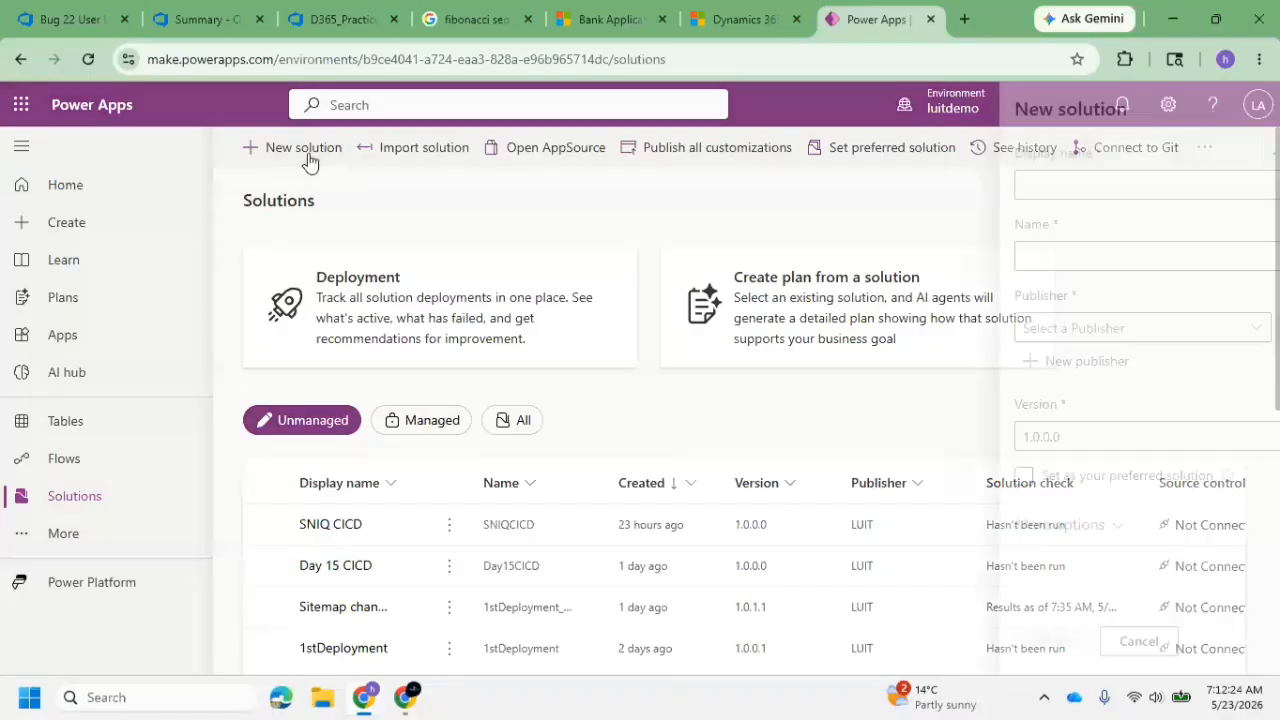
left_click(1092, 190)
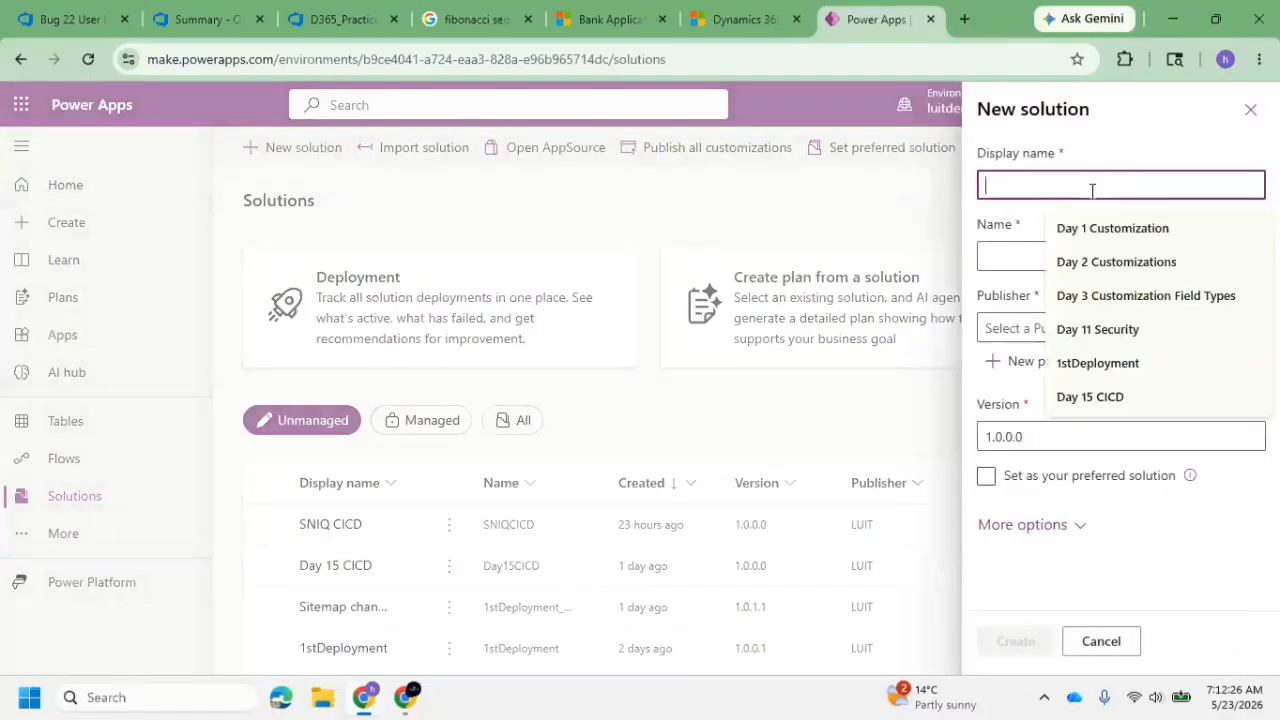
type("D")
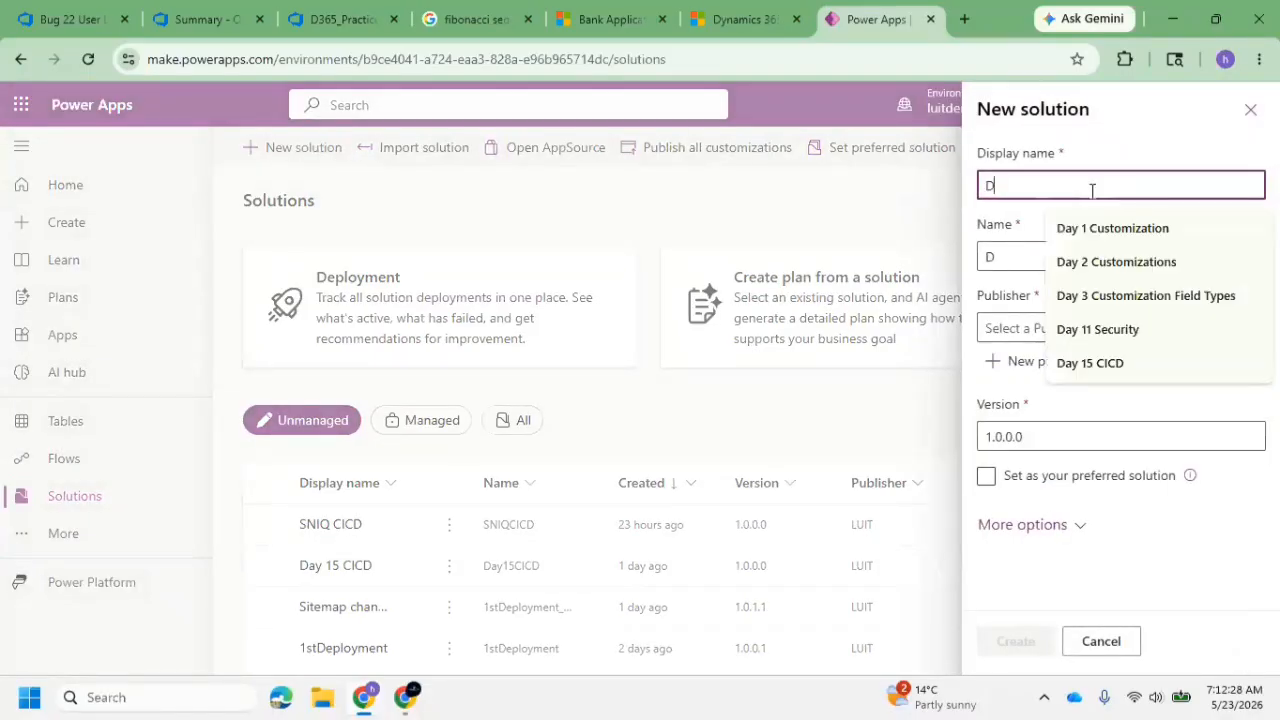
type("1ay15")
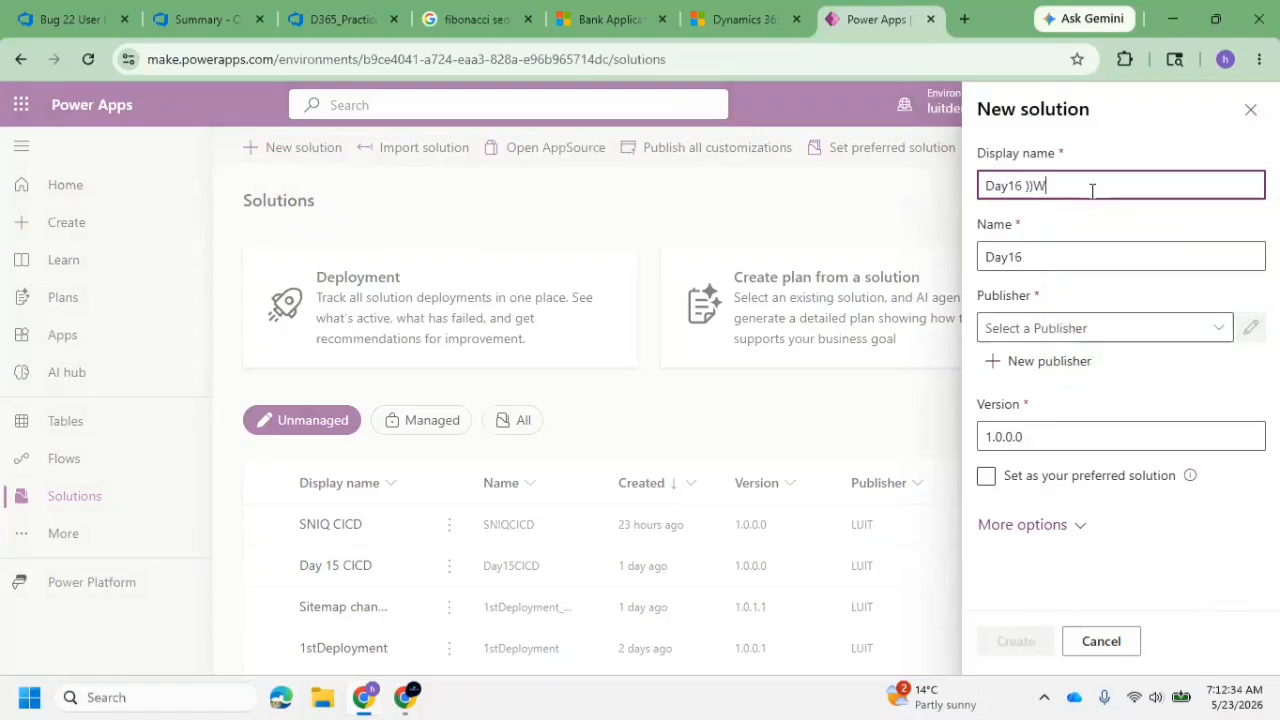
key("BackSpace")
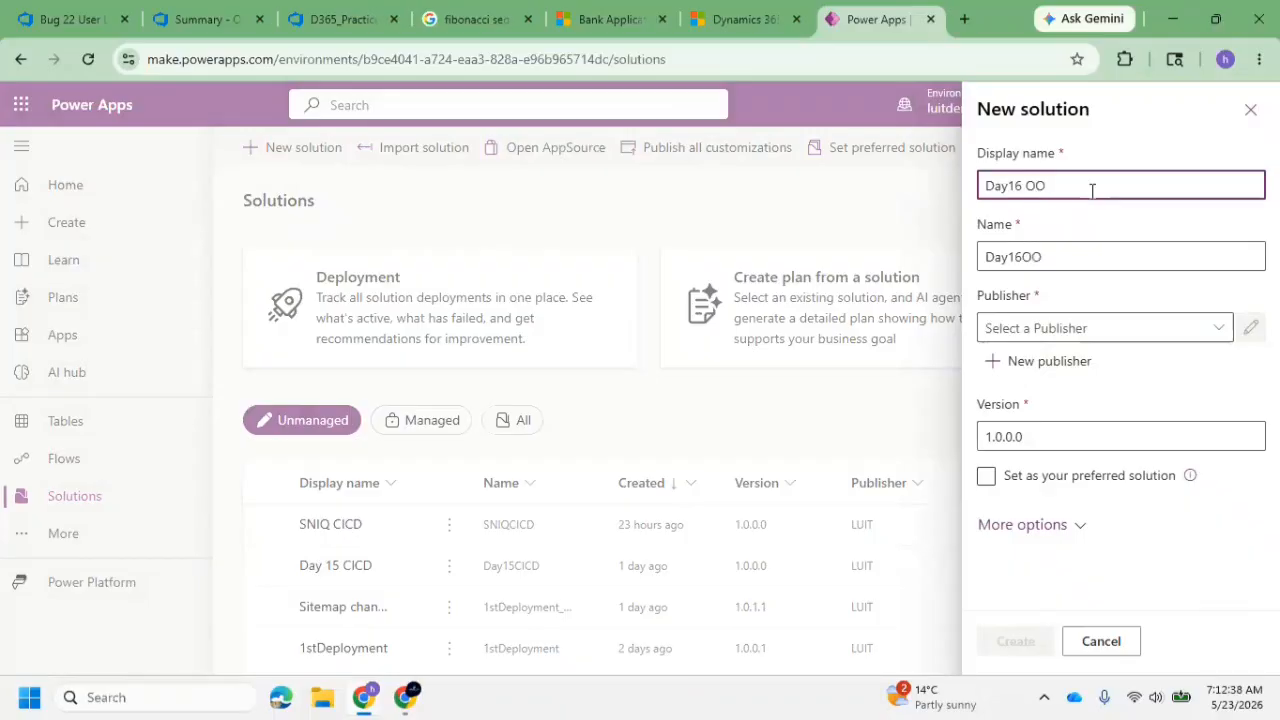
type("Workflow")
left_click(1185, 328)
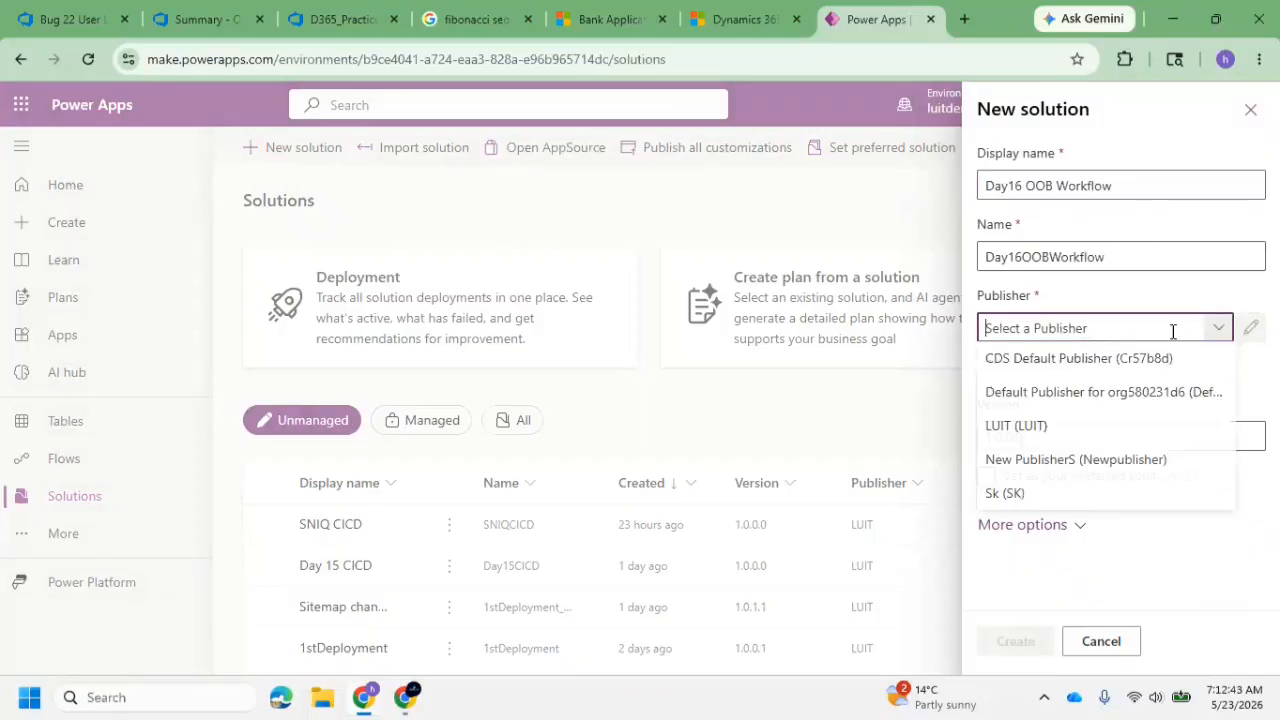
left_click(1072, 428)
left_click(1015, 641)
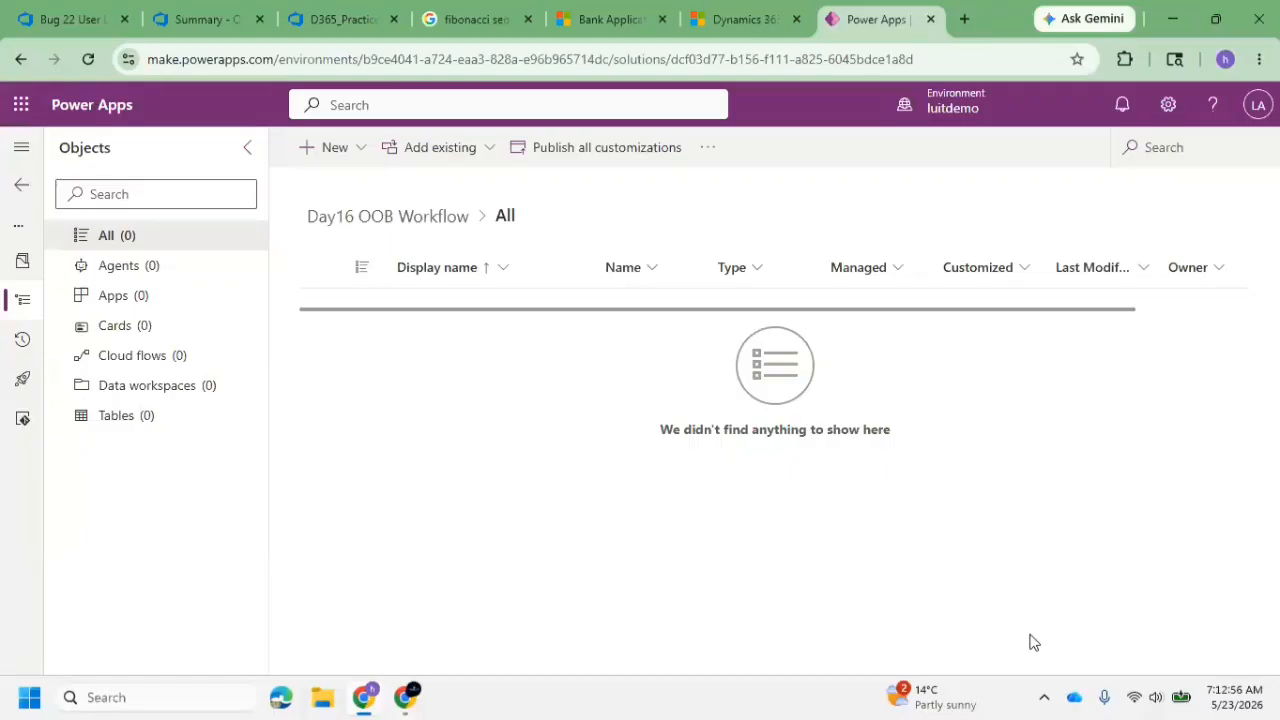
Start a new workflow process in the Day16 OOB Workflow solution and check the Active Bank Applications list in the bank app
left_click(333, 146)
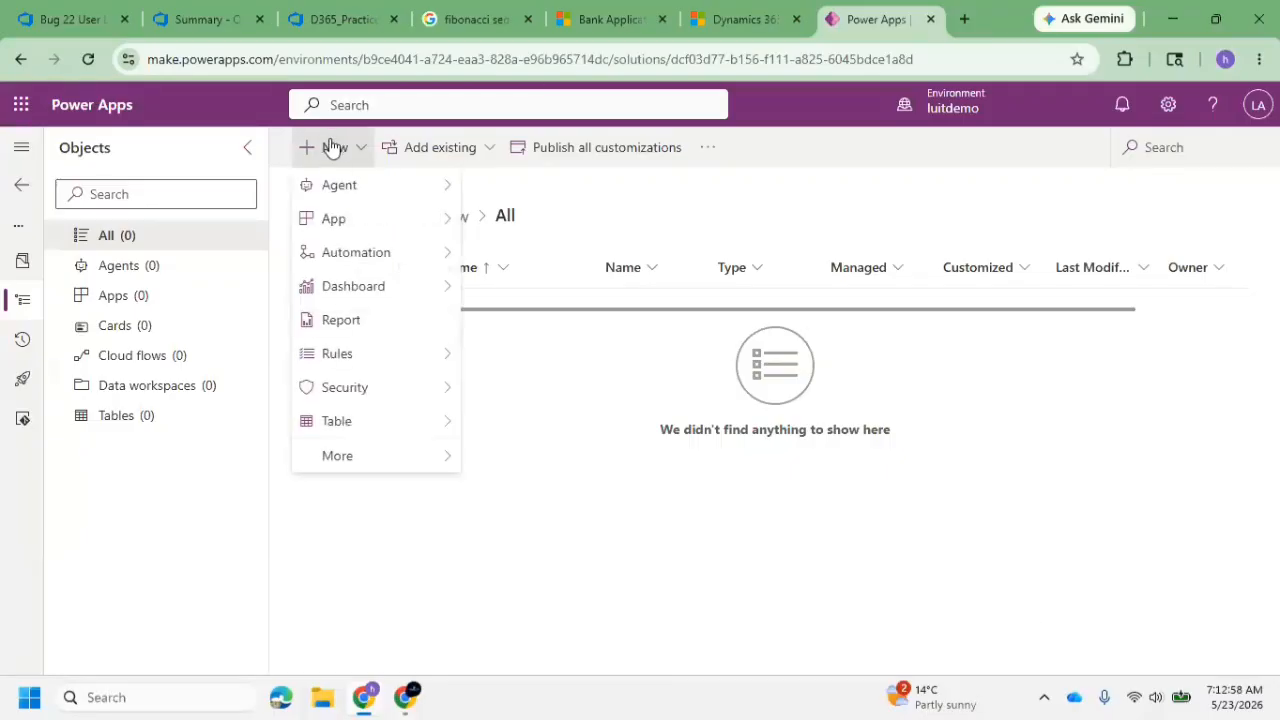
mouse_move(394, 246)
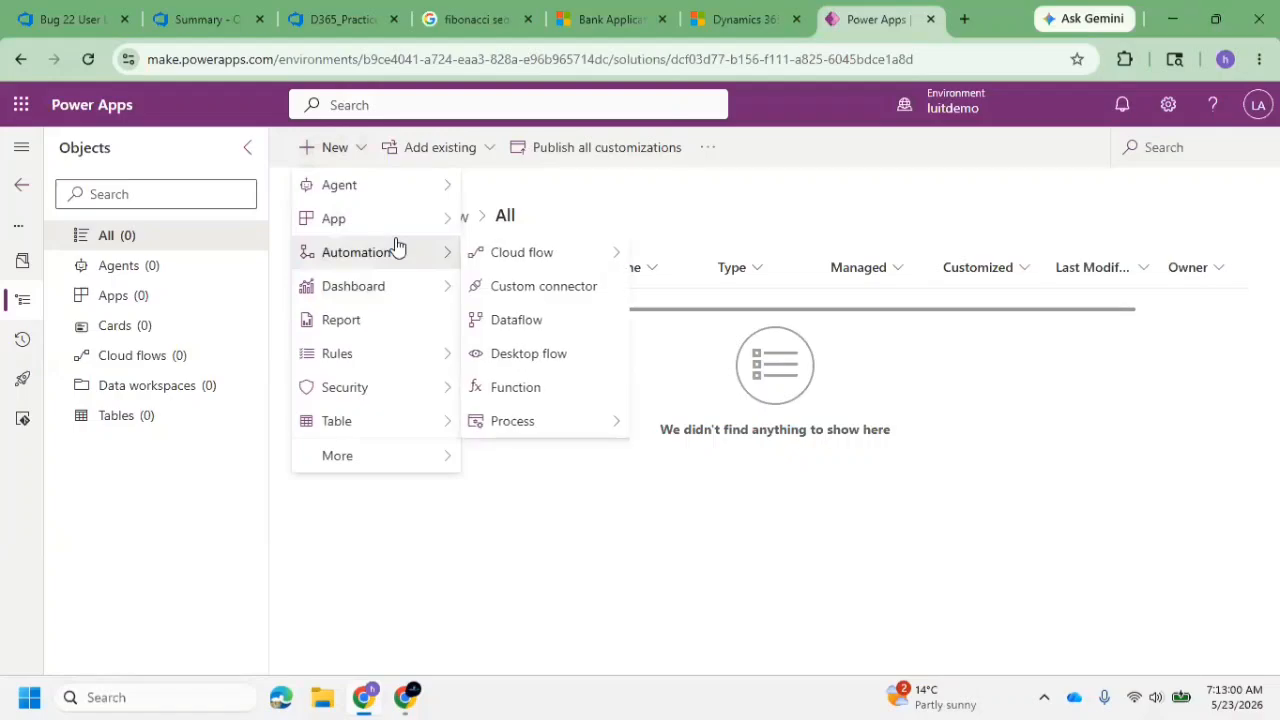
mouse_move(565, 260)
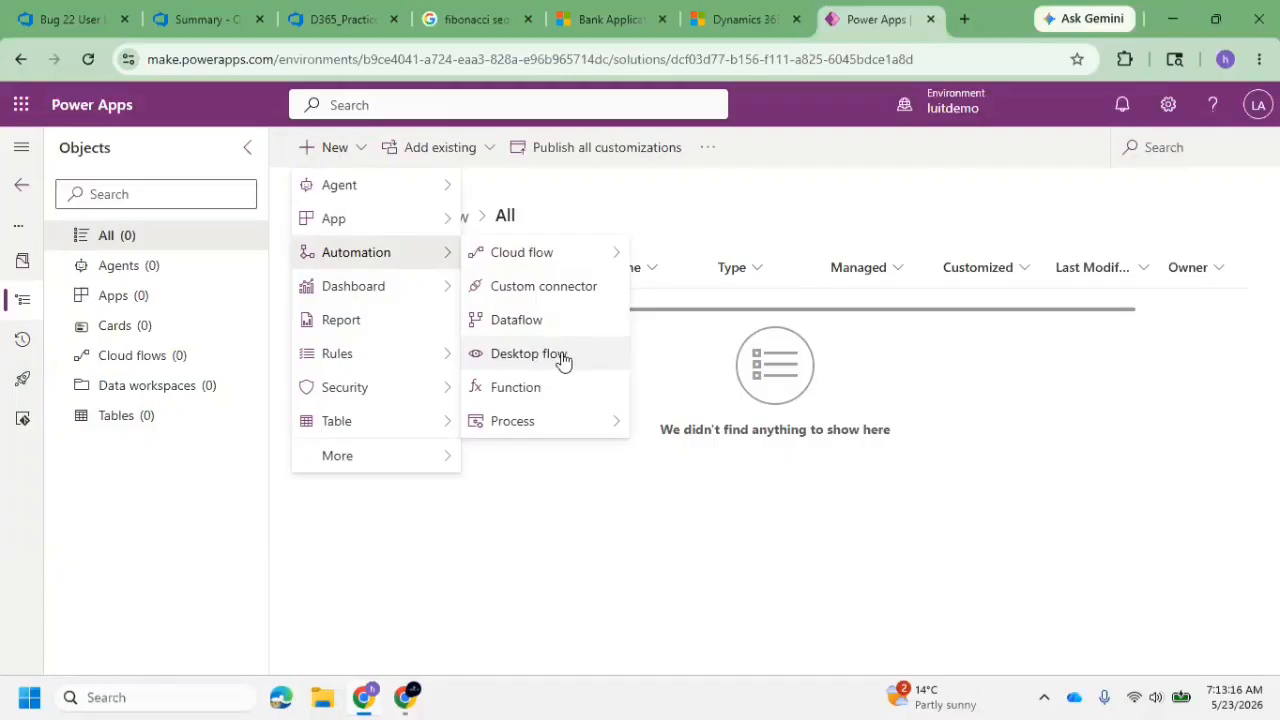
mouse_move(549, 424)
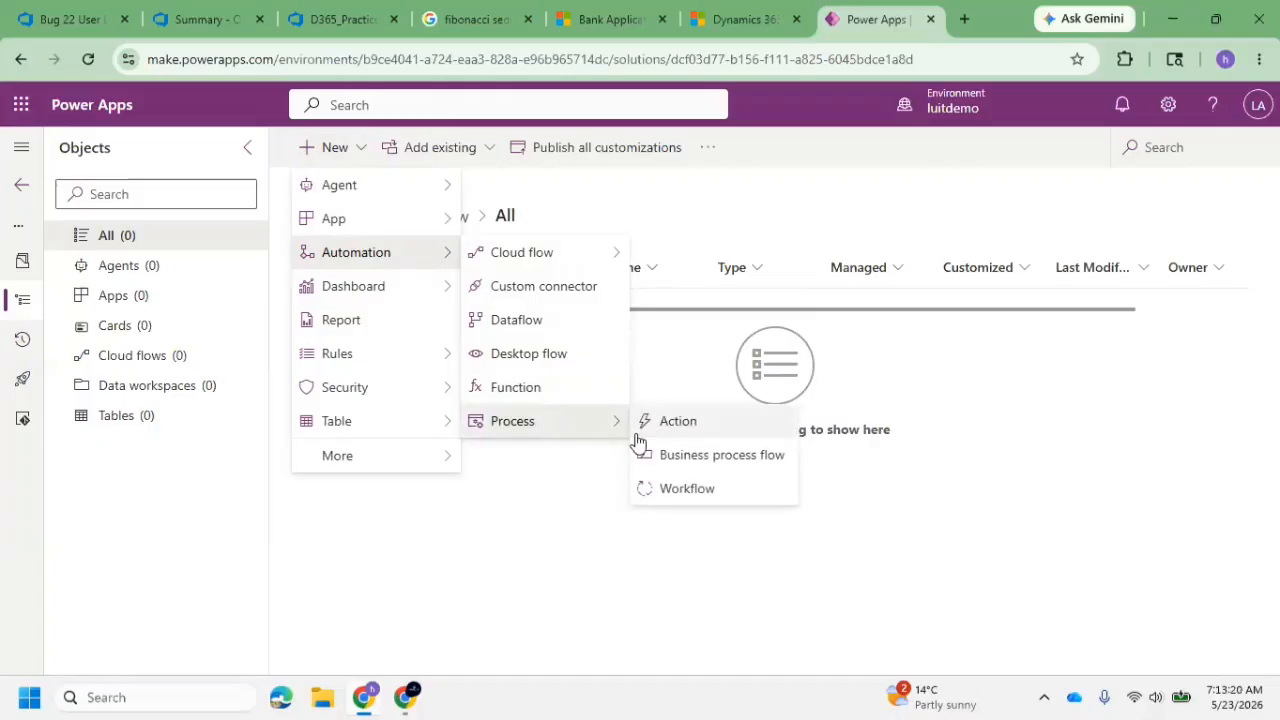
left_click(668, 492)
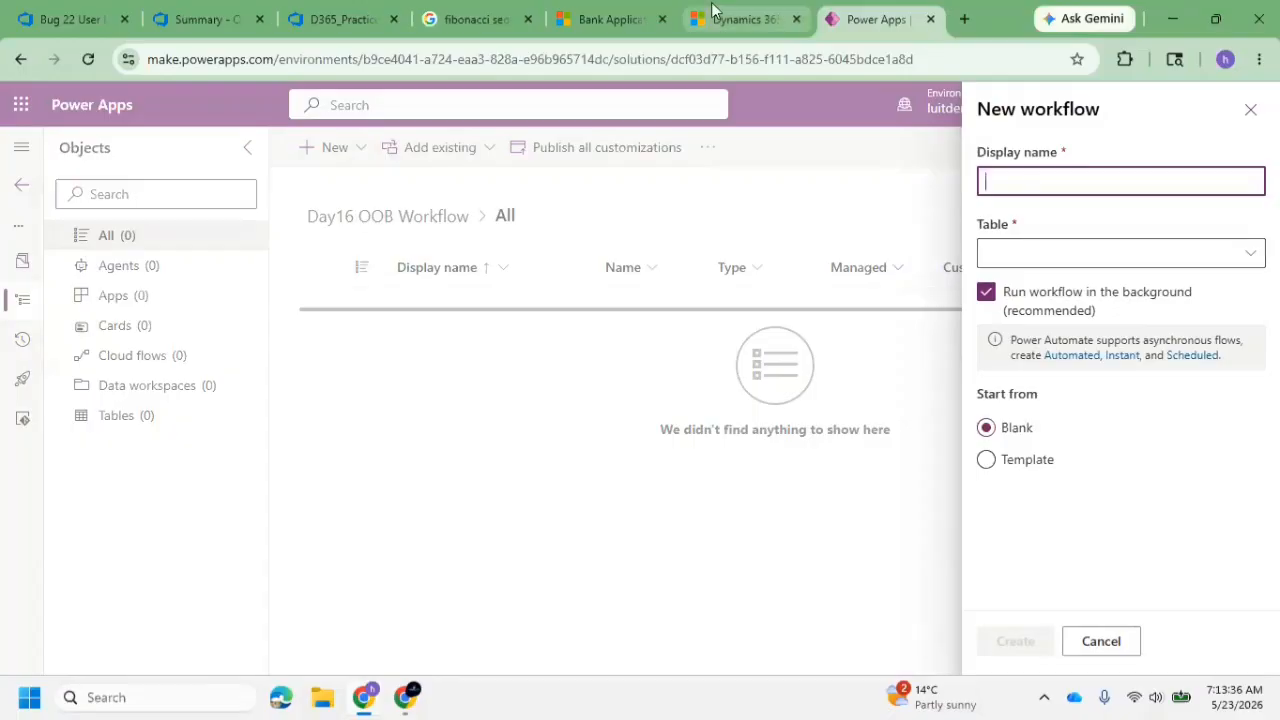
left_click(615, 15)
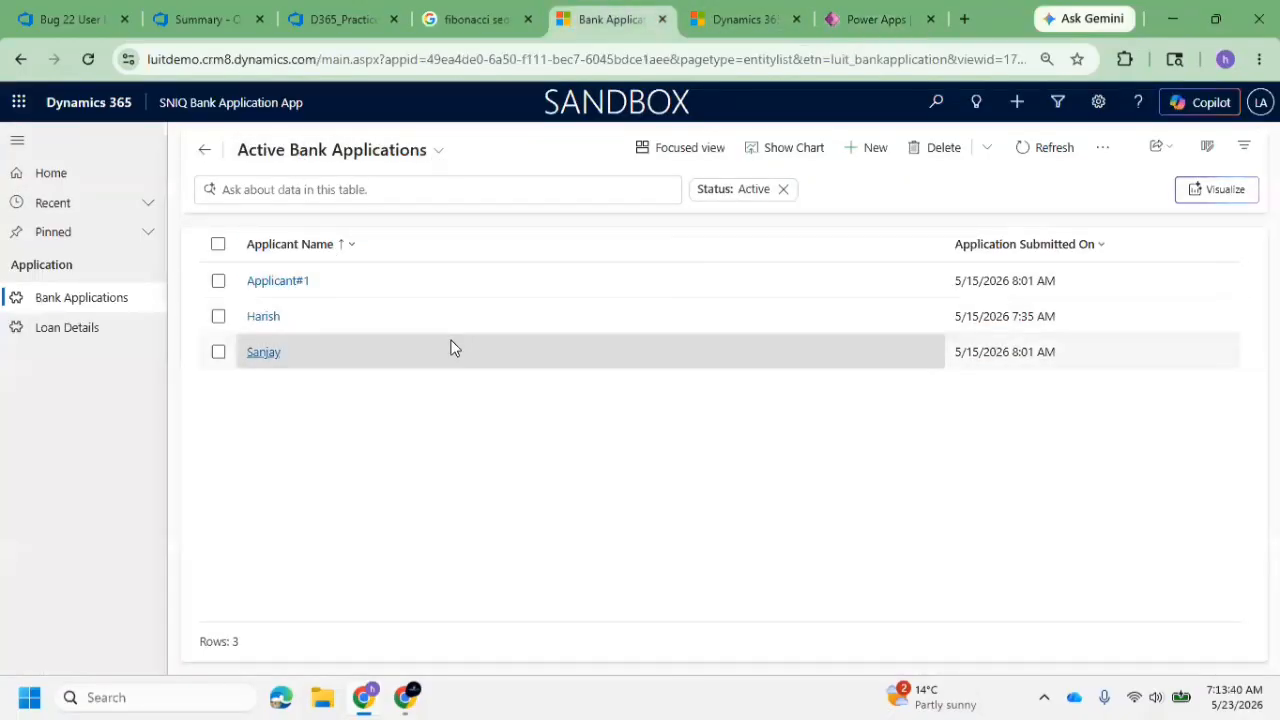
left_click(848, 23)
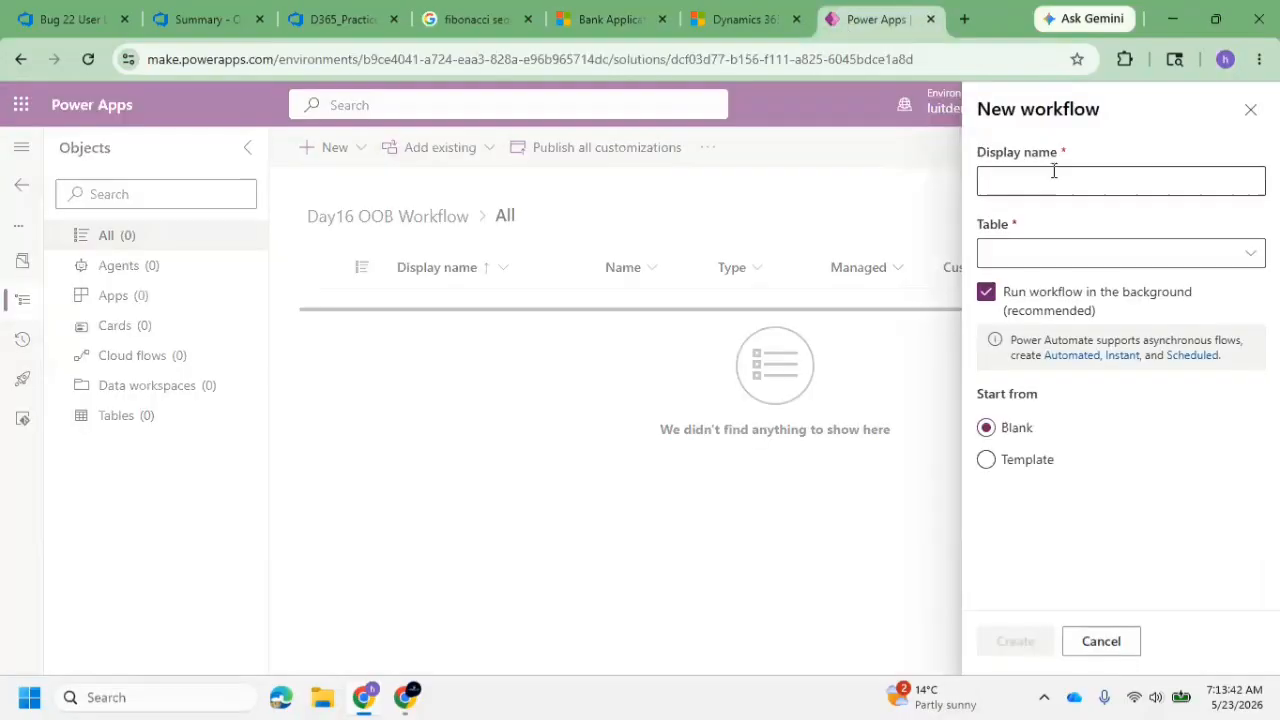
Set the new workflow's table to Bank Application and have it start from Blank
left_click(1128, 256)
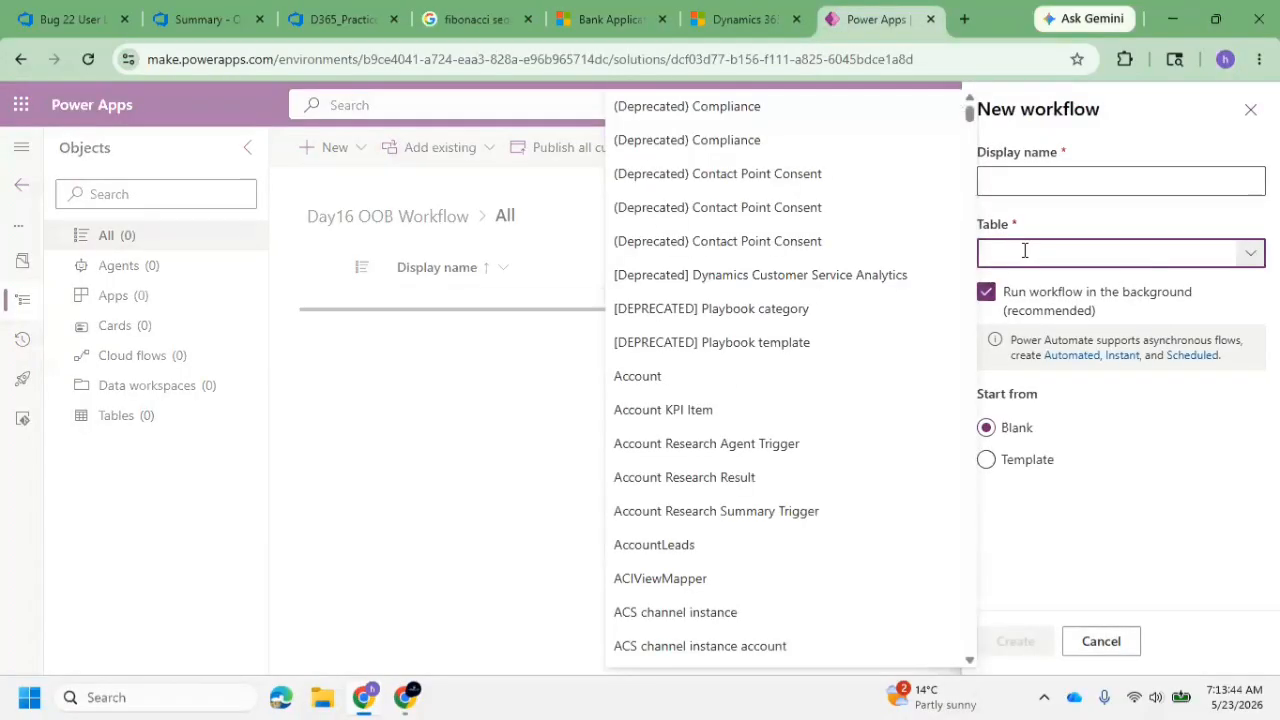
scroll(770, 430, "down", 7)
scroll(748, 460, "down", 15)
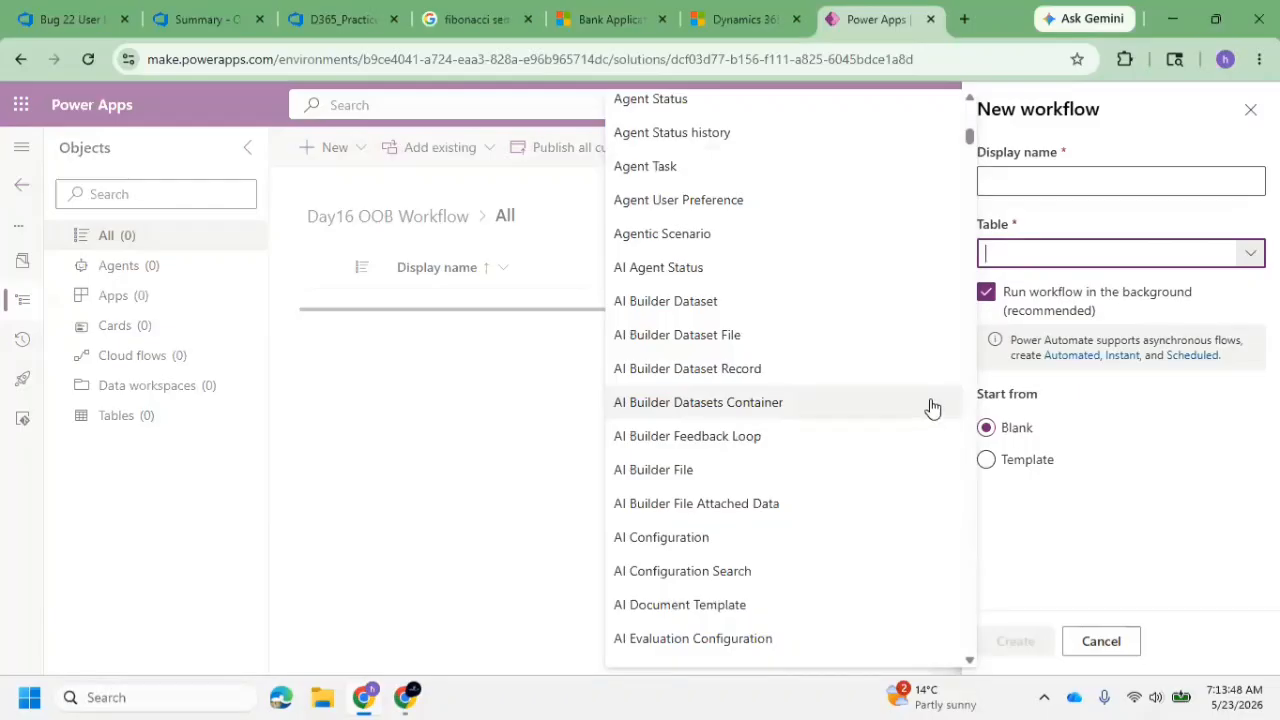
type("Ba")
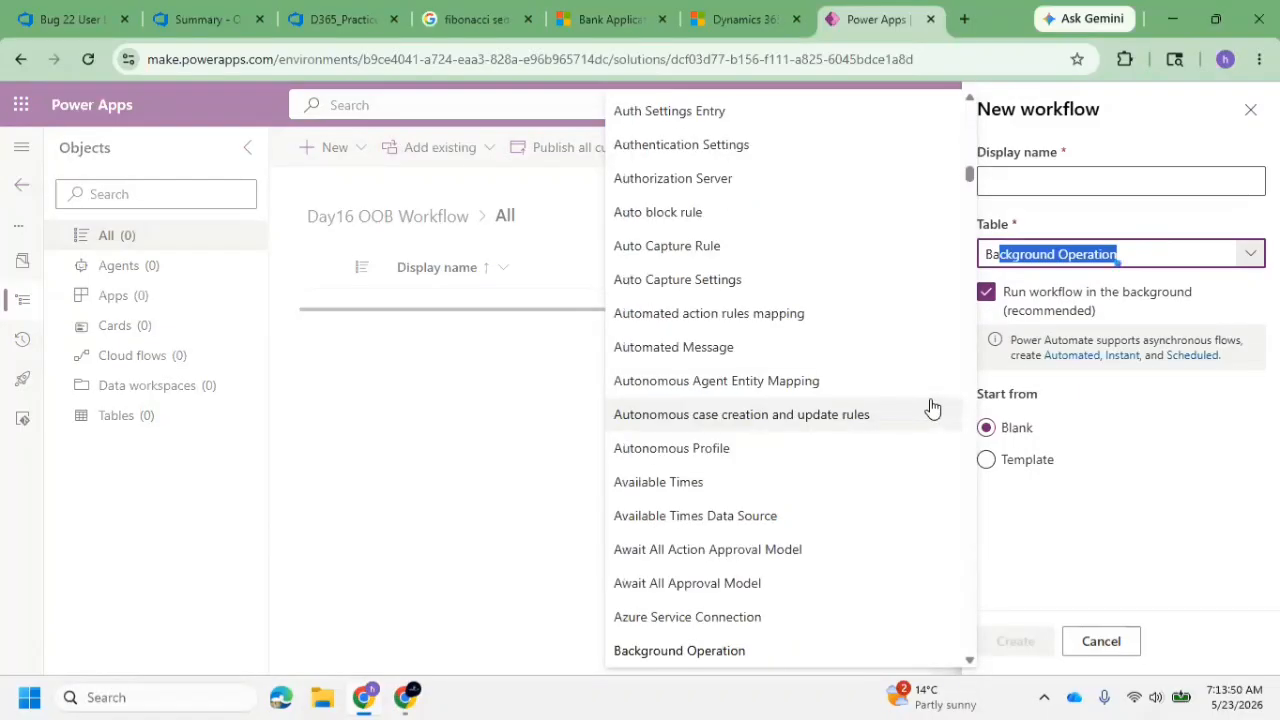
type("N")
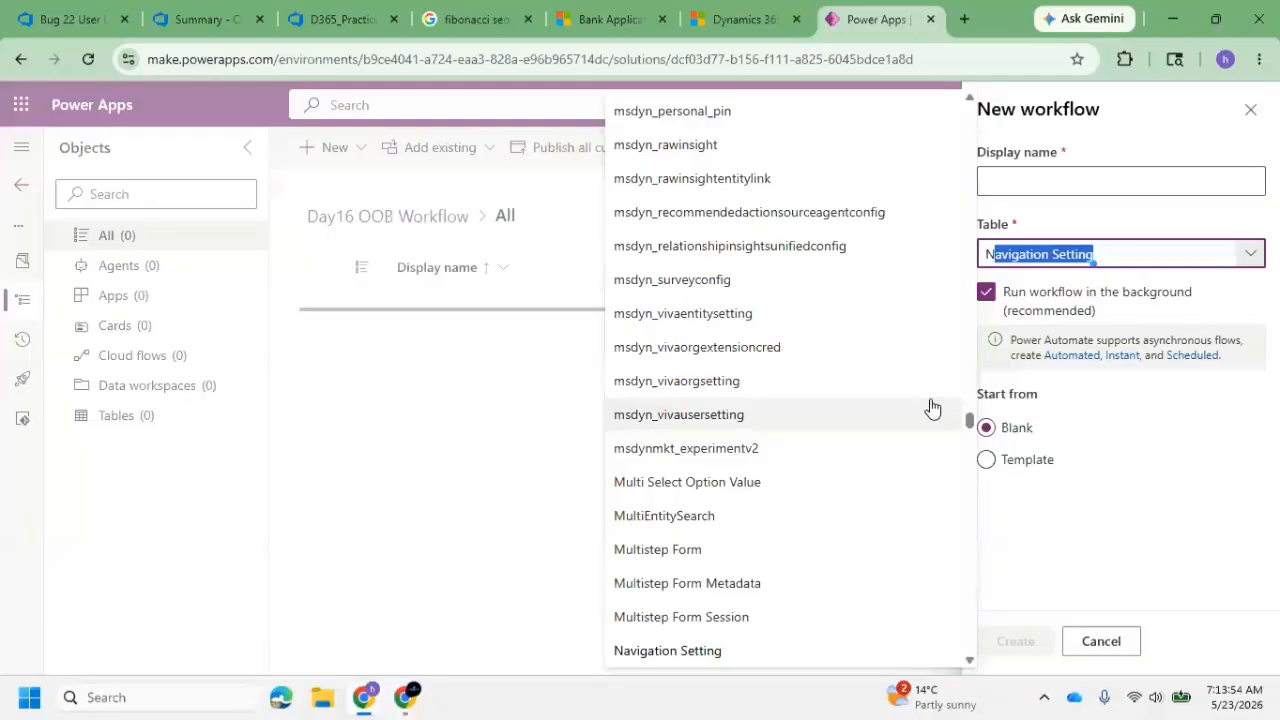
type("a")
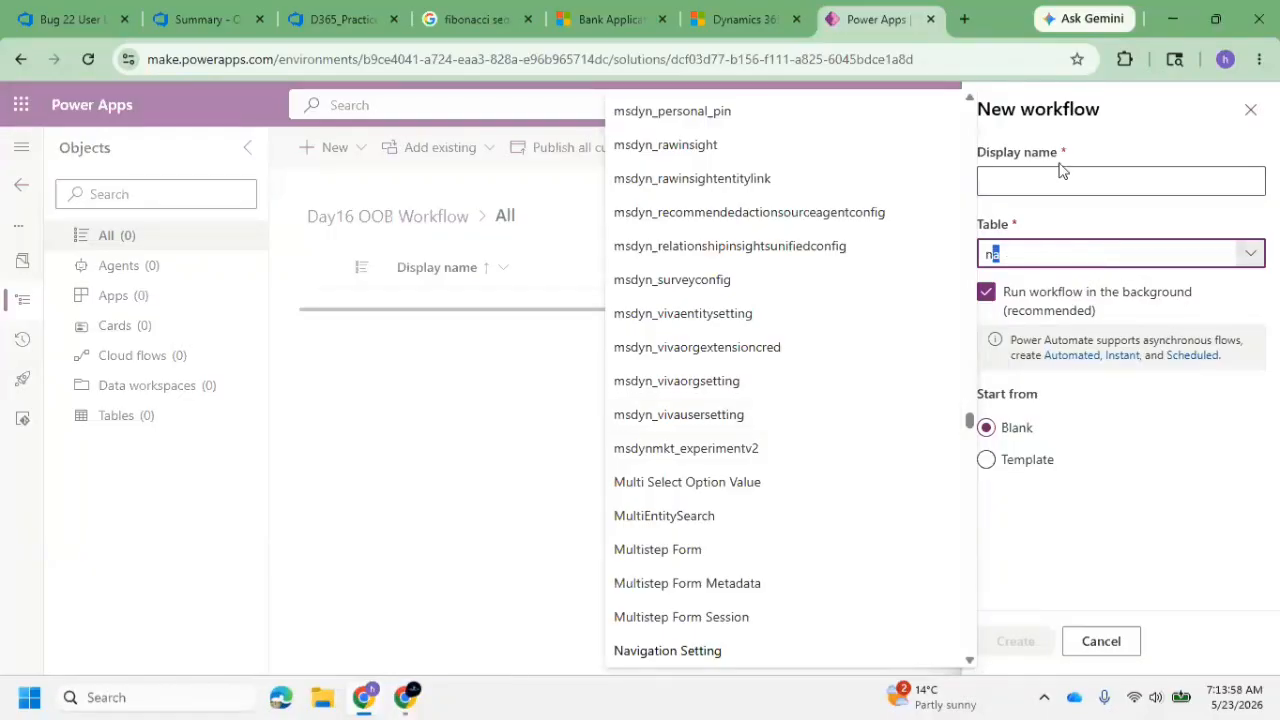
left_click(1026, 253)
left_click(1026, 253)
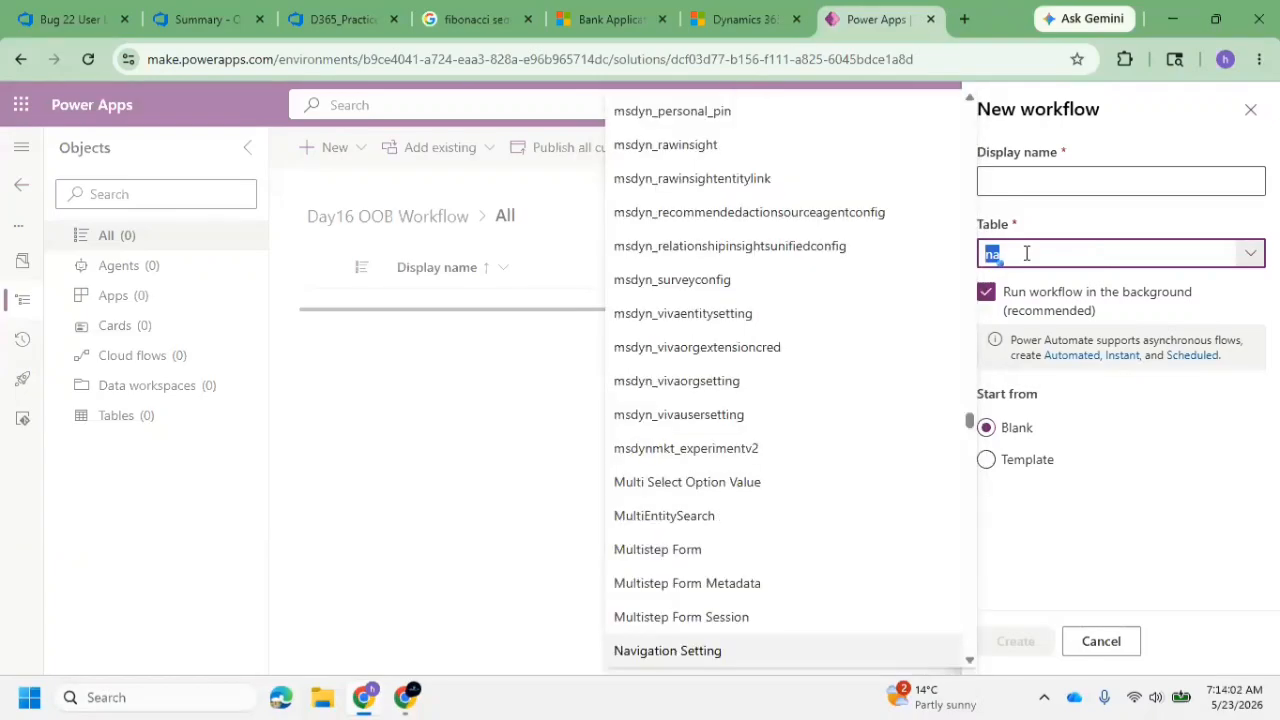
scroll(800, 380, "up", 15)
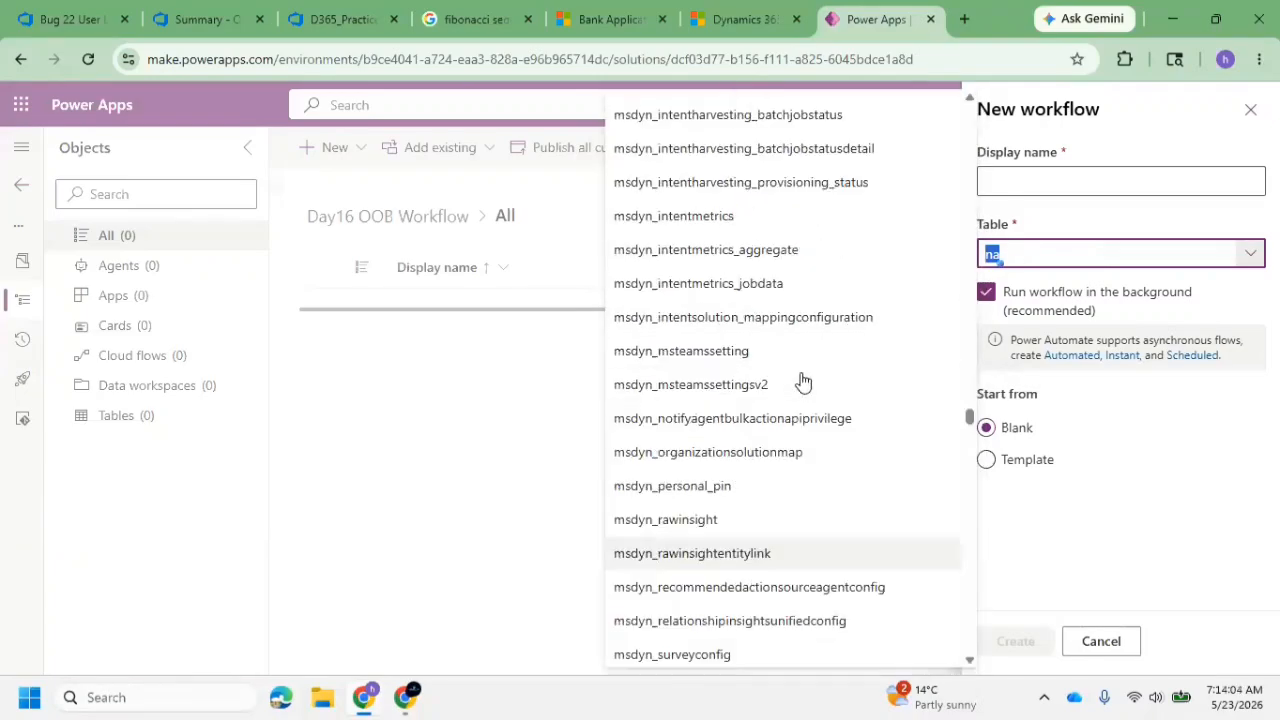
type("b")
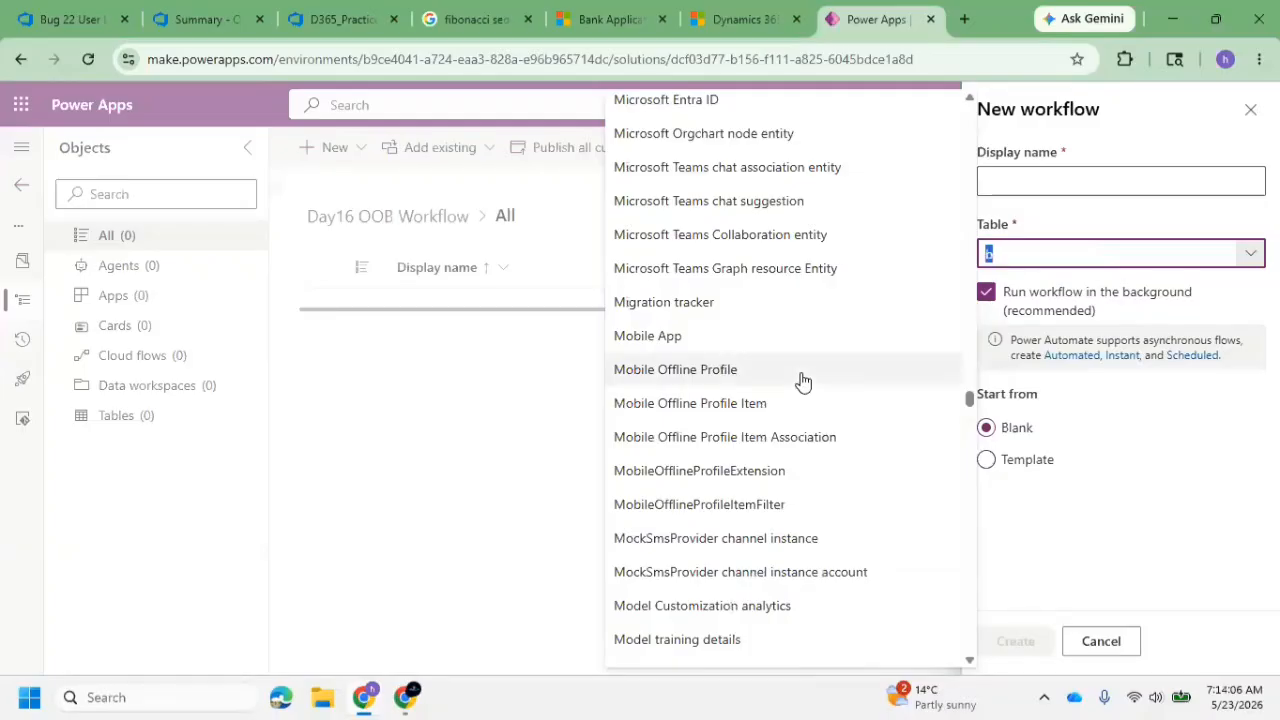
scroll(780, 380, "down", 3)
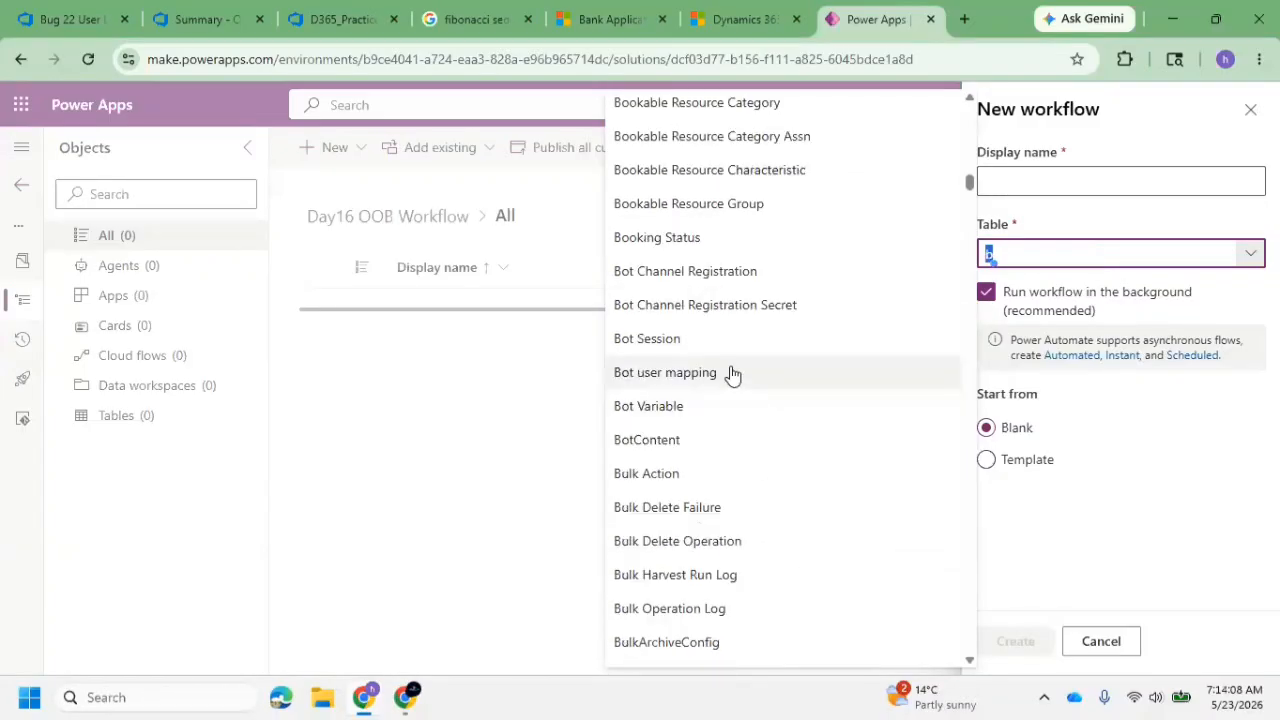
scroll(722, 358, "up", 6)
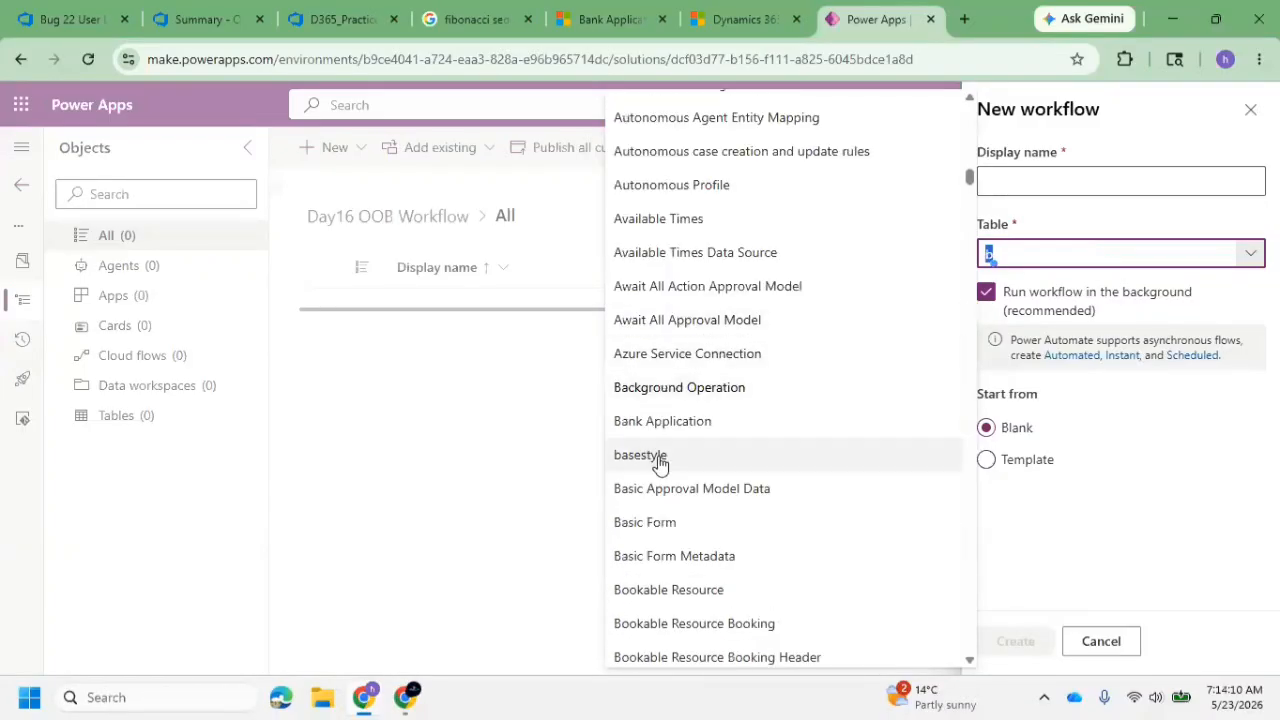
left_click(666, 421)
left_click(1106, 457)
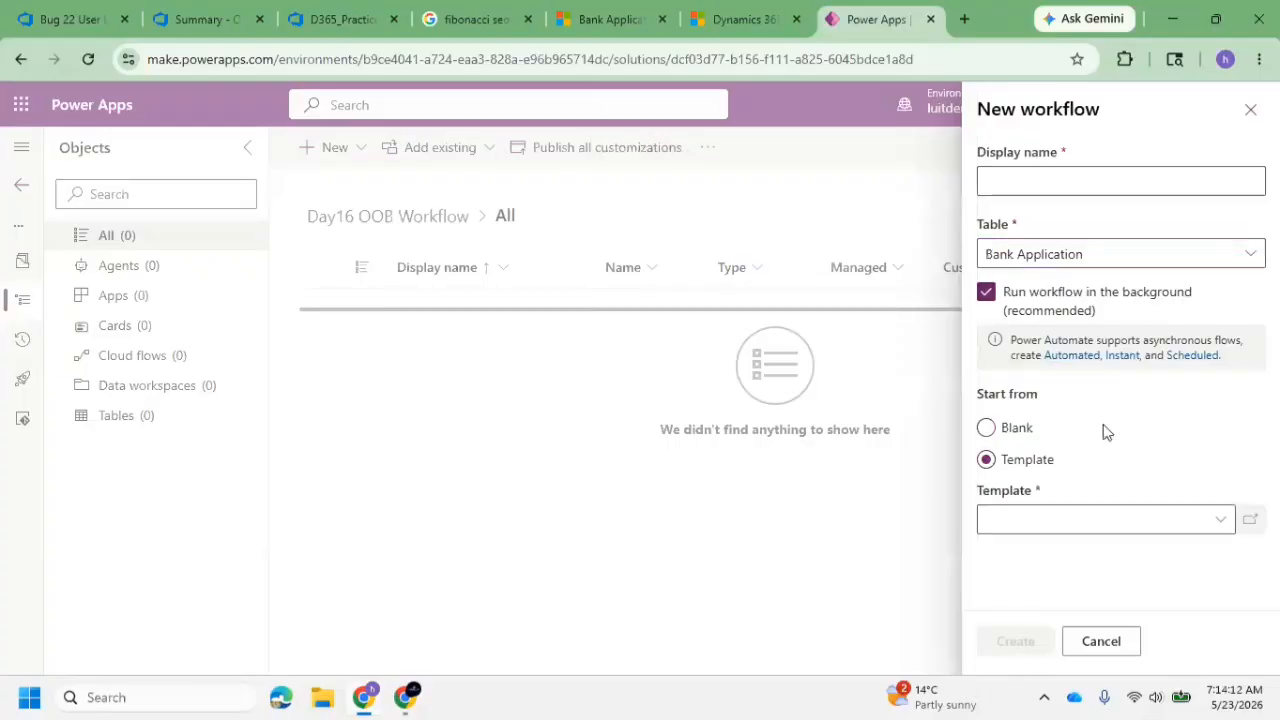
left_click(1005, 428)
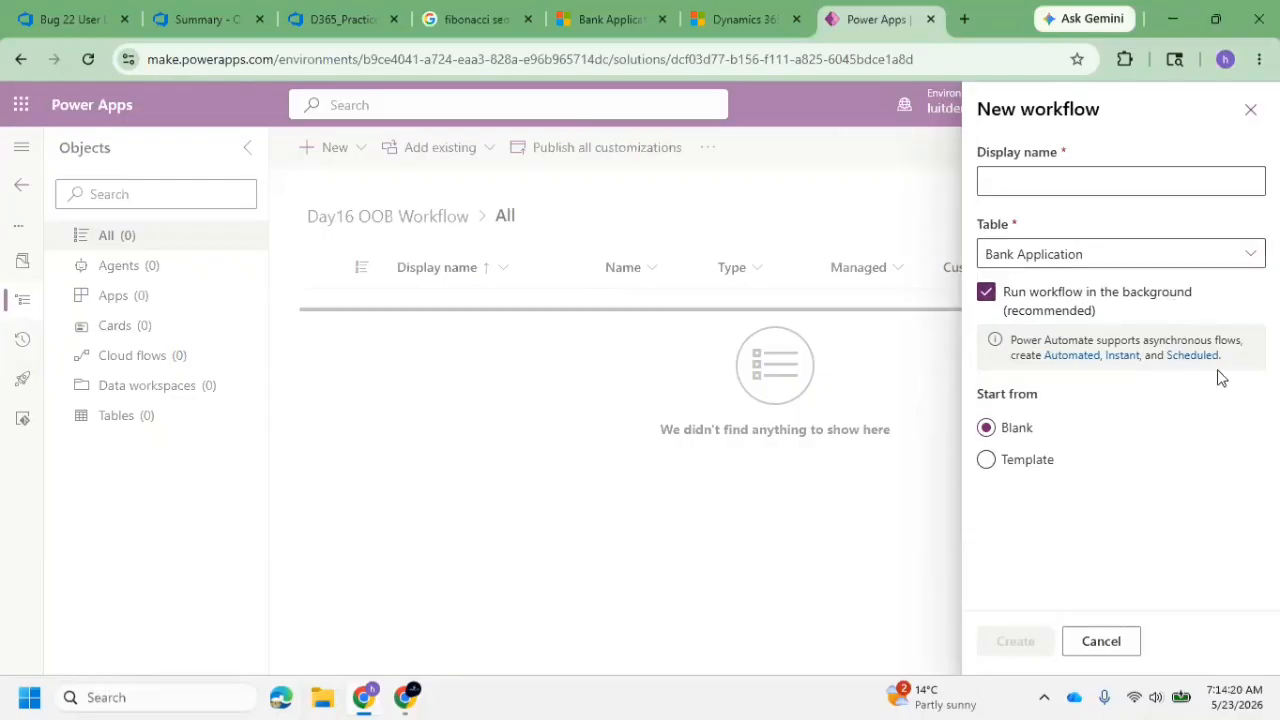
Name the new workflow Create Loan record on Application Submission
left_click(1116, 190)
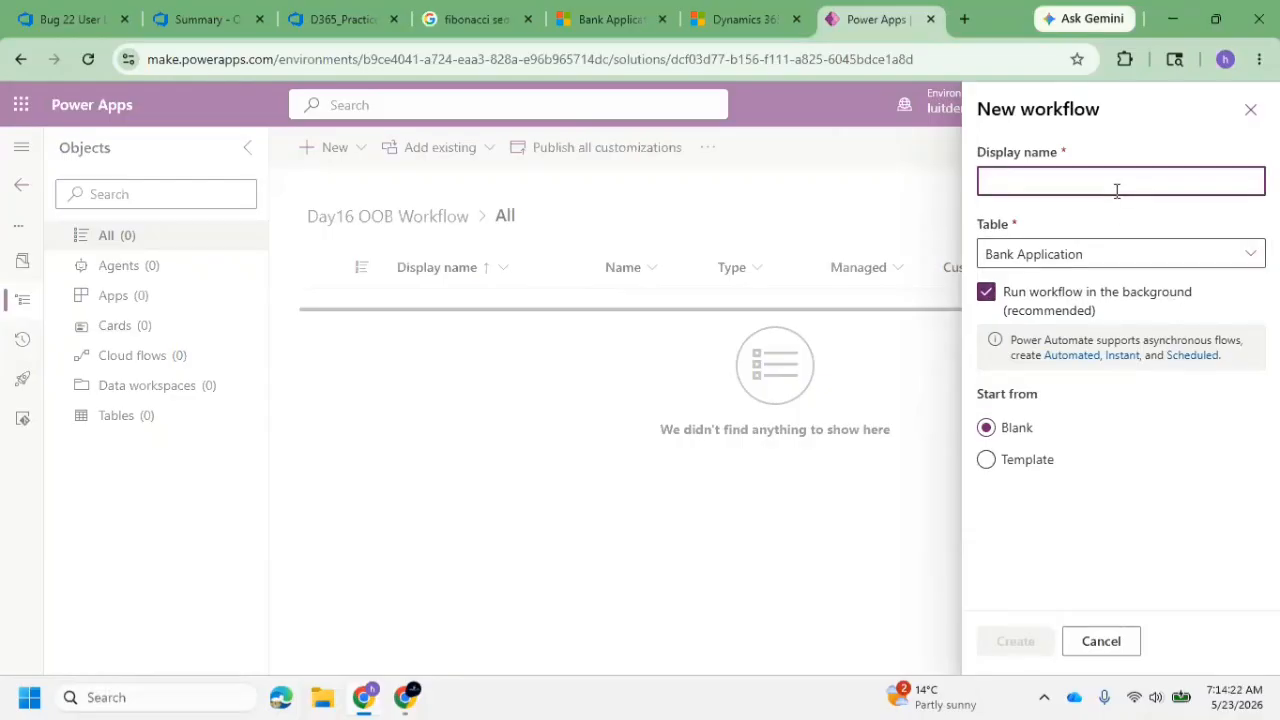
type("Create Loan on")
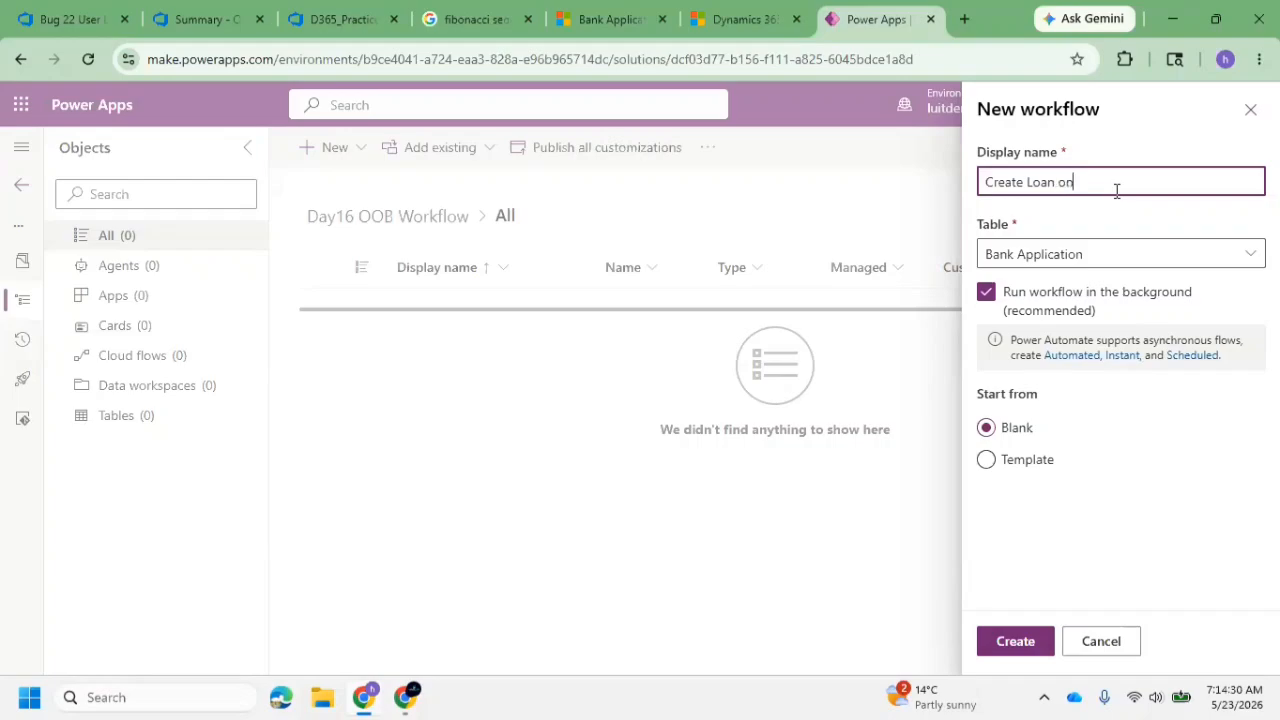
type("Ban")
type("licat")
left_click(1053, 184)
type("REc")
key("BackSpace")
key("BackSpace")
key("BackSpace")
type("rec")
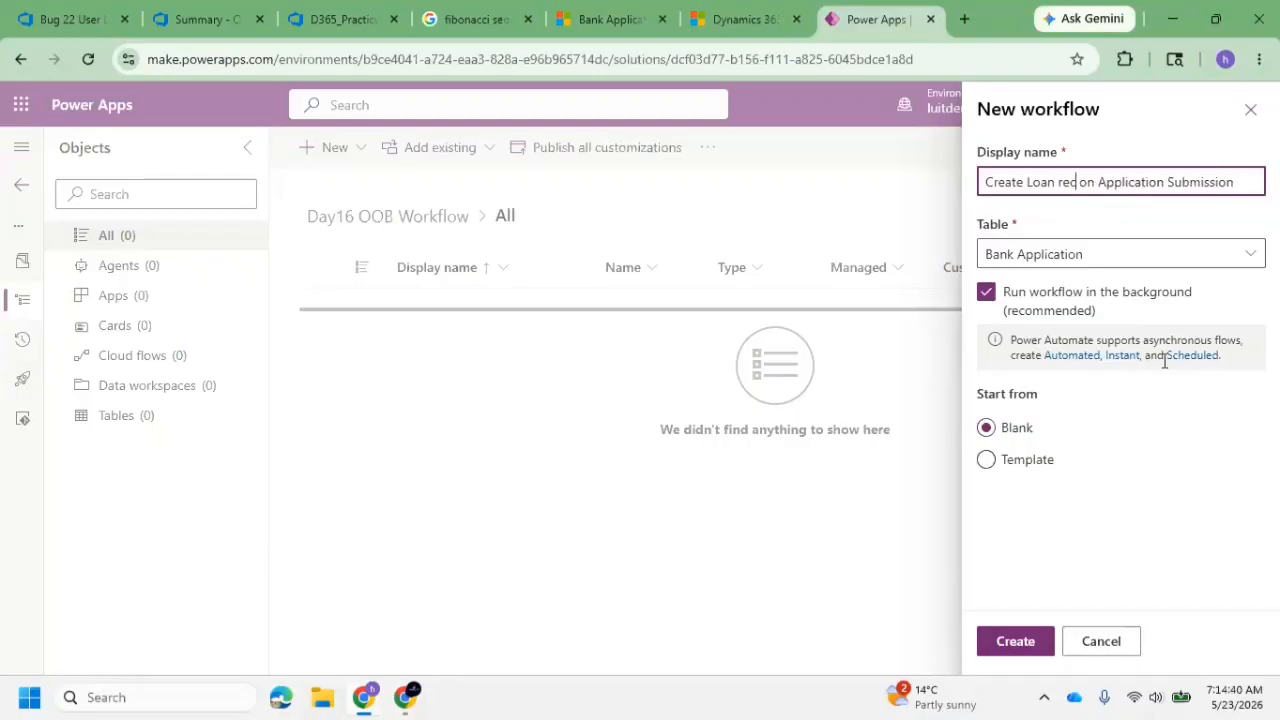
type("ord")
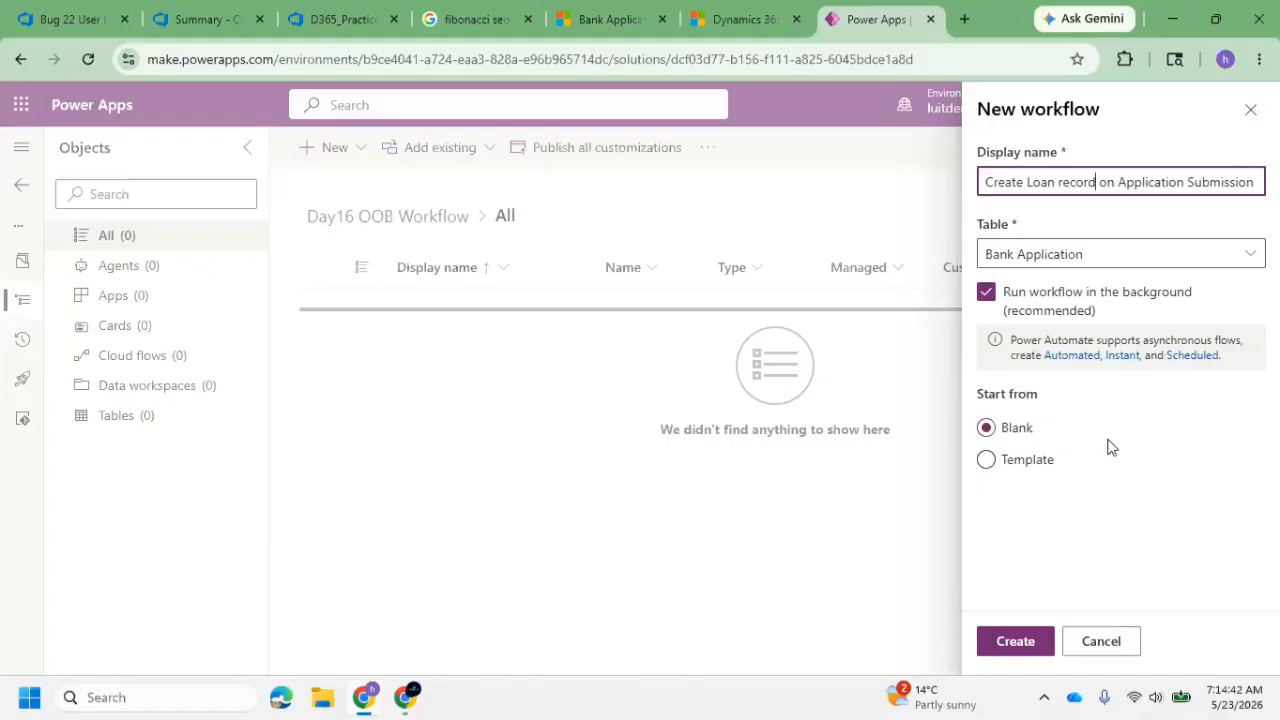
Look at the Template starting option, return to Blank and create the background workflow
left_click(1034, 466)
left_click(1214, 519)
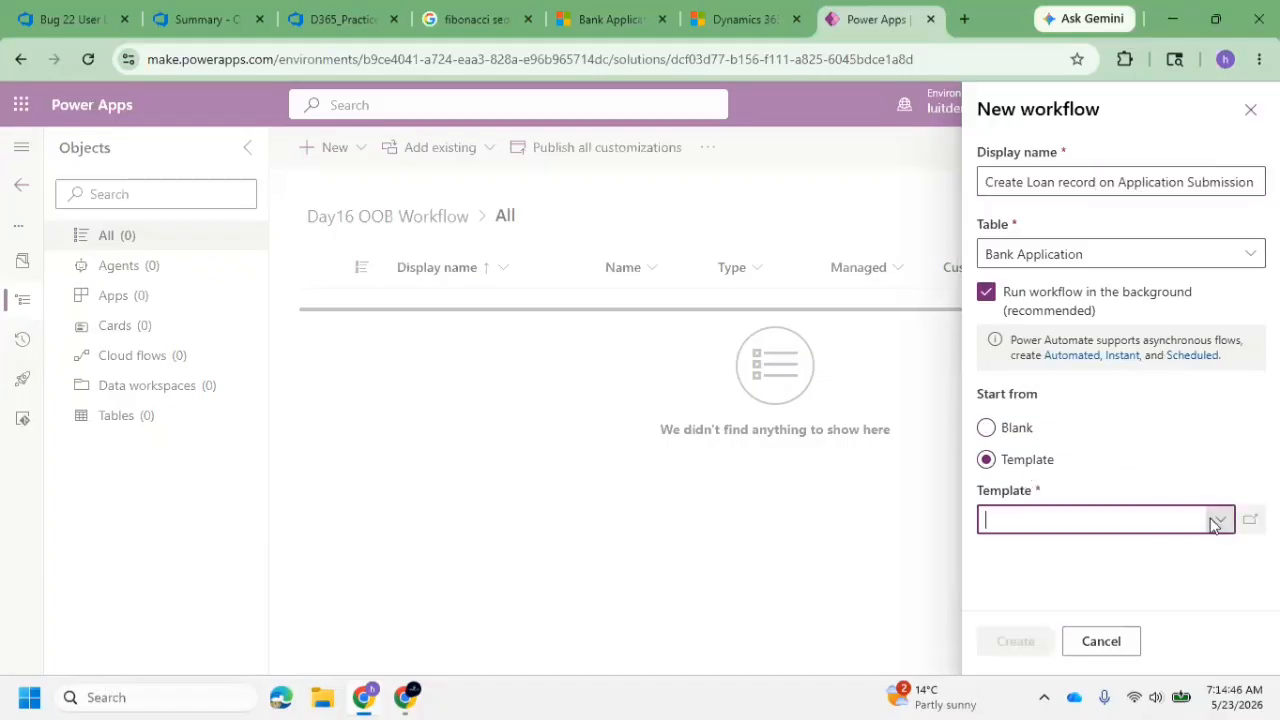
left_click(1003, 428)
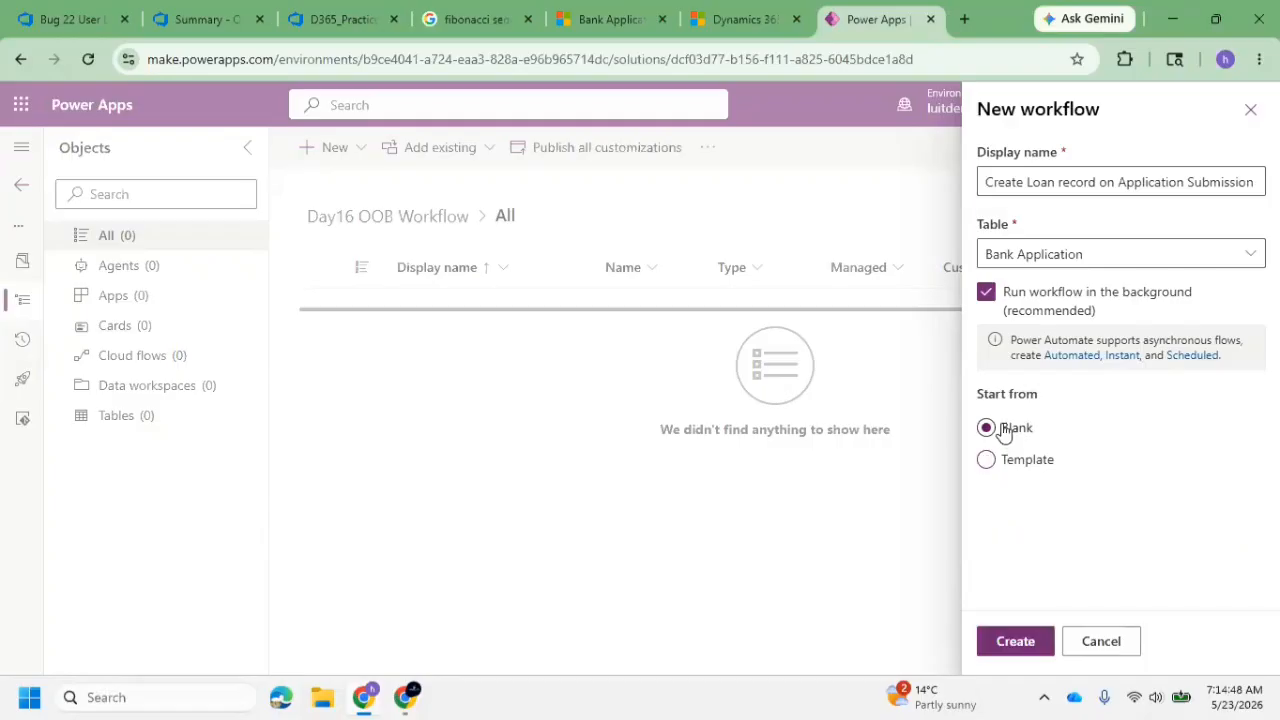
left_click(1017, 645)
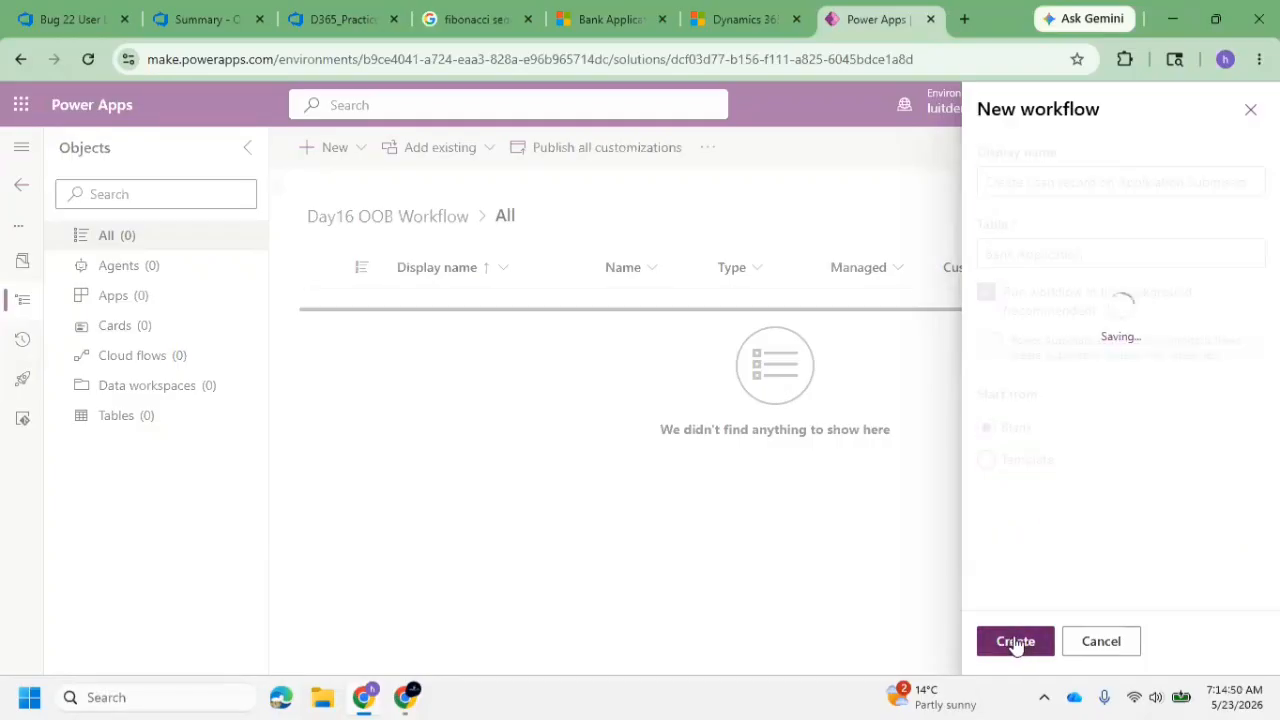
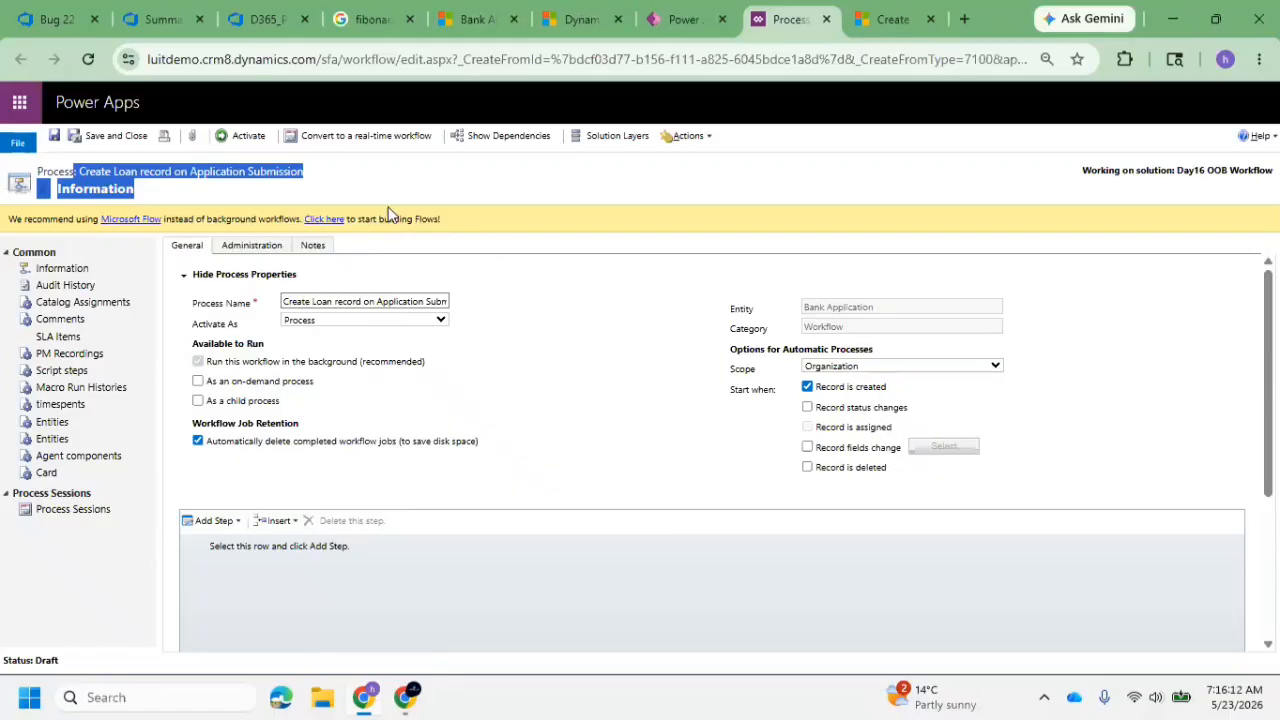
Check the workflow's process name and its Activate As choices, keeping Process selected
left_click(395, 193)
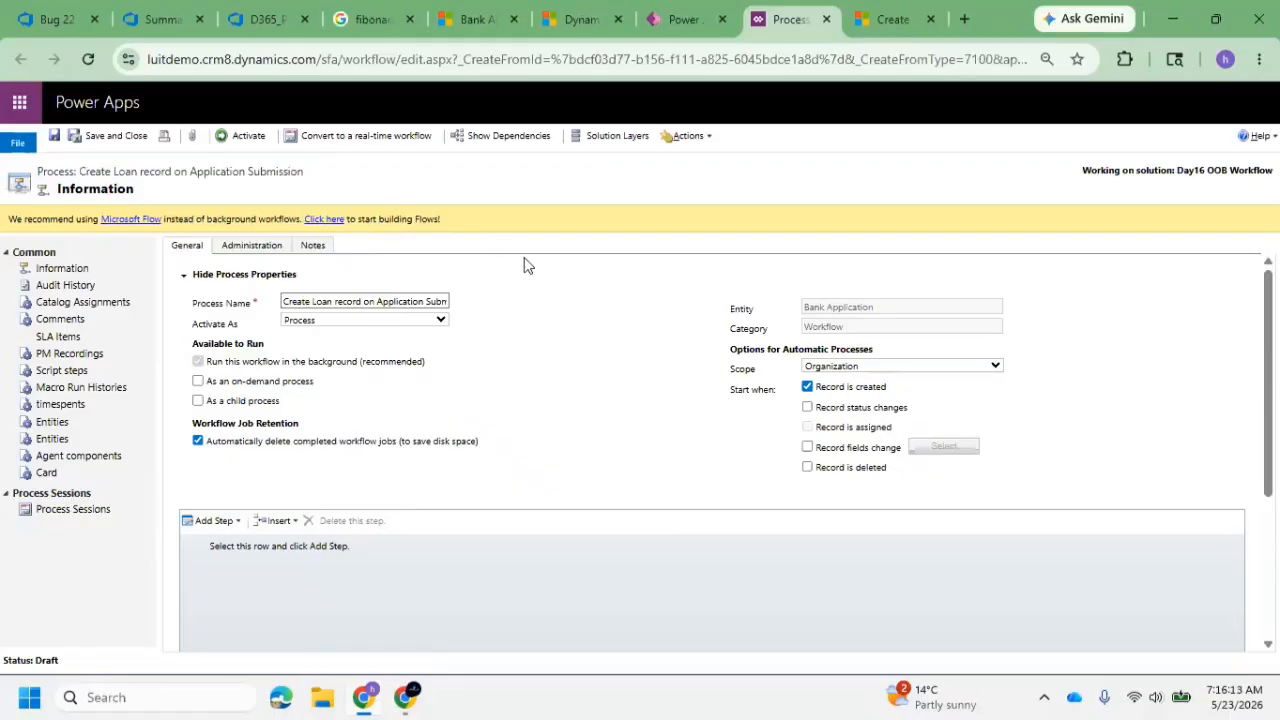
left_click(388, 300)
key("ctrl+a")
left_click(380, 322)
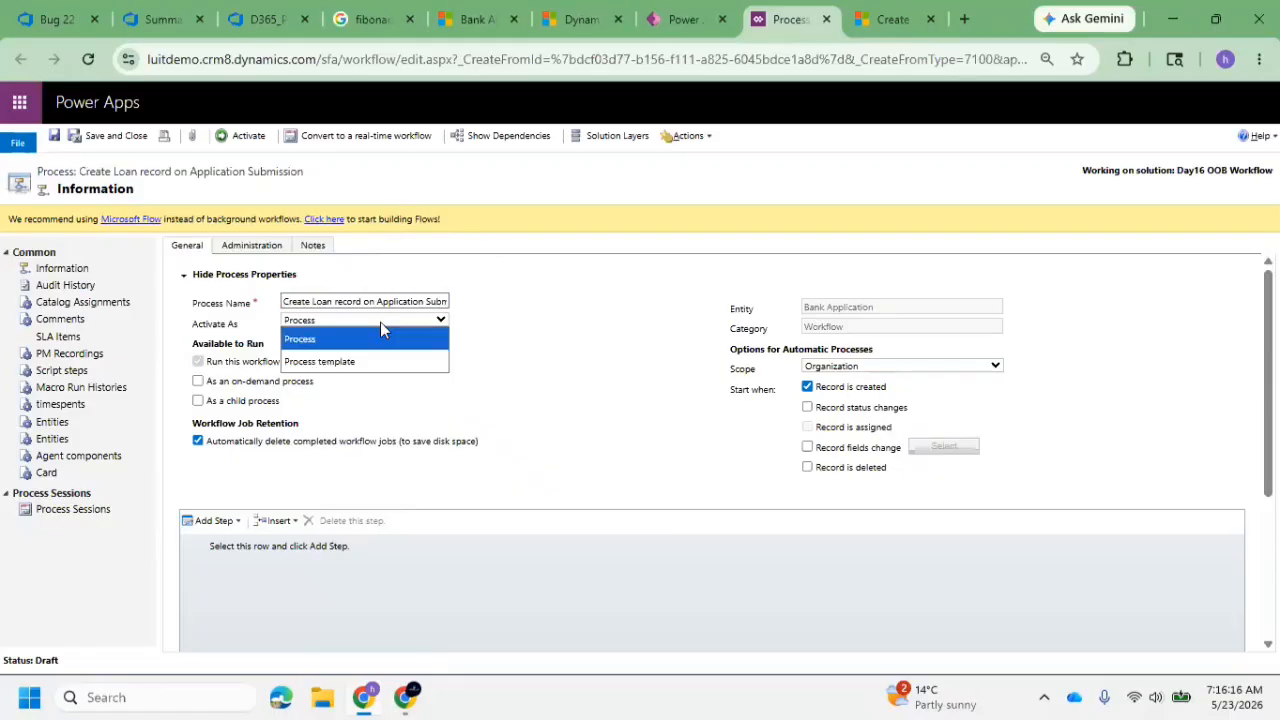
left_click(380, 330)
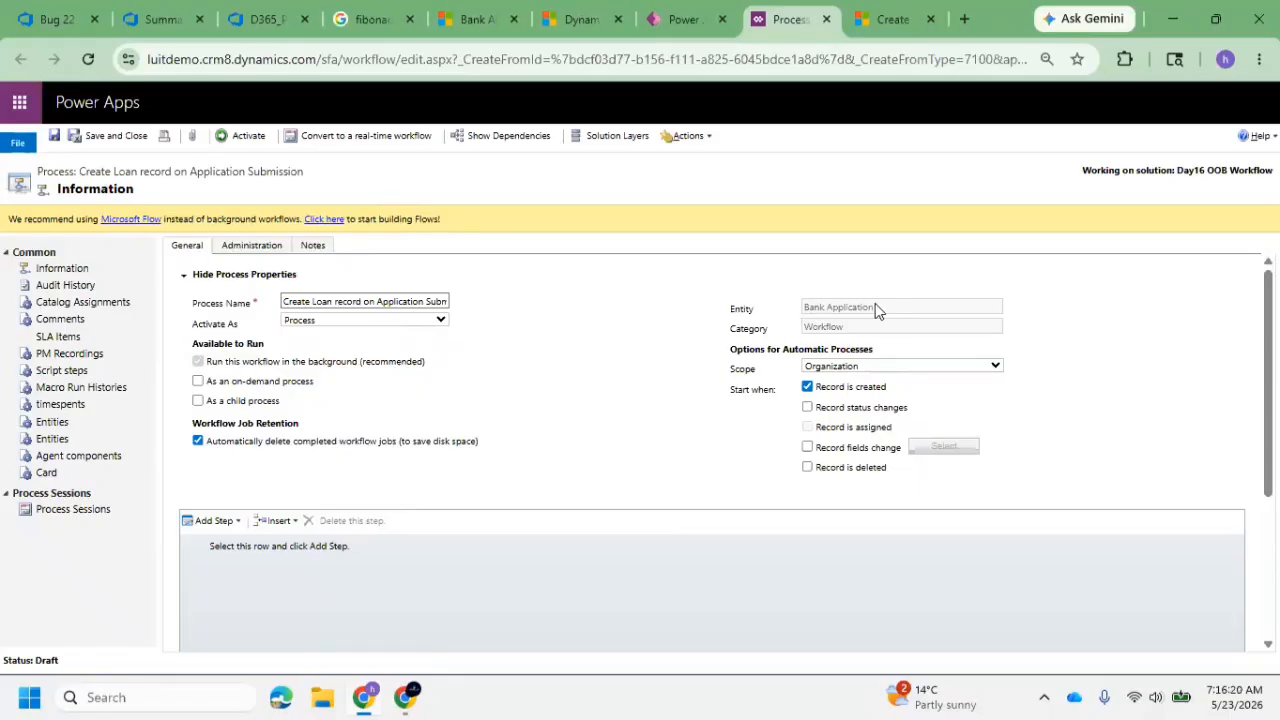
Check the workflow's entity and the available Scope choices, keeping Organization selected
left_click_drag(875, 308, 790, 310)
left_click(882, 365)
left_click(882, 372)
left_click(877, 411)
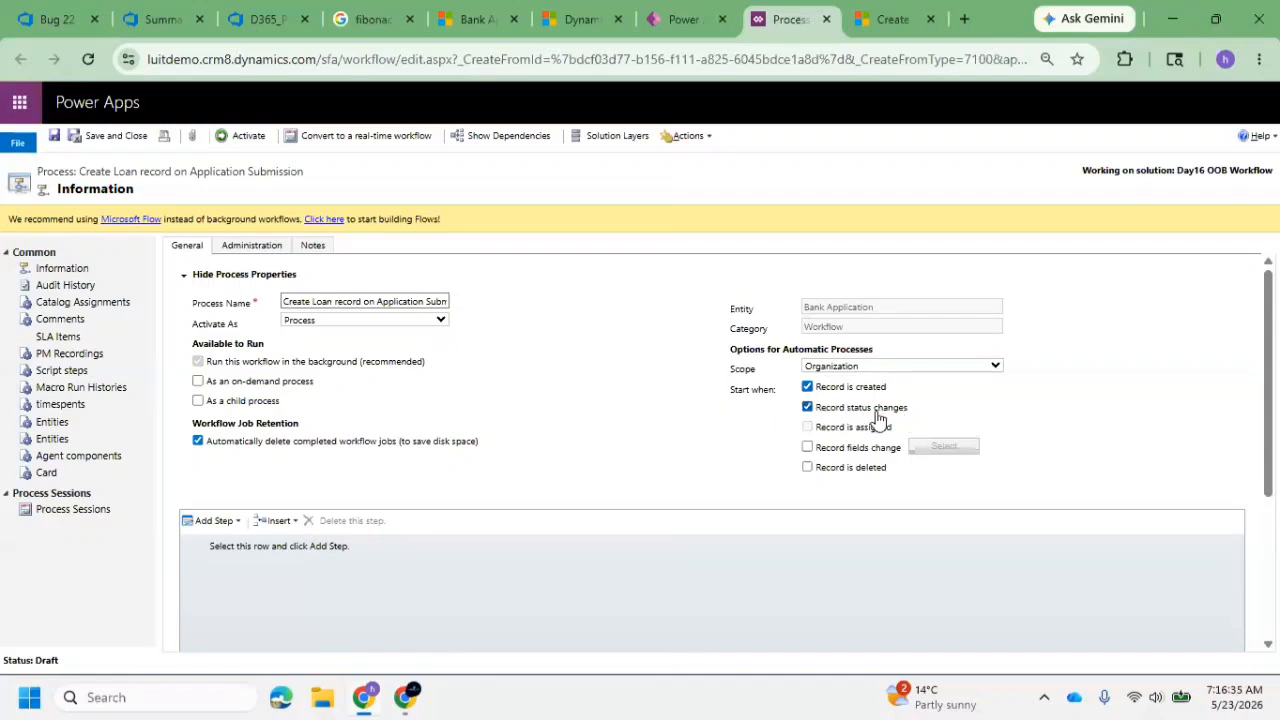
Try the record status and record fields change triggers, and open and close the monitored-field selection without choosing any field
left_click(807, 407)
left_click(808, 388)
left_click(809, 449)
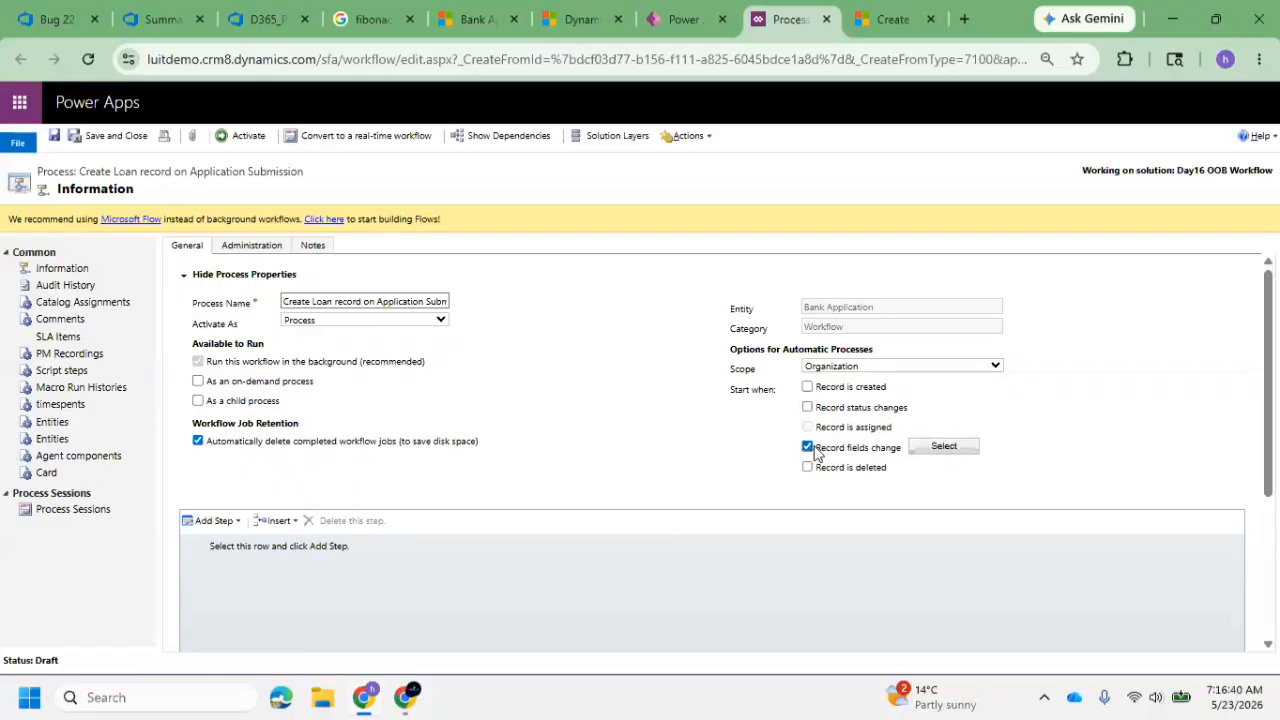
left_click(942, 446)
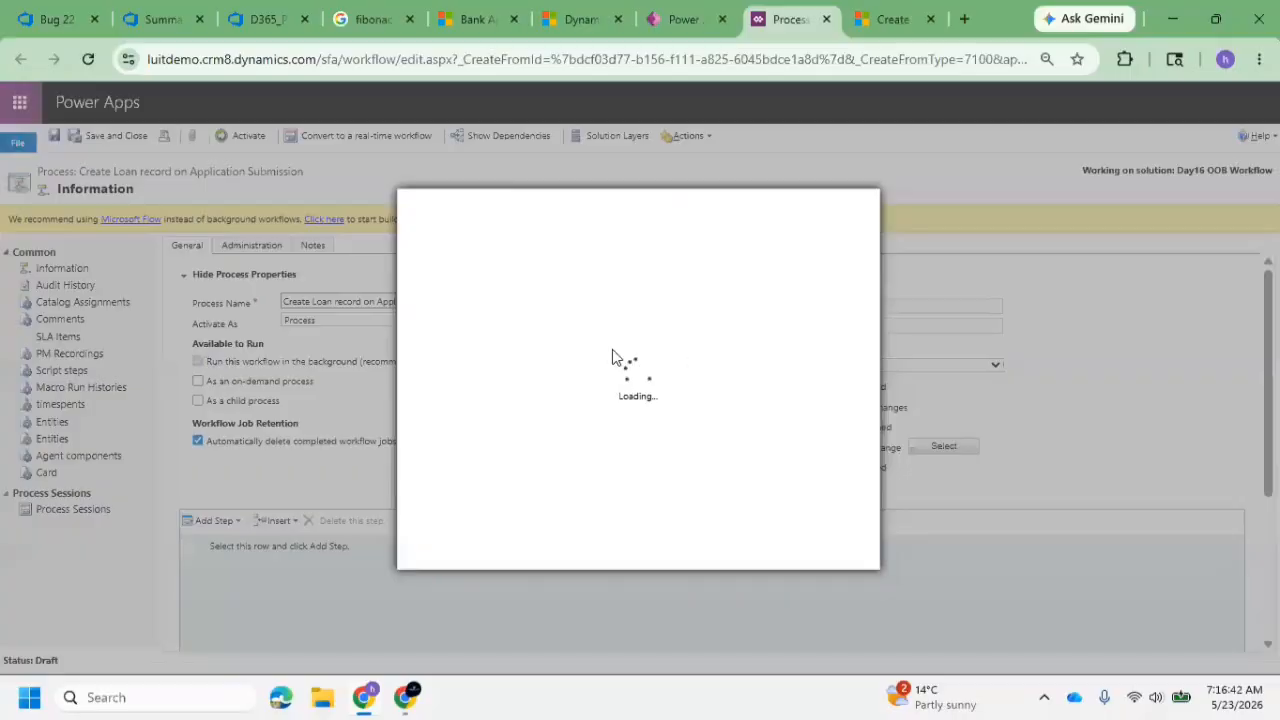
scroll(636, 400, "down", 1)
scroll(590, 395, "up", 1)
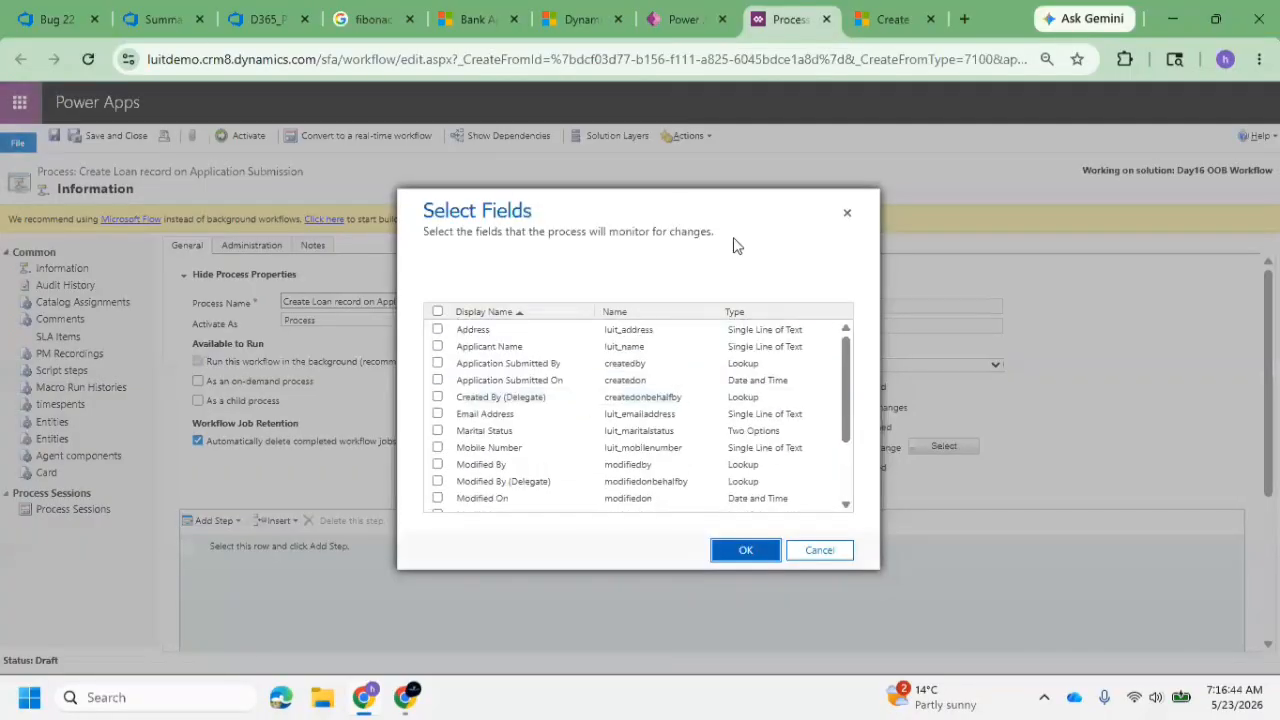
left_click(847, 212)
left_click(808, 447)
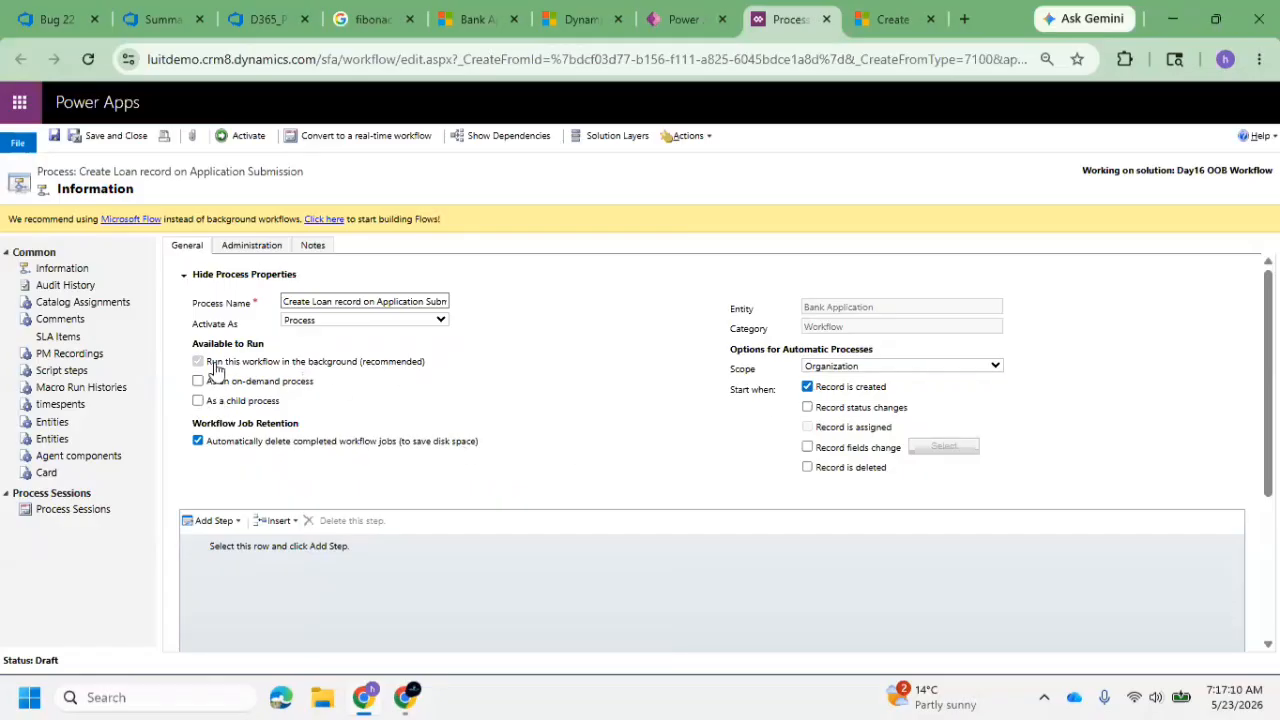
Examine the Available to Run options for background and on-demand execution
left_click_drag(216, 363, 369, 378)
left_click_drag(241, 362, 454, 374)
left_click_drag(207, 381, 334, 394)
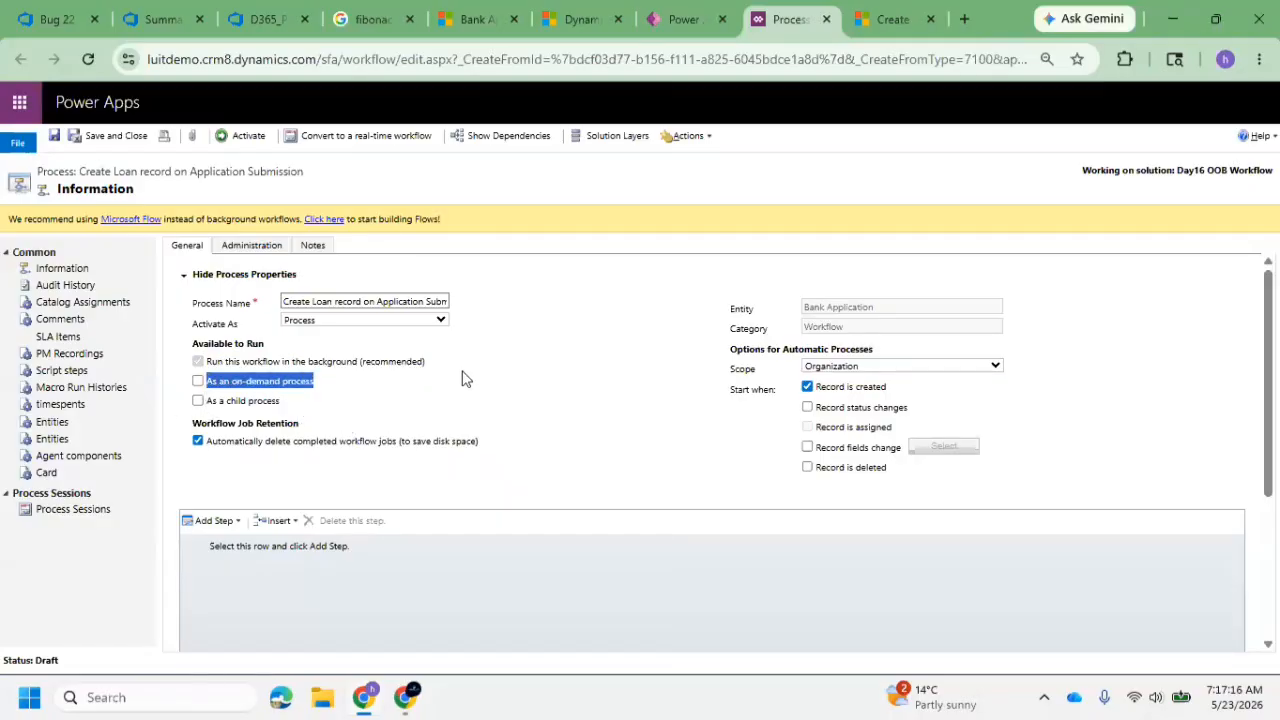
left_click(397, 388)
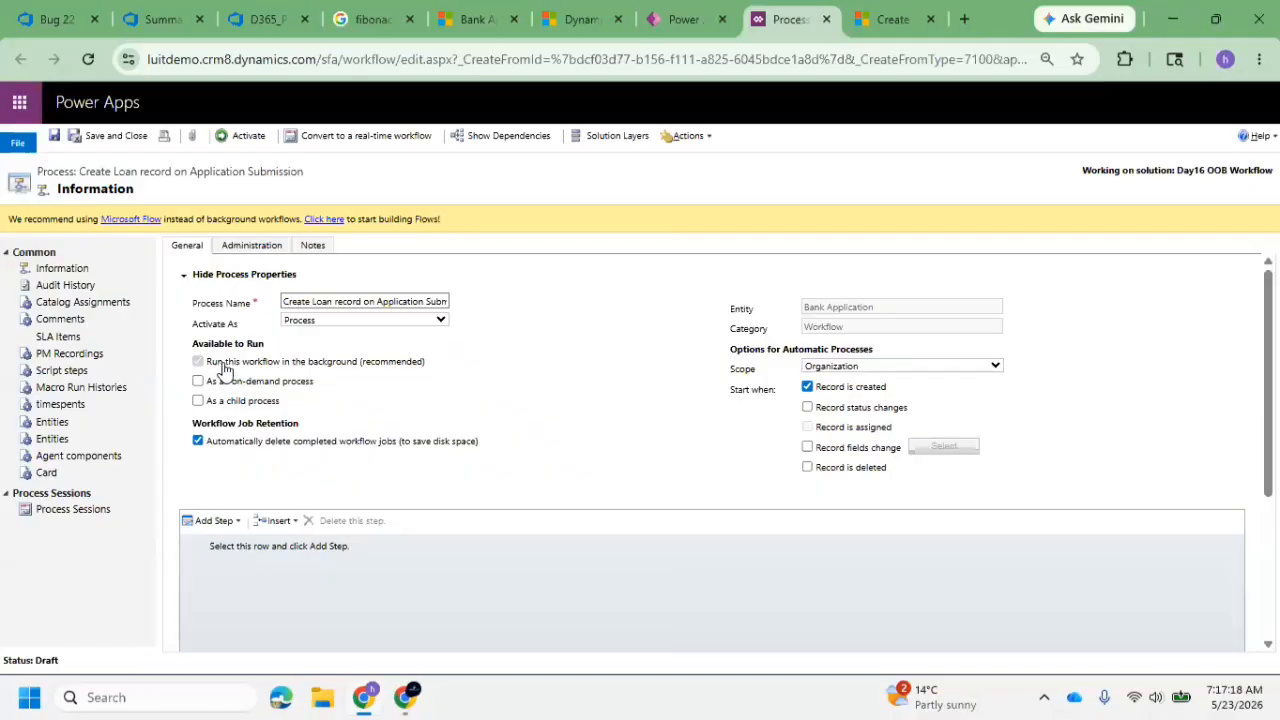
left_click_drag(224, 364, 436, 370)
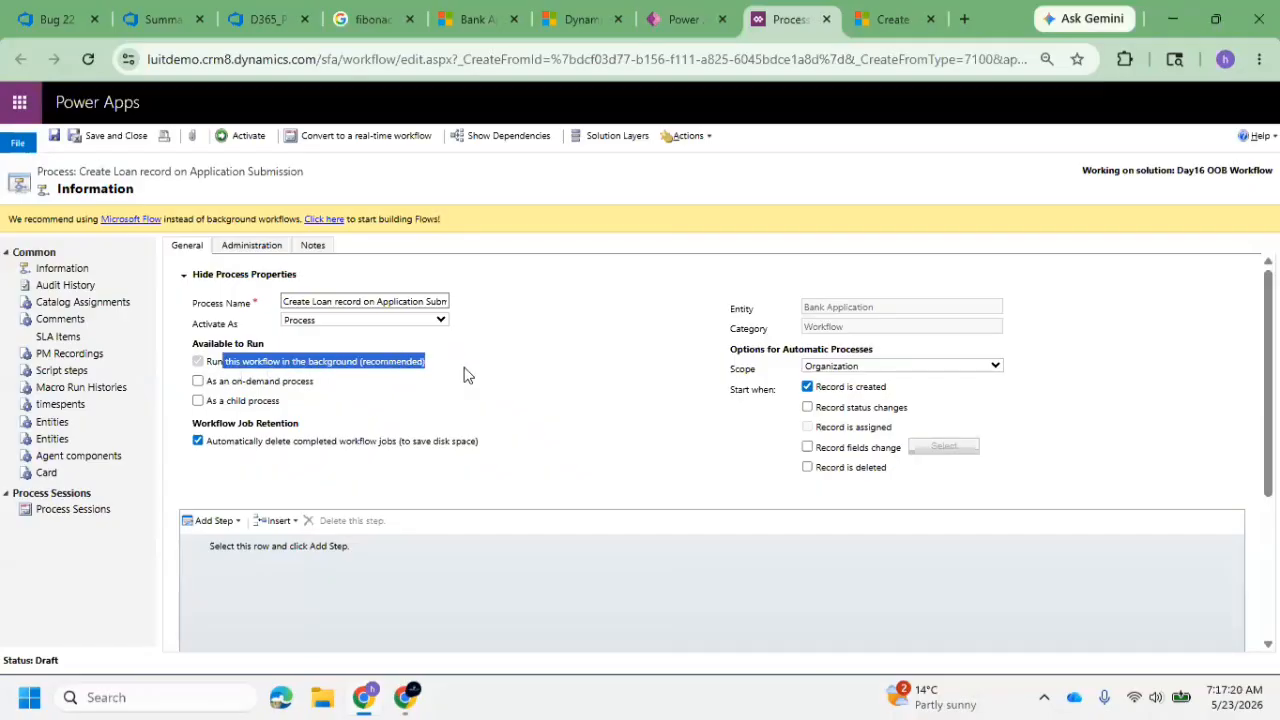
Convert the workflow to a real-time workflow and back to a background workflow
left_click(350, 131)
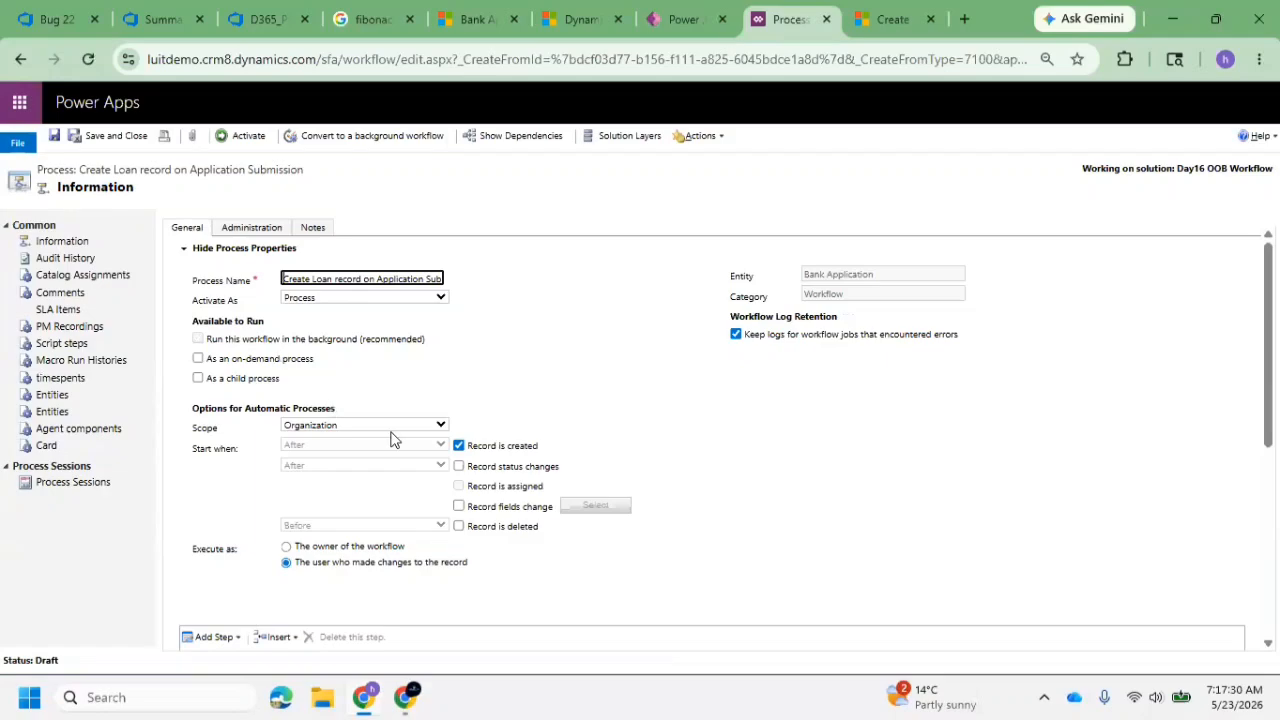
left_click(368, 137)
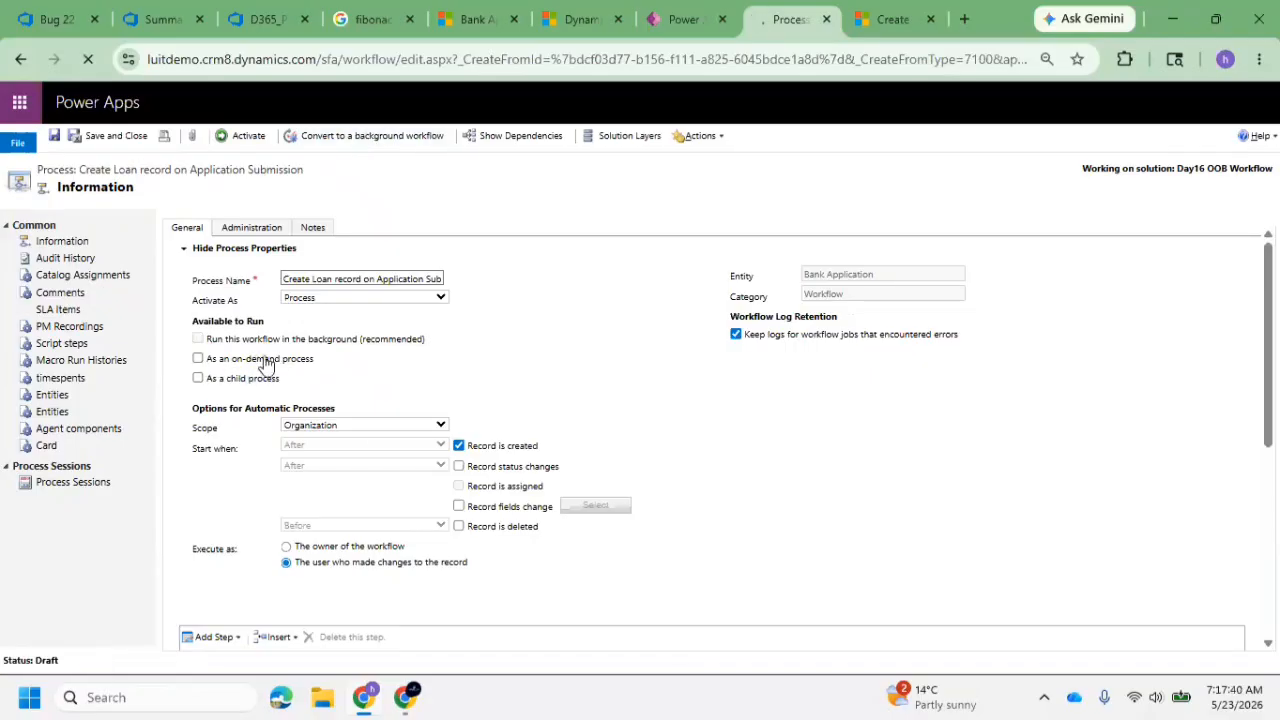
left_click_drag(210, 364, 338, 372)
left_click(338, 372)
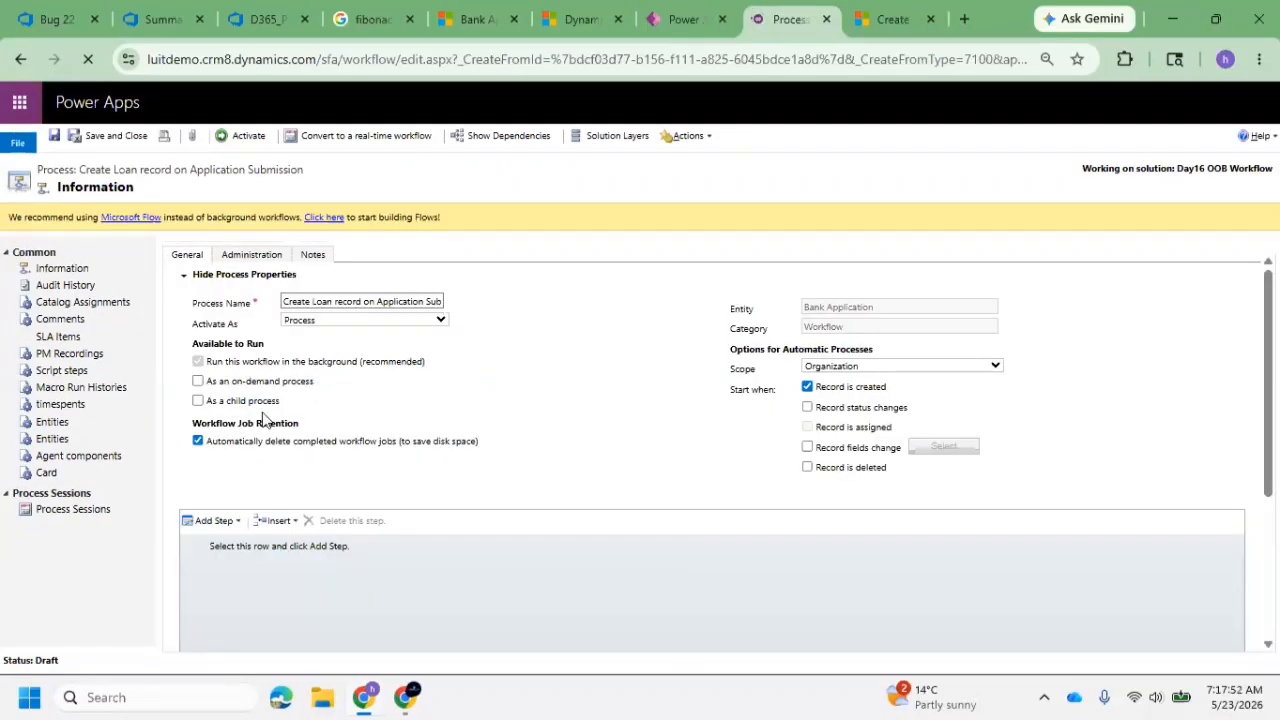
Turn off automatic deletion of completed workflow jobs and leave the child process option off
left_click(199, 441)
left_click(199, 402)
scroll(271, 427, "down", 2)
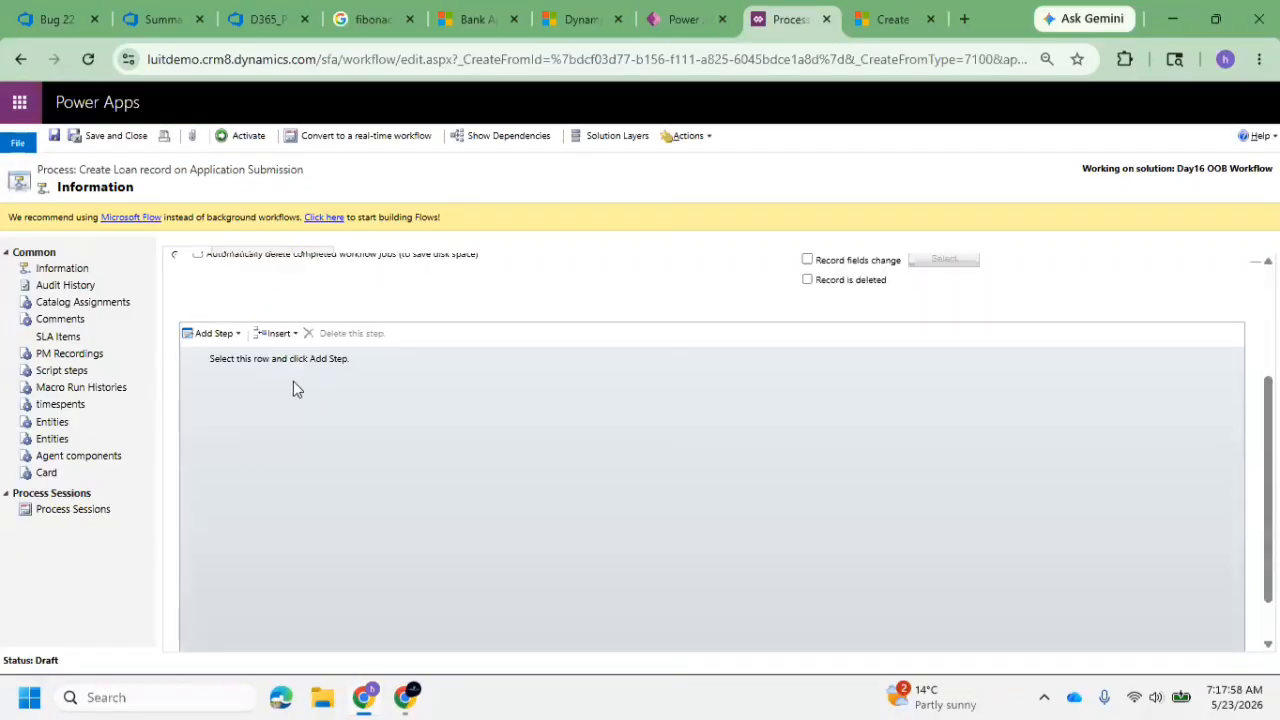
scroll(463, 391, "up", 2)
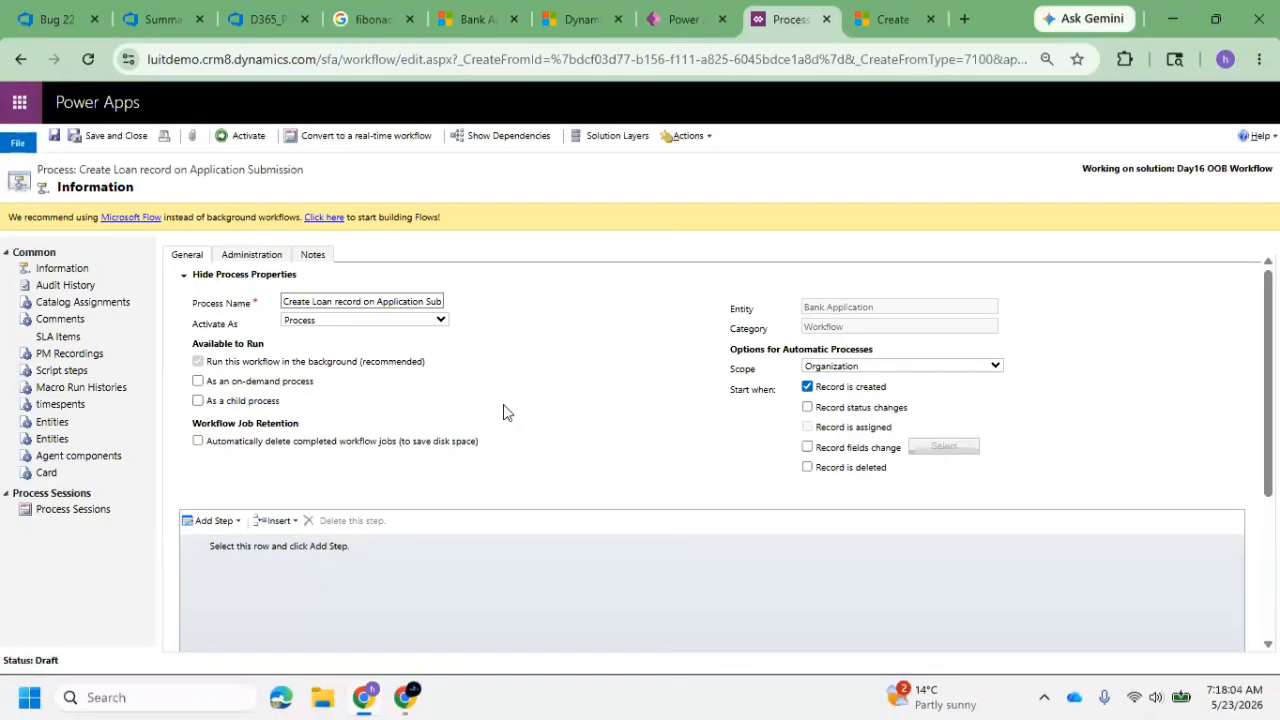
left_click_drag(327, 362, 510, 383)
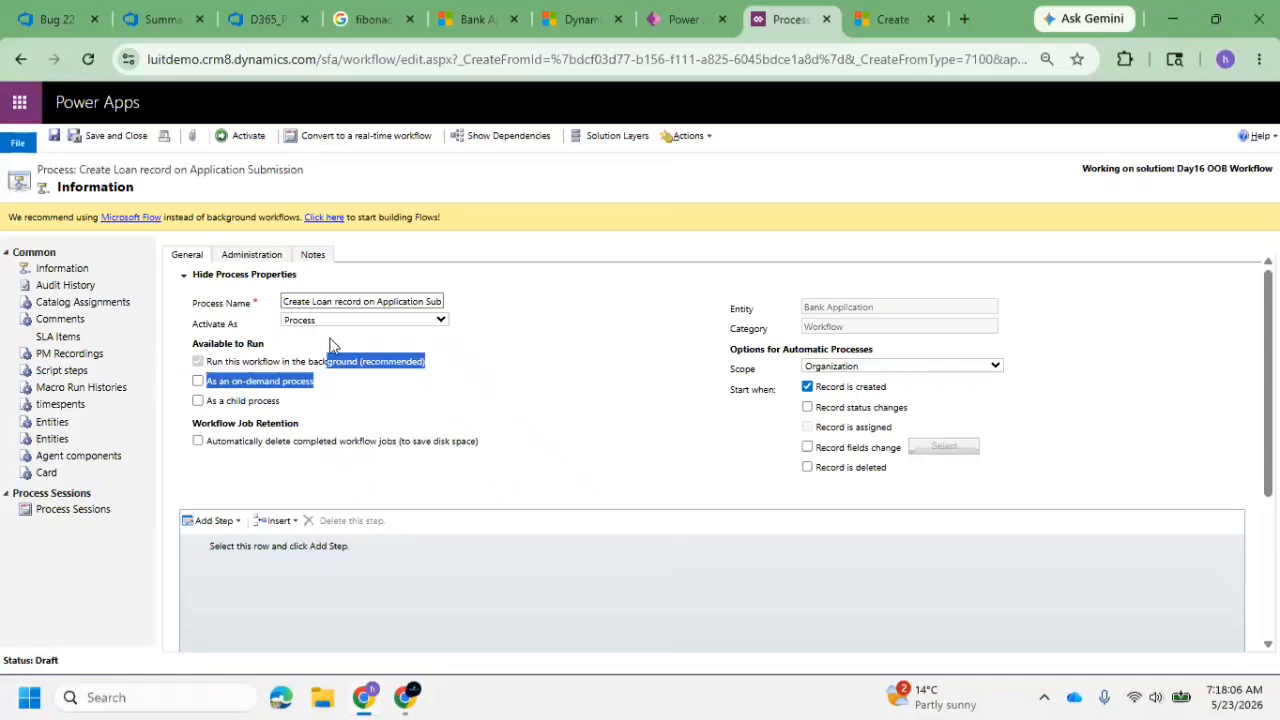
double_click(380, 301)
Browse the available workflow step types, try a Check Condition step and delete it
scroll(281, 460, "down", 2)
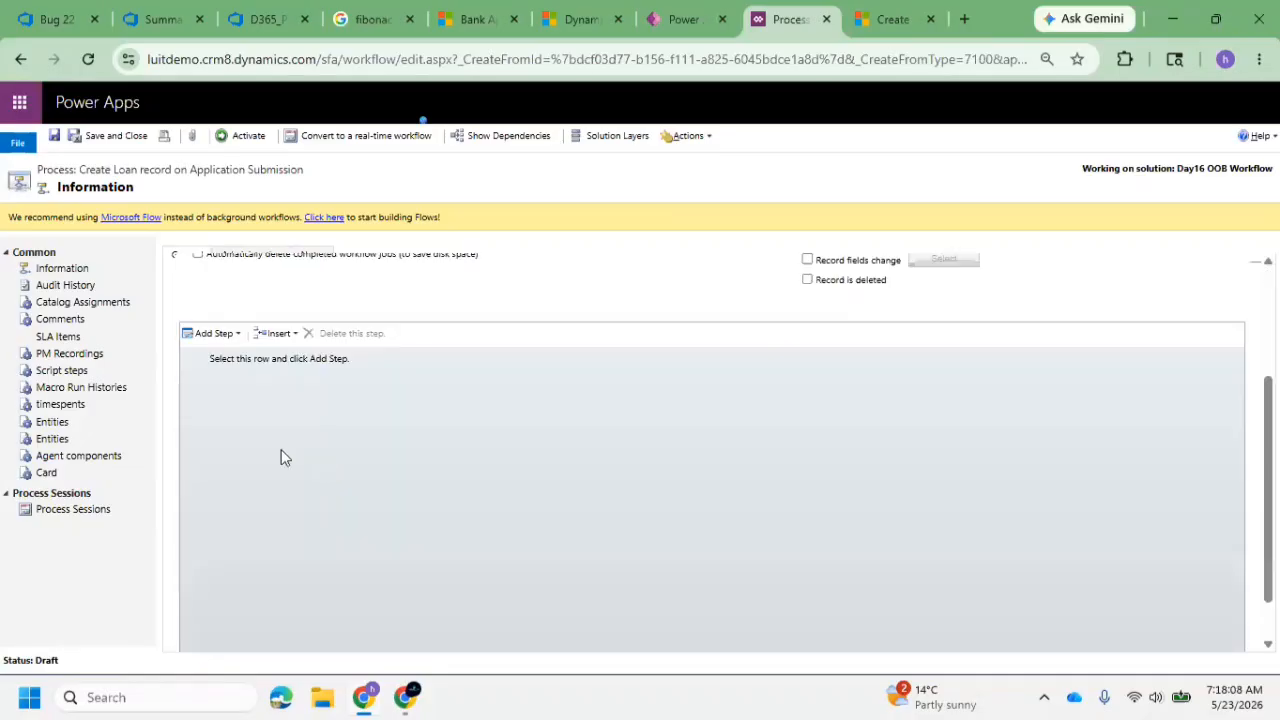
left_click(228, 341)
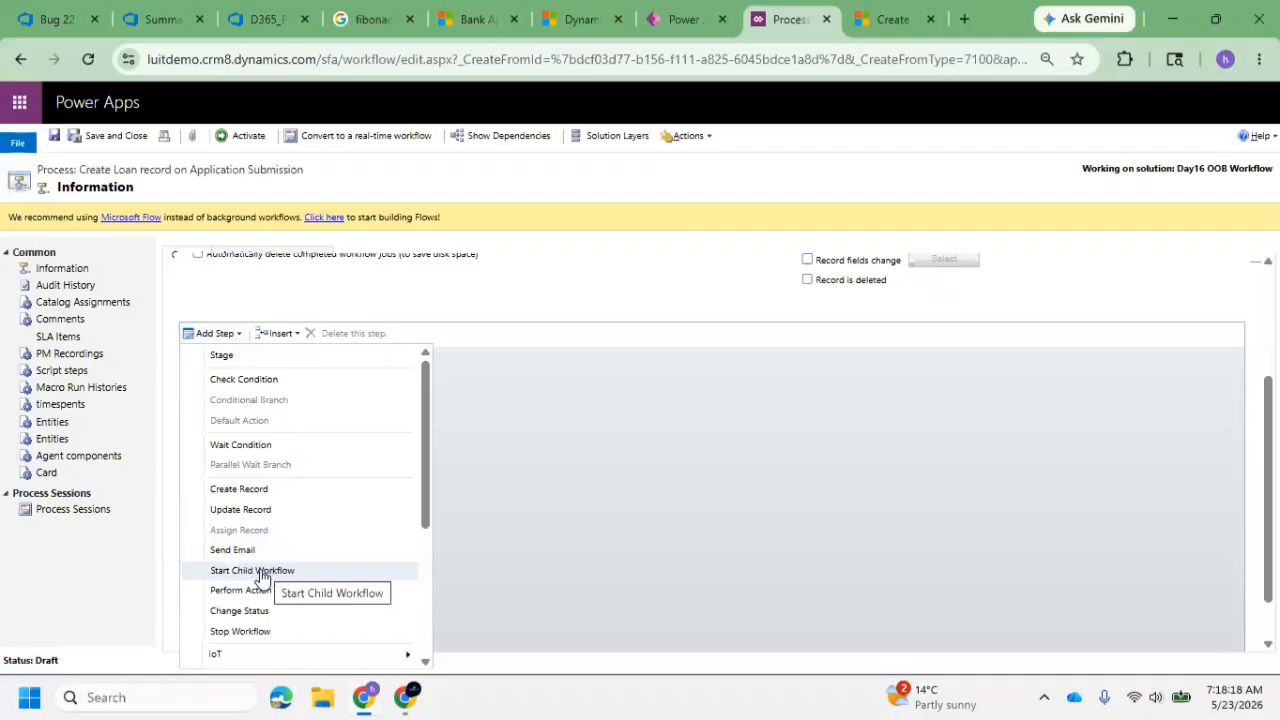
scroll(296, 555, "down", 2)
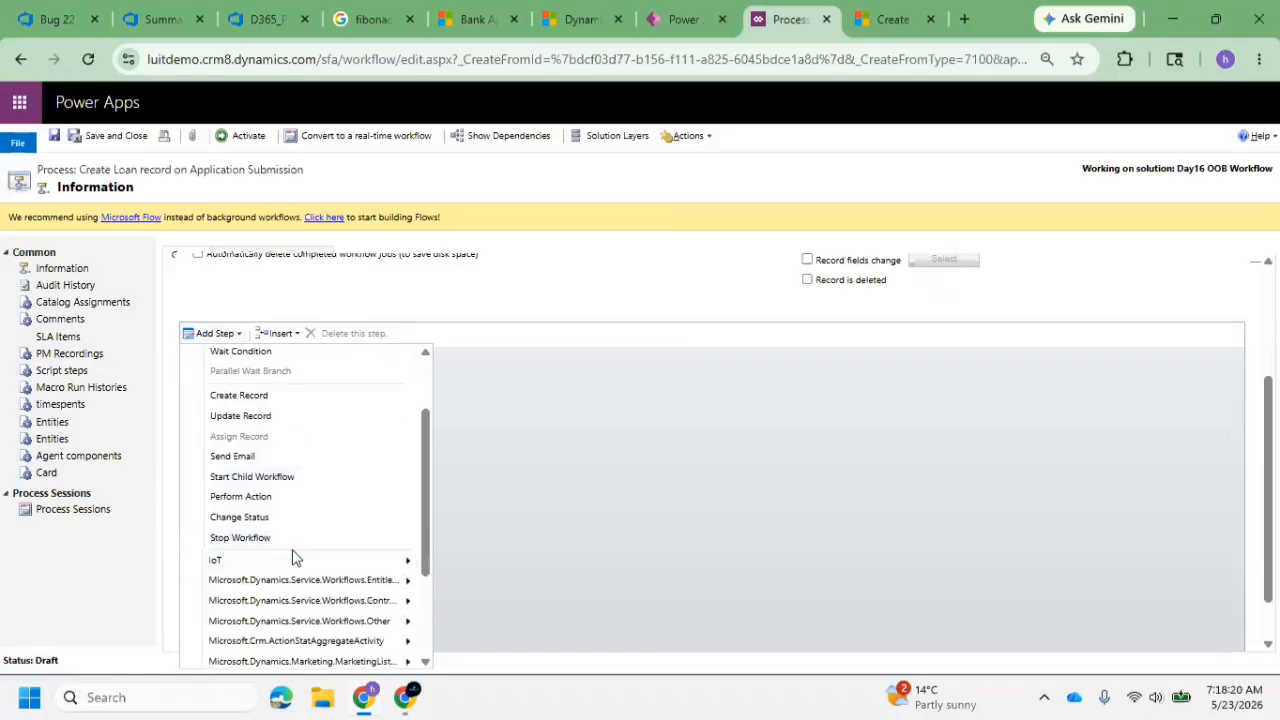
scroll(297, 509, "up", 2)
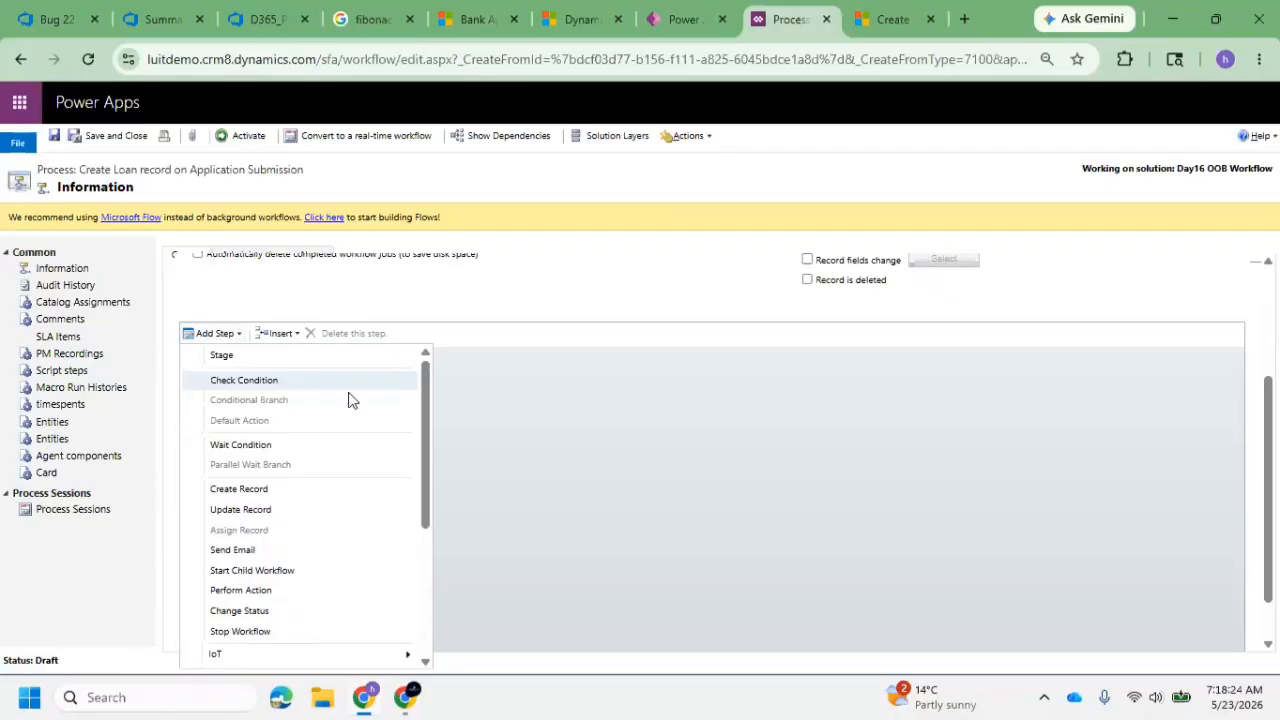
left_click(330, 382)
left_click(268, 393)
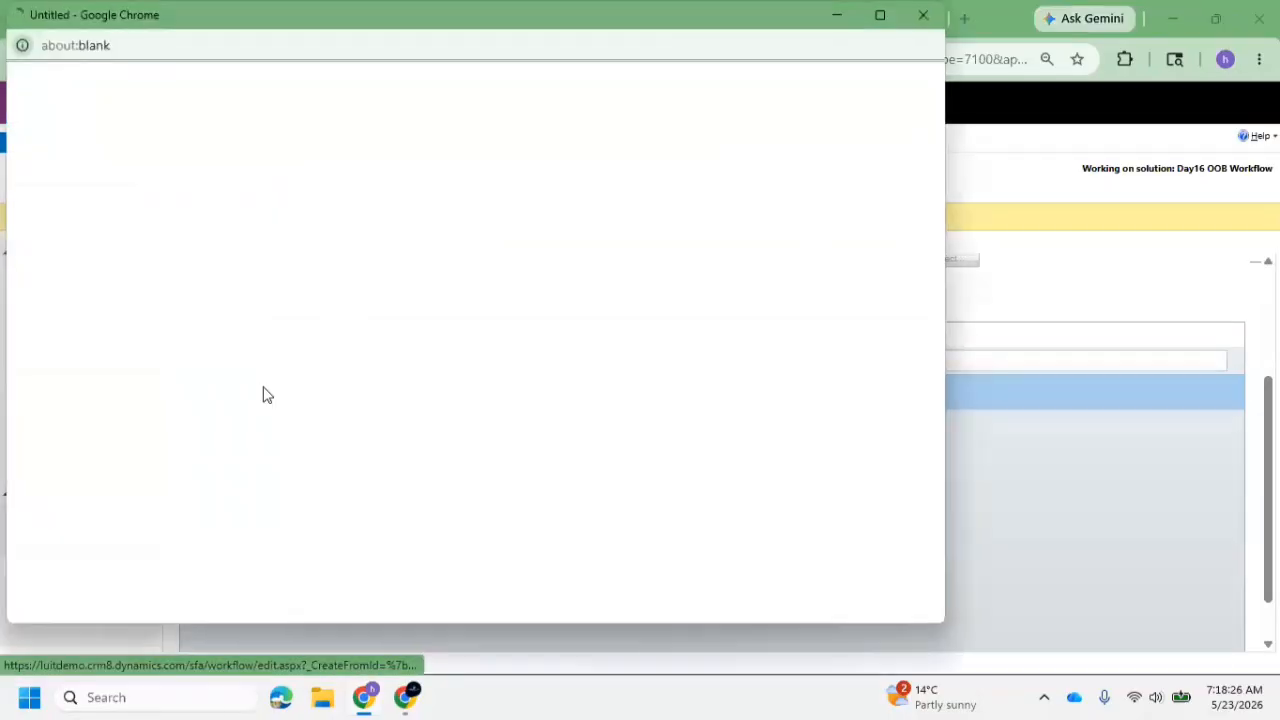
left_click(922, 15)
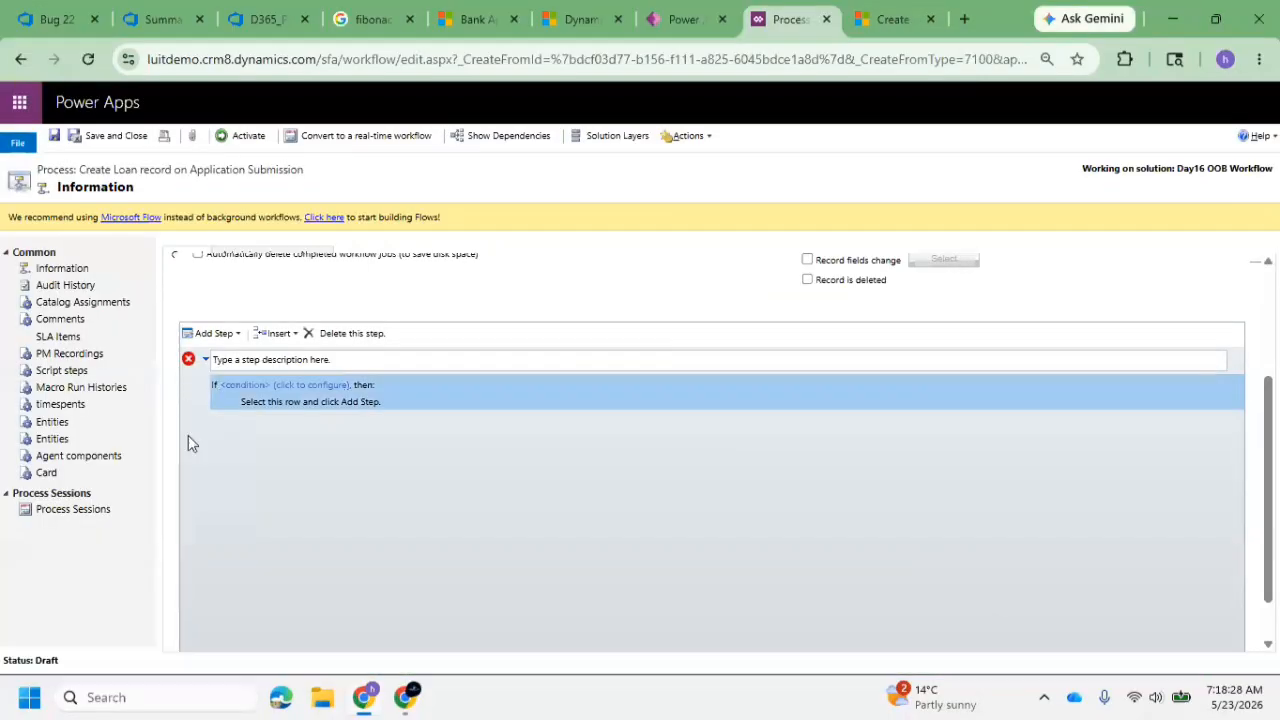
left_click(349, 333)
left_click(722, 252)
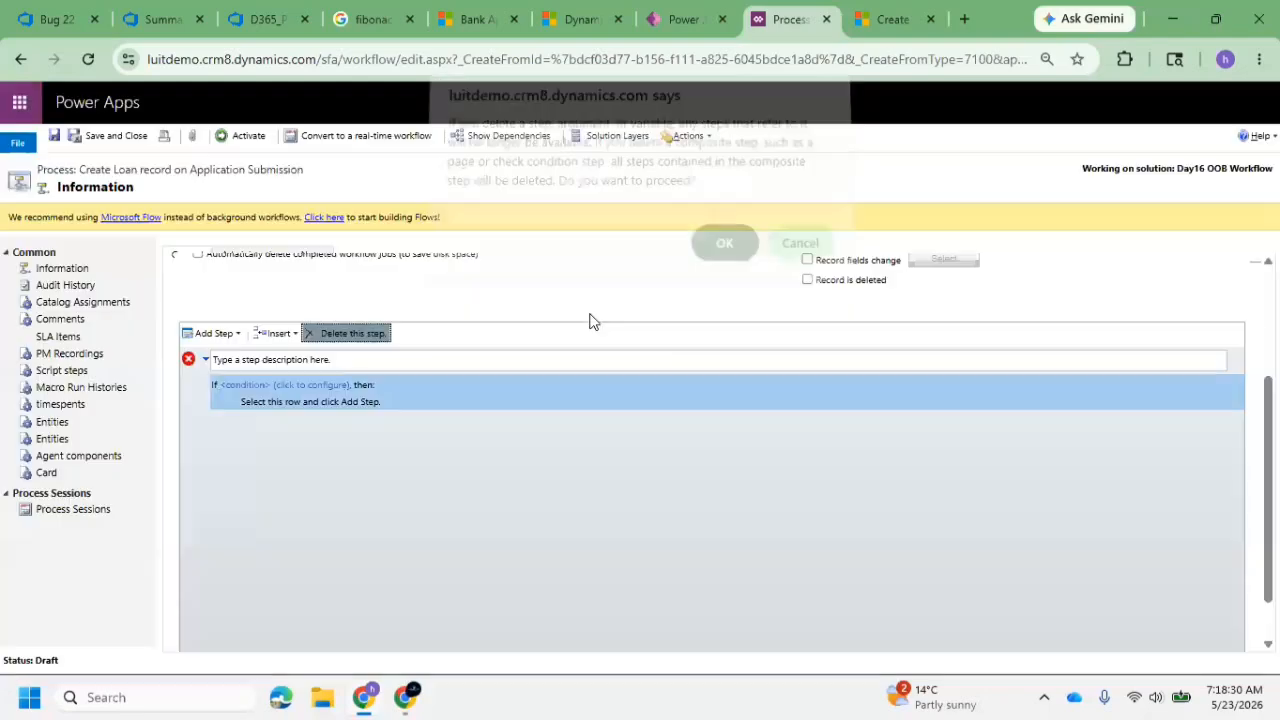
Add a Create Record step to the workflow and describe it as Creating Loan Record
left_click(226, 334)
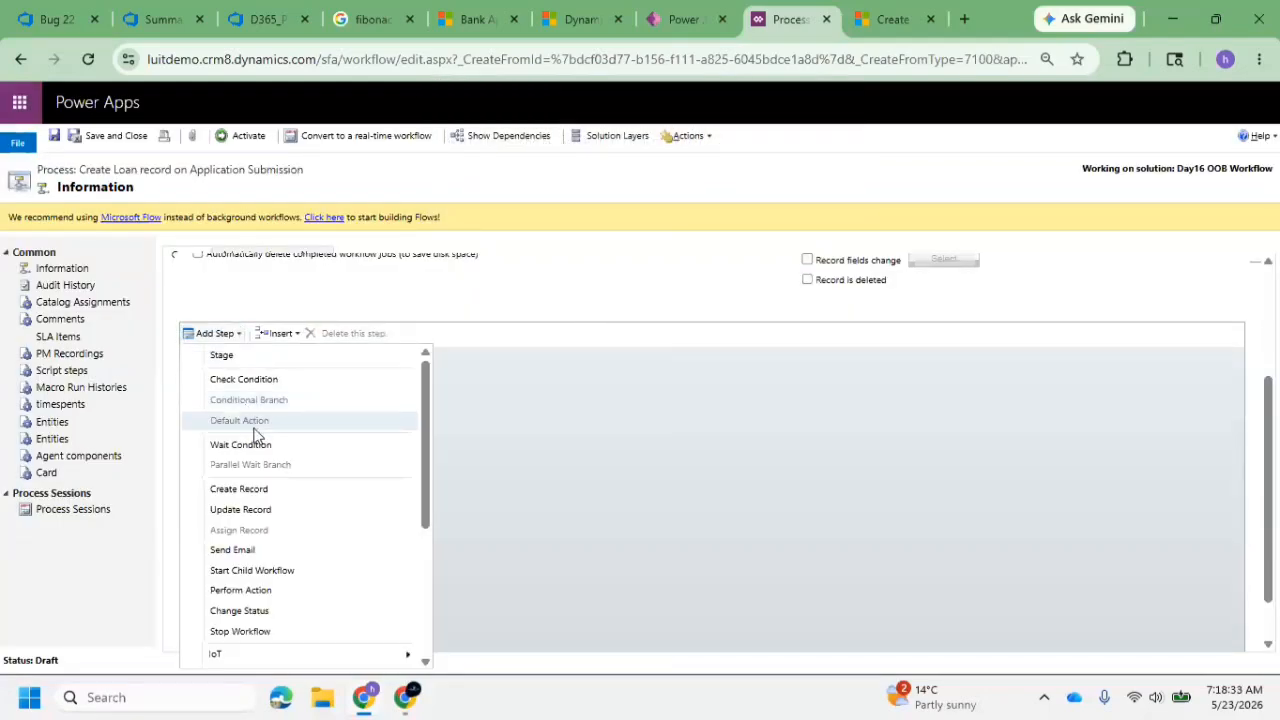
left_click(255, 492)
left_click(371, 362)
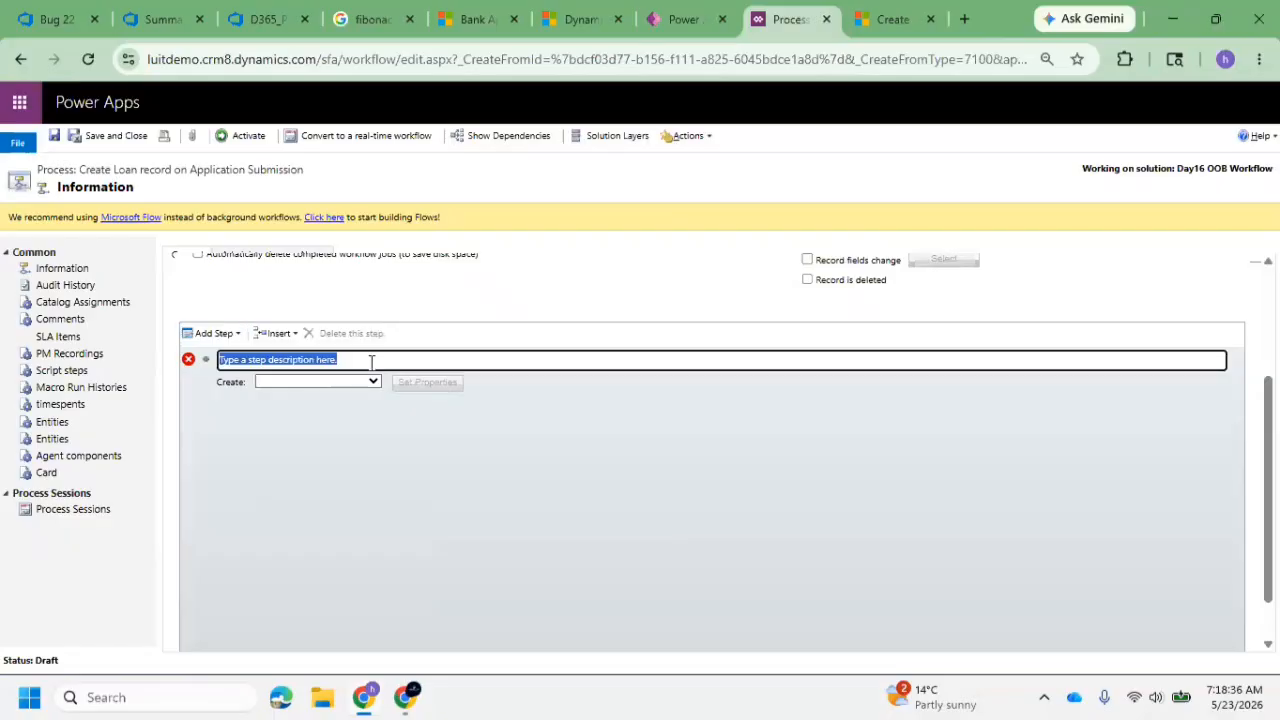
type("Creating Loan Record")
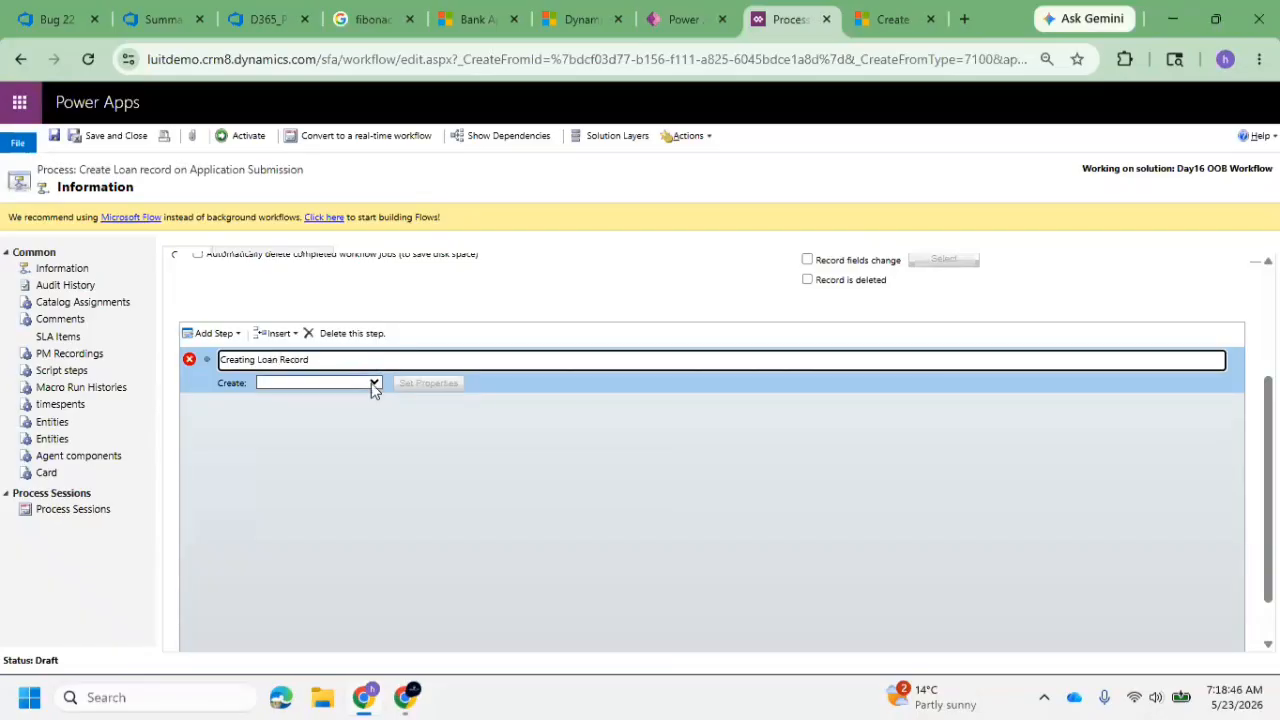
Set the Creating Loan Record step to create a Loan Details record
left_click(372, 383)
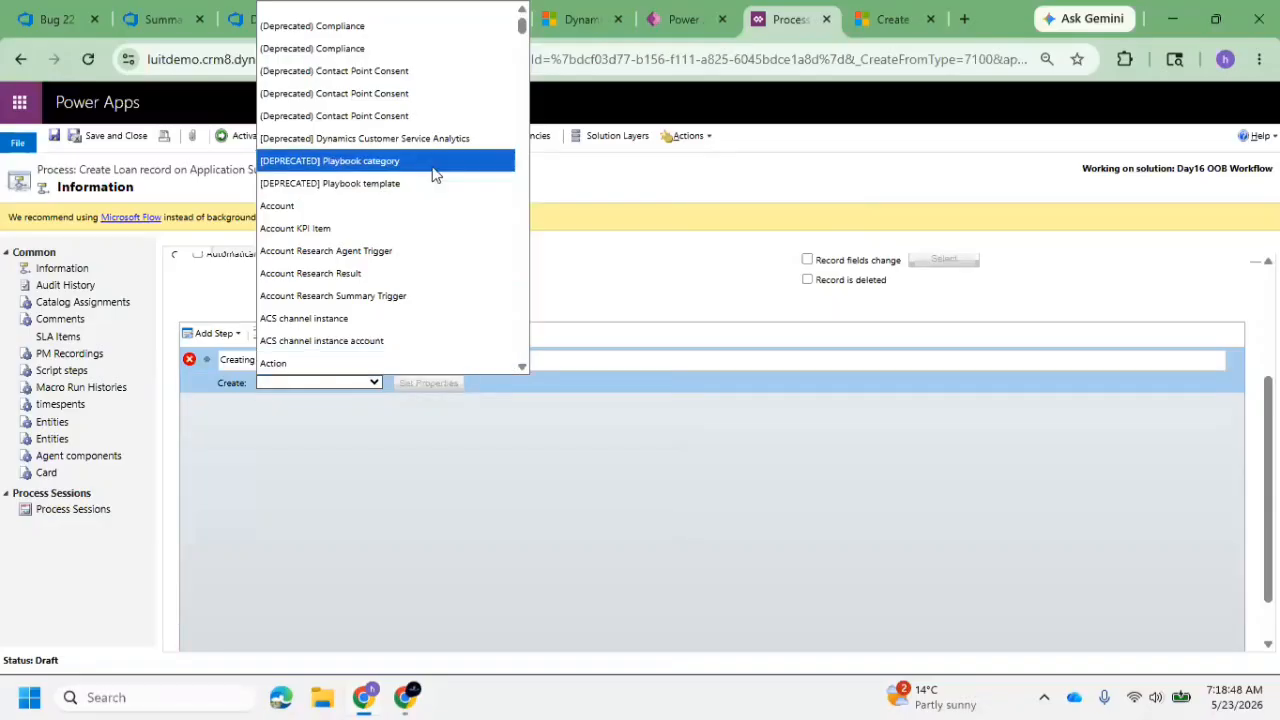
scroll(430, 205, "down", 5)
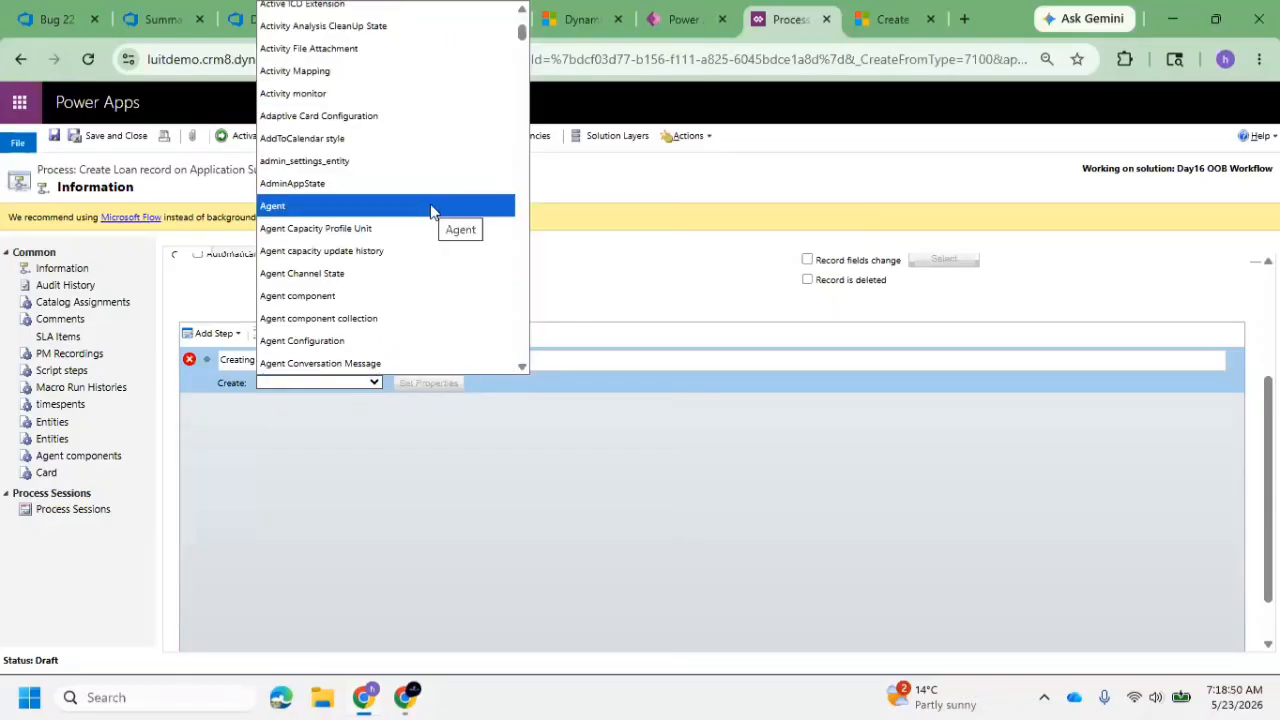
scroll(455, 247, "down", 10)
type("last")
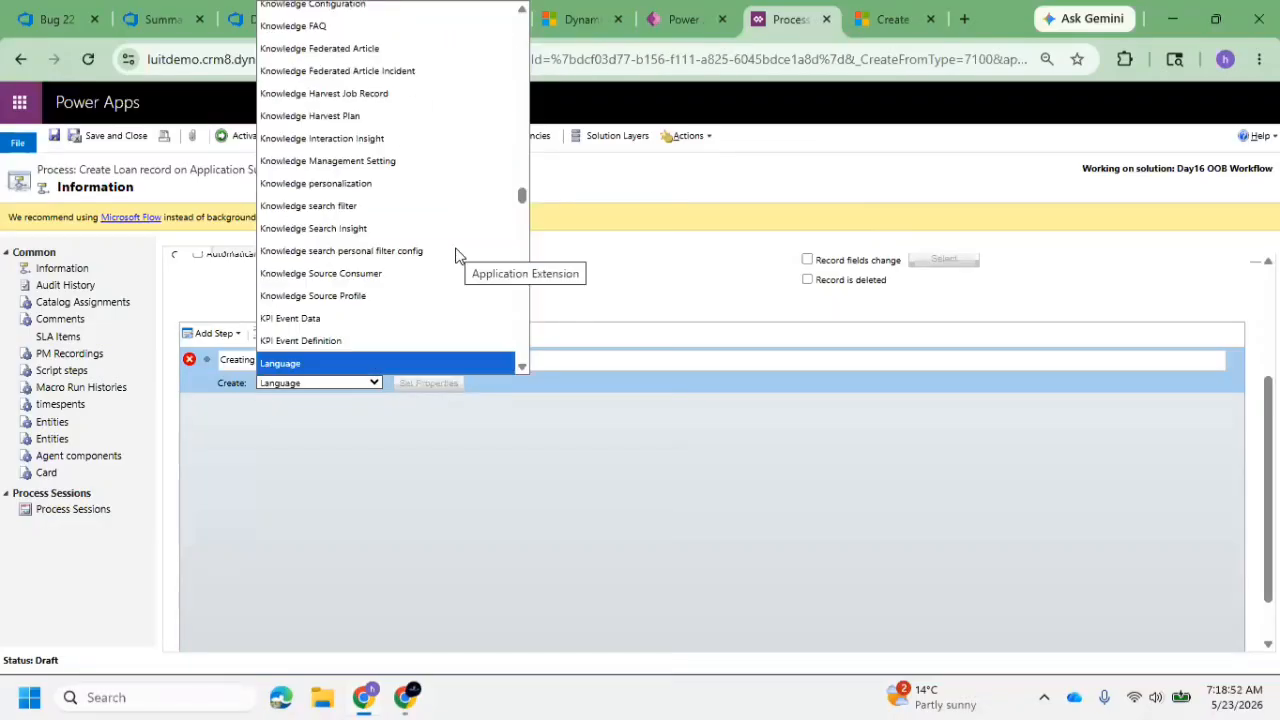
key("Down")
key("Down")
key("Down")
key("Down")
key("Down")
key("Down")
key("Down")
key("Down")
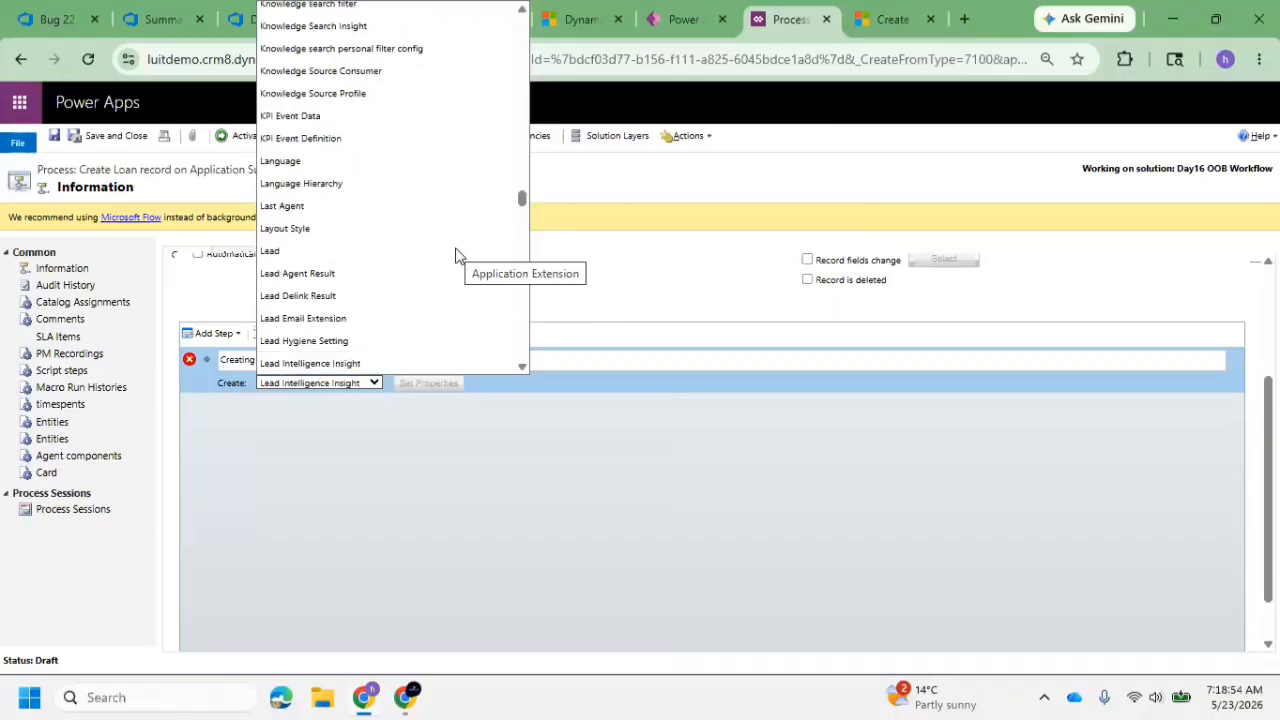
key("Down")
key("Down")
key("Down")
key("Down")
key("Down")
key("Down")
key("Down")
key("Down")
key("Down")
key("Down")
key("Down")
key("Down")
key("Down")
key("Down")
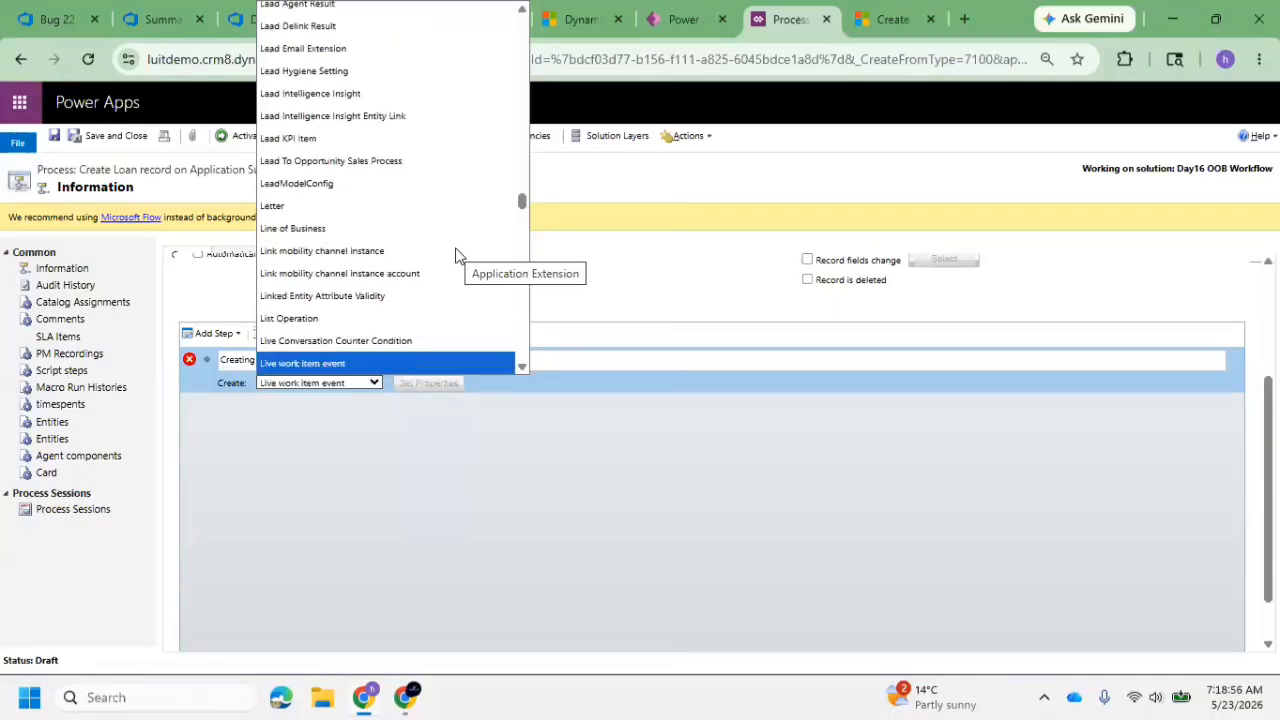
key("Down")
key("Down")
type("la")
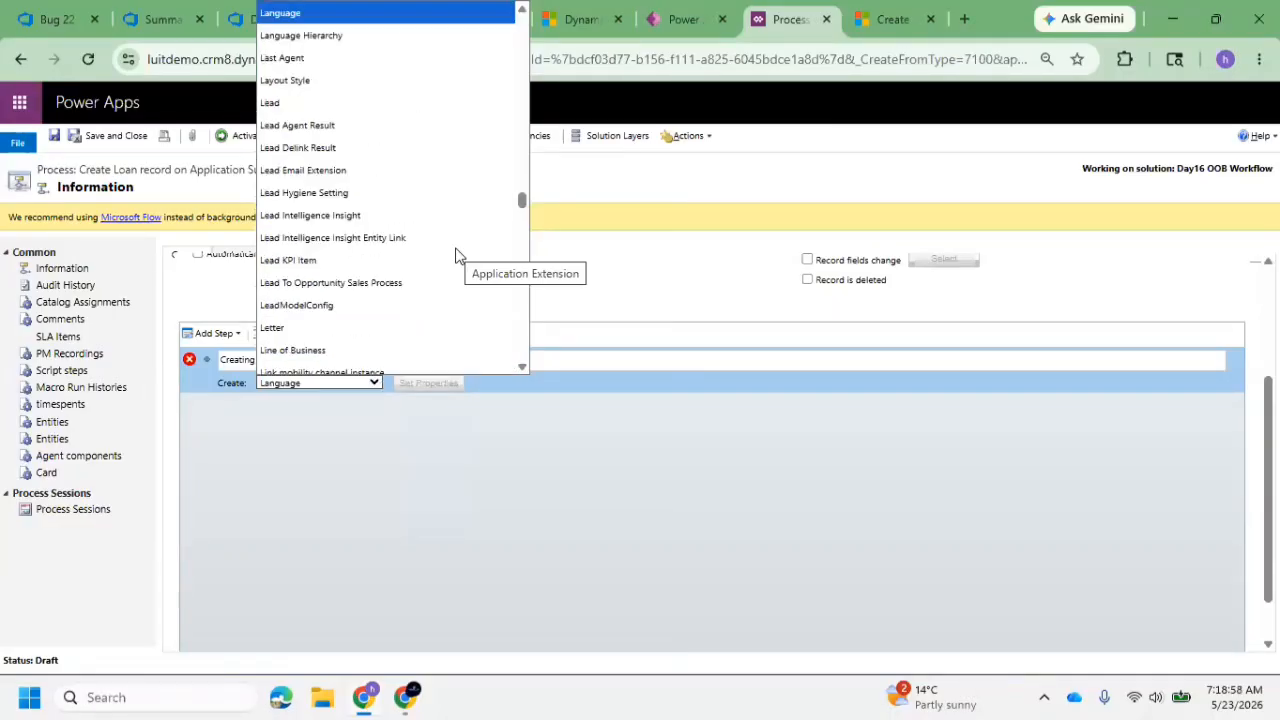
key("Down")
key("Down")
key("Down")
key("Down")
key("Down")
key("Down")
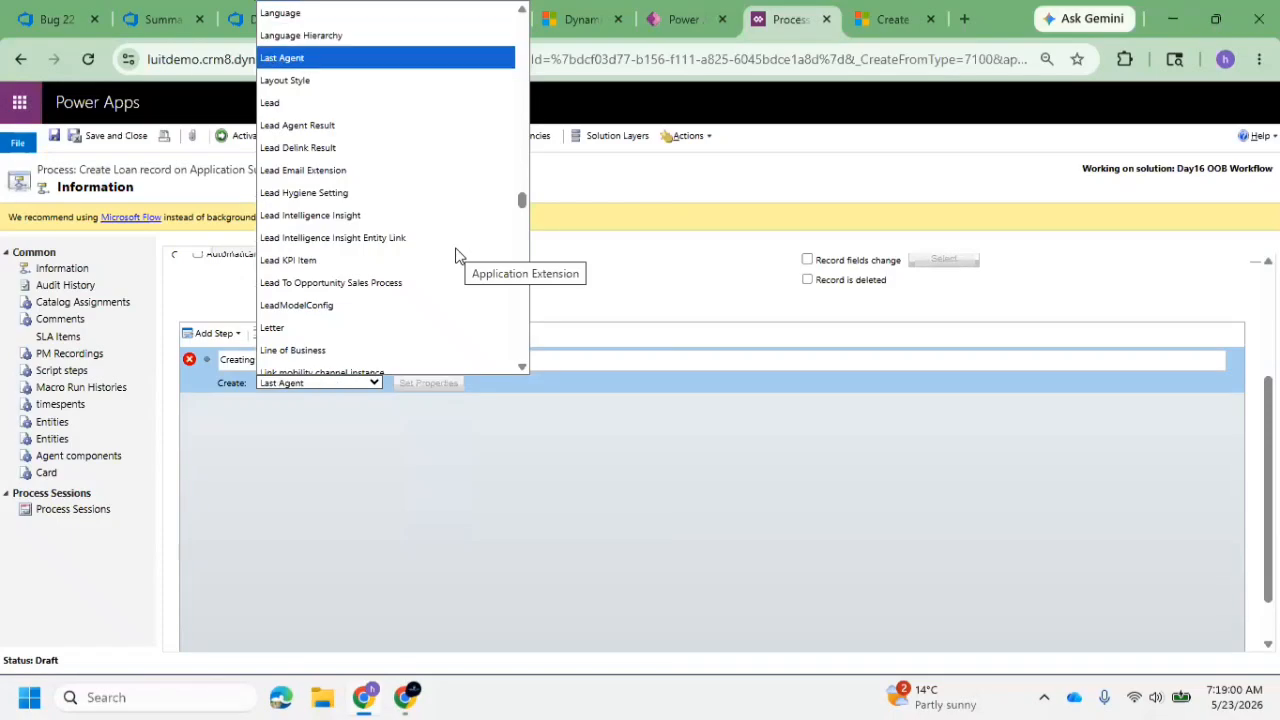
key("Down")
key("Down")
key("Down")
key("Down")
key("Down")
key("Down")
key("Down")
key("Down")
key("Down")
key("Down")
key("Down")
key("Down")
key("Down")
key("Down")
key("Down")
key("Down")
key("Down")
key("Down")
key("Down")
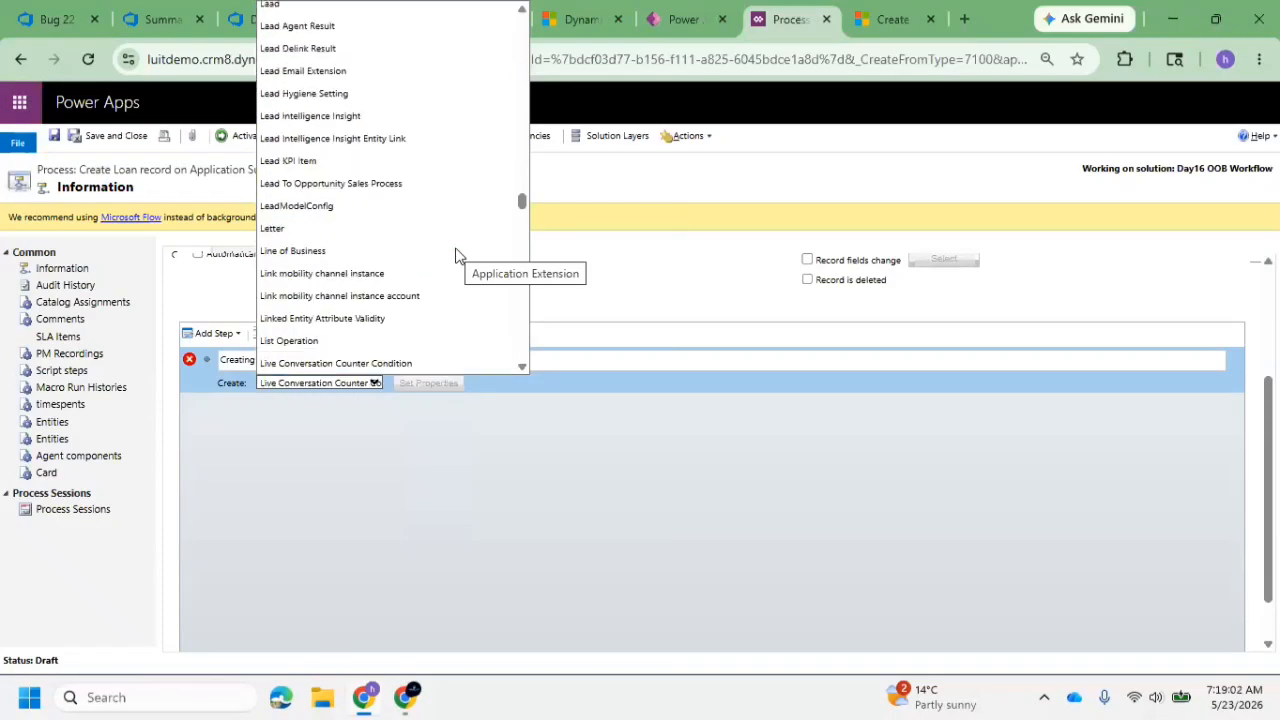
key("Up")
key("Up")
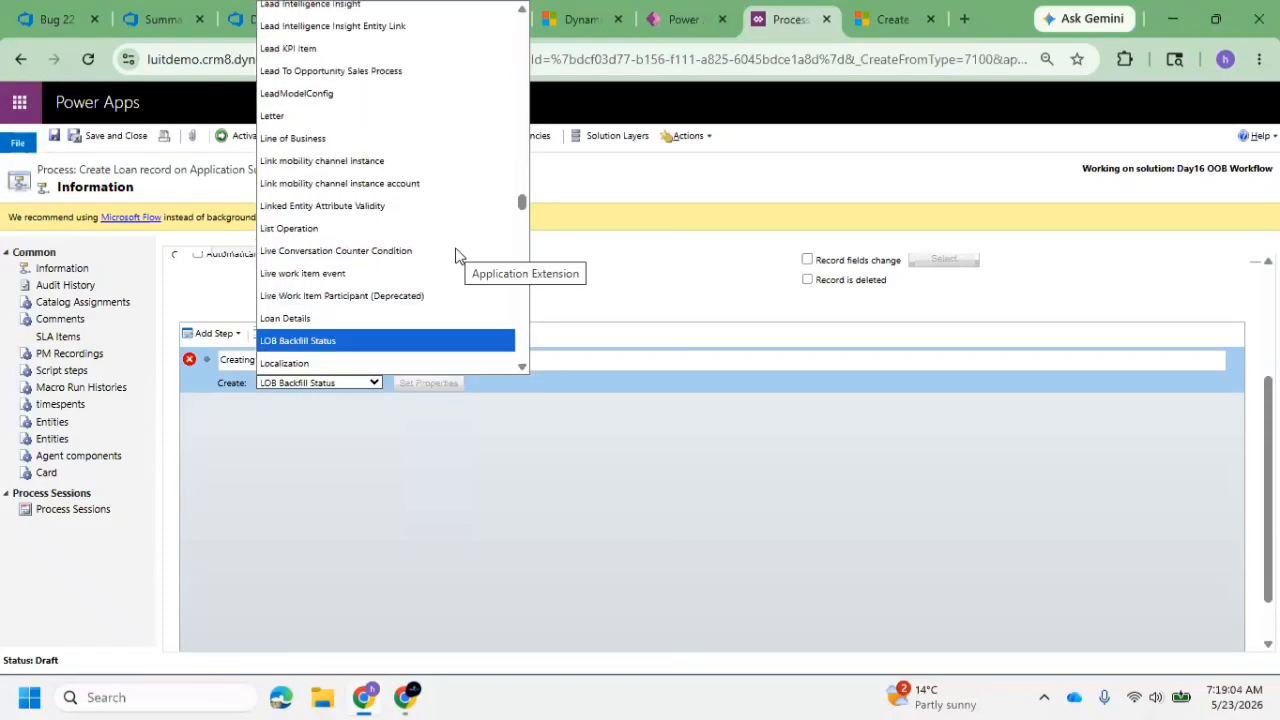
key("Return")
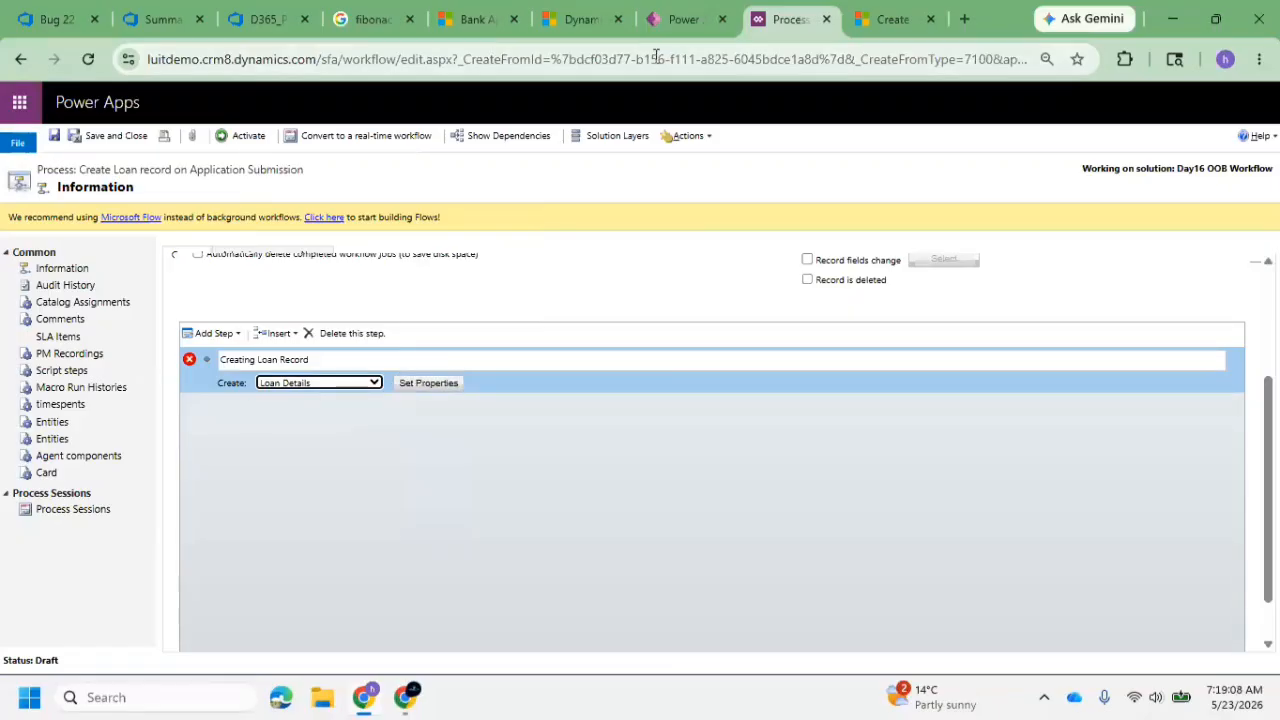
Check which fields a new Loan Details record has in the SNIQ Bank Application App, and return to the workflow definition
left_click(472, 24)
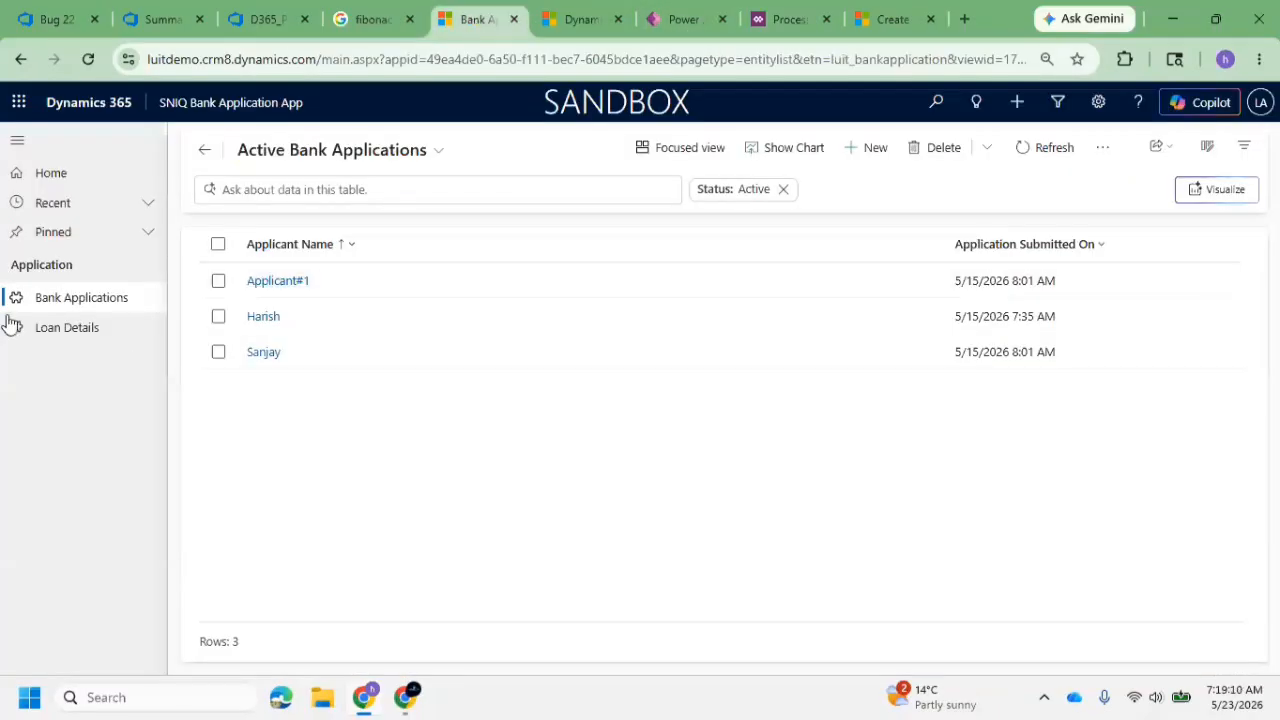
left_click(43, 330)
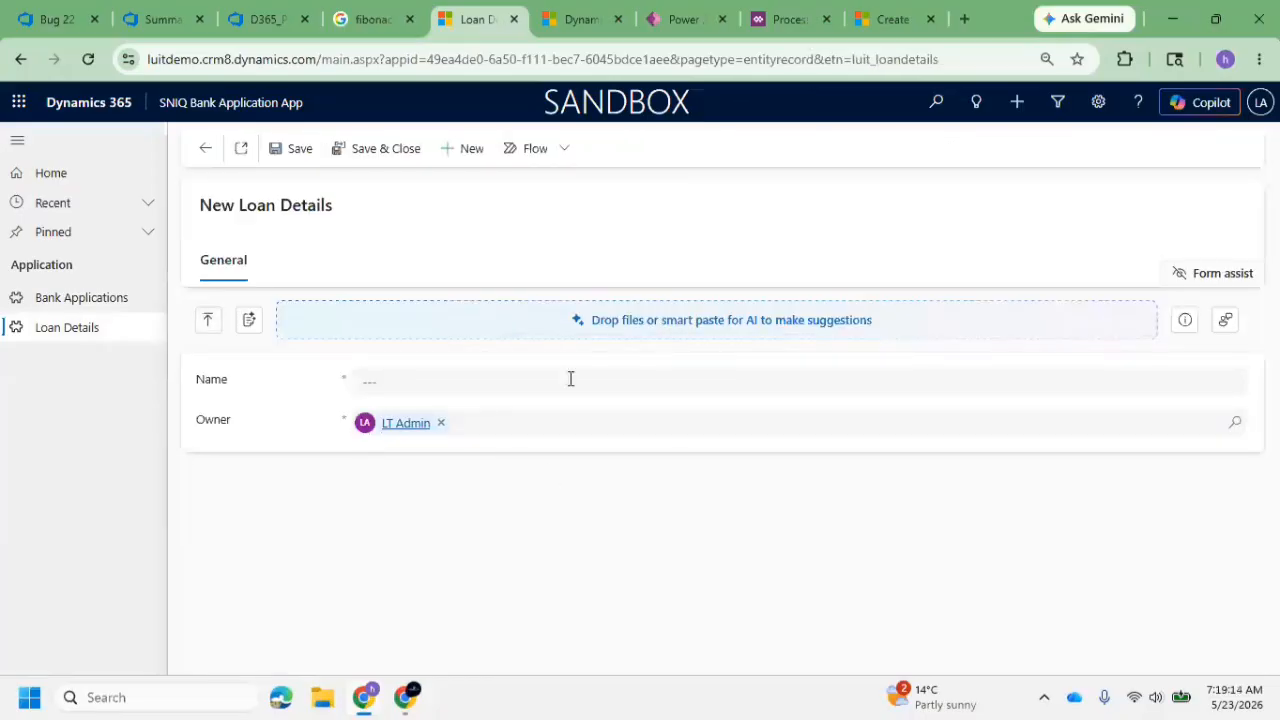
left_click(871, 26)
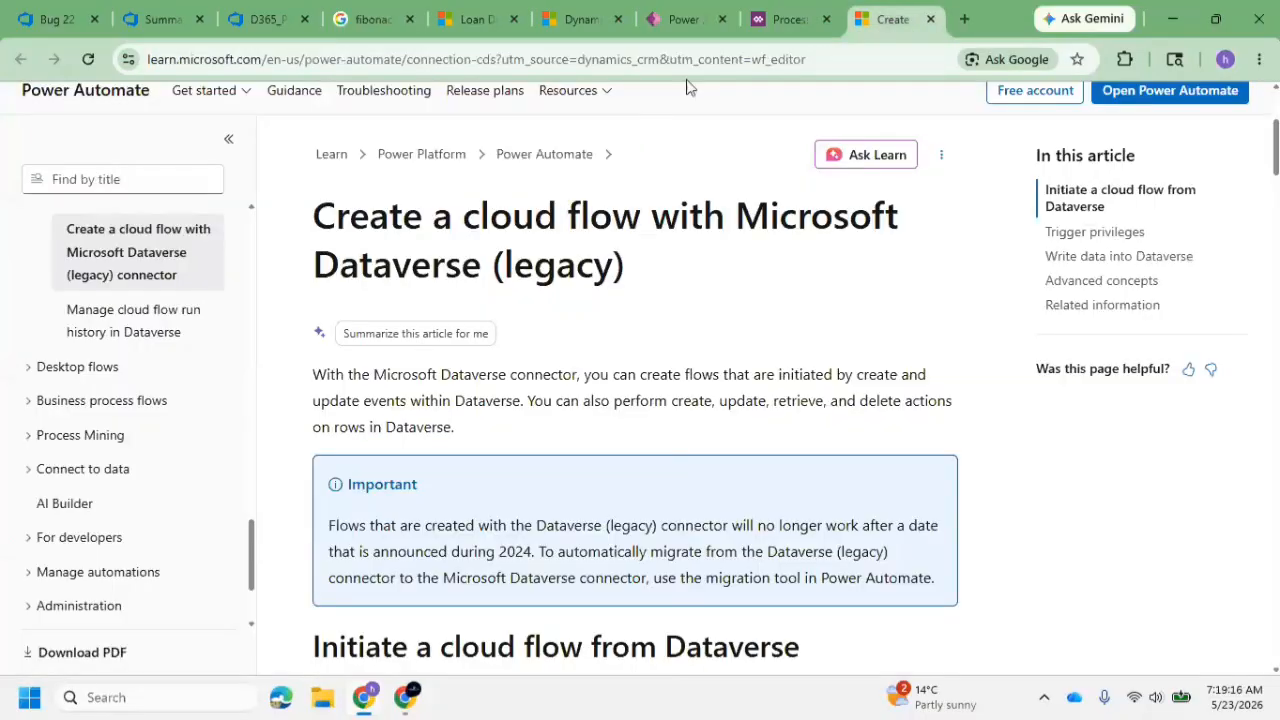
left_click(780, 19)
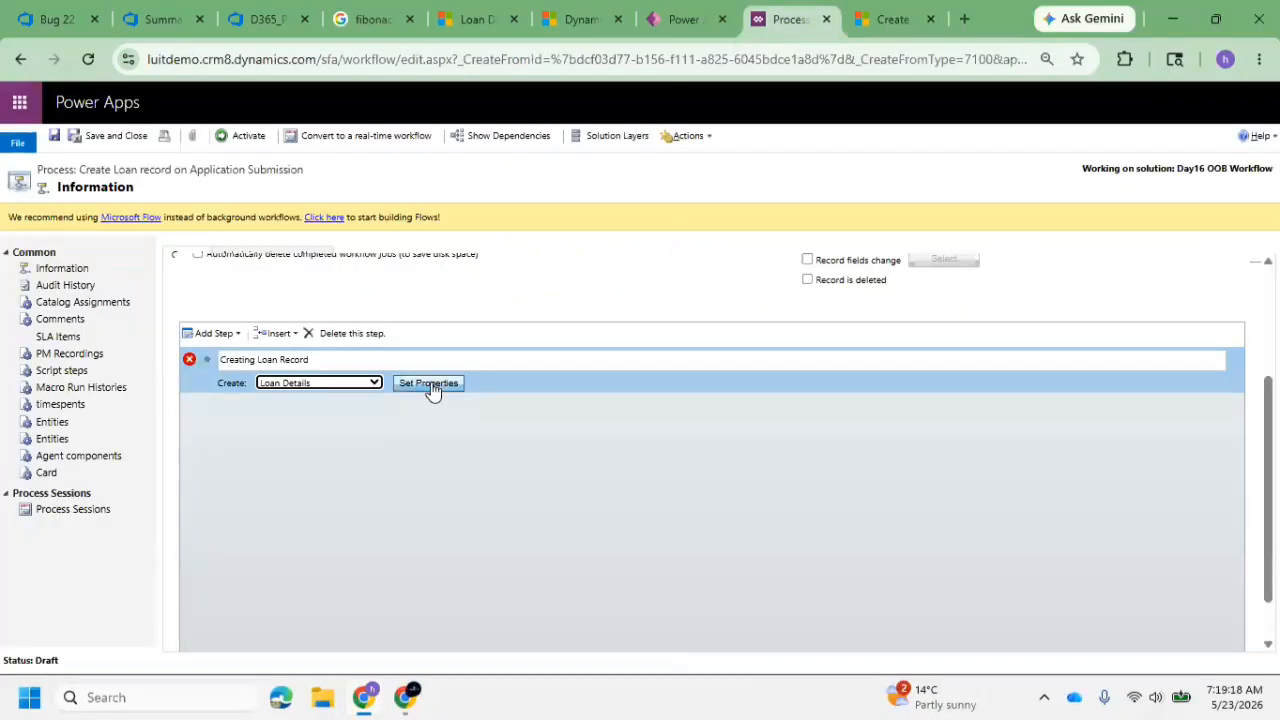
Set the created Loan Details record's Name to "Loan Record for" plus a fixed applicant's name, and save the step properties
left_click(430, 384)
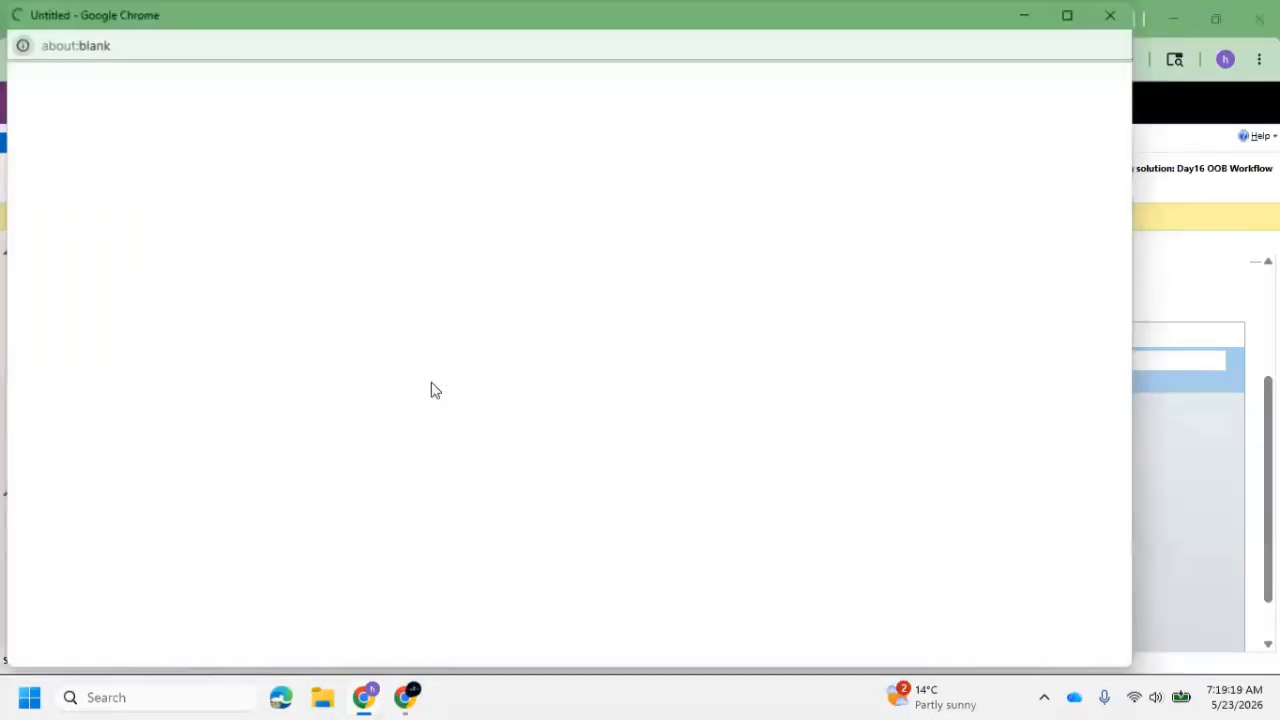
left_click(1066, 18)
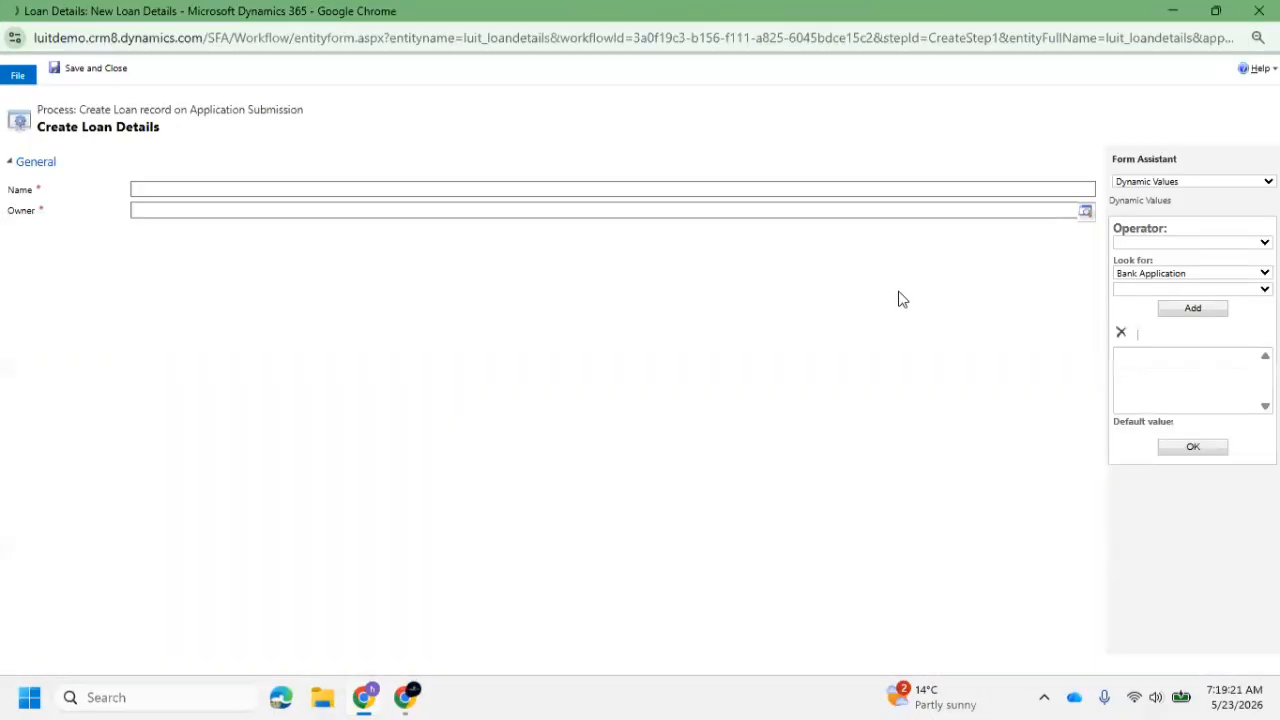
left_click(284, 193)
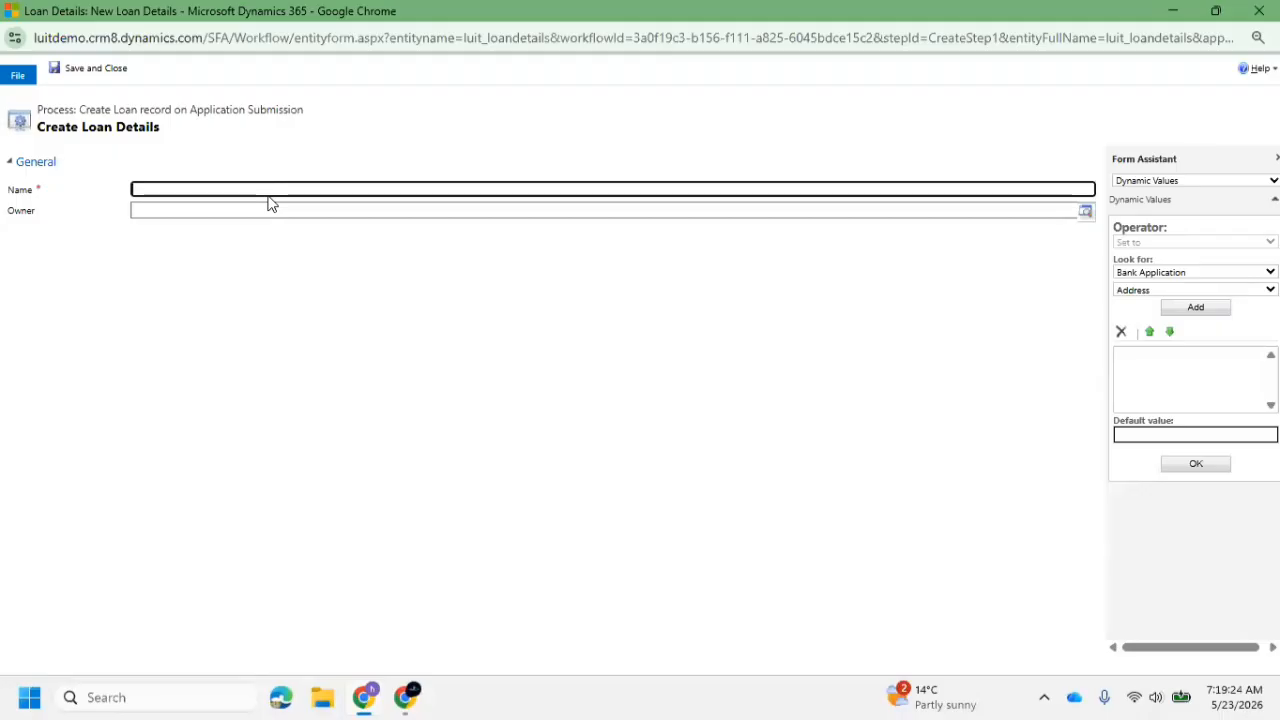
type("Loan Record for Harish")
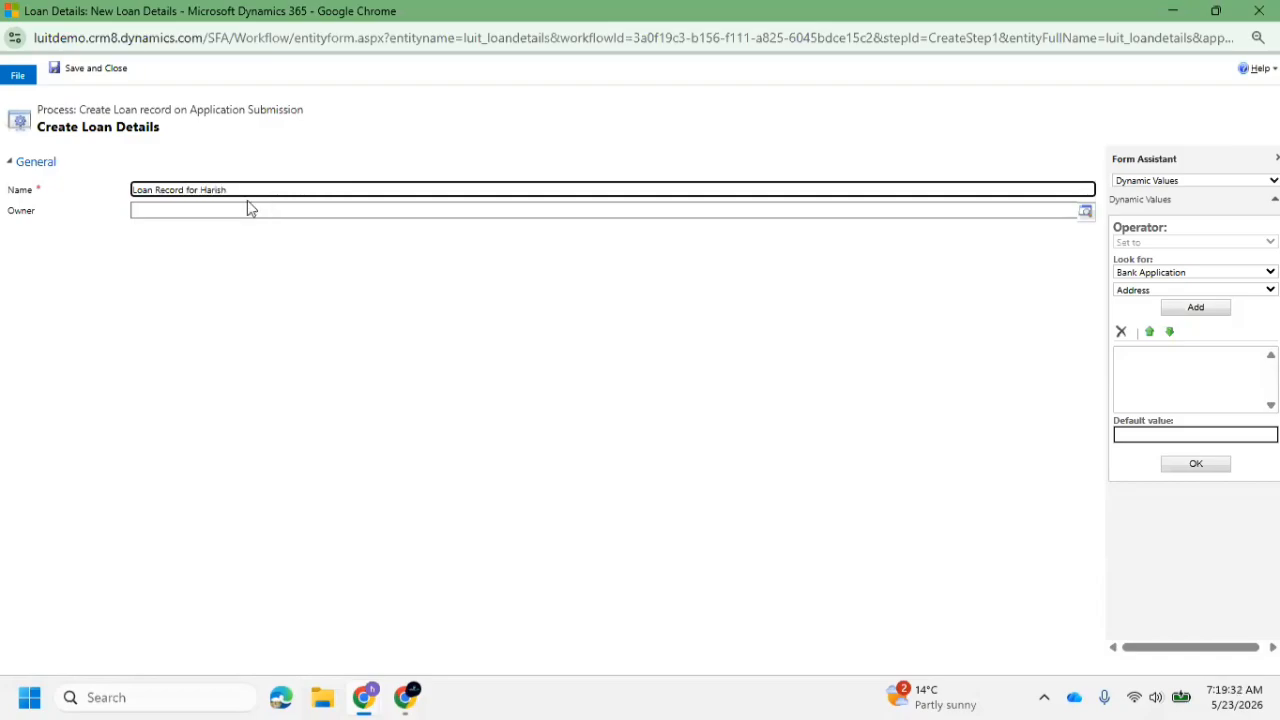
left_click(125, 68)
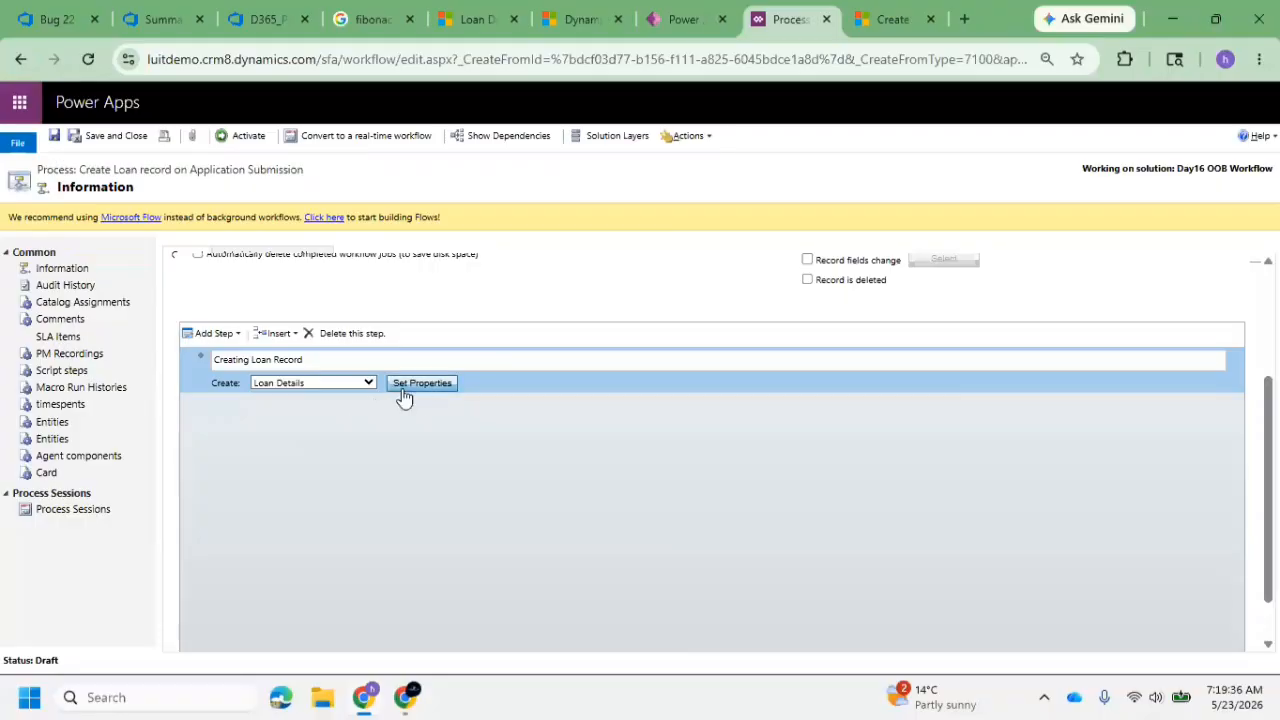
Activate the Create Loan record on Application Submission workflow and finish the process creation in the Day16 OOB Workflow solution
scroll(428, 400, "up", 3)
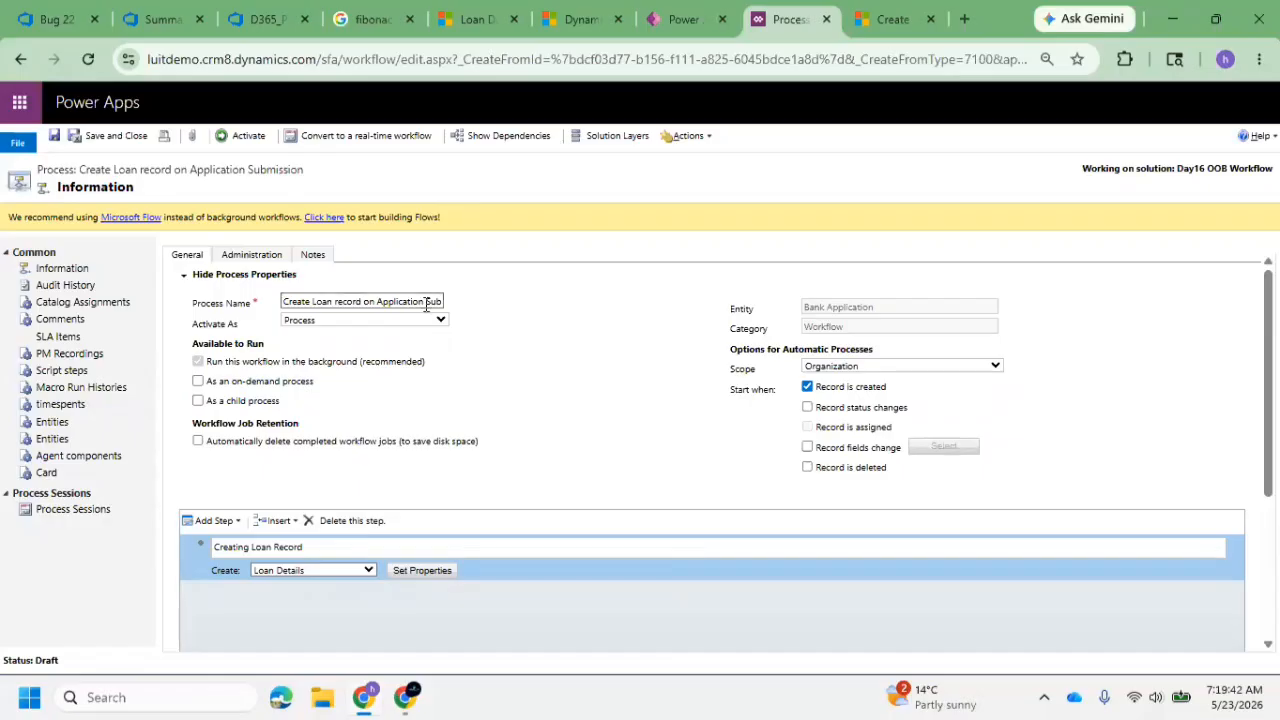
left_click_drag(893, 393, 694, 371)
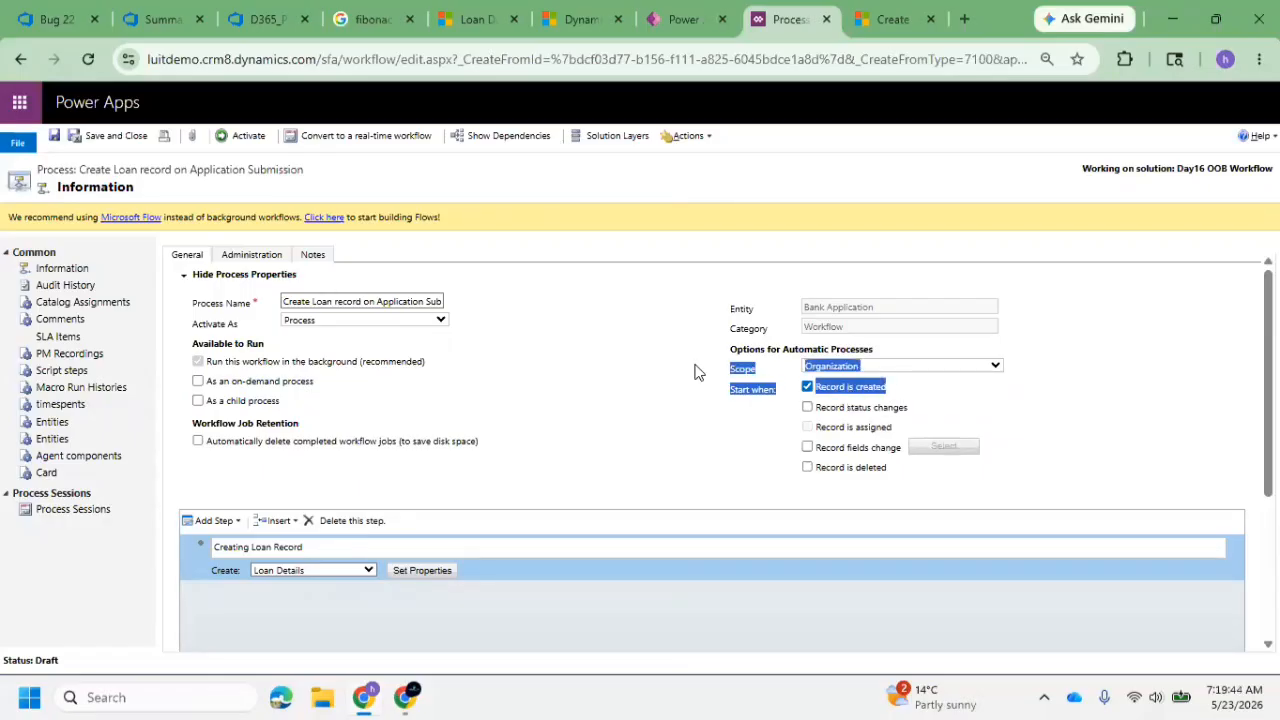
left_click(250, 136)
left_click(733, 470)
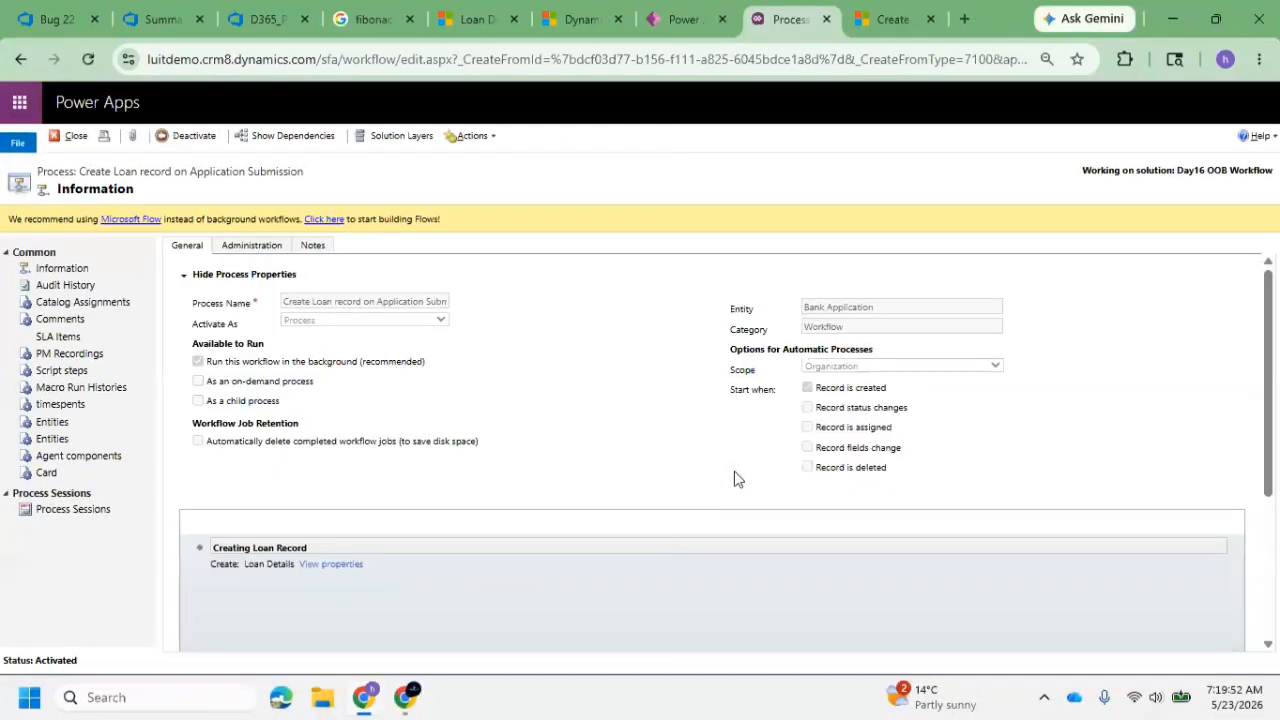
left_click(681, 20)
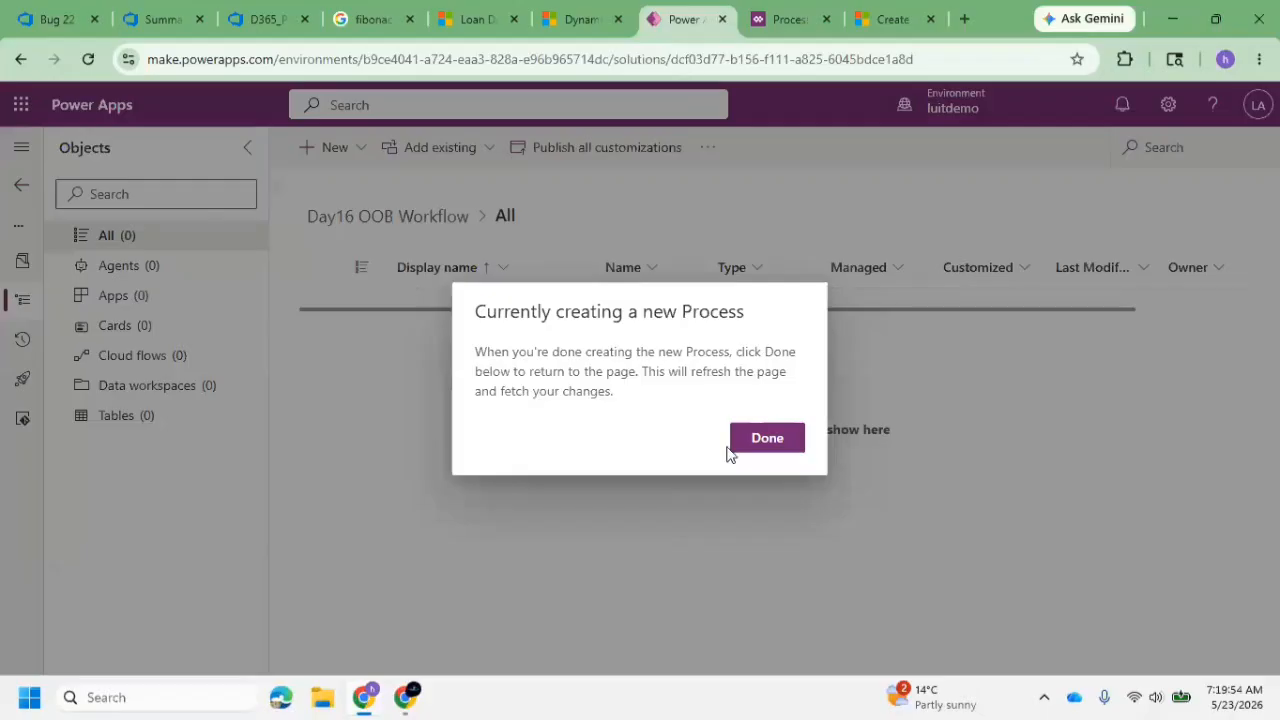
left_click(762, 442)
In the SNIQ Bank Application App, create and save a bank application with the applicant's name, email address and mobile number
left_click(478, 19)
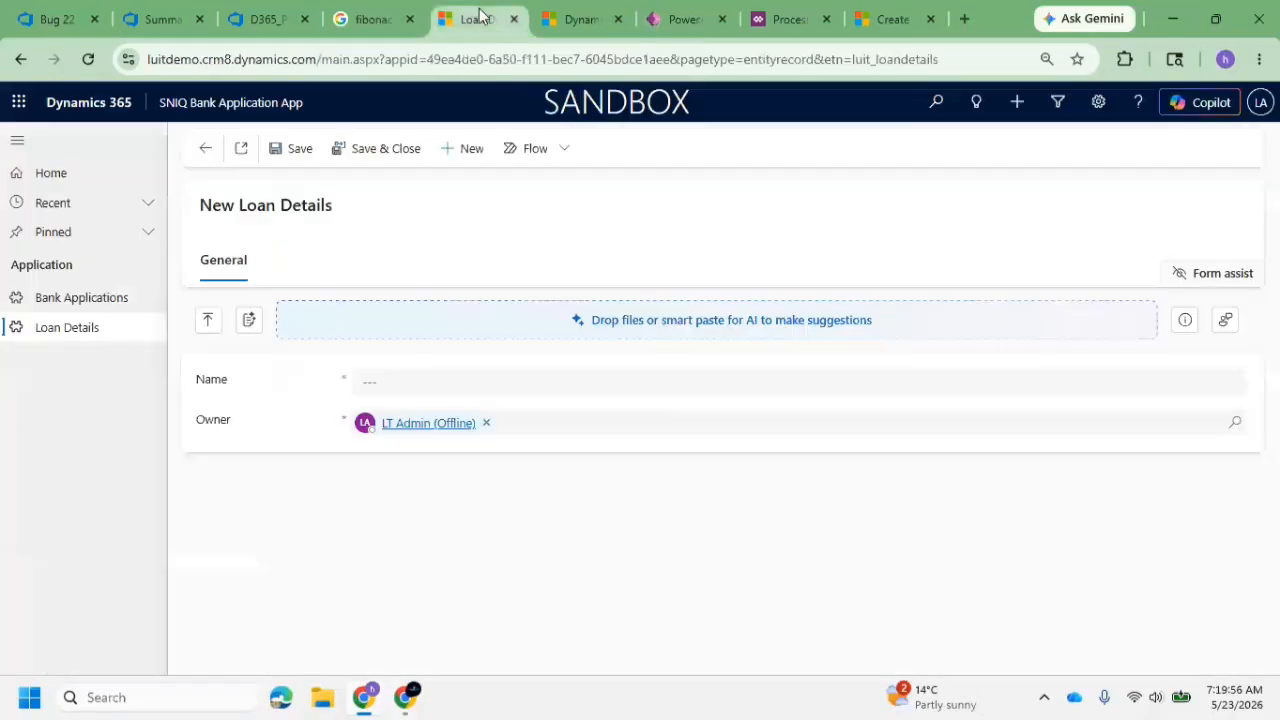
left_click(60, 302)
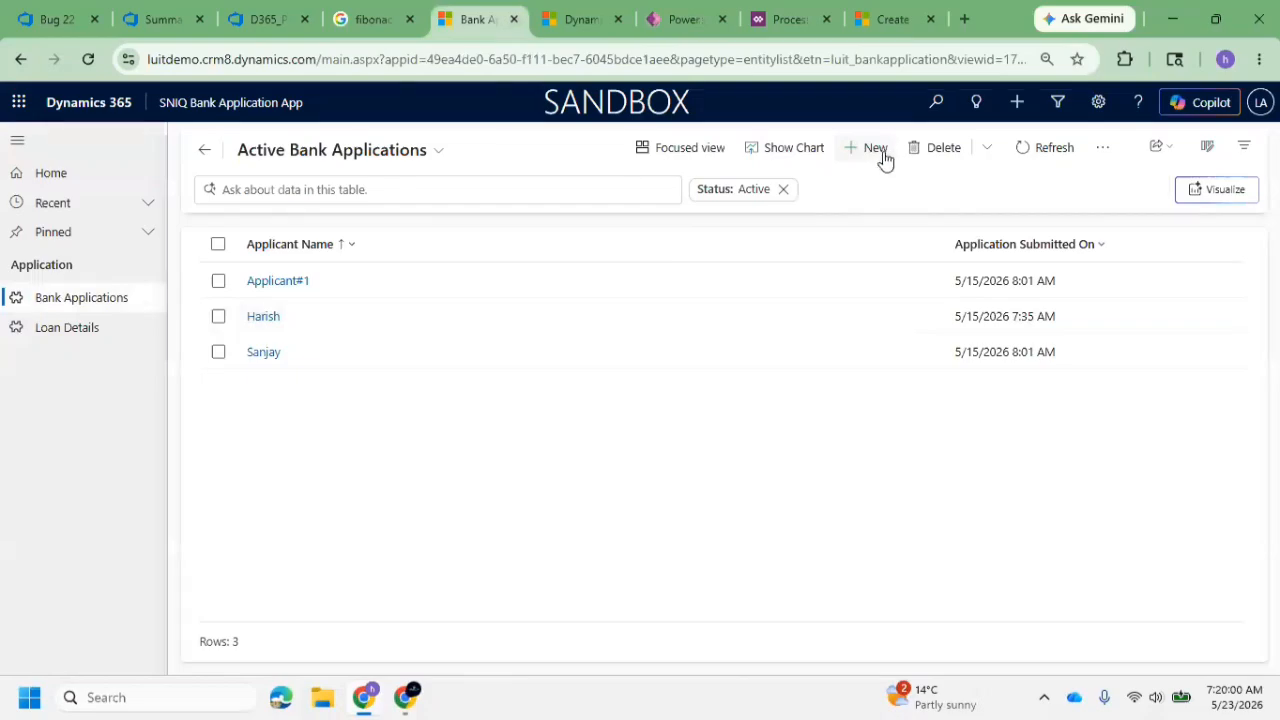
left_click(876, 150)
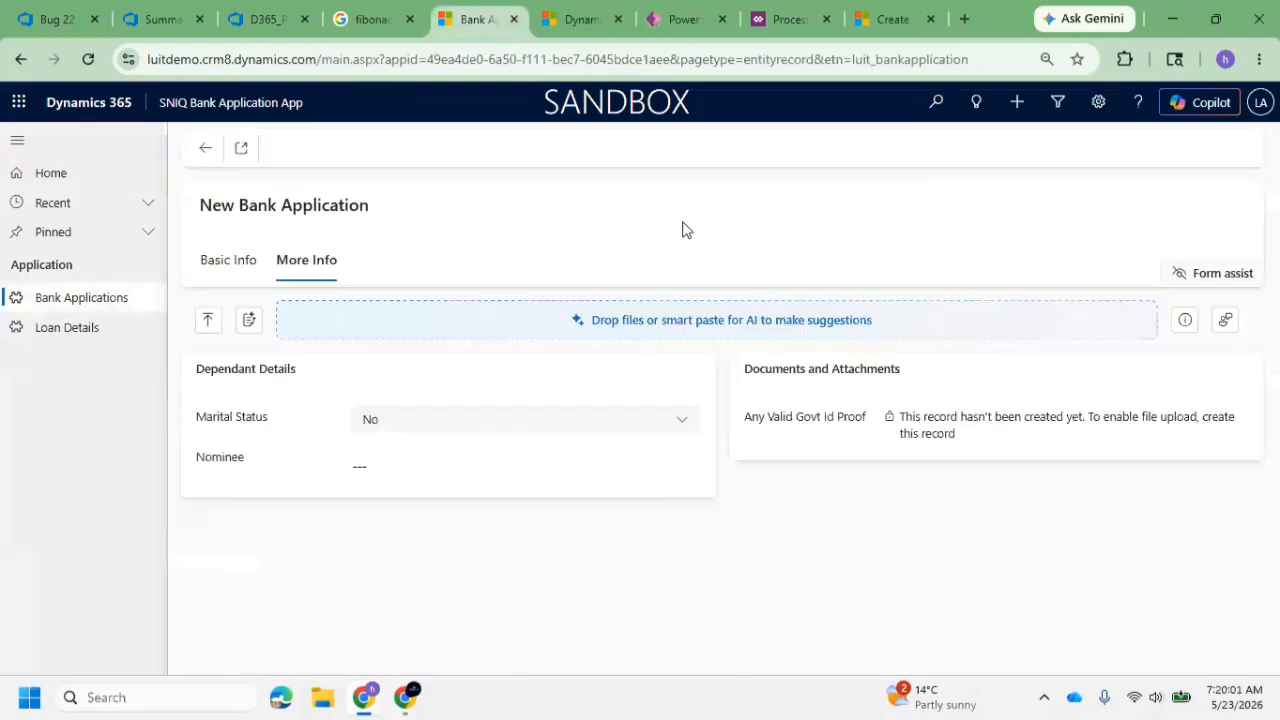
left_click(218, 259)
left_click(413, 379)
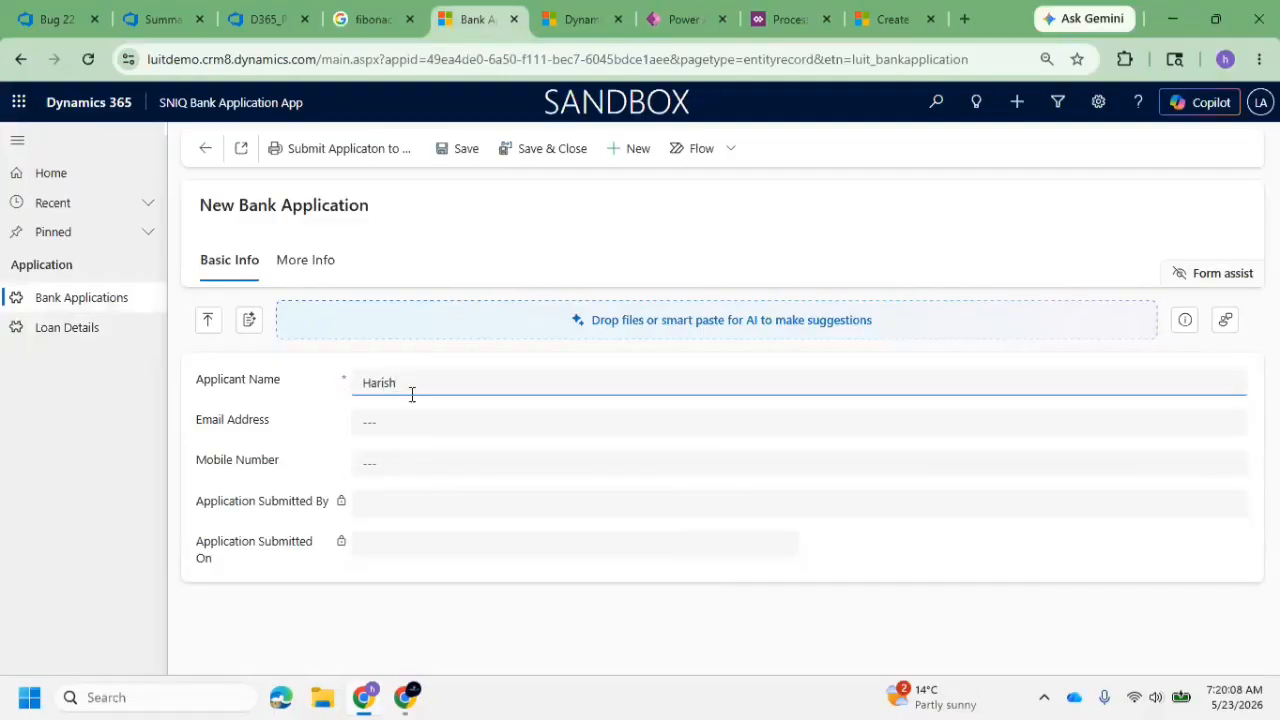
left_click(403, 431)
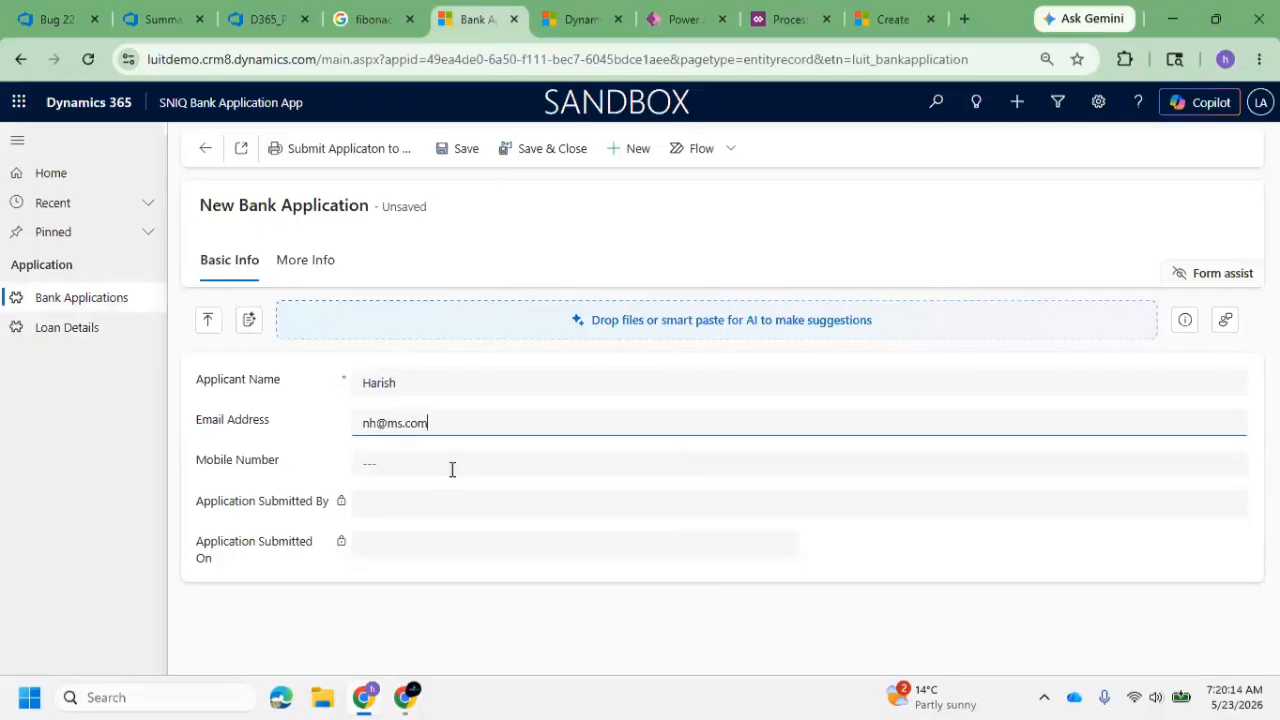
left_click(452, 469)
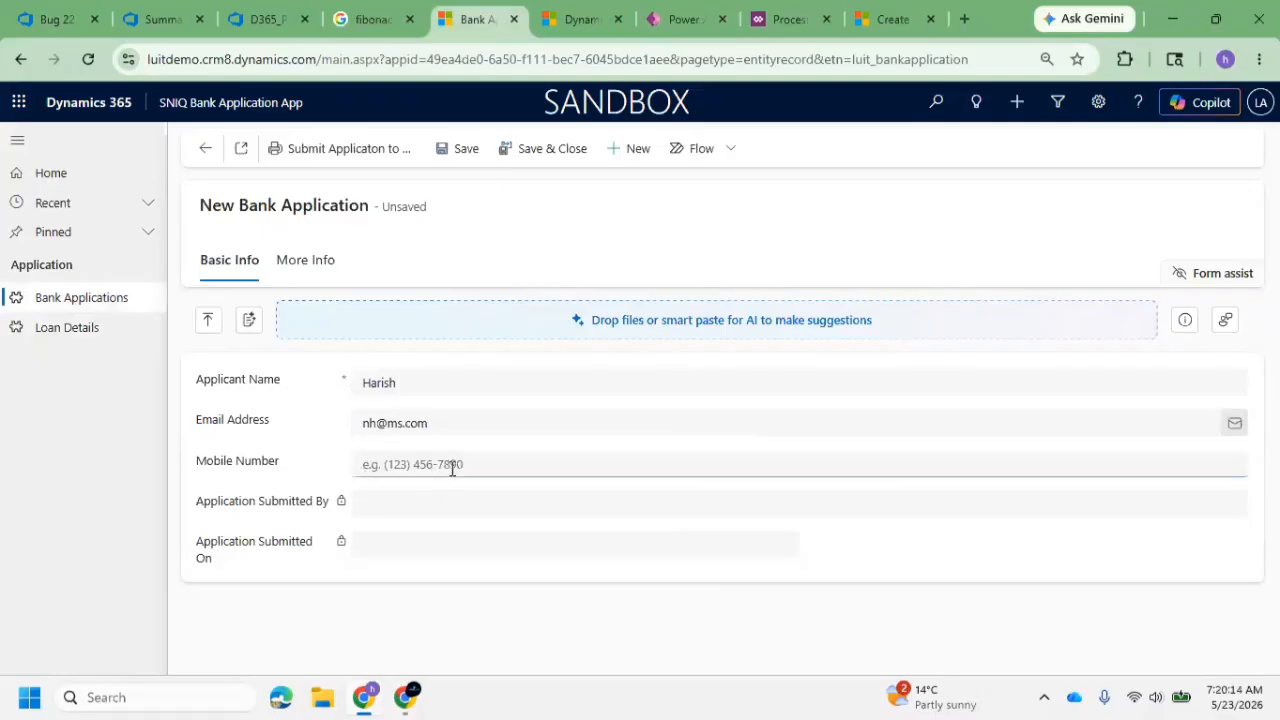
type("9876543210")
left_click(303, 262)
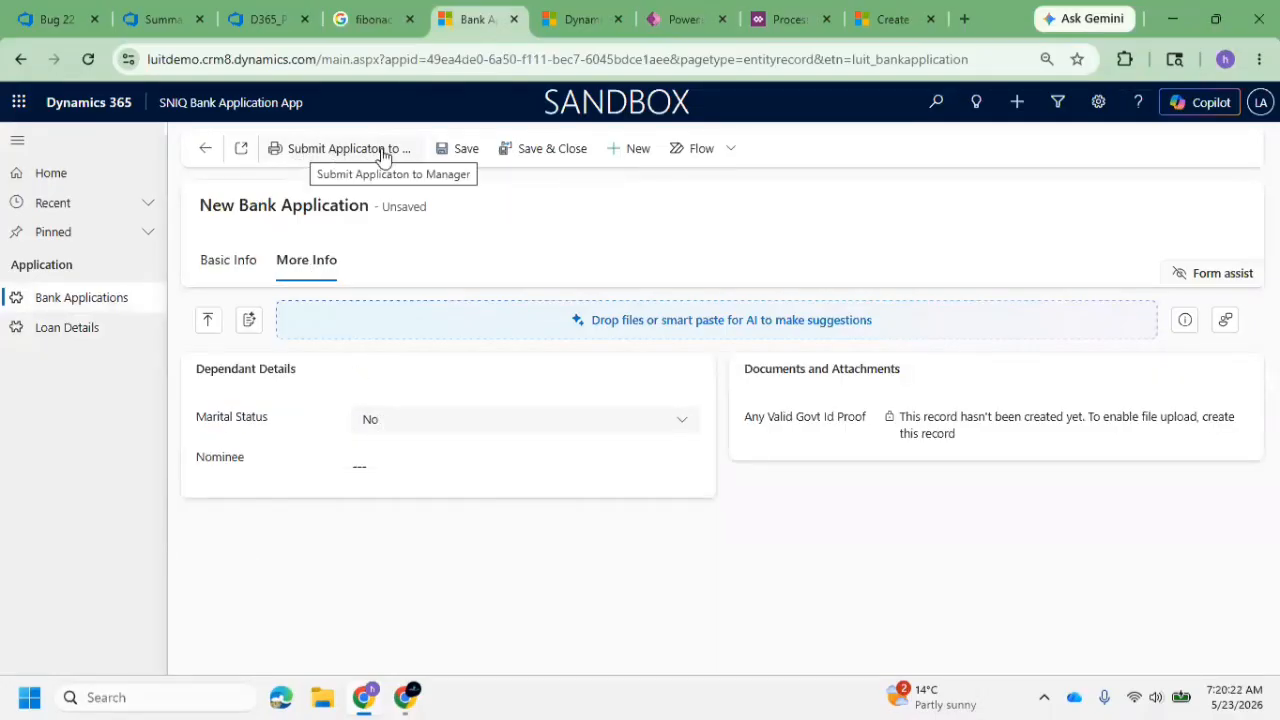
left_click(463, 150)
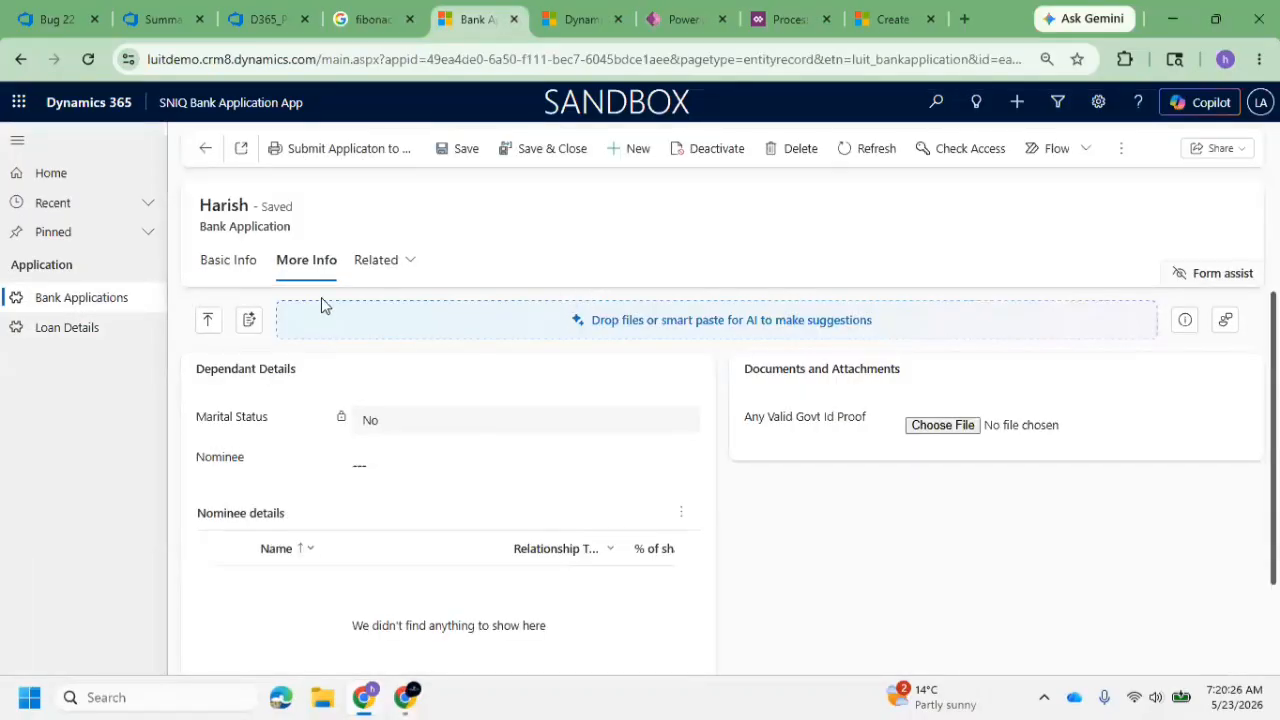
Review the saved application's basic information, and open the workflow-generated Loan Details record to examine its name
left_click(243, 277)
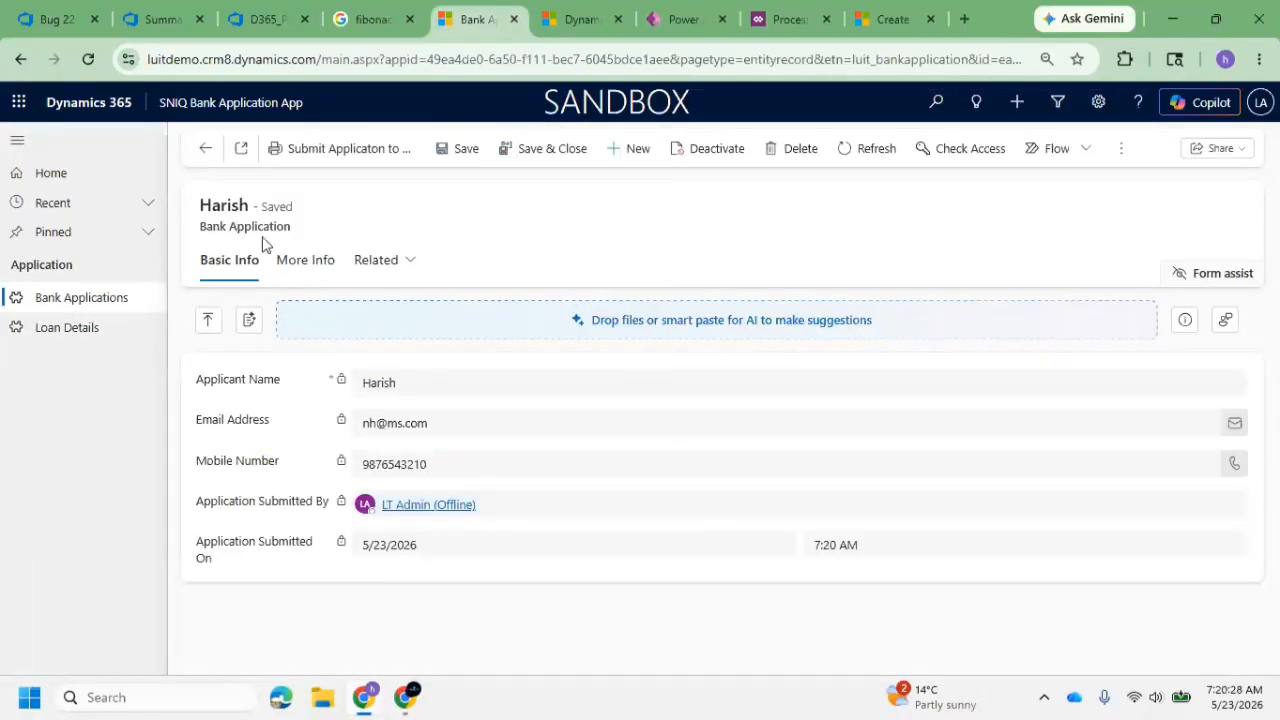
left_click(110, 330)
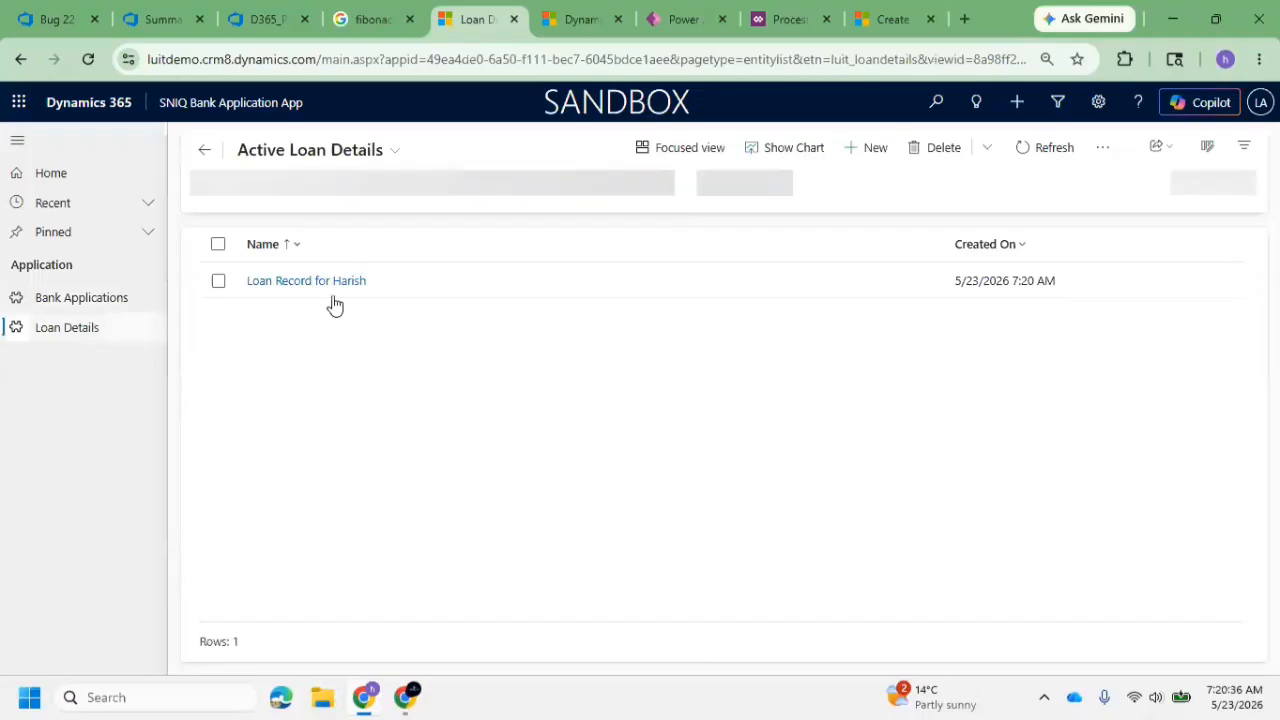
left_click(340, 286)
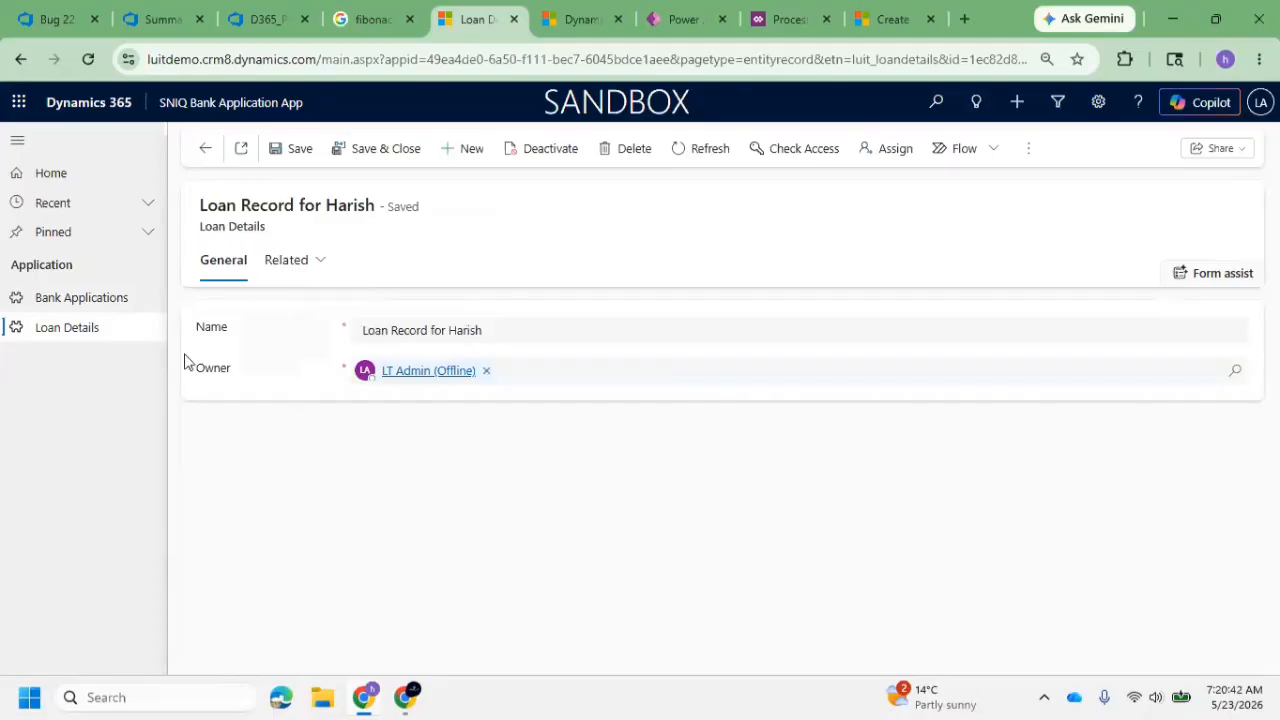
left_click_drag(514, 330, 340, 345)
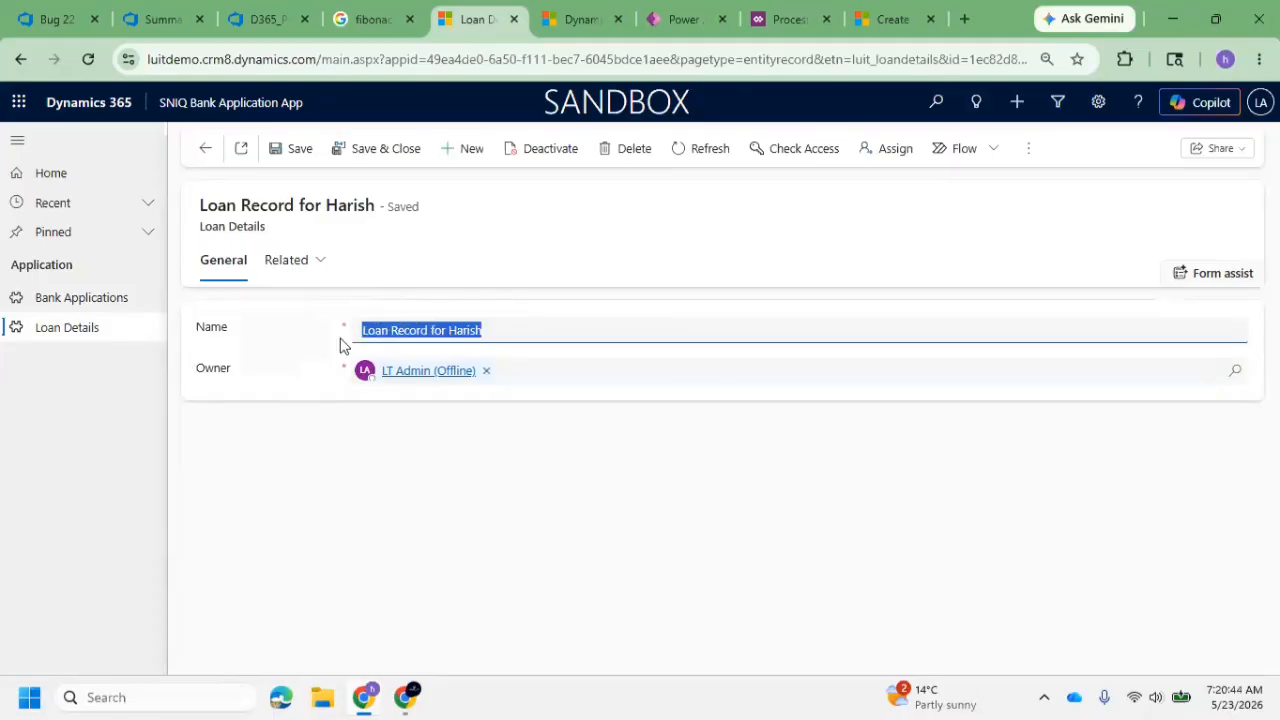
left_click(533, 323)
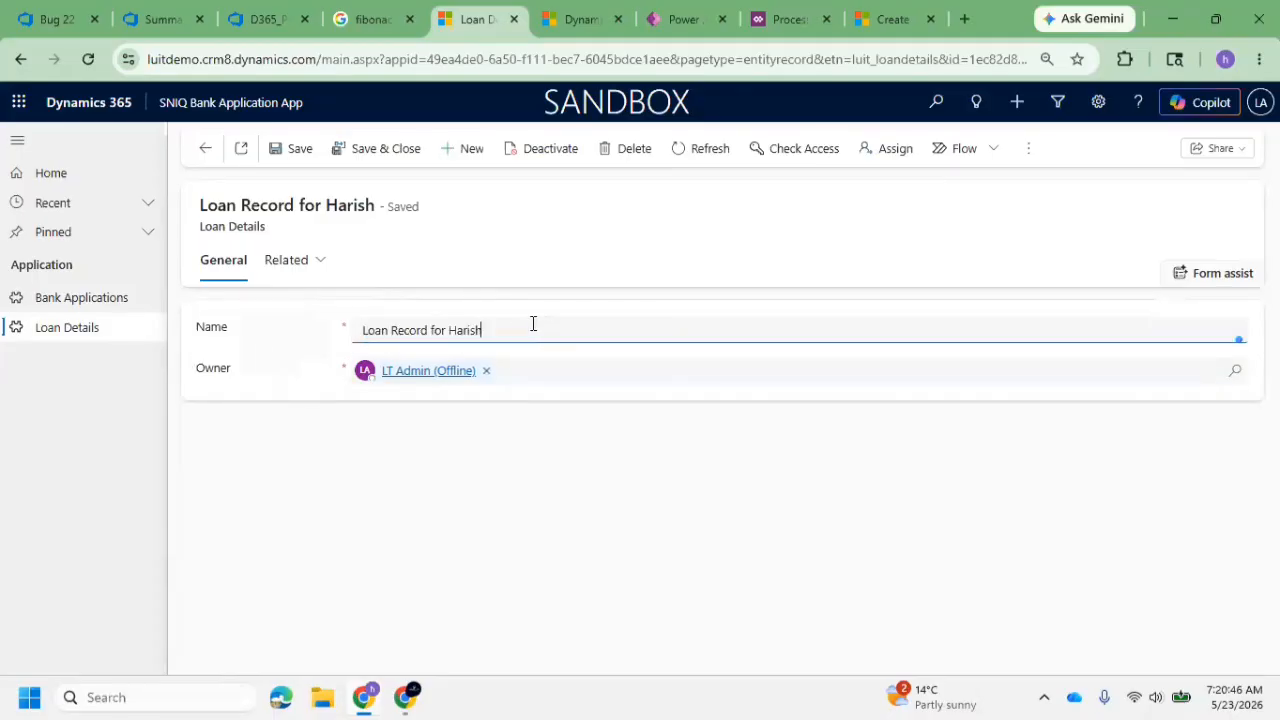
Create and save a second bank application with a different applicant's name, email address and mobile number
left_click(121, 290)
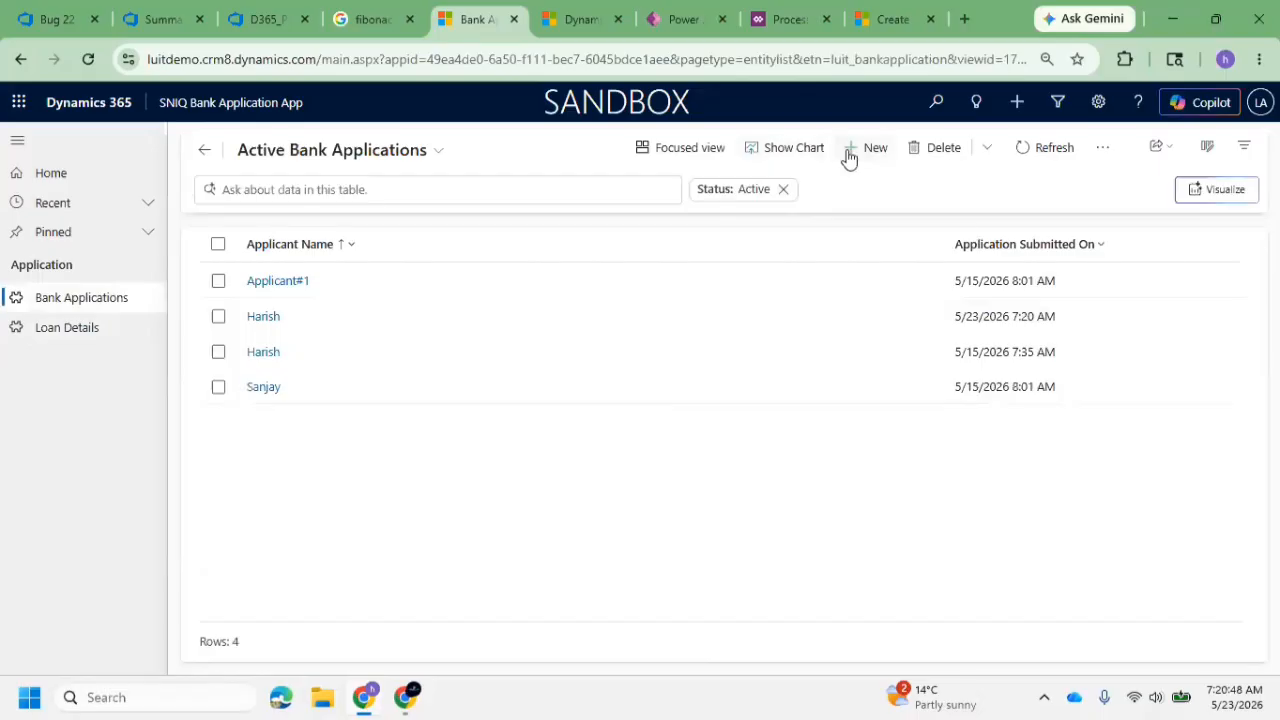
left_click(874, 150)
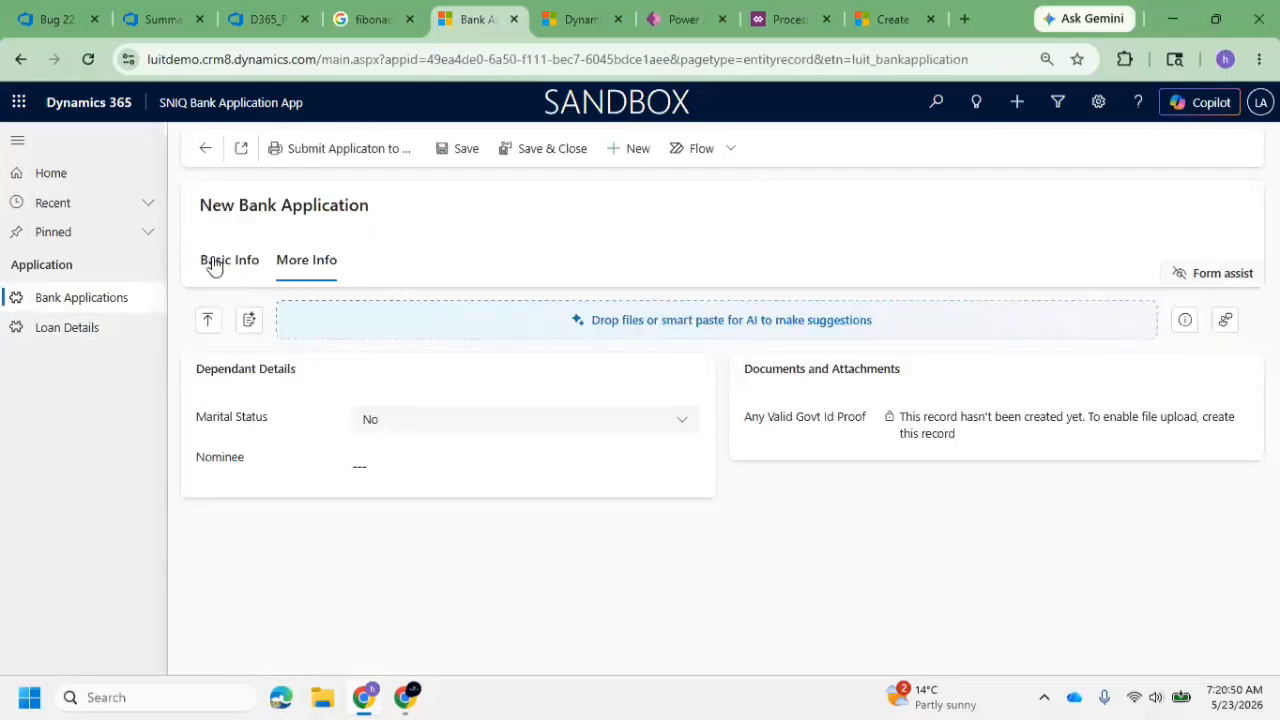
left_click(215, 262)
left_click(420, 389)
type("Sanjai")
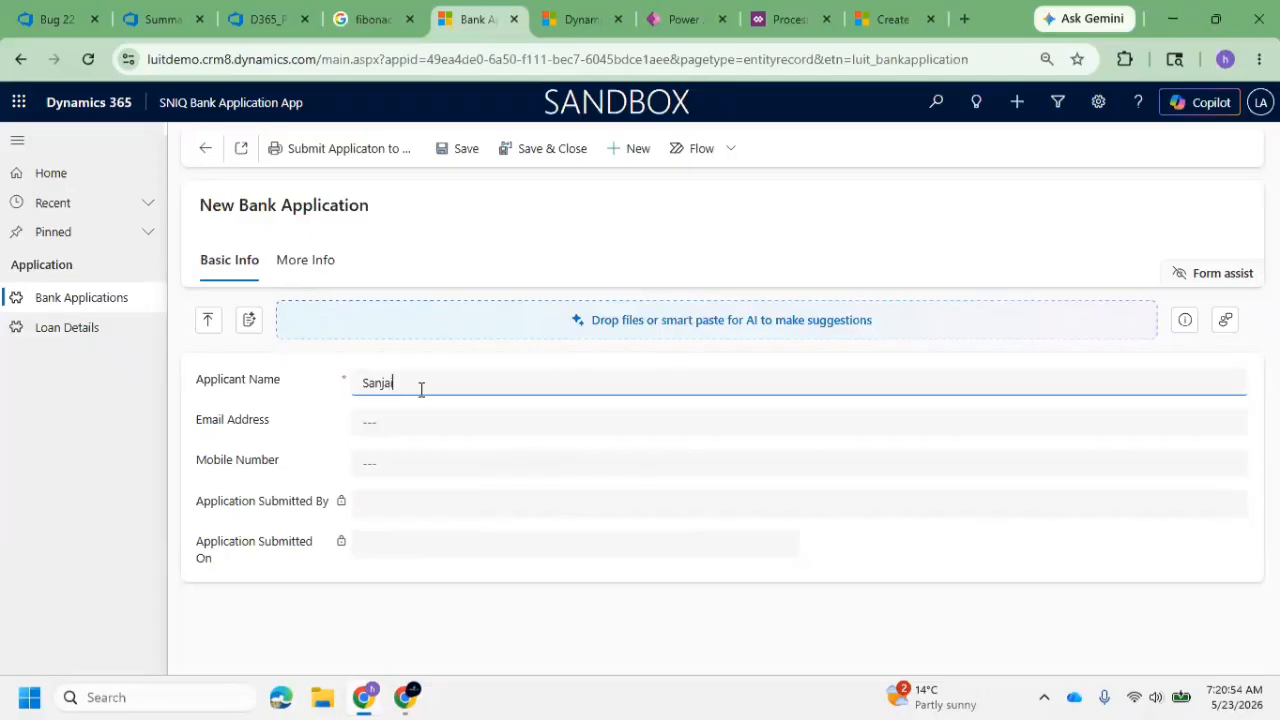
left_click(415, 428)
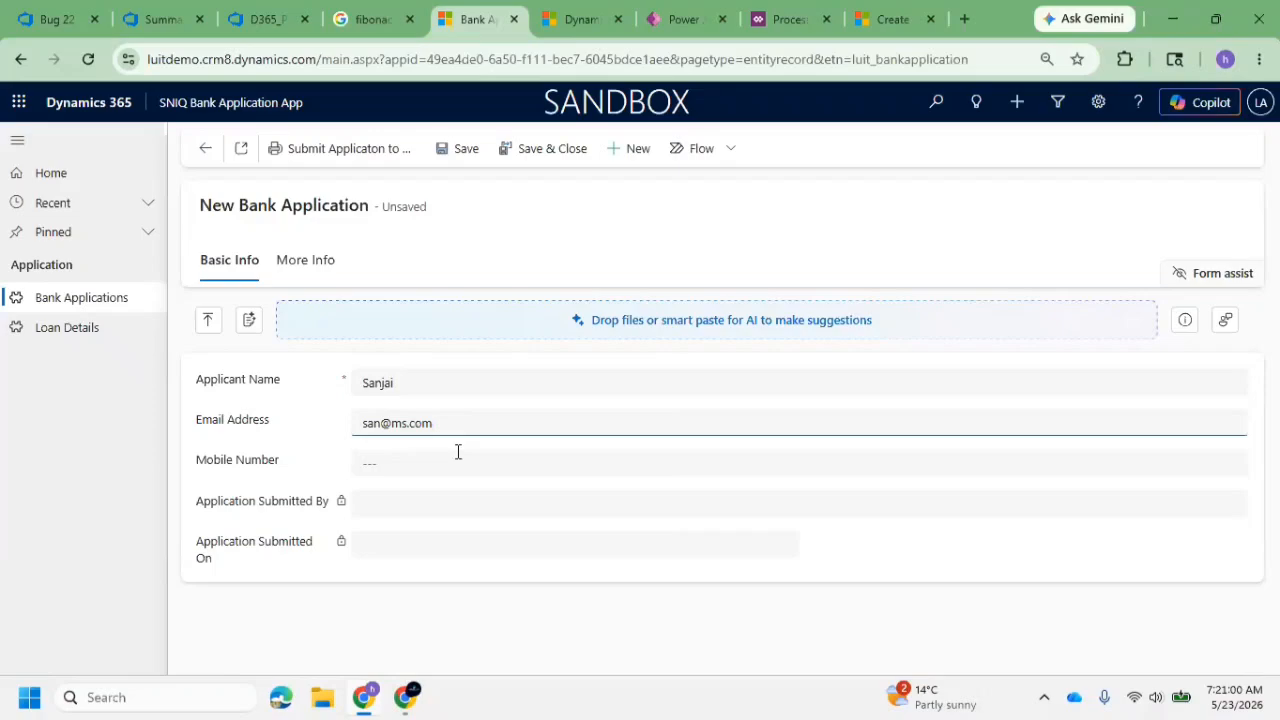
left_click(457, 455)
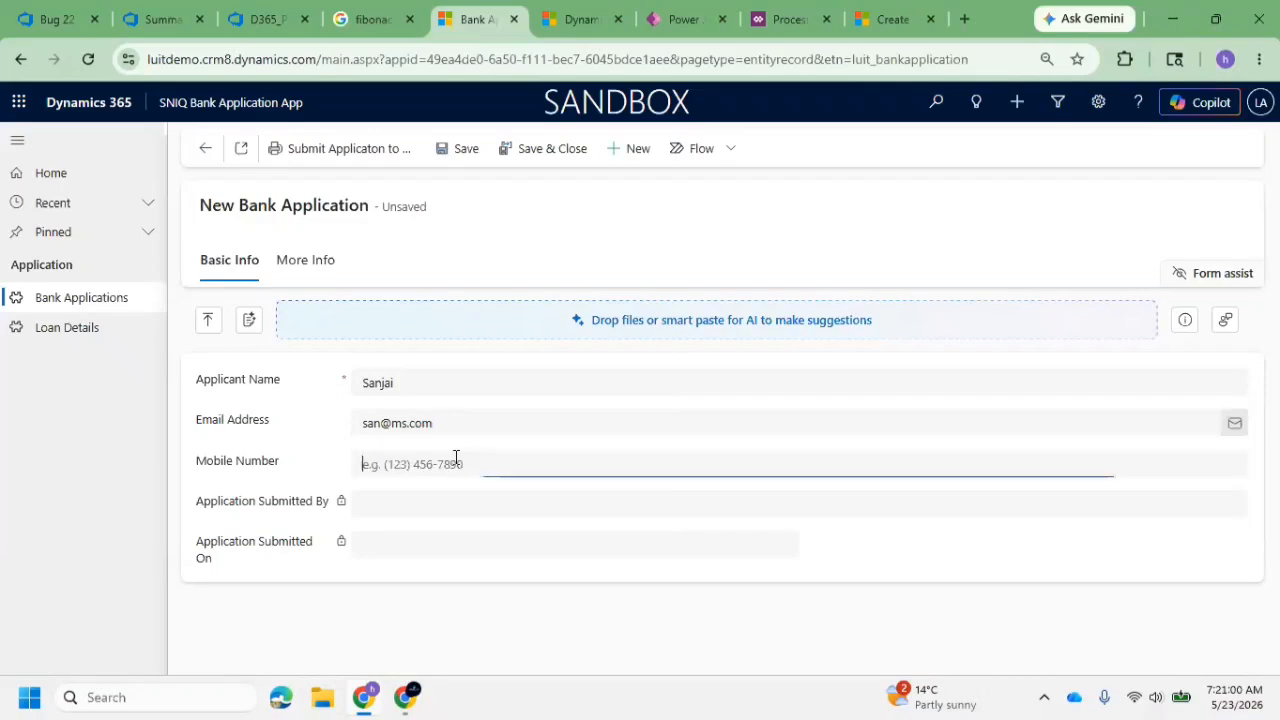
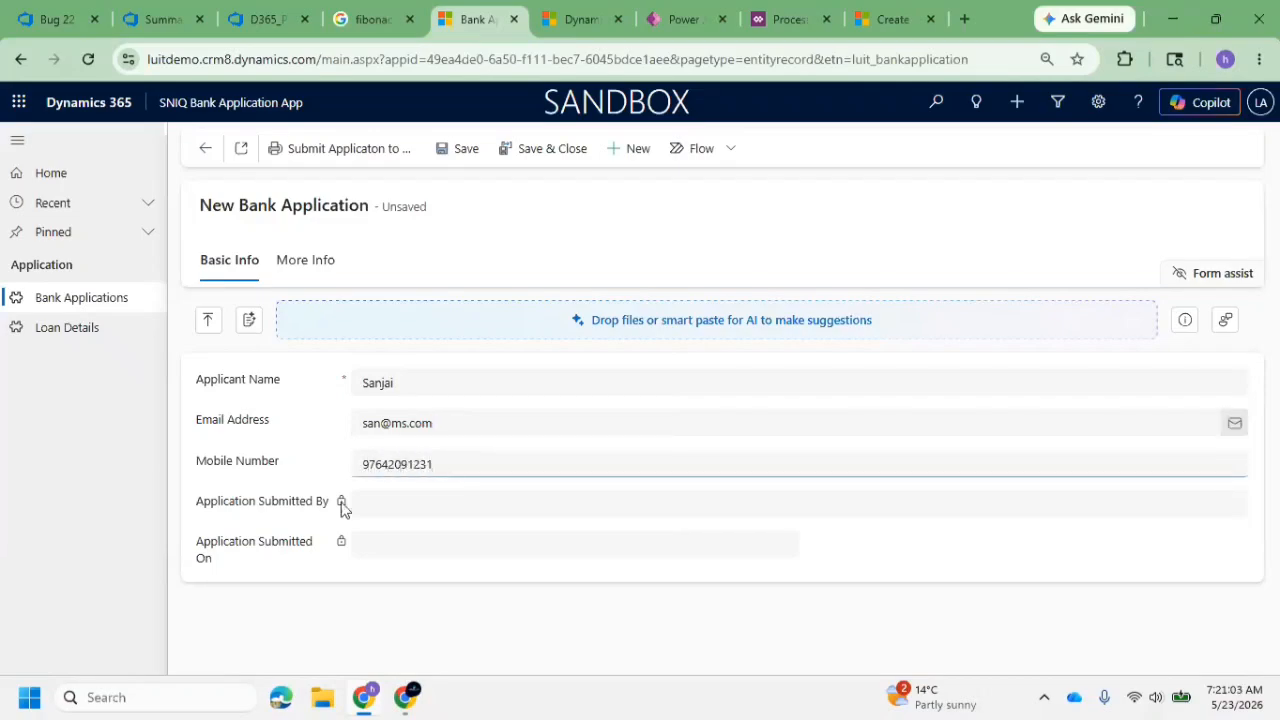
left_click(455, 149)
Refresh the Active Loan Details list to check for the loan record generated by the second application
left_click(102, 329)
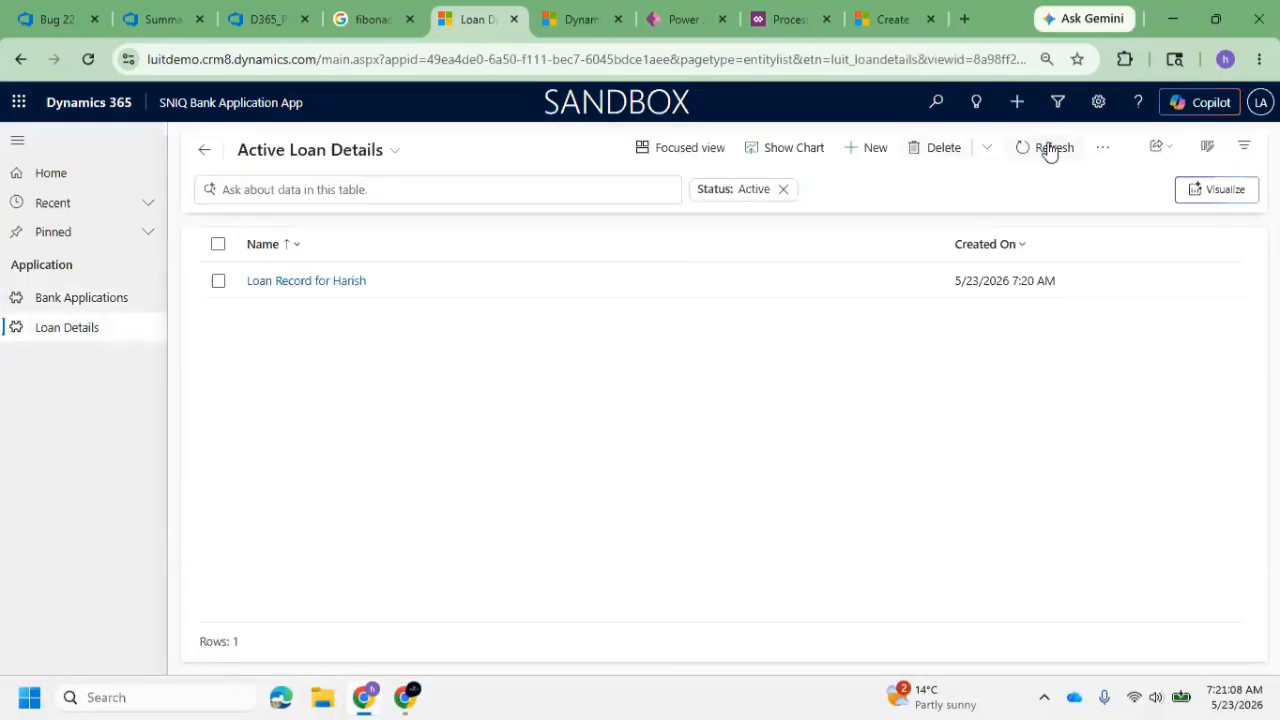
left_click(1048, 149)
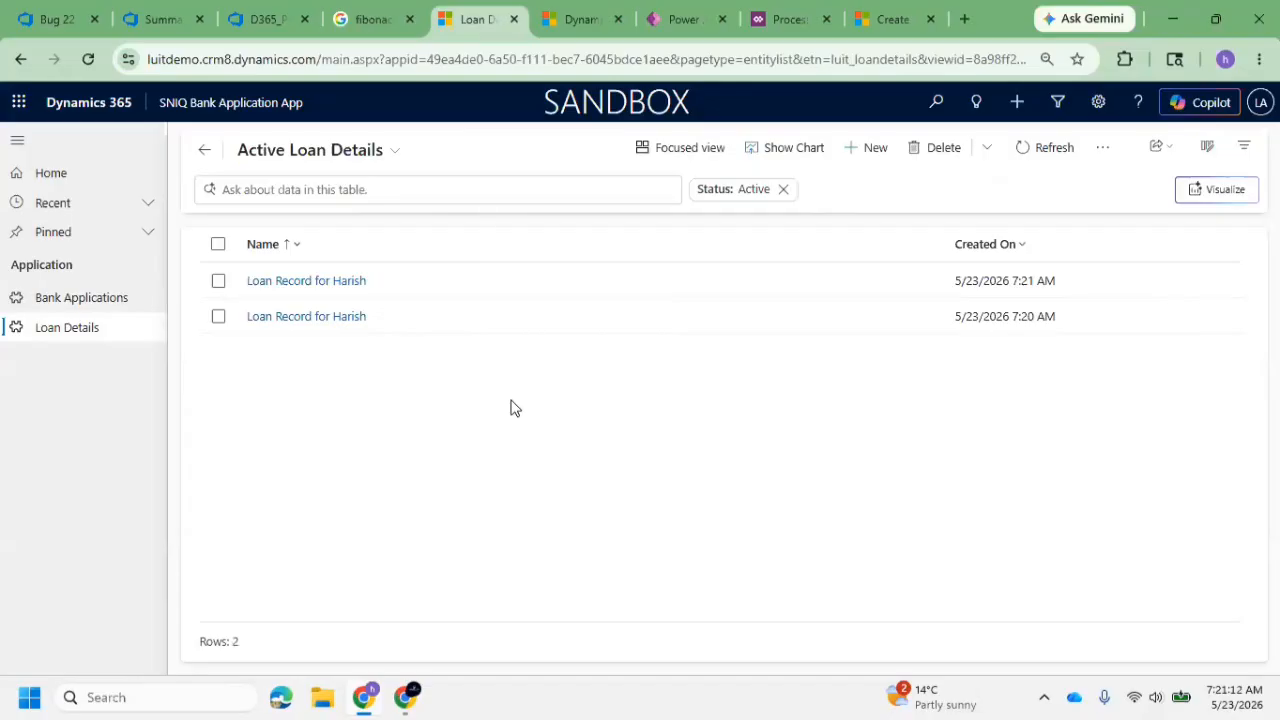
left_click(115, 325)
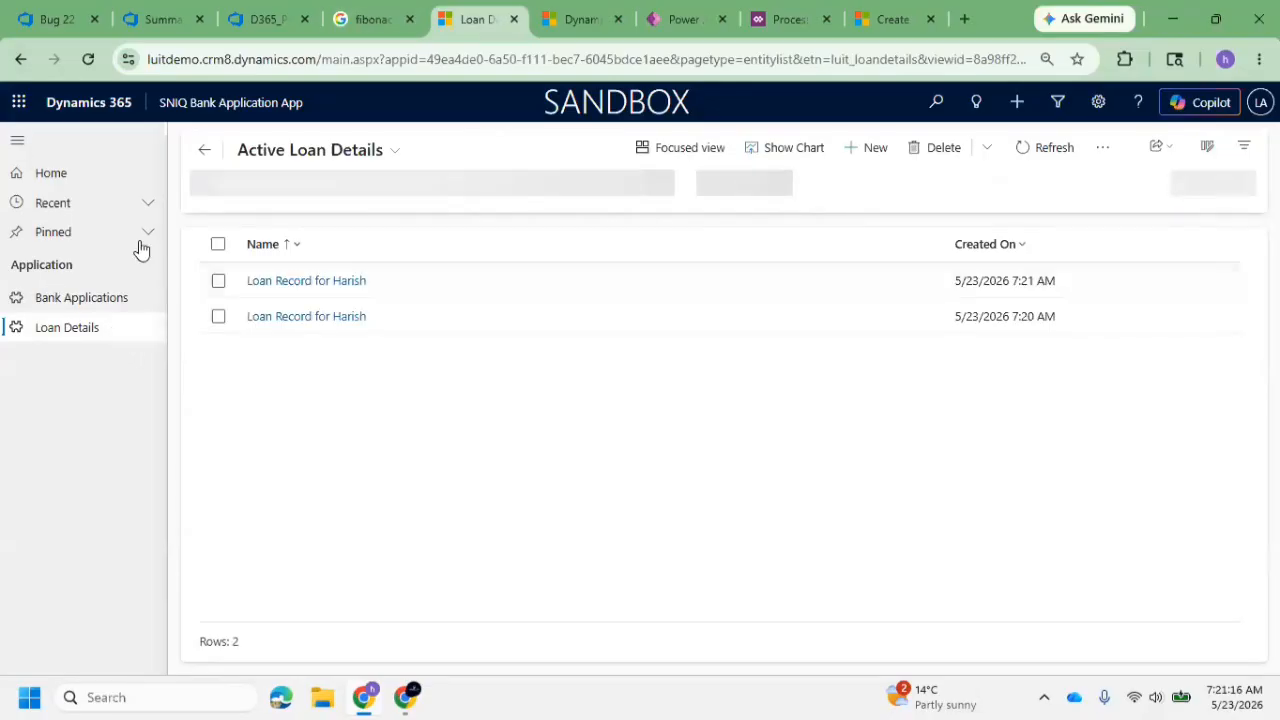
Open the second applicant's saved bank application and review the applicant name in its basic information
left_click(106, 300)
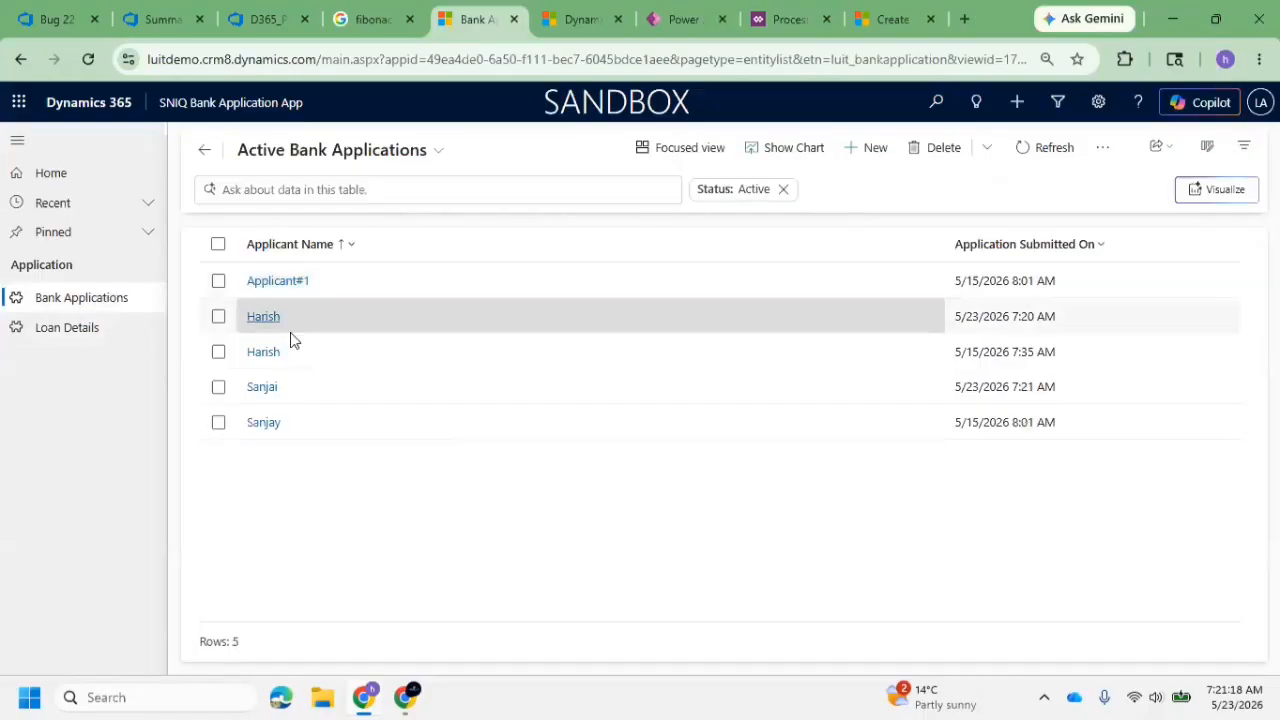
left_click(275, 394)
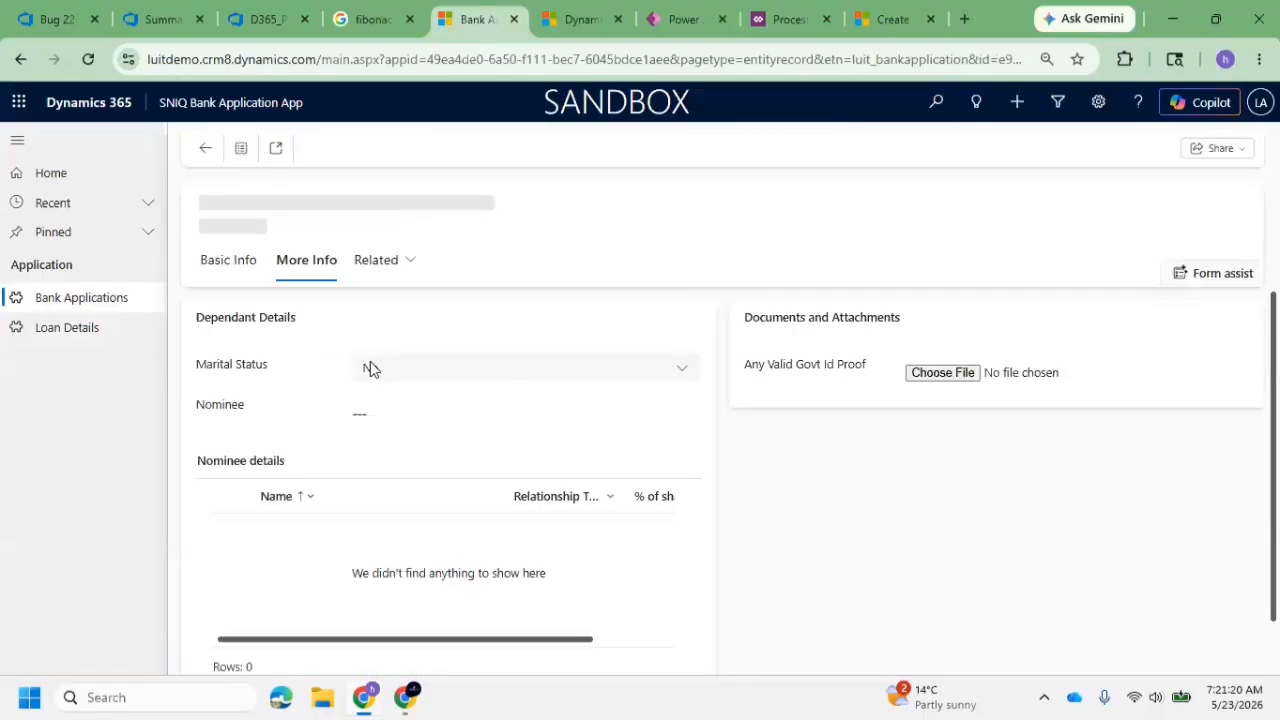
left_click(226, 268)
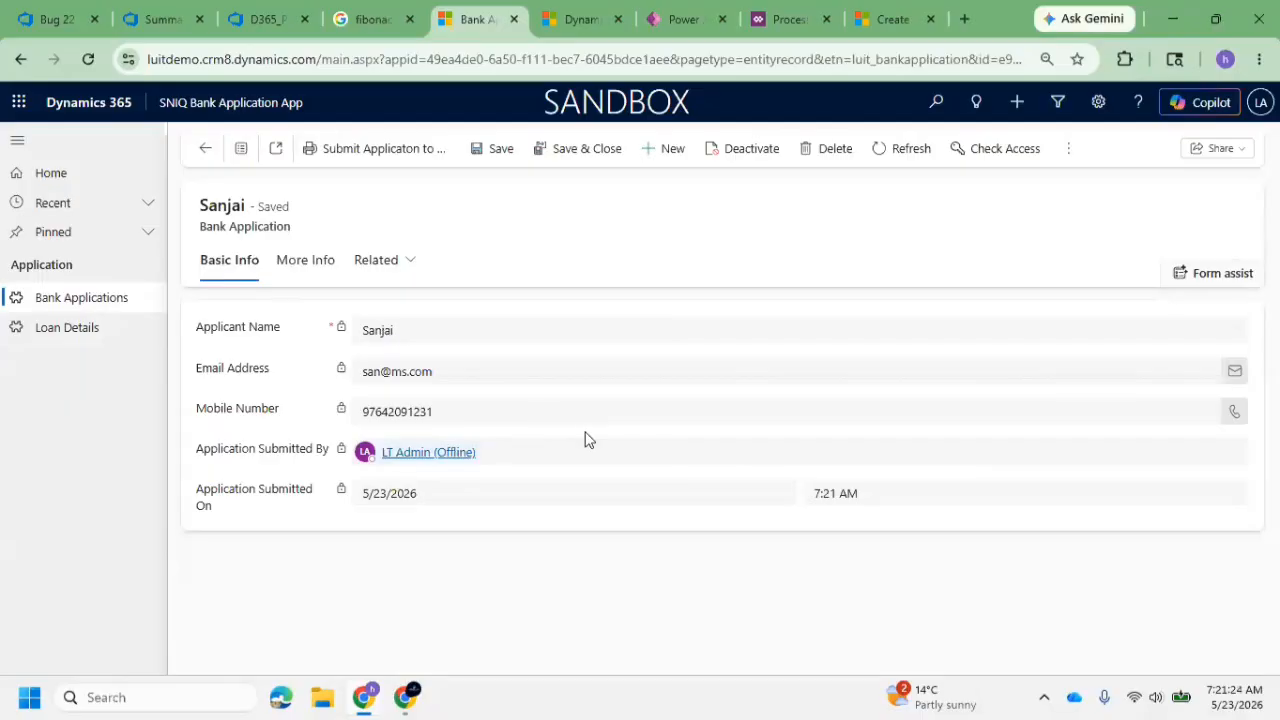
left_click(446, 331)
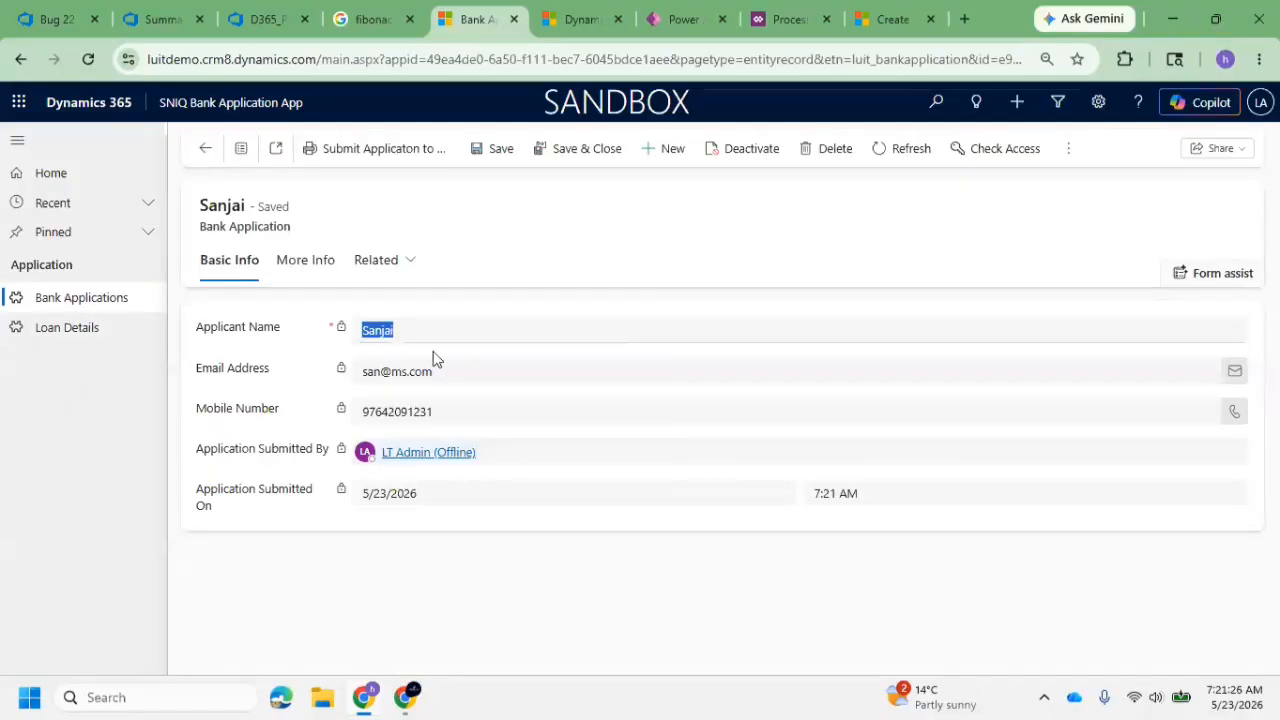
Switch to the Create Loan record on Application Submission process and deactivate it
left_click(784, 20)
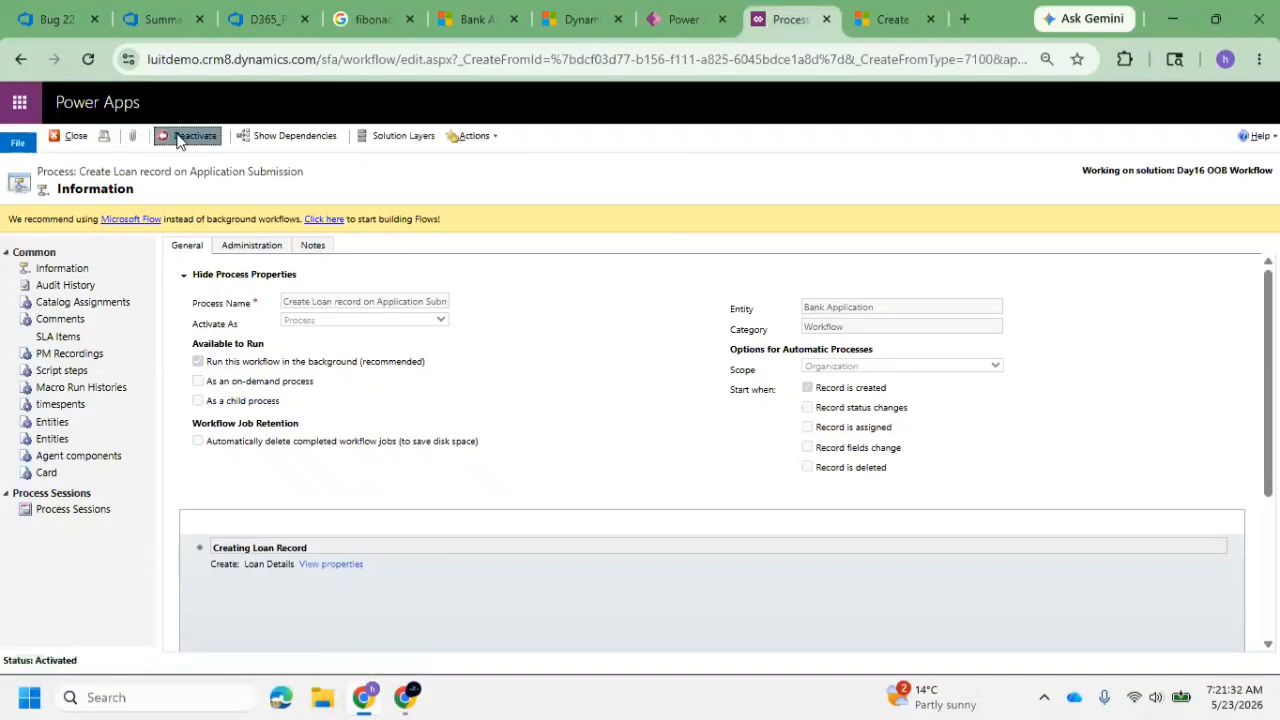
left_click(192, 136)
left_click(730, 465)
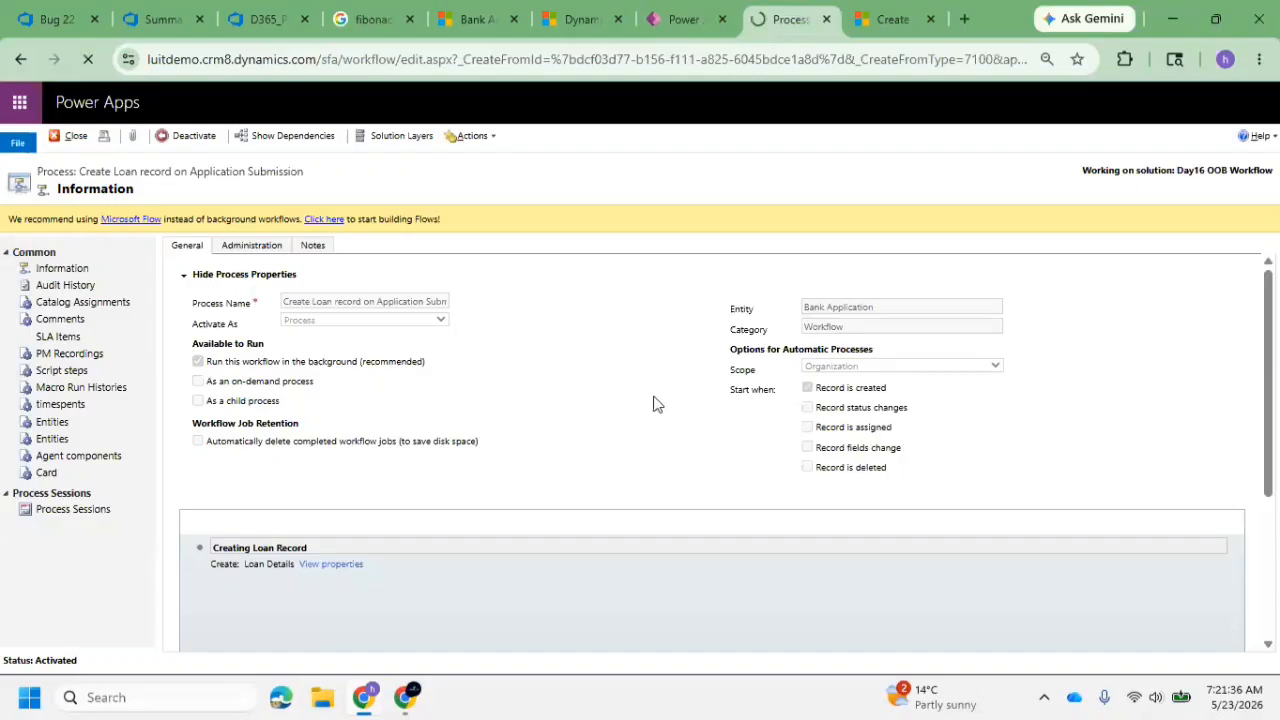
left_click_drag(897, 312, 752, 312)
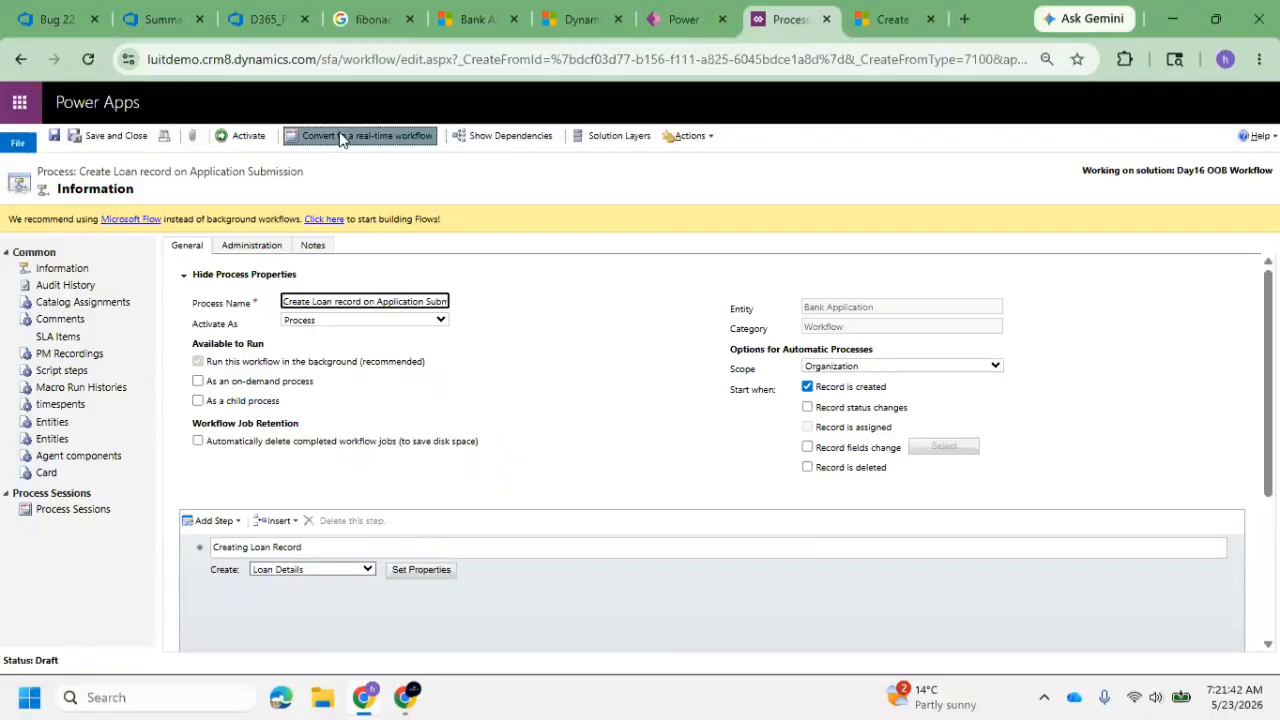
Open the properties of the Creating Loan Record step and shorten the loan's Name to "Loan Record for ", removing the hard-coded applicant name
left_click(416, 570)
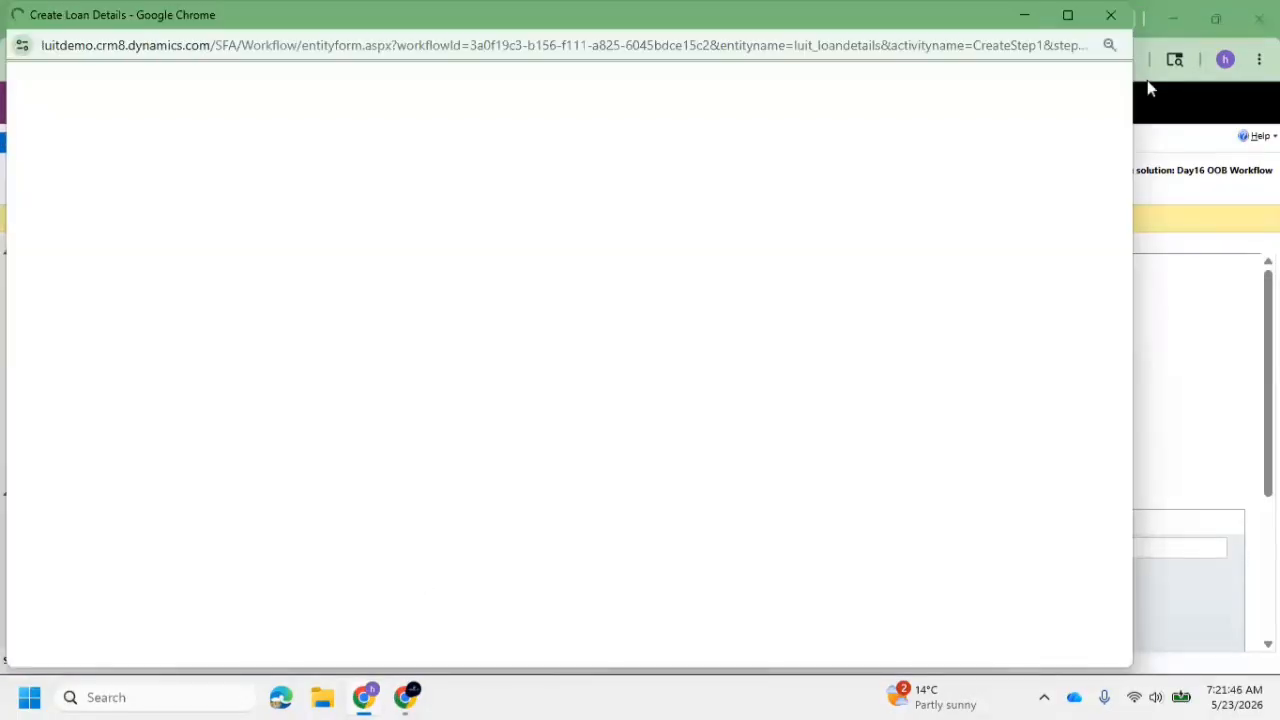
left_click(1068, 16)
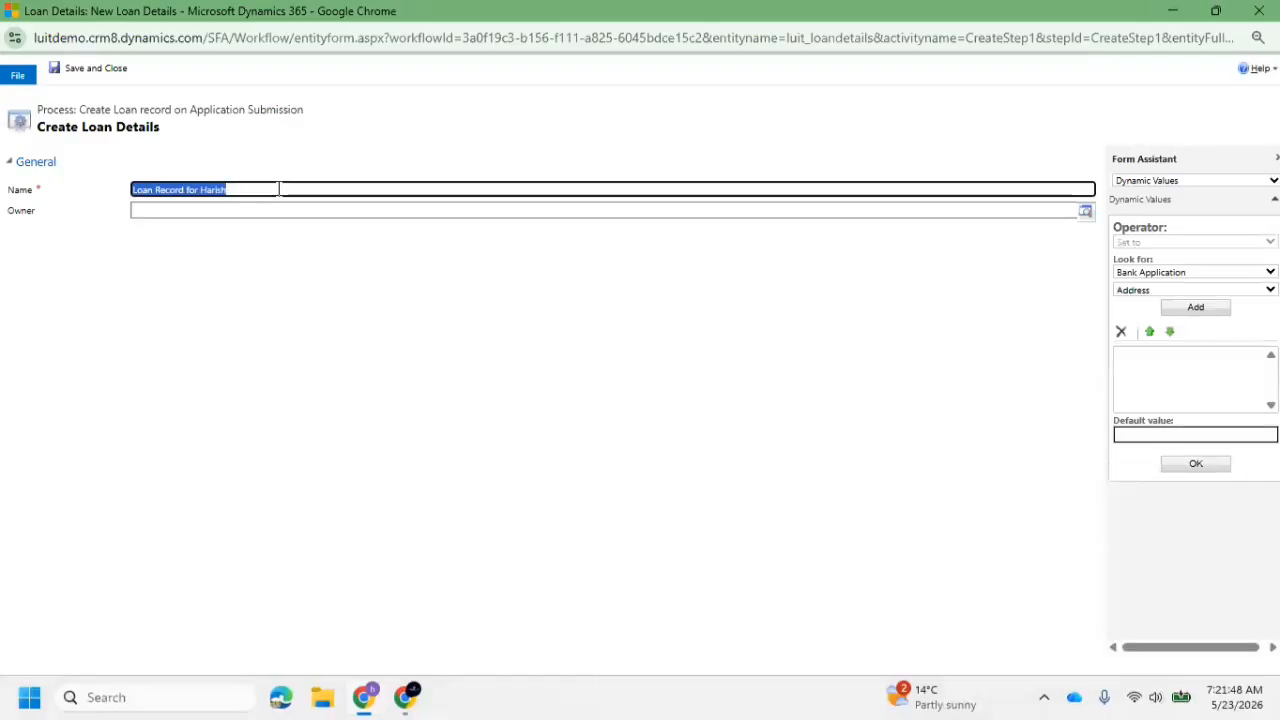
left_click(279, 189)
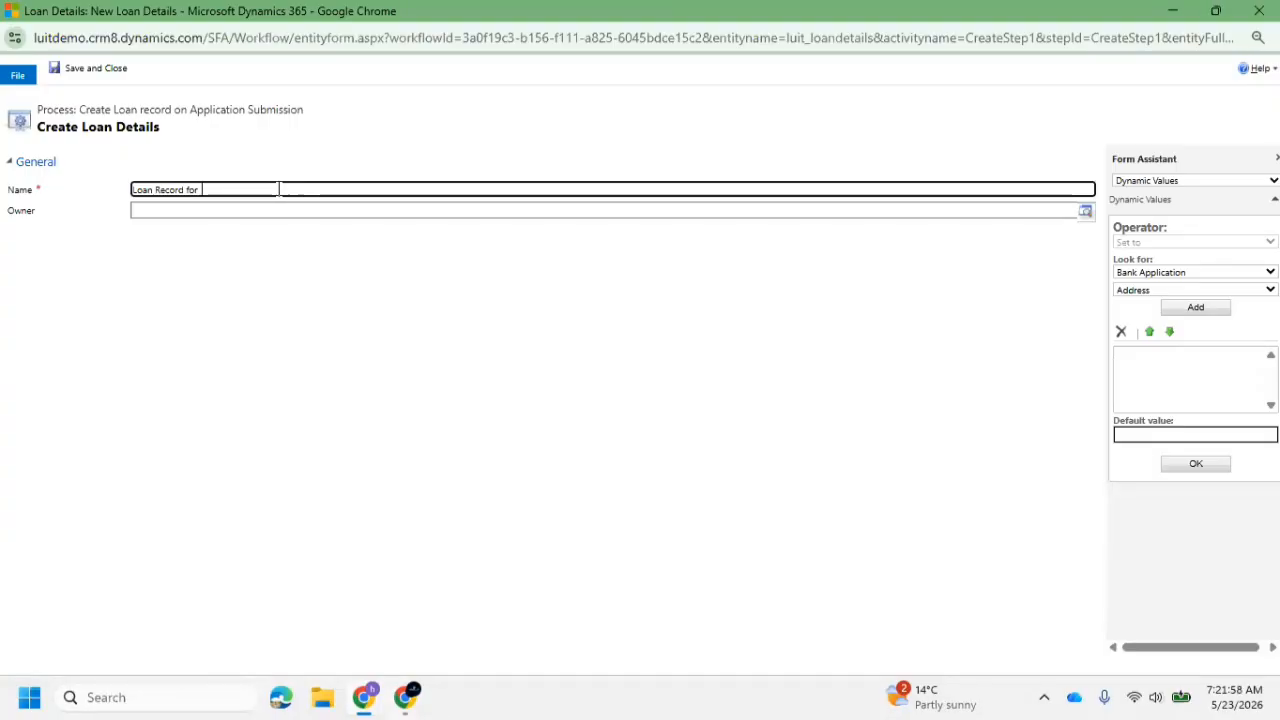
Append the Bank Application's Applicant Name as a dynamic value to the loan's Name
left_click(1193, 182)
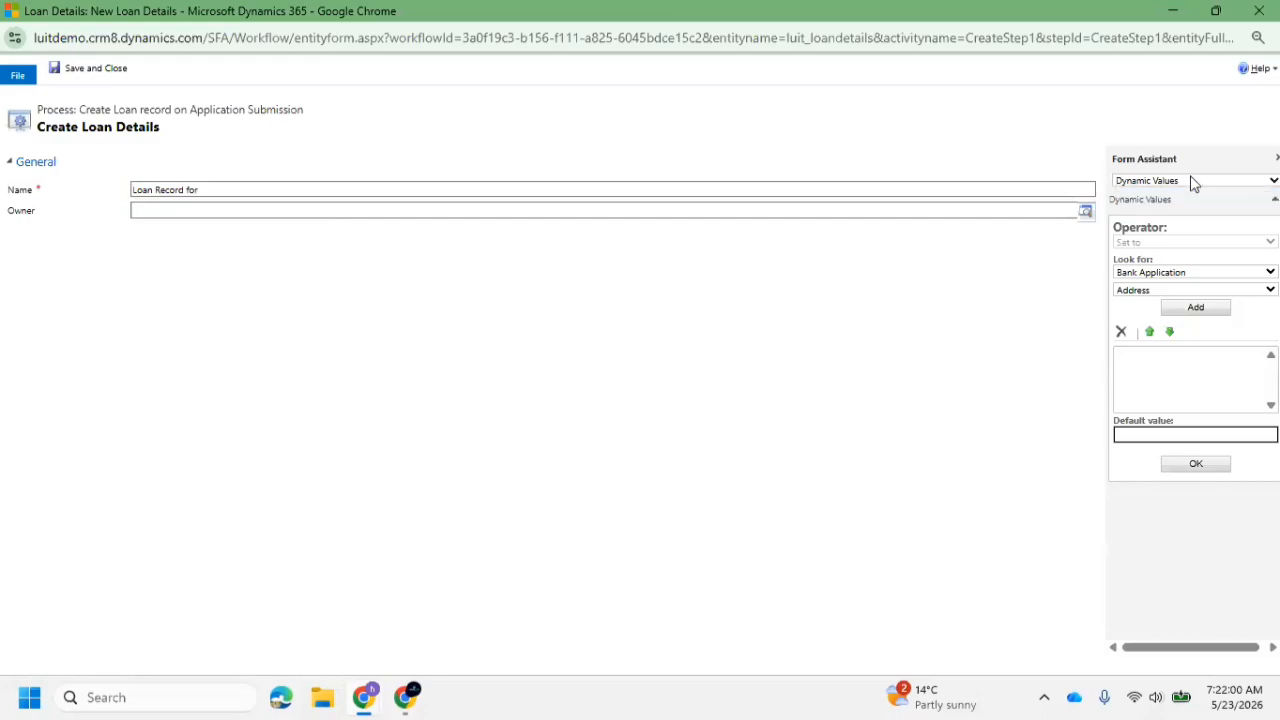
left_click(1163, 274)
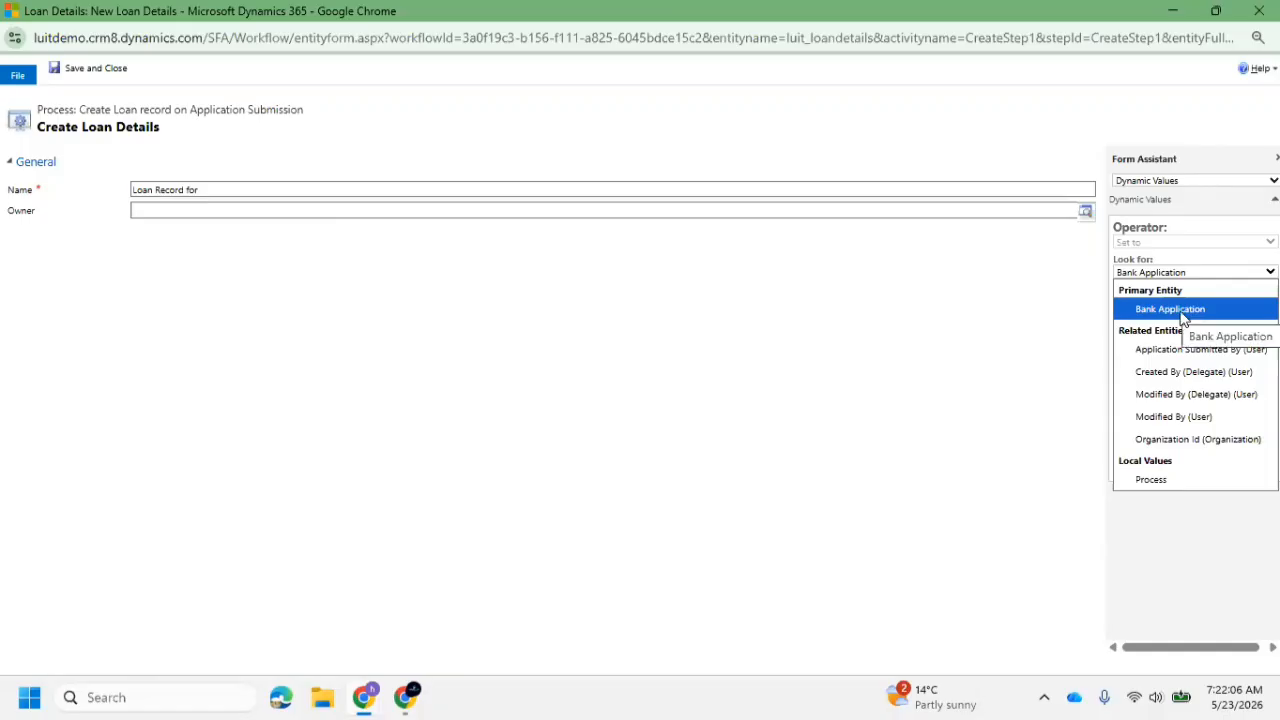
left_click(1183, 312)
left_click(1180, 290)
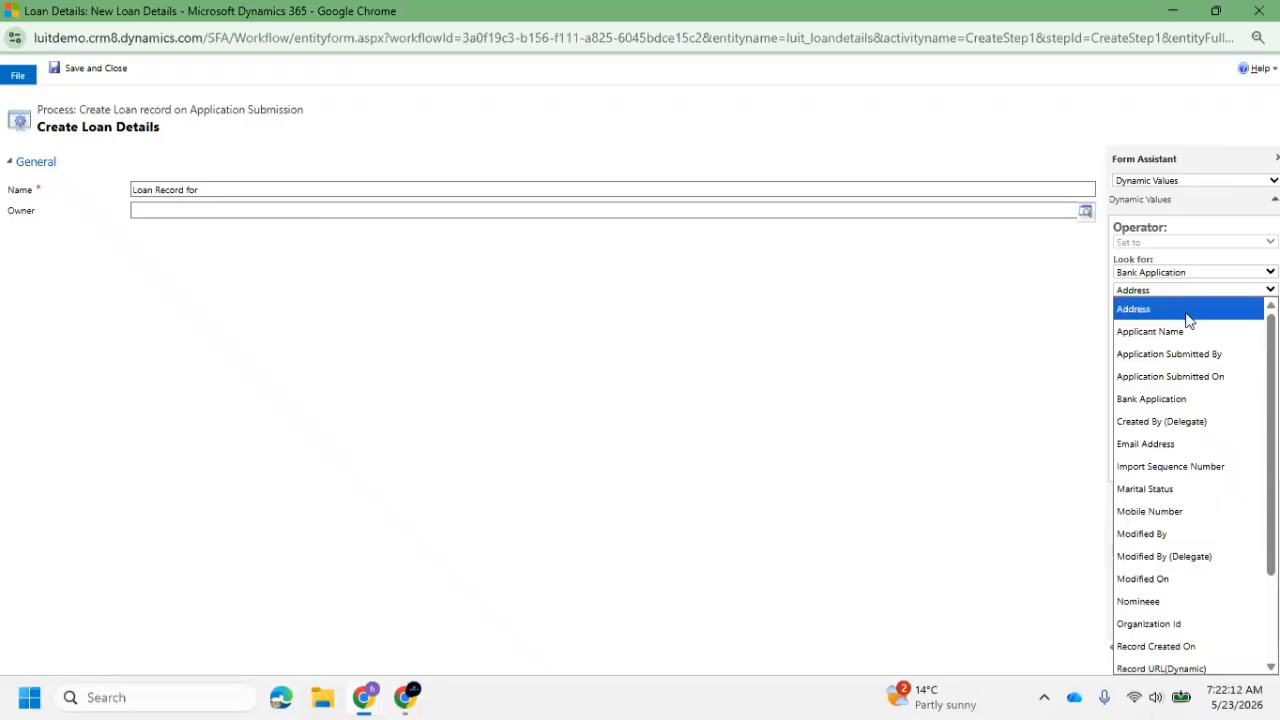
left_click(1172, 333)
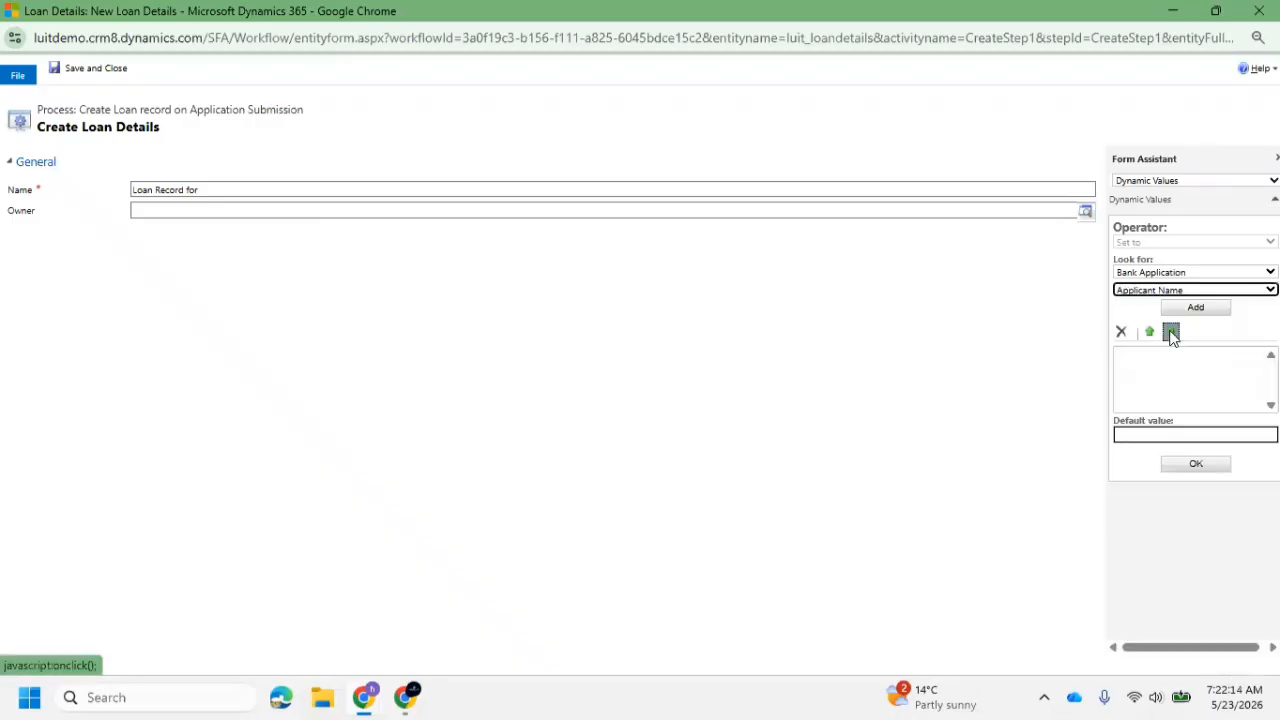
left_click(1214, 311)
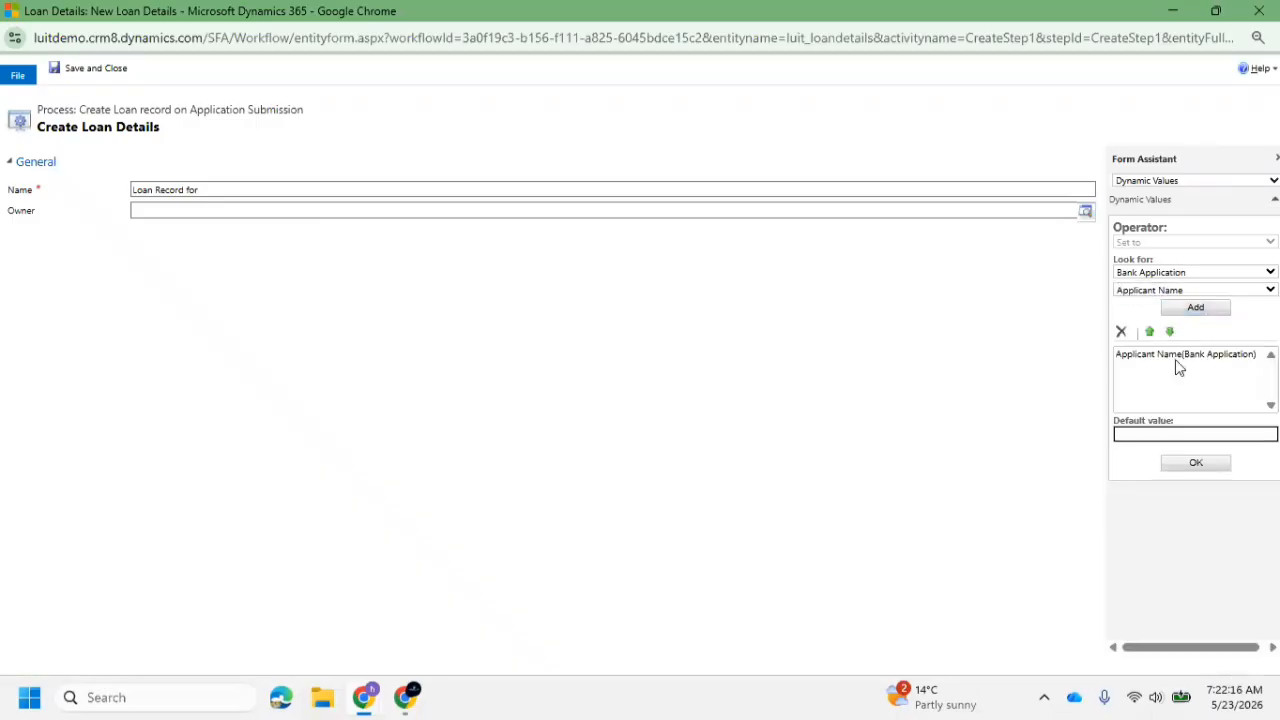
left_click(1196, 464)
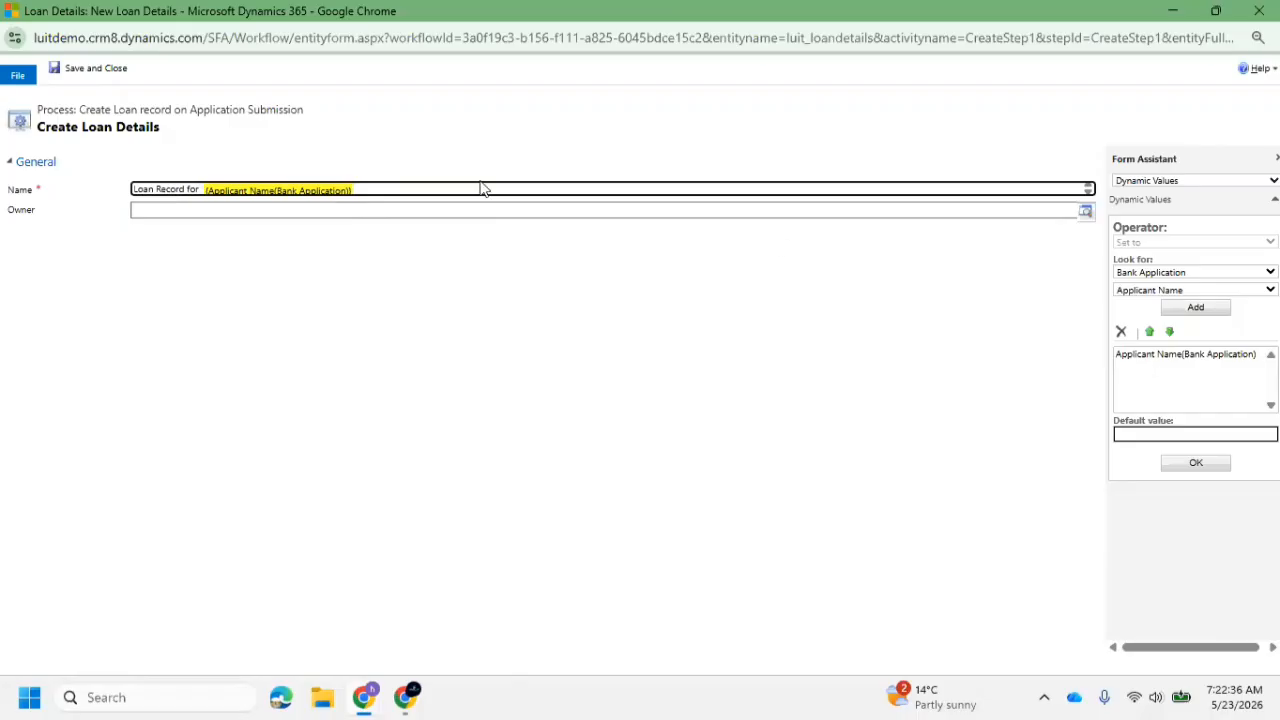
Save and close the Create Loan Details properties, and activate the workflow again
left_click(1188, 274)
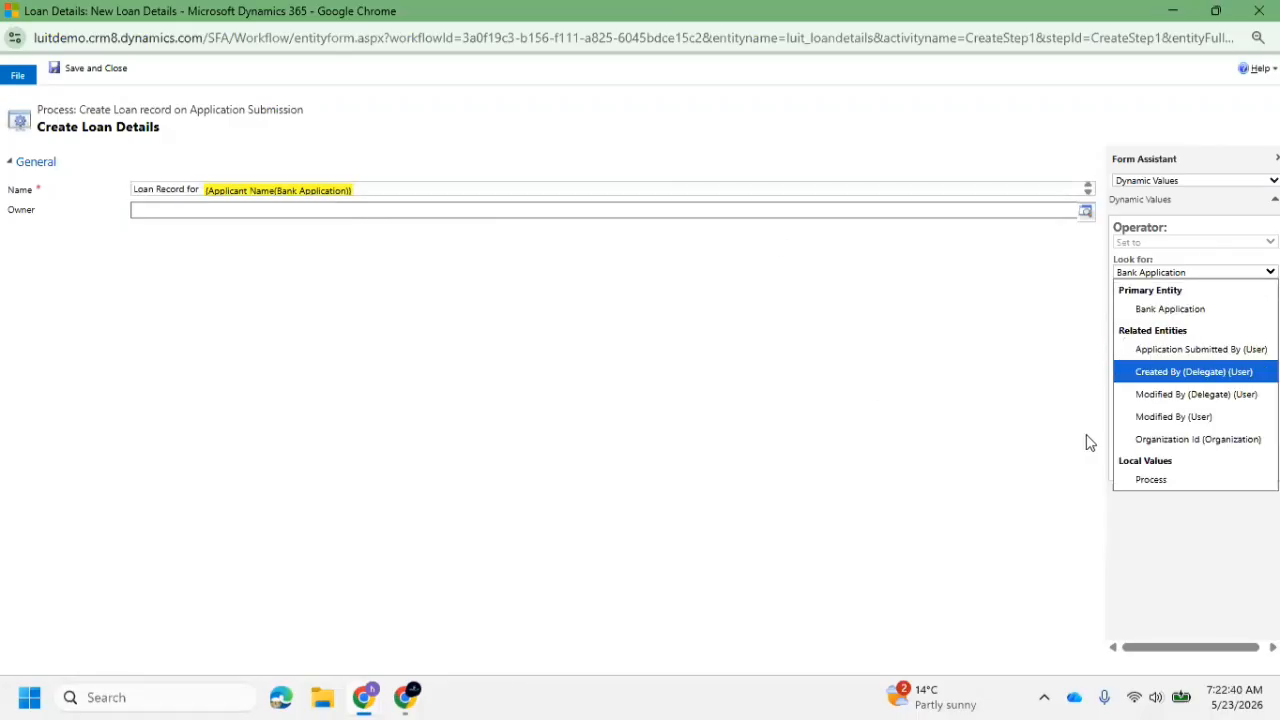
left_click(714, 284)
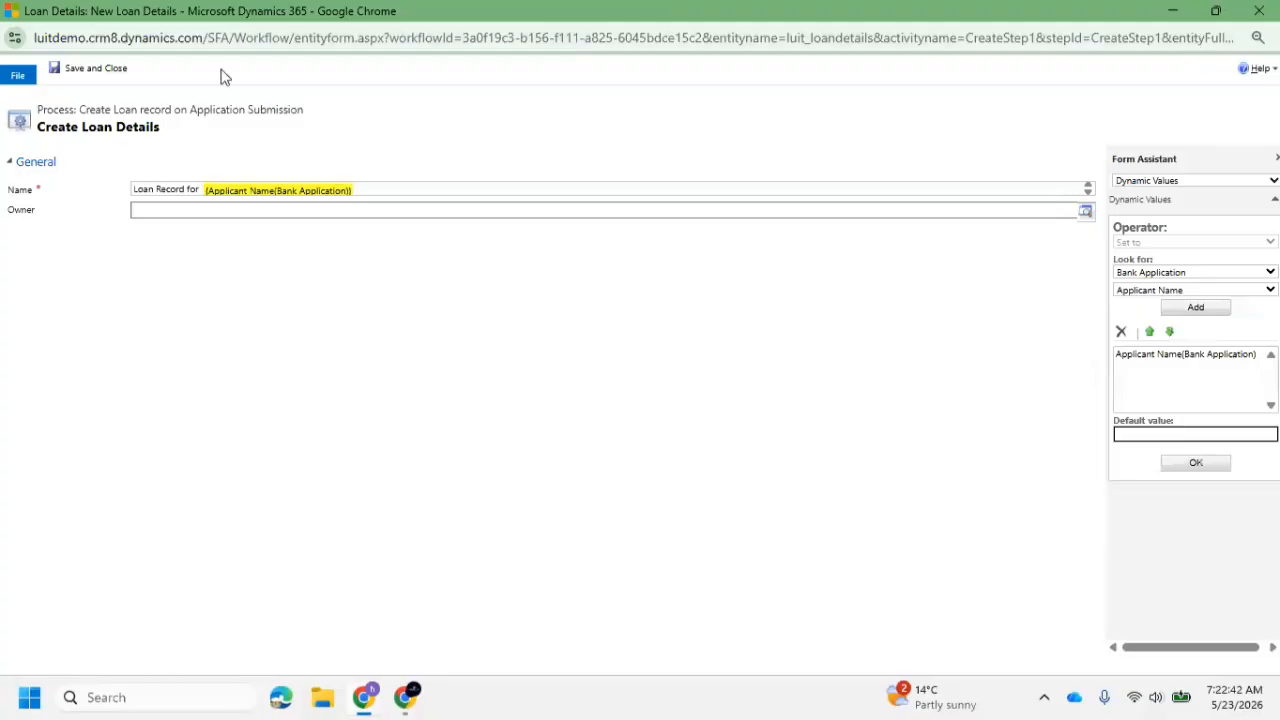
left_click(96, 68)
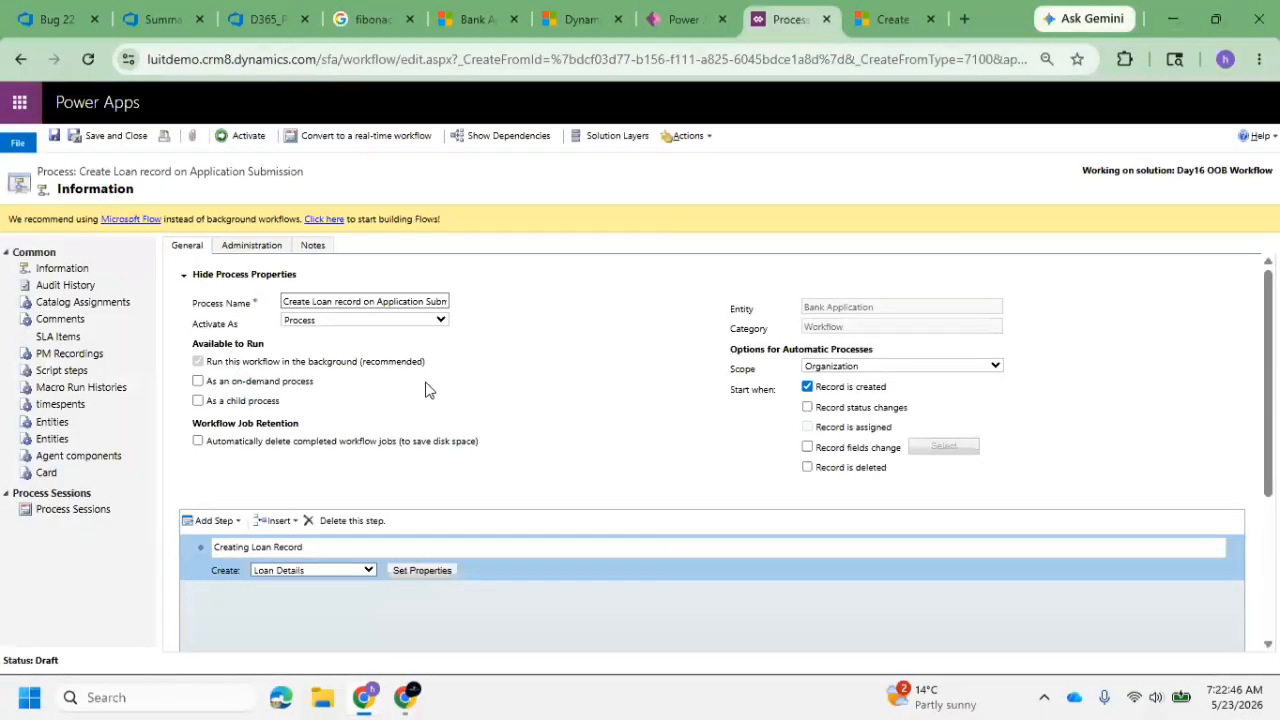
left_click(242, 136)
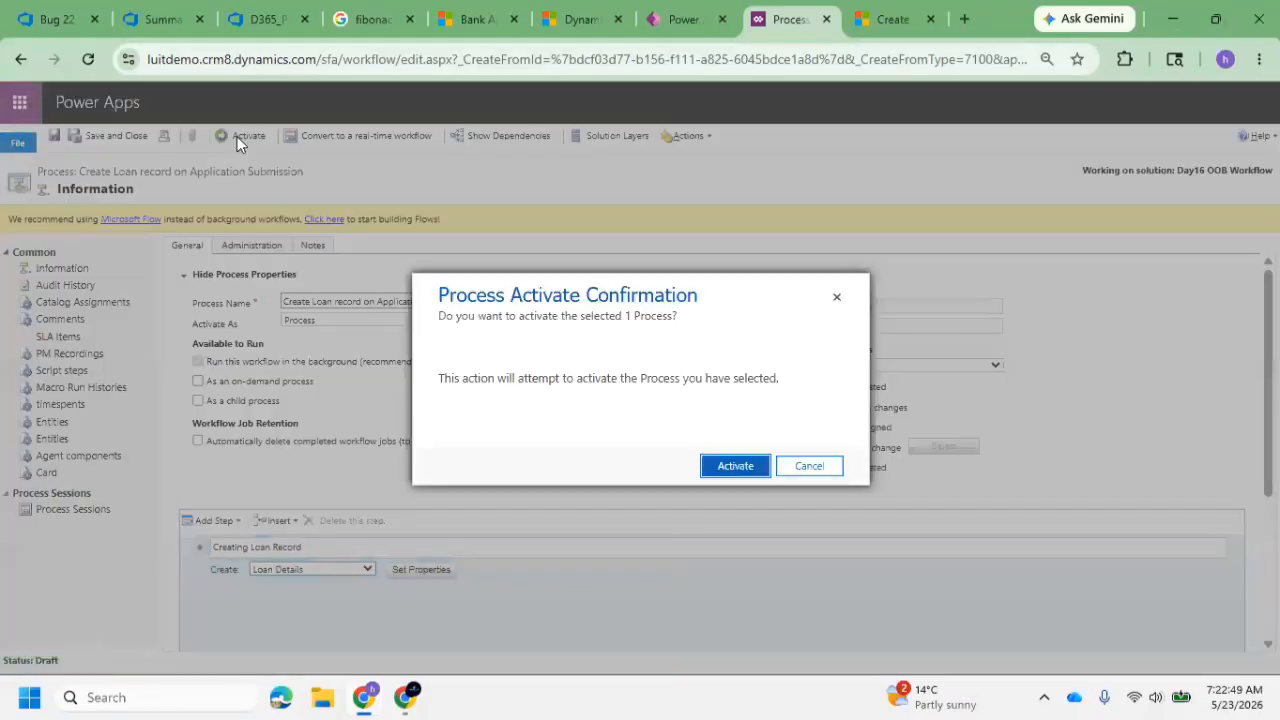
left_click(746, 464)
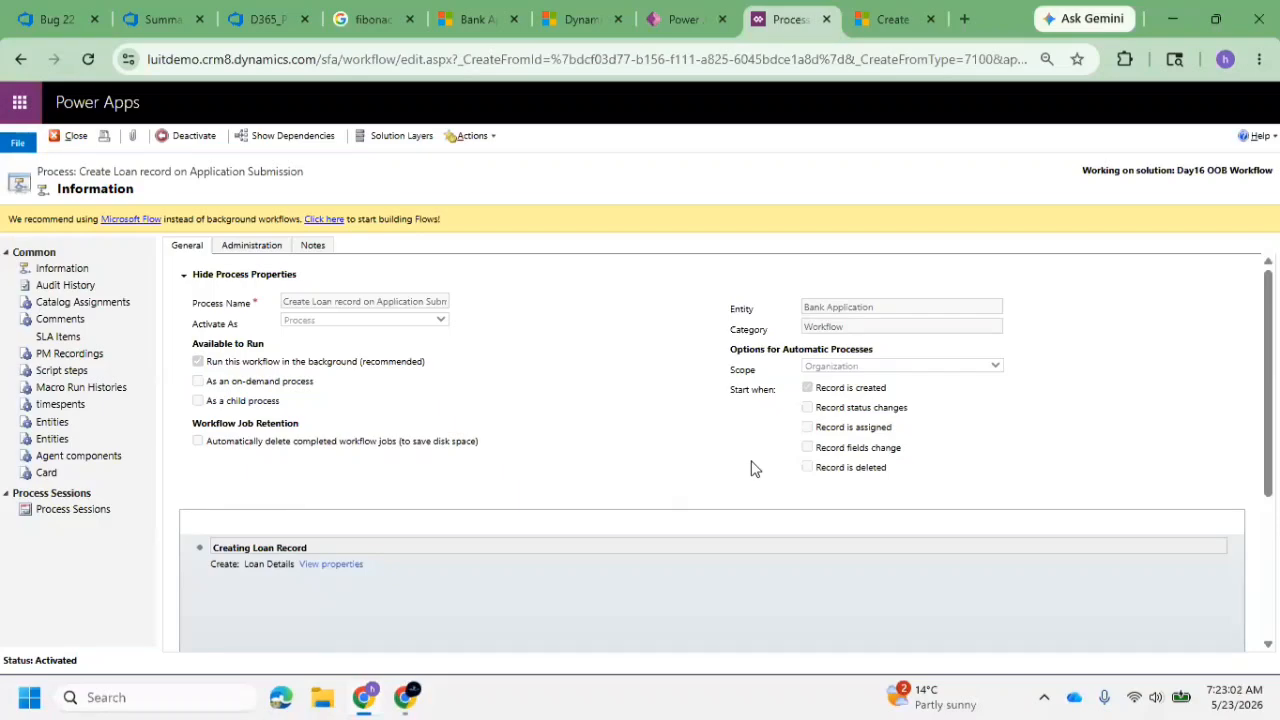
Return to the SNIQ Bank Application App and start a new bank application with a third applicant's name
left_click(475, 19)
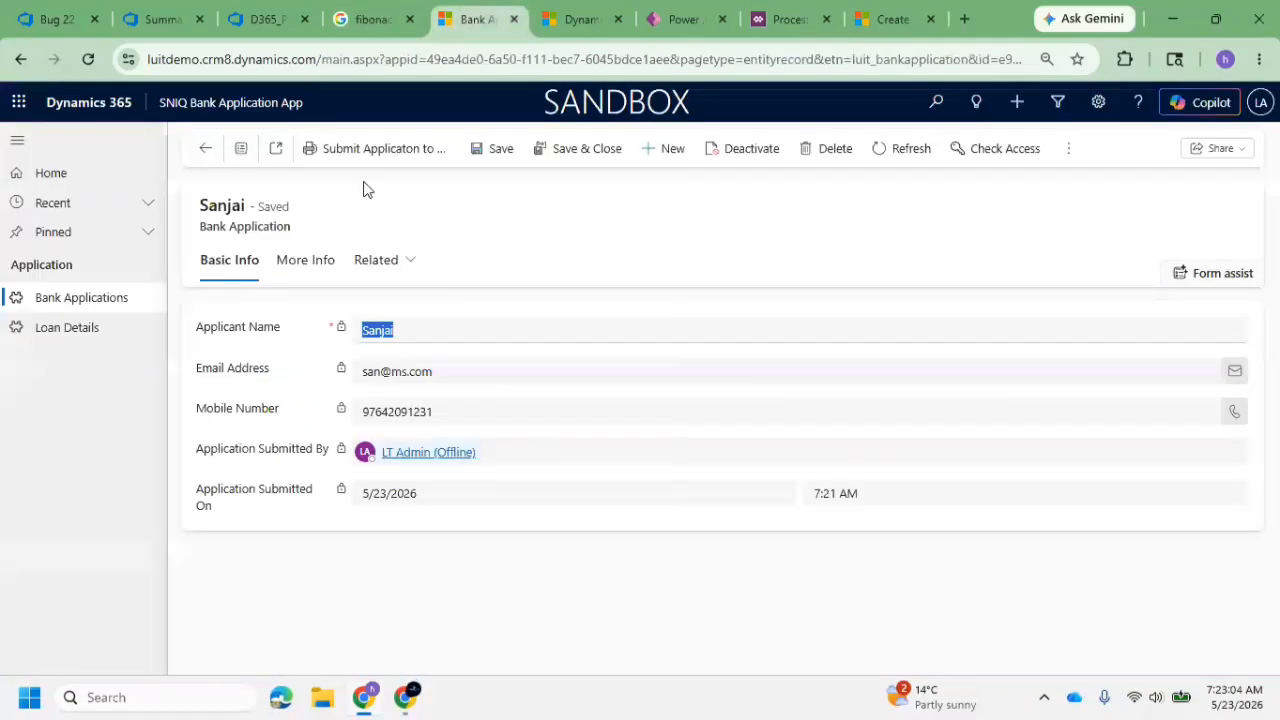
left_click(92, 297)
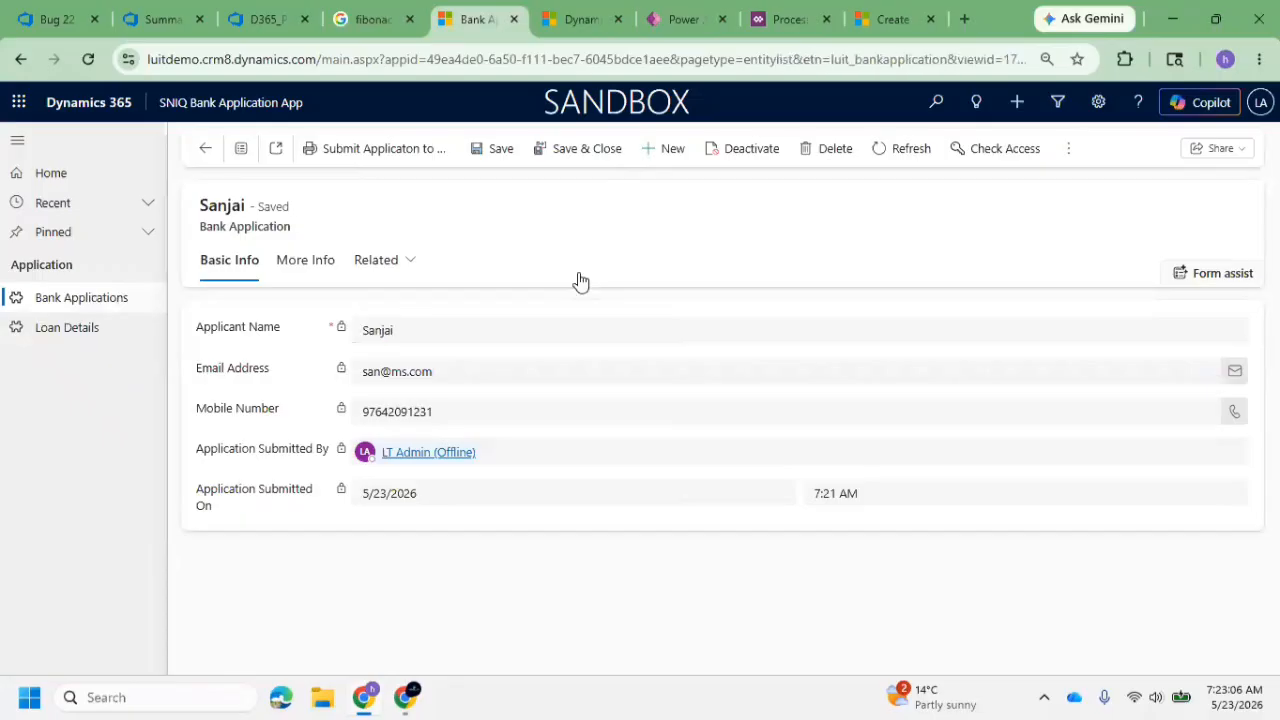
left_click(885, 150)
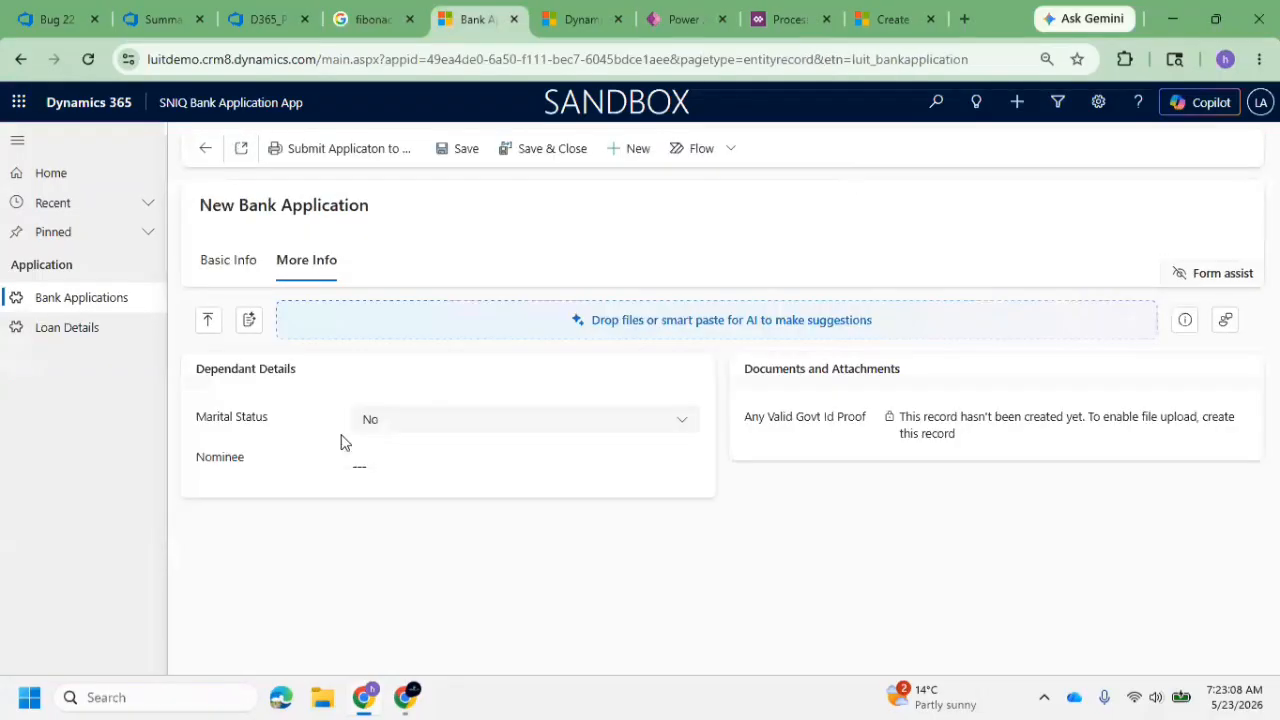
left_click(247, 272)
left_click(418, 378)
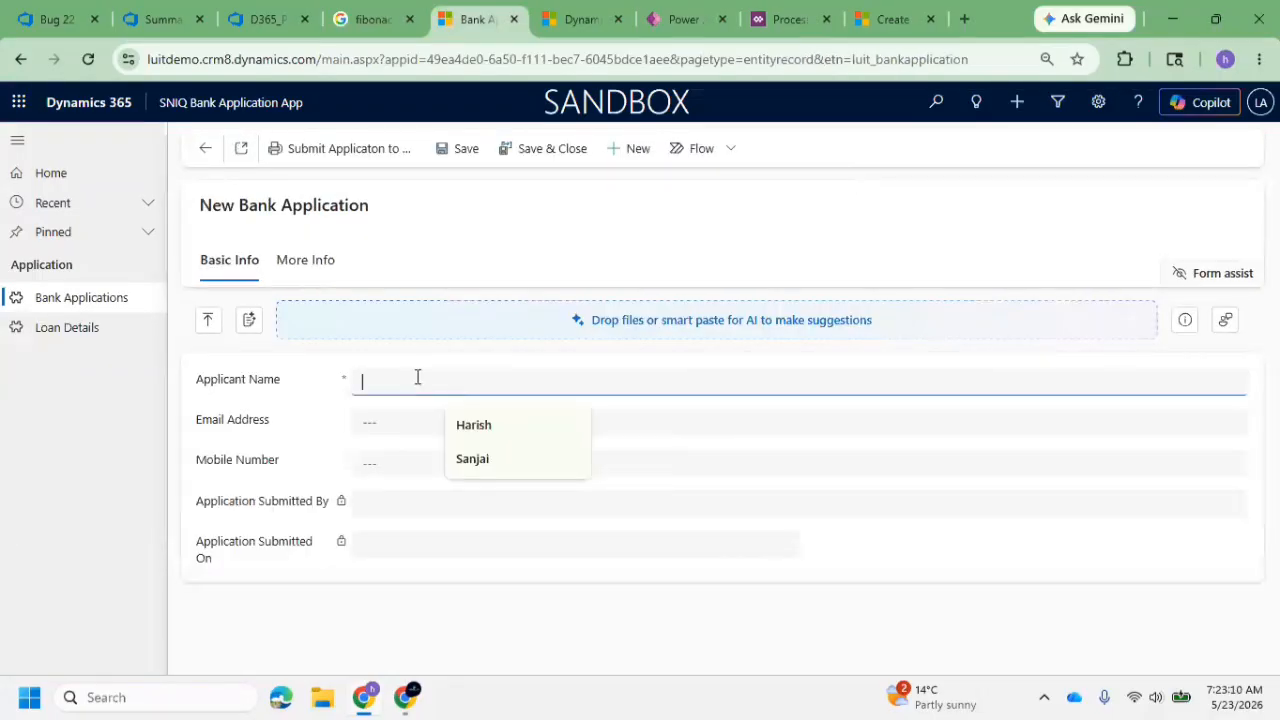
type("H")
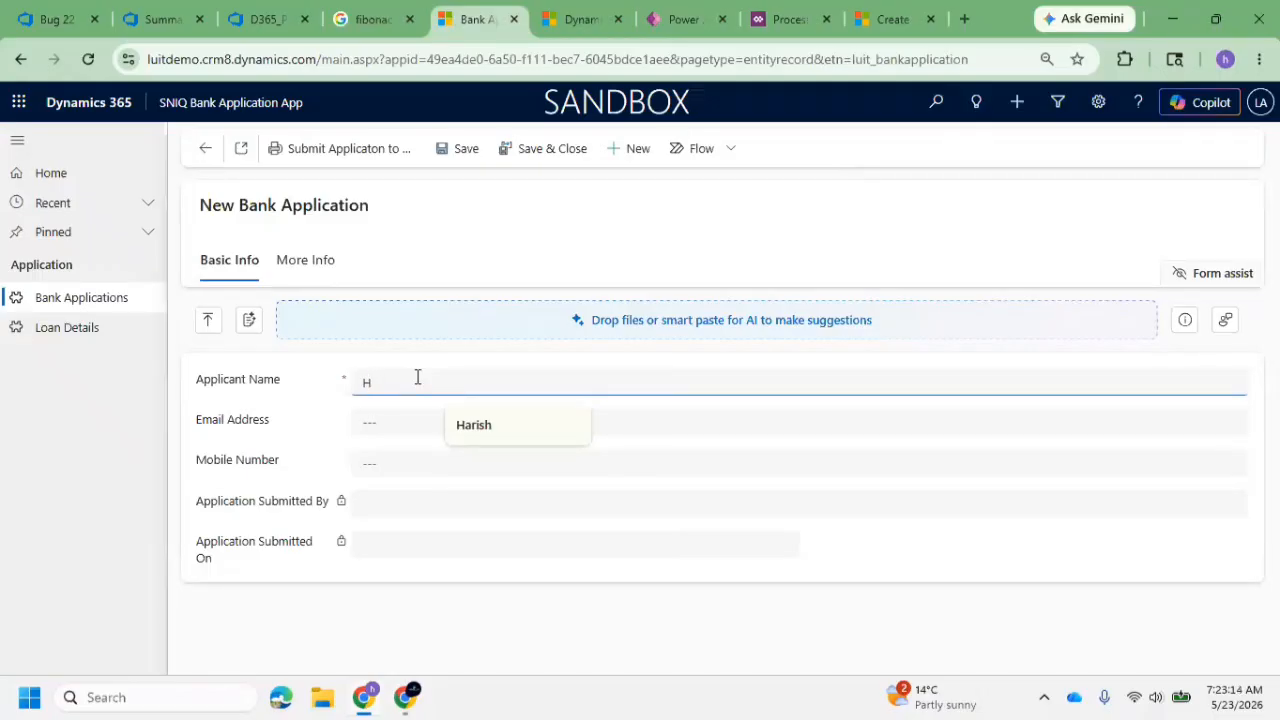
type("arshavardhan")
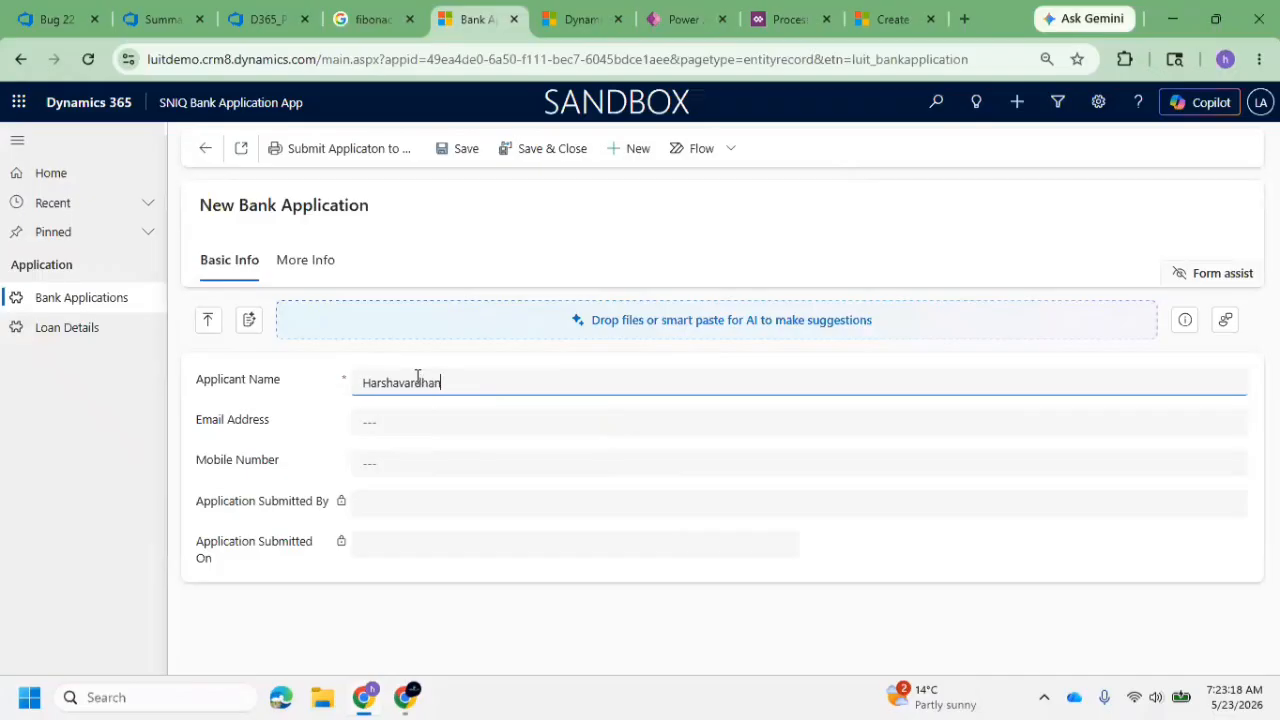
Complete and save the application with the applicant's email address and mobile number, and check the Active Loan Details list for its loan record
left_click(385, 429)
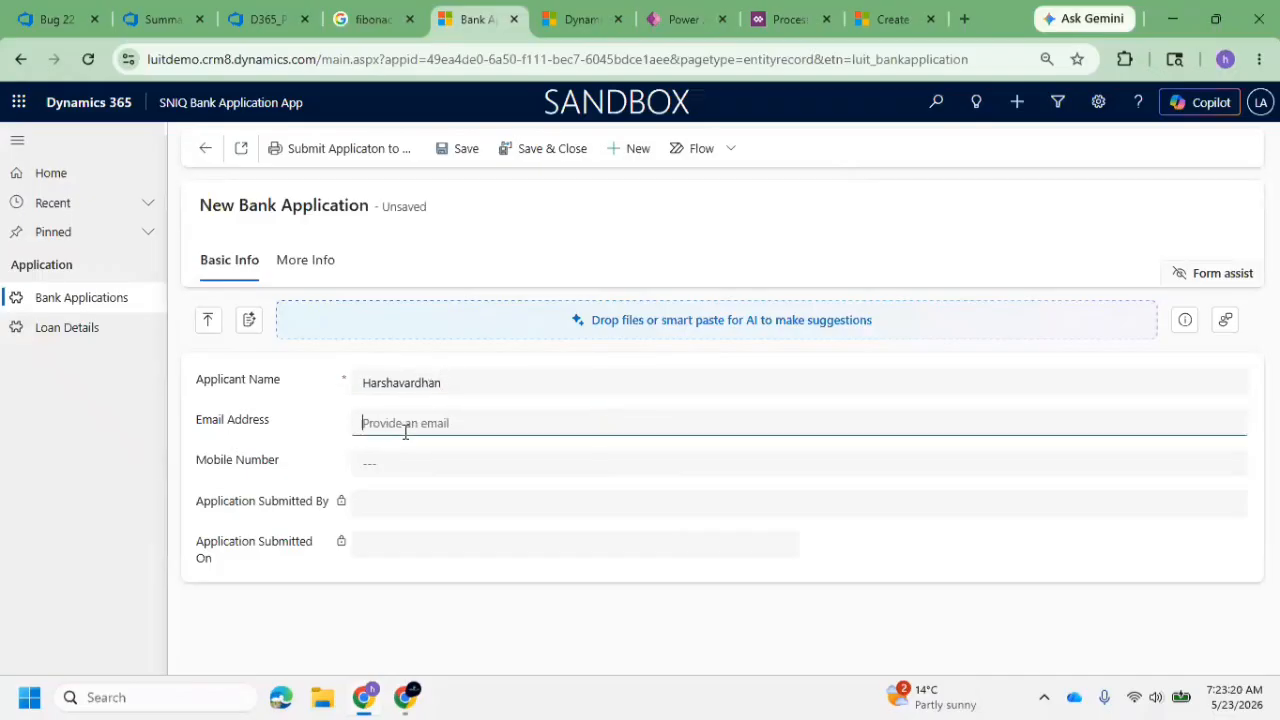
type("H")
left_click(425, 455)
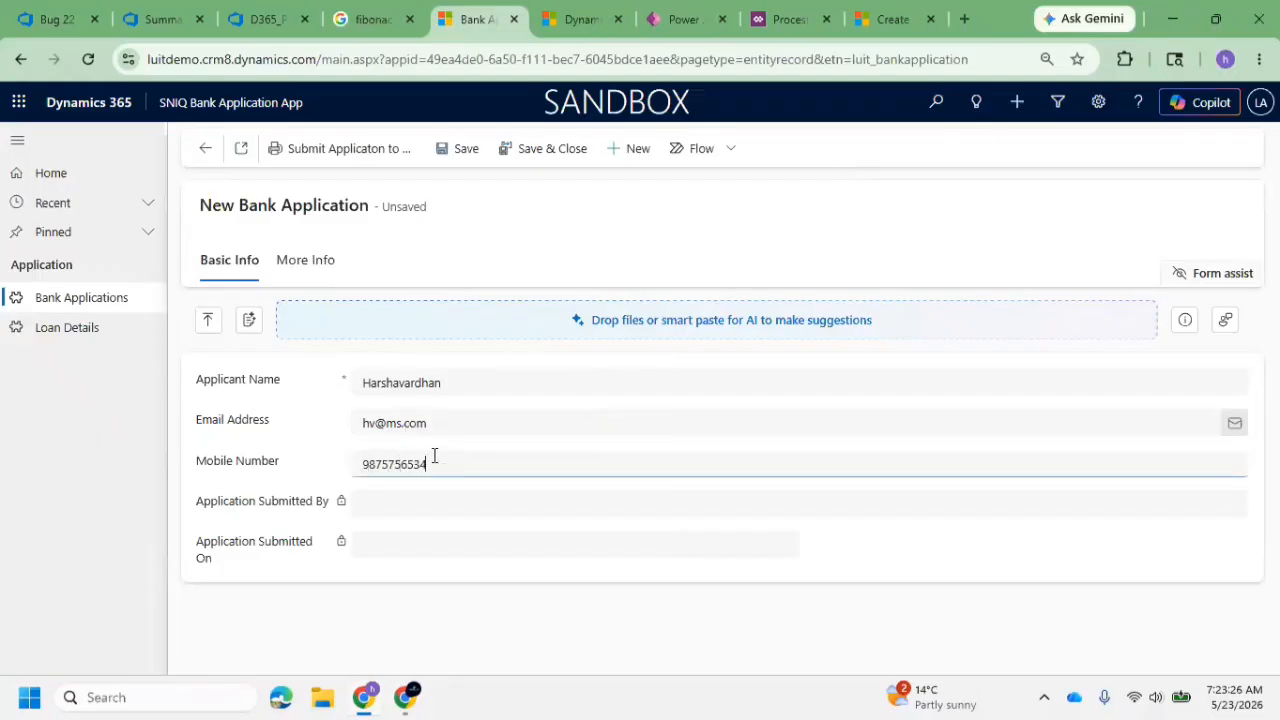
left_click(457, 149)
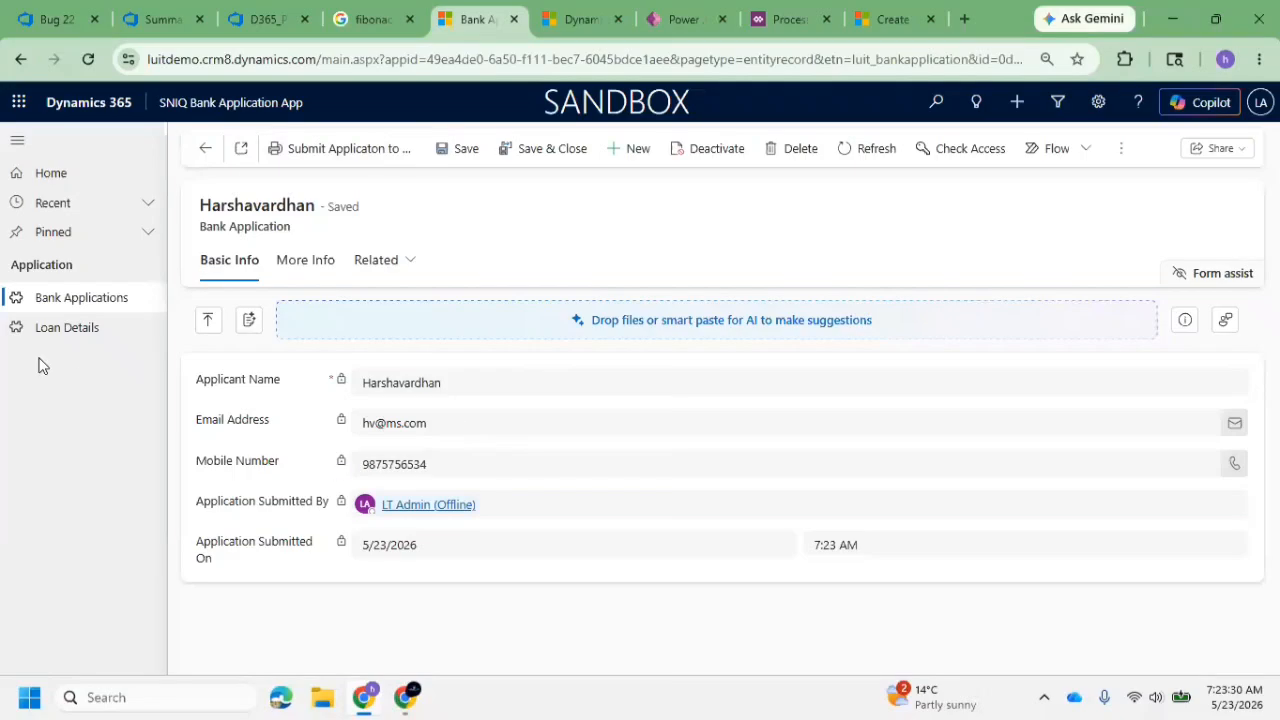
left_click(92, 330)
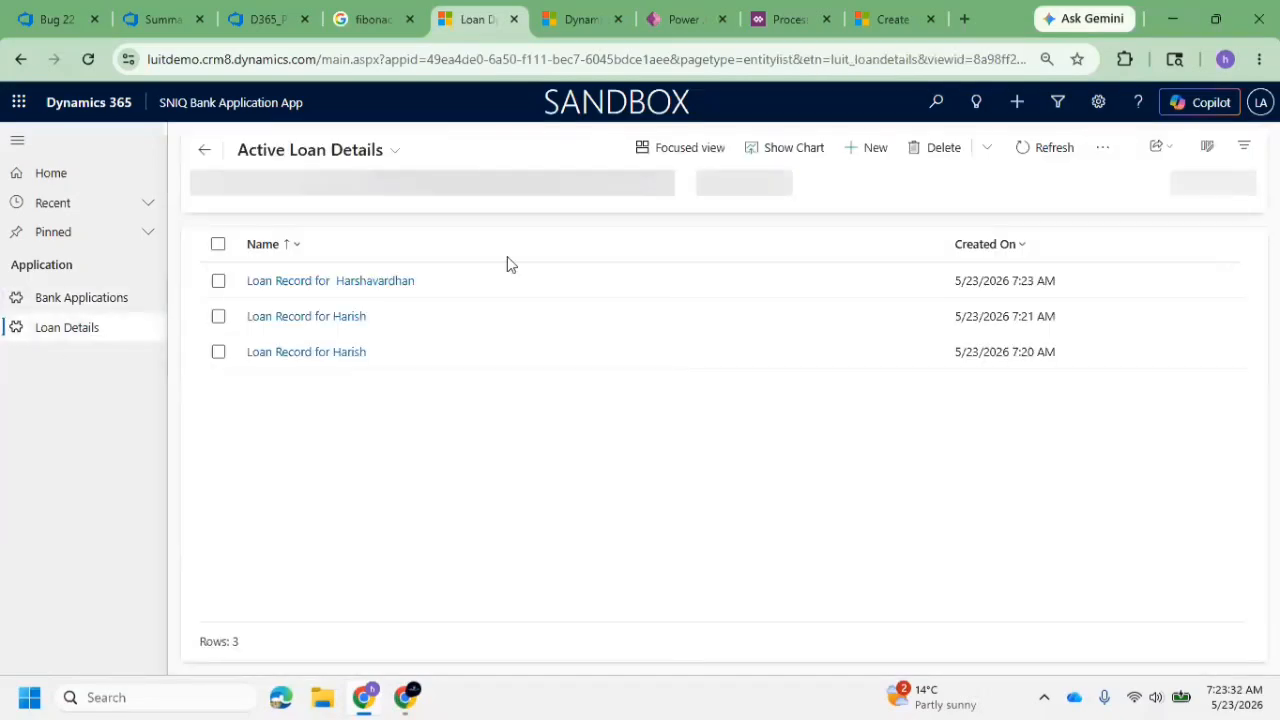
Create and save another bank application with a new applicant's name and email address
left_click(81, 306)
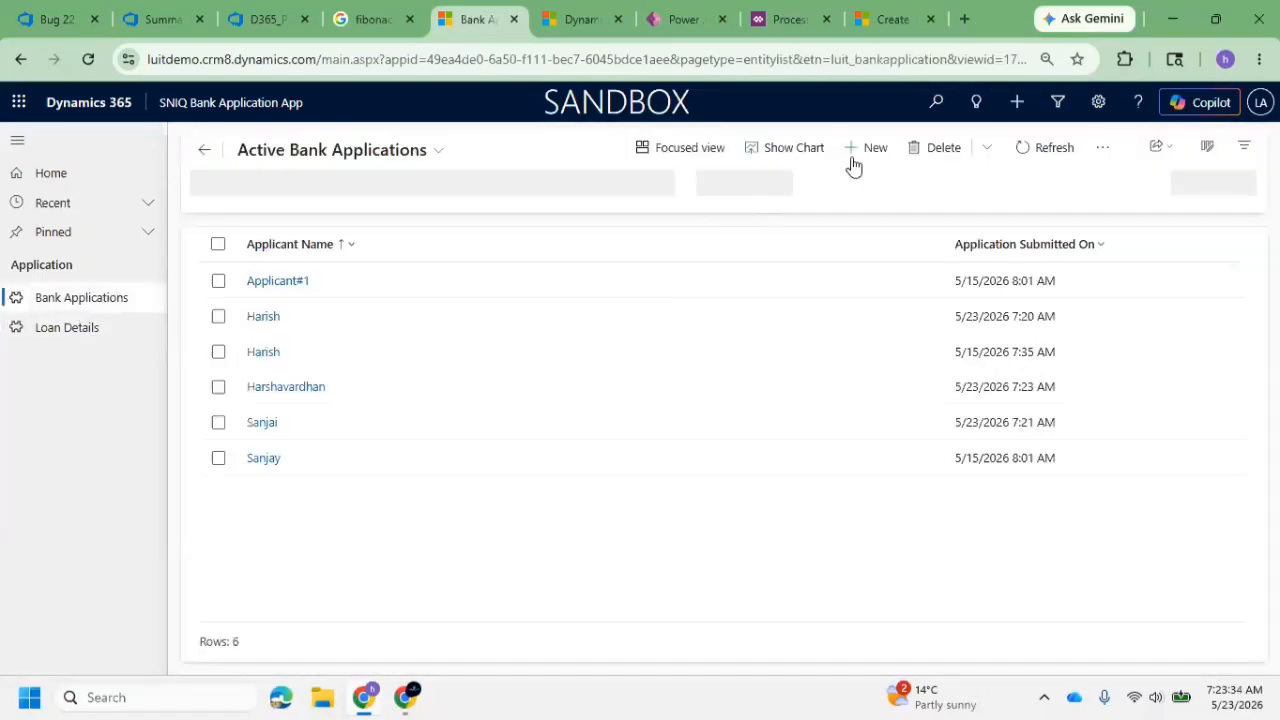
left_click(875, 150)
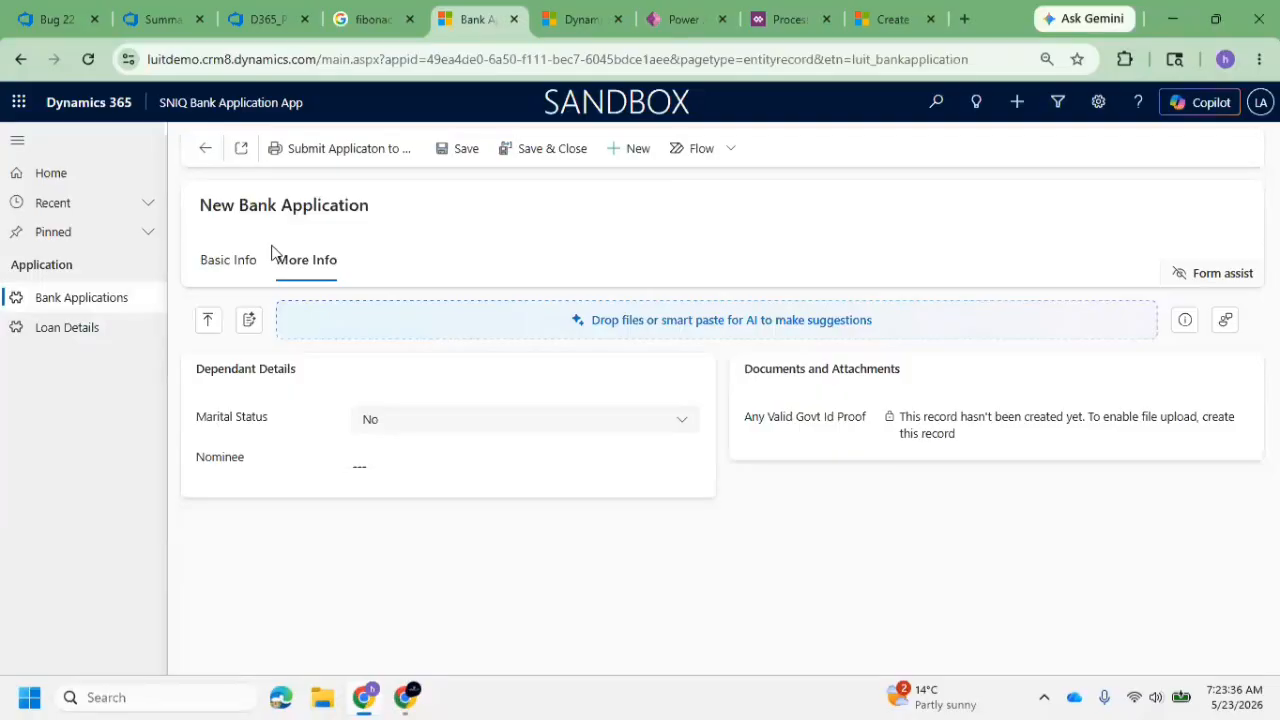
left_click(245, 262)
left_click(437, 386)
type("s")
key("BackSpace")
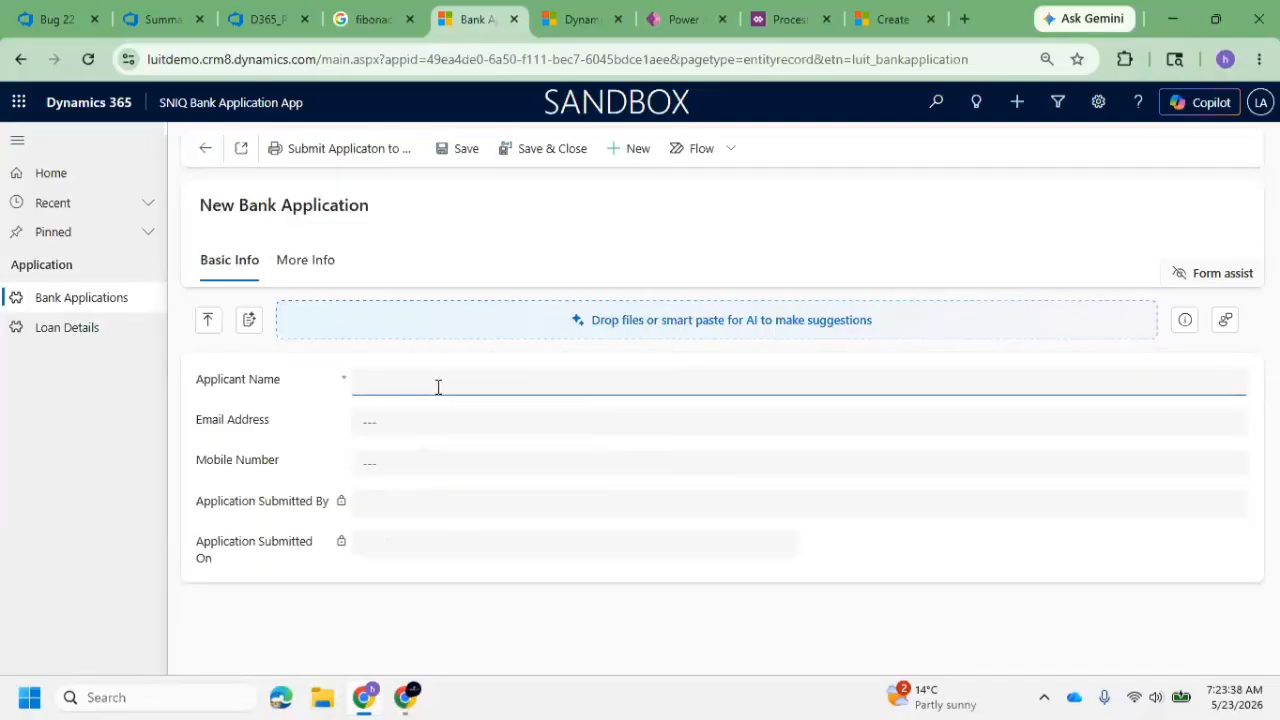
type("Sahoo")
left_click(446, 424)
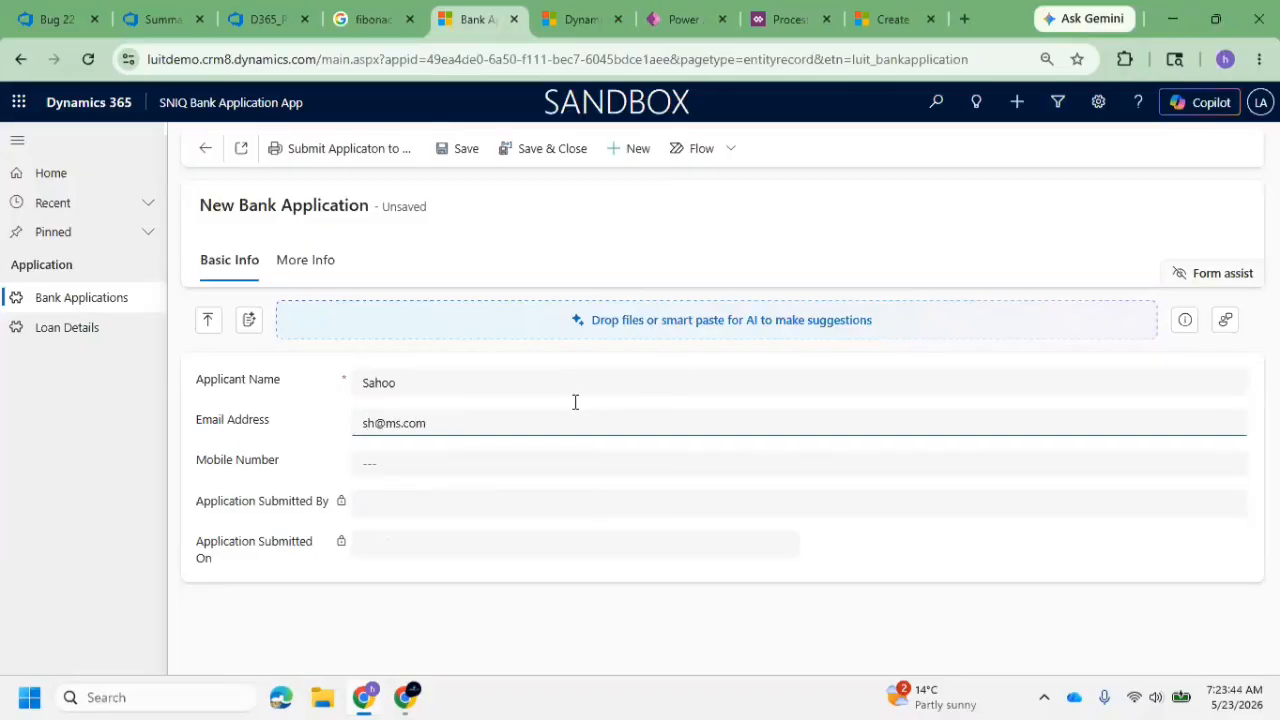
left_click(466, 148)
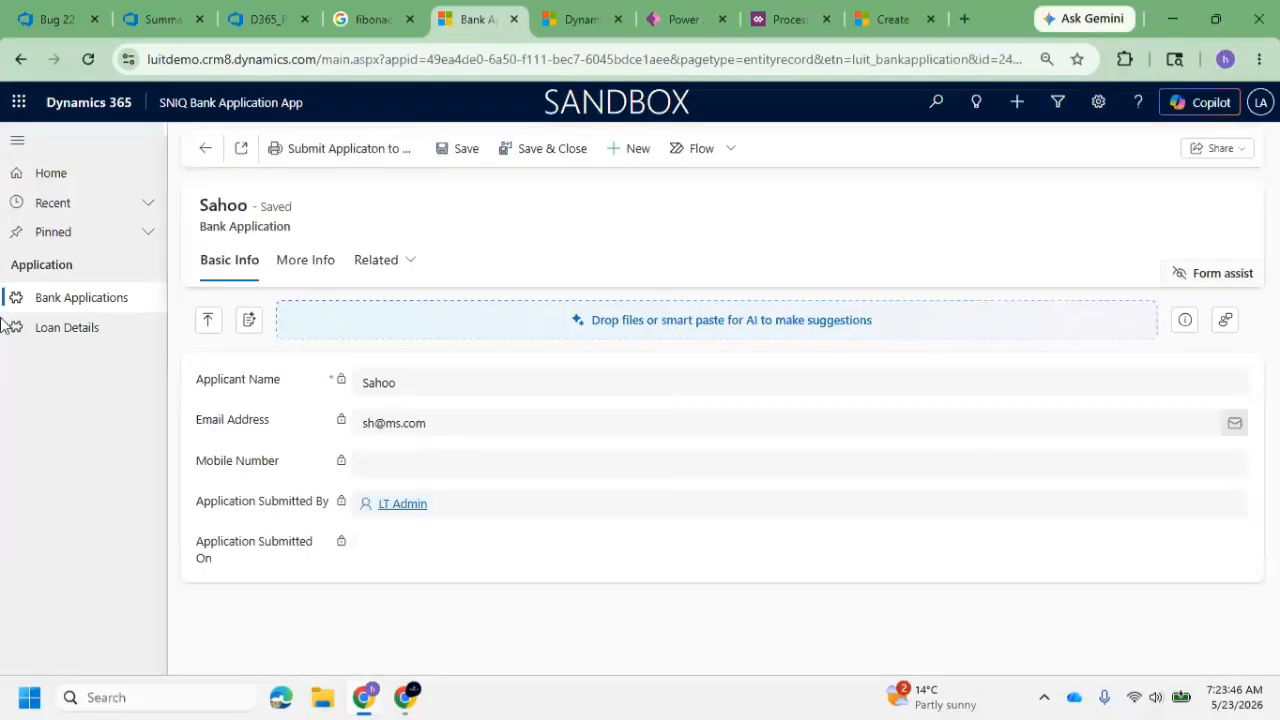
Review the workflow's background run option, and refresh the Active Loan Details list to check for the new applicant's loan record
left_click(83, 328)
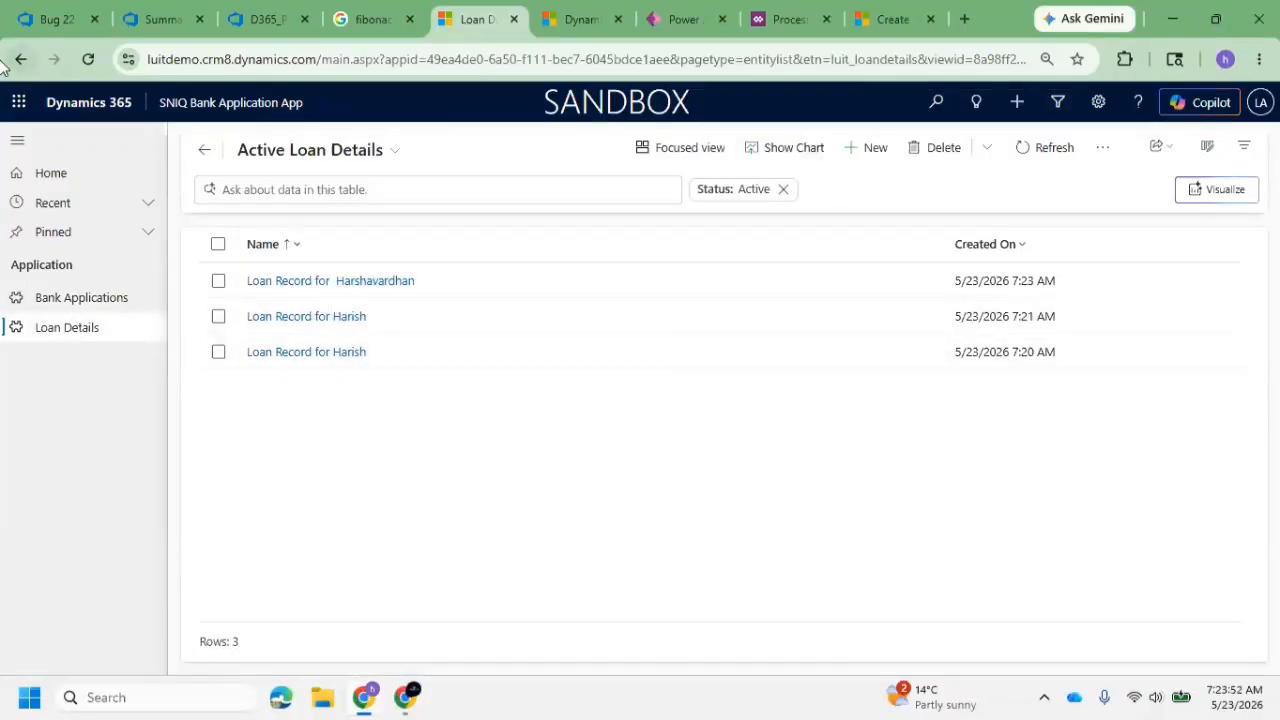
left_click(781, 20)
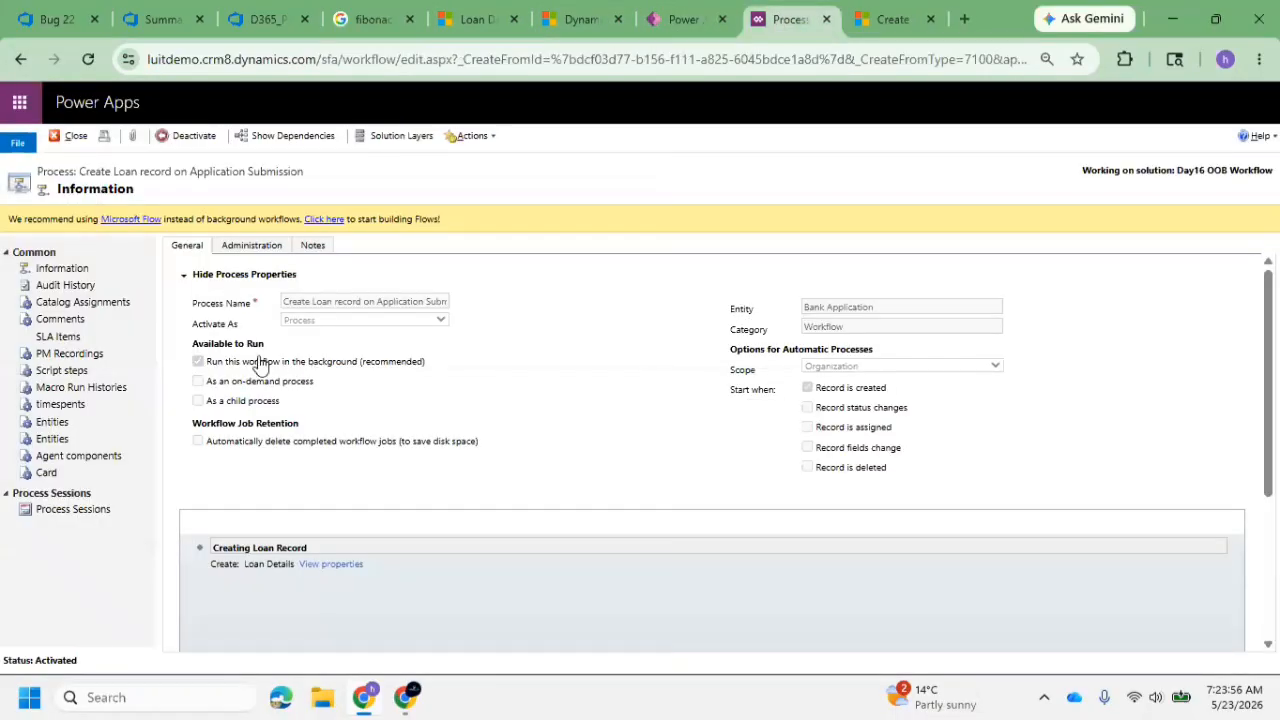
left_click_drag(227, 362, 428, 366)
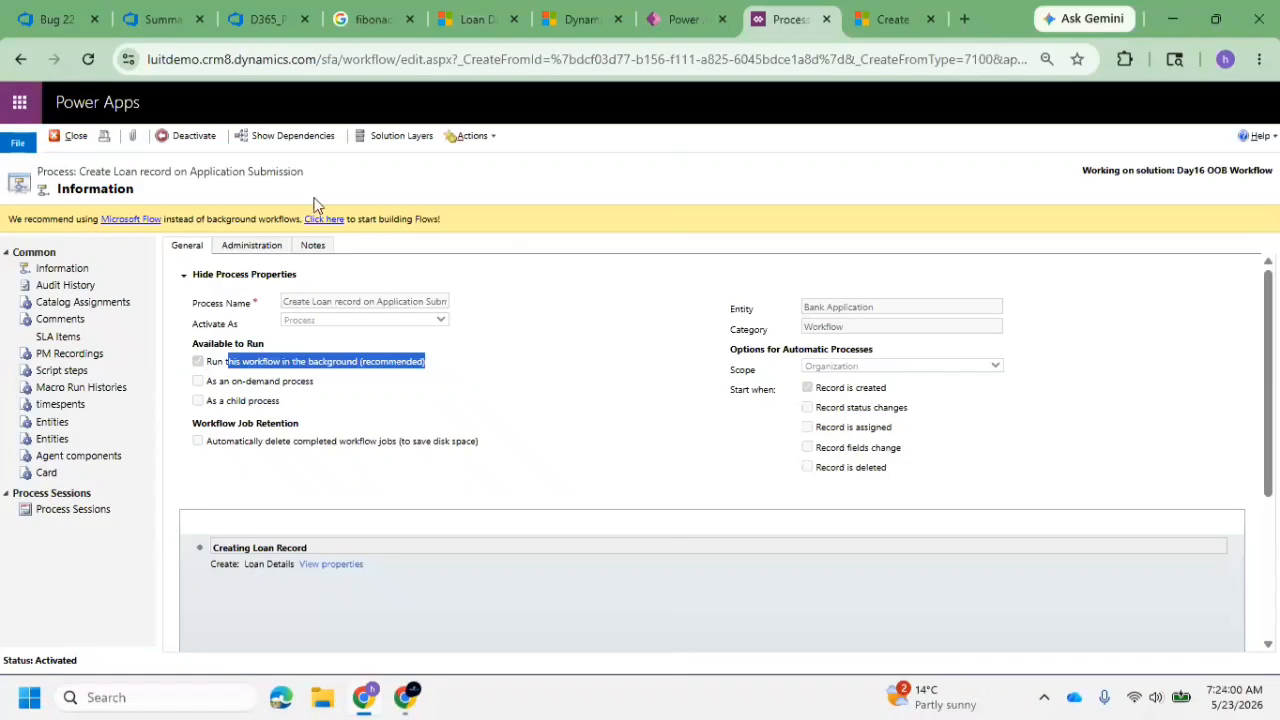
left_click(417, 381)
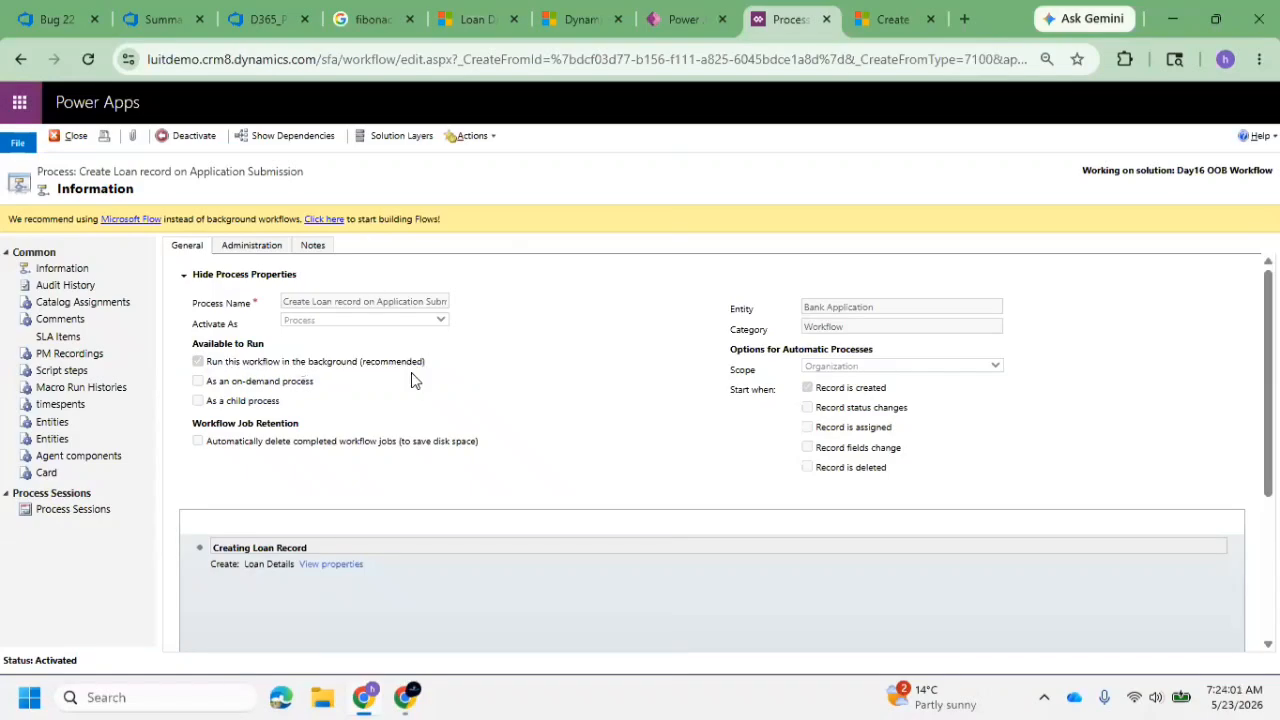
left_click(462, 21)
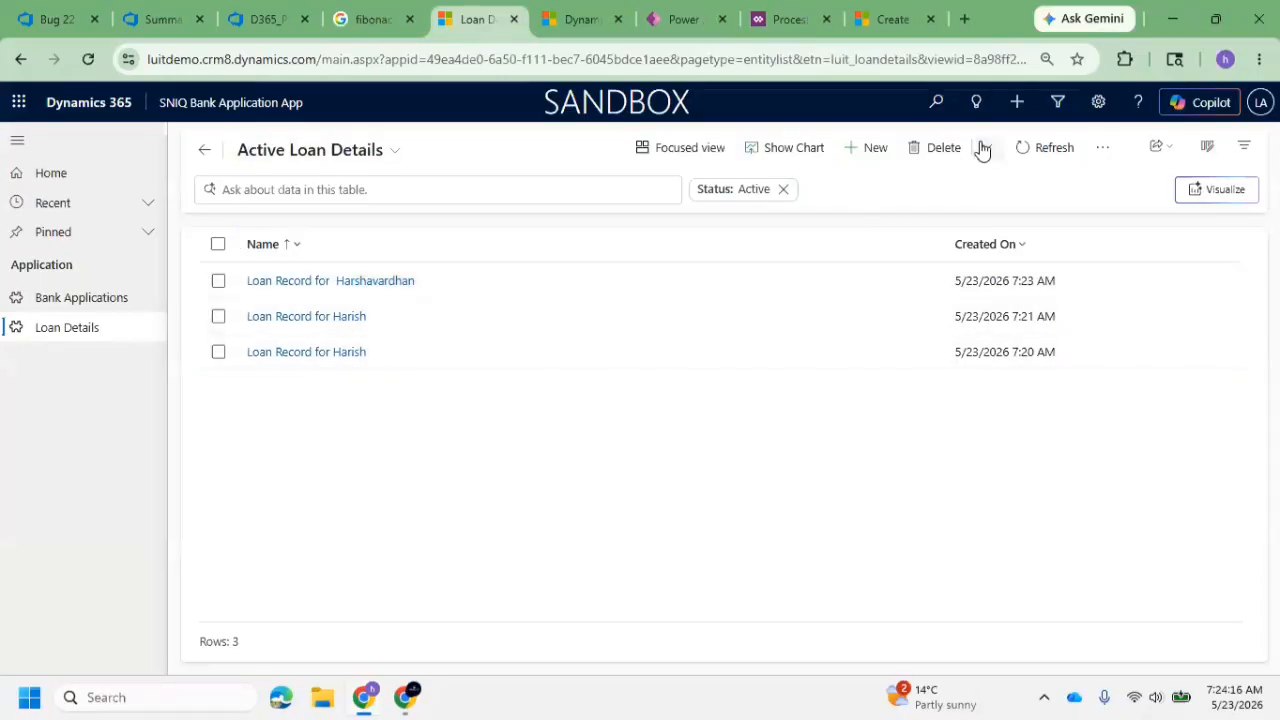
left_click(1026, 156)
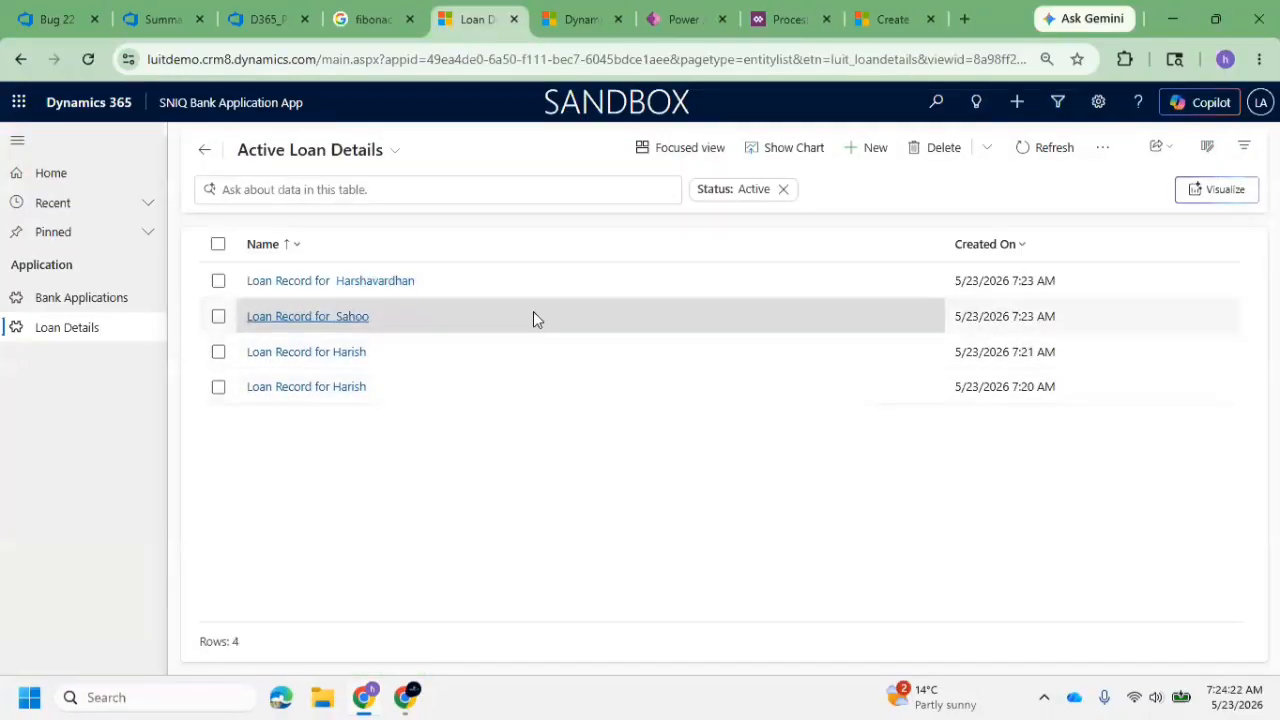
Convert the deactivated Create Loan record on Application Submission process to a real-time workflow and activate it again
left_click(788, 19)
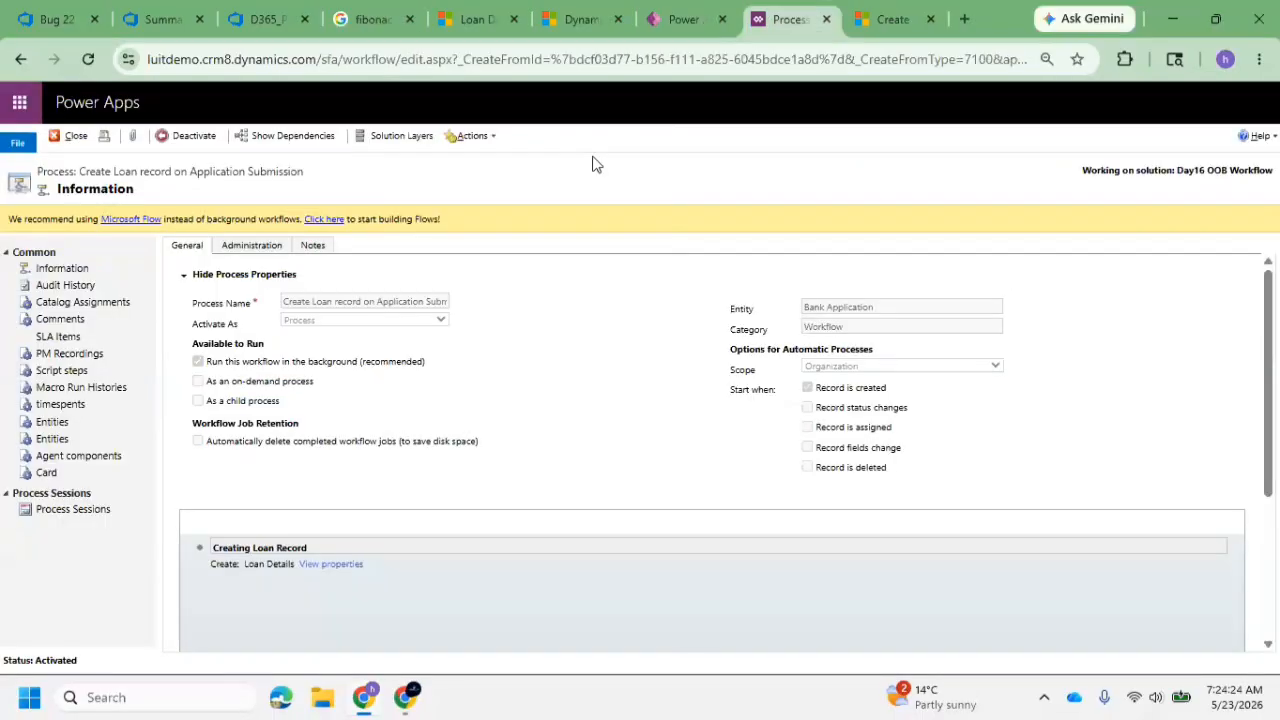
left_click(188, 135)
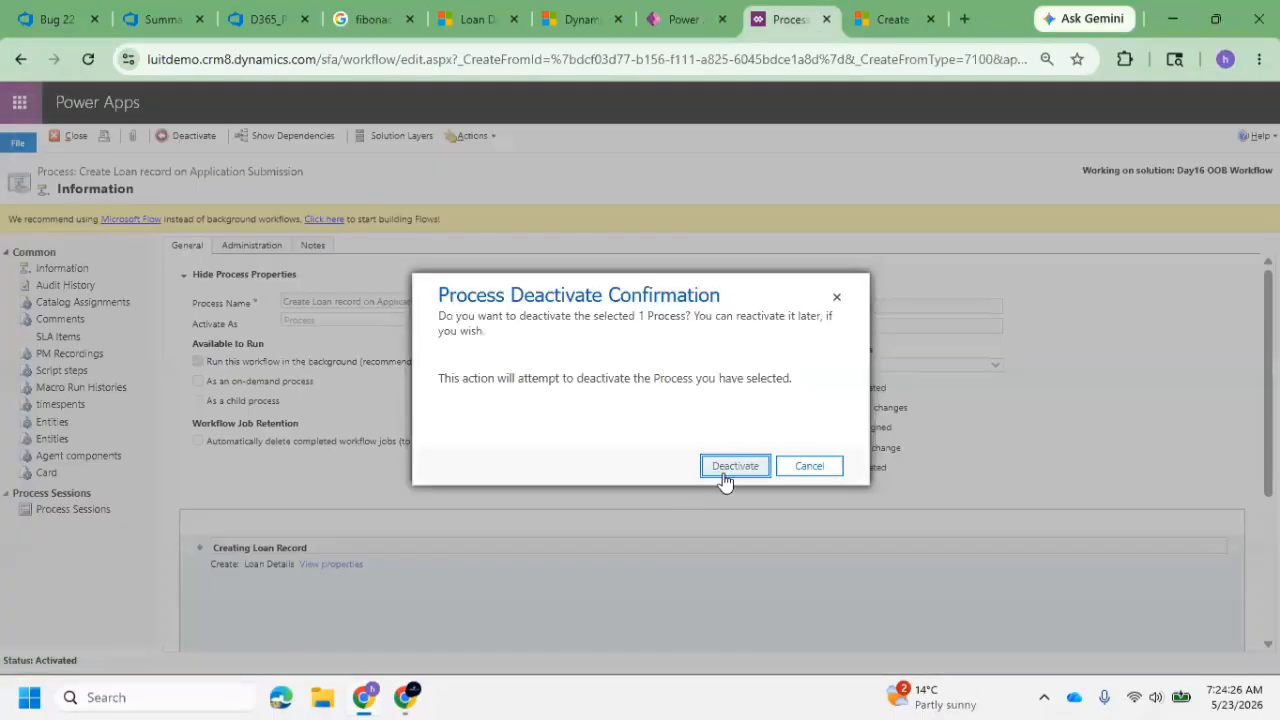
left_click(735, 466)
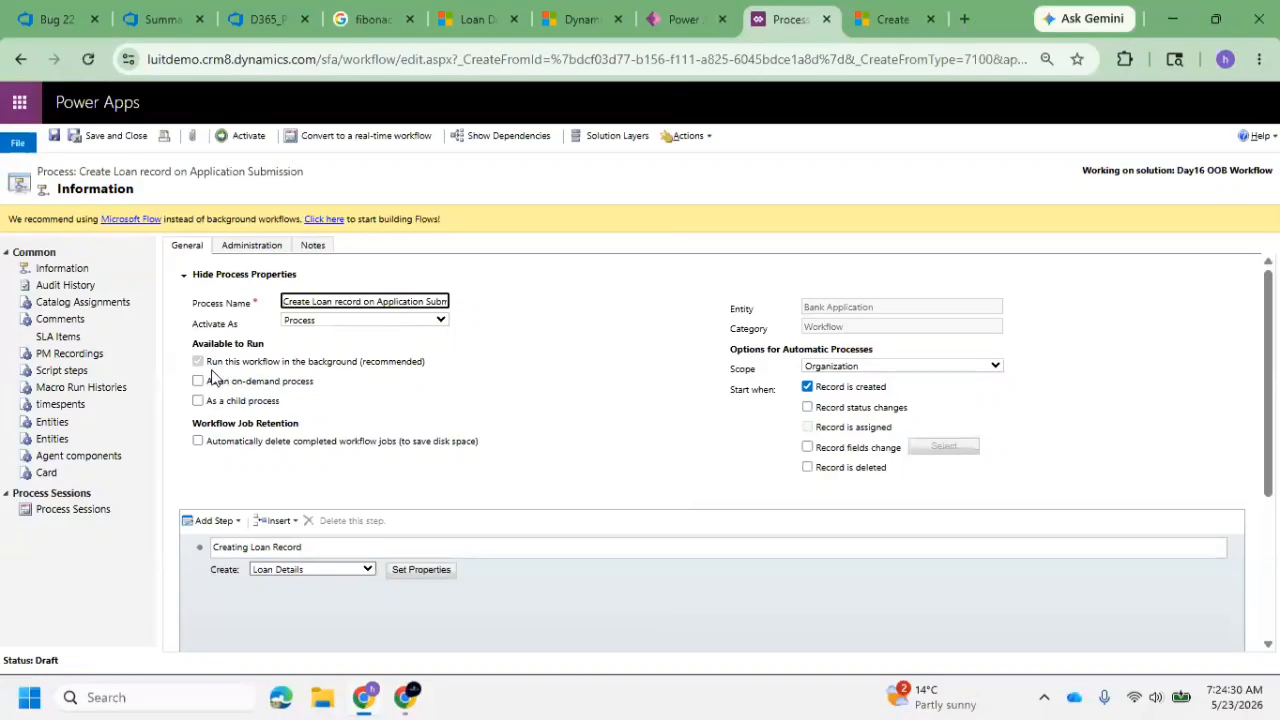
left_click(363, 137)
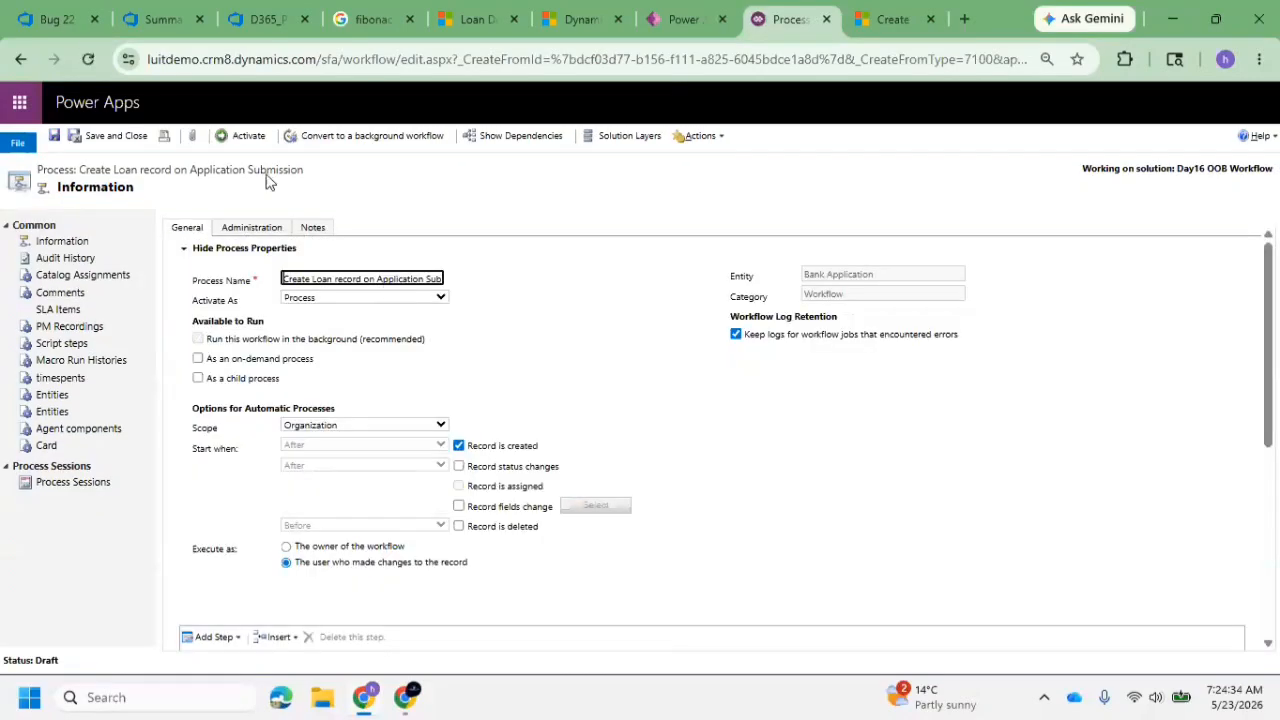
left_click(245, 140)
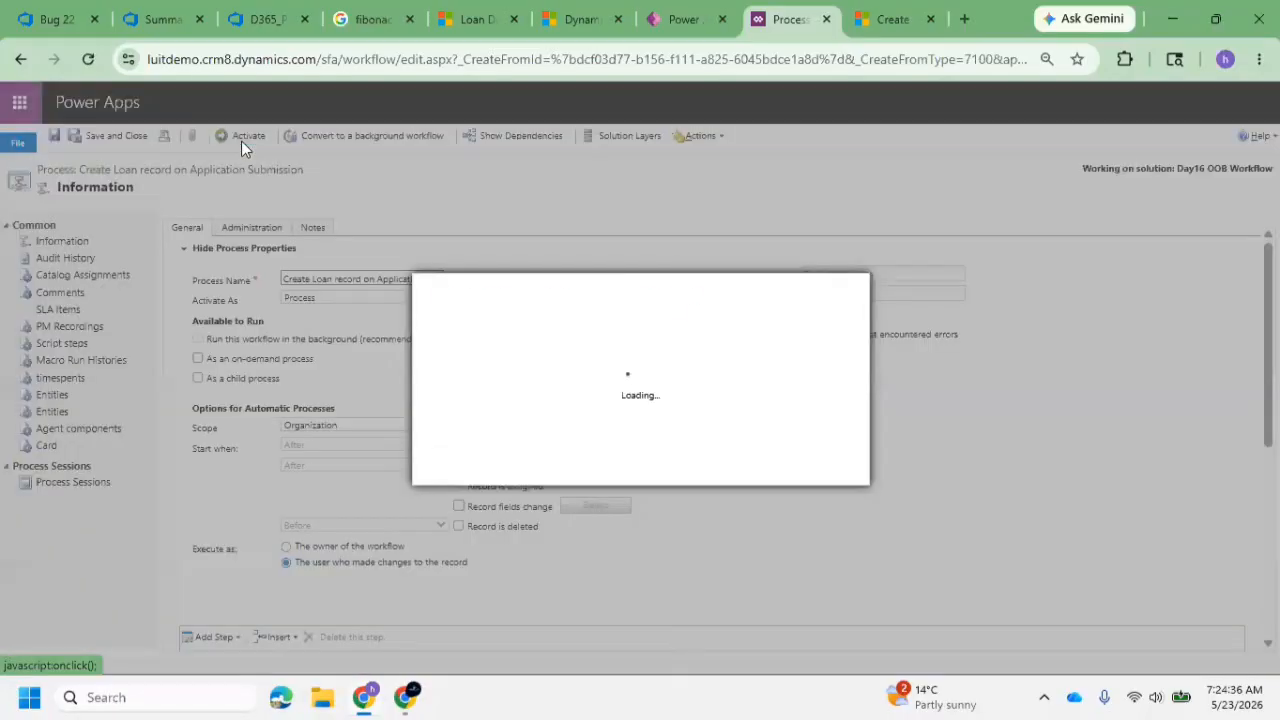
left_click(745, 472)
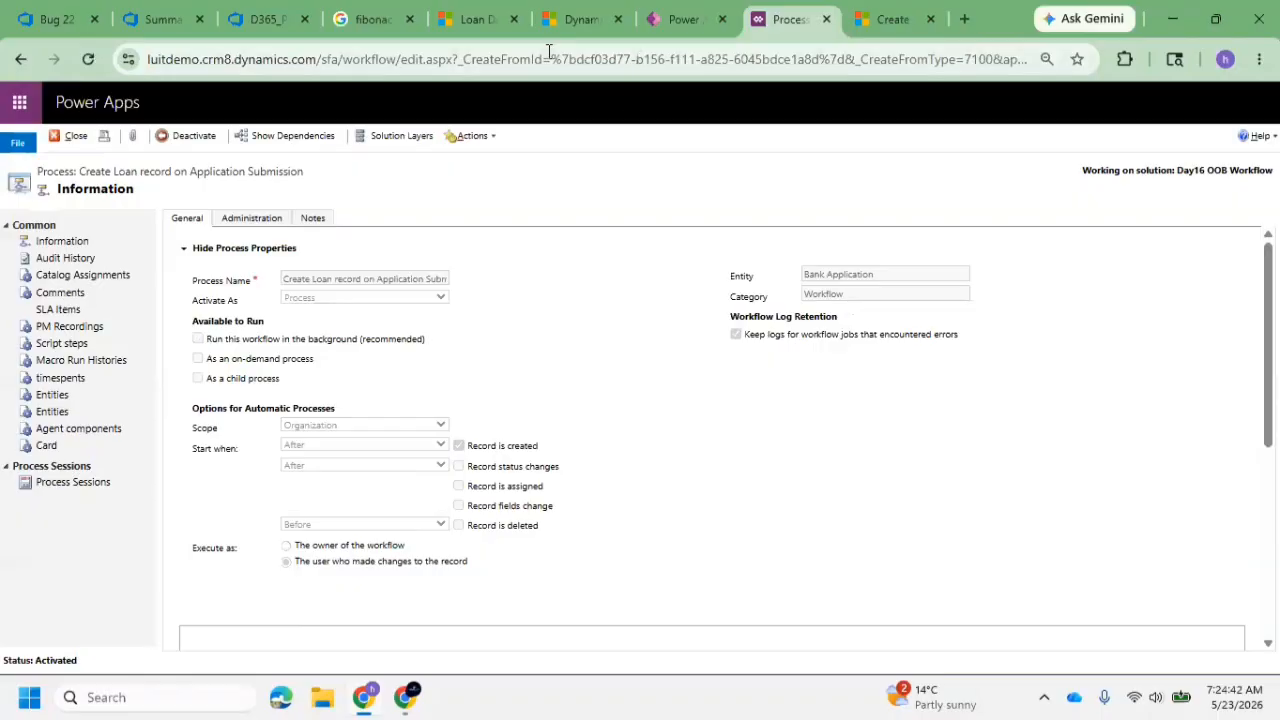
Save a new bank application containing only an applicant name, and check the Active Loan Details list for its loan record
left_click(478, 19)
left_click(45, 297)
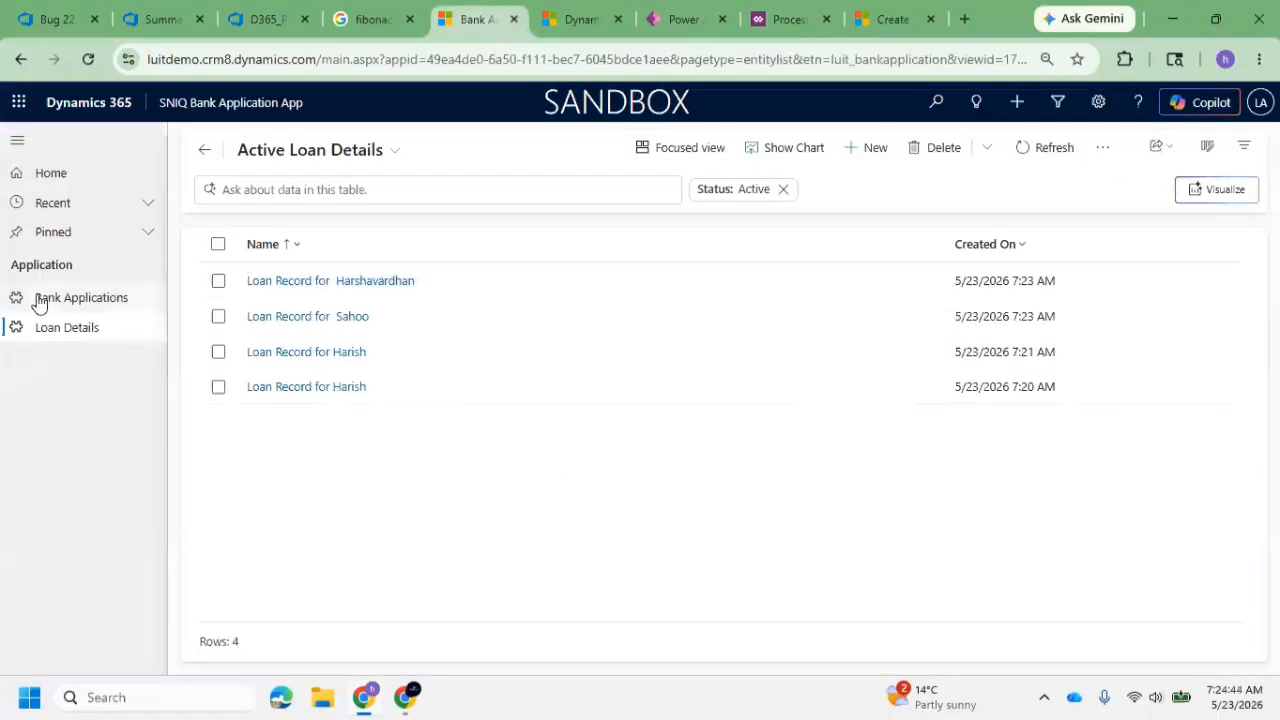
left_click(866, 150)
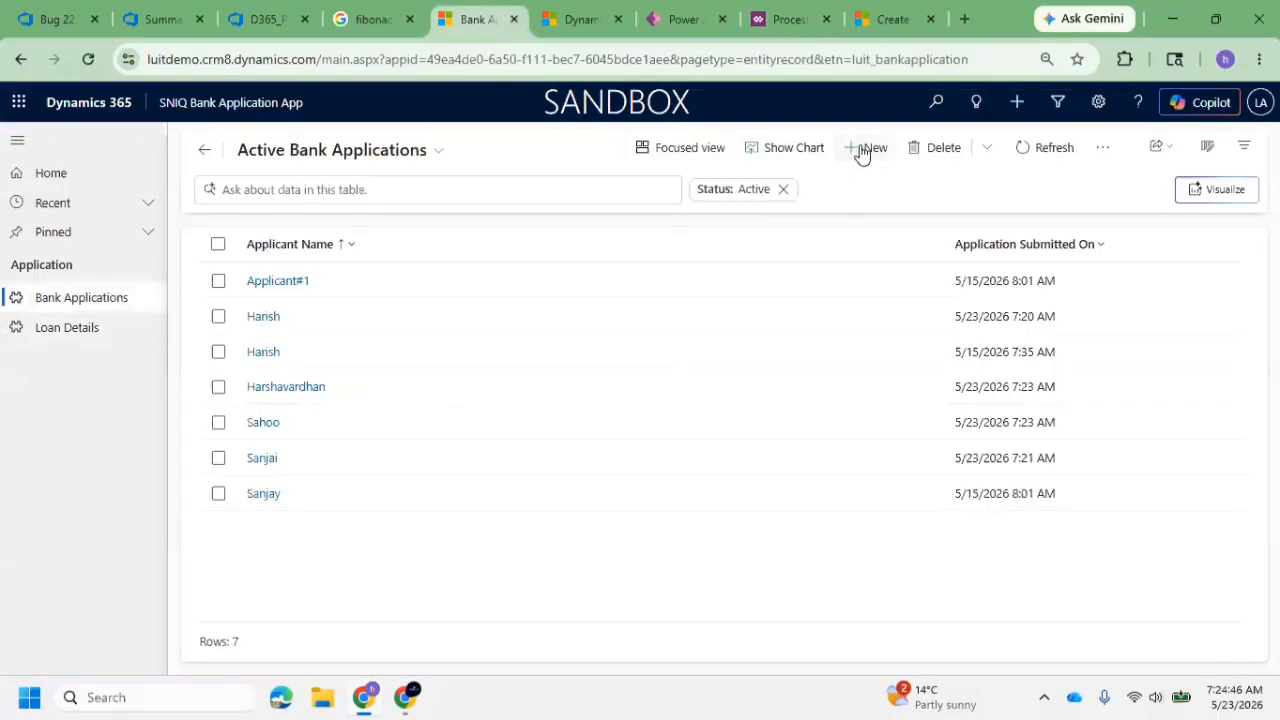
left_click(230, 272)
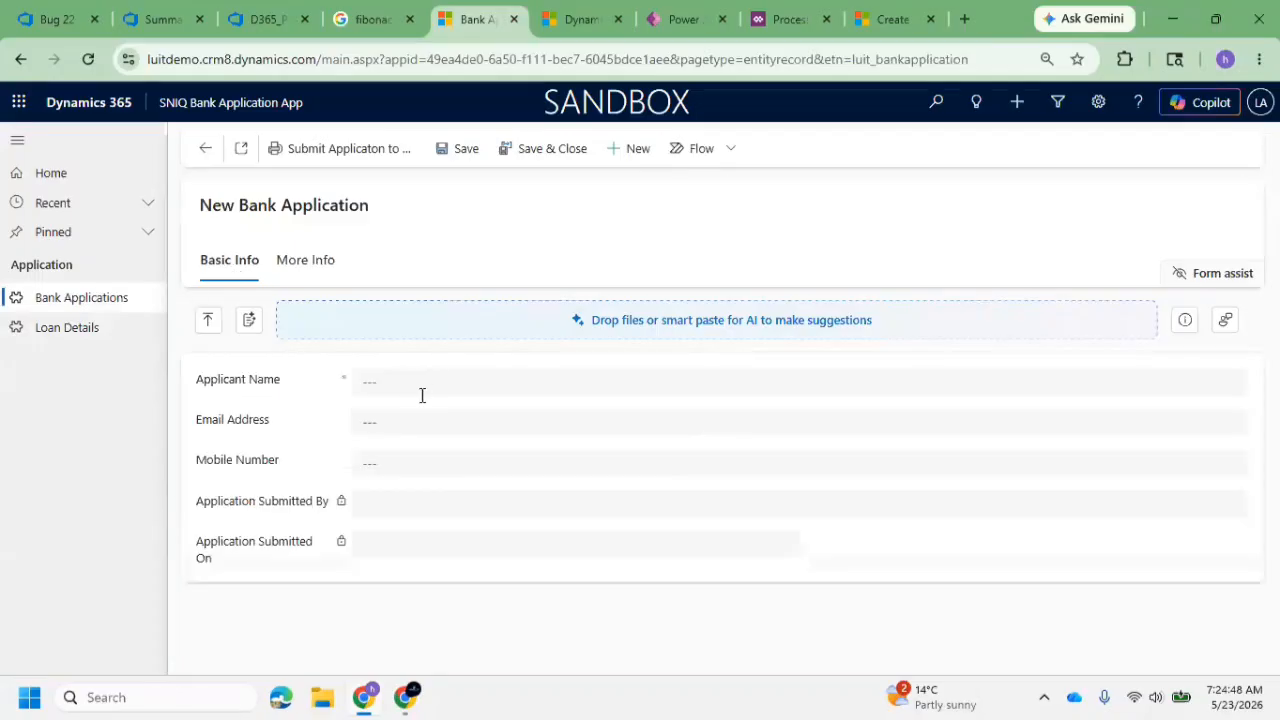
left_click(419, 390)
type("N")
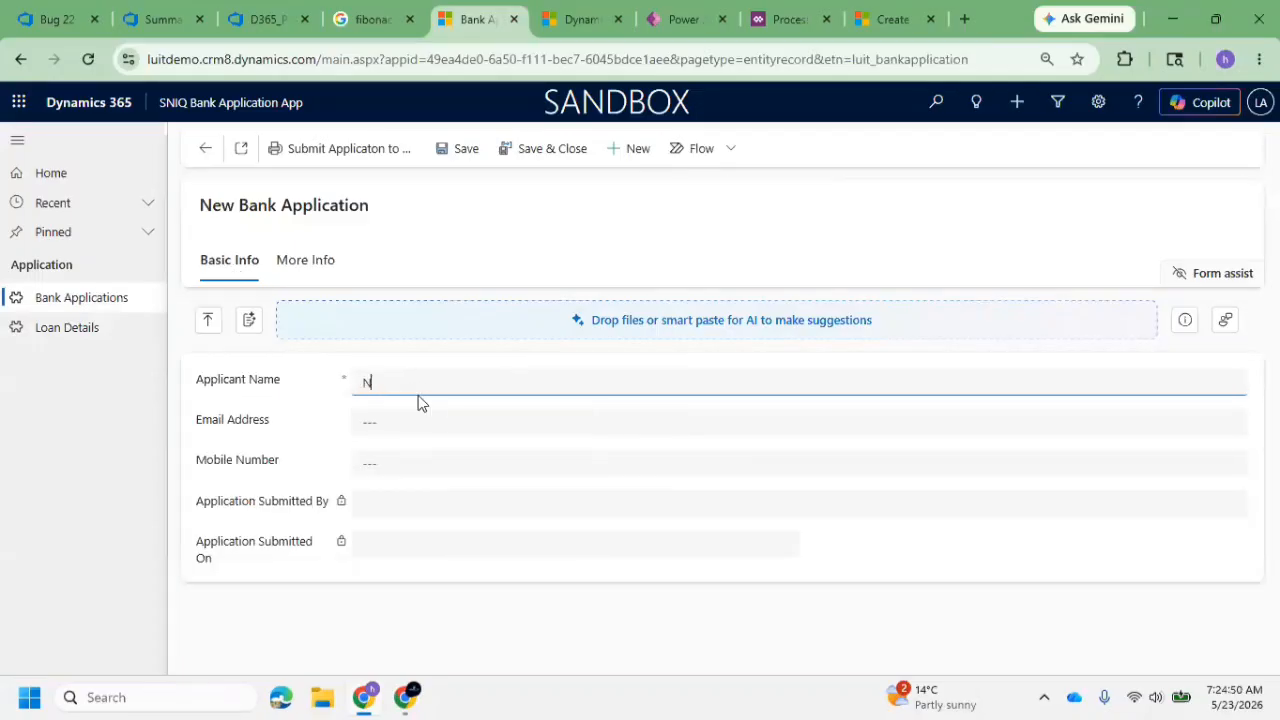
type("ag")
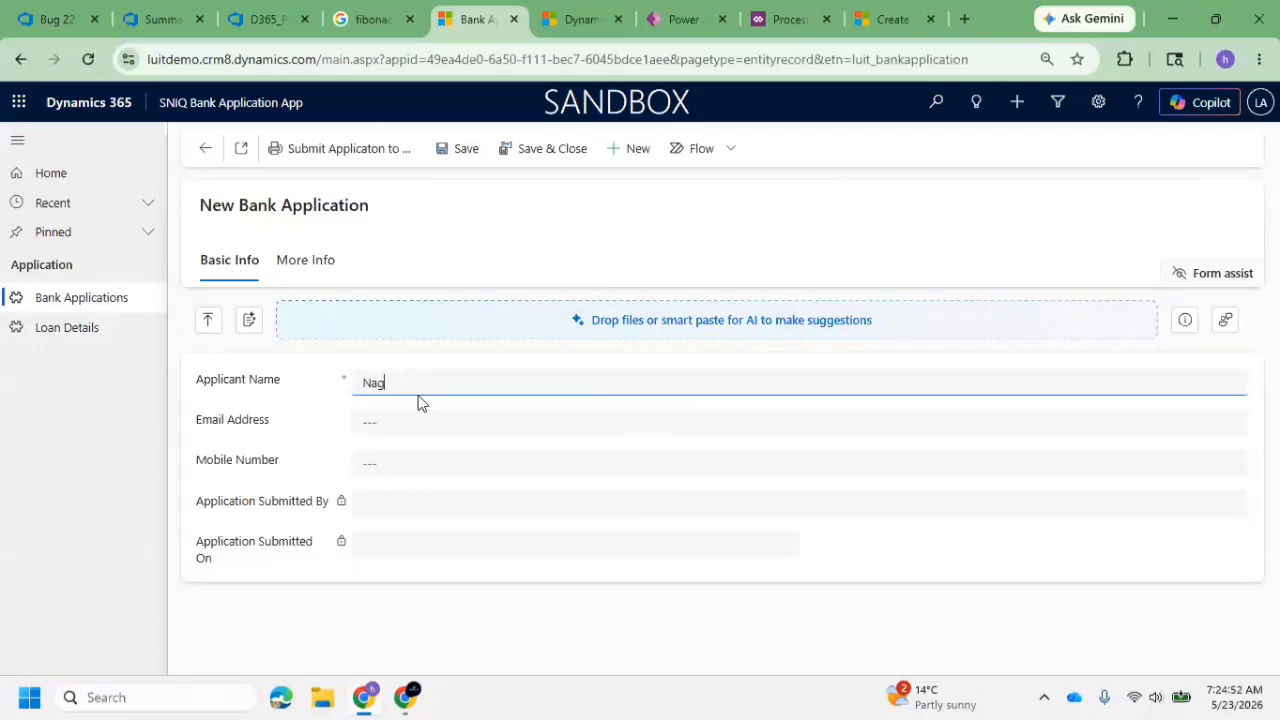
left_click(458, 149)
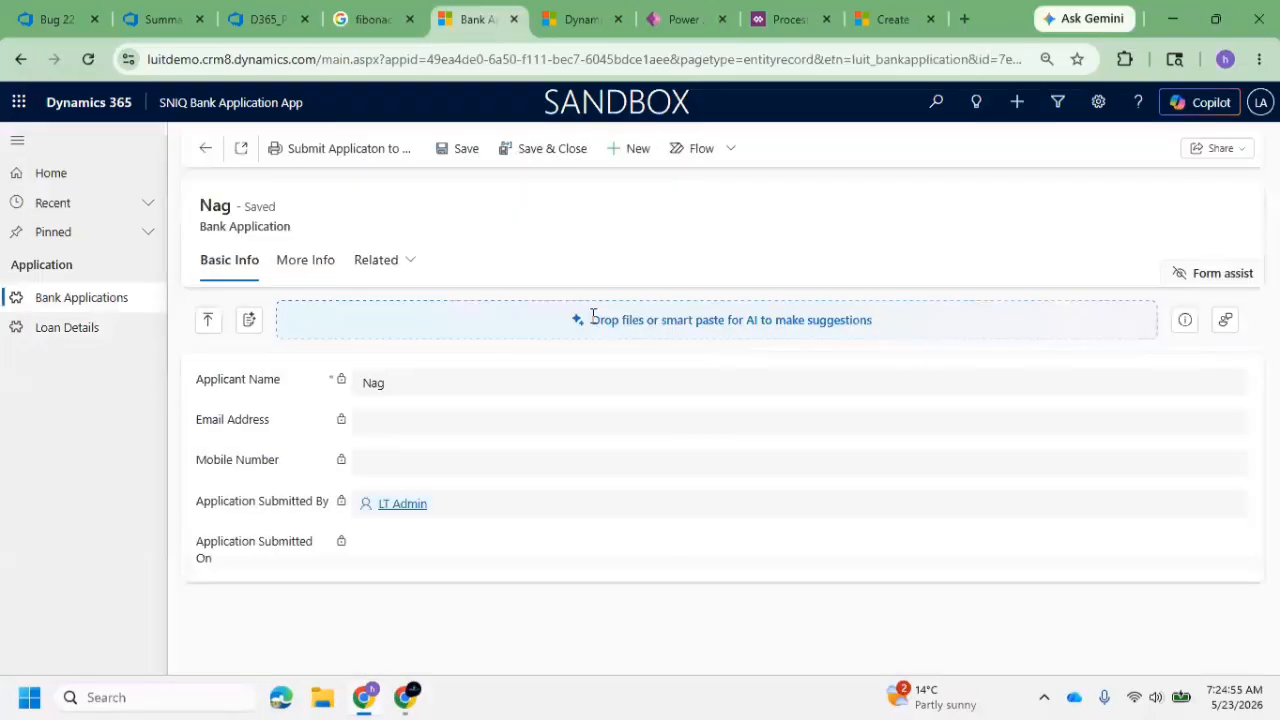
left_click(68, 329)
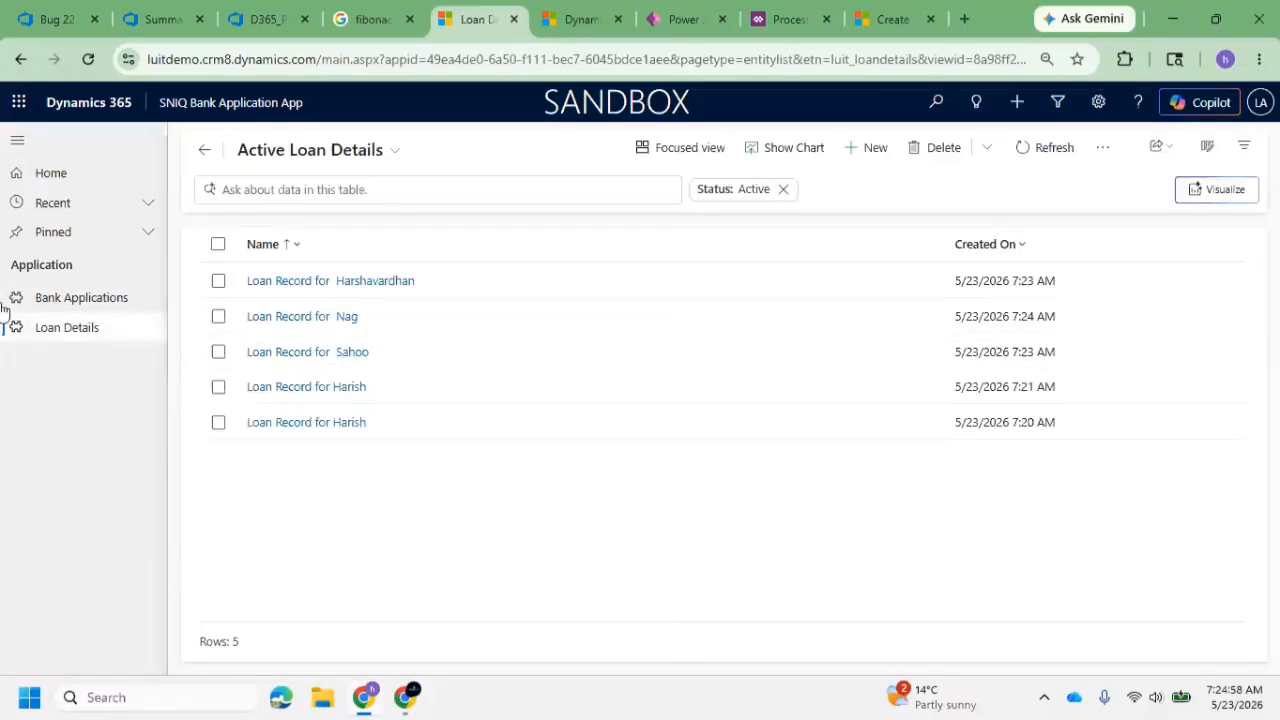
Repeat the real-time workflow test with another applicant's name, saving the bank application and checking Active Loan Details
left_click(62, 302)
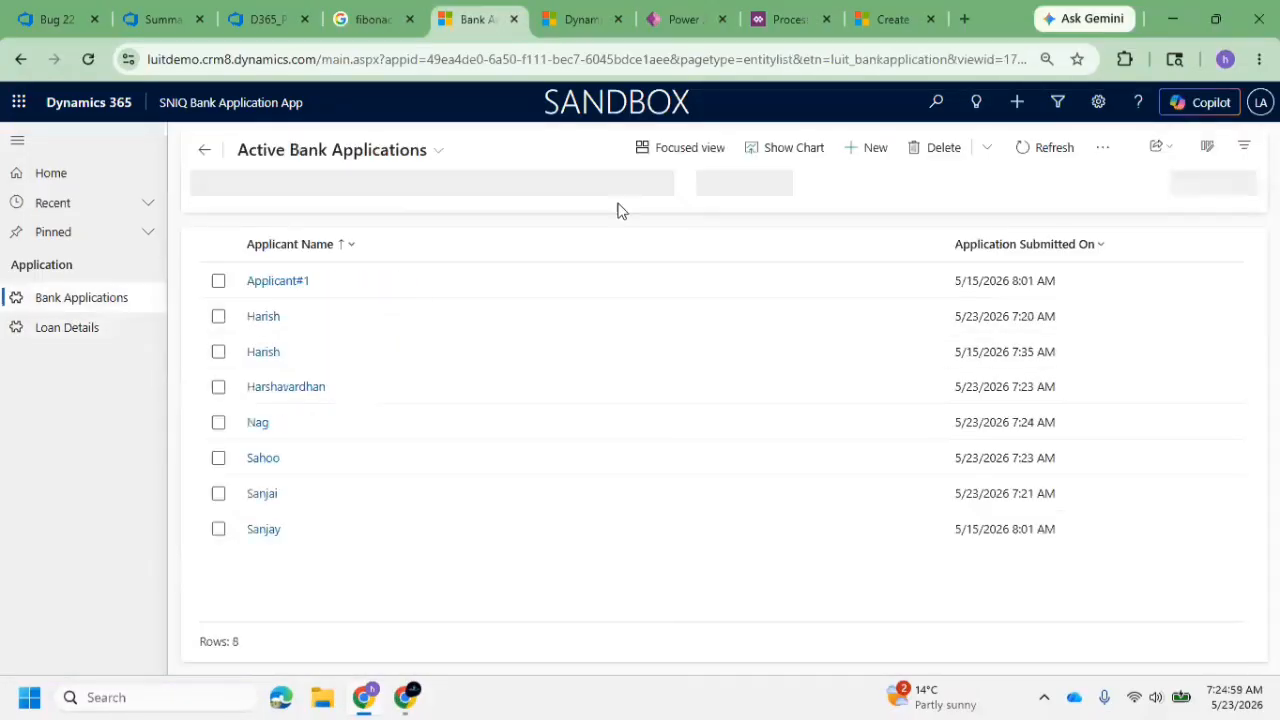
left_click(872, 149)
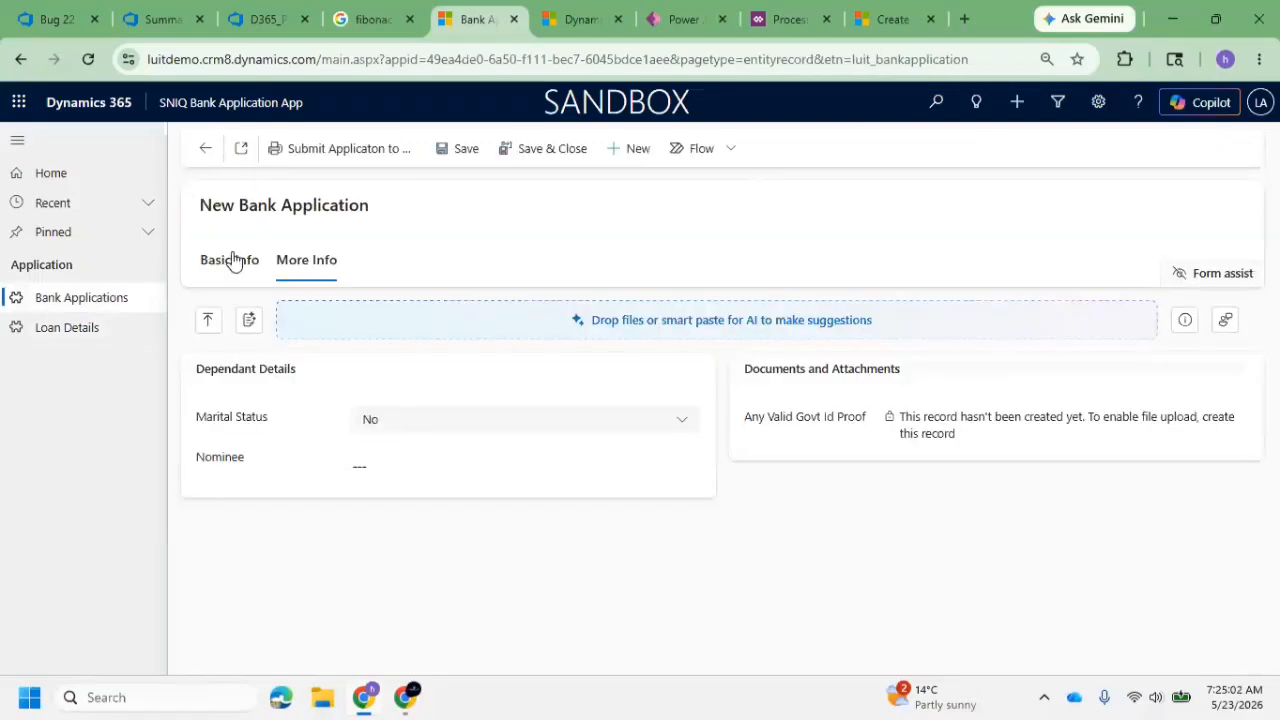
left_click(230, 259)
left_click(380, 382)
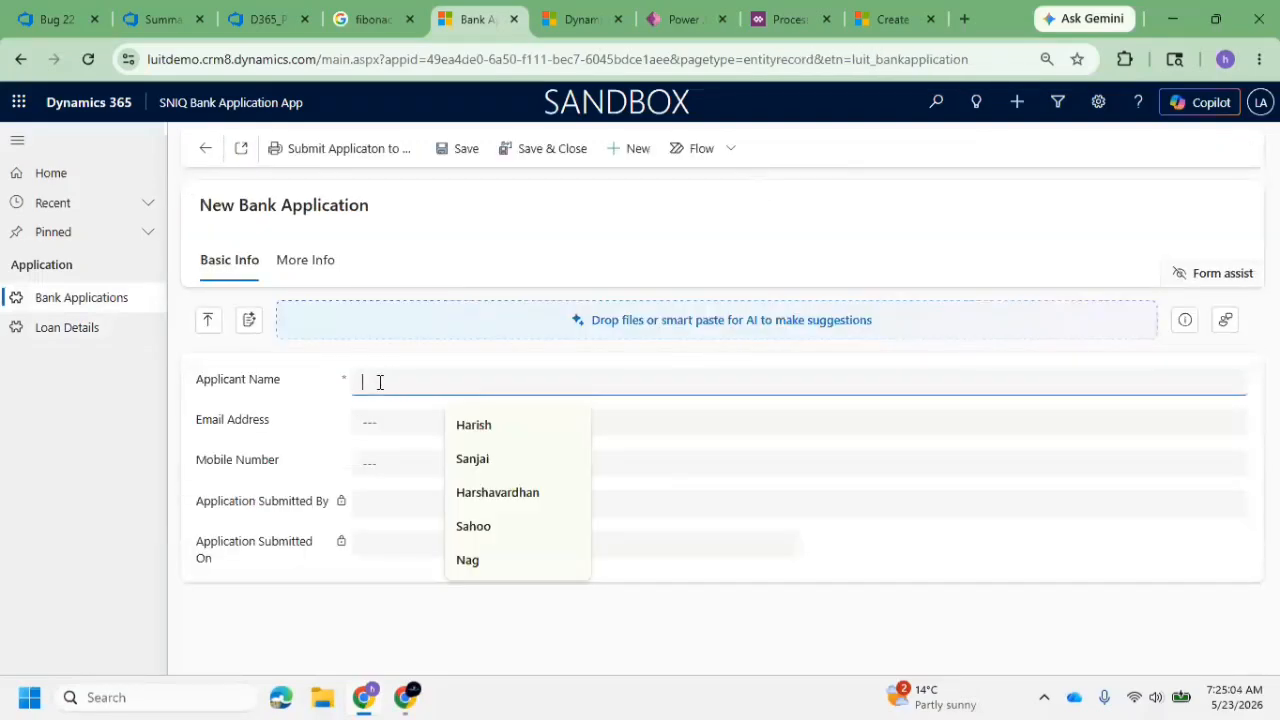
type("Peddi")
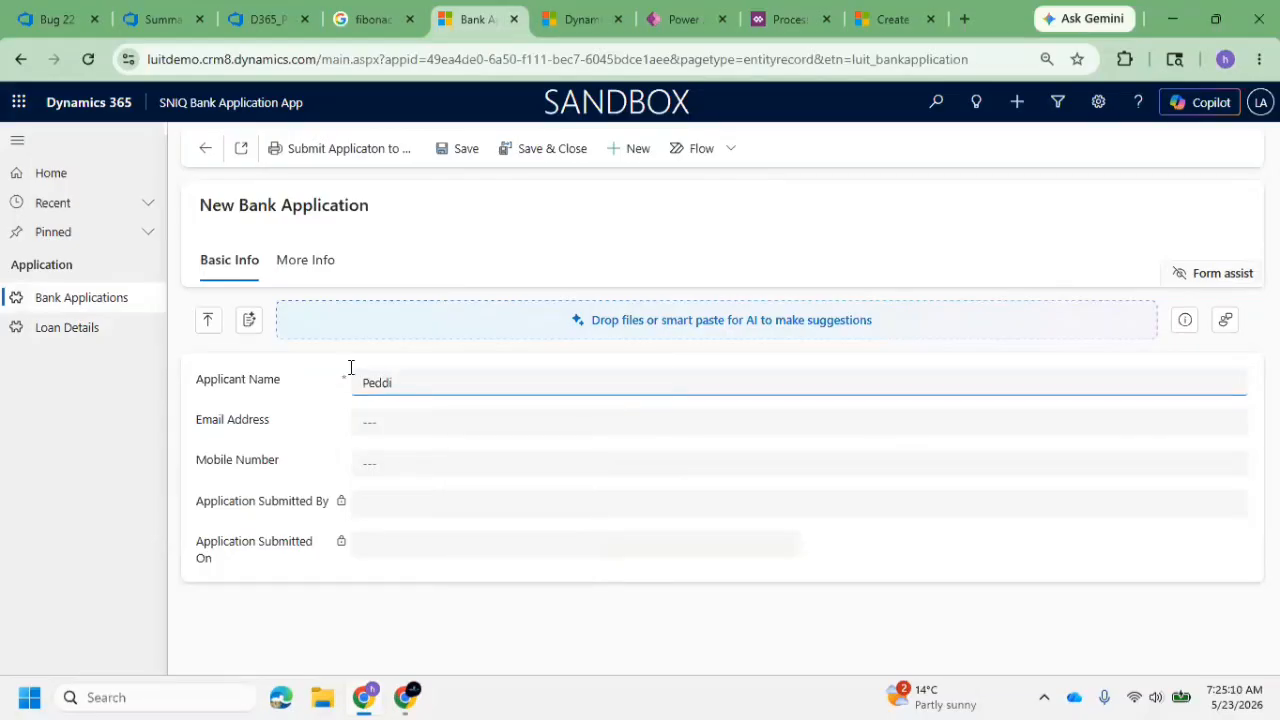
left_click(446, 148)
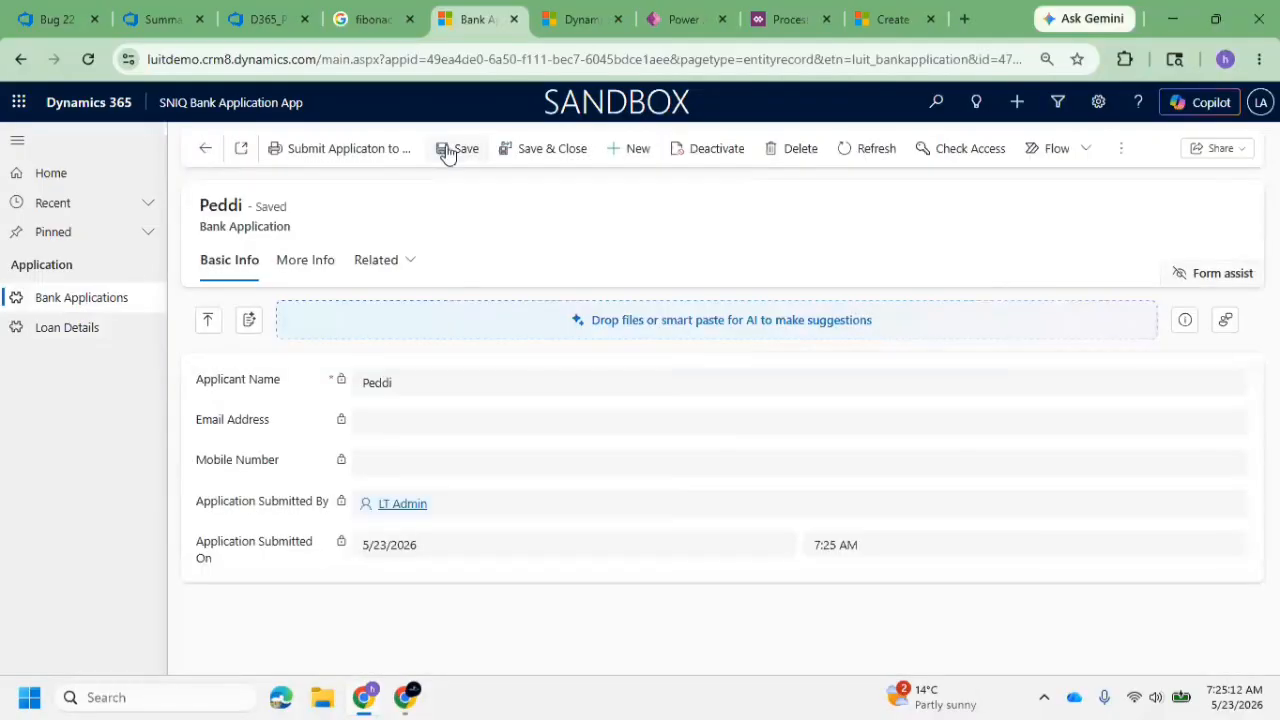
left_click(80, 328)
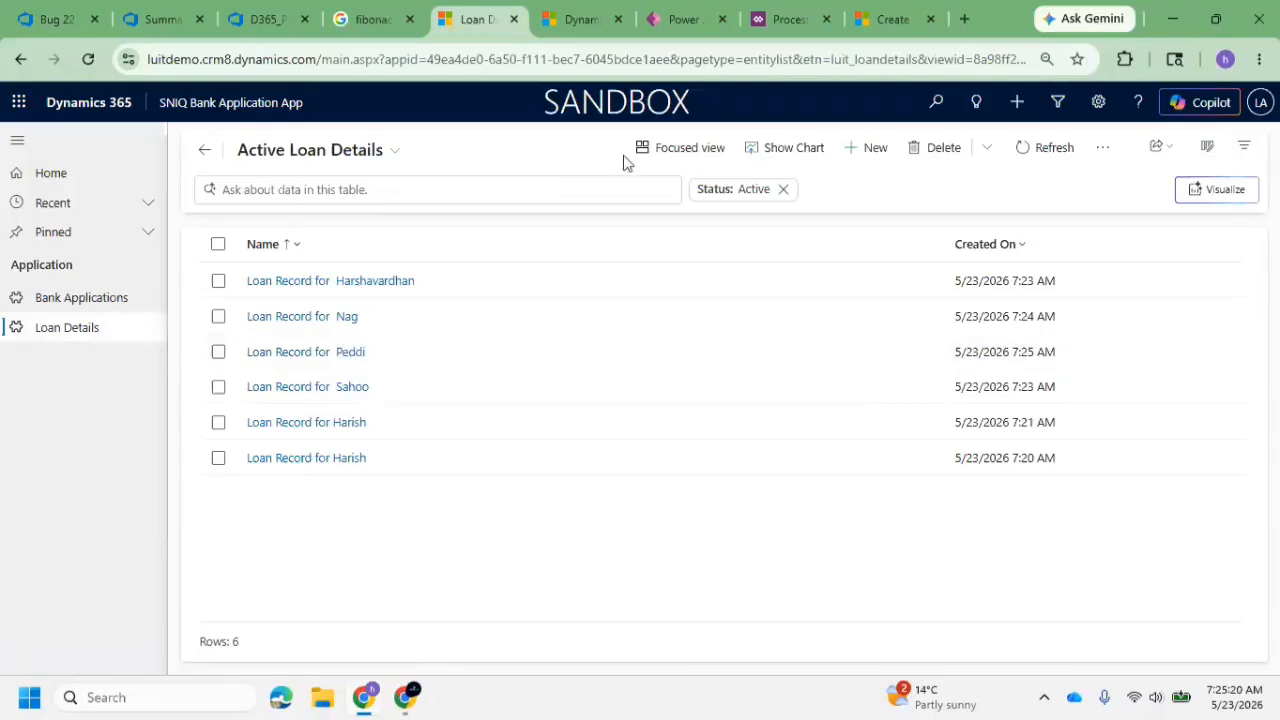
Deactivate the real-time Create Loan record on Application Submission workflow
left_click(783, 20)
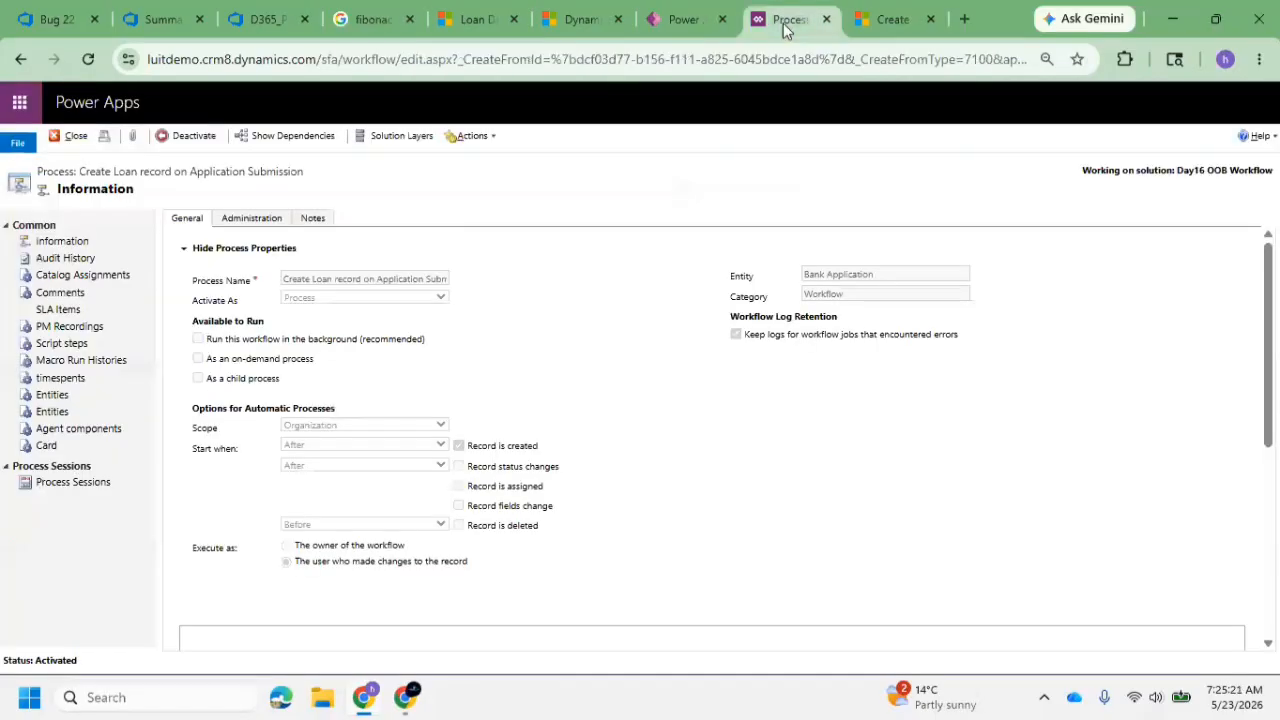
left_click(193, 135)
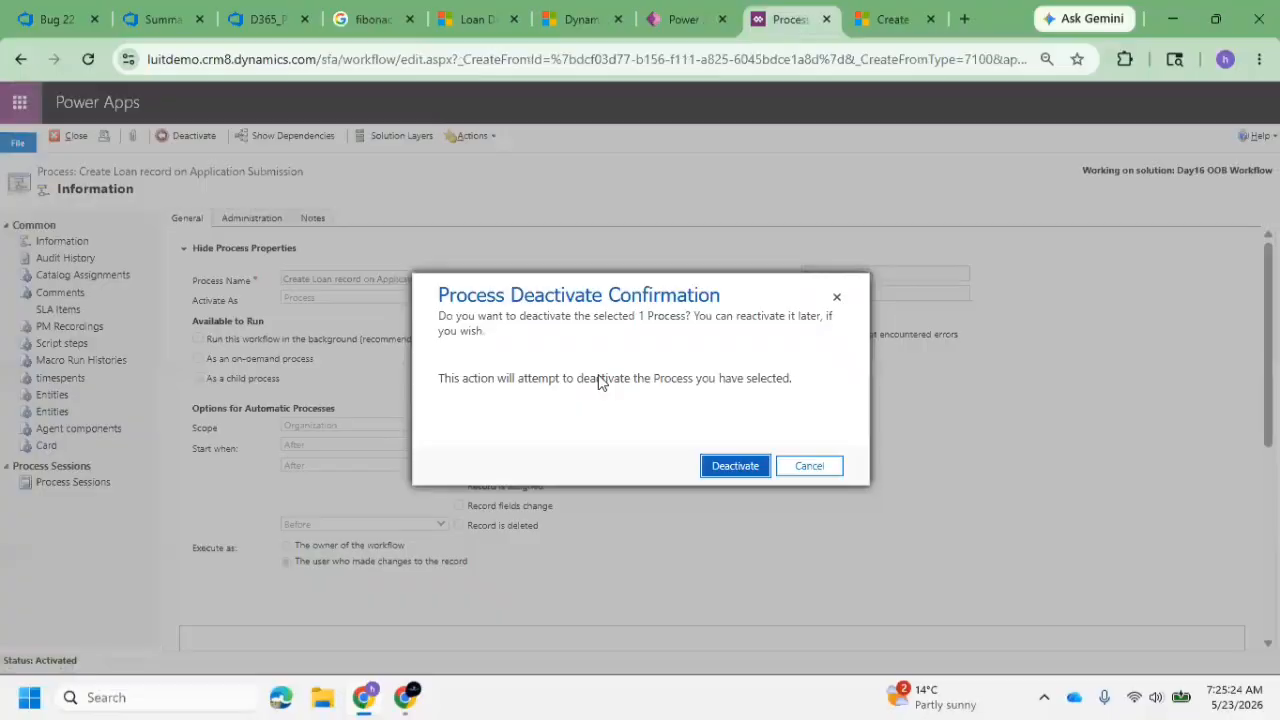
left_click(745, 465)
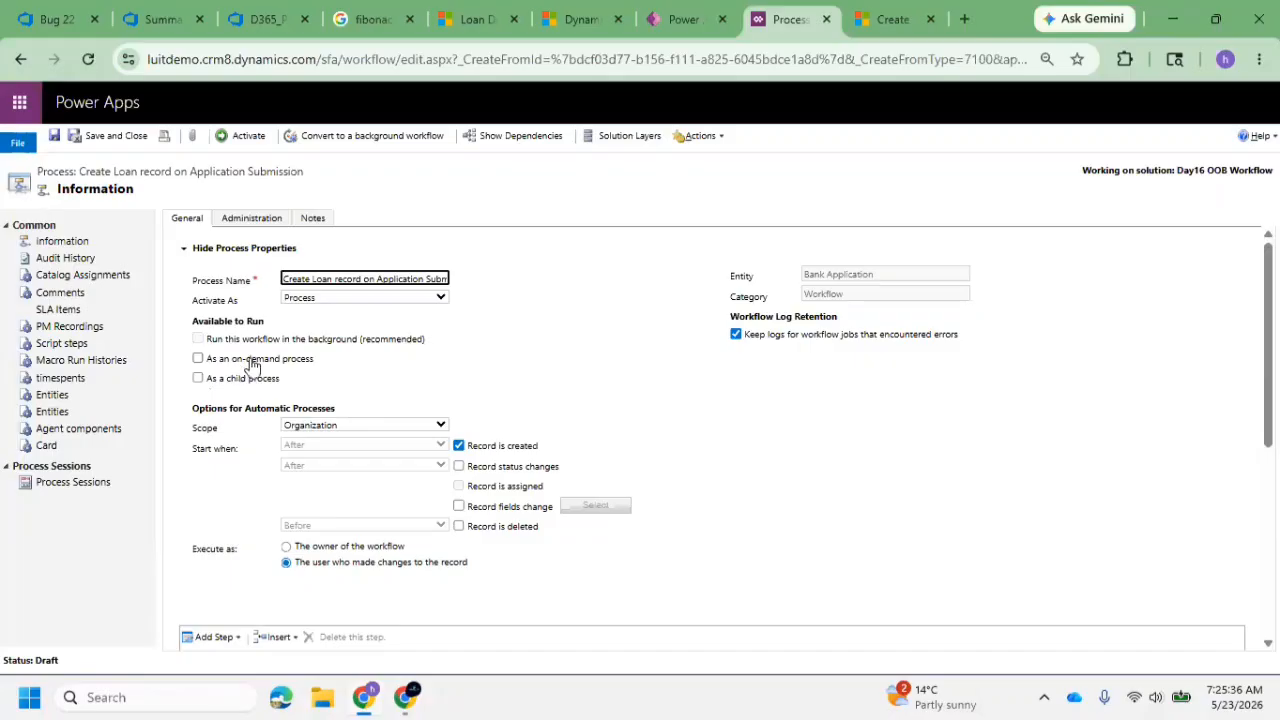
Return to the SNIQ Bank Application App and open the Active Bank Applications list
left_click(680, 30)
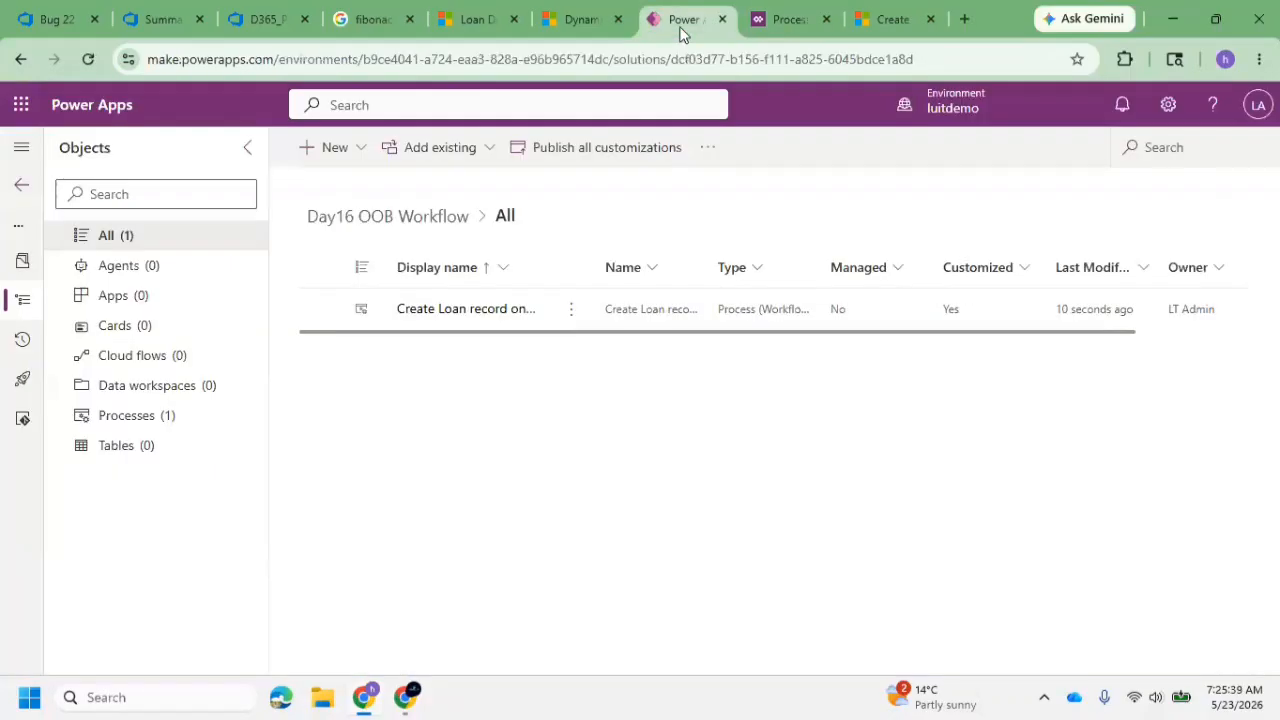
left_click(485, 22)
left_click(60, 306)
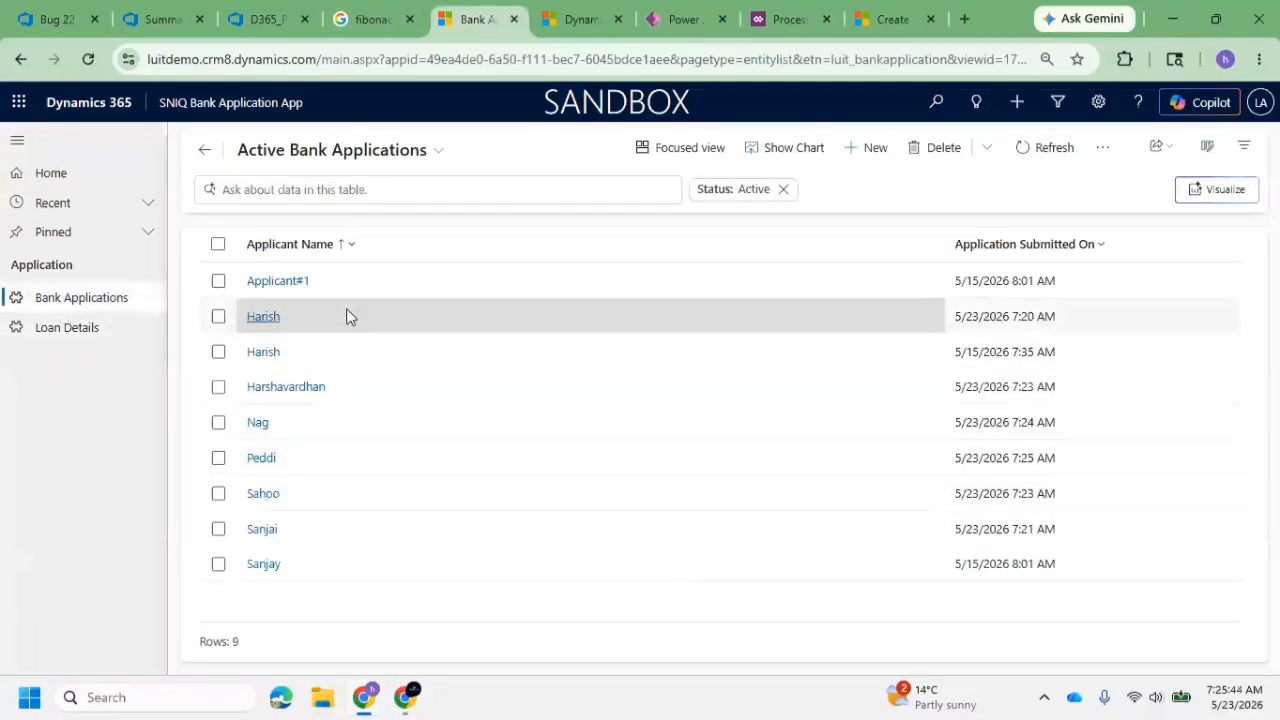
Sort the Active Bank Applications list by Application Submitted On, from newer to older
left_click(1062, 245)
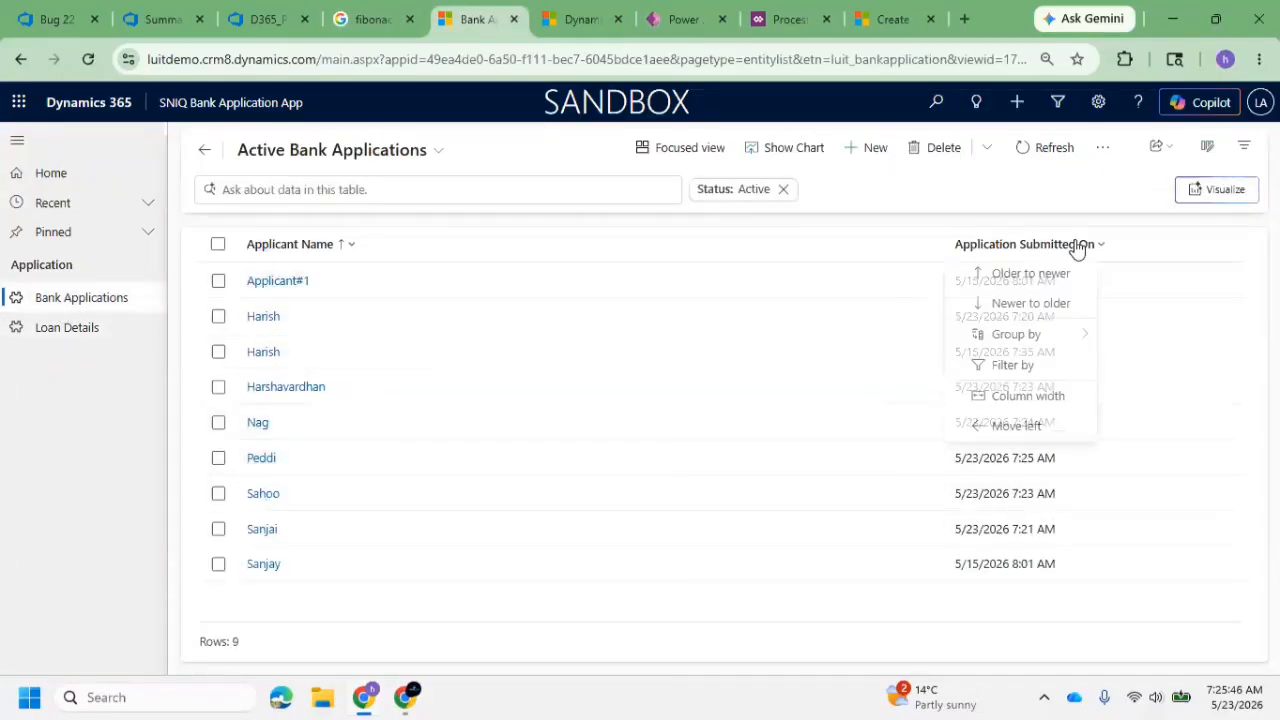
left_click(1030, 307)
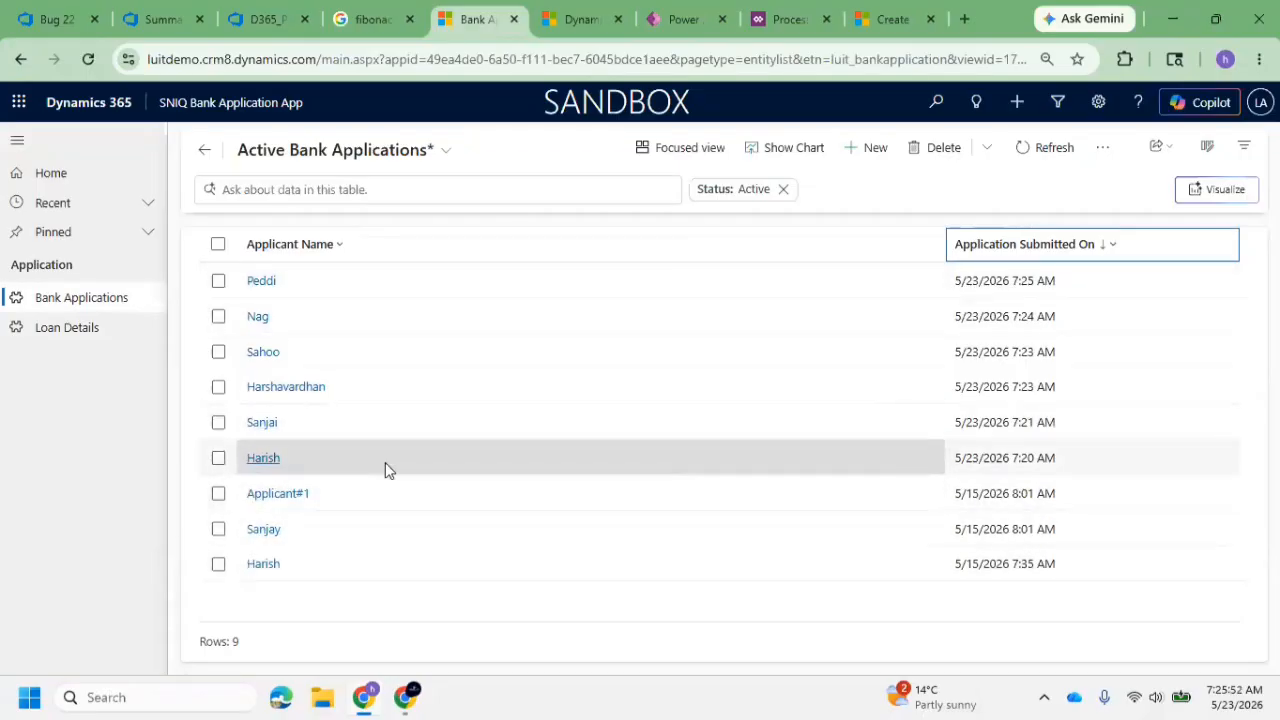
Switch to the Create Loan record on Application Submission process and activate it with on-demand execution enabled
left_click(580, 19)
left_click(688, 29)
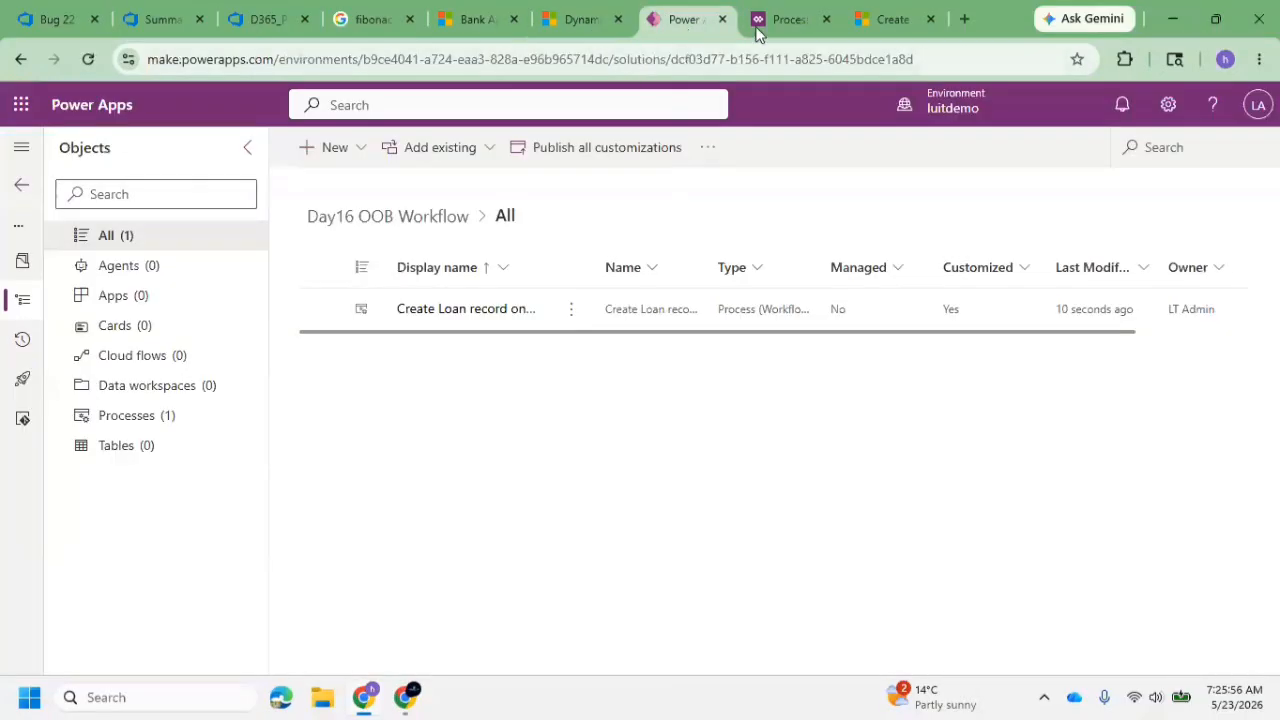
left_click(789, 18)
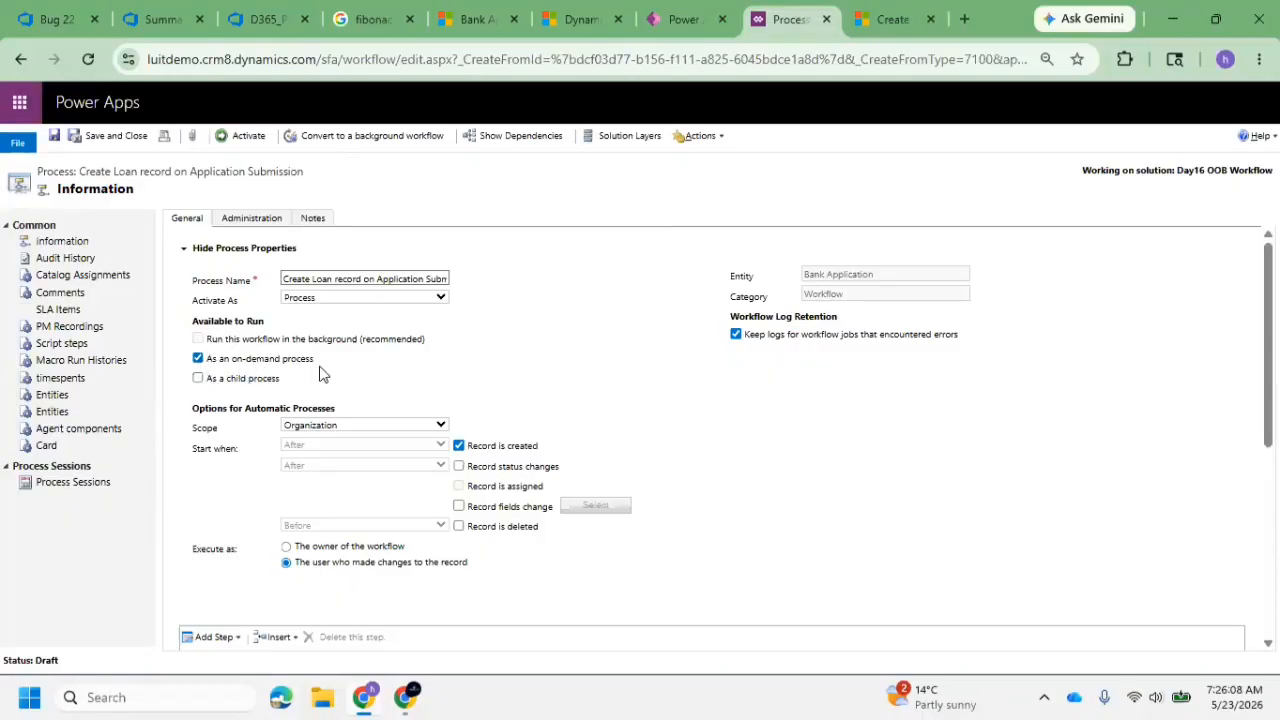
left_click(242, 138)
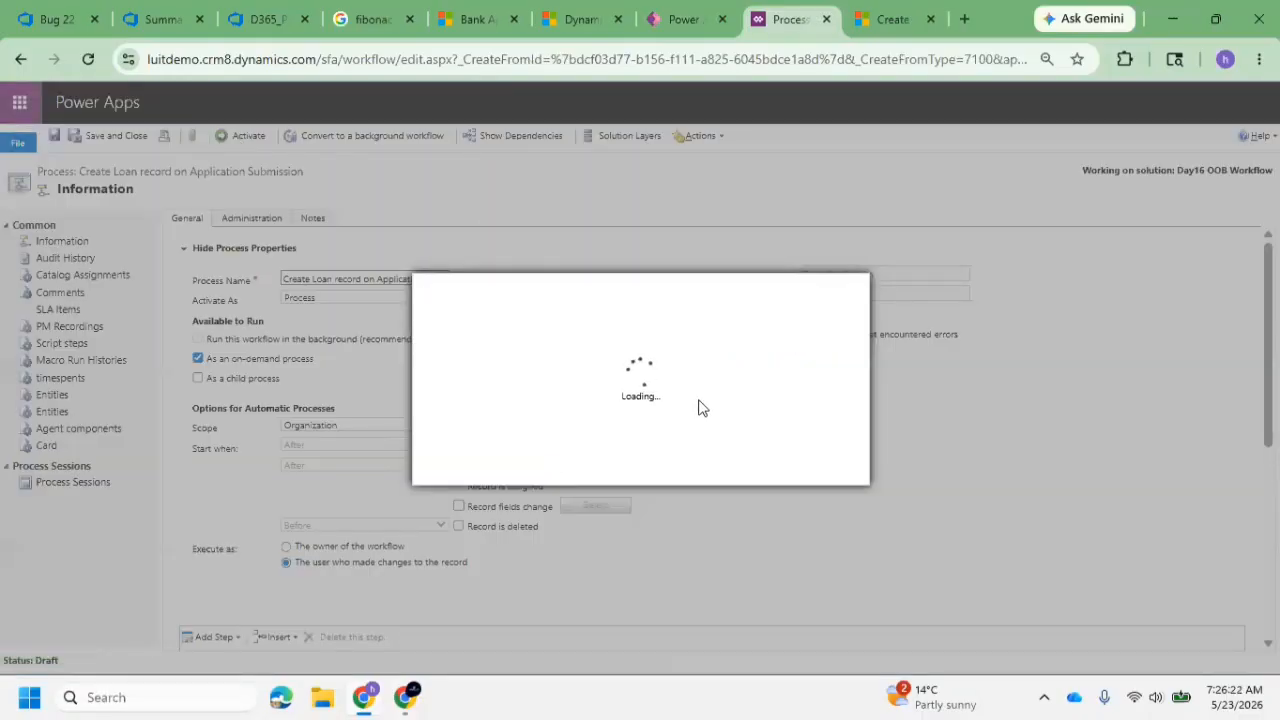
left_click(735, 468)
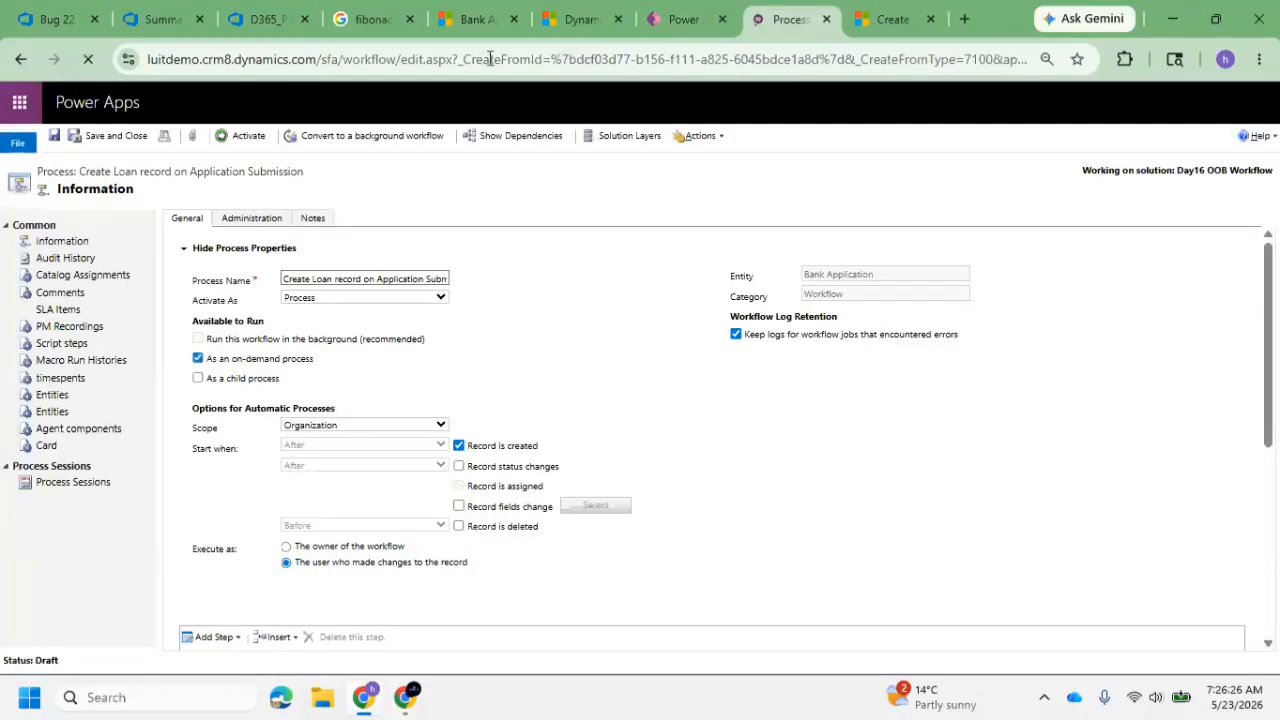
In the SNIQ Bank Application App, run the Create Loan record workflow on demand for Applicant#1 and check the Active Loan Details list
left_click(463, 35)
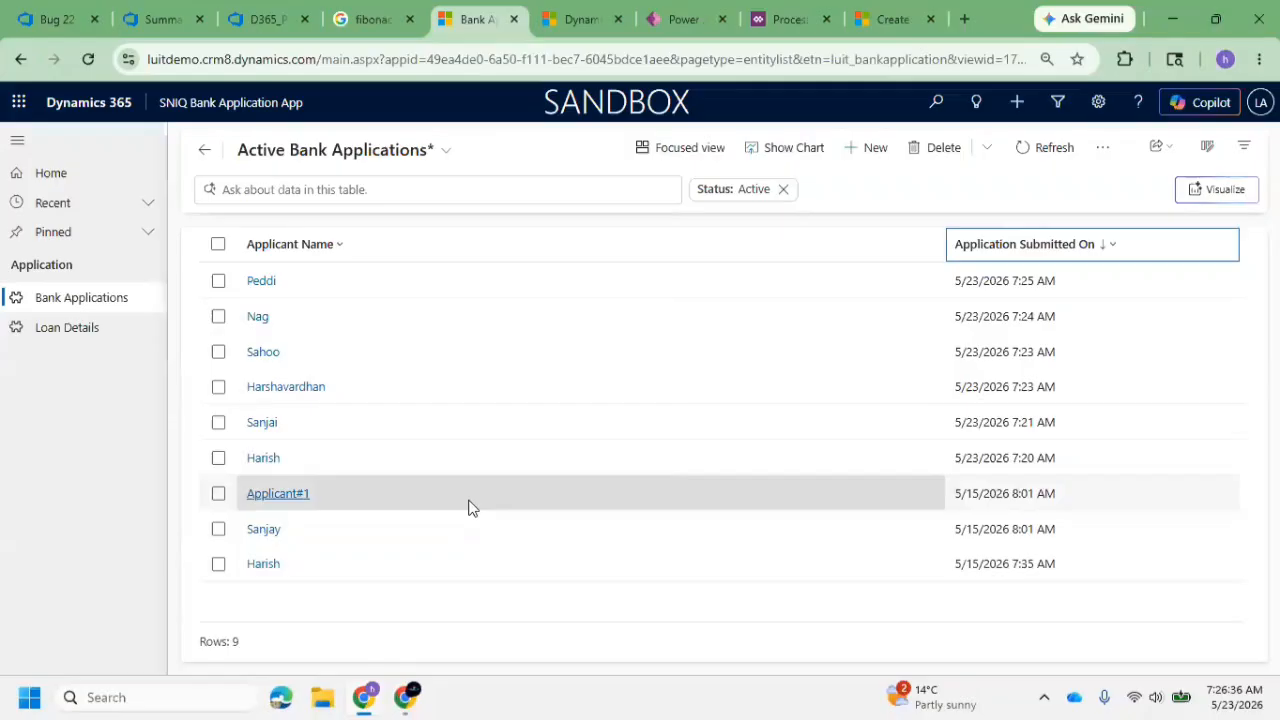
left_click(218, 493)
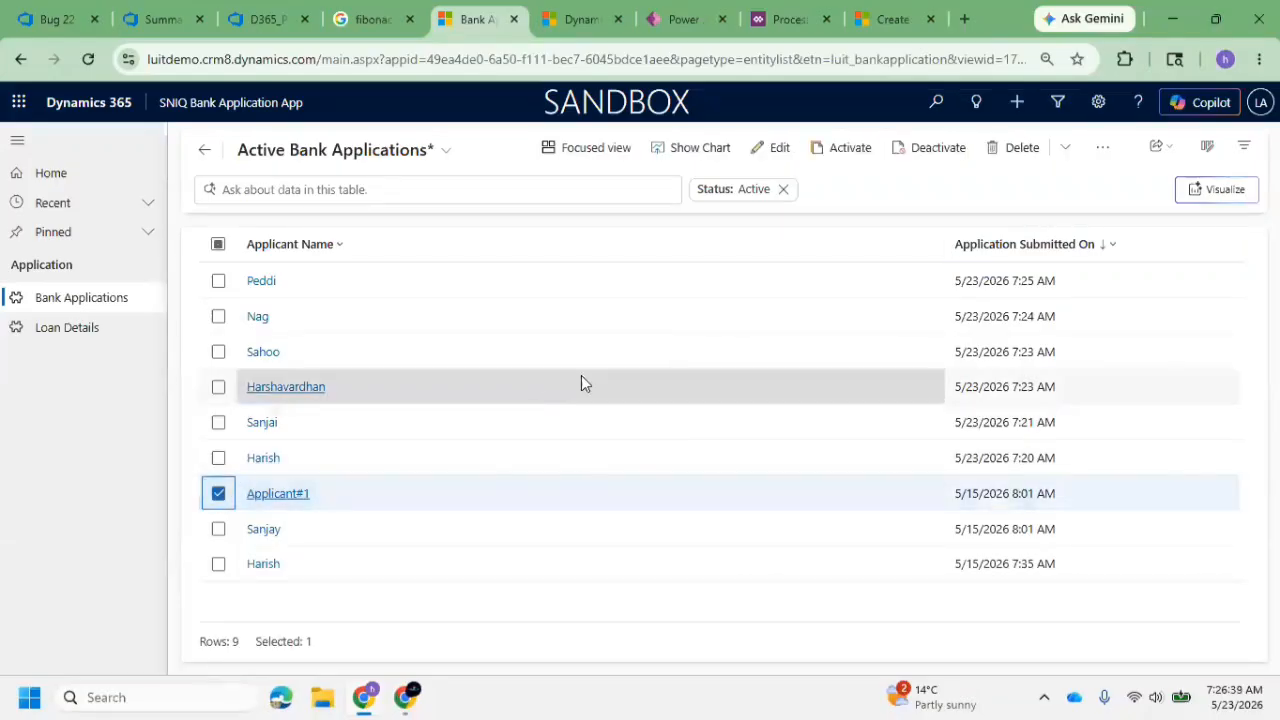
left_click(1101, 155)
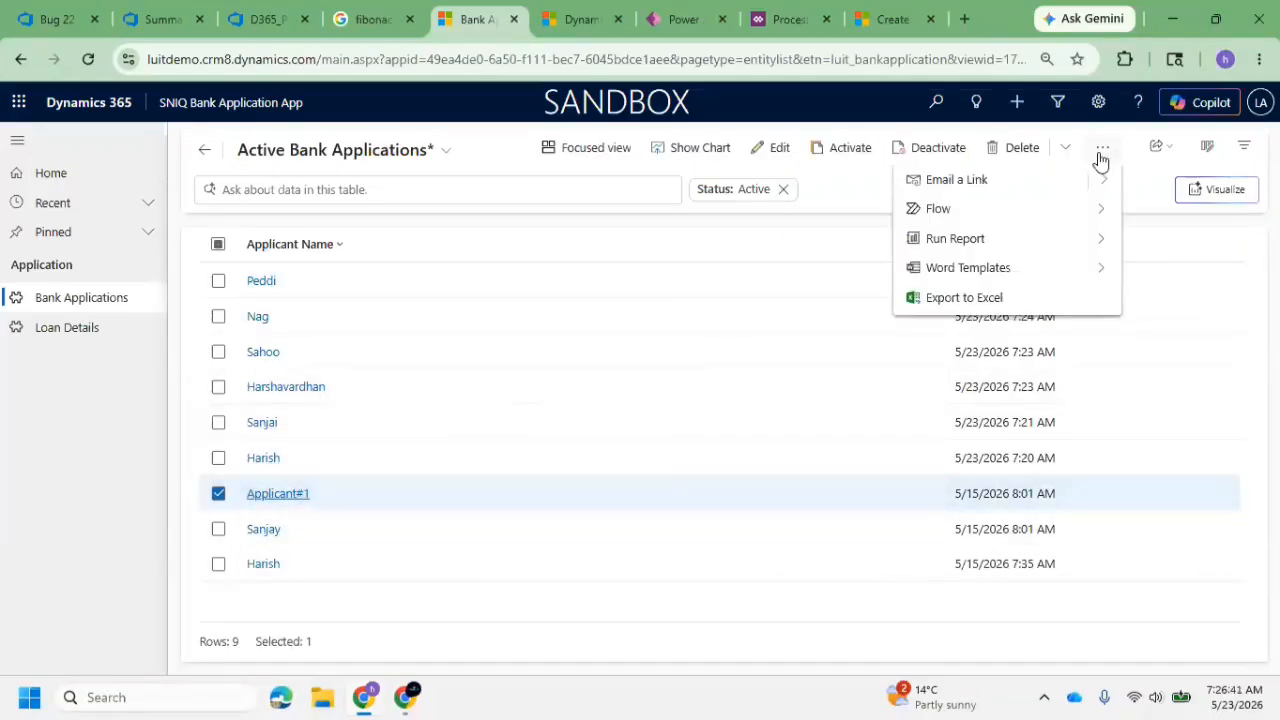
left_click(1103, 219)
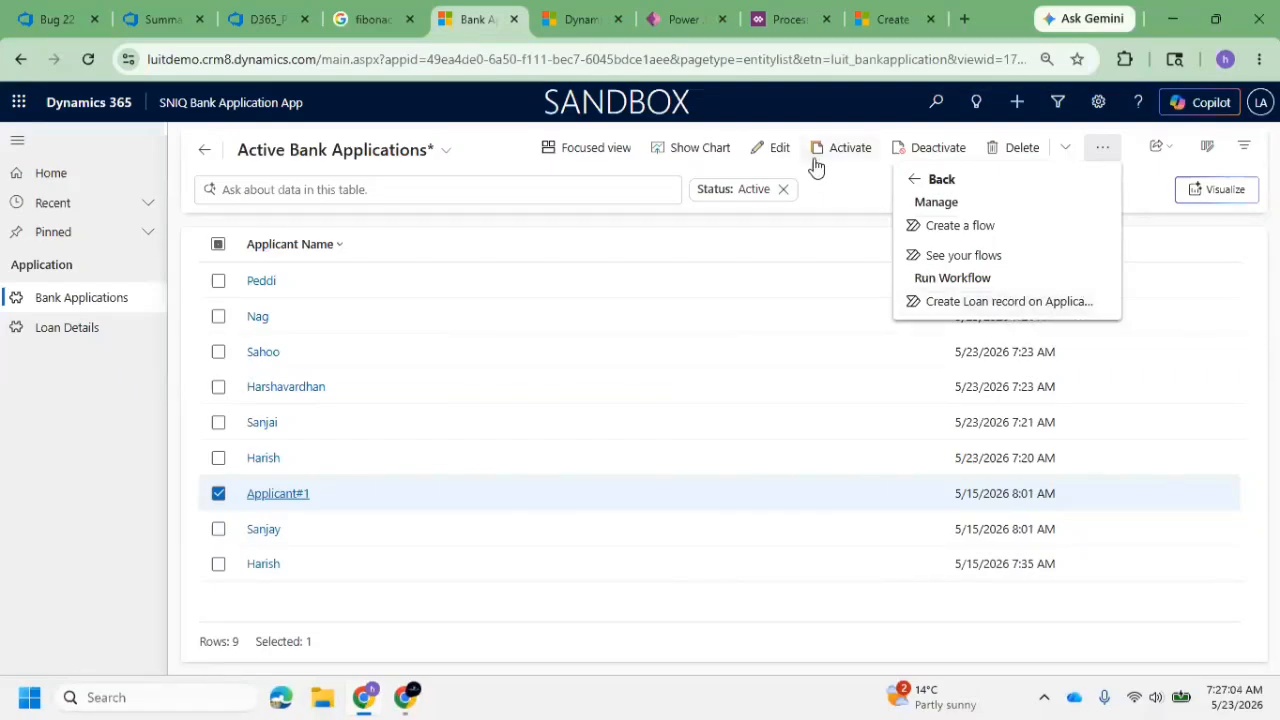
left_click(773, 25)
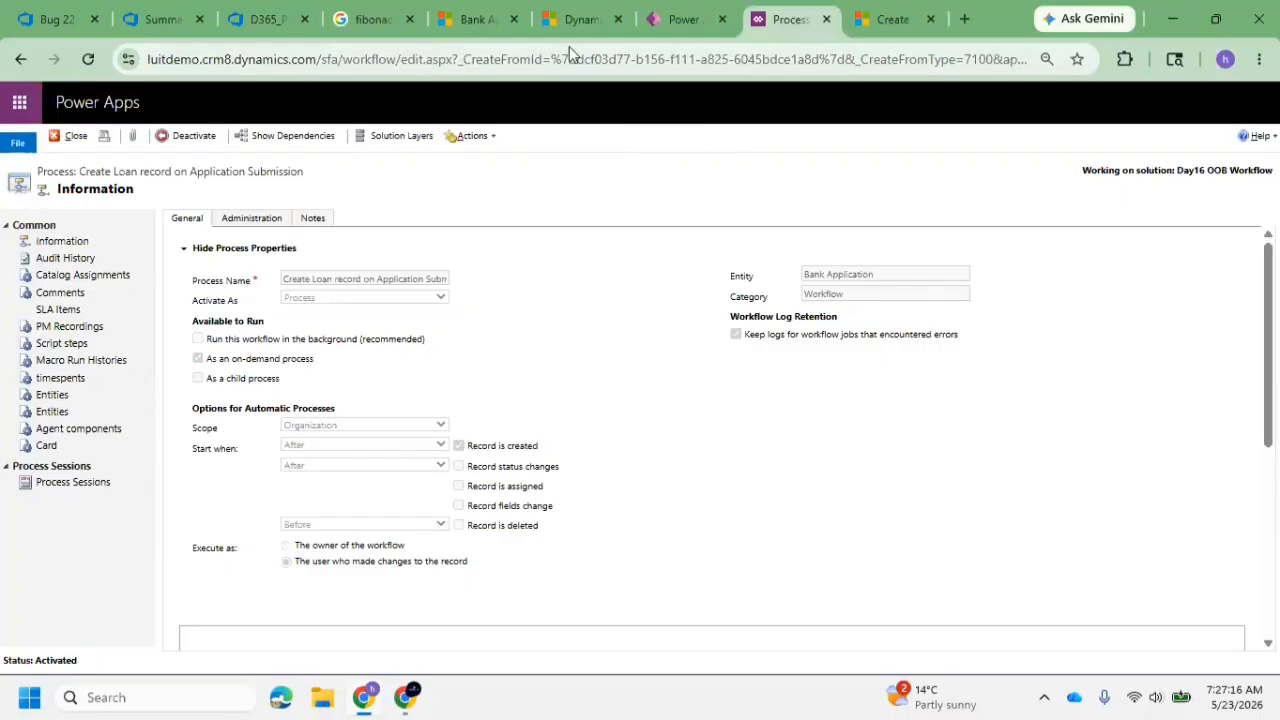
left_click(478, 22)
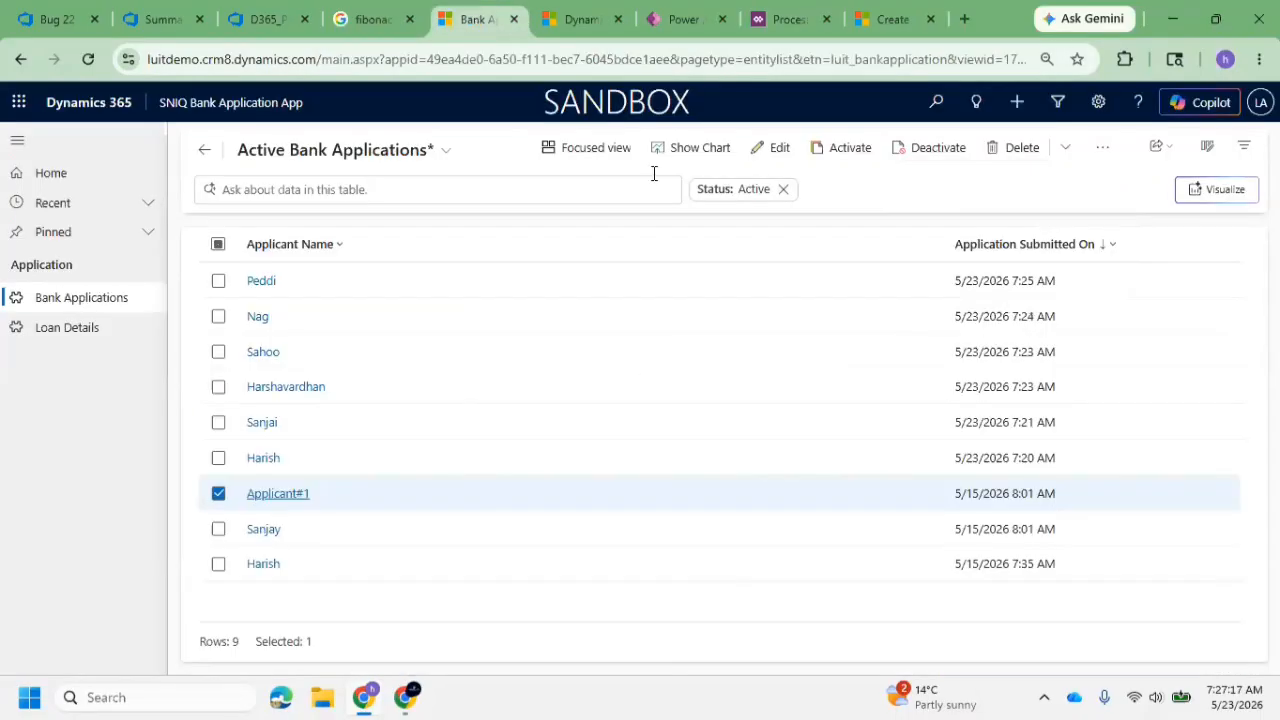
left_click(1104, 149)
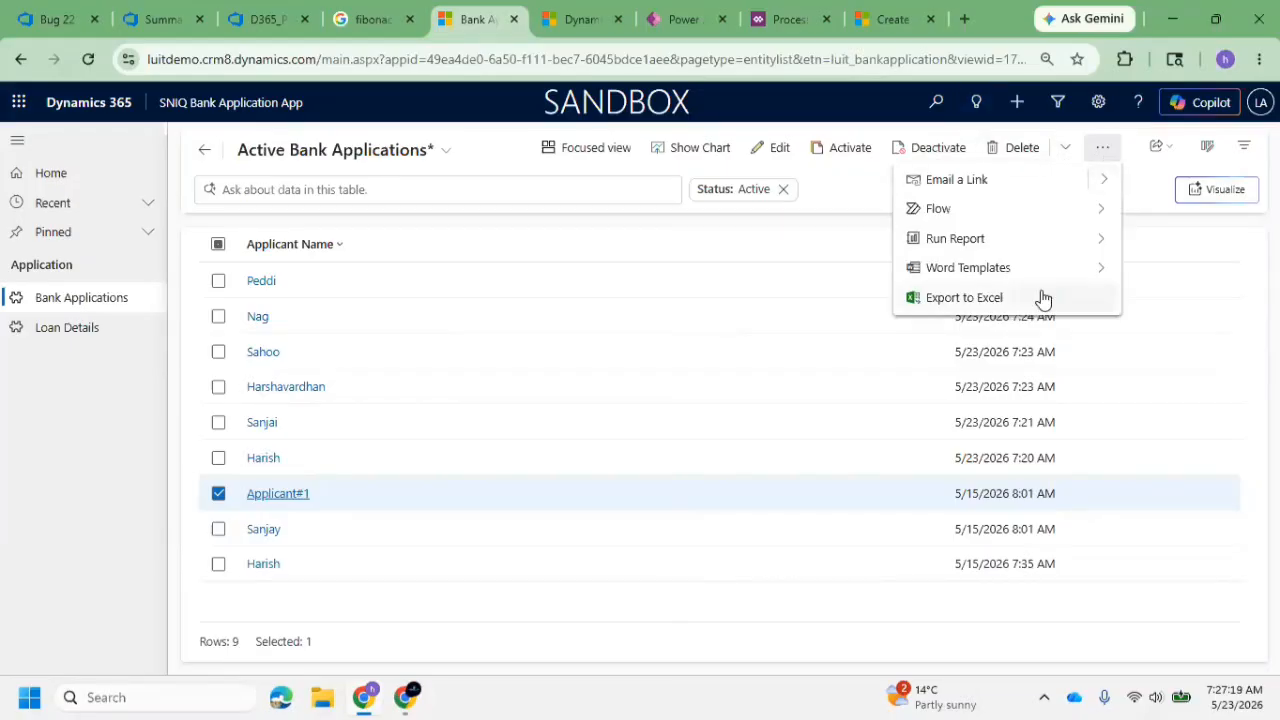
left_click(1097, 209)
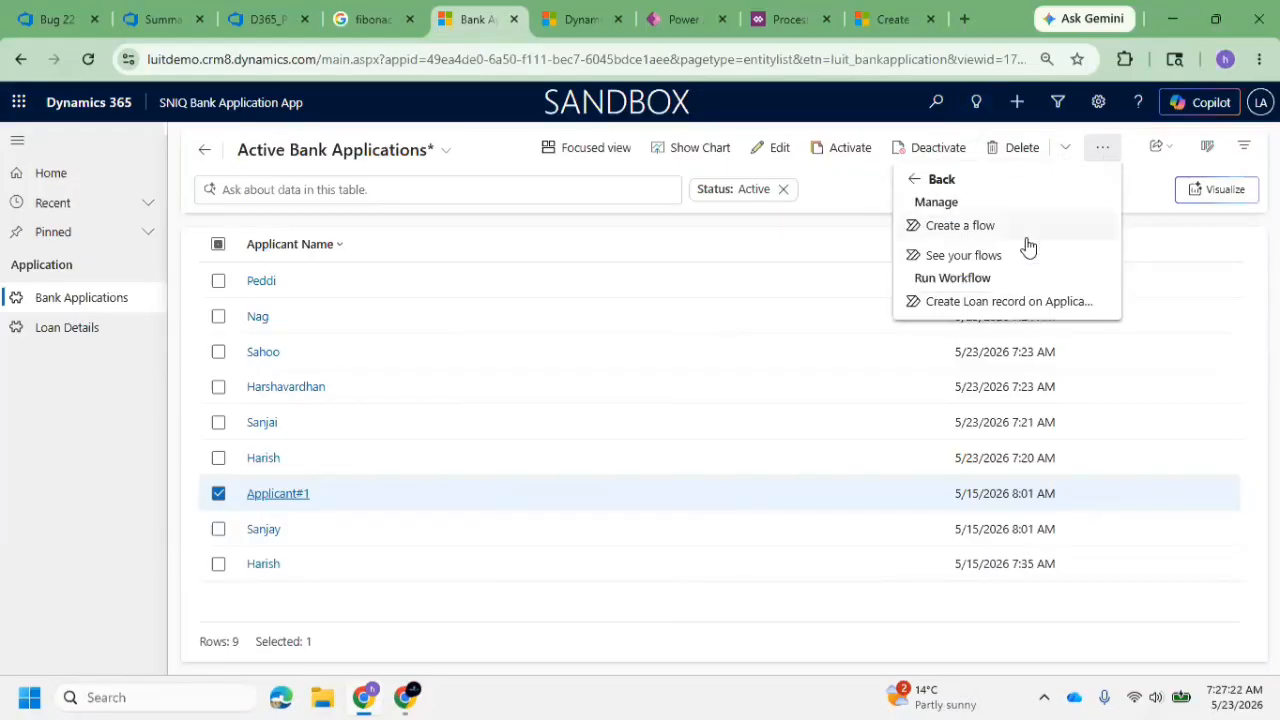
left_click(977, 300)
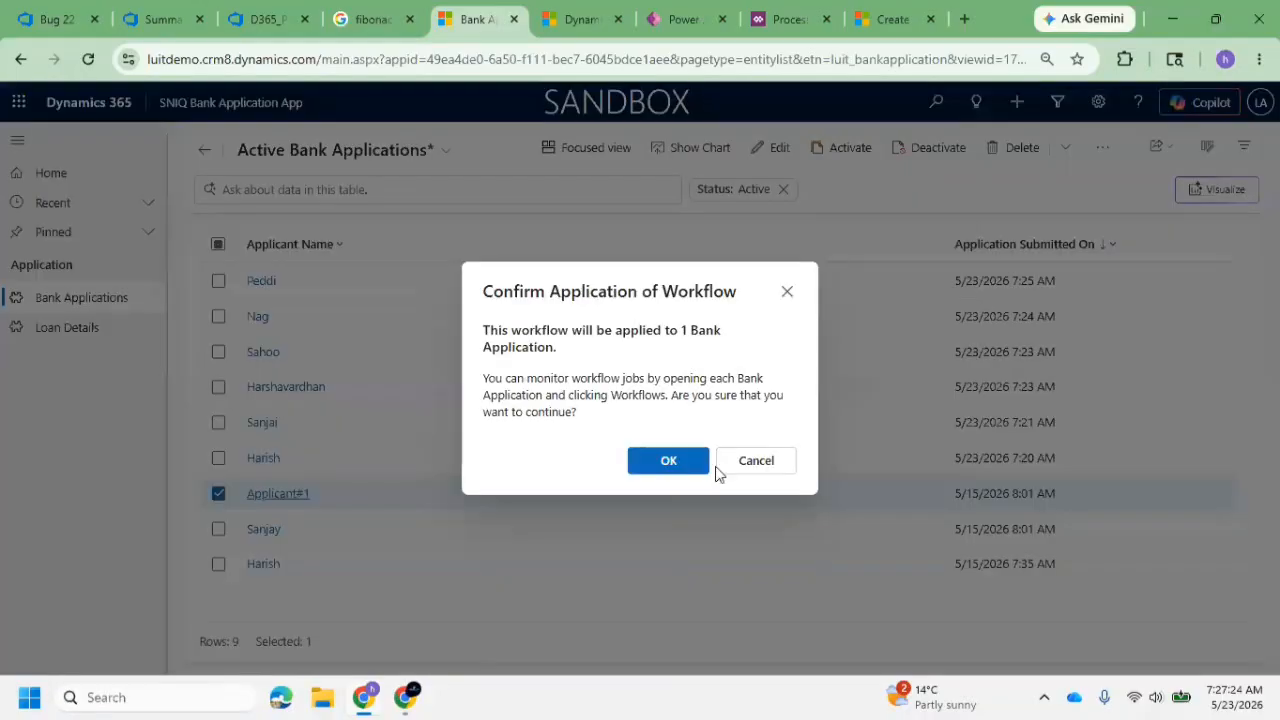
left_click(666, 460)
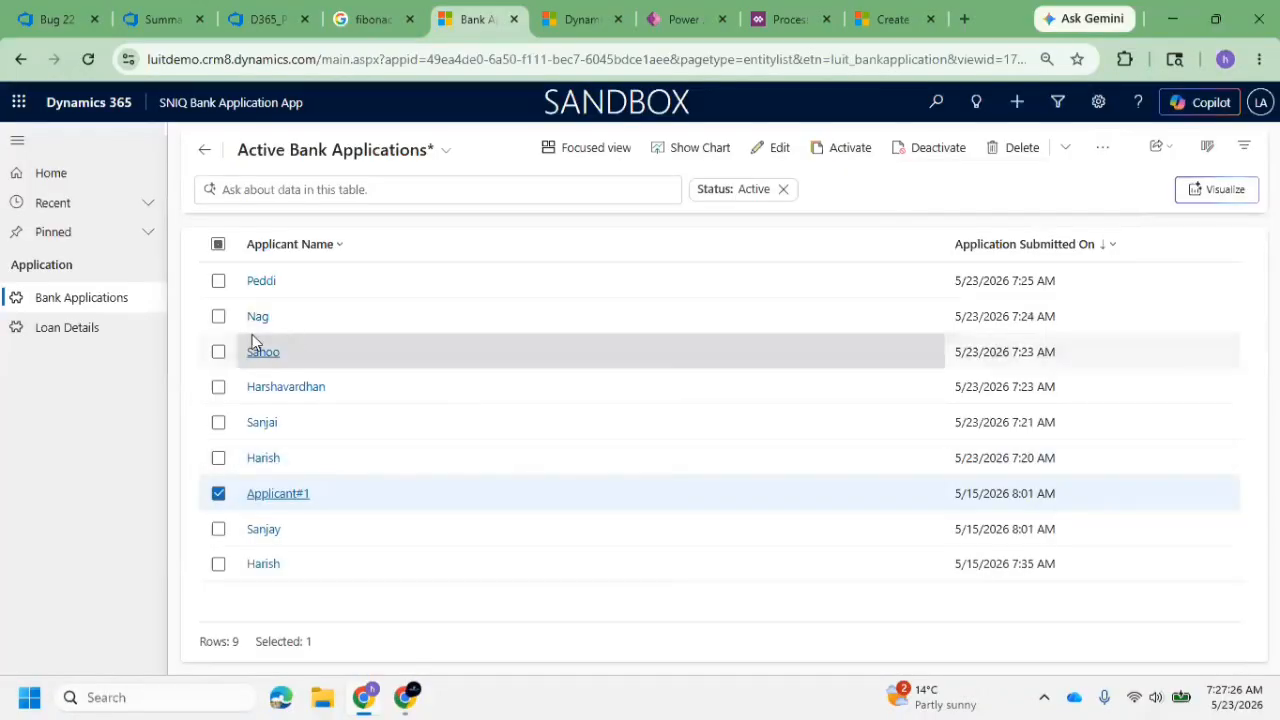
left_click(72, 328)
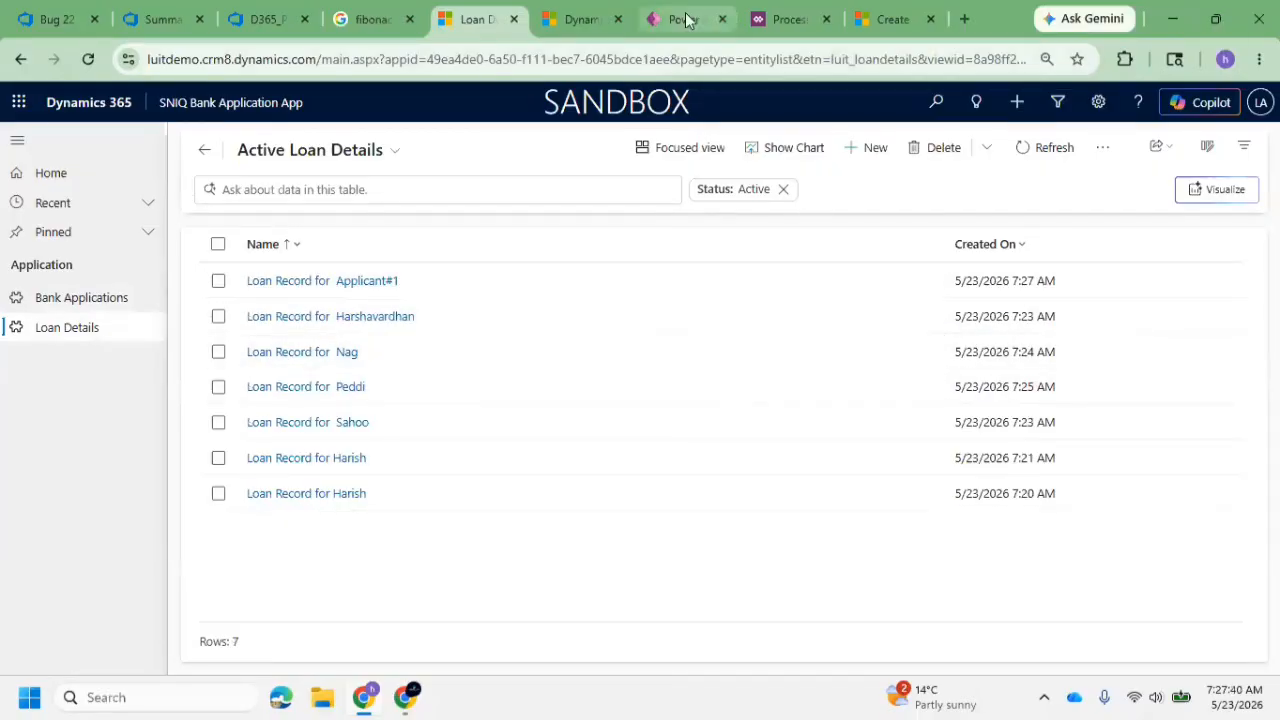
Return to the Create Loan record on Application Submission process and deactivate it for editing
left_click(790, 20)
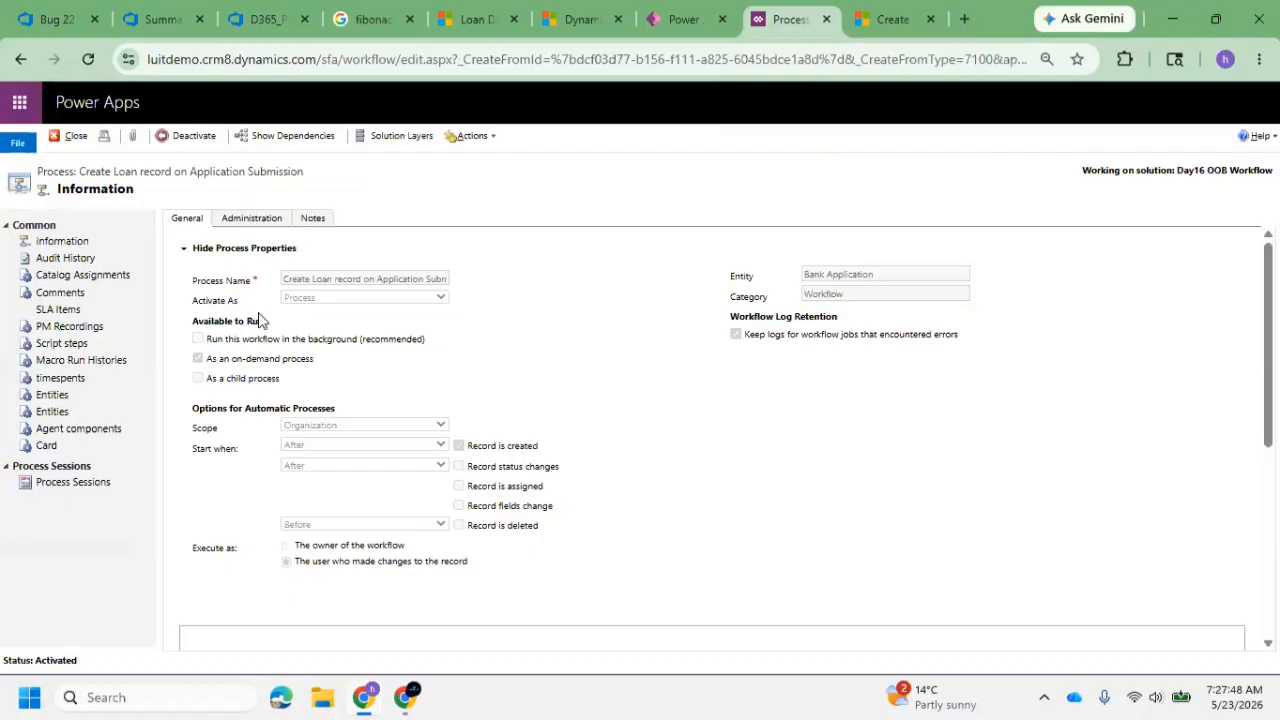
left_click(181, 142)
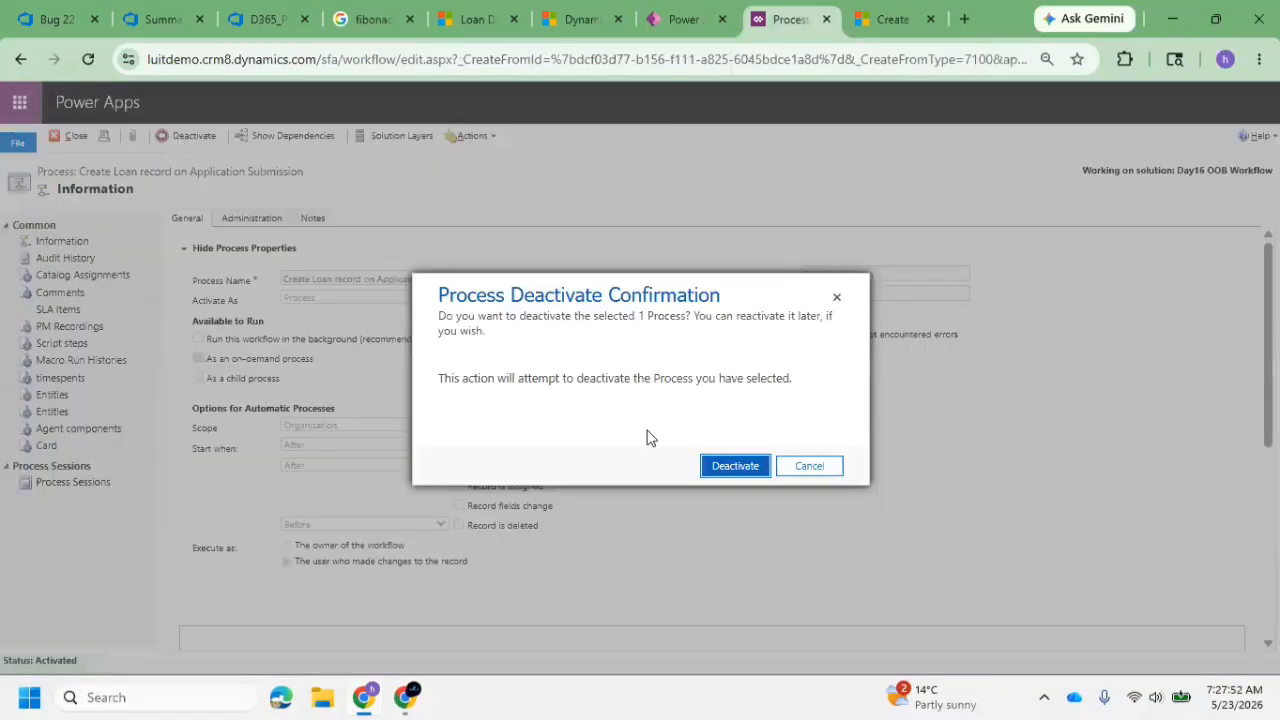
left_click(734, 467)
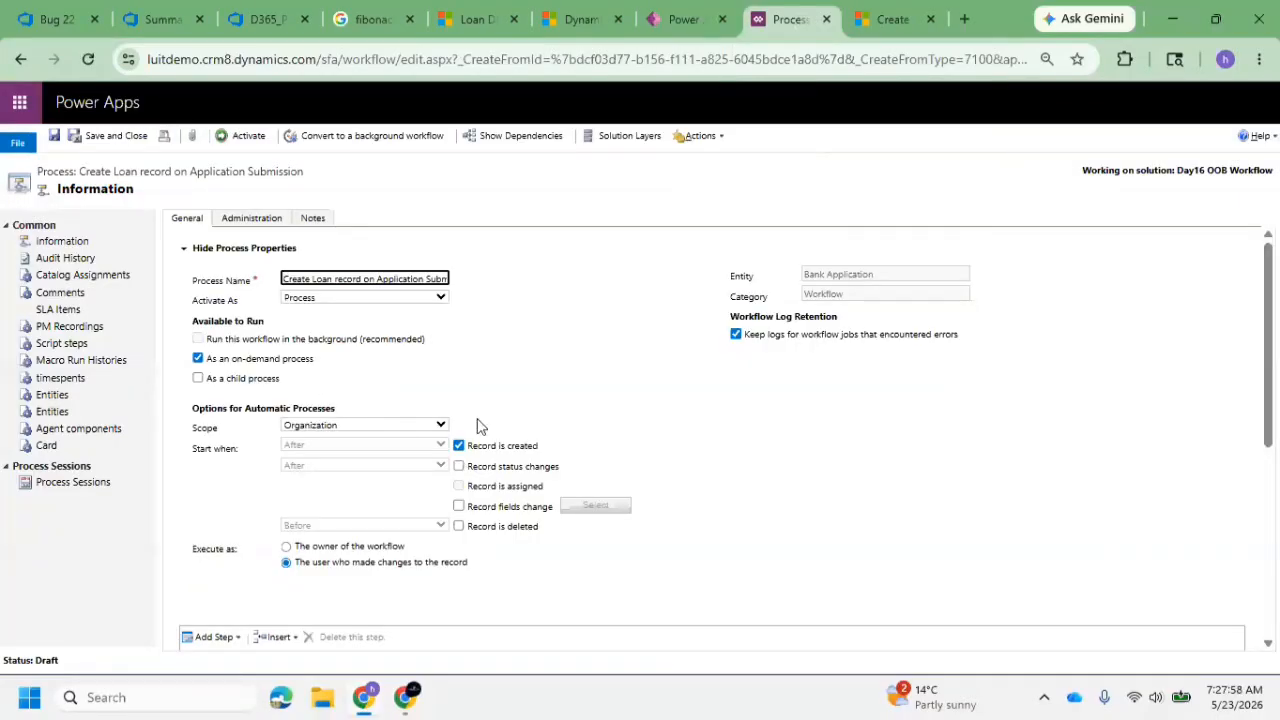
Make the Create Loan record workflow available as a child process and activate it again
scroll(290, 437, "down", 5)
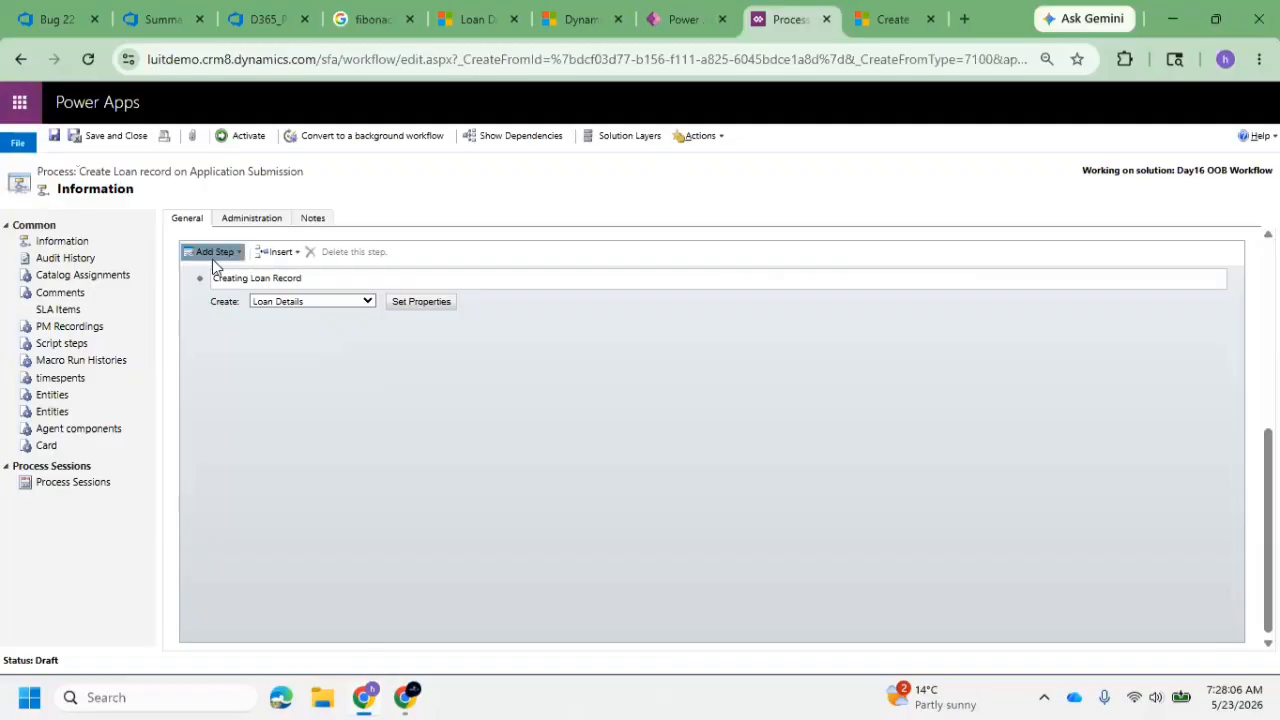
scroll(285, 262, "up", 5)
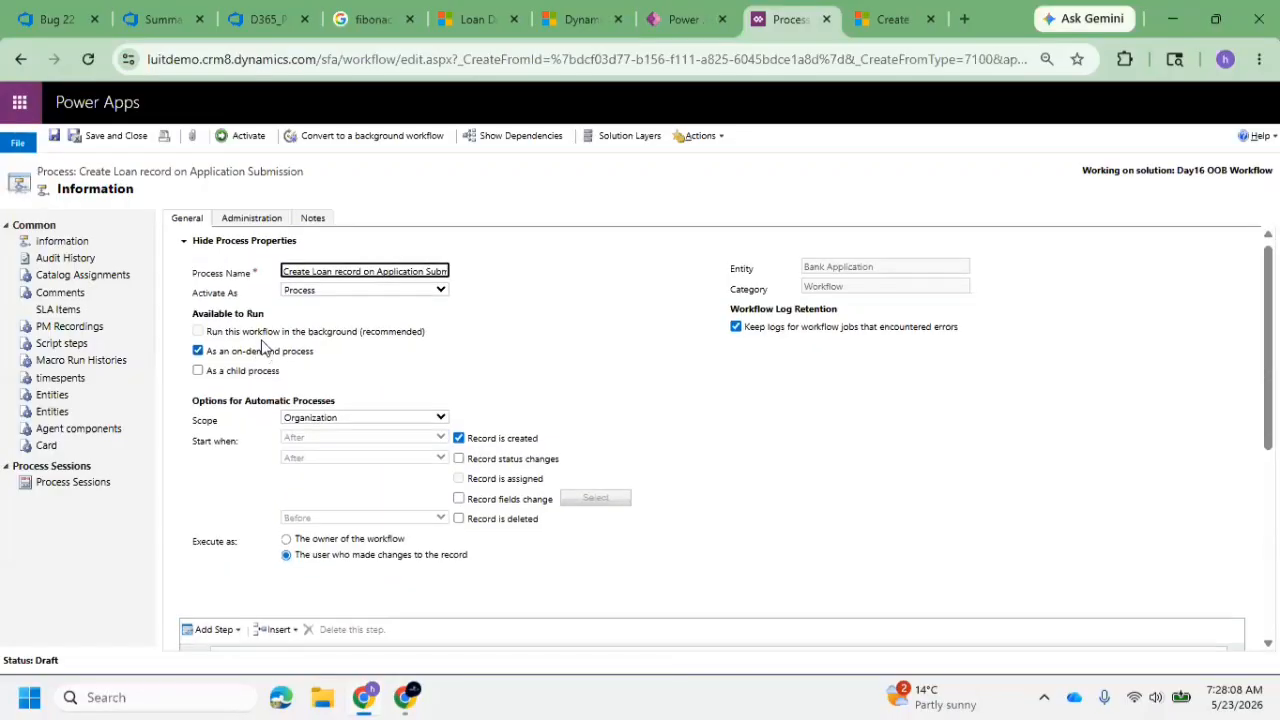
left_click(197, 379)
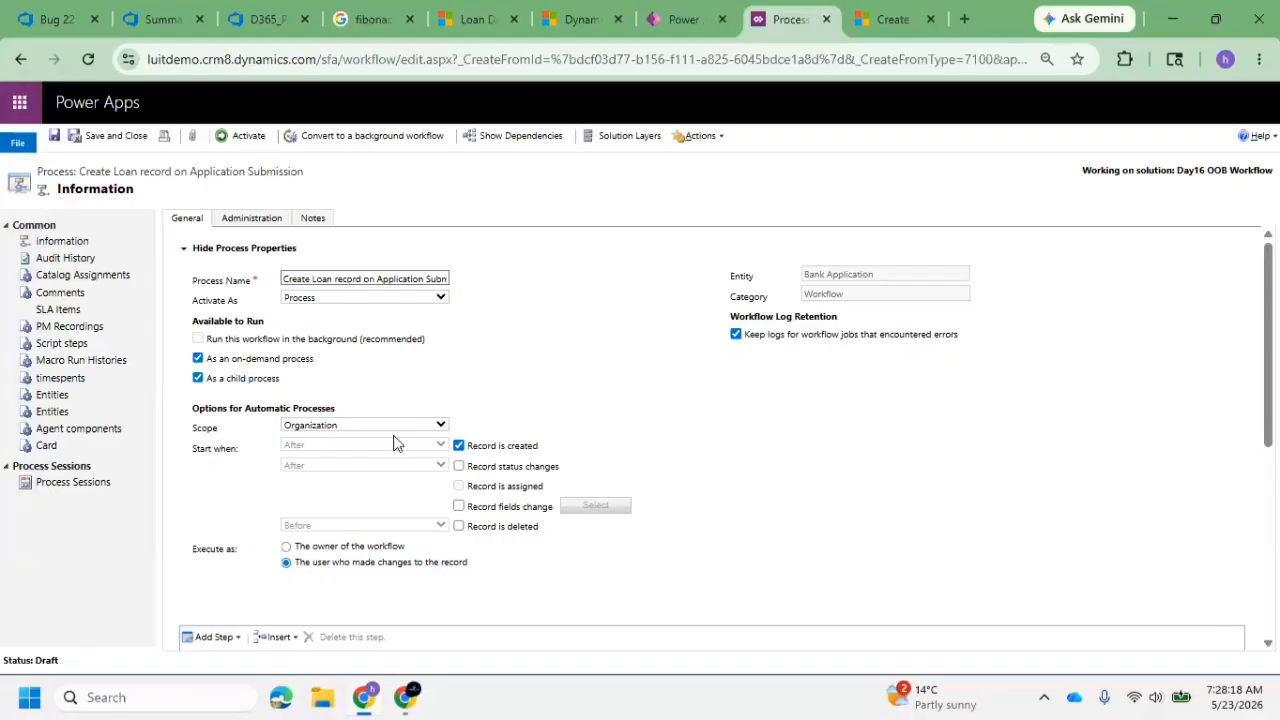
left_click(246, 136)
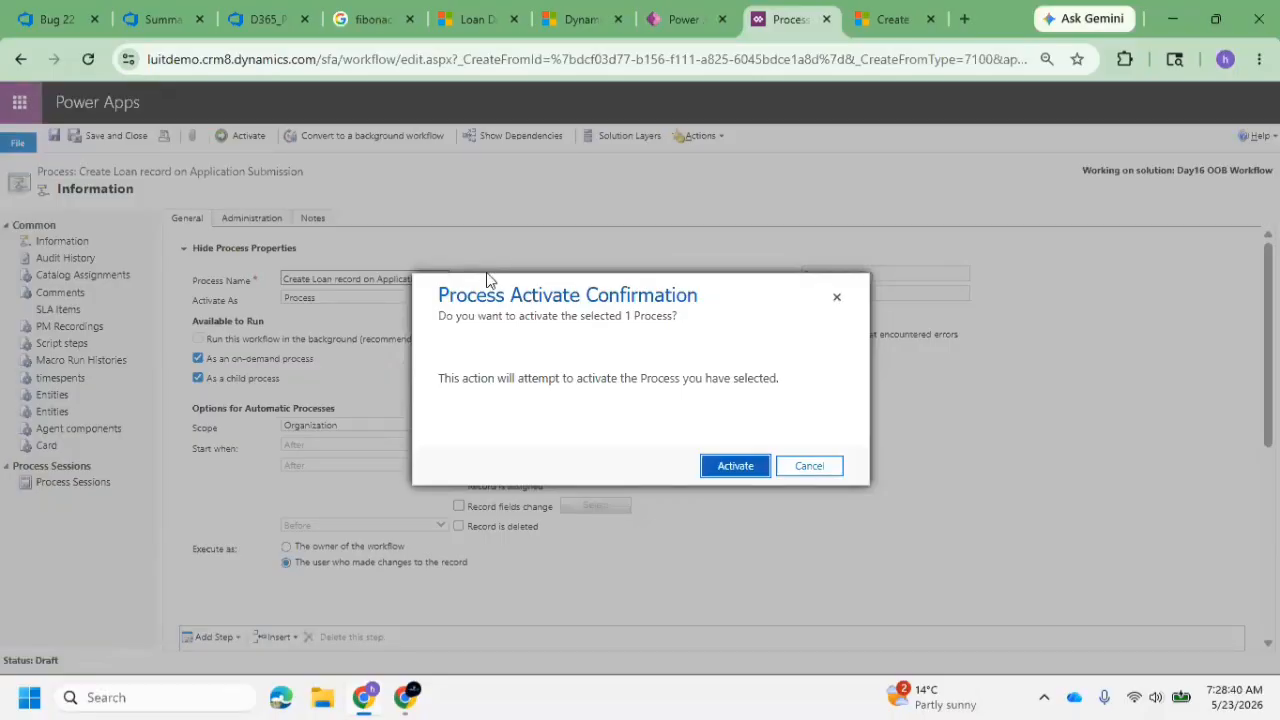
left_click(751, 465)
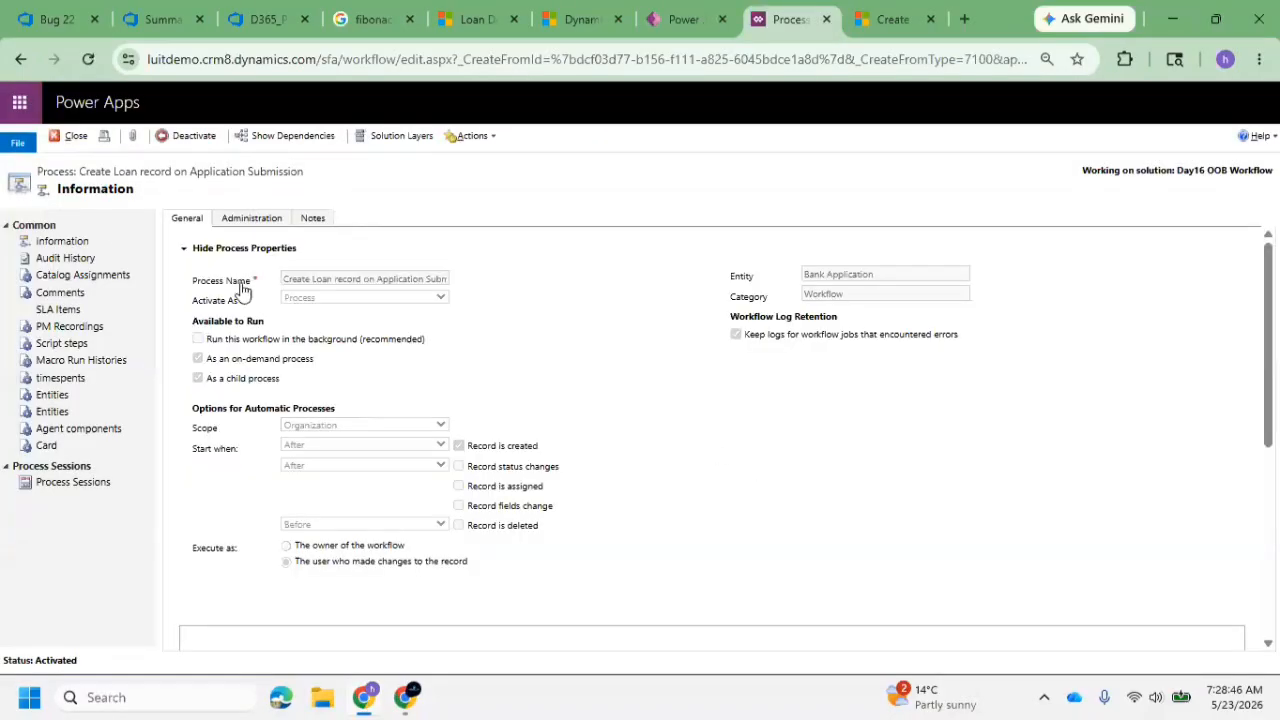
left_click(680, 20)
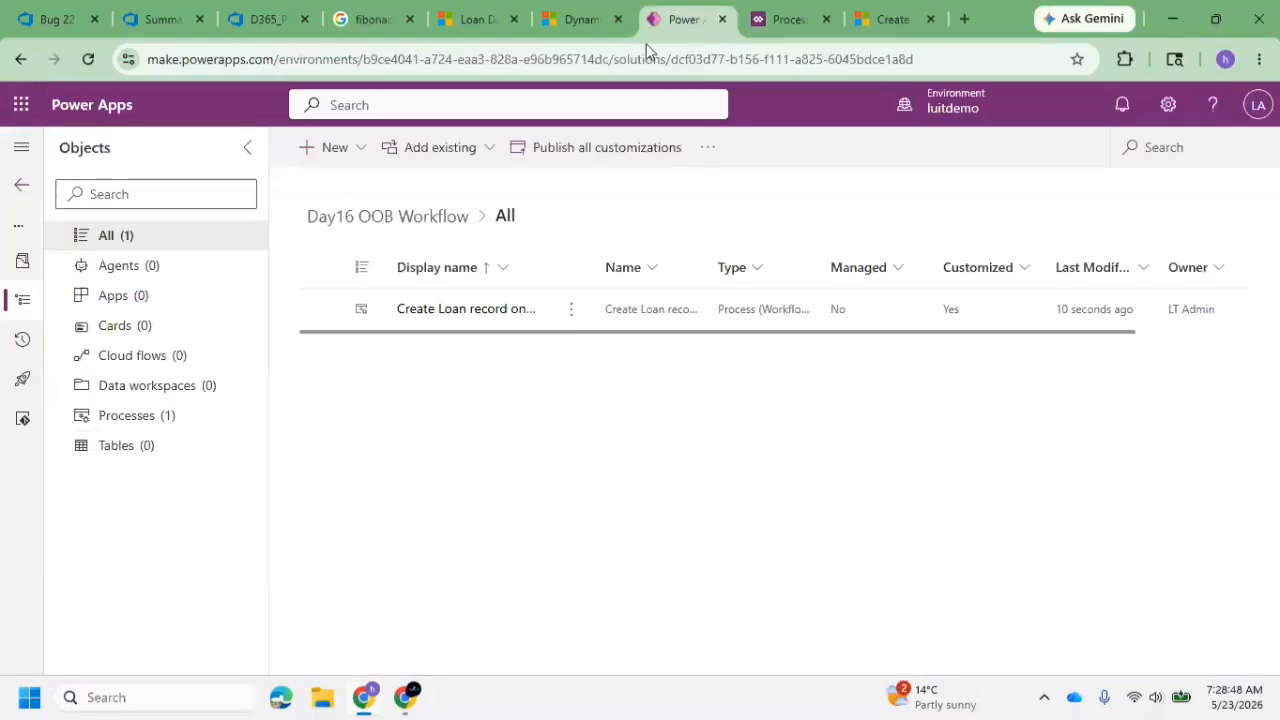
left_click(345, 150)
mouse_move(395, 400)
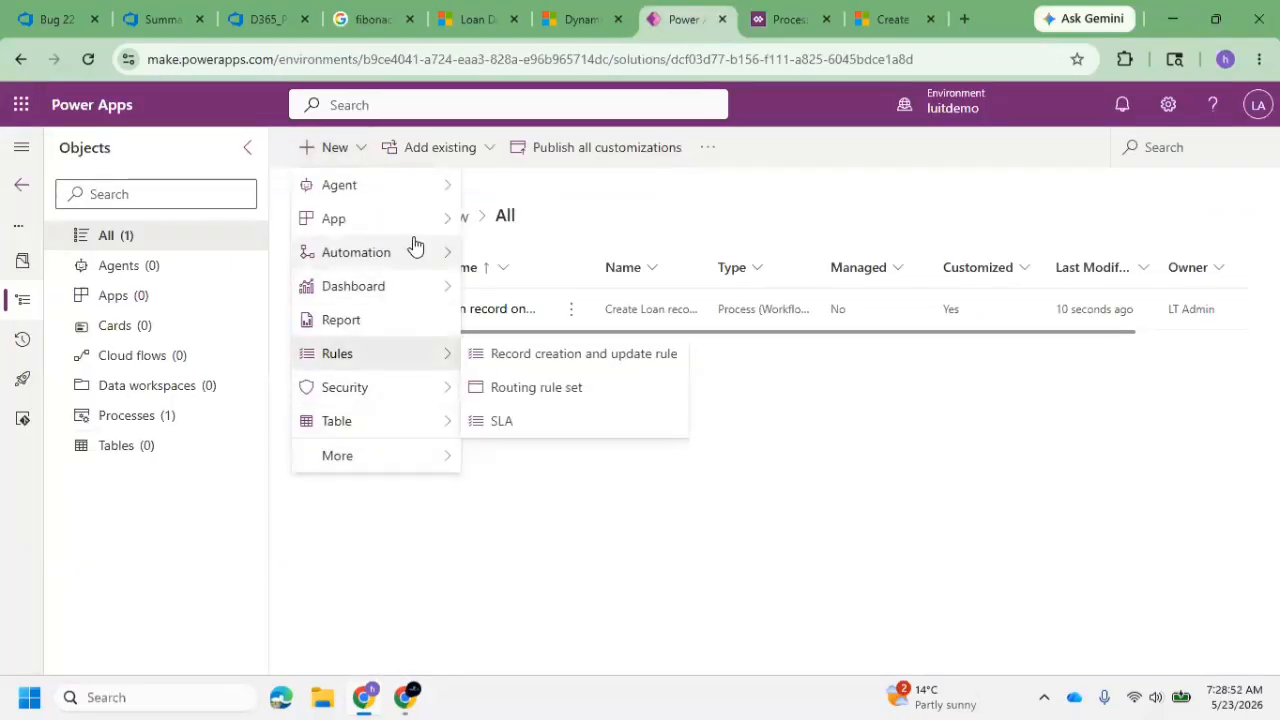
mouse_move(425, 253)
mouse_move(523, 420)
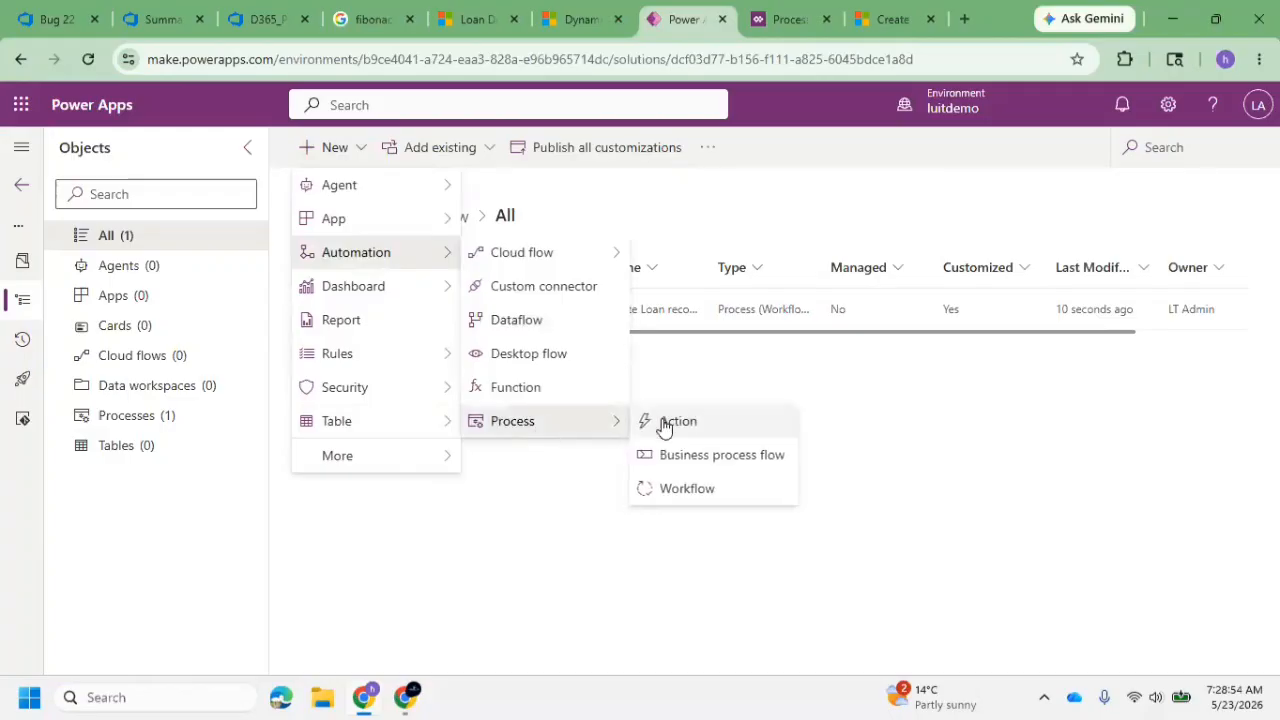
left_click(686, 488)
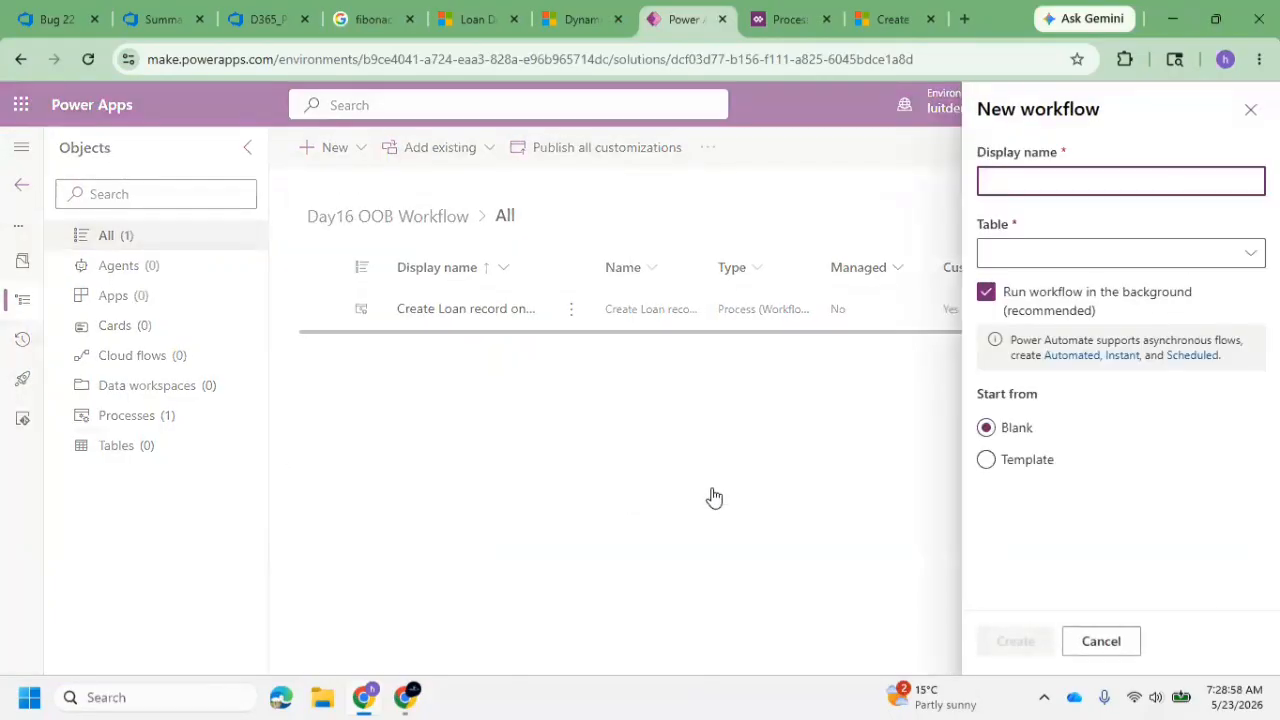
left_click(1250, 251)
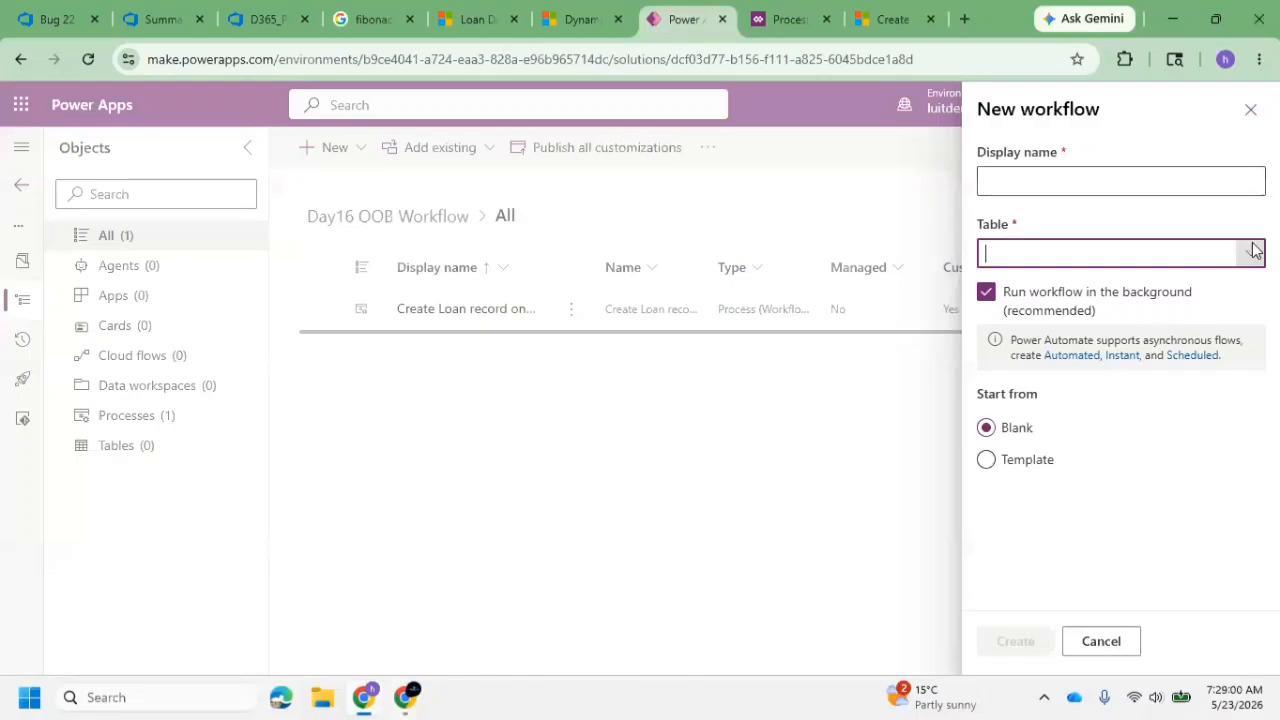
left_click(1167, 186)
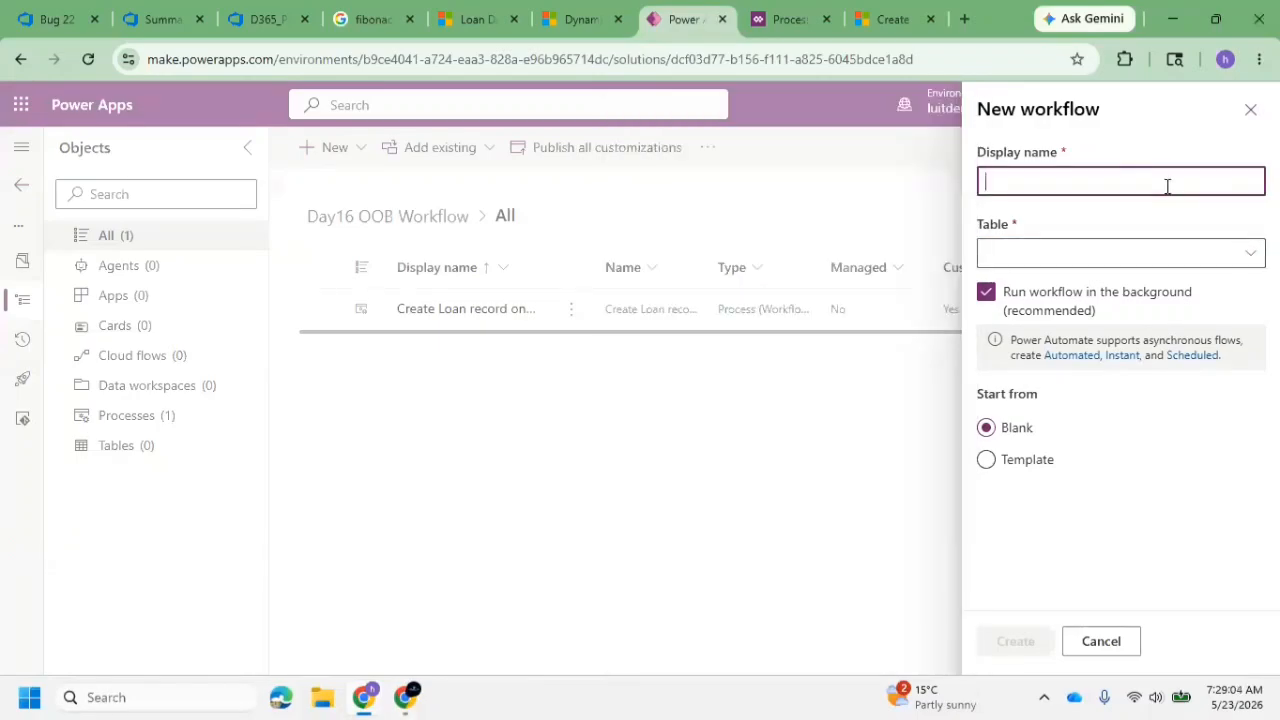
left_click(481, 24)
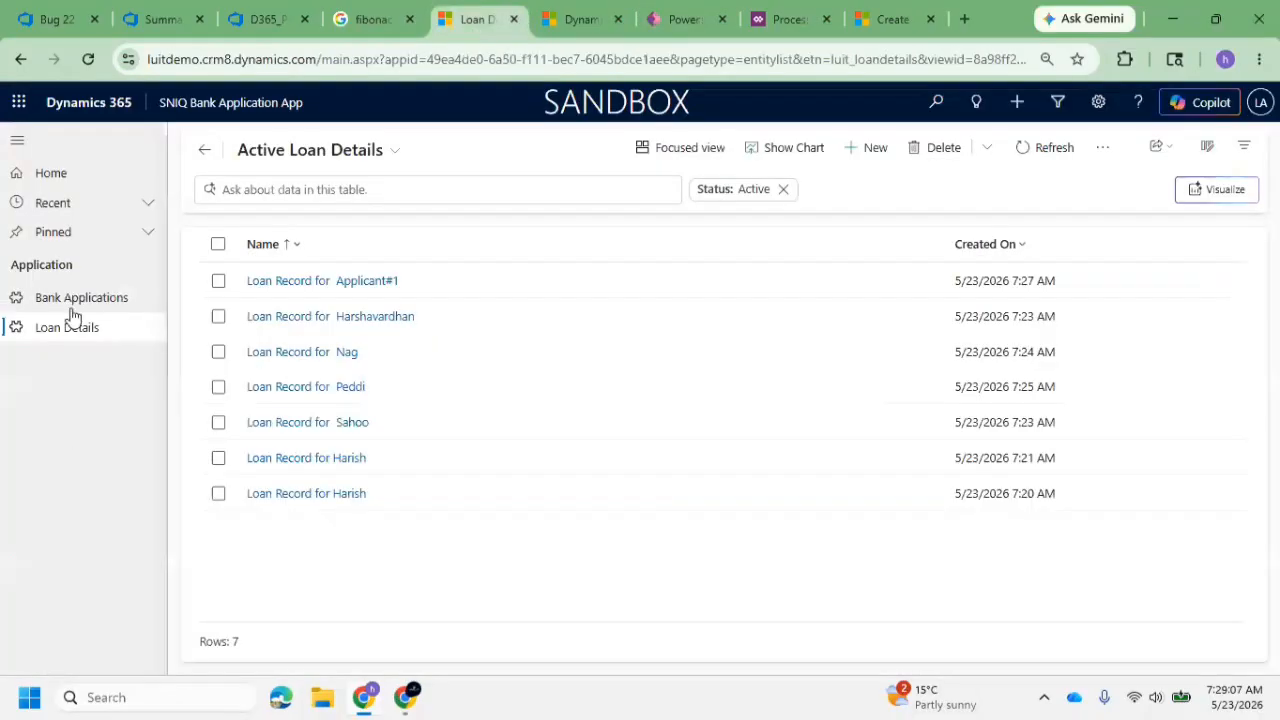
left_click(678, 24)
left_click(1248, 110)
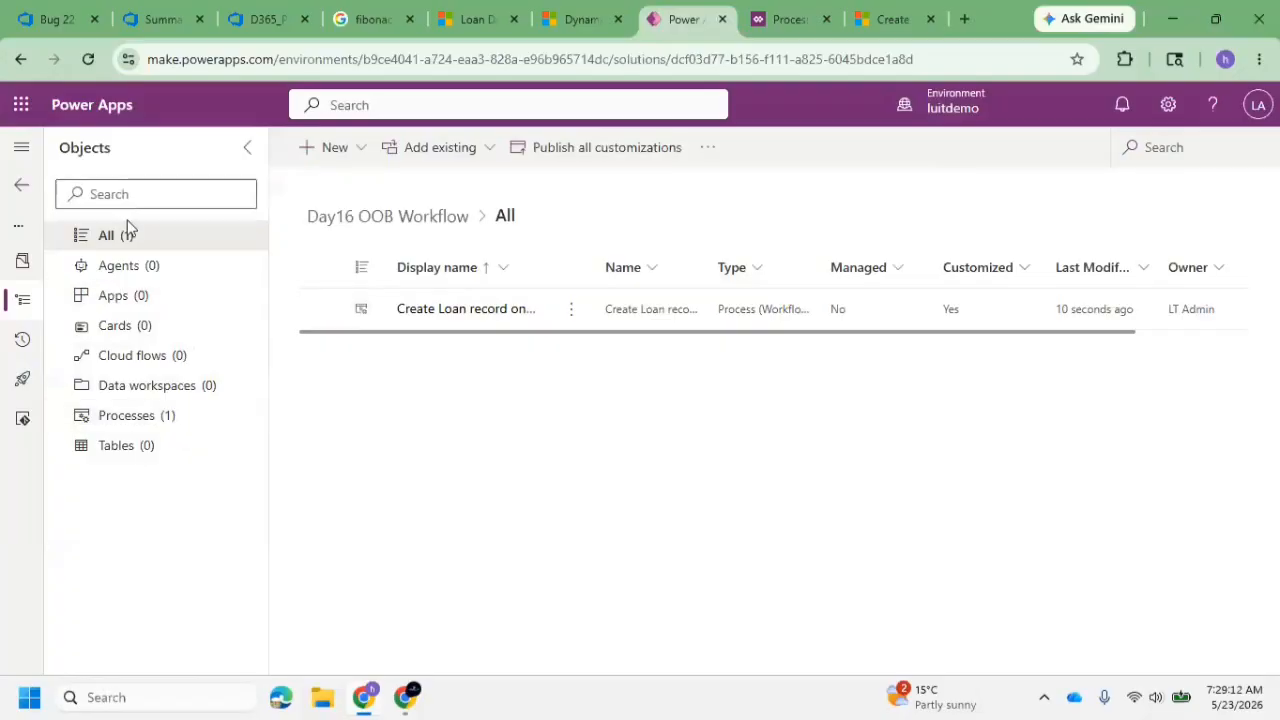
Start a new table with advanced properties in the Day16 OOB Workflow solution
left_click(147, 238)
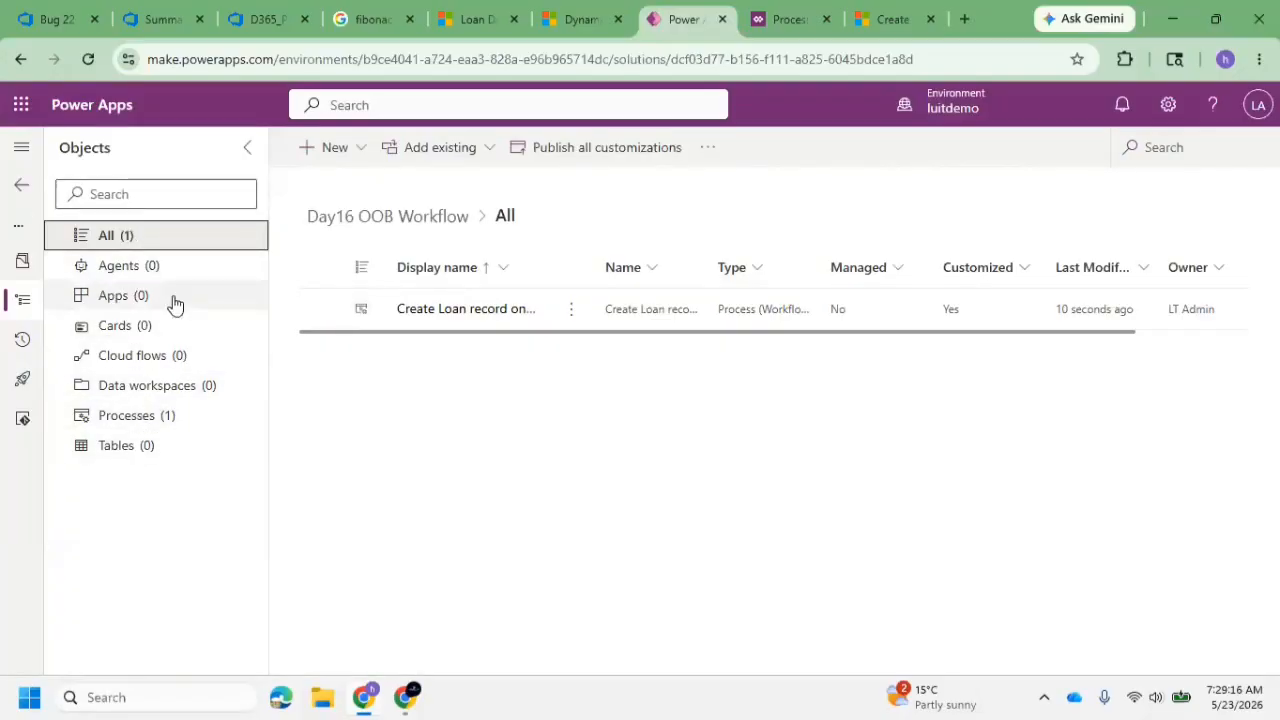
left_click(120, 444)
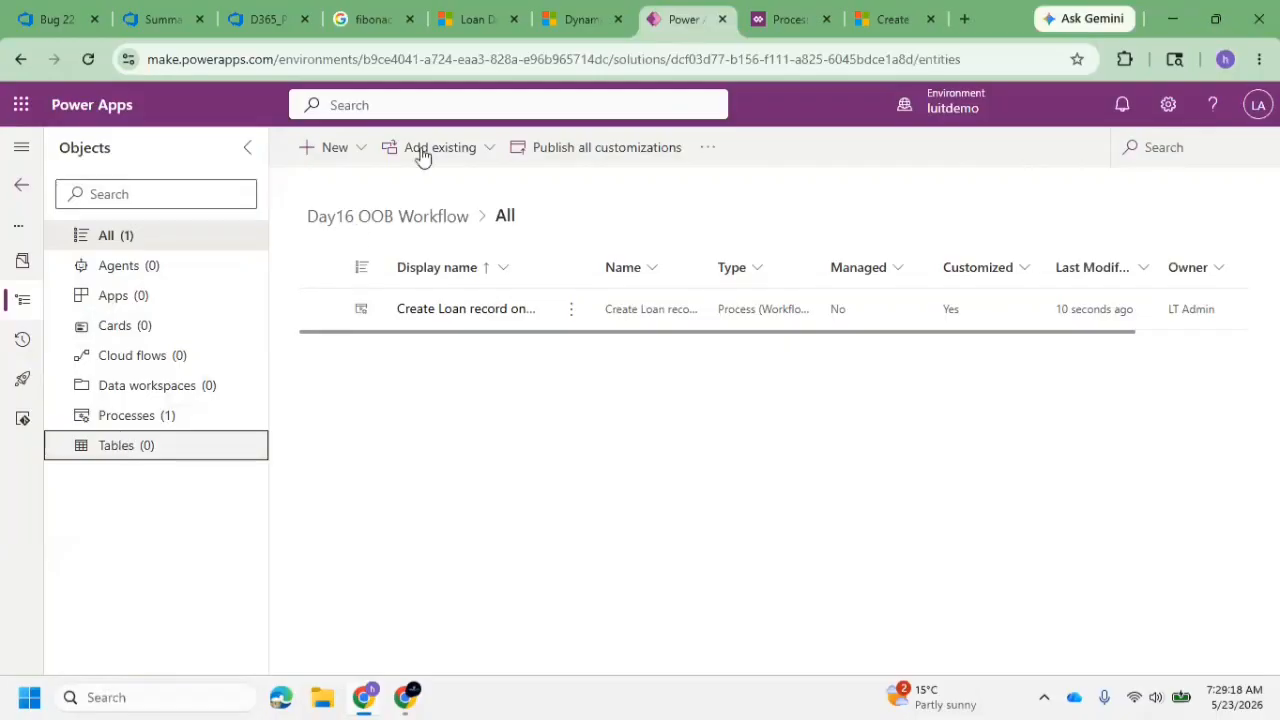
left_click(365, 148)
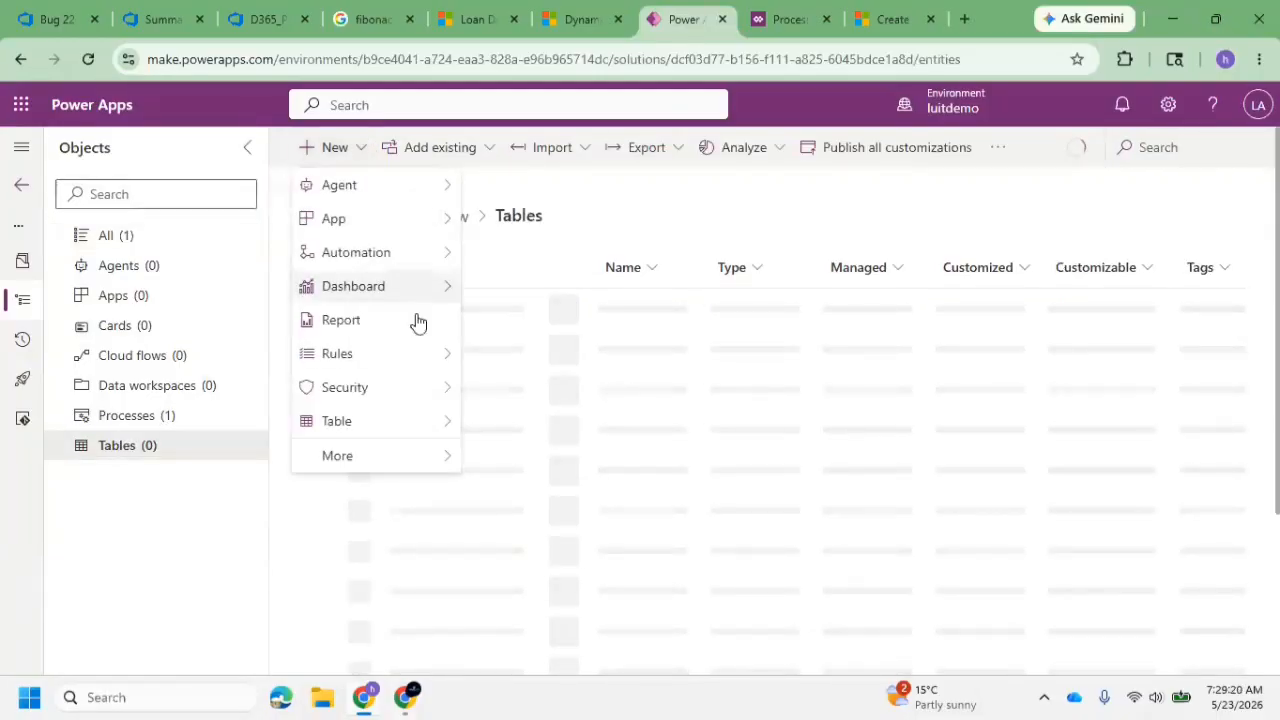
mouse_move(406, 432)
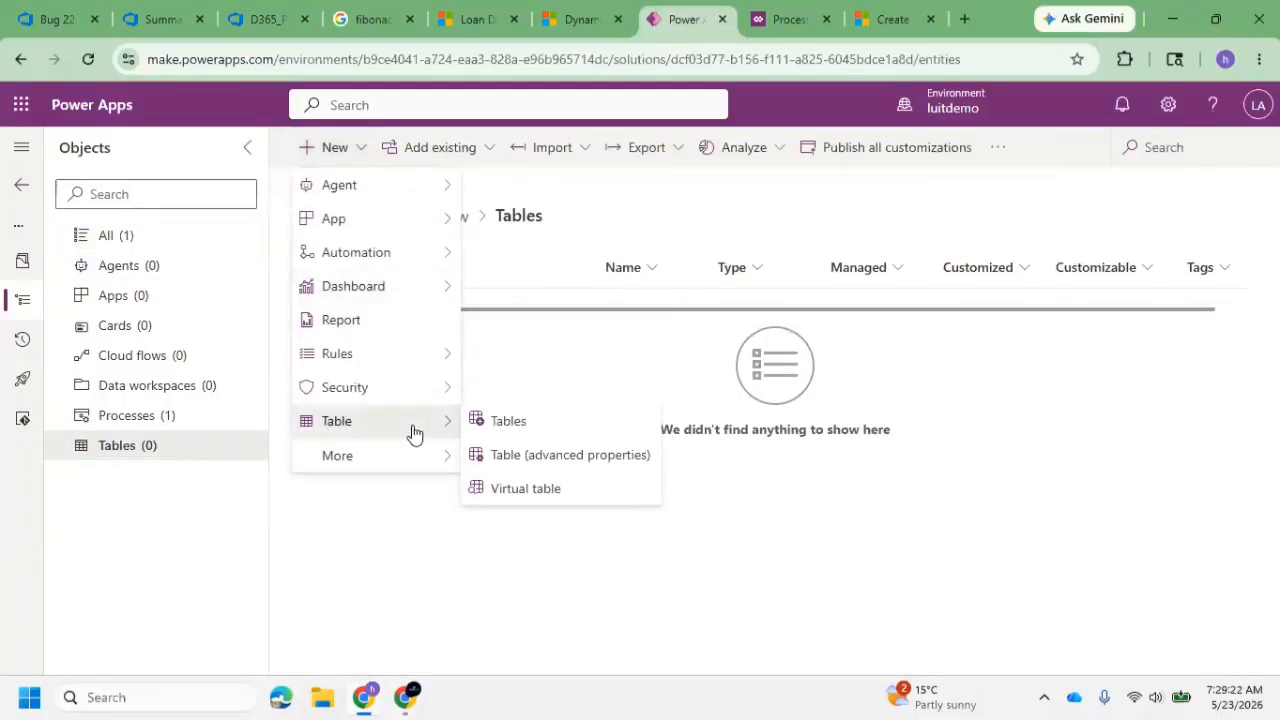
left_click(543, 456)
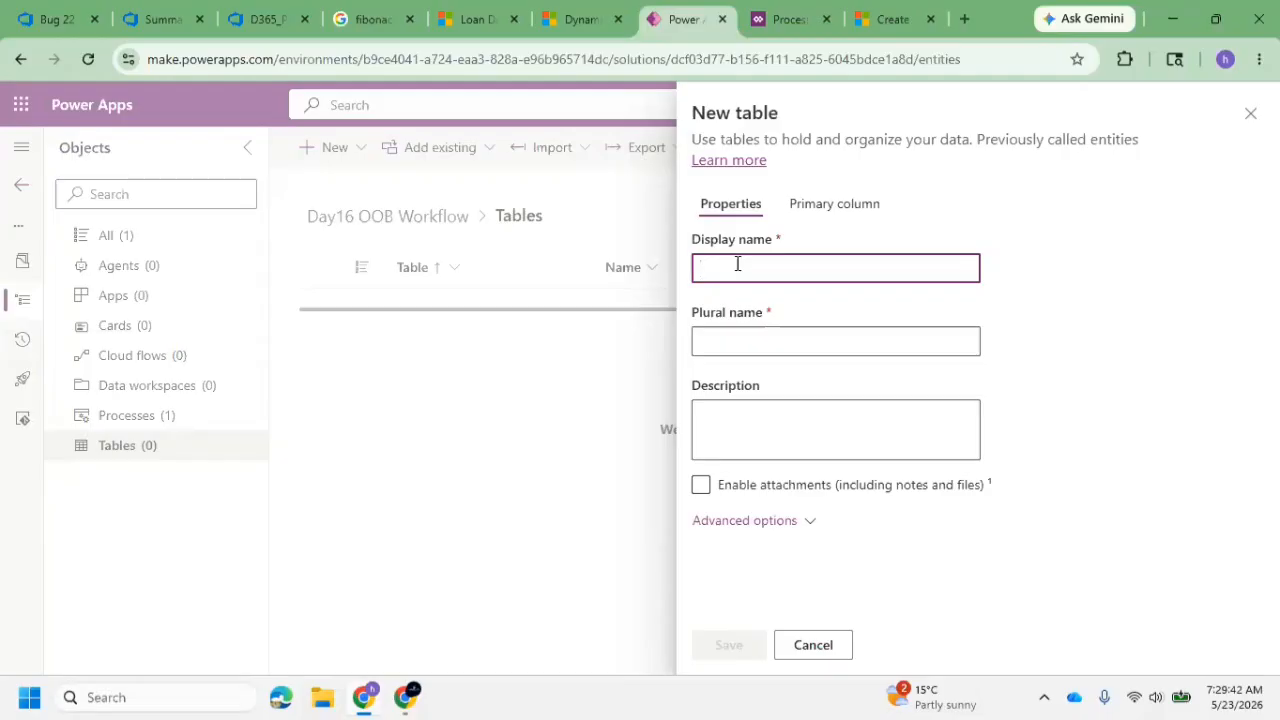
key("alt+Tab")
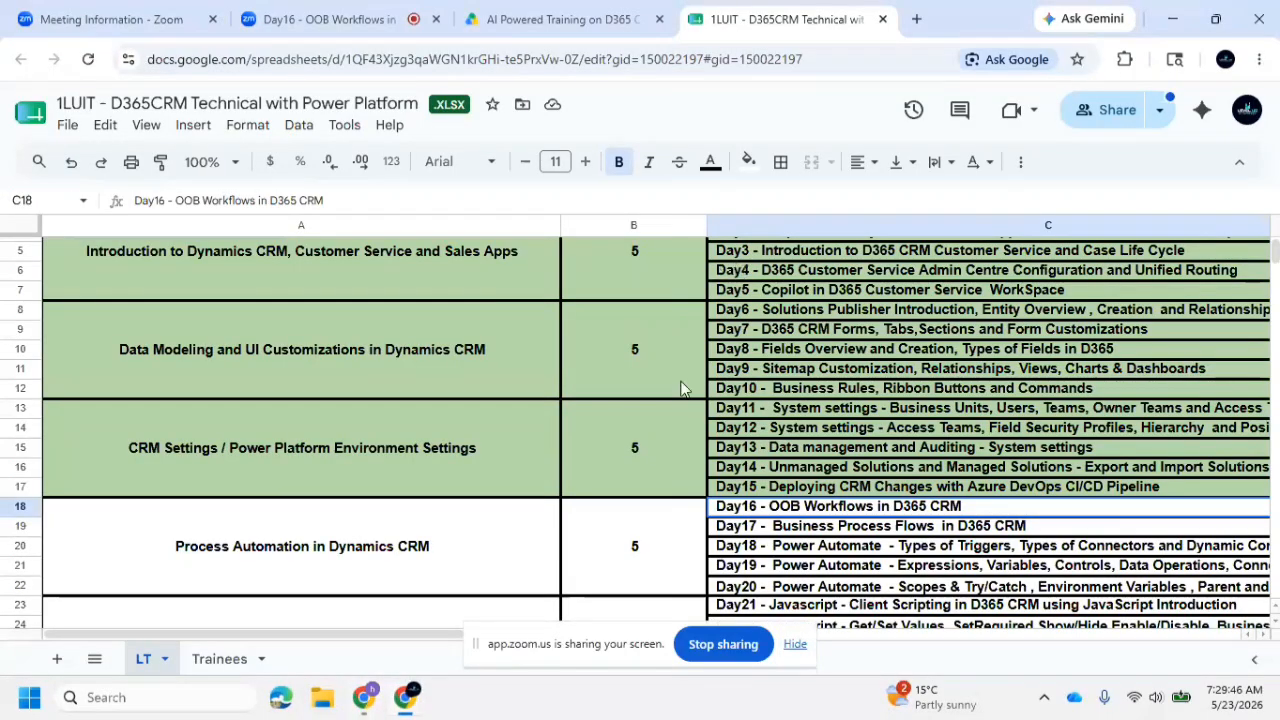
mouse_move(405, 697)
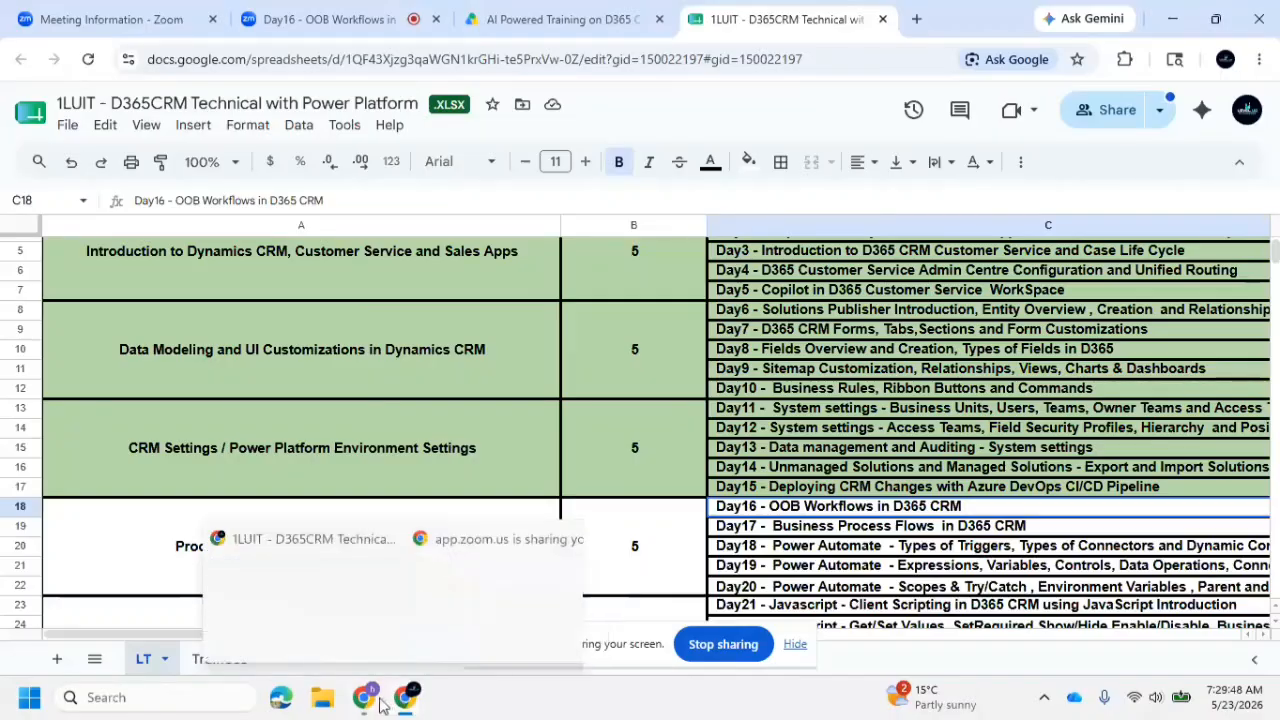
left_click(503, 523)
Set the new table's display name to Credit Card, with the plural name Credit Cards
left_click(753, 270)
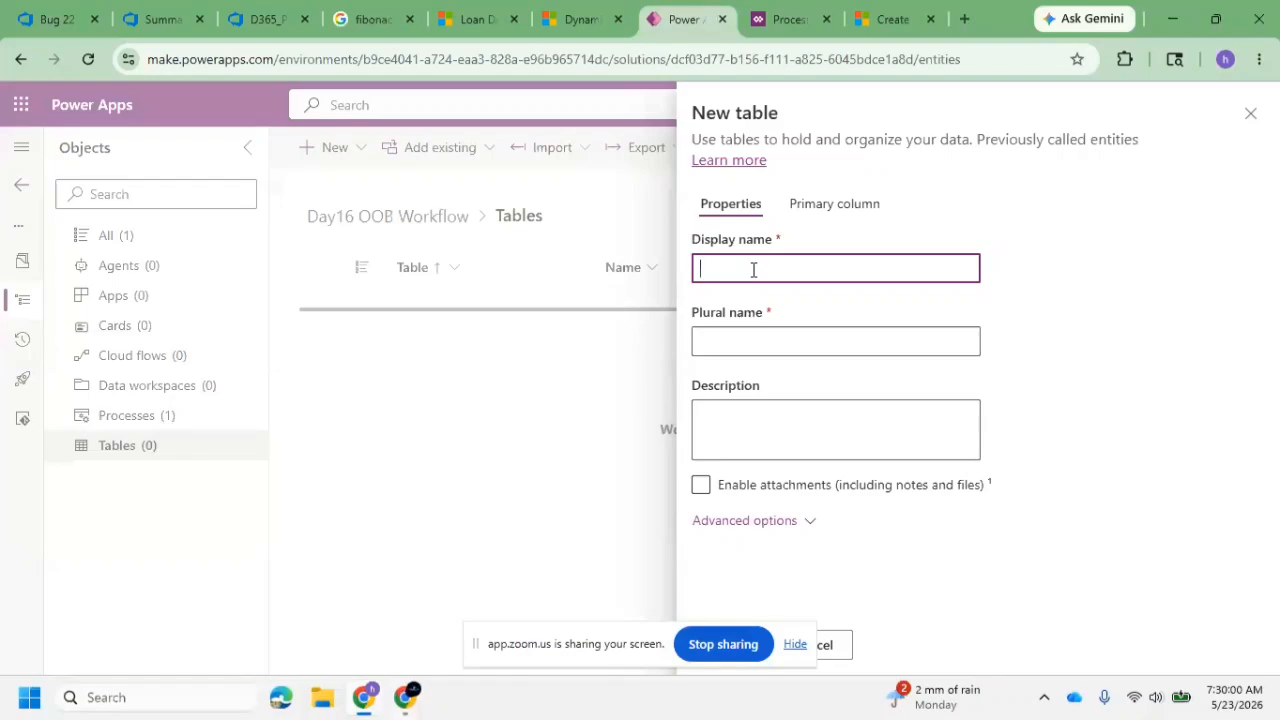
type("Mobil")
key("BackSpace")
key("BackSpace")
key("BackSpace")
key("BackSpace")
key("BackSpace")
type("Credit Card")
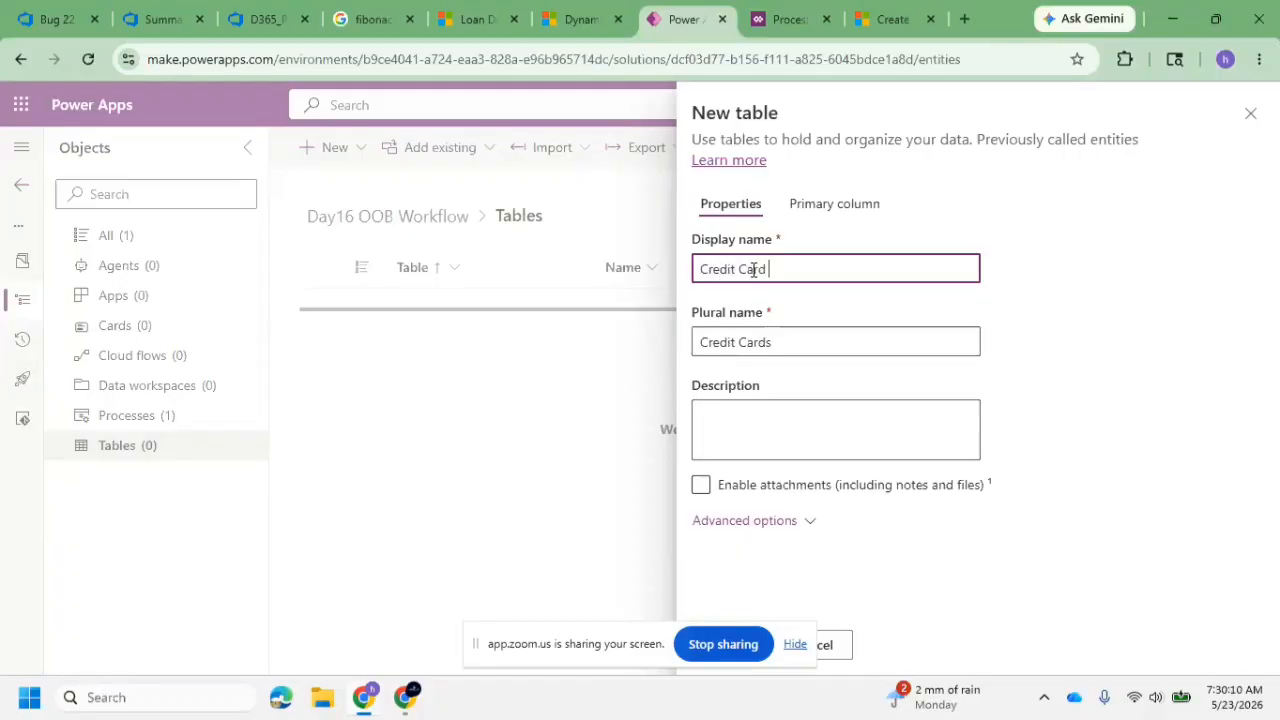
Set the Credit Card table's record ownership to Organization in its advanced options and save the table
left_click(770, 522)
scroll(777, 466, "down", 2)
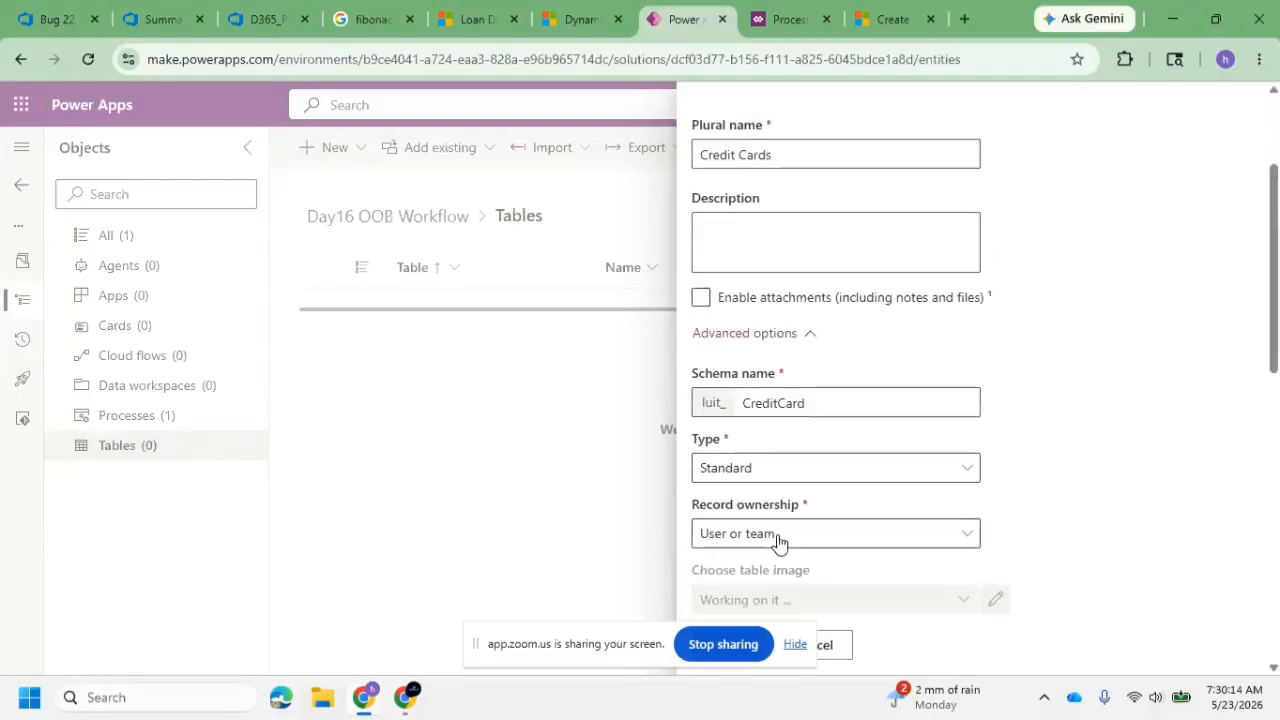
left_click(778, 537)
left_click(770, 600)
scroll(740, 578, "down", 8)
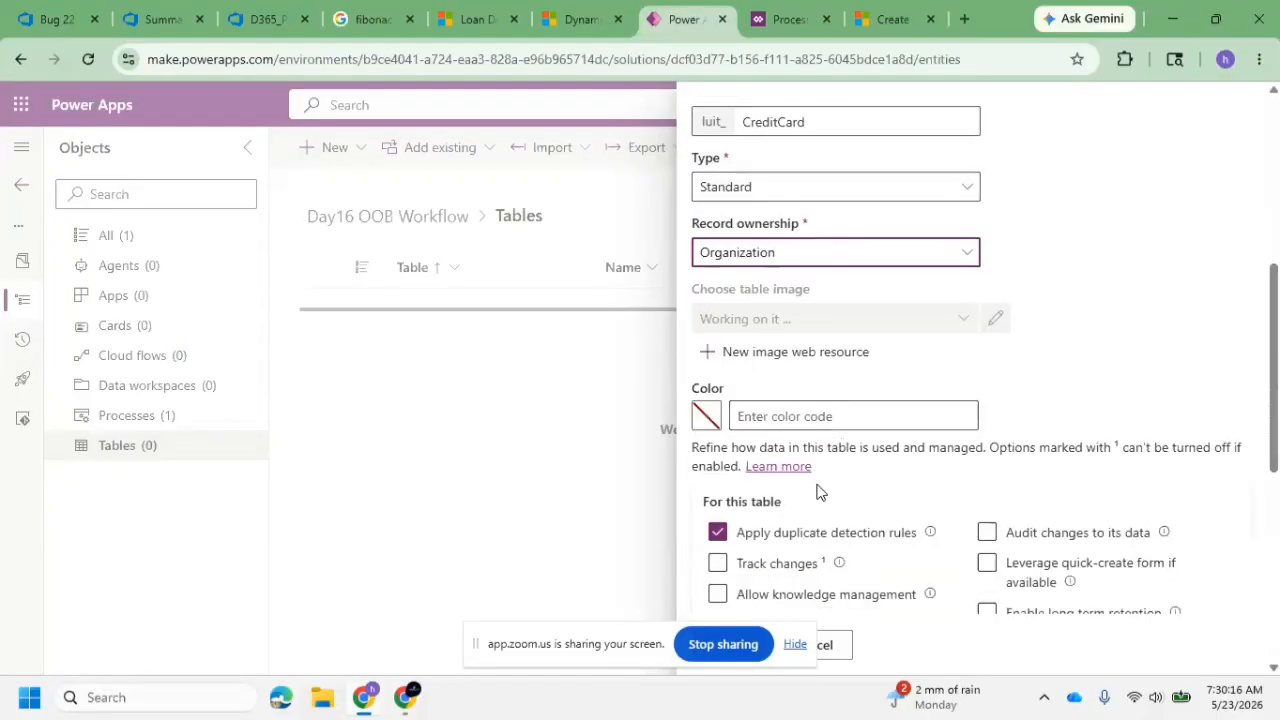
left_click(795, 644)
left_click(743, 652)
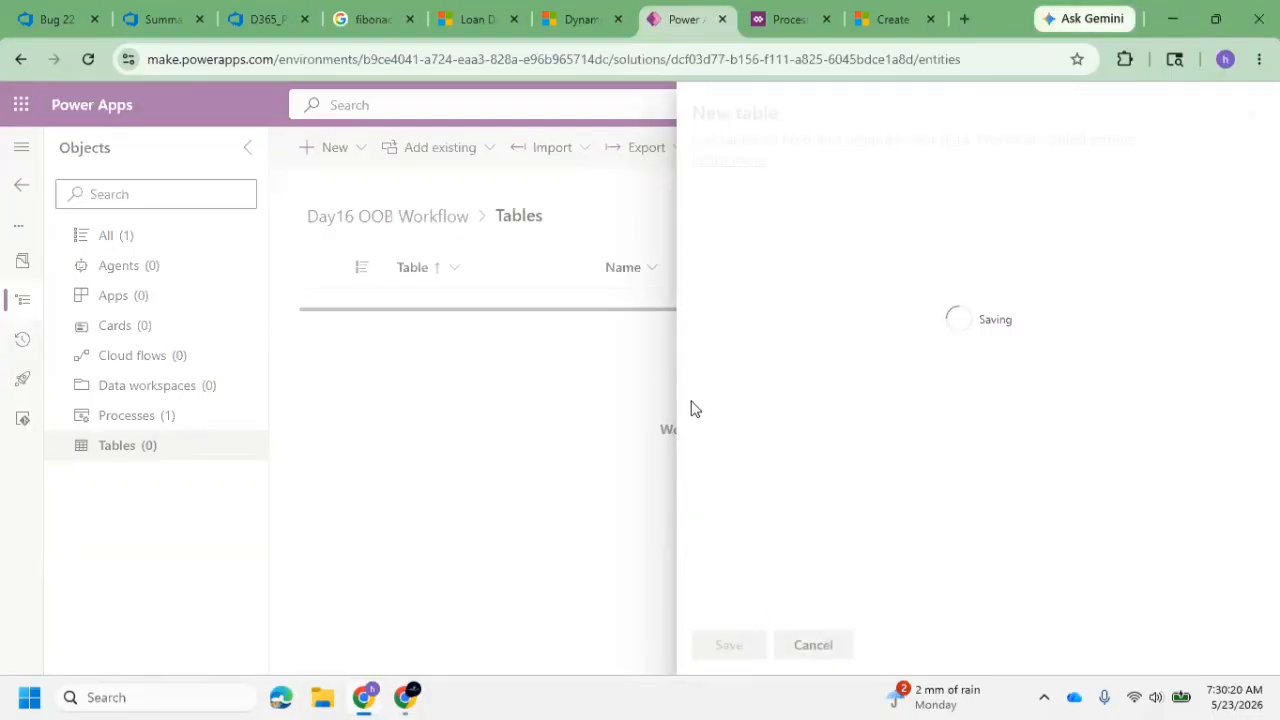
Open the Credit Card table's main Information form for editing
left_click(480, 20)
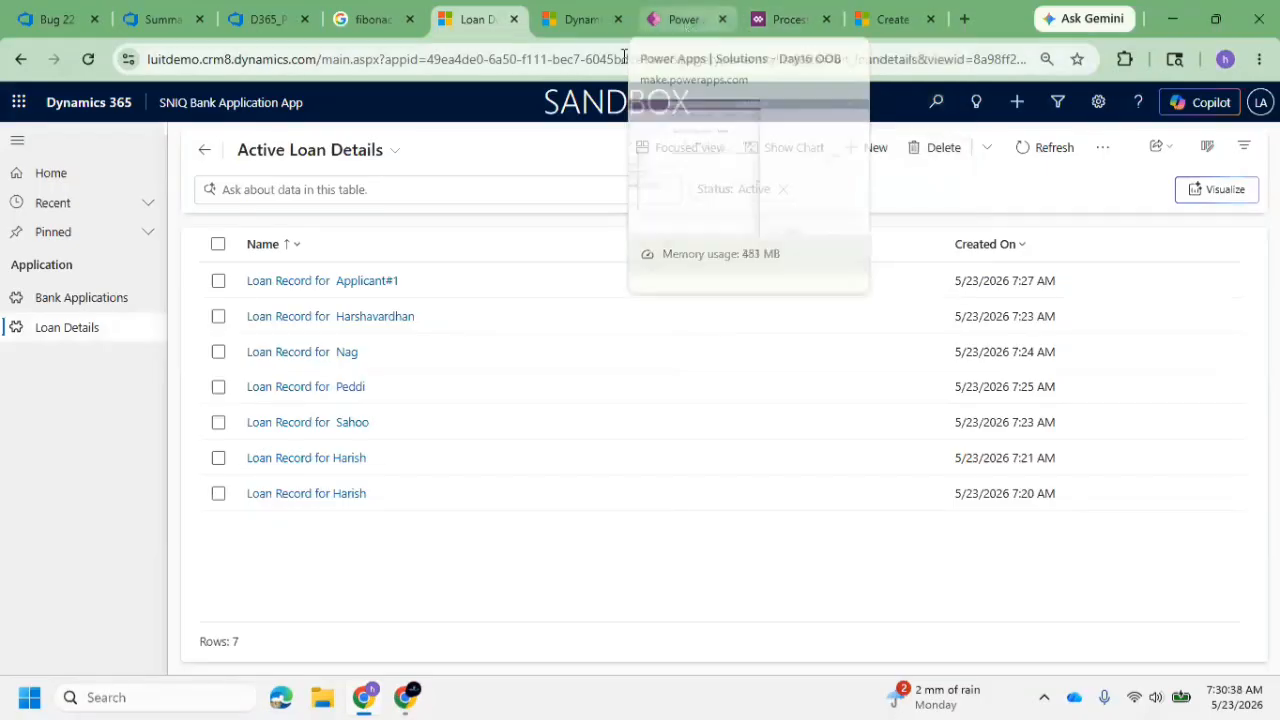
left_click(786, 30)
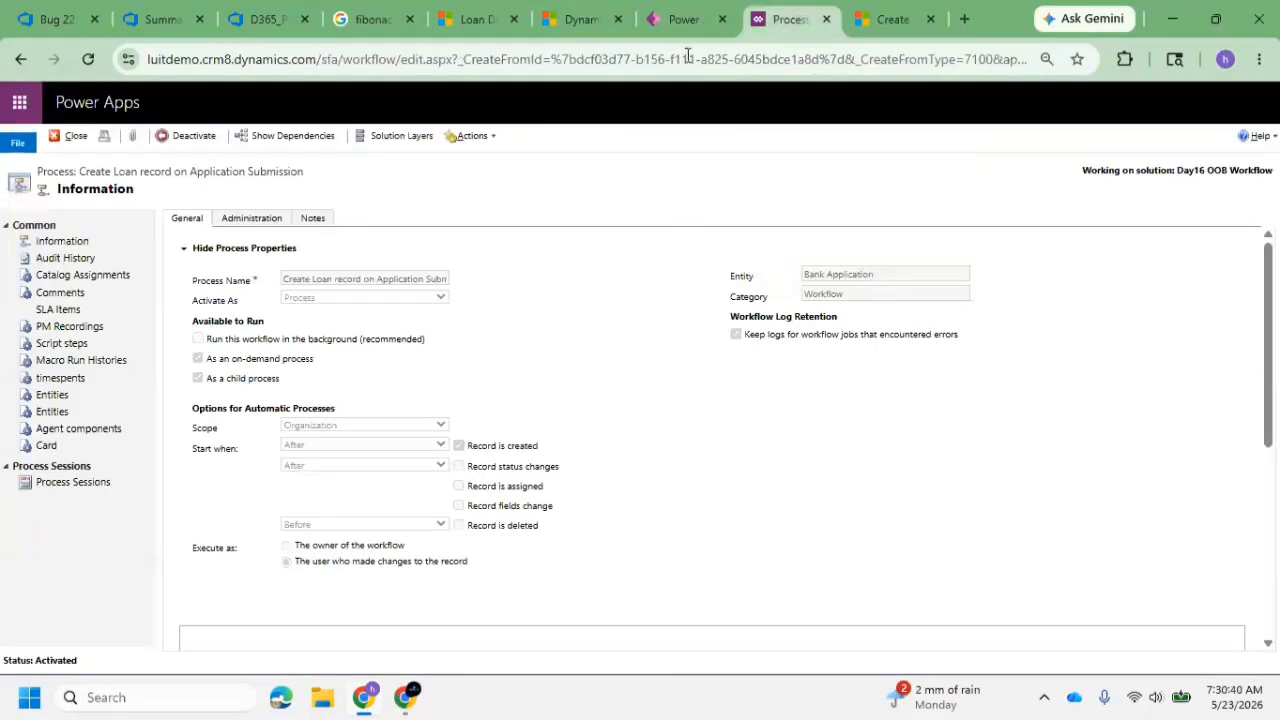
left_click(686, 20)
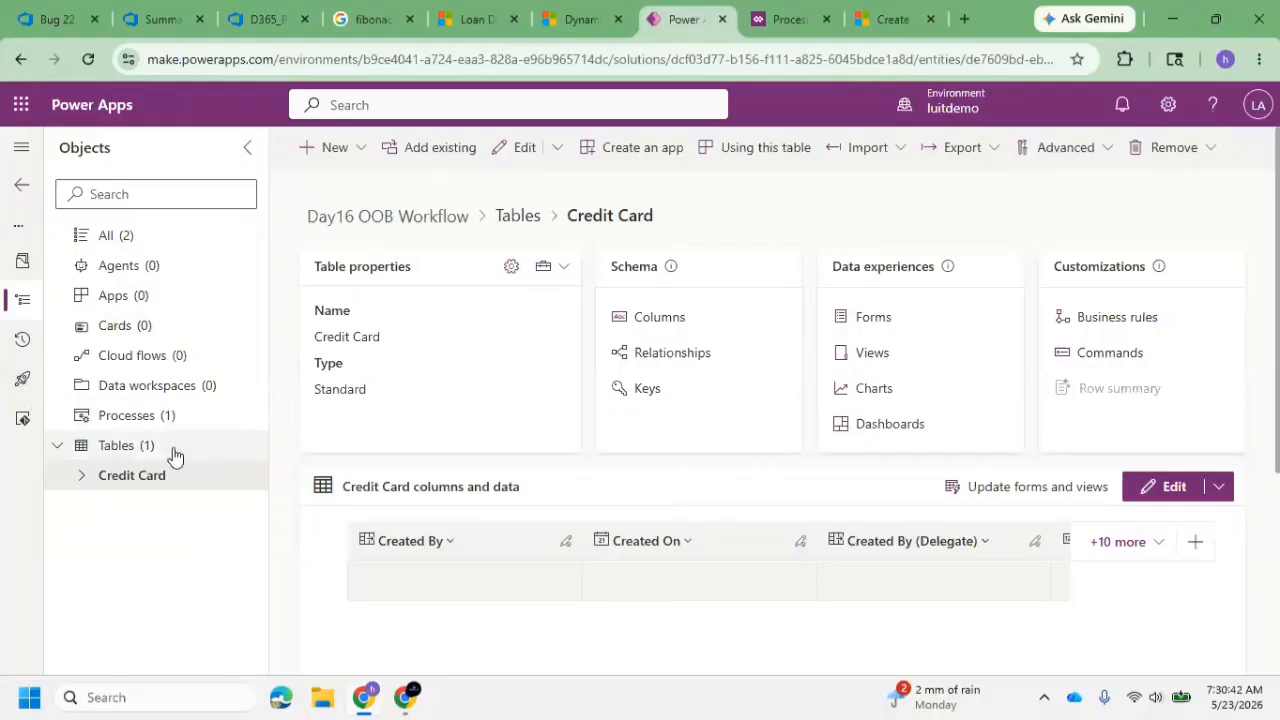
left_click(864, 330)
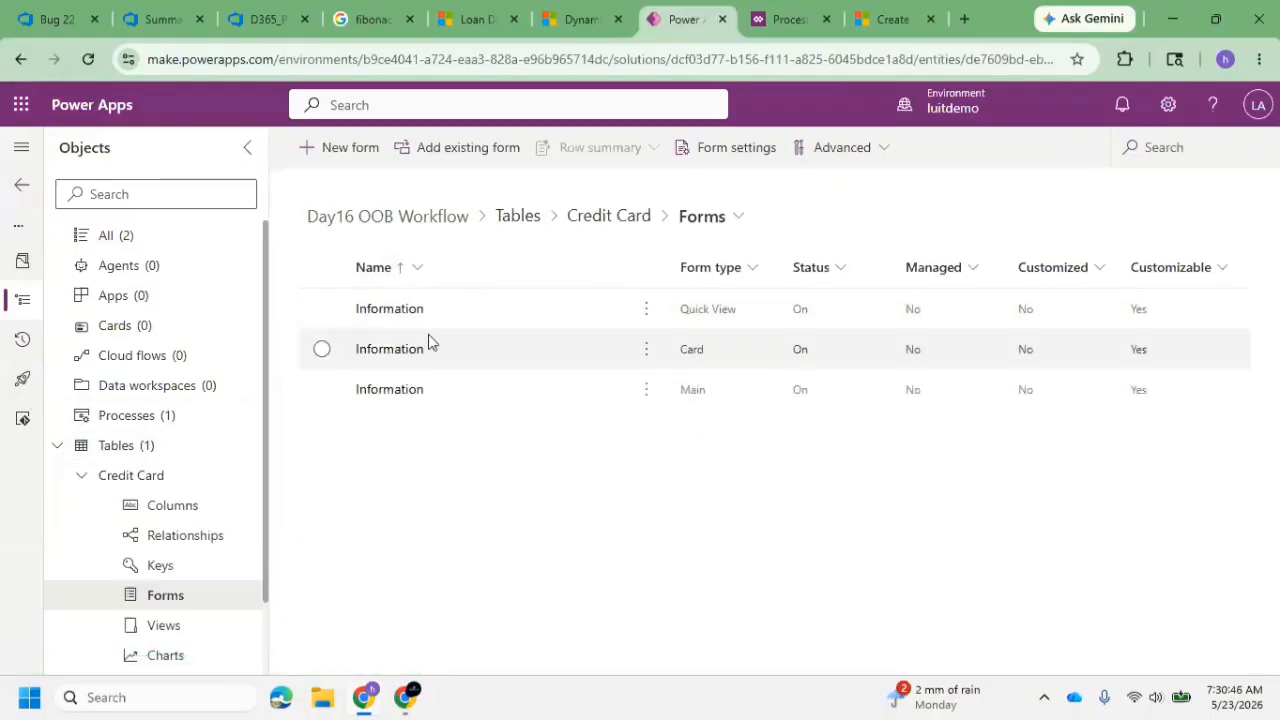
left_click(388, 392)
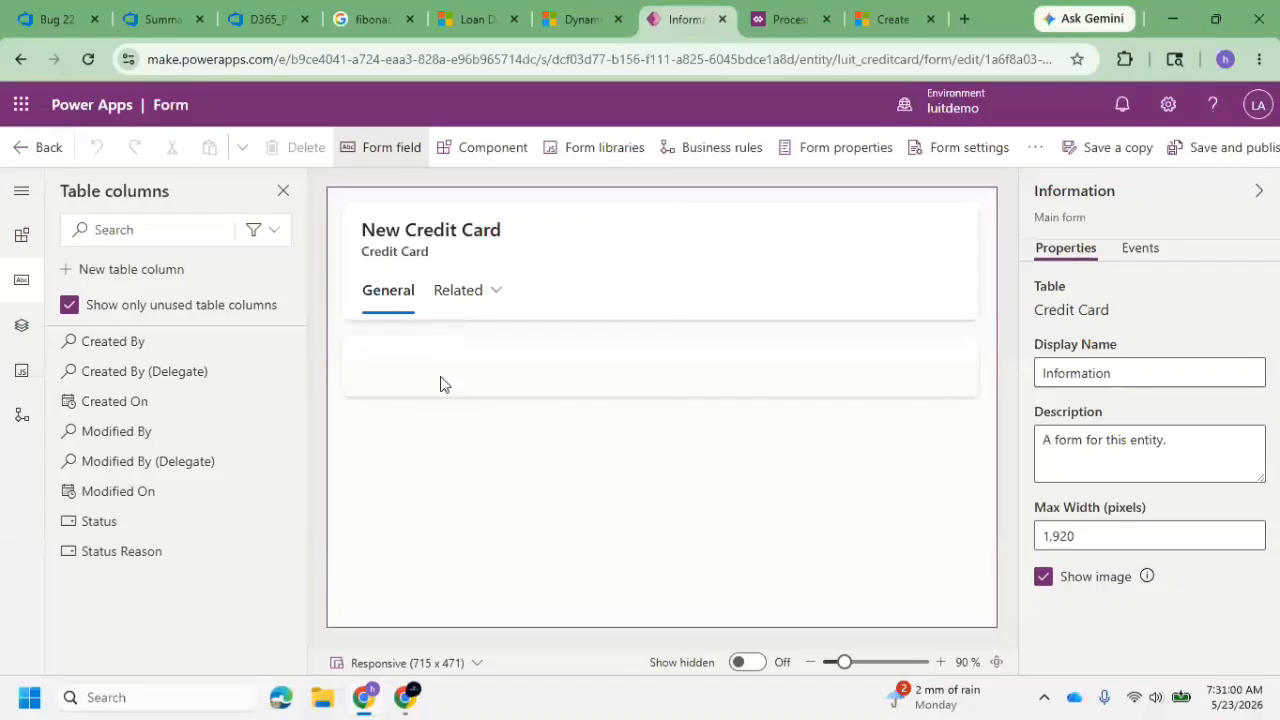
Start a new table column from the form editor with the display name Apply Loand with Credit Limit
left_click(424, 378)
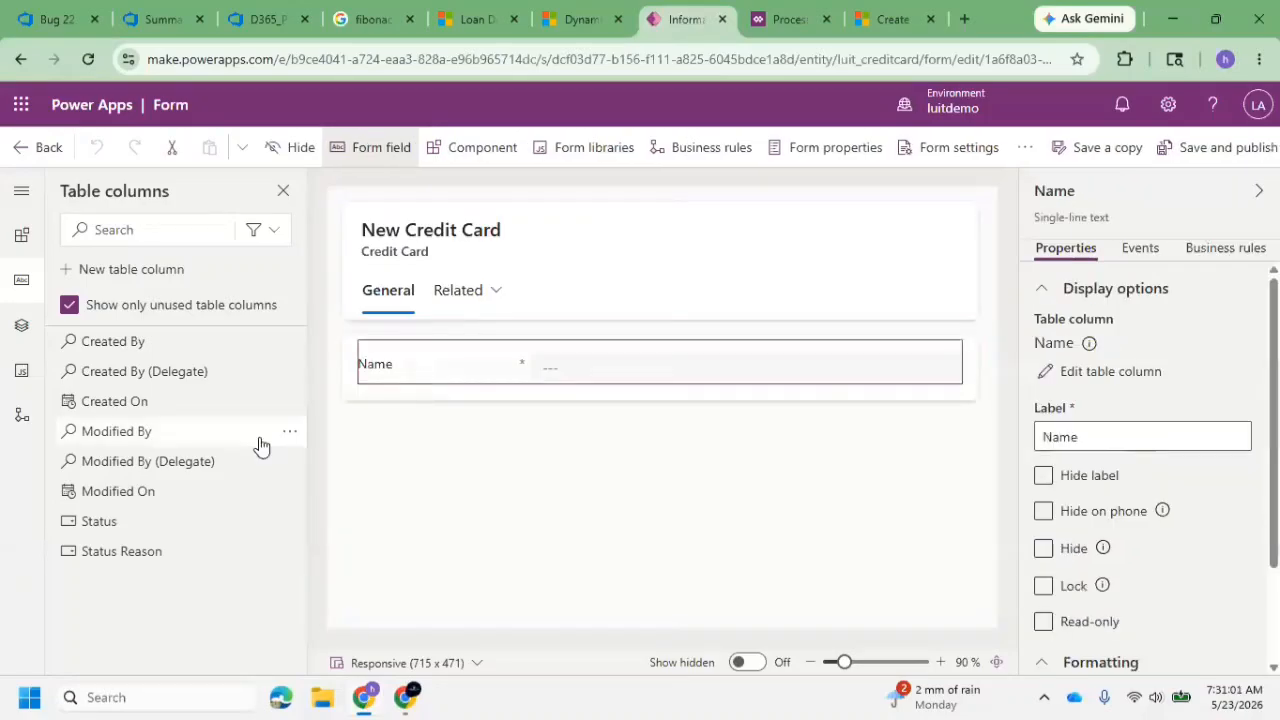
left_click(133, 270)
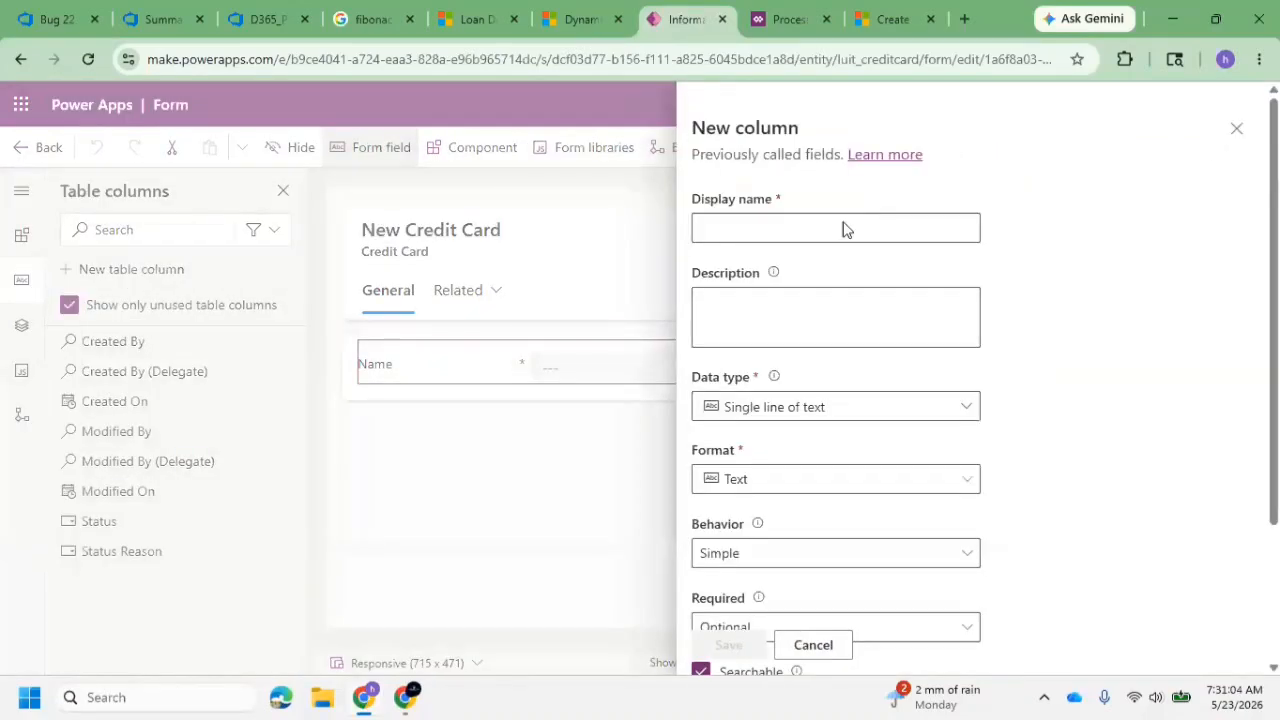
left_click(826, 229)
type("Appl")
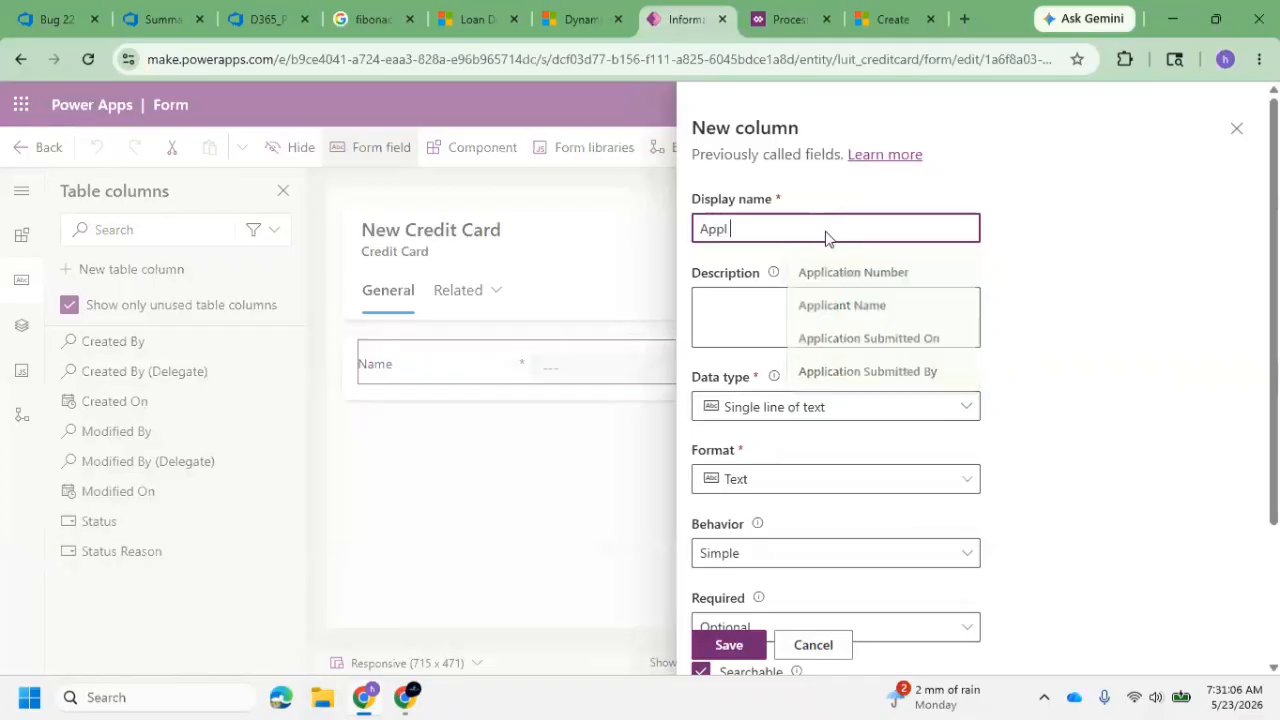
type("y Loand w")
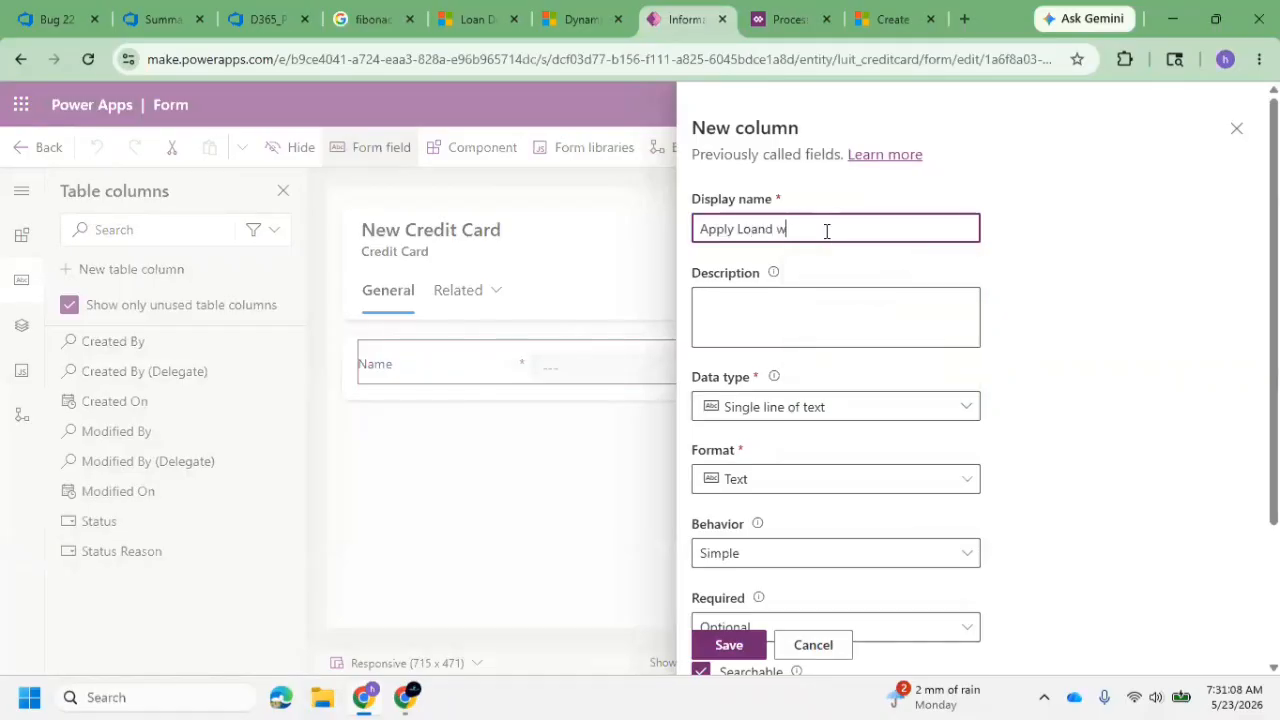
type("ith Credit Limit")
Set the new column's data type to Yes/no, keep No as the default choice, and save the column
left_click(876, 407)
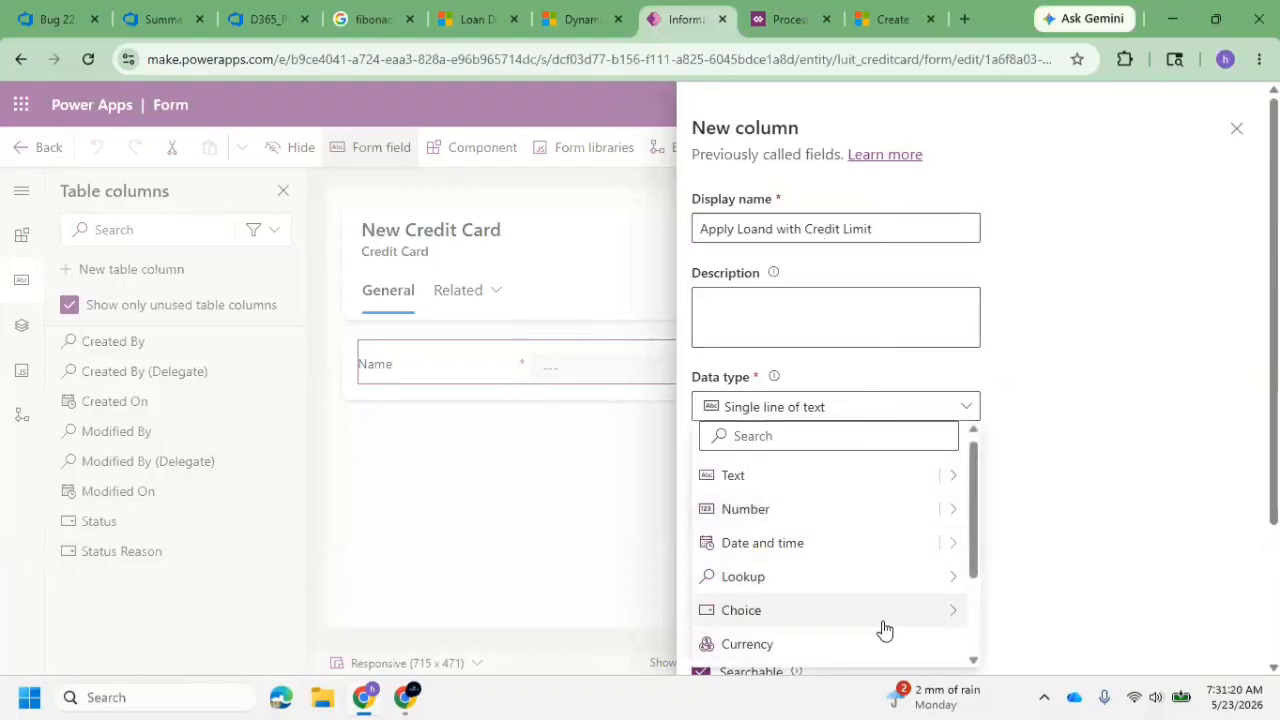
mouse_move(929, 614)
left_click(1057, 654)
scroll(784, 486, "down", 2)
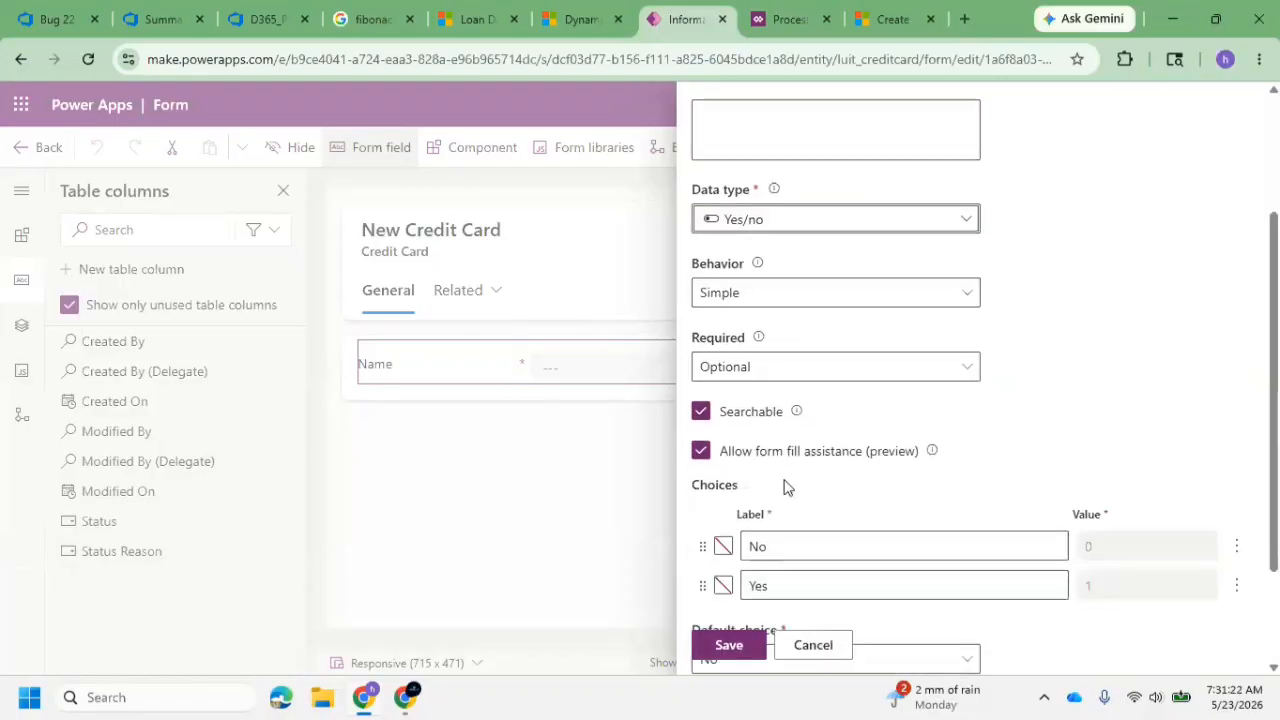
scroll(790, 510, "down", 2)
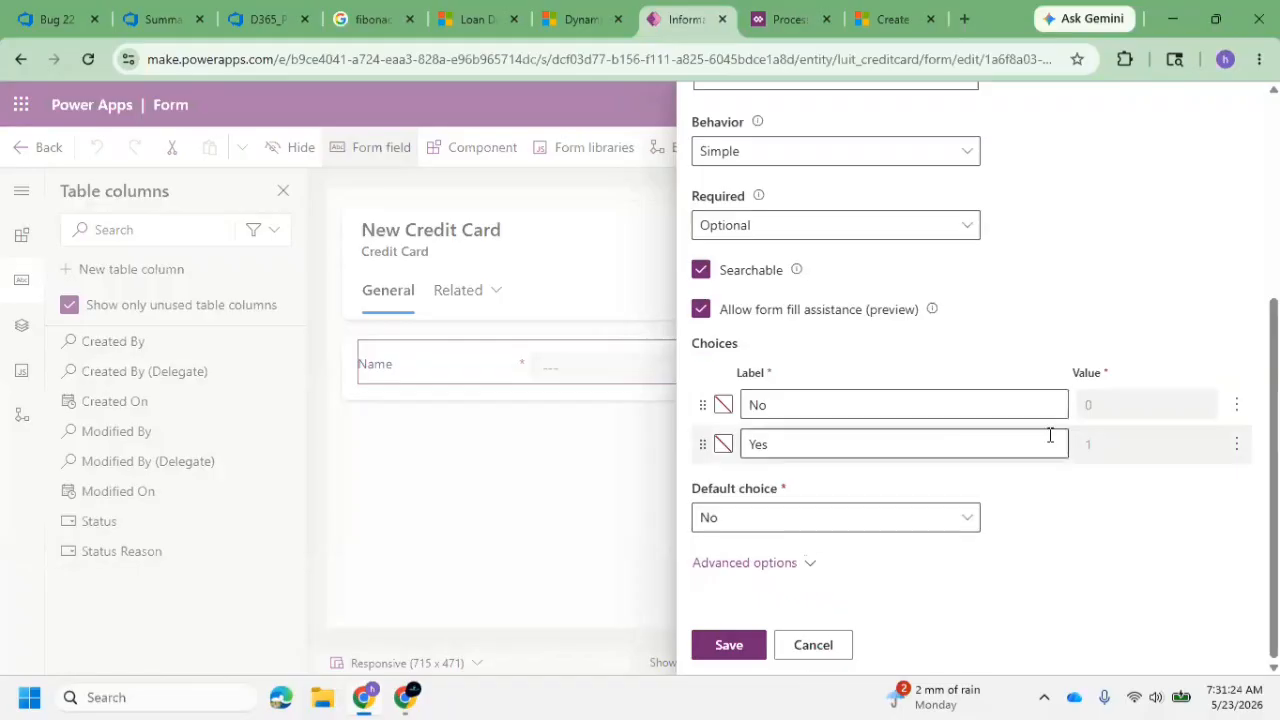
left_click(729, 646)
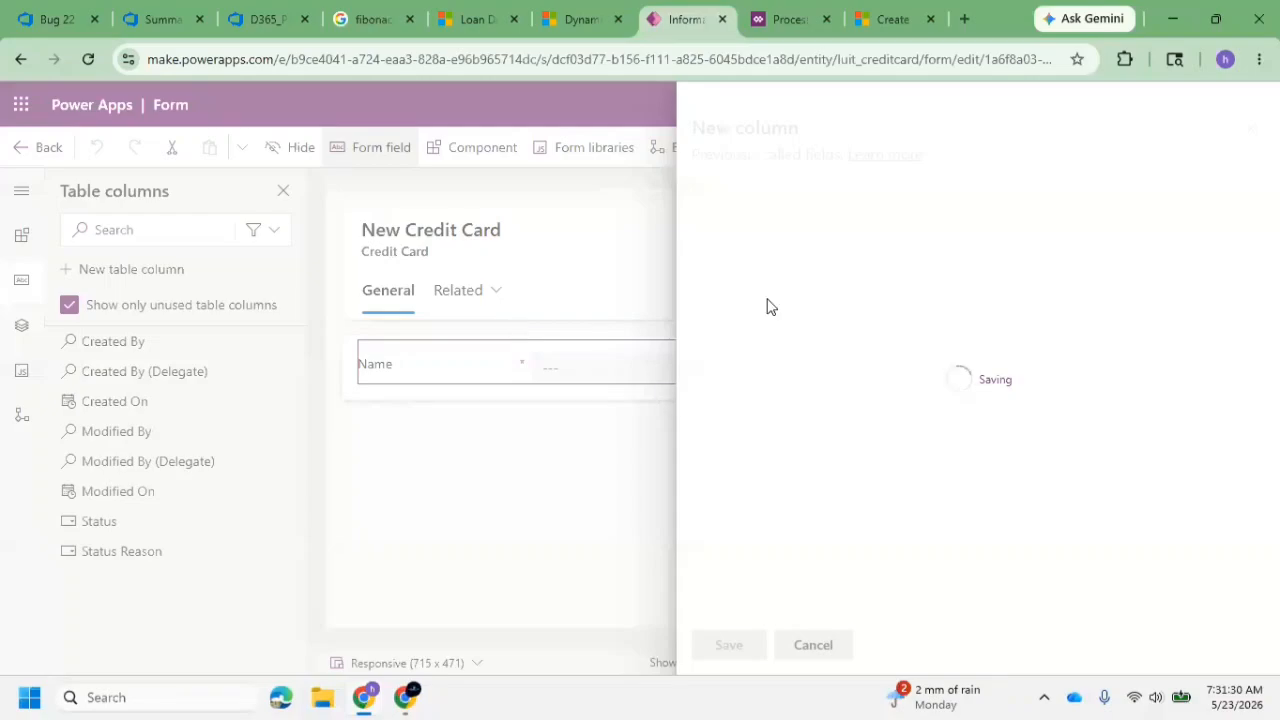
Place the Apply Loand with Credit Limit column below Name on the Credit Card form, save and publish, and leave the form editor
left_click_drag(163, 352, 426, 397)
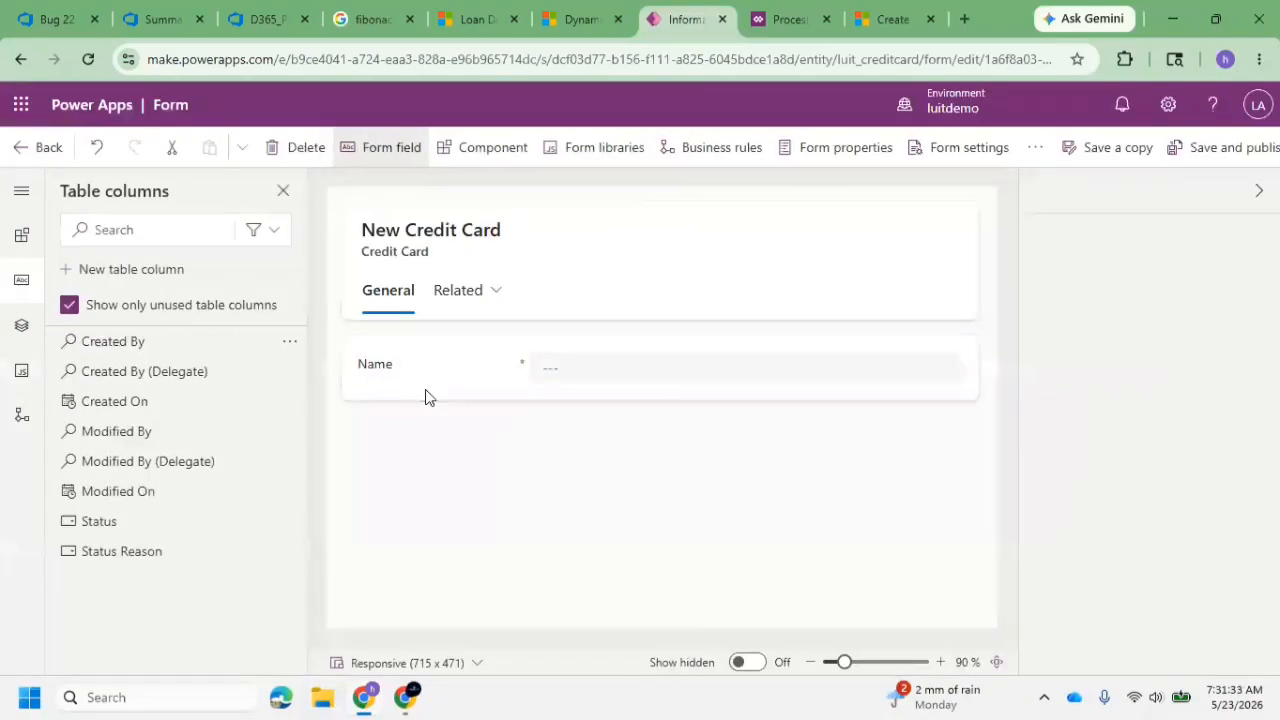
left_click(1200, 152)
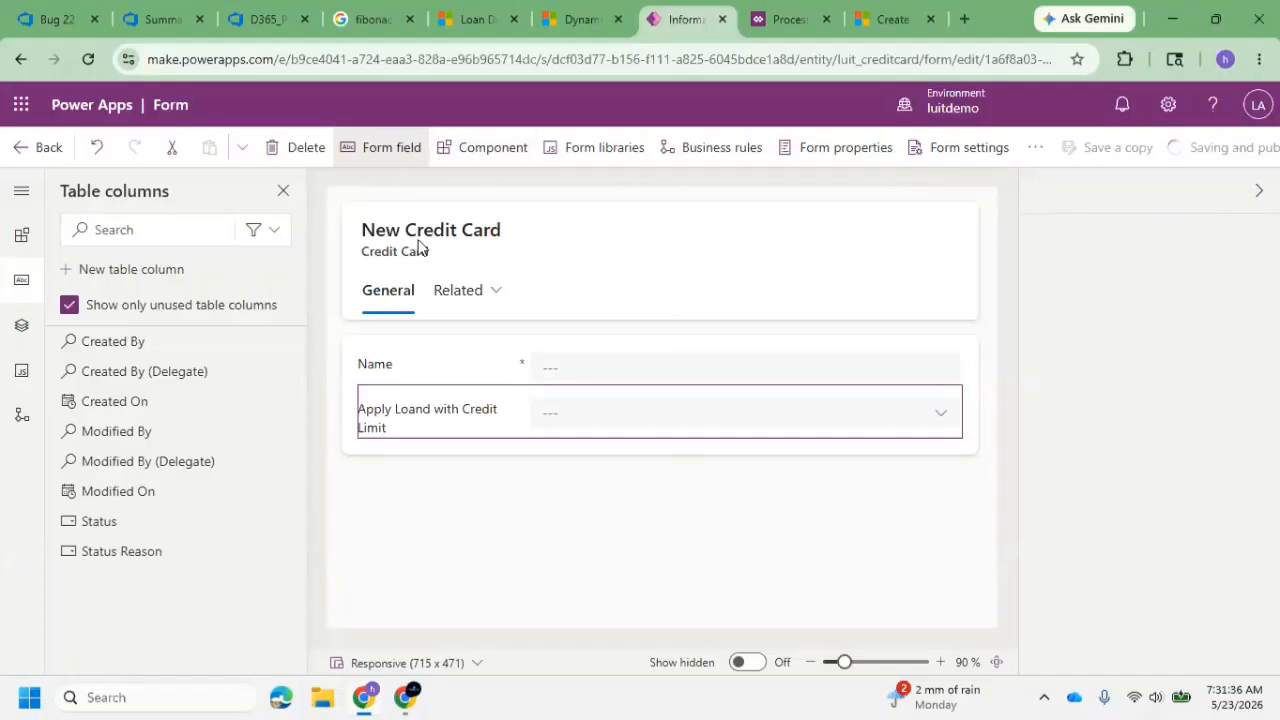
left_click(460, 20)
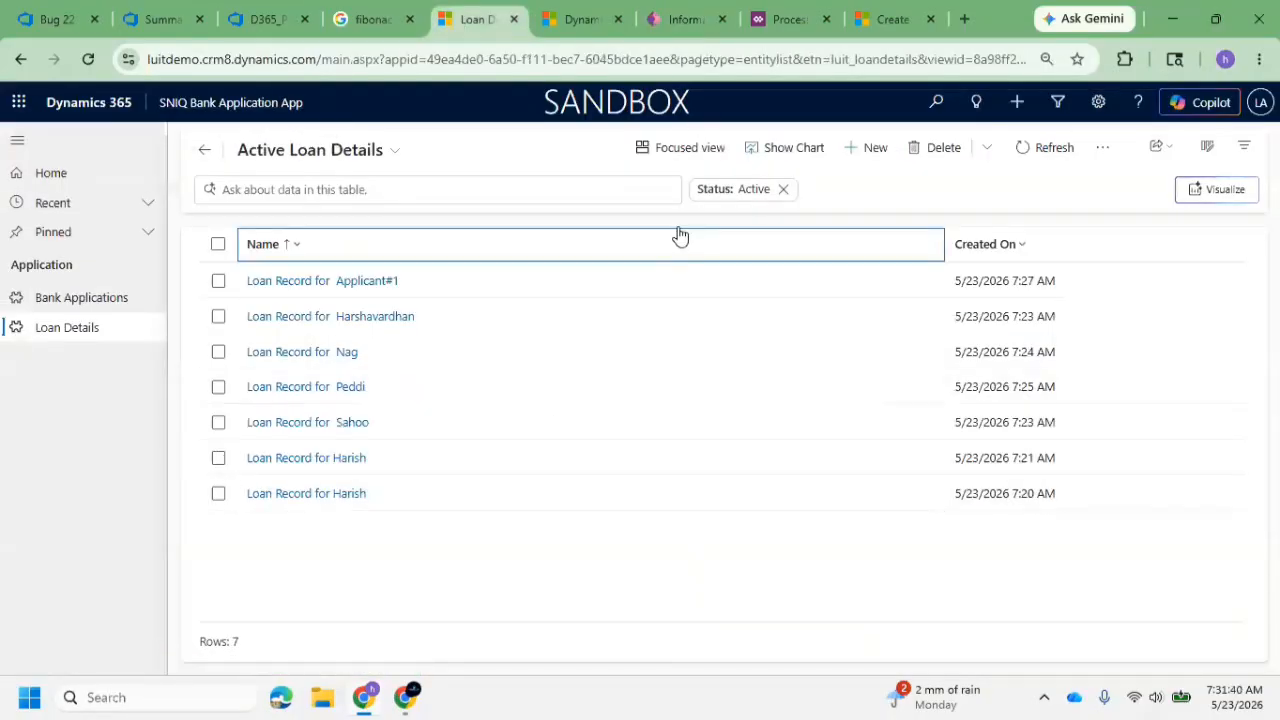
left_click(686, 19)
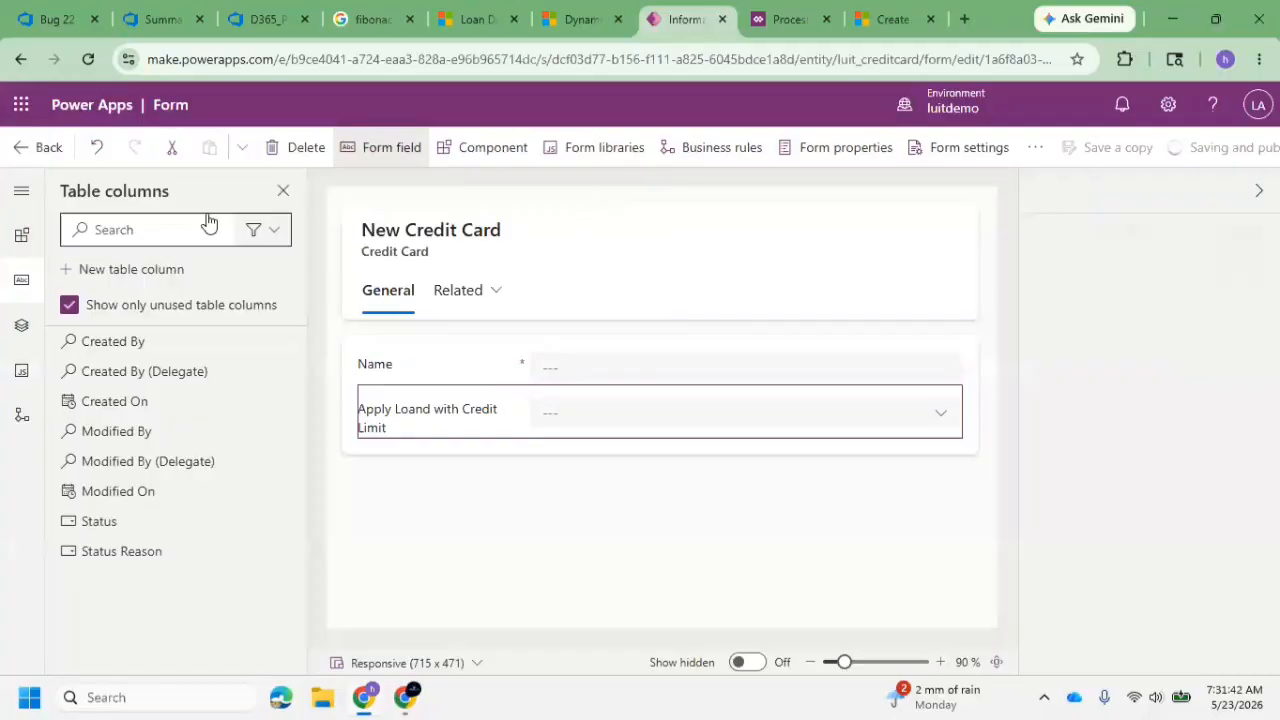
left_click(17, 152)
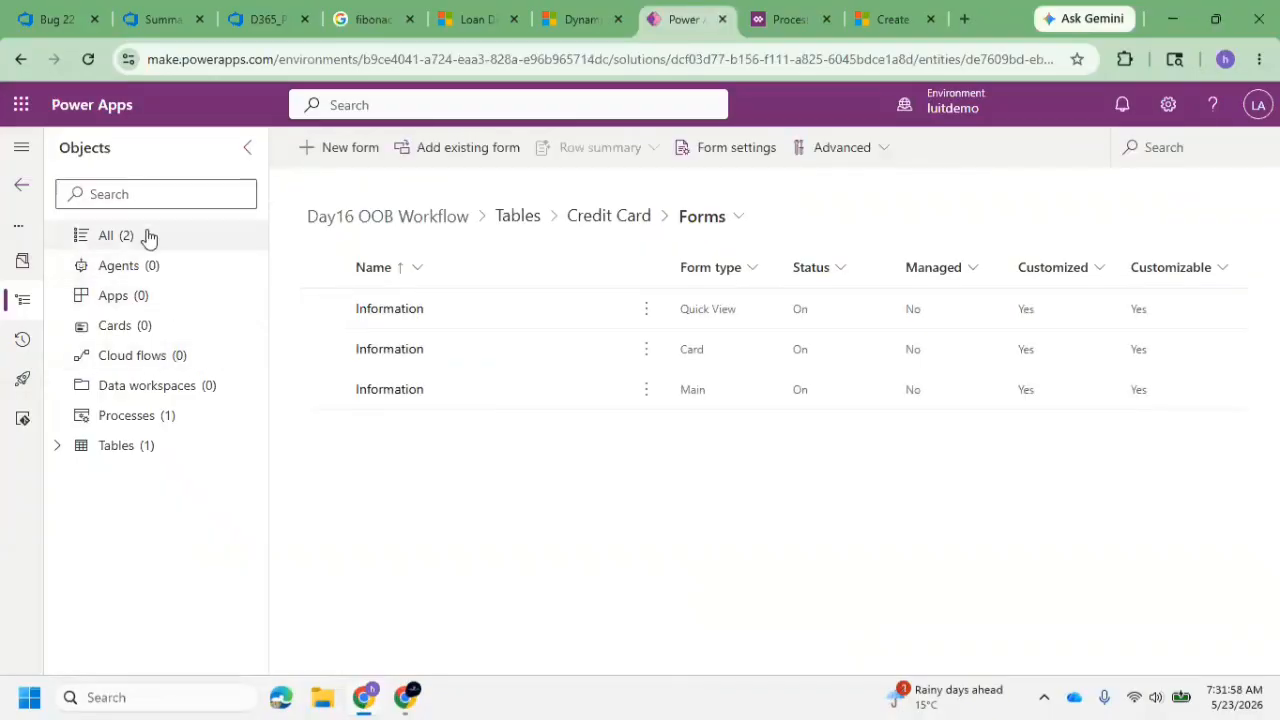
Add the existing SNIQ Bank Application App site map to the Day16 OOB Workflow solution
left_click(149, 235)
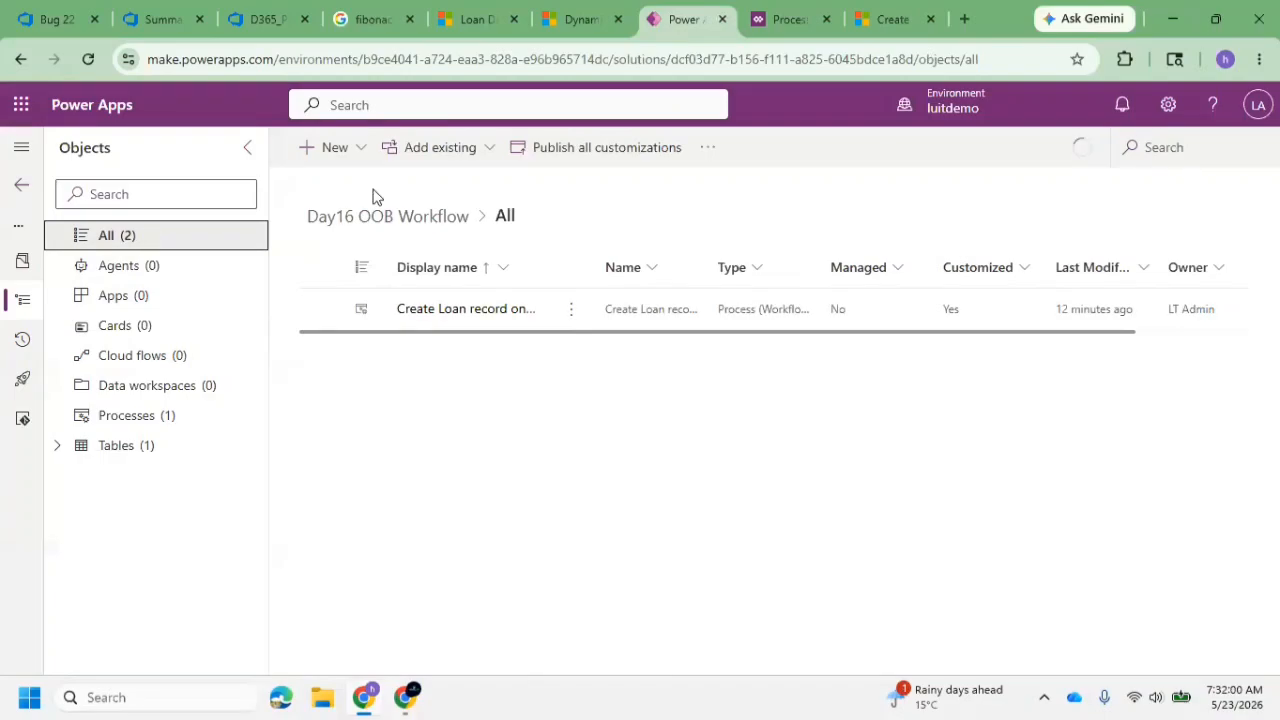
left_click(438, 152)
mouse_move(503, 272)
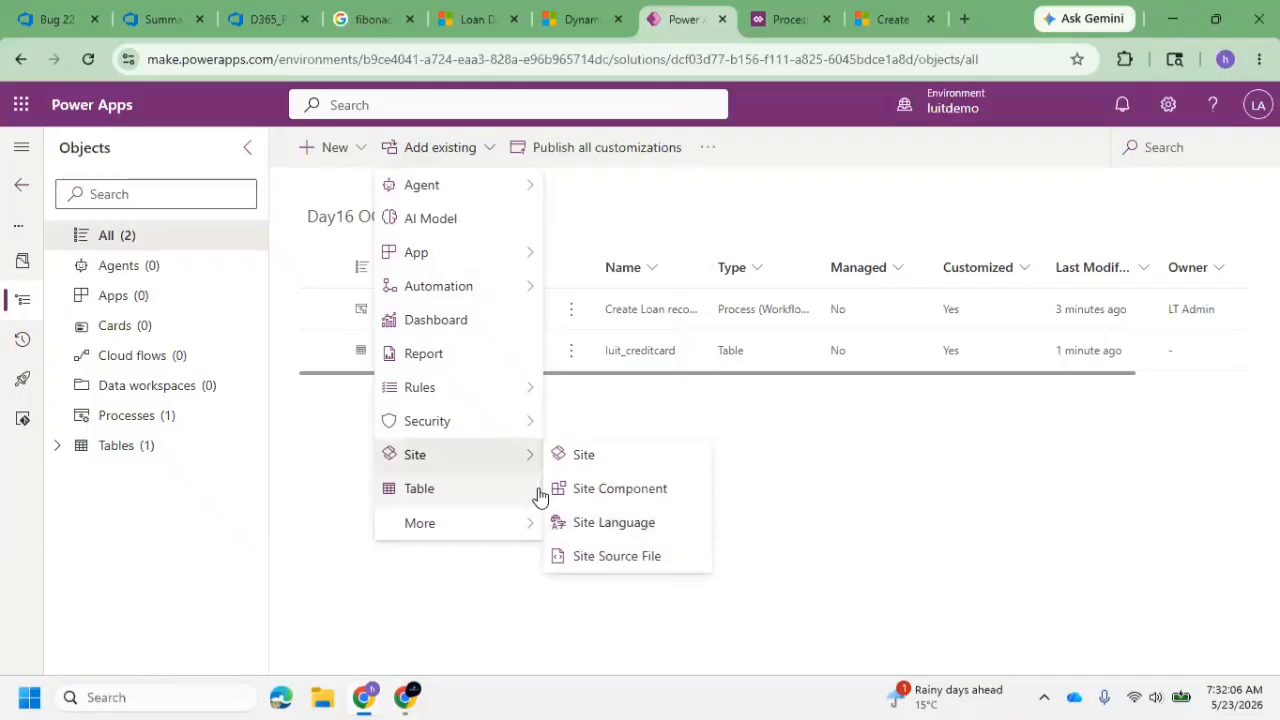
mouse_move(528, 523)
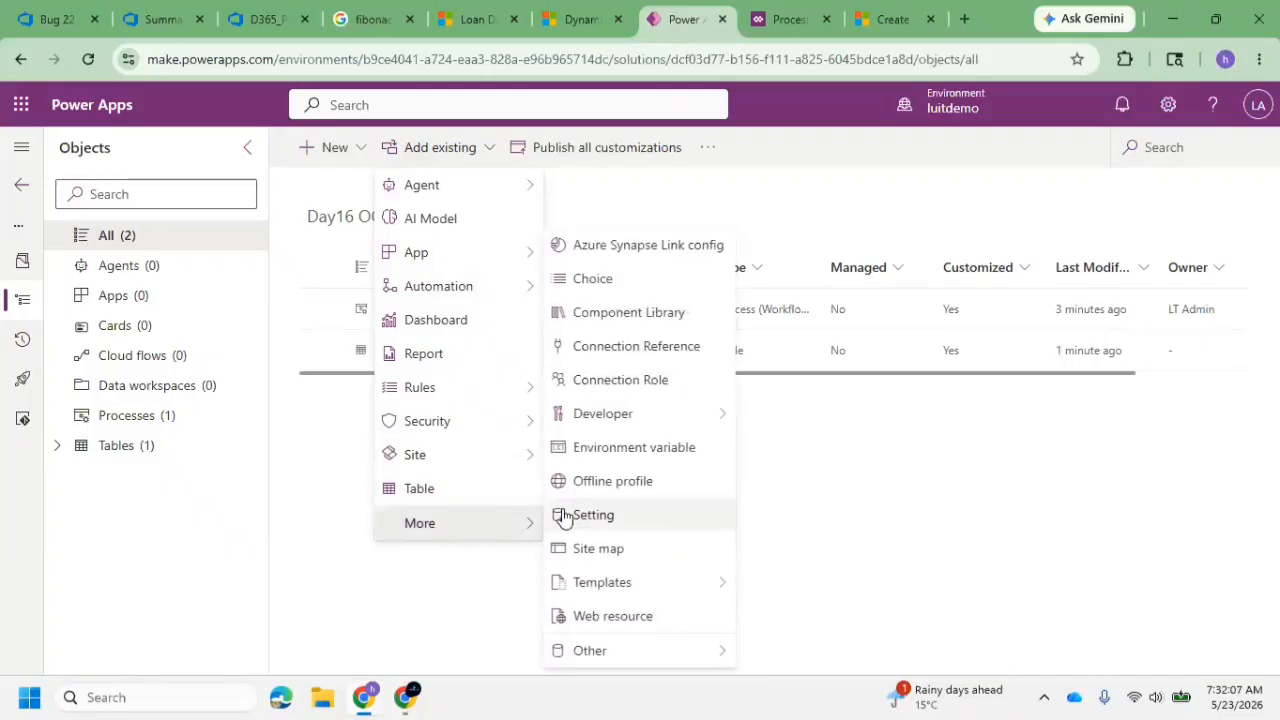
left_click(617, 563)
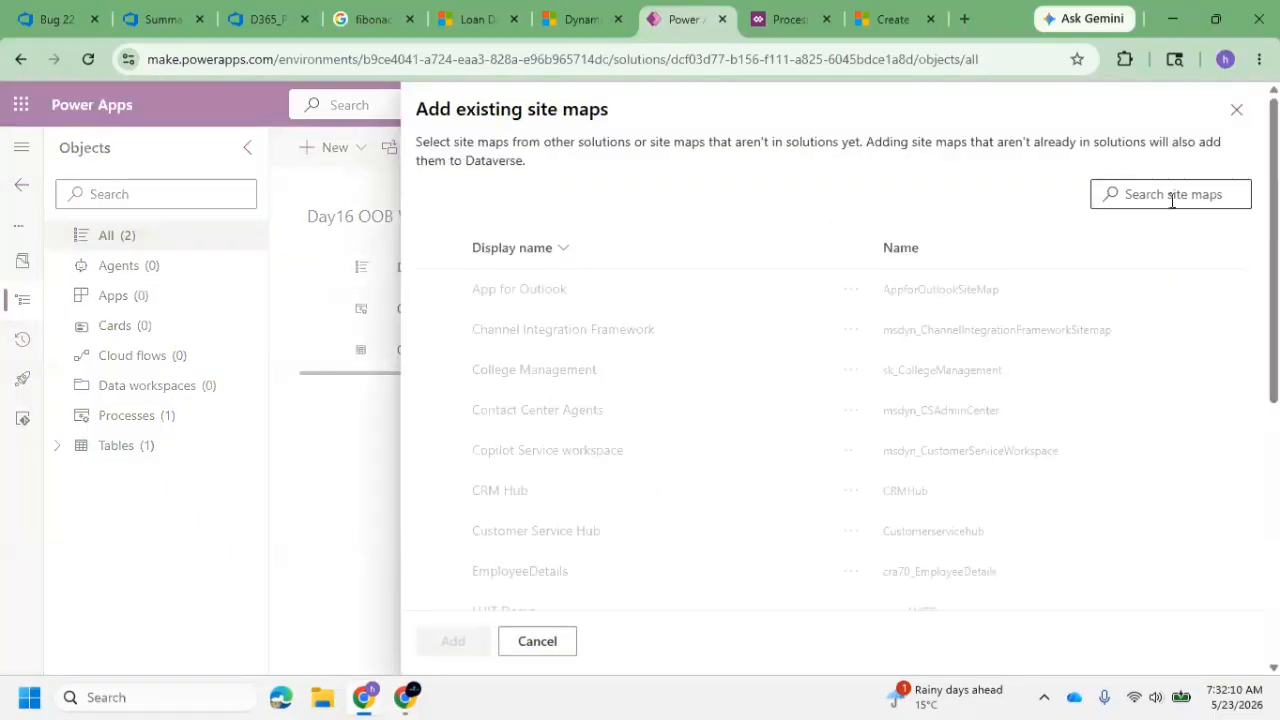
left_click(1172, 196)
type("SN")
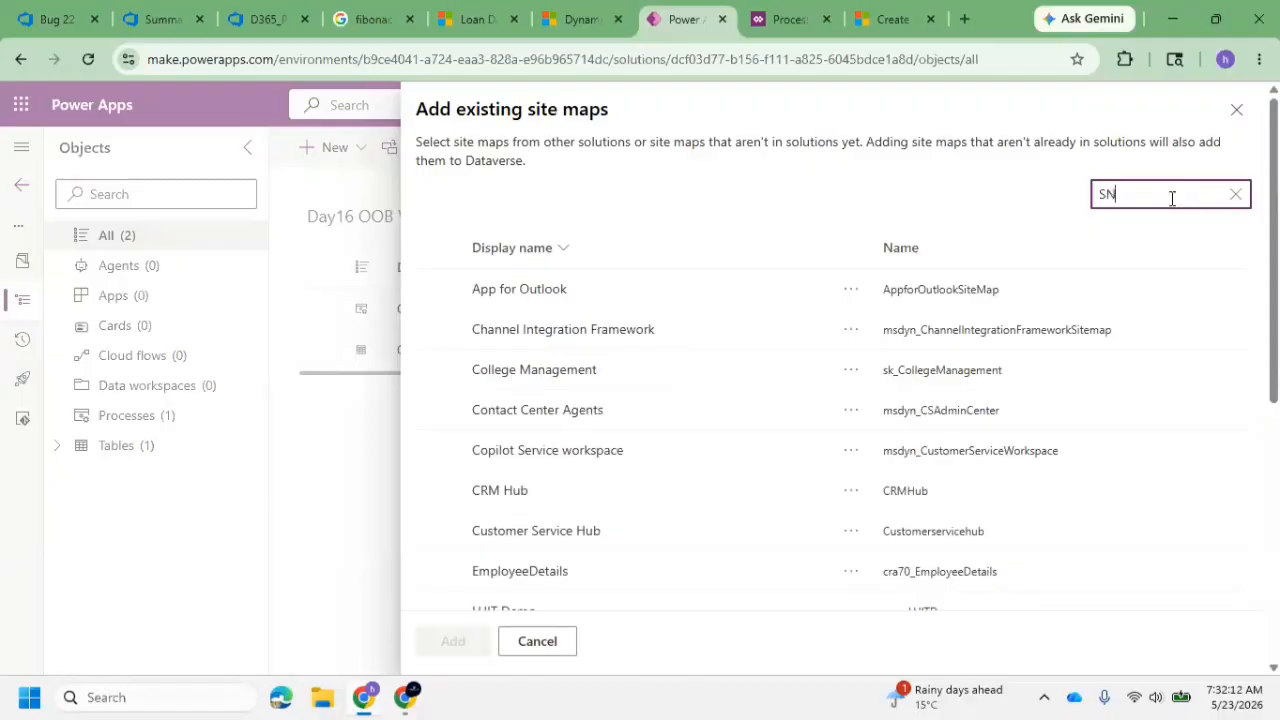
type("I")
left_click(743, 293)
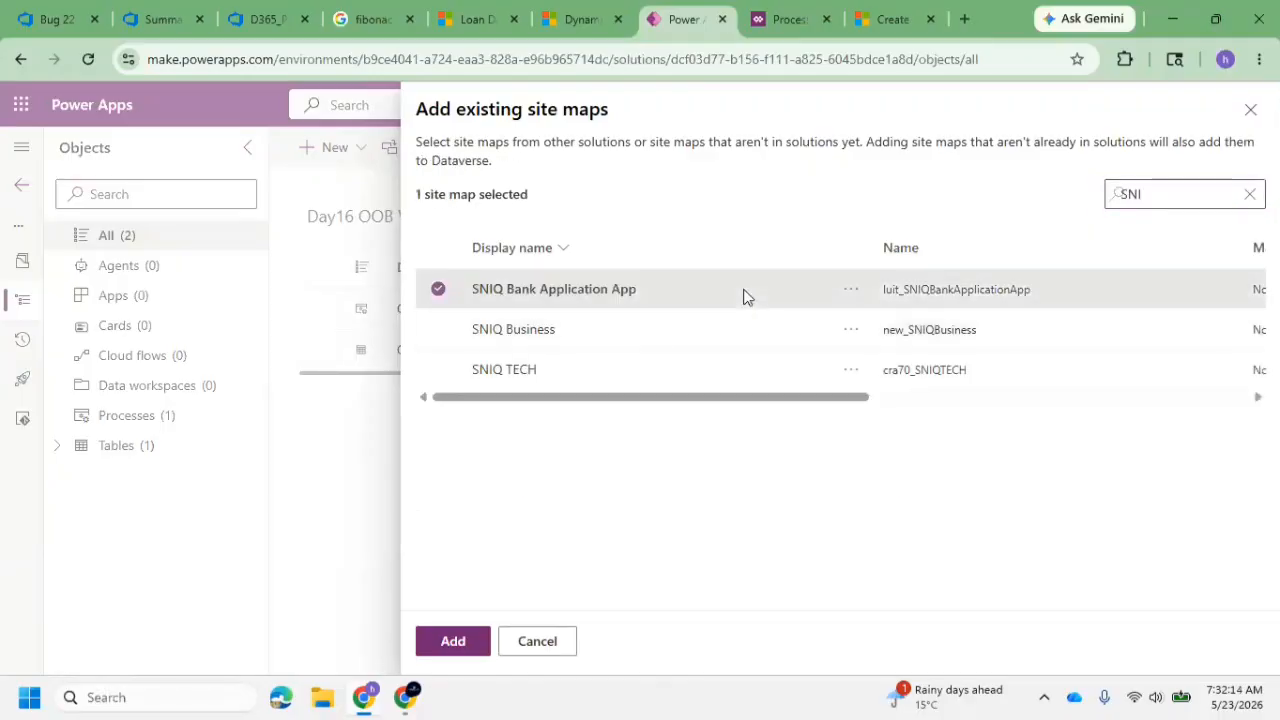
left_click(457, 642)
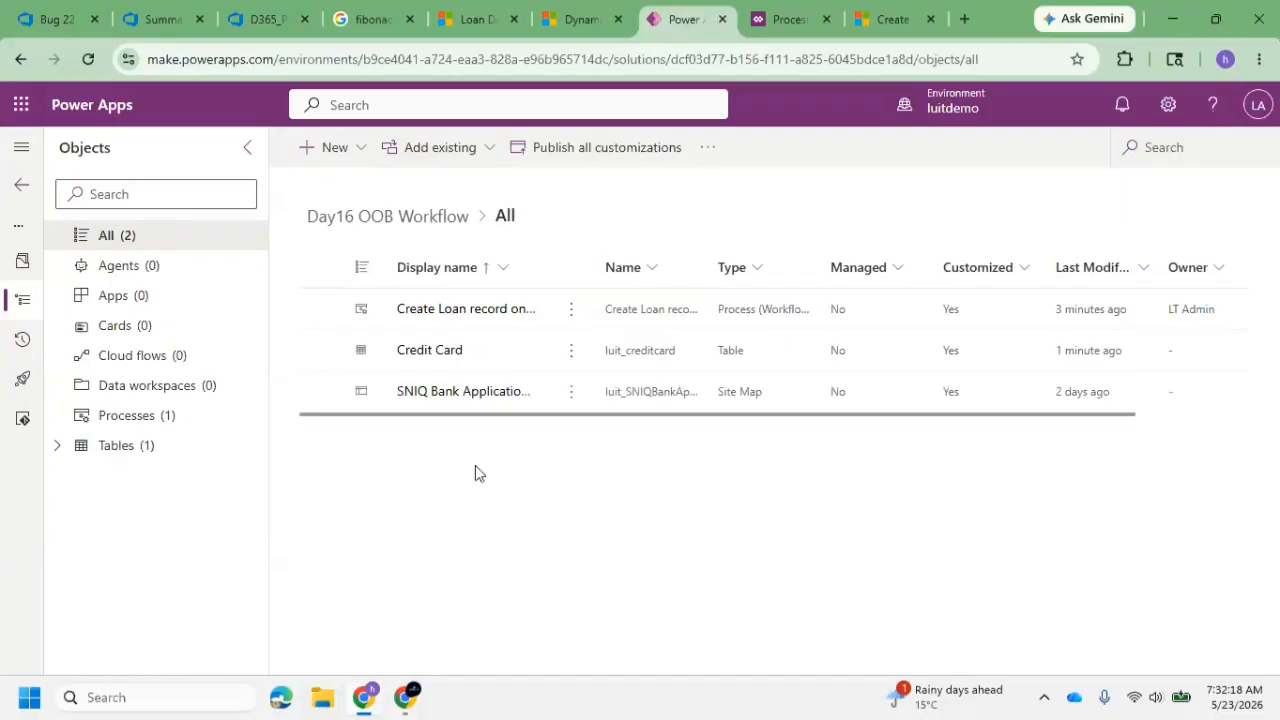
Open the SNIQ Bank Application App site map and add a subarea of type Entity to the Application group
left_click(463, 400)
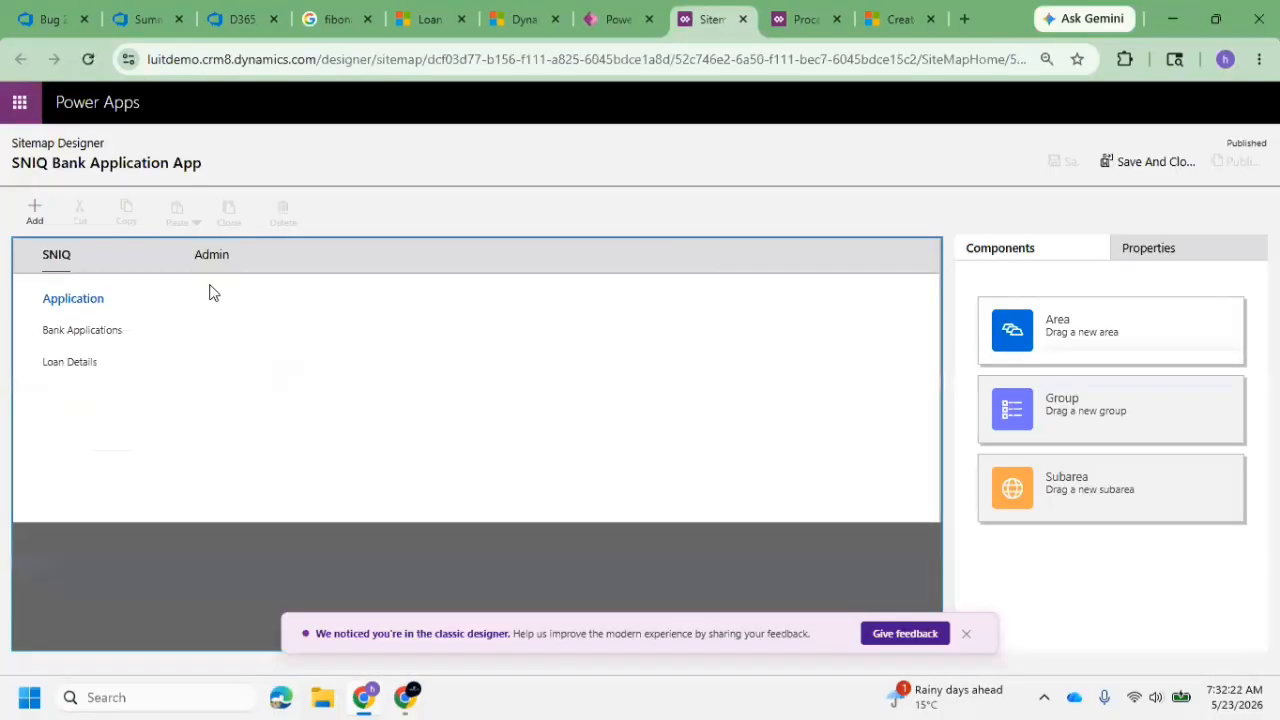
left_click(85, 363)
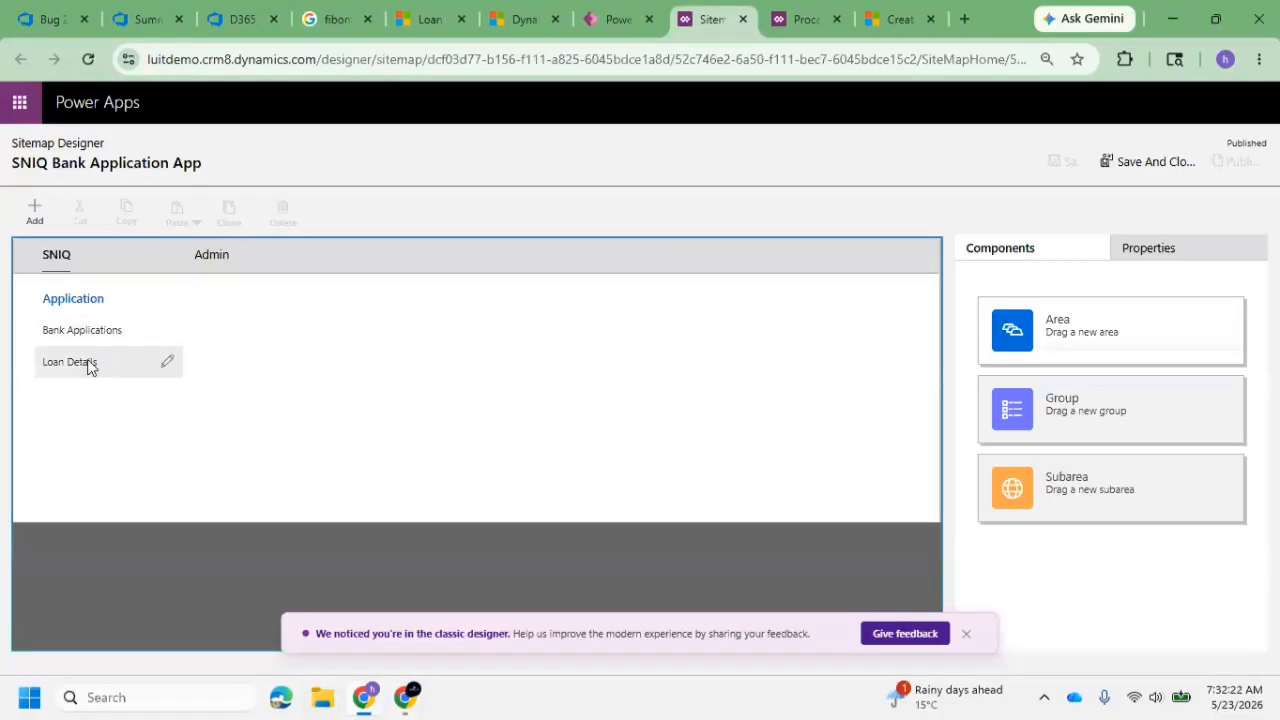
left_click(76, 299)
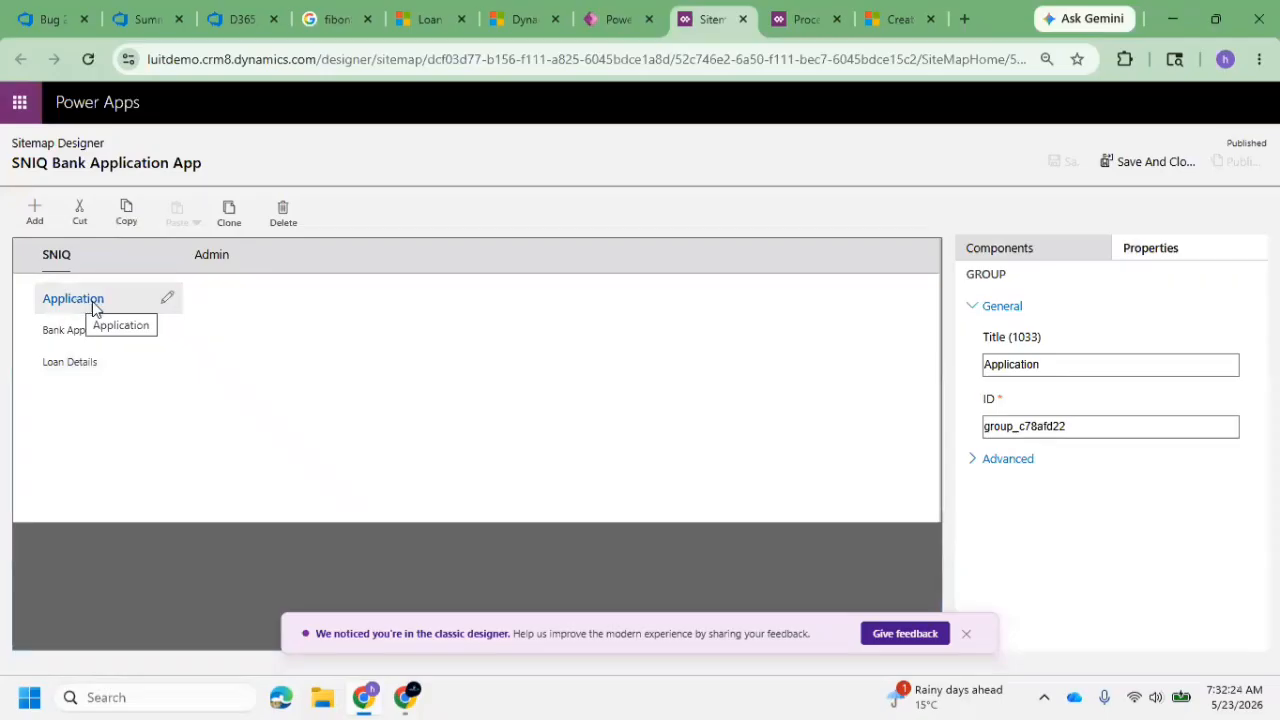
left_click(34, 212)
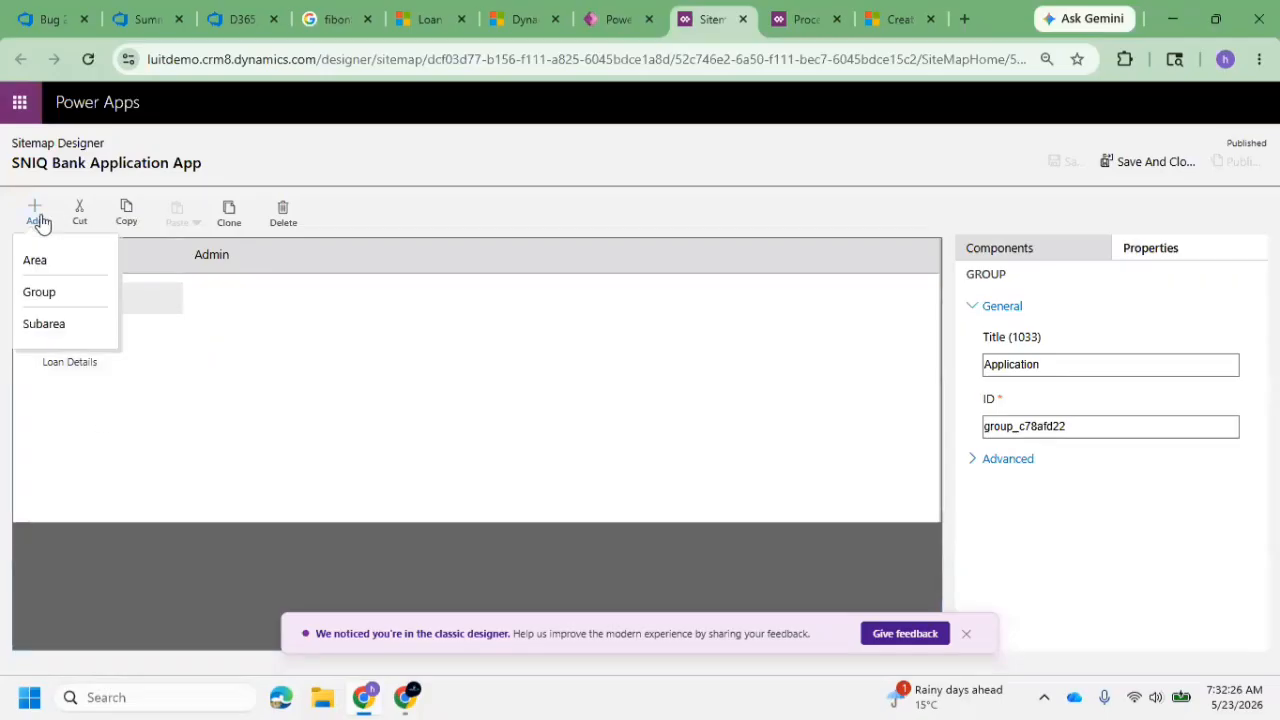
left_click(89, 334)
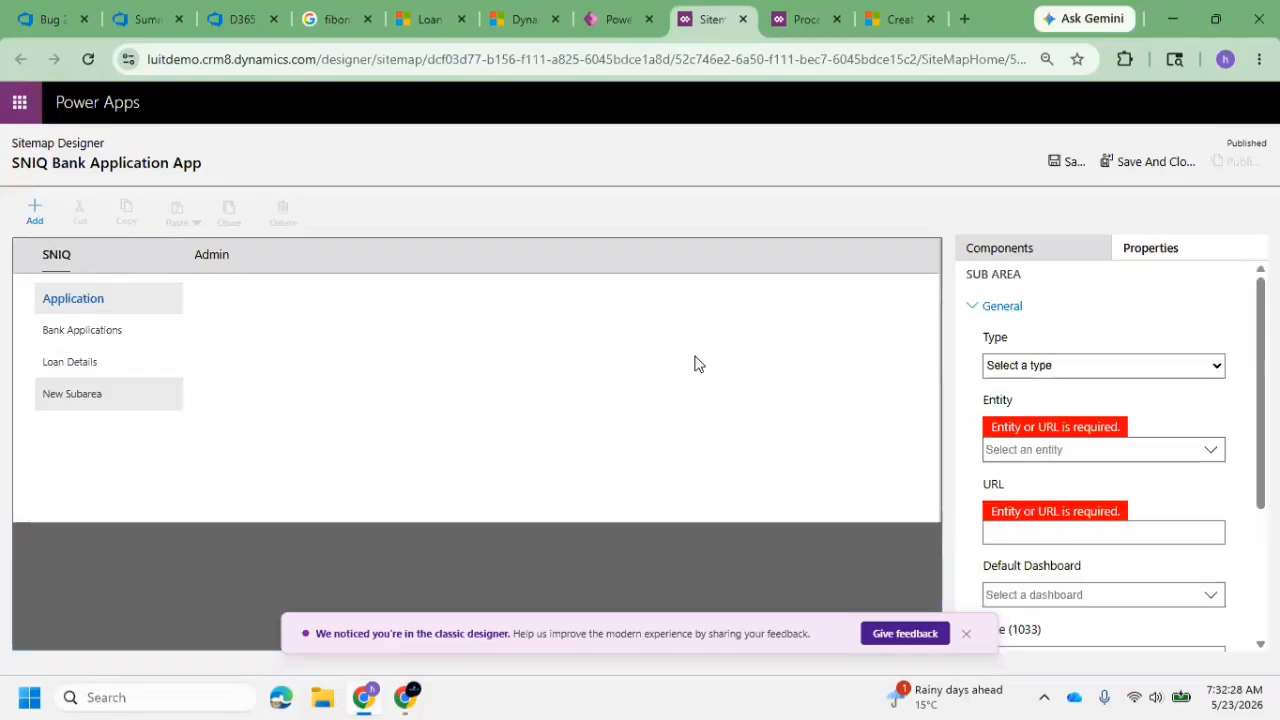
left_click(1046, 366)
left_click(1040, 436)
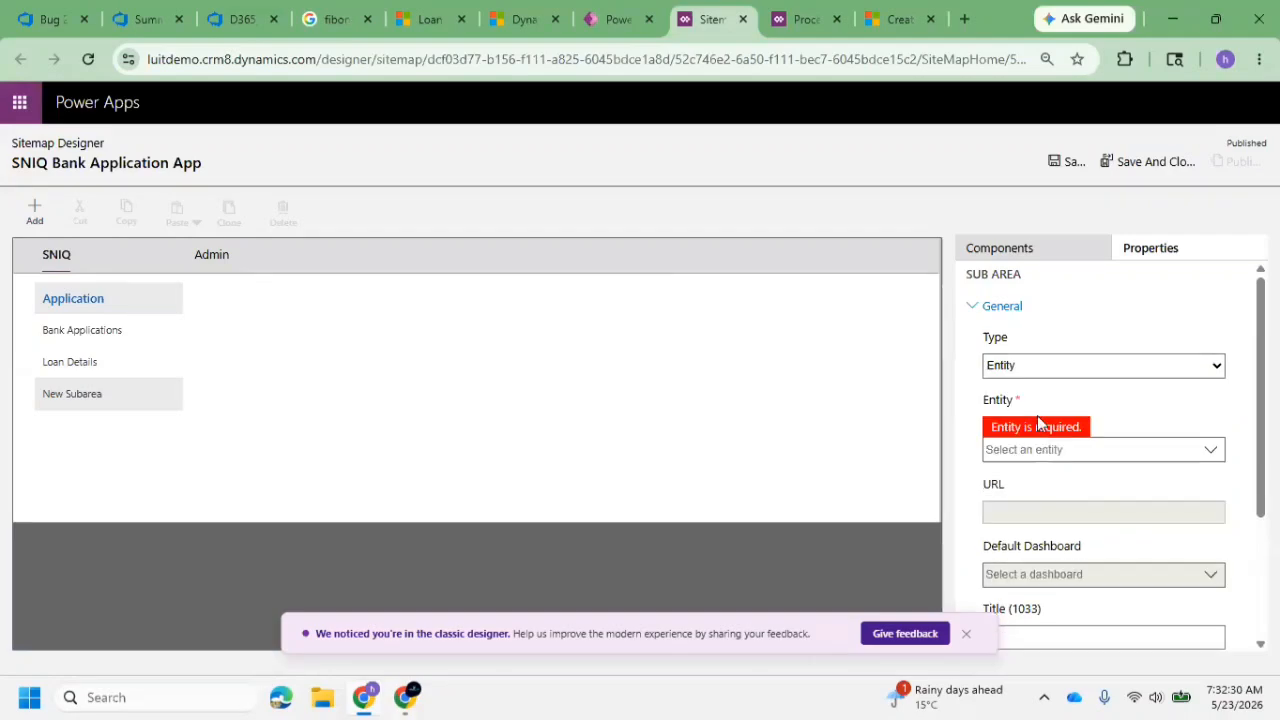
Assign the Credit Card entity to the new subarea
left_click(1207, 451)
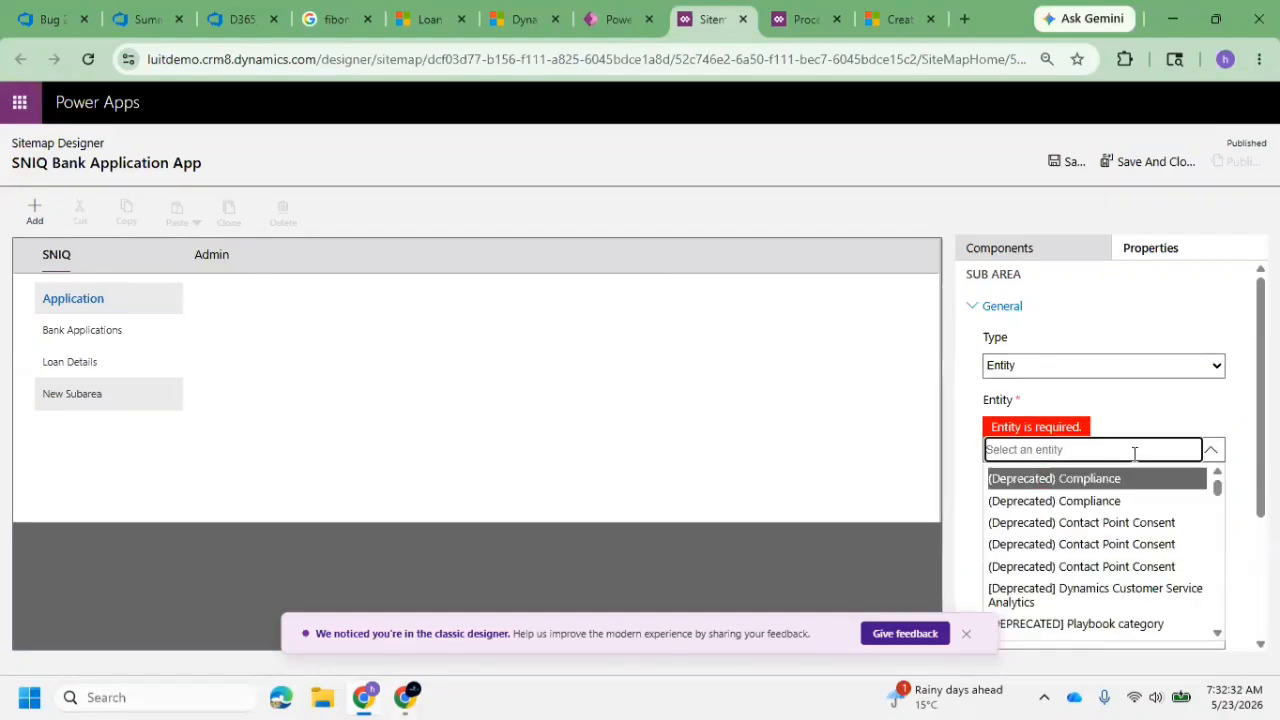
scroll(1103, 531, "down", 10)
scroll(1101, 538, "down", 15)
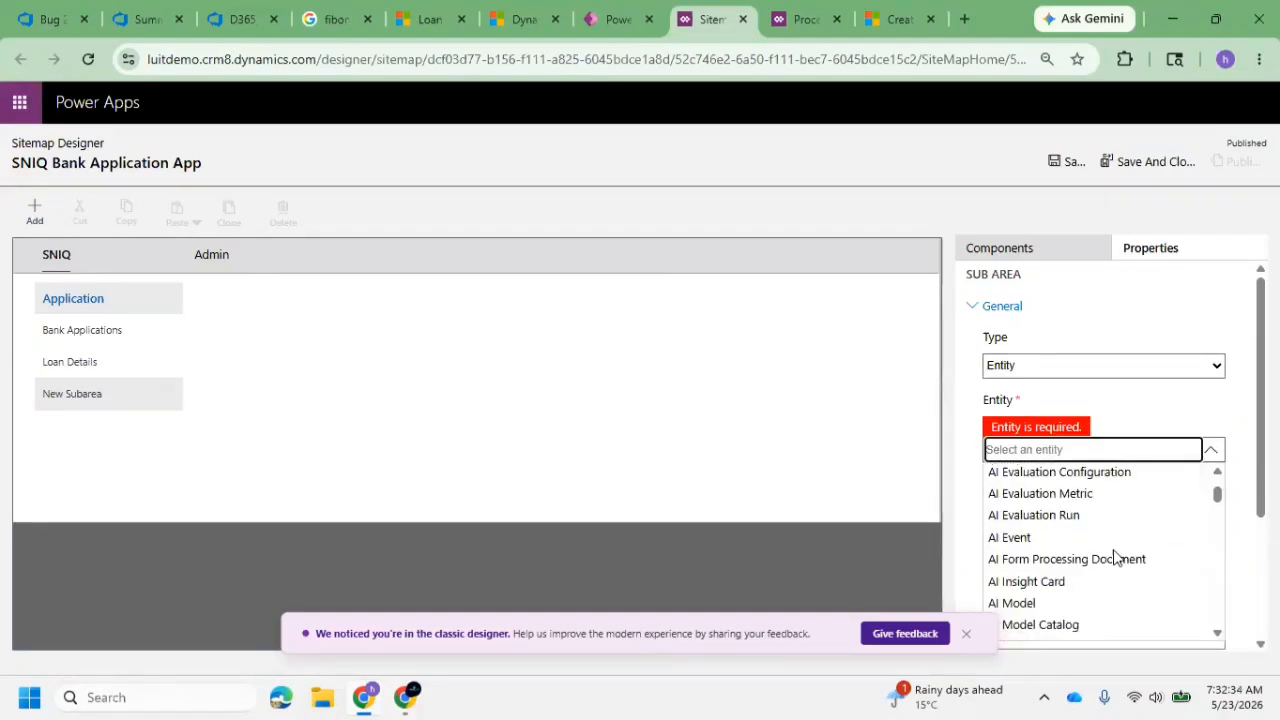
scroll(1130, 560, "down", 15)
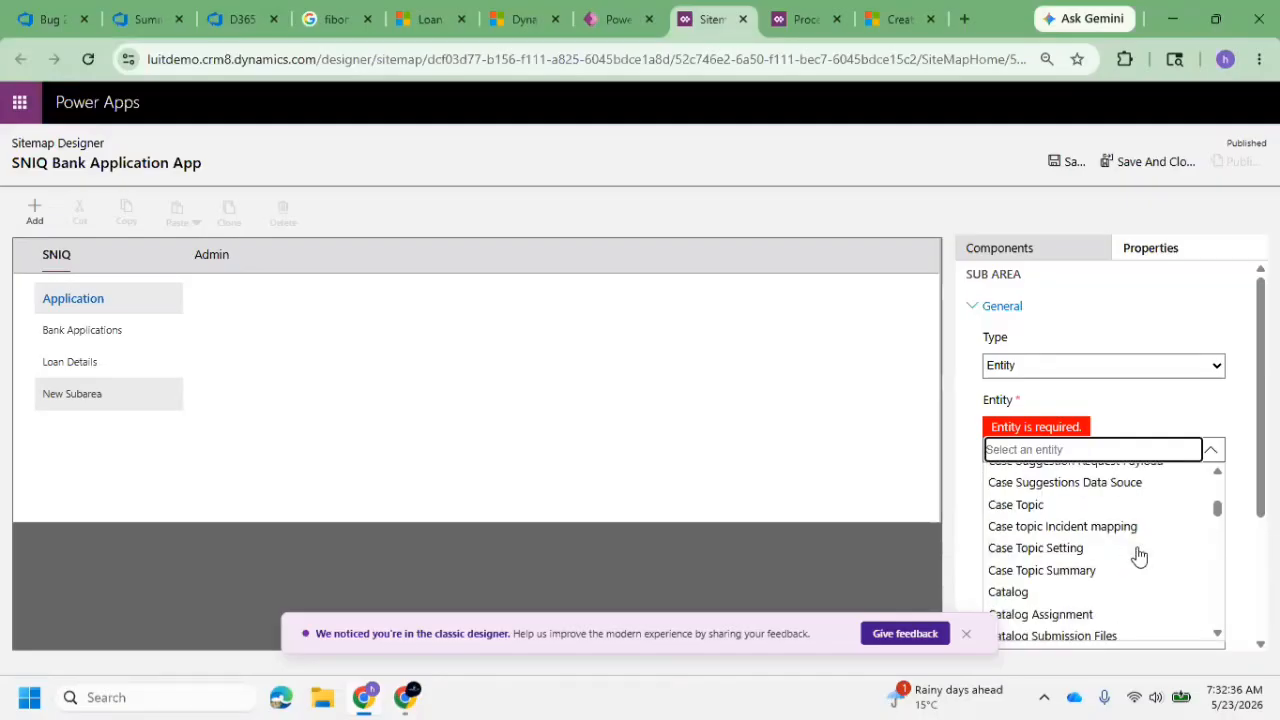
scroll(1092, 566, "down", 2)
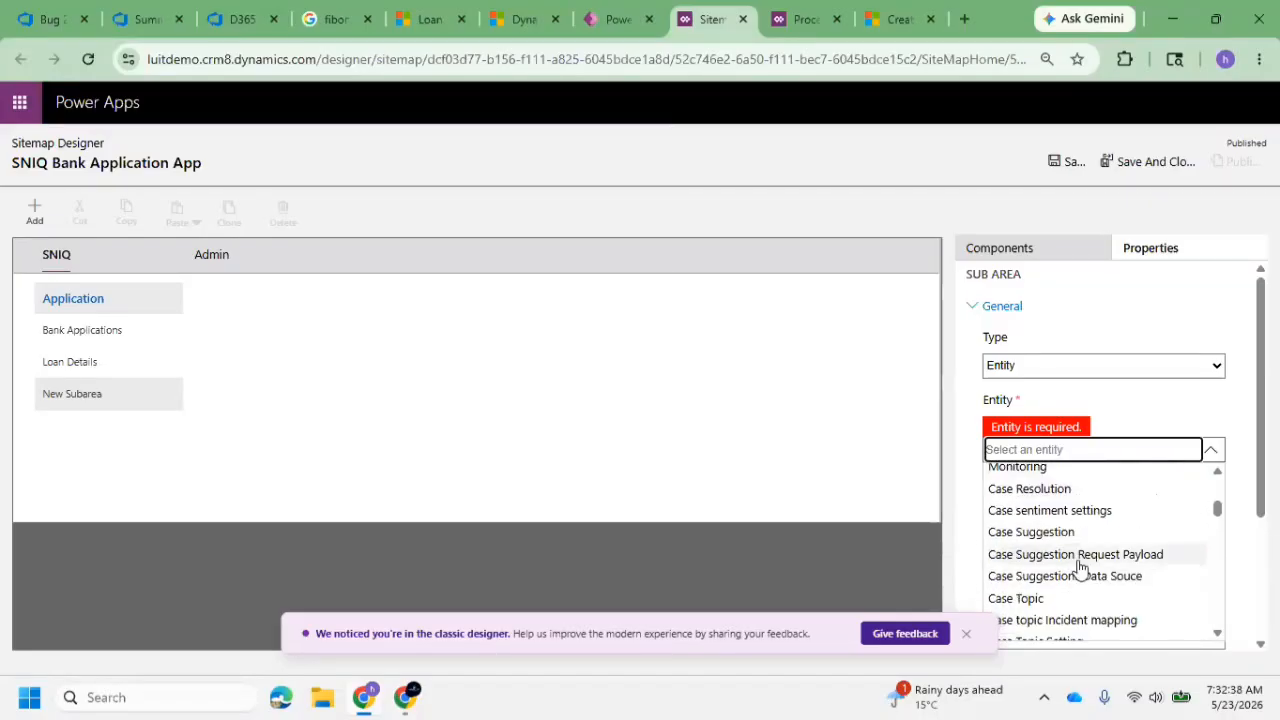
scroll(1072, 562, "down", 3)
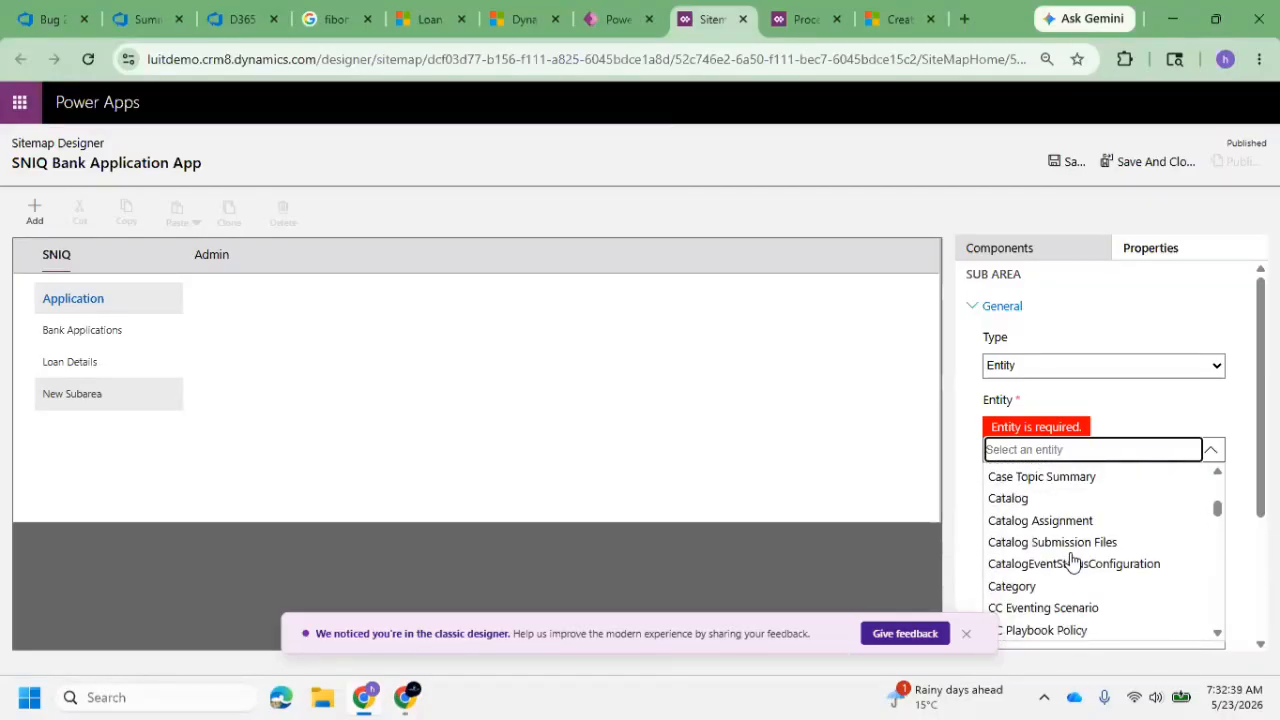
left_click(966, 634)
scroll(1066, 574, "down", 5)
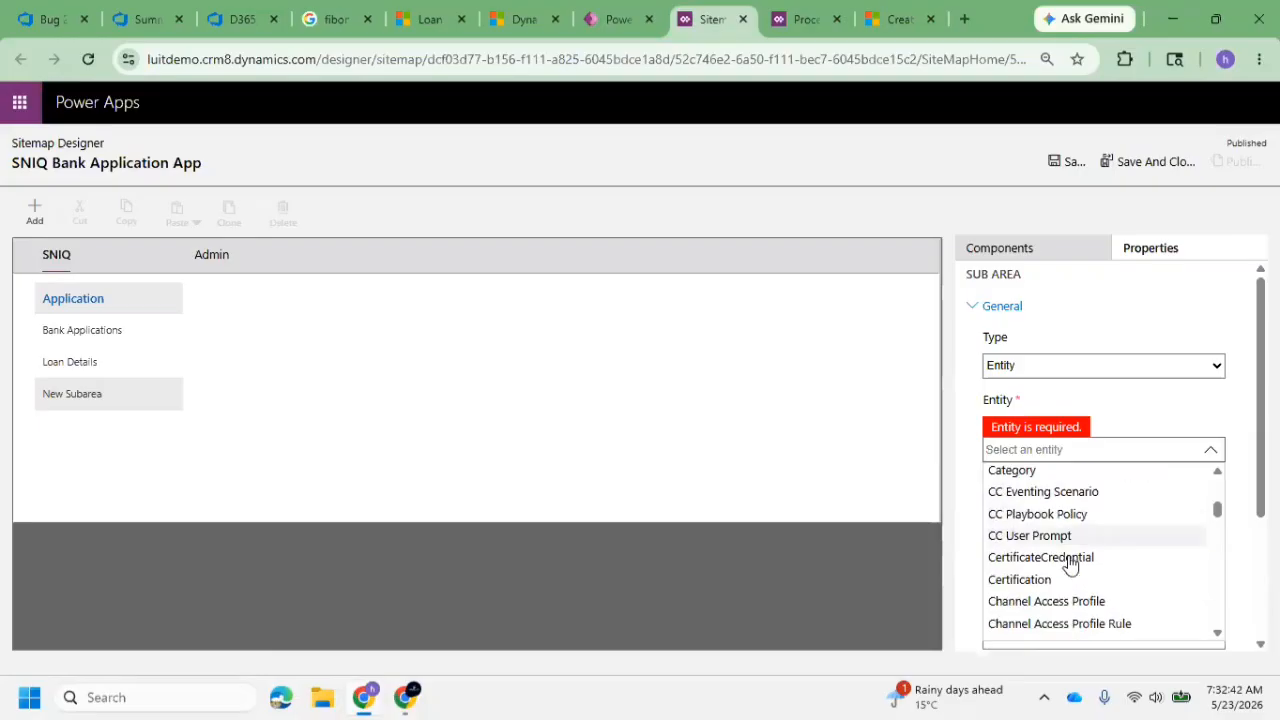
scroll(1072, 566, "down", 6)
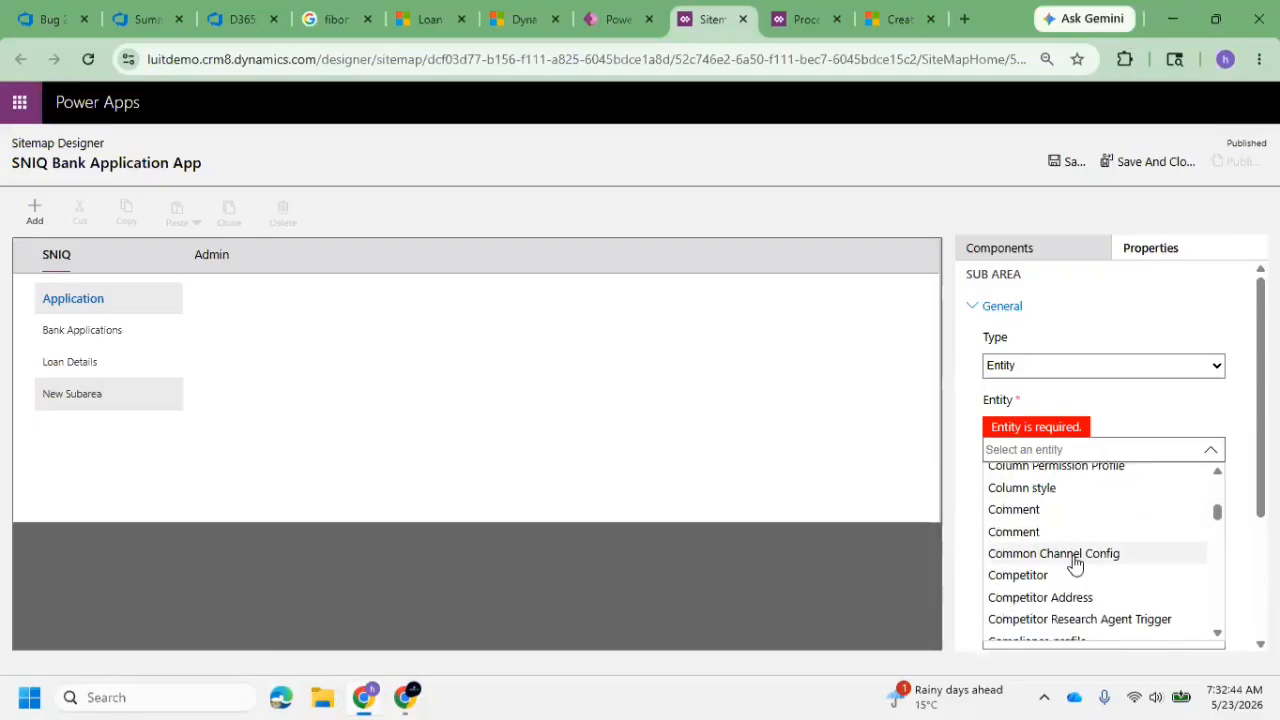
scroll(1074, 563, "down", 5)
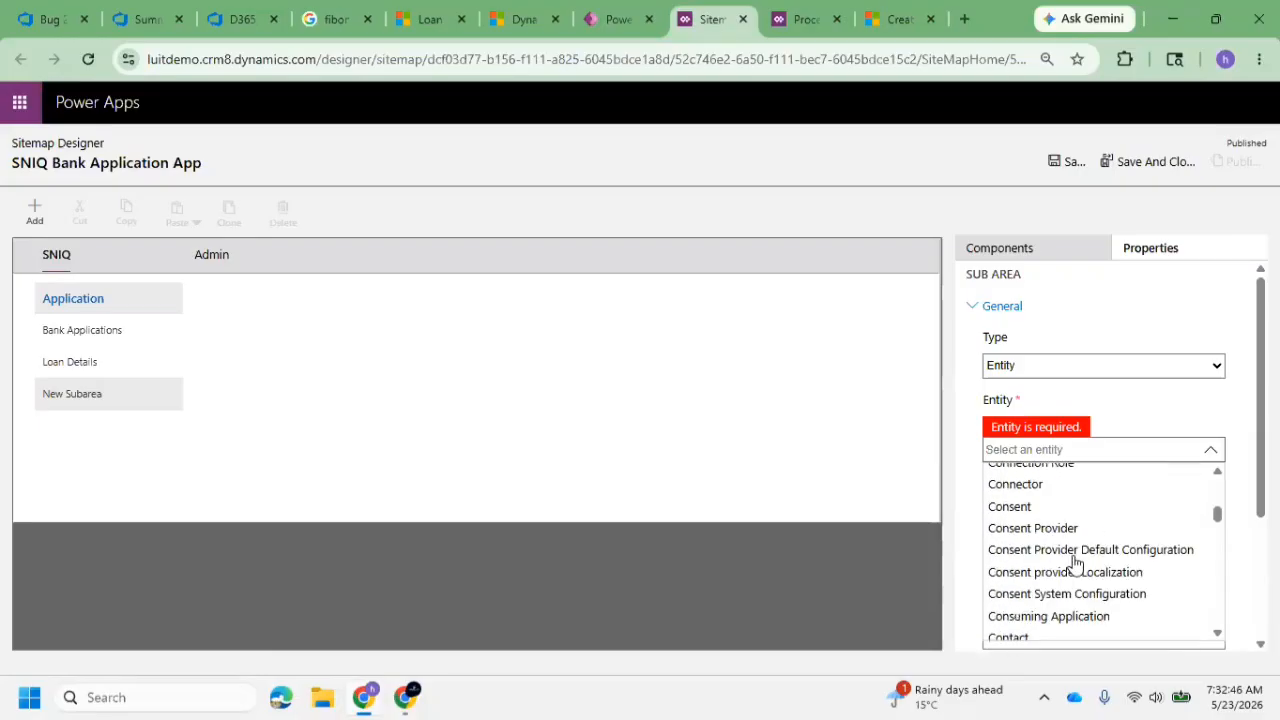
scroll(1074, 563, "down", 3)
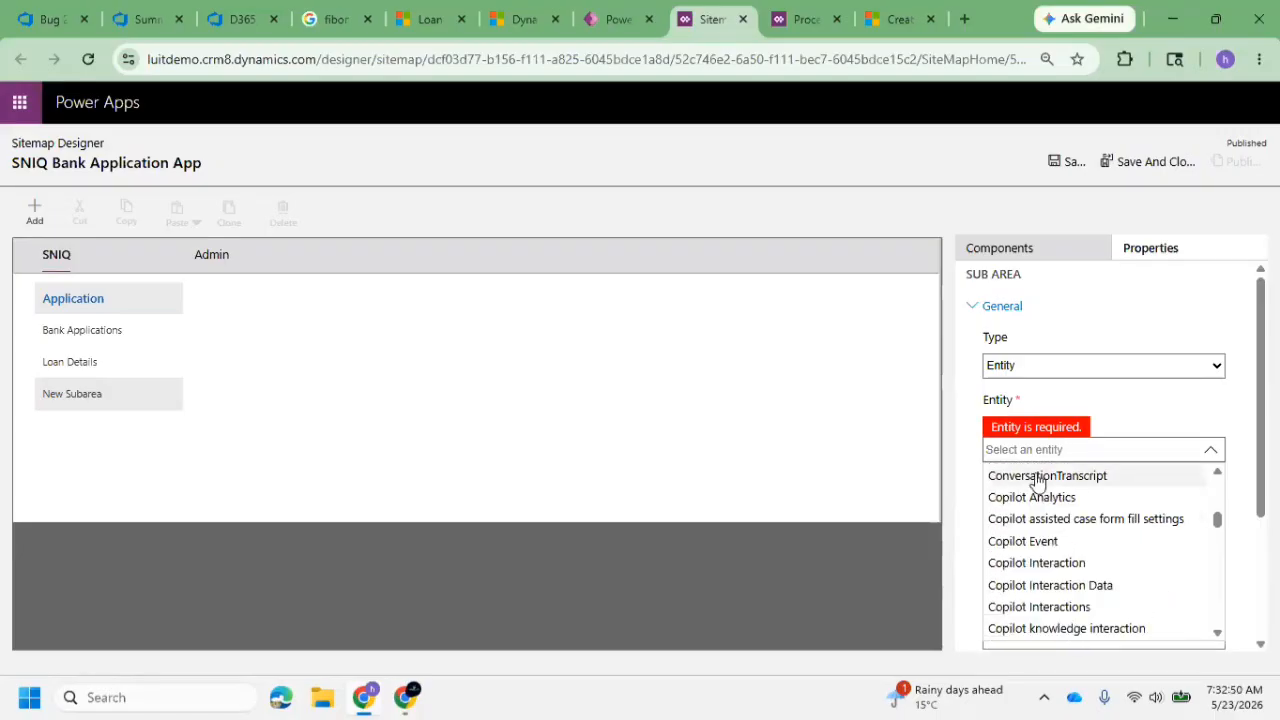
type("ed")
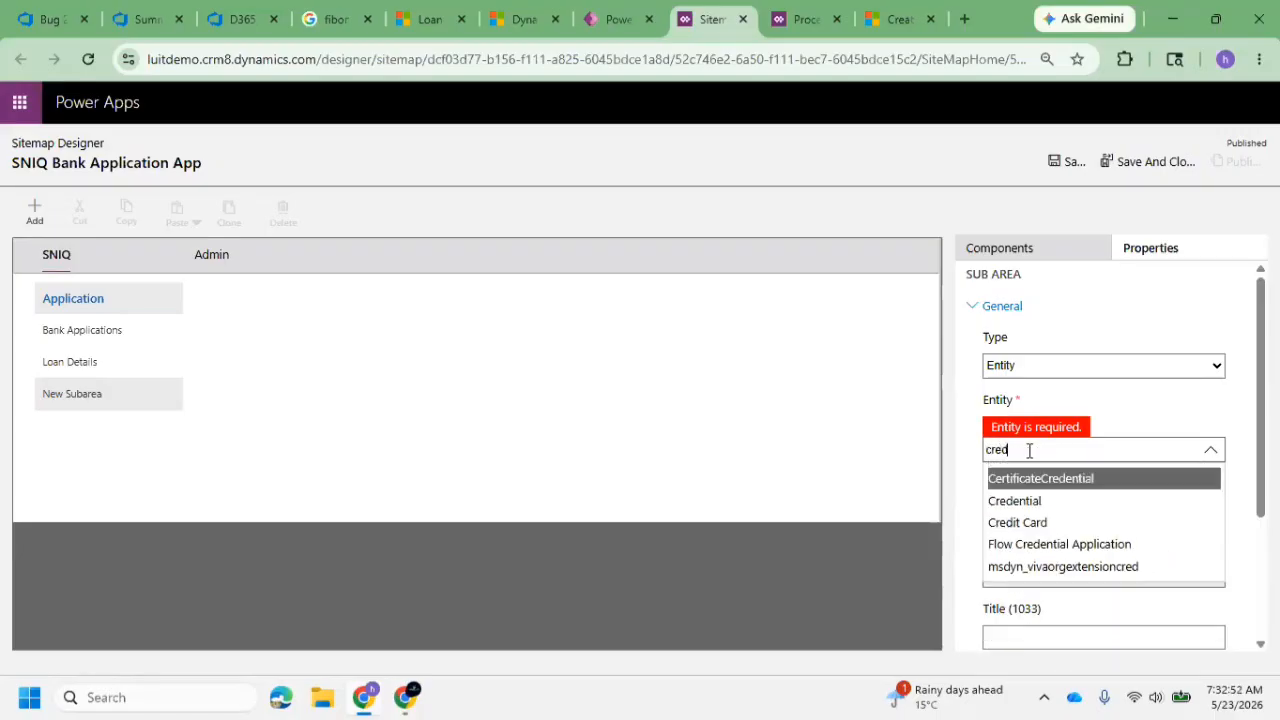
left_click(1048, 523)
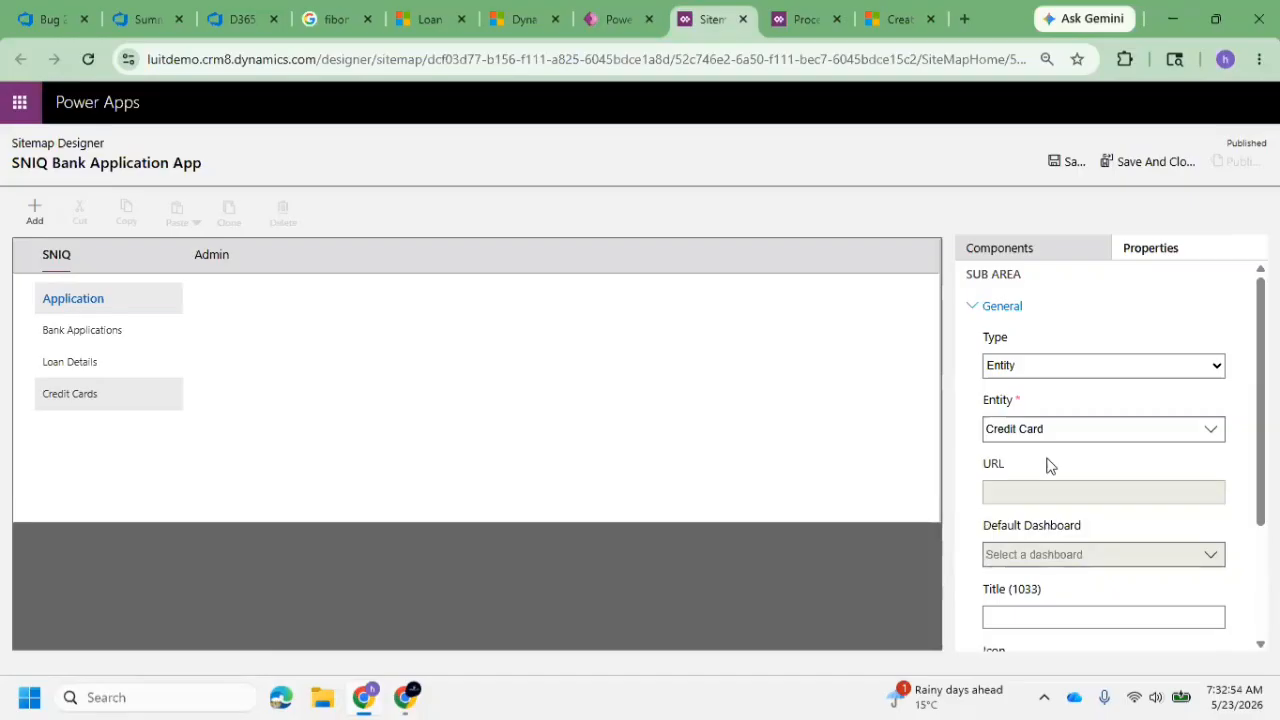
Save and publish the SNIQ Bank Application App site map
scroll(1046, 509, "down", 2)
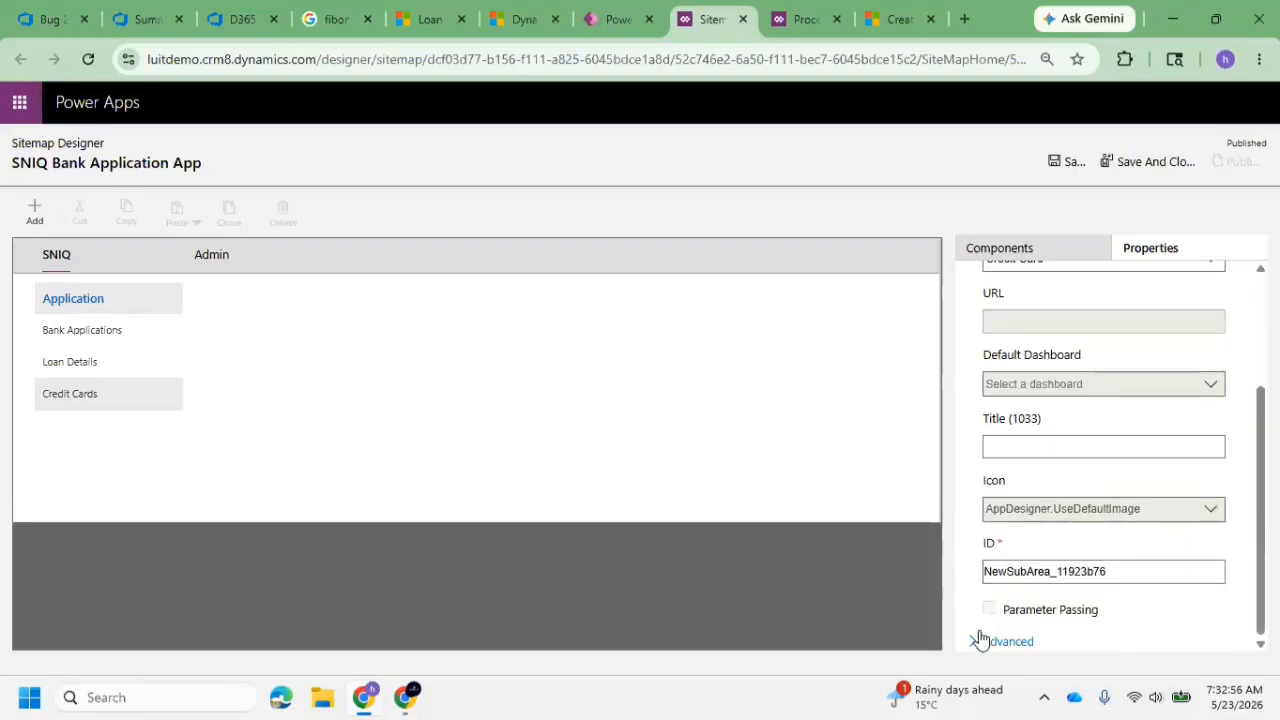
left_click(1058, 162)
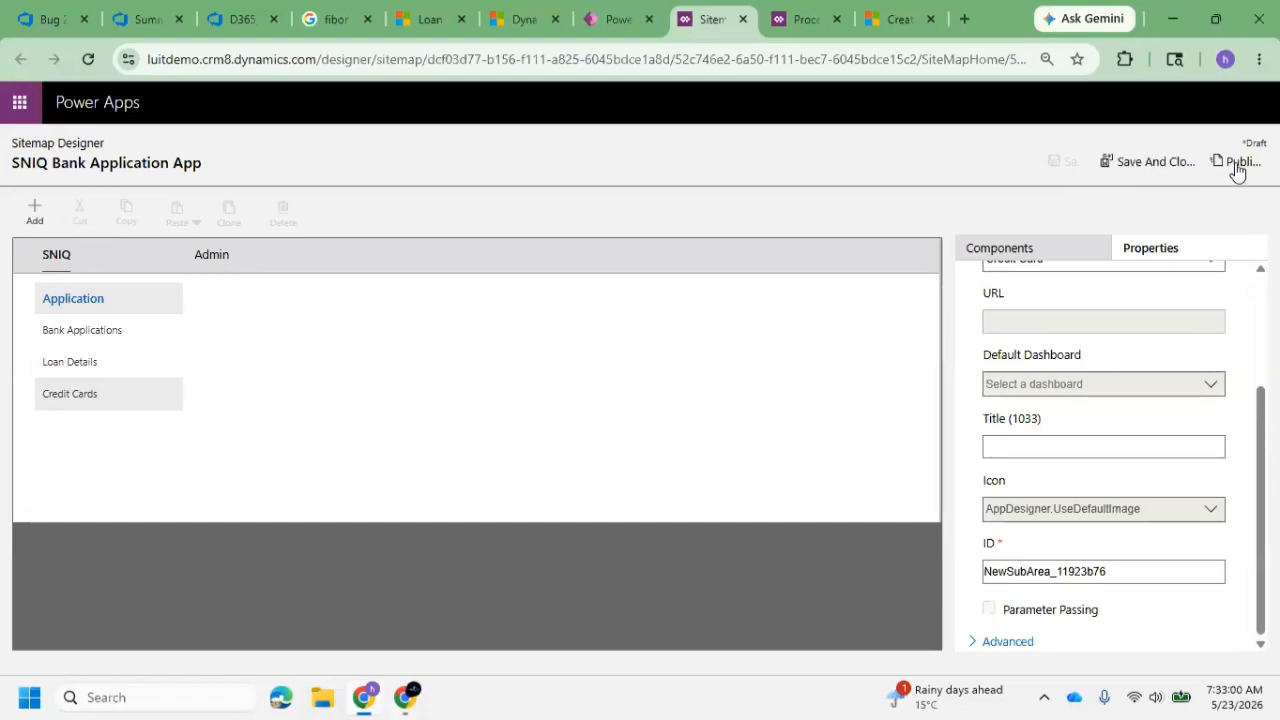
left_click(1235, 162)
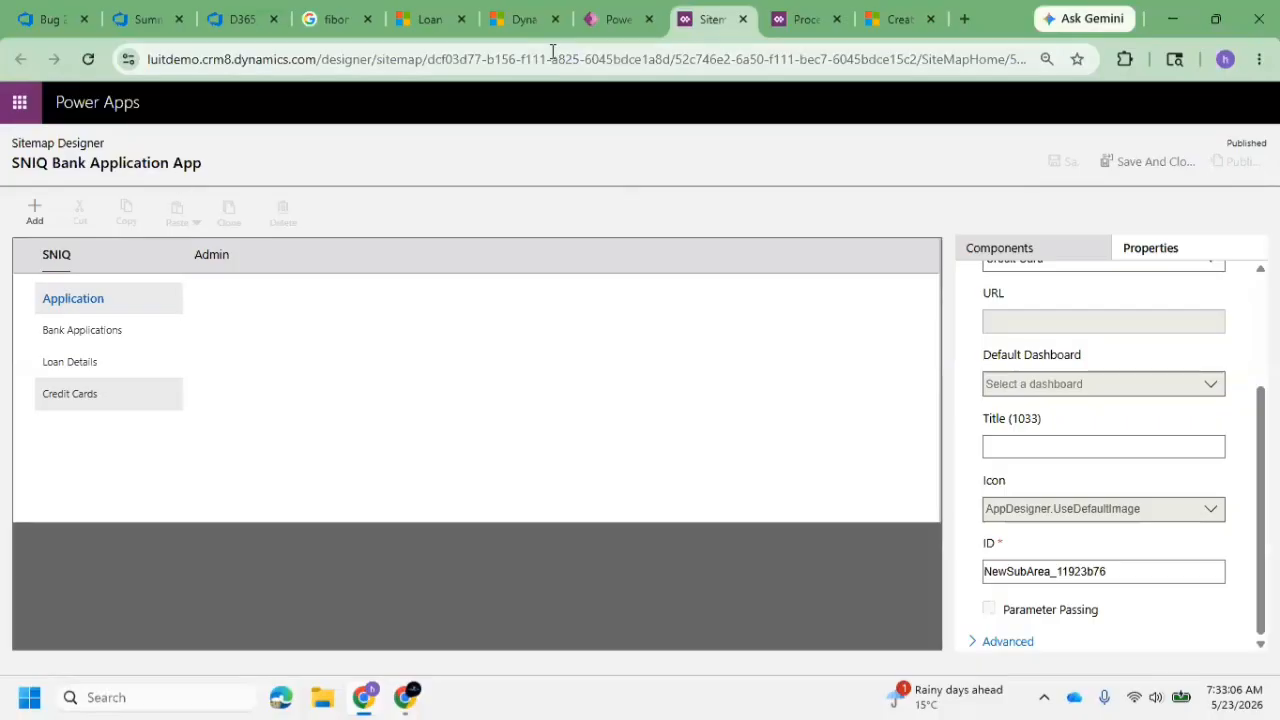
Switch to the SNIQ Bank Application App in Dynamics 365, reload it and open the Credit Cards list
left_click(423, 19)
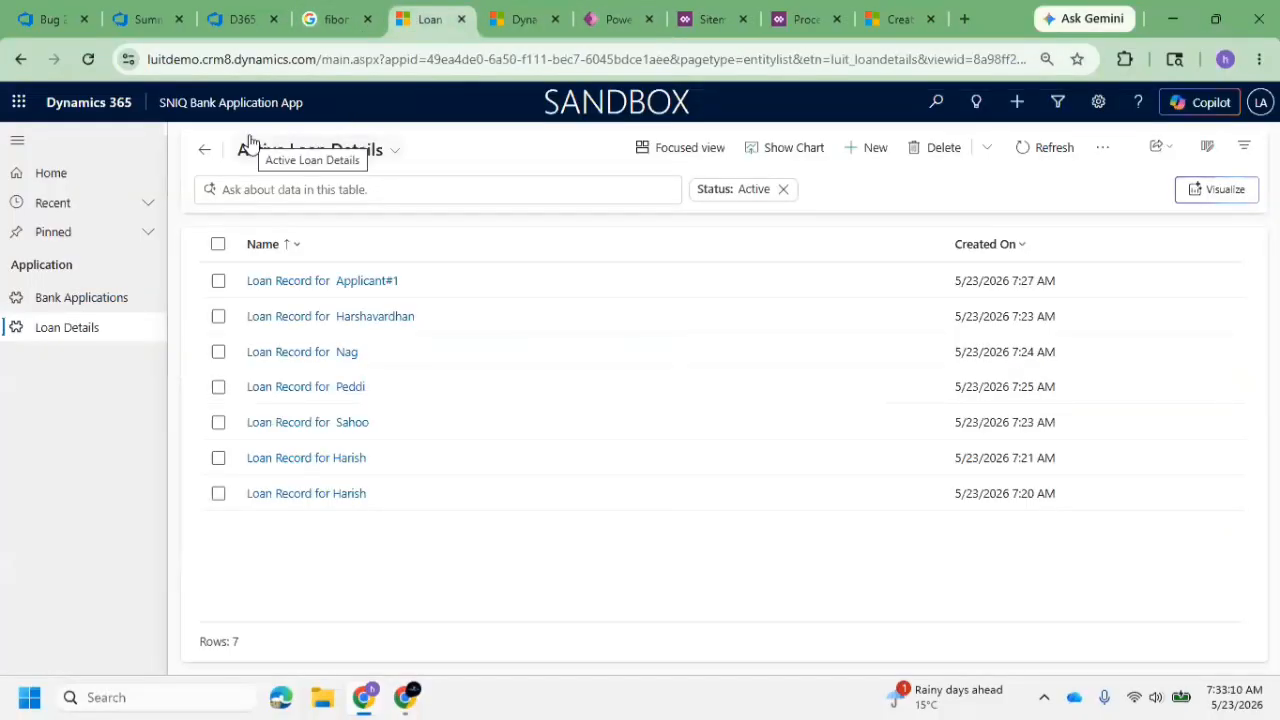
key("XF86AudioMute")
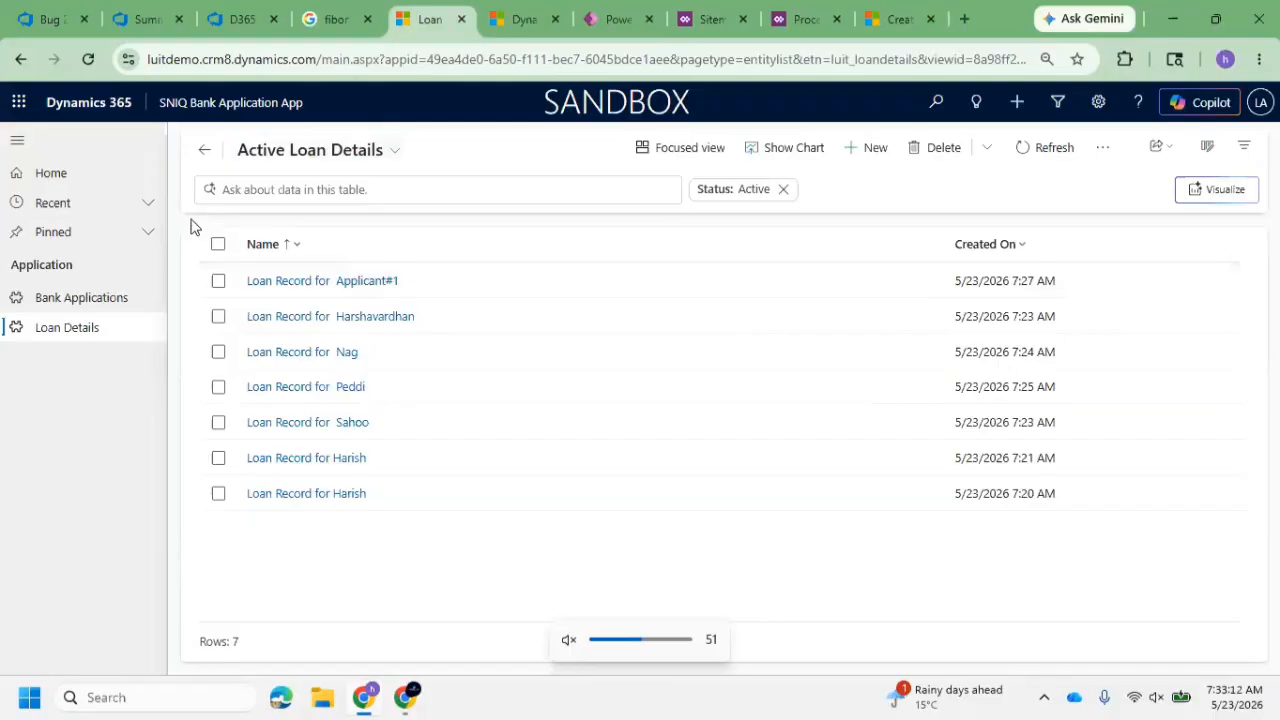
key("F5")
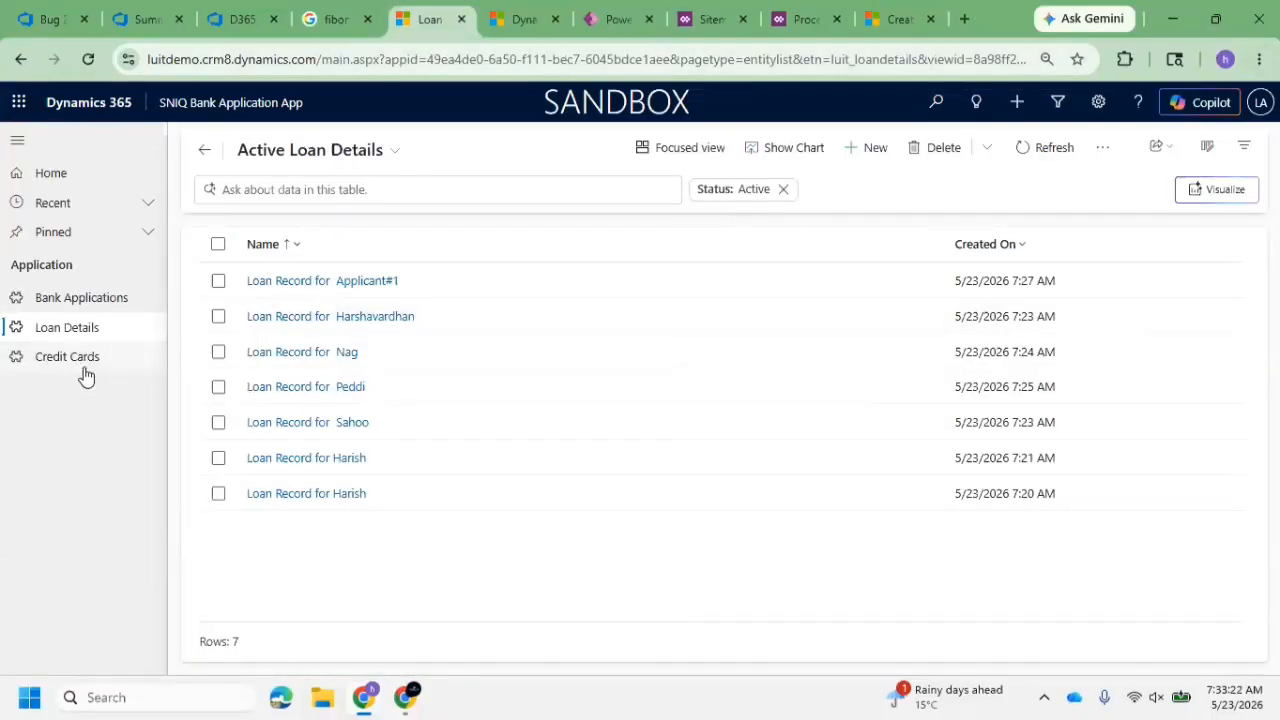
left_click(85, 370)
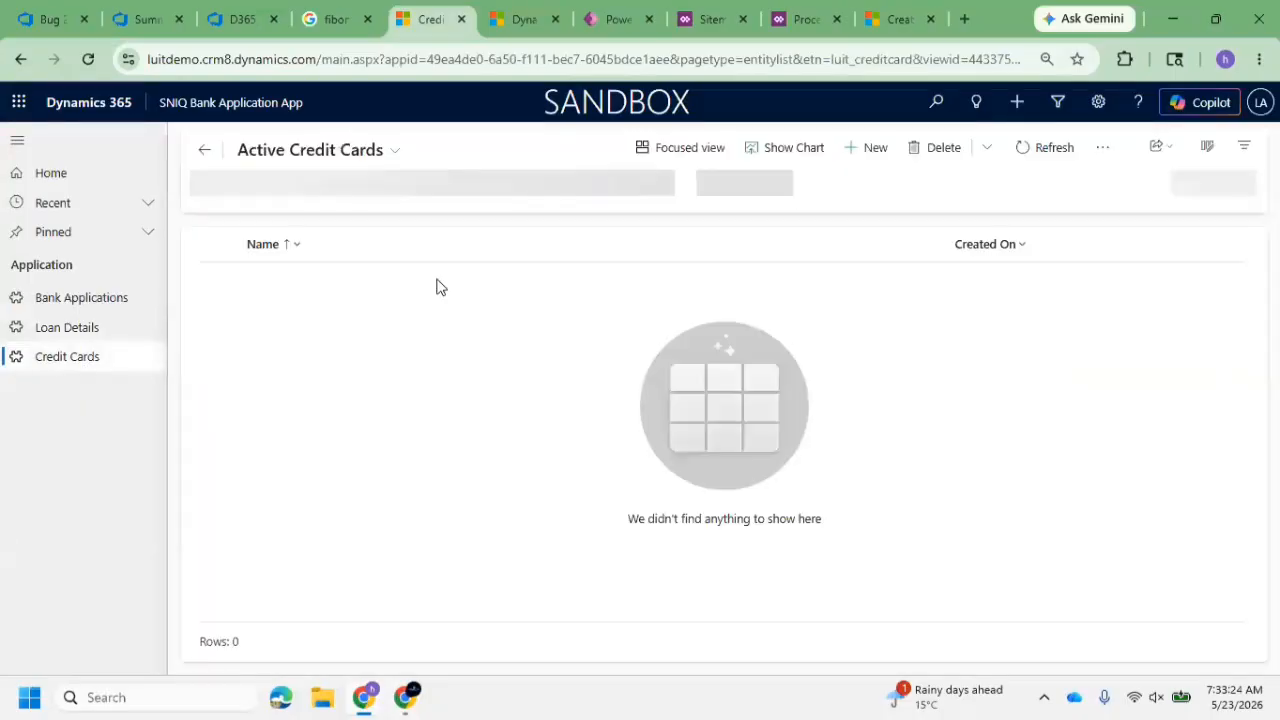
Start a new Credit Card record and set Apply Loand with Credit Limit to Yes
left_click(876, 149)
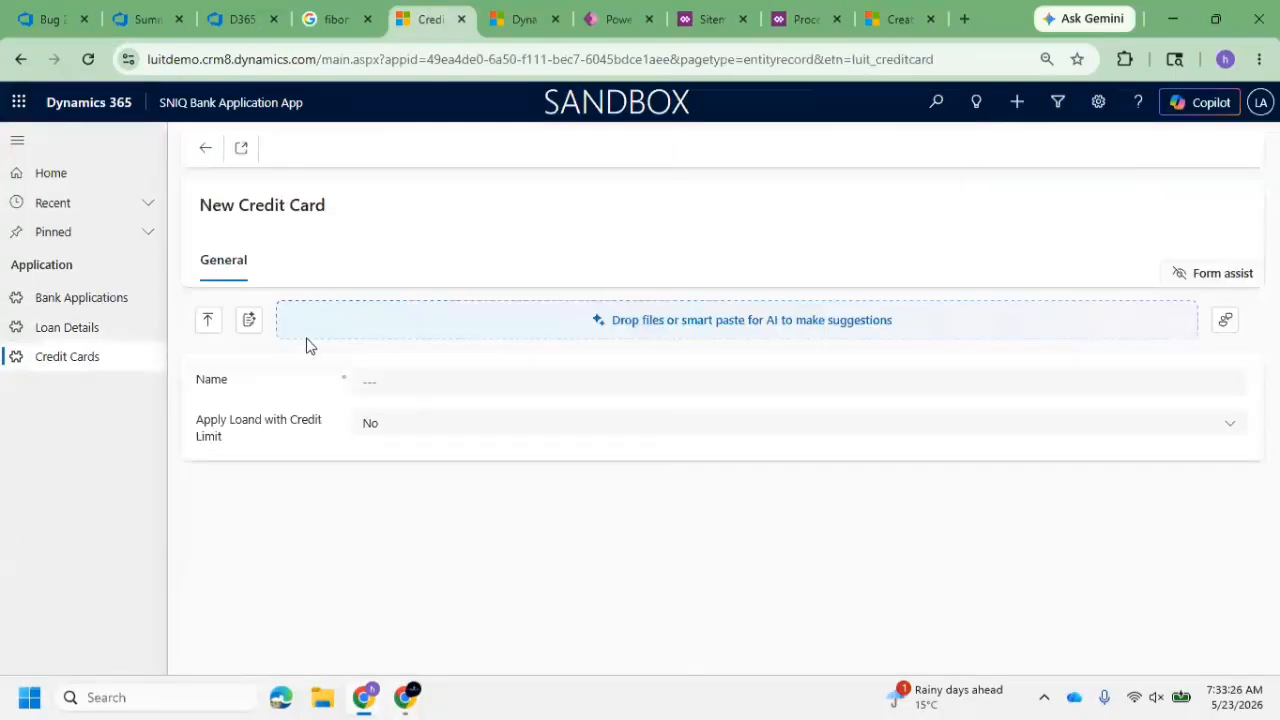
left_click(433, 389)
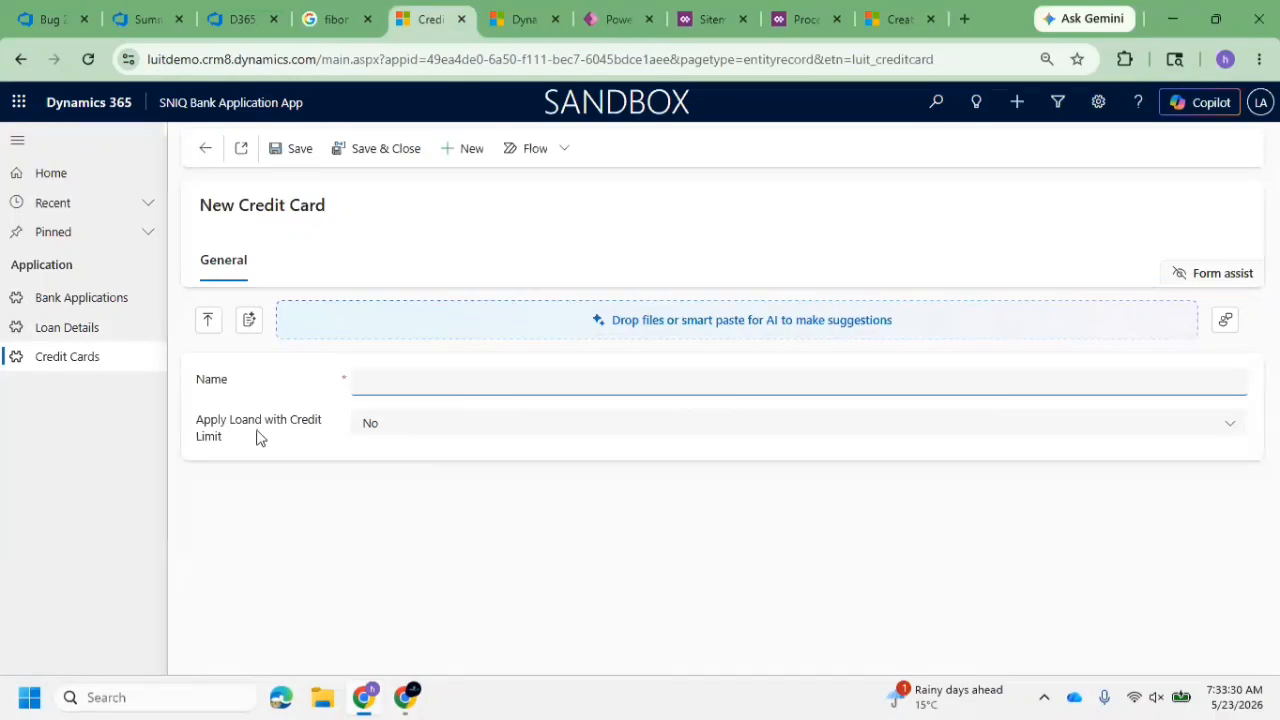
left_click(414, 434)
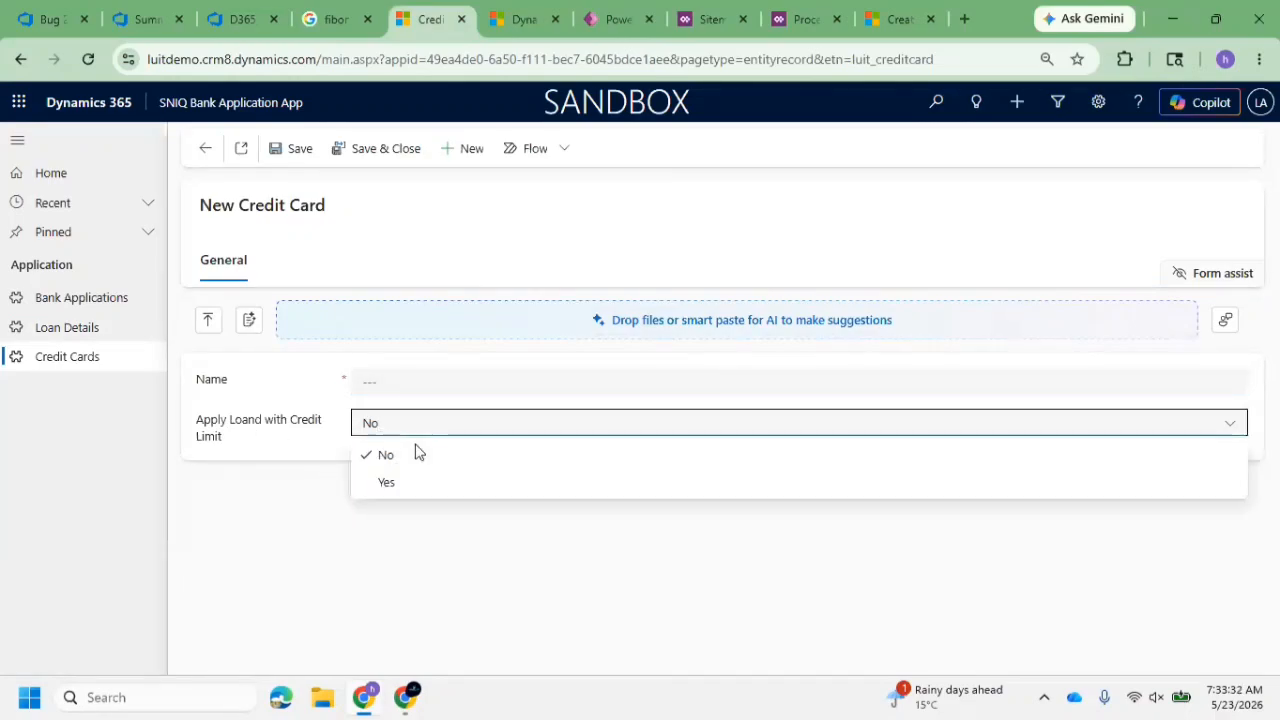
left_click(409, 494)
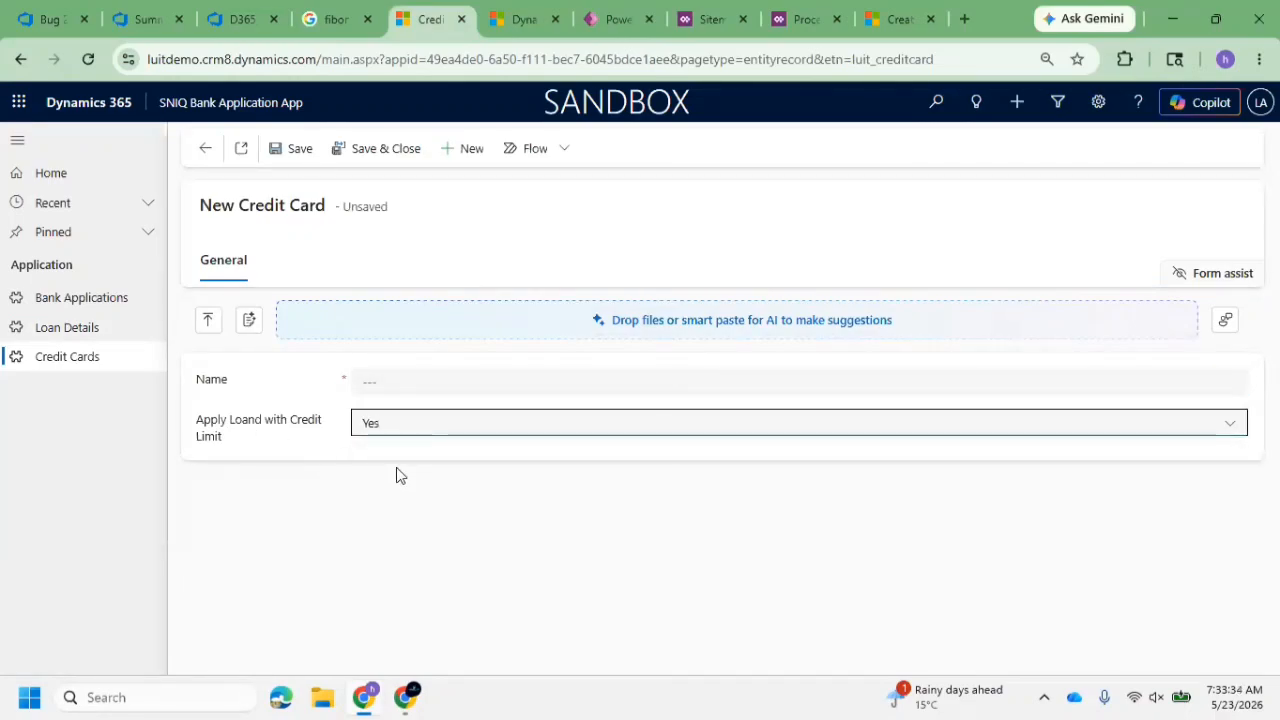
Set Apply Loand with Credit Limit back to No and leave the new Credit Card record for the Bank Applications list
left_click(75, 334)
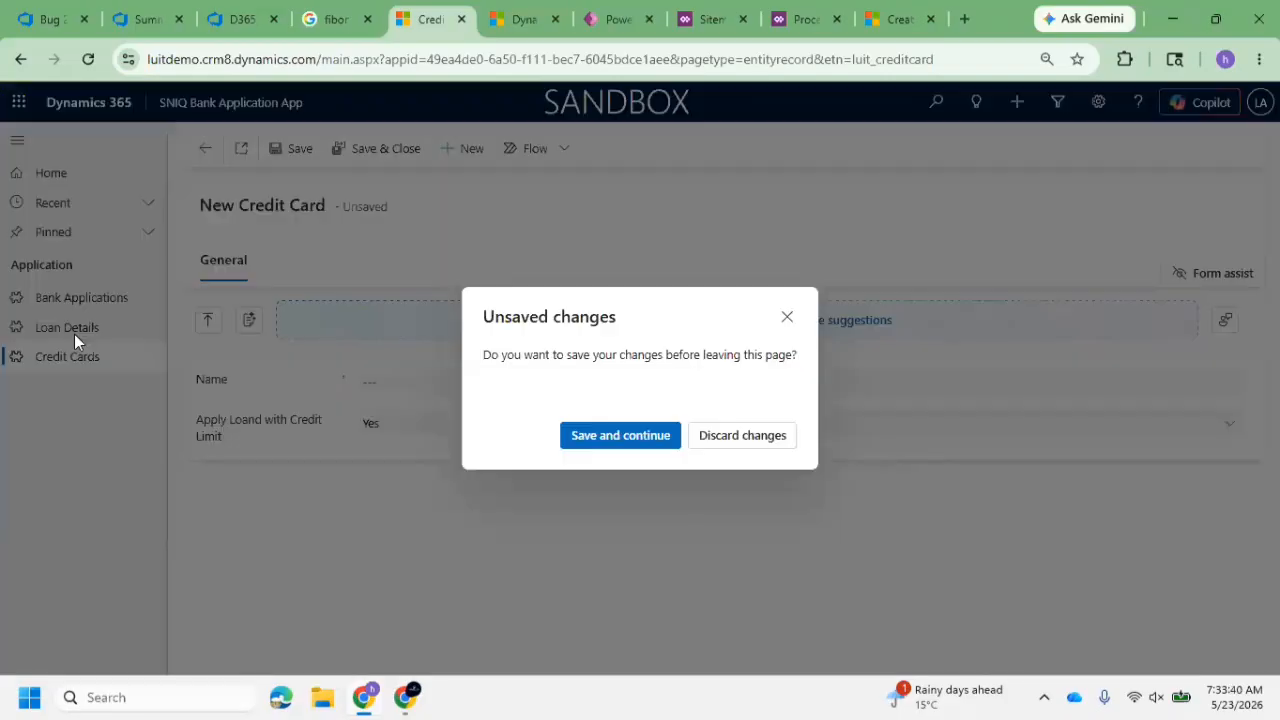
left_click(788, 318)
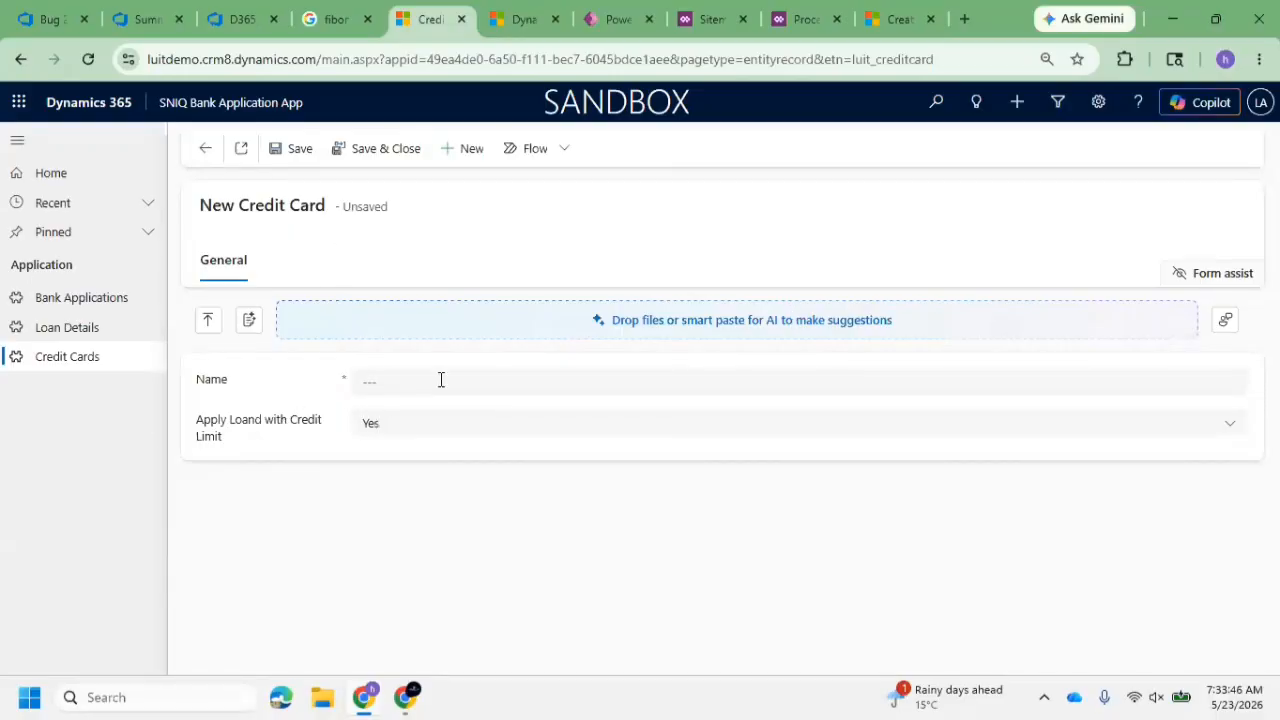
left_click(410, 386)
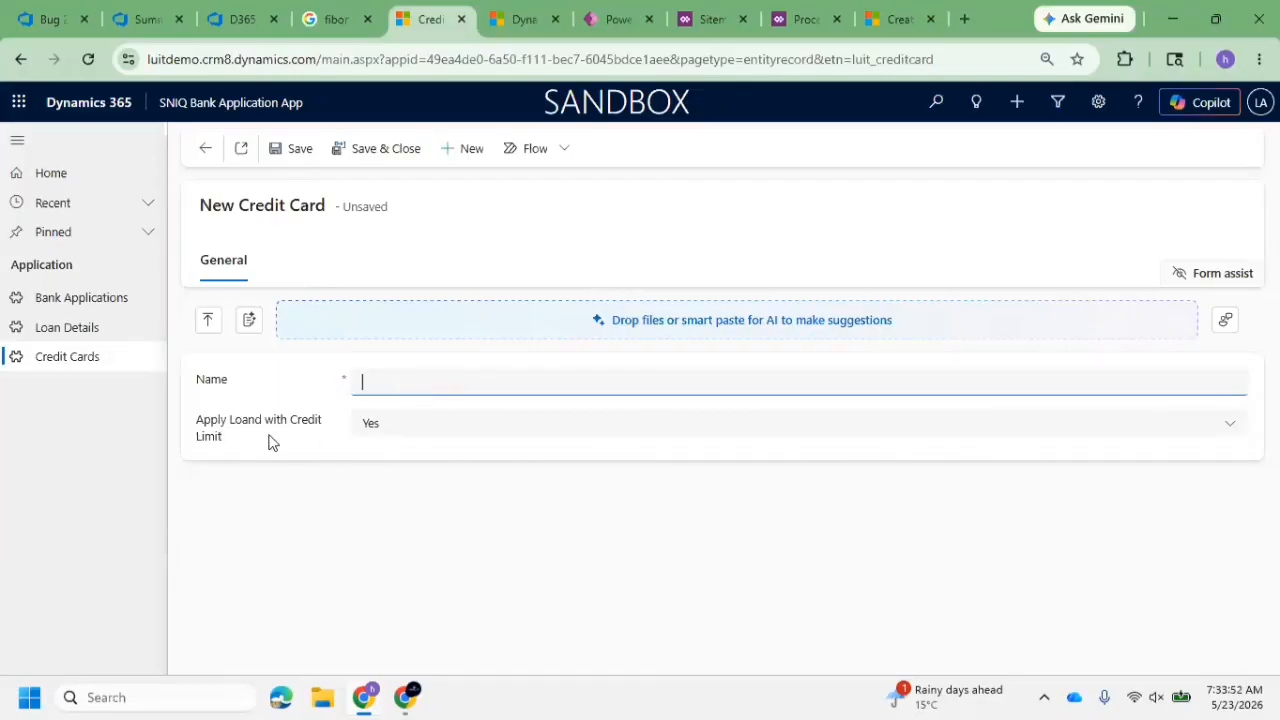
left_click(400, 430)
left_click(386, 459)
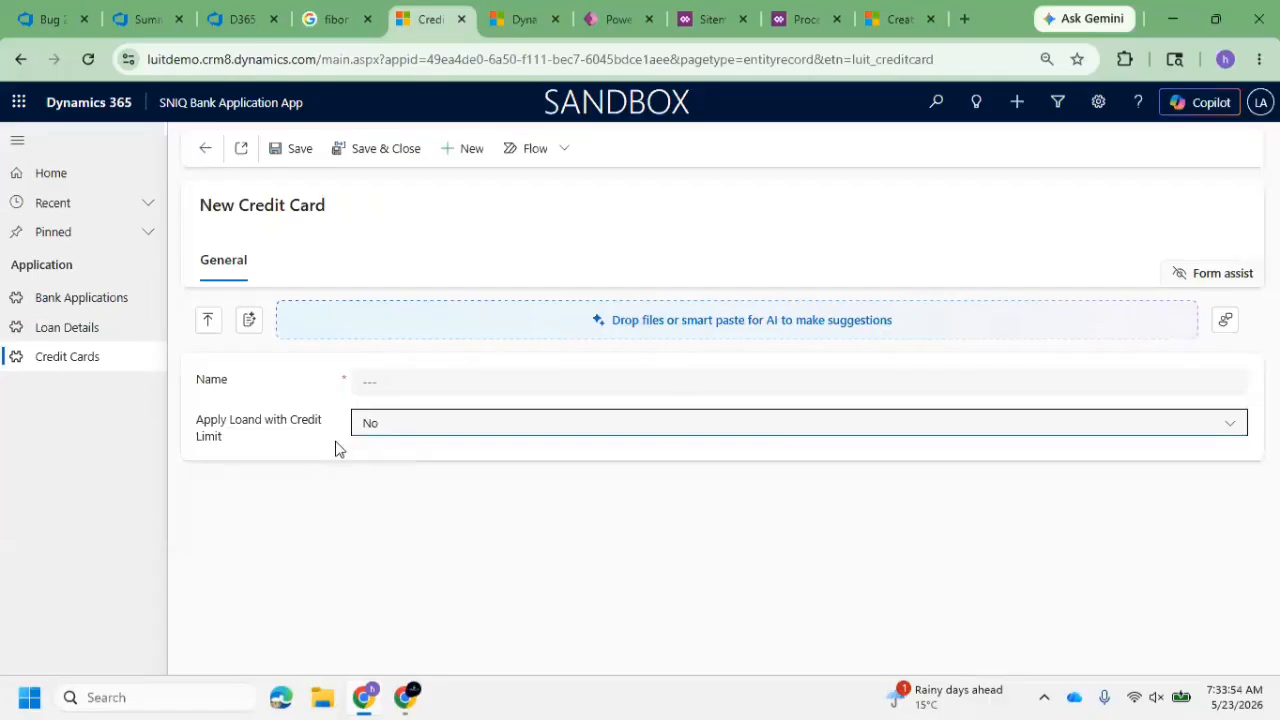
left_click(116, 302)
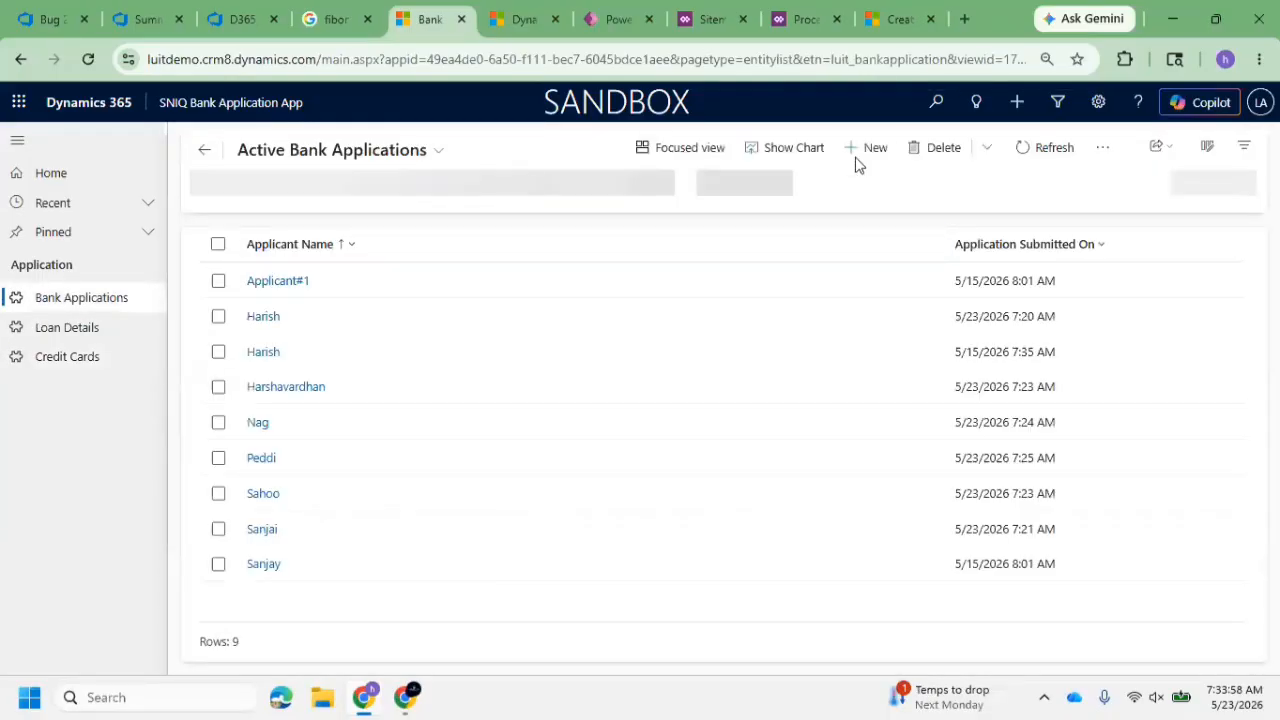
Start a new record from the Credit Cards list and set Apply Loand with Credit Limit to Yes
left_click(72, 358)
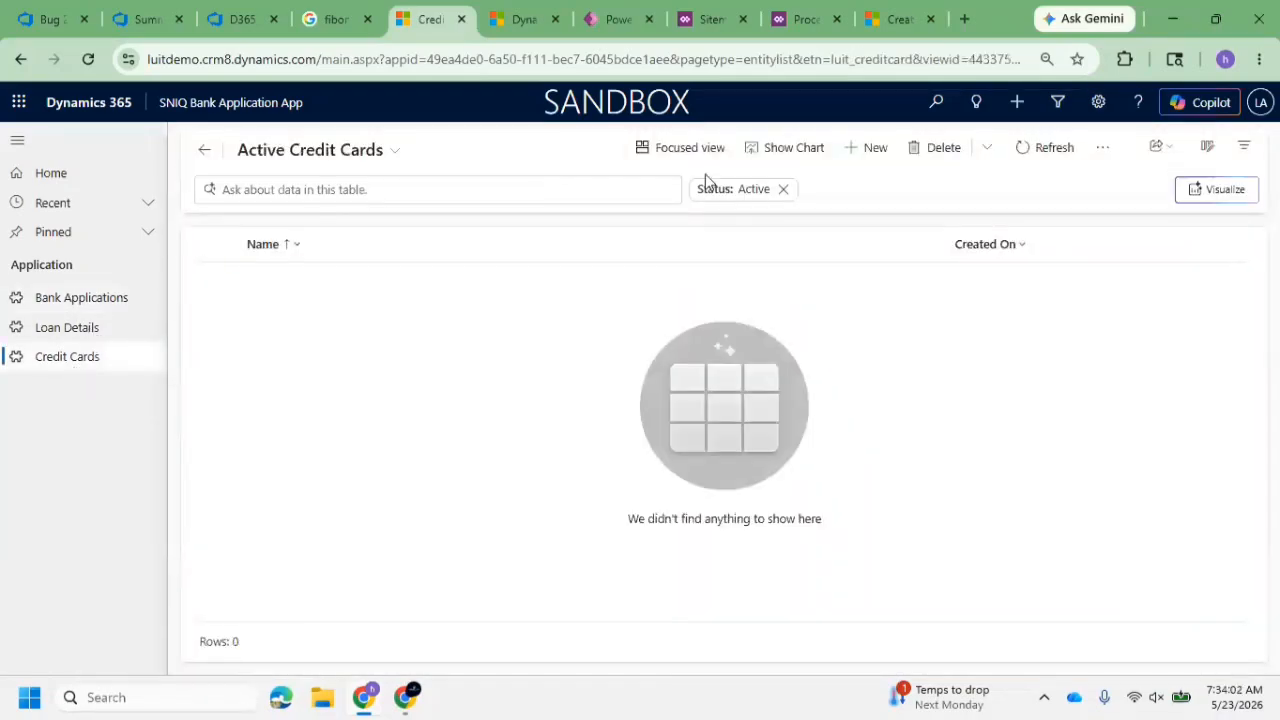
left_click(869, 152)
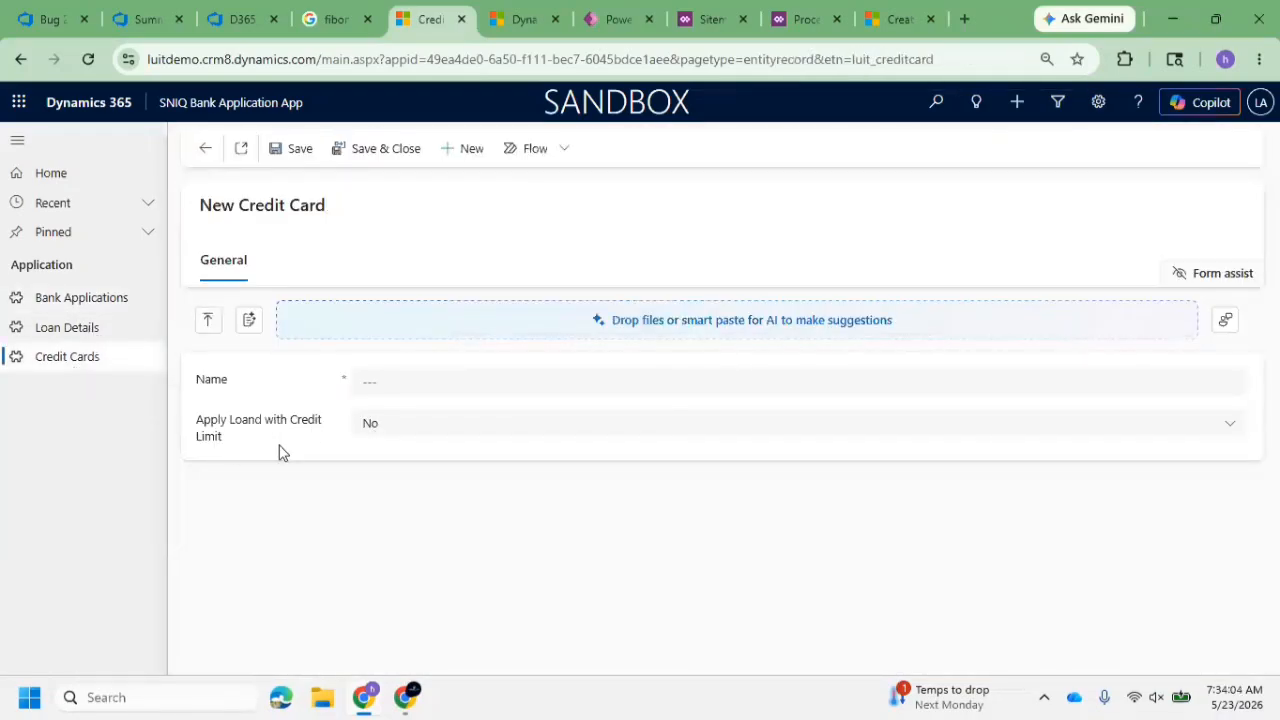
left_click(414, 440)
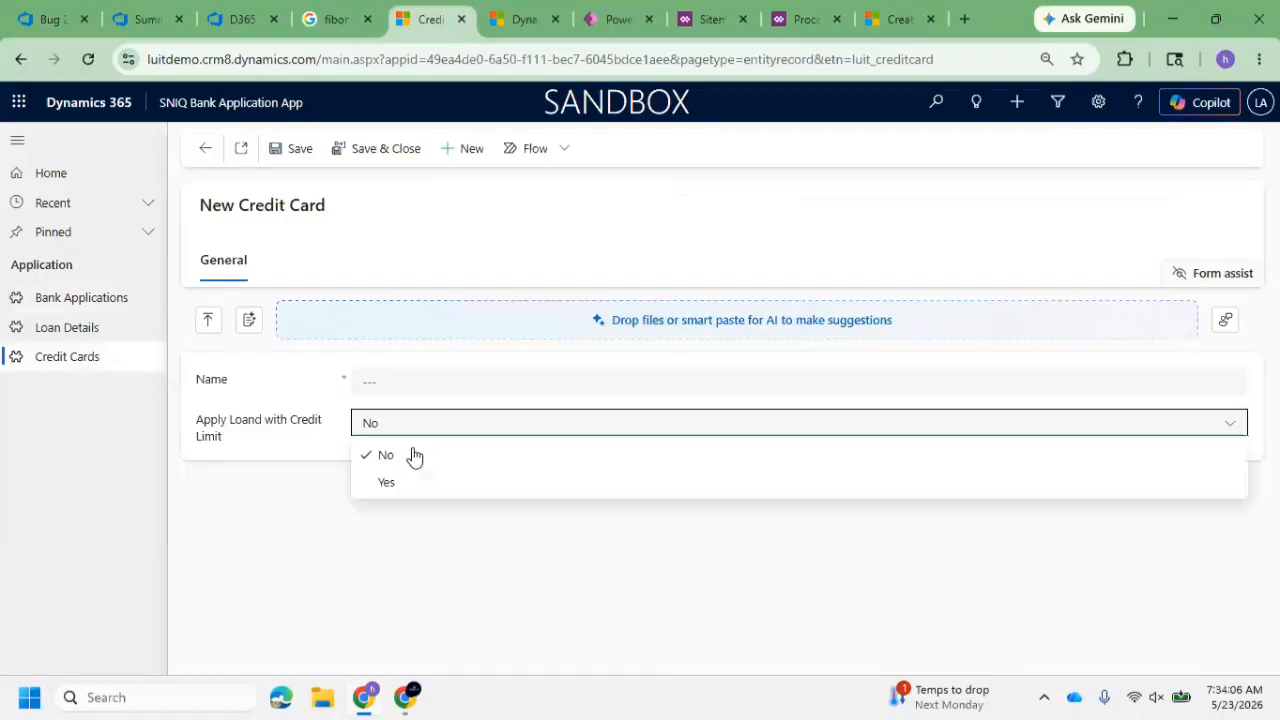
left_click(397, 482)
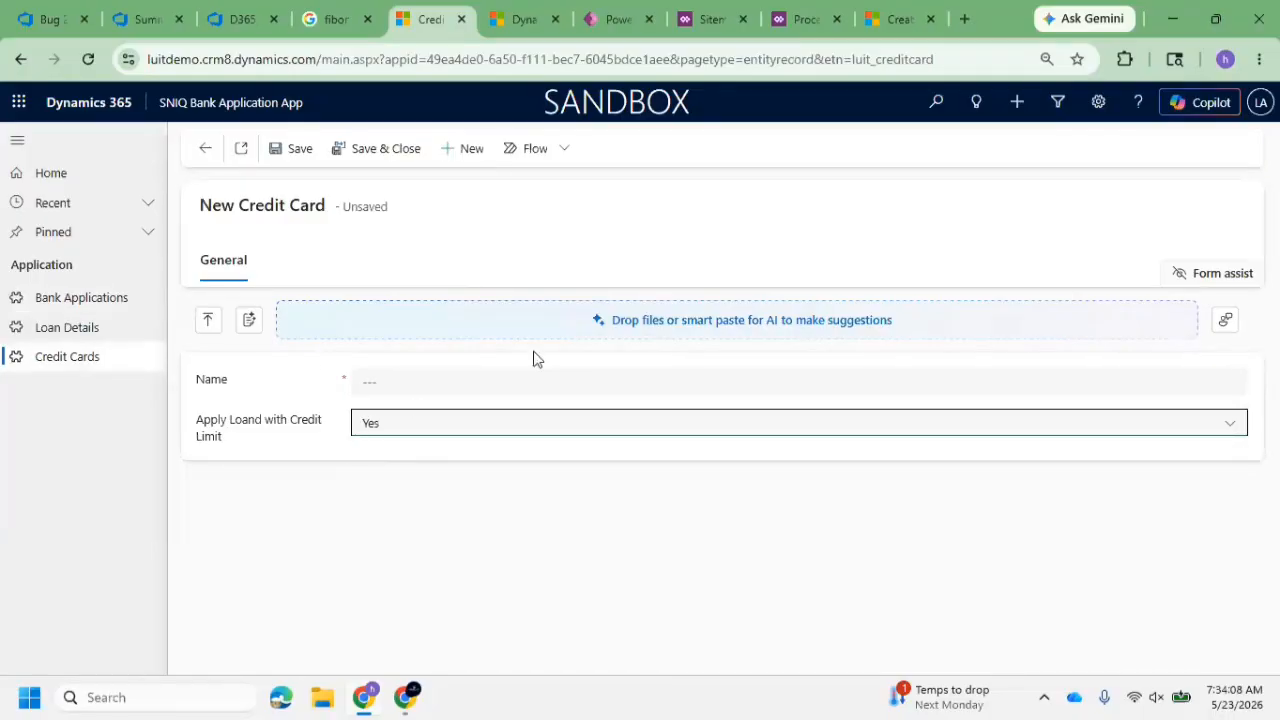
Switch to the Day16 OOB Workflow solution in Power Apps and show its processes
left_click(712, 18)
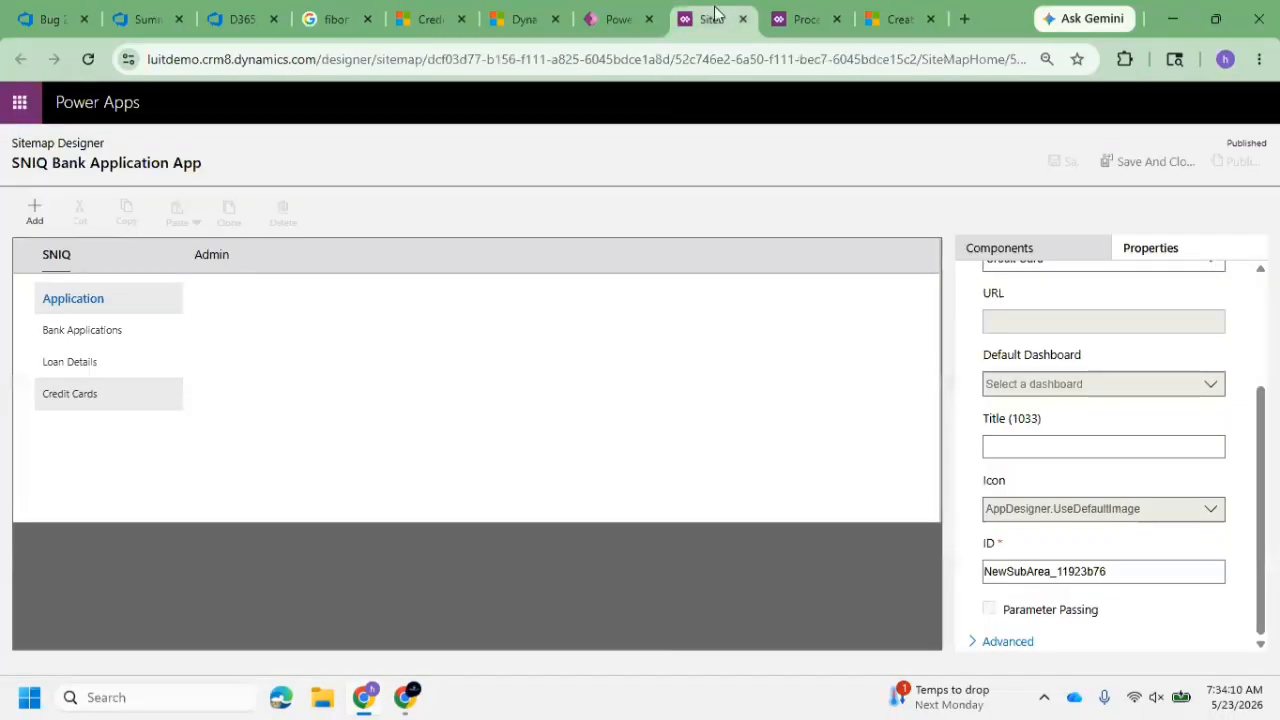
left_click(792, 29)
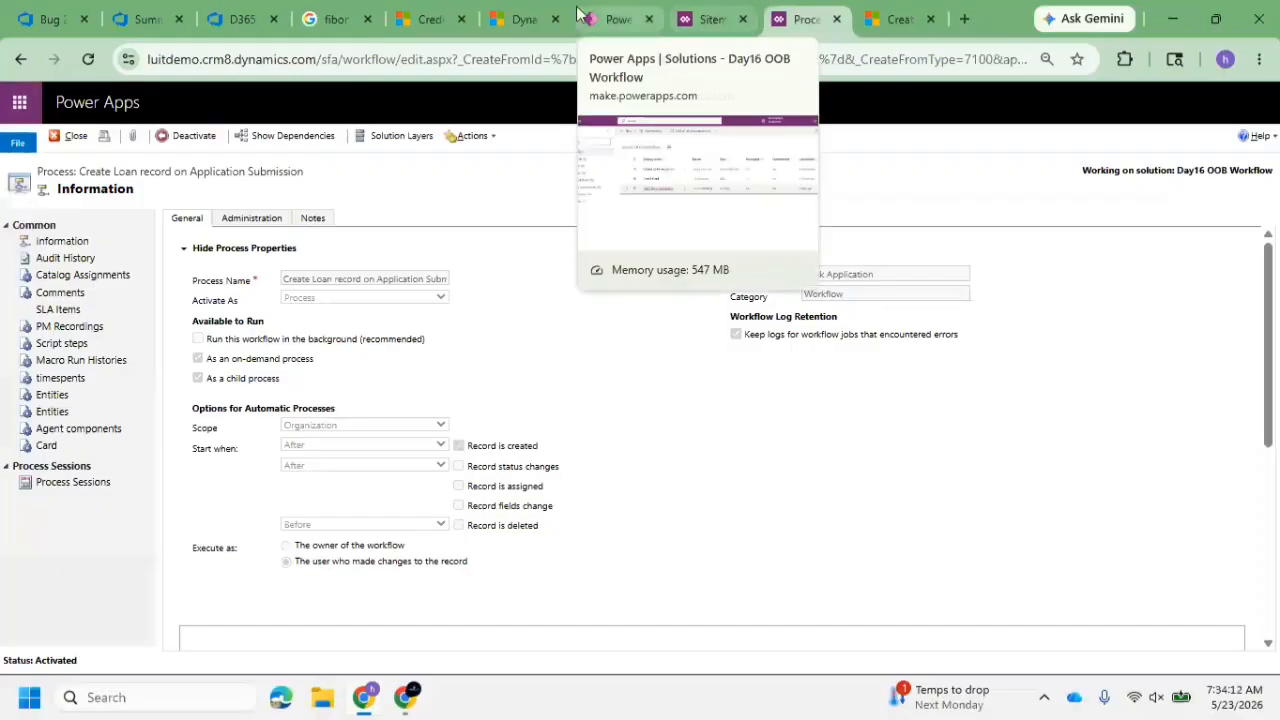
left_click(615, 19)
left_click(766, 438)
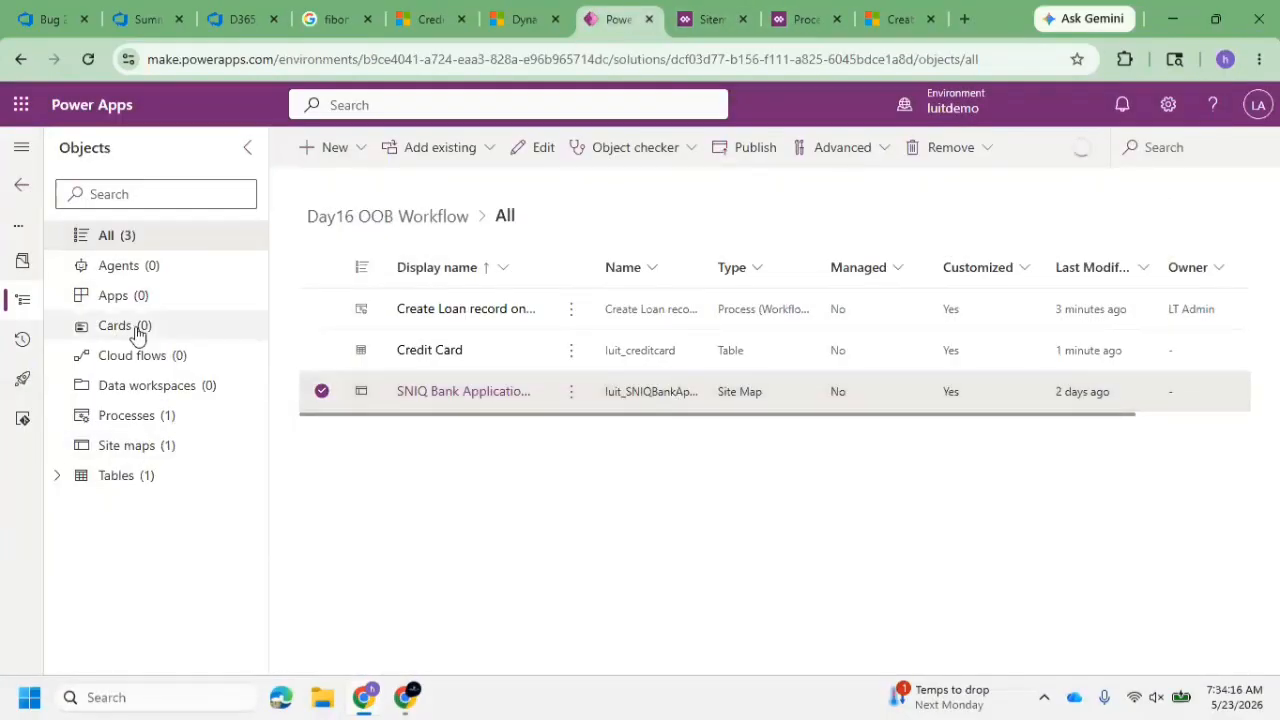
left_click(161, 422)
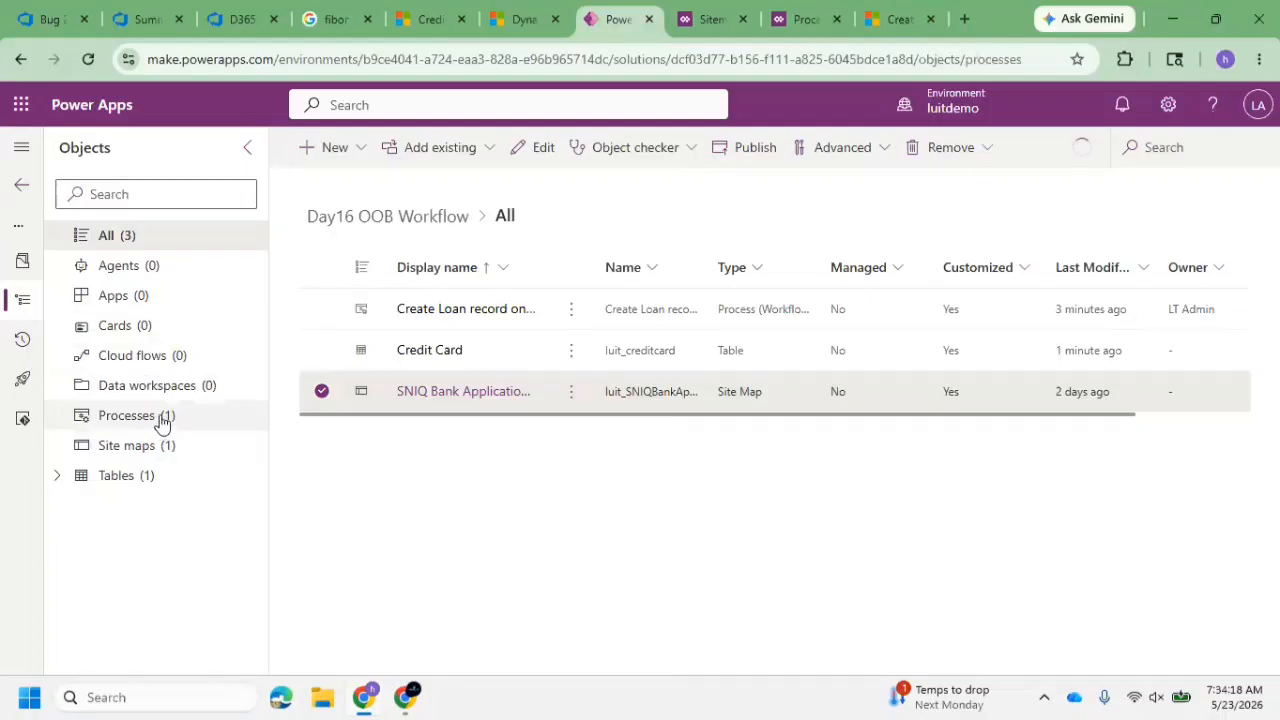
left_click(364, 157)
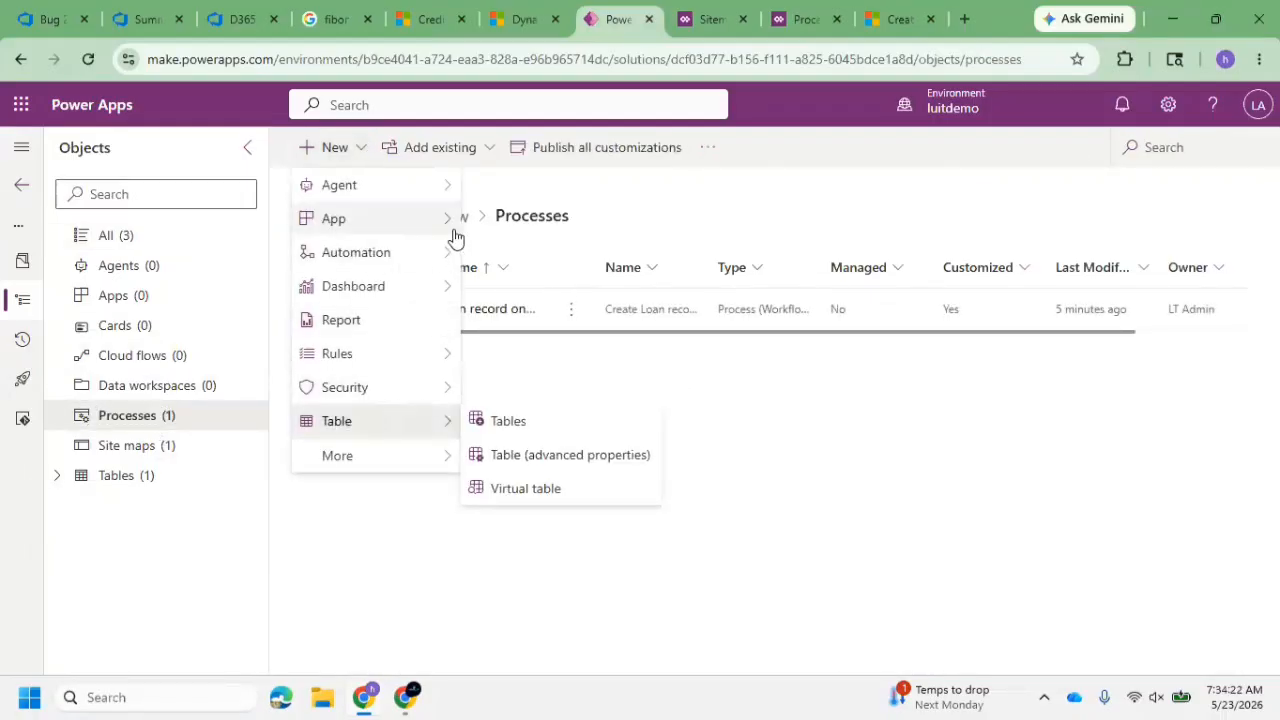
mouse_move(454, 260)
mouse_move(583, 425)
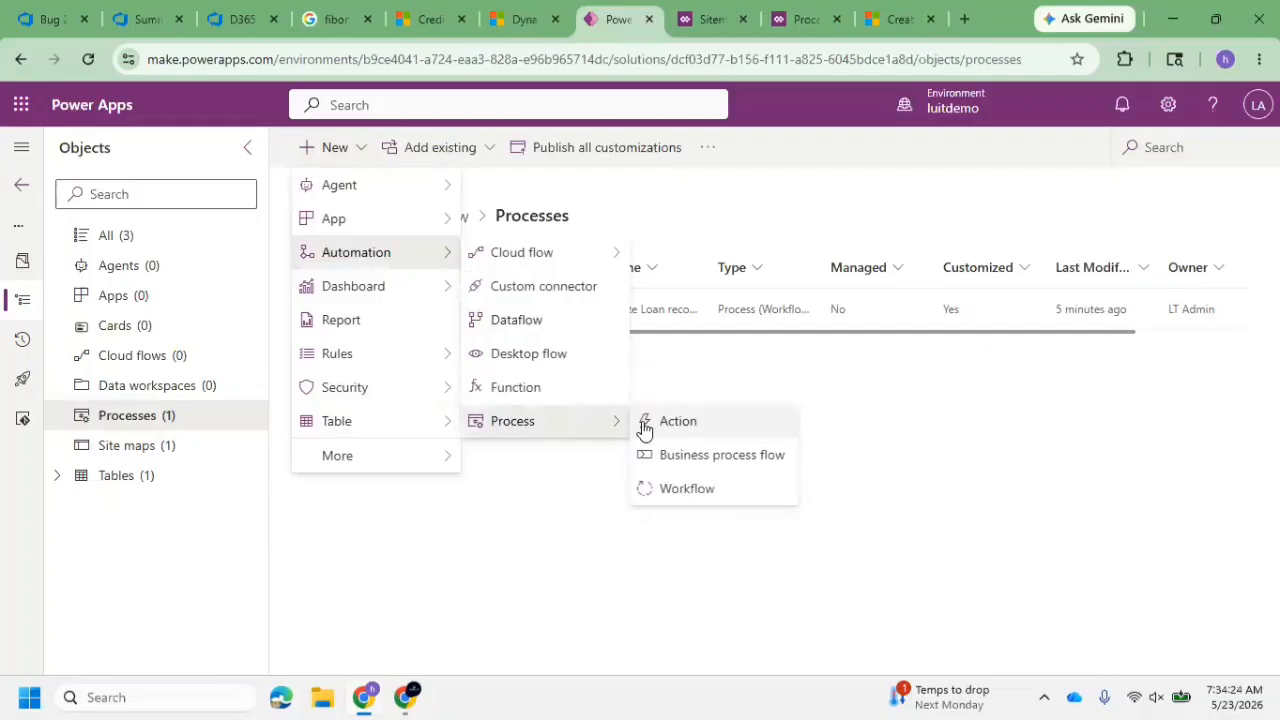
left_click(704, 492)
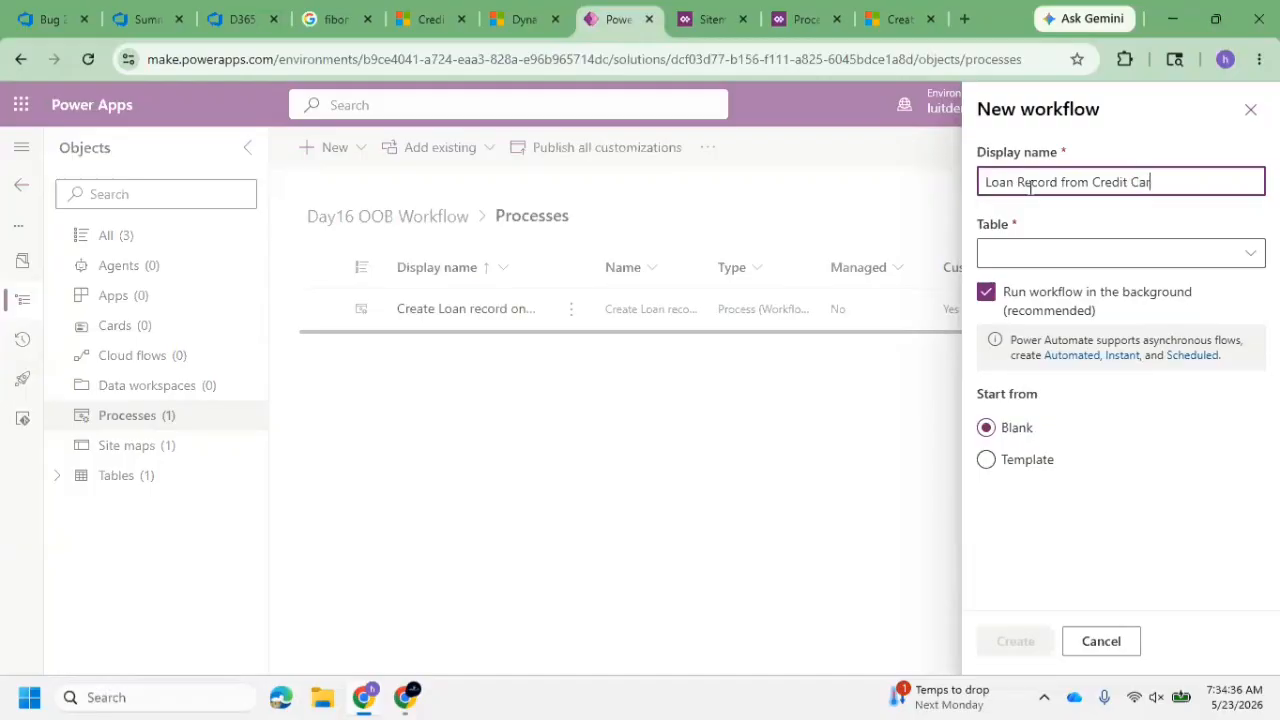
left_click(1214, 261)
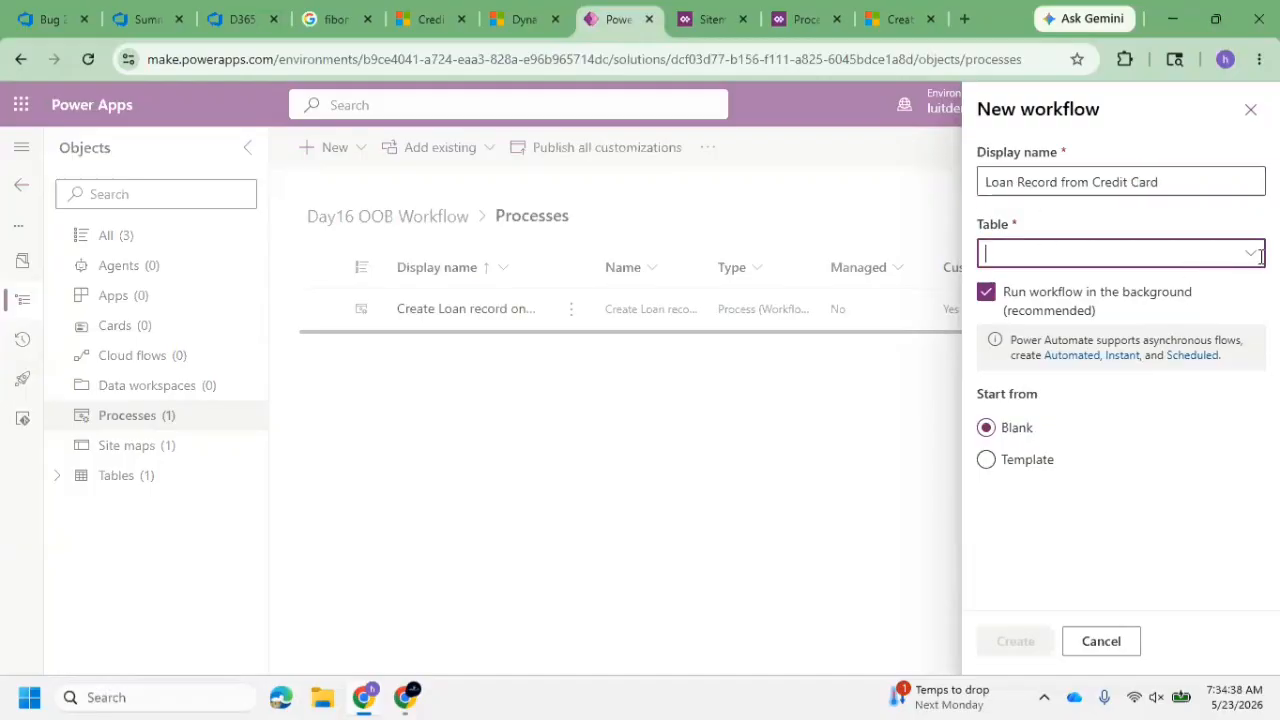
left_click(1254, 259)
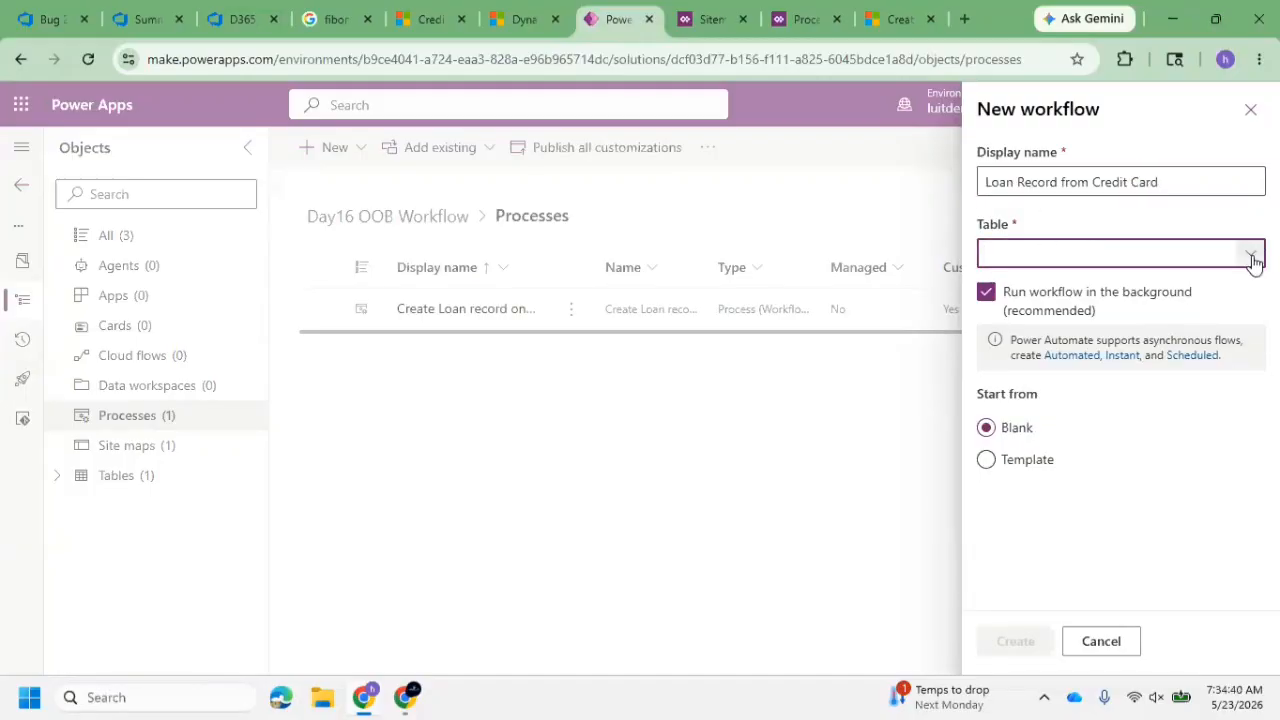
left_click(1252, 257)
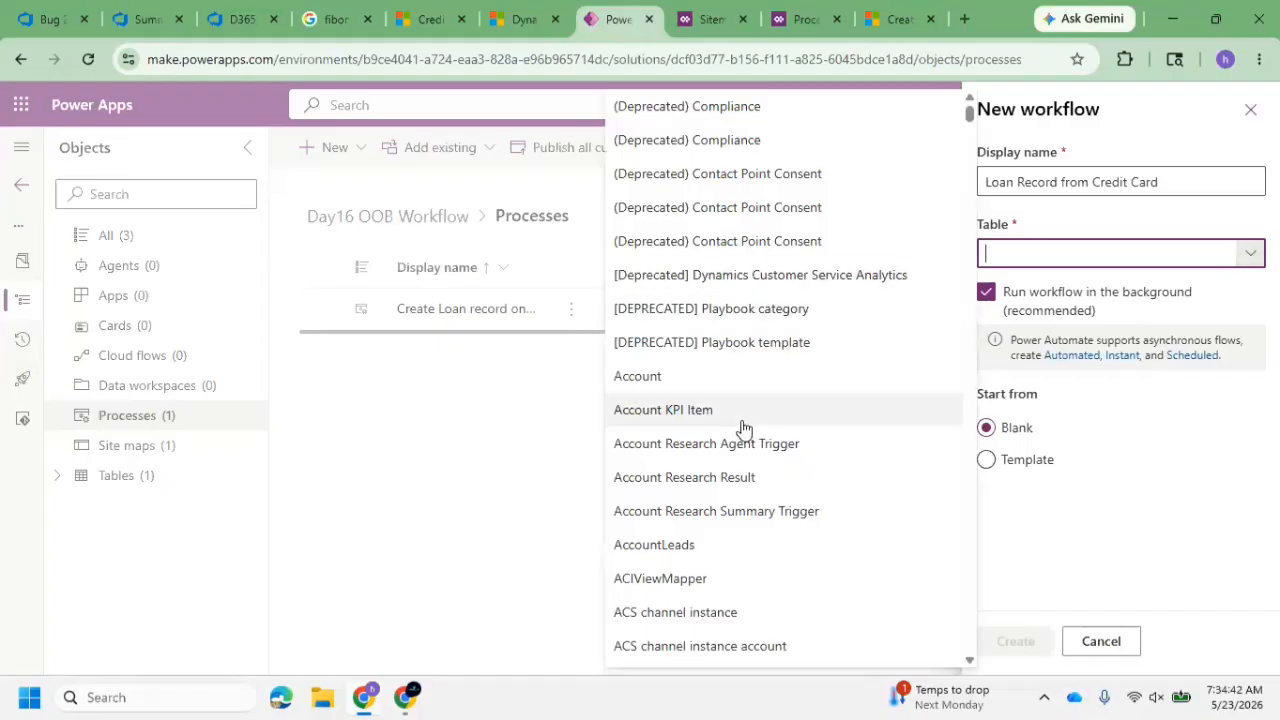
type("Cred")
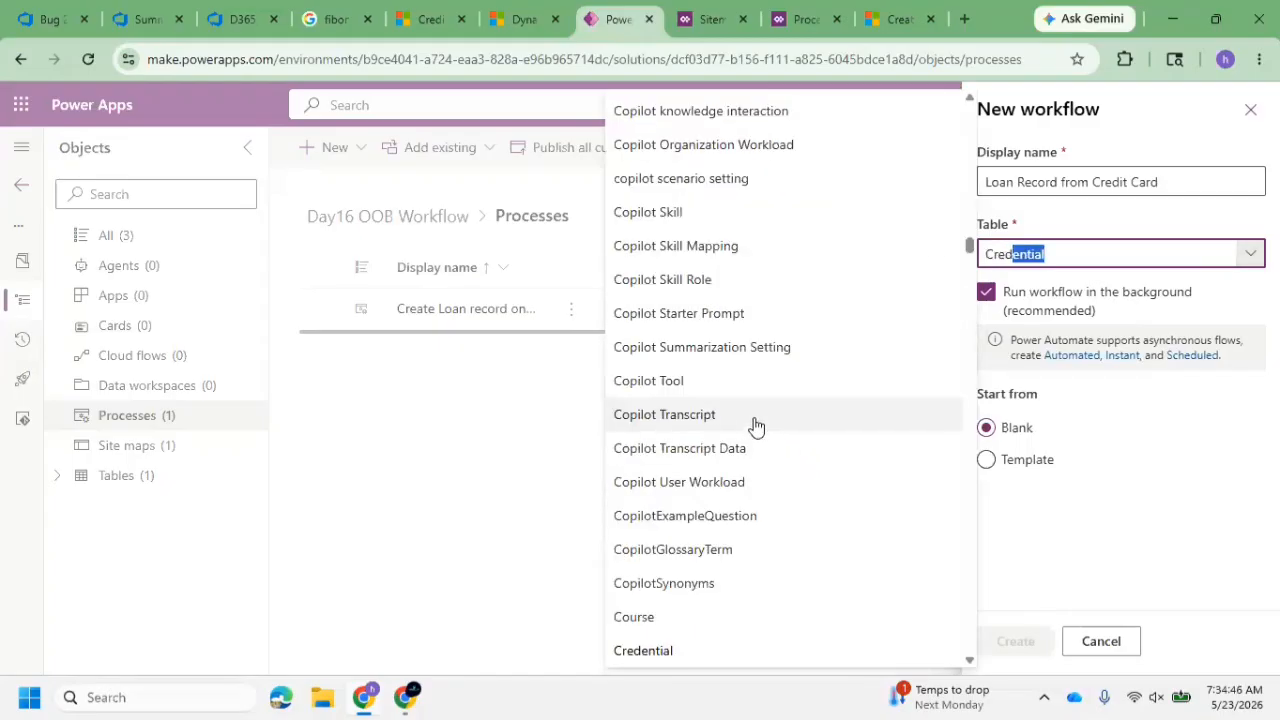
type("i")
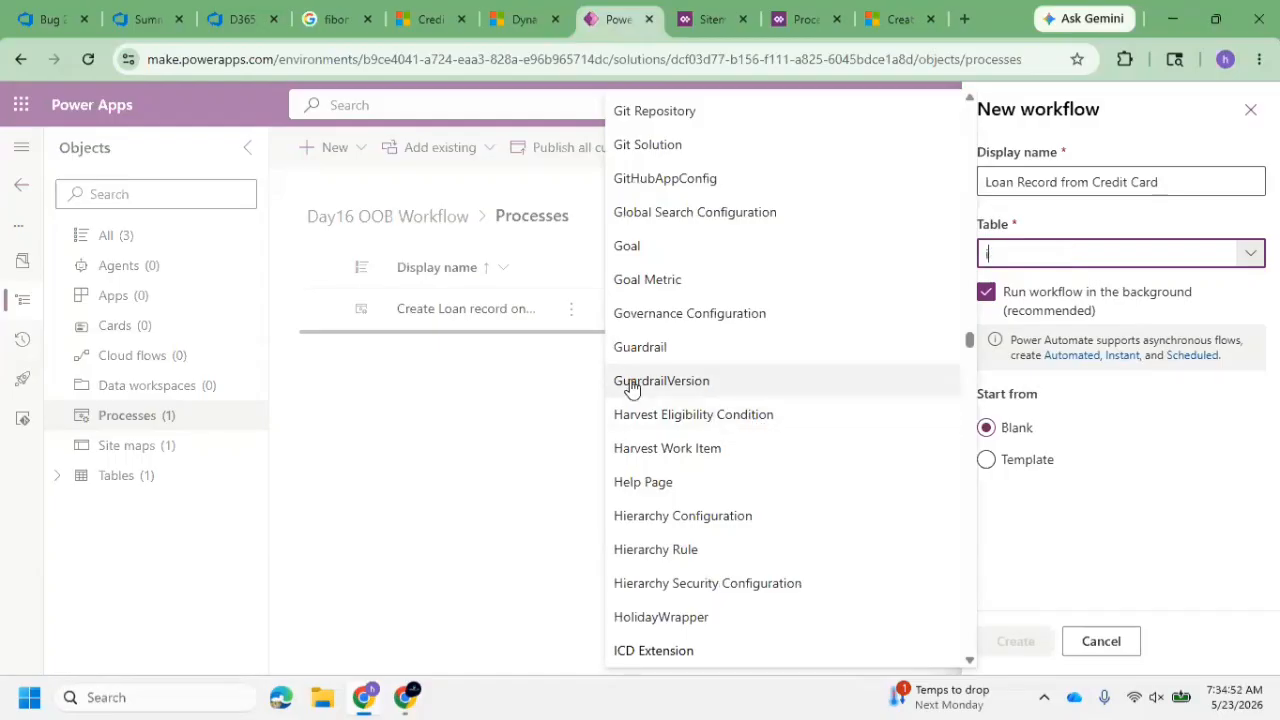
key("BackSpace")
key("BackSpace")
type("cr")
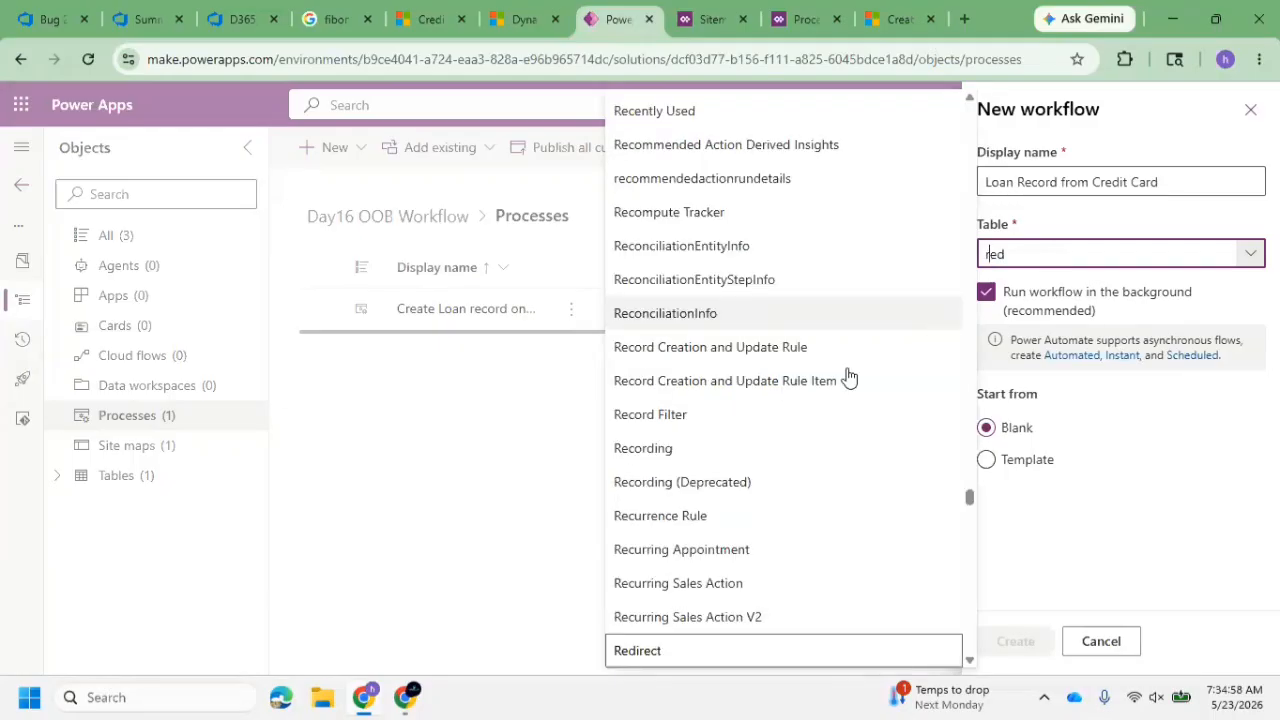
left_click(541, 463)
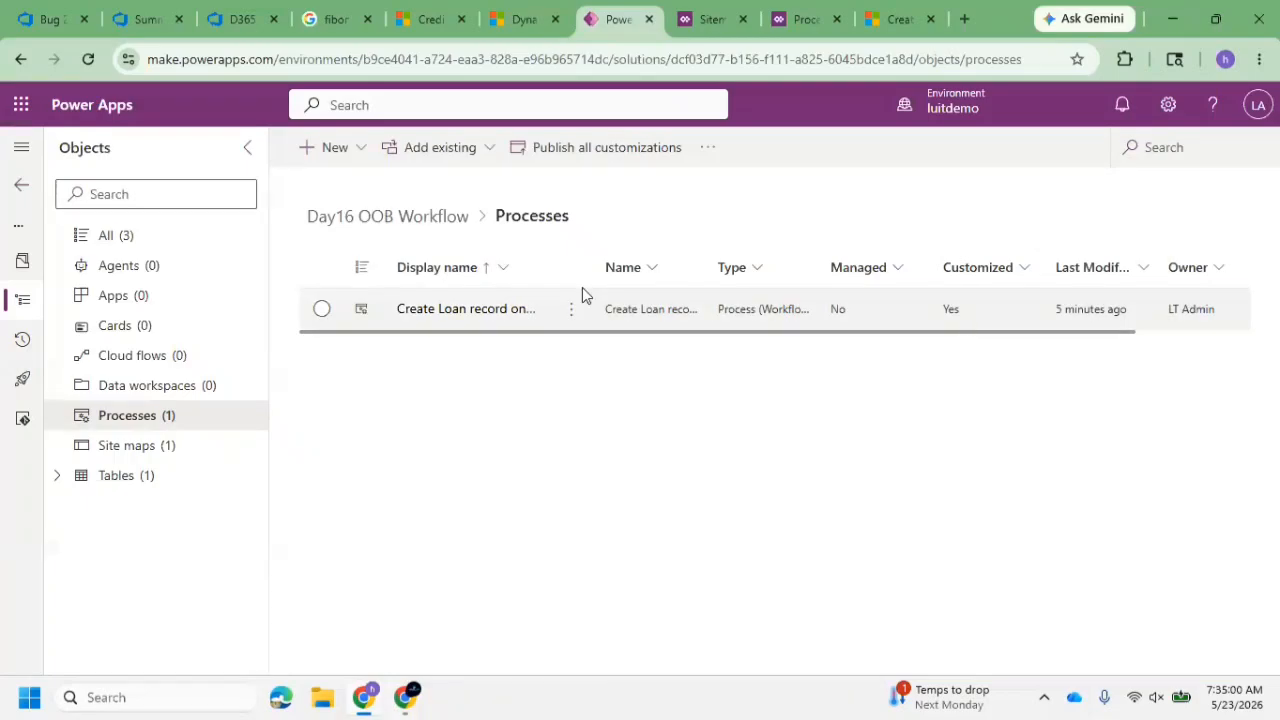
Start a new workflow process in the solution and choose Credit Card as its table
left_click(362, 148)
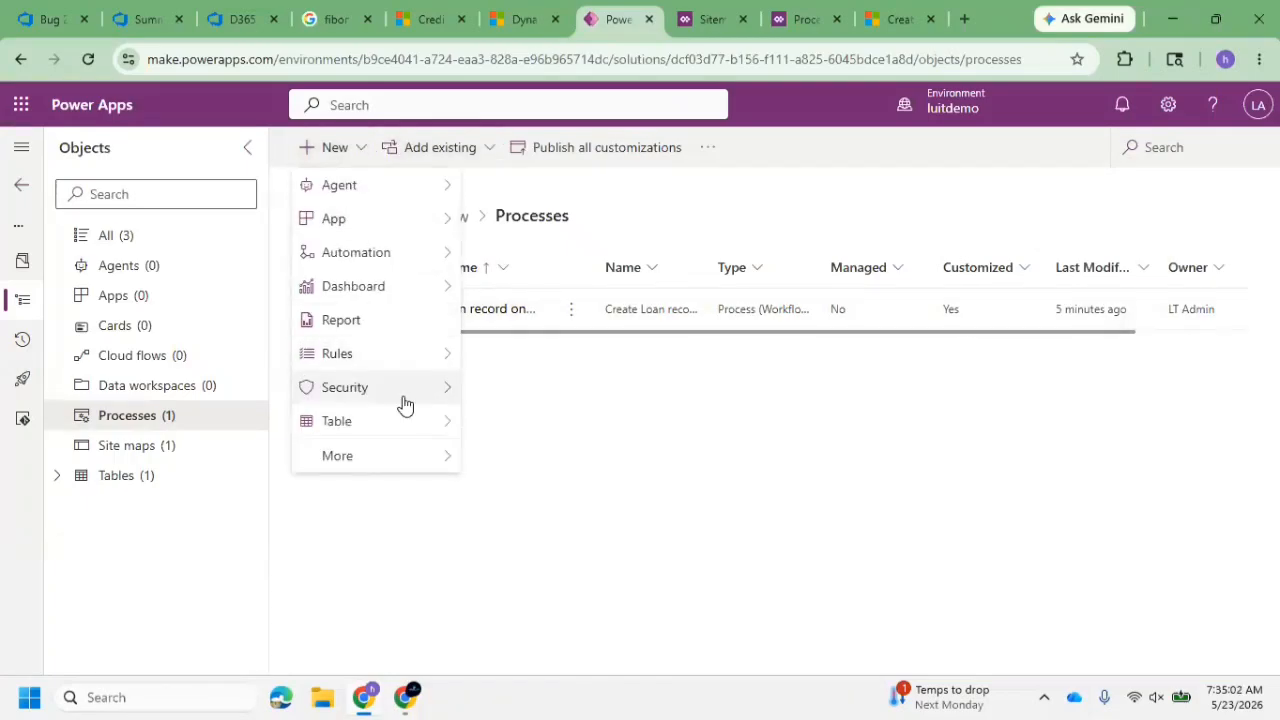
mouse_move(400, 253)
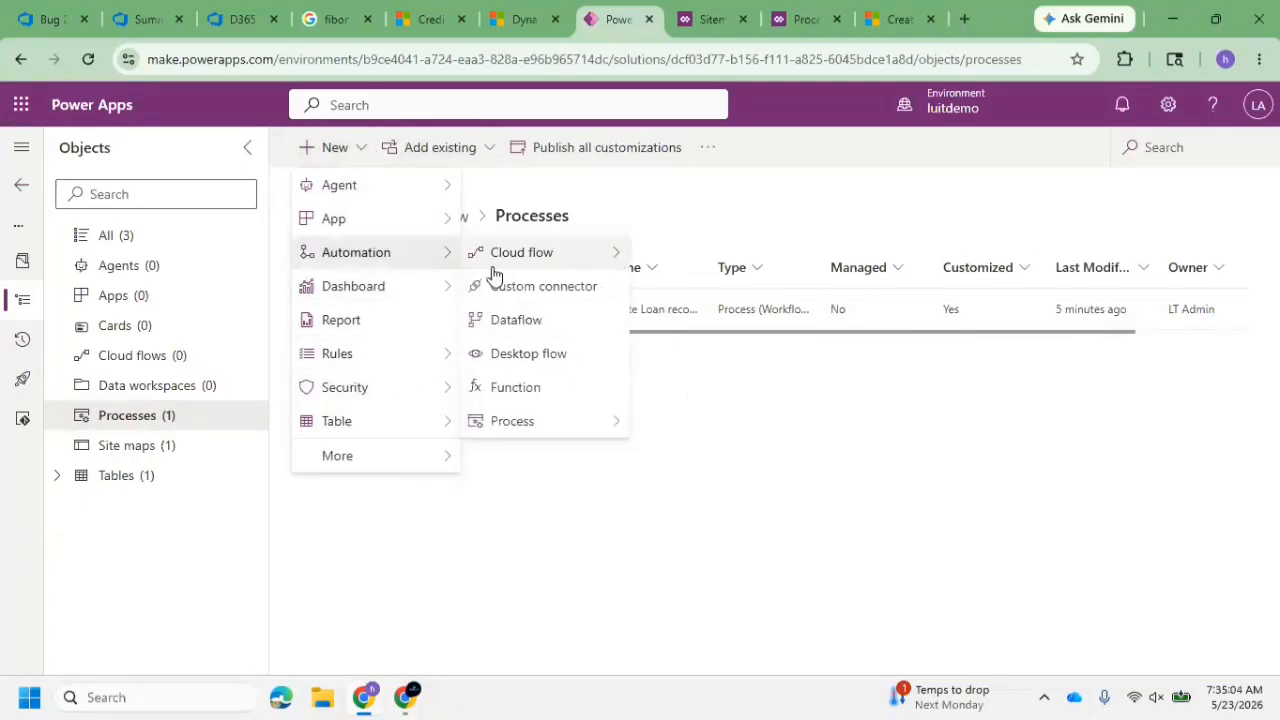
mouse_move(557, 418)
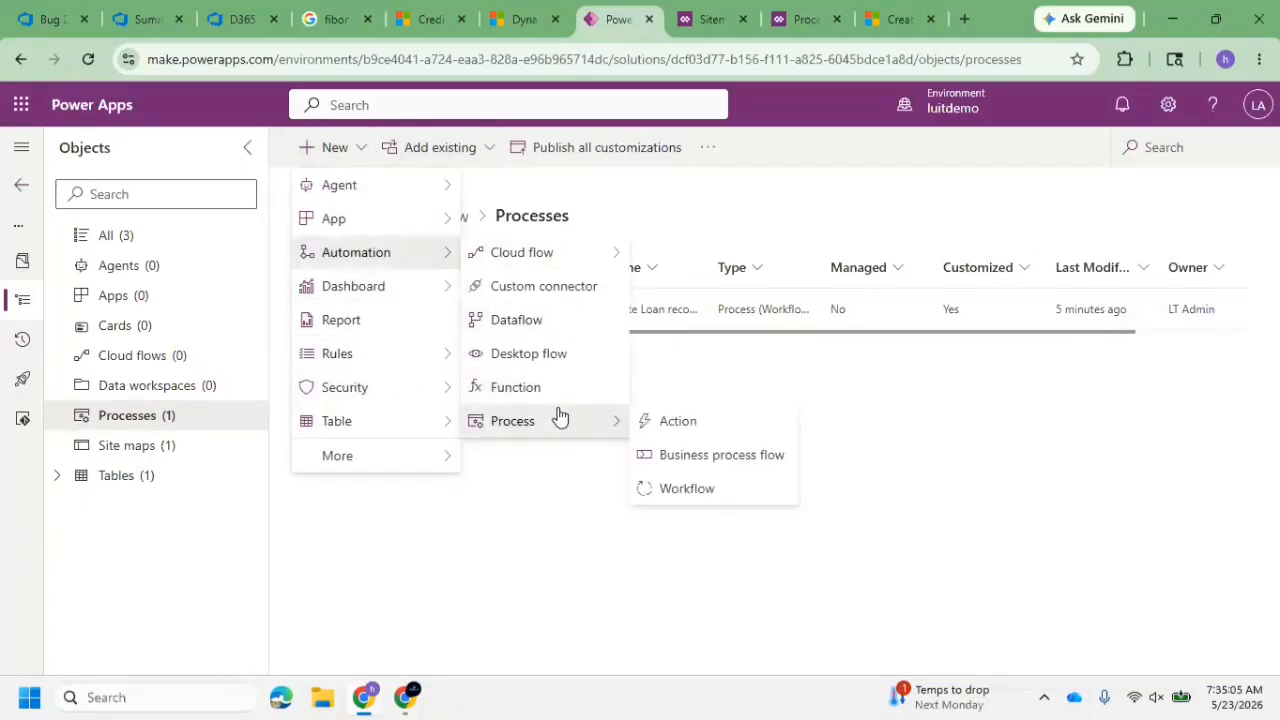
left_click(717, 490)
left_click(1038, 256)
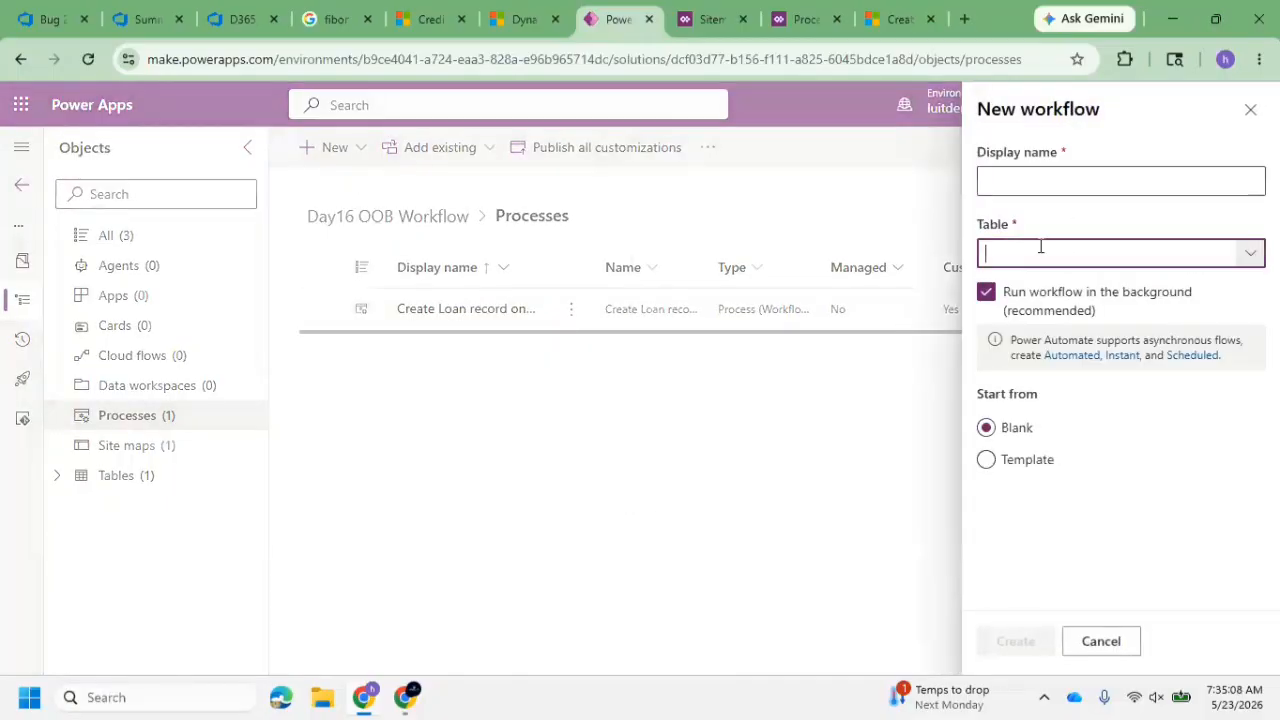
type("Credit Card")
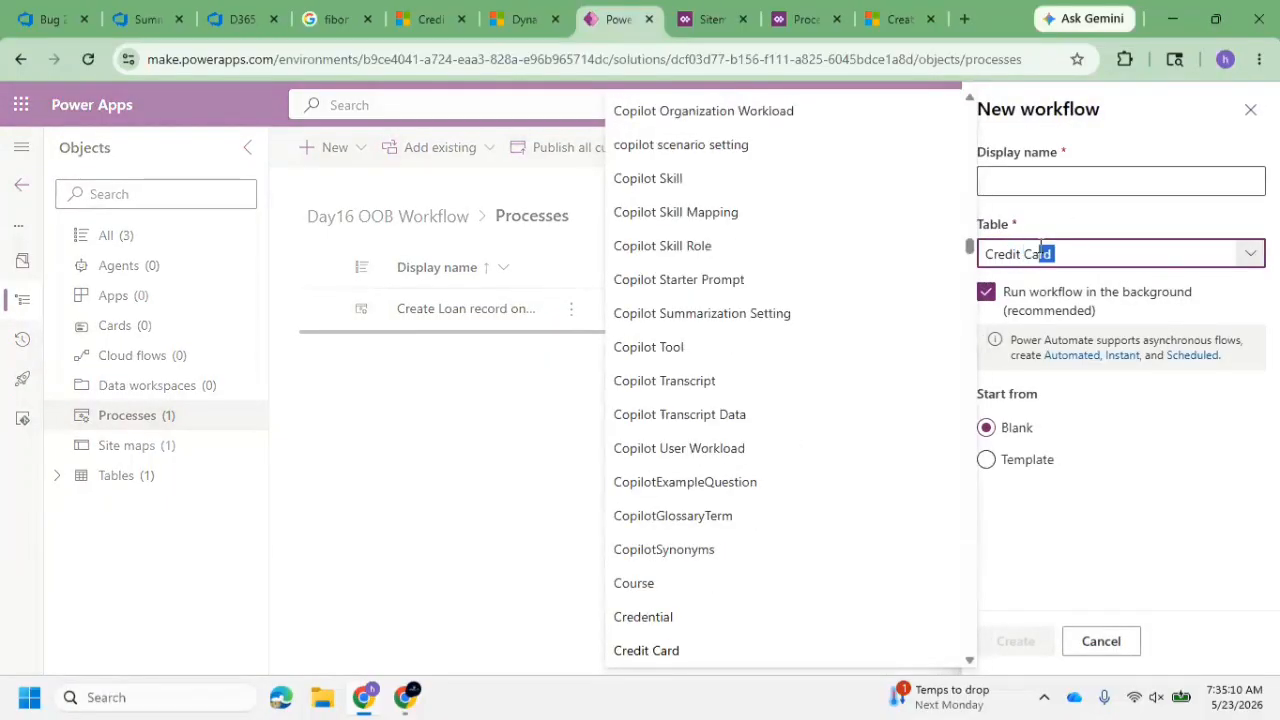
key("Tab")
Name the workflow "Create Loan from Credit Card" and create it as a blank background workflow
left_click(1052, 184)
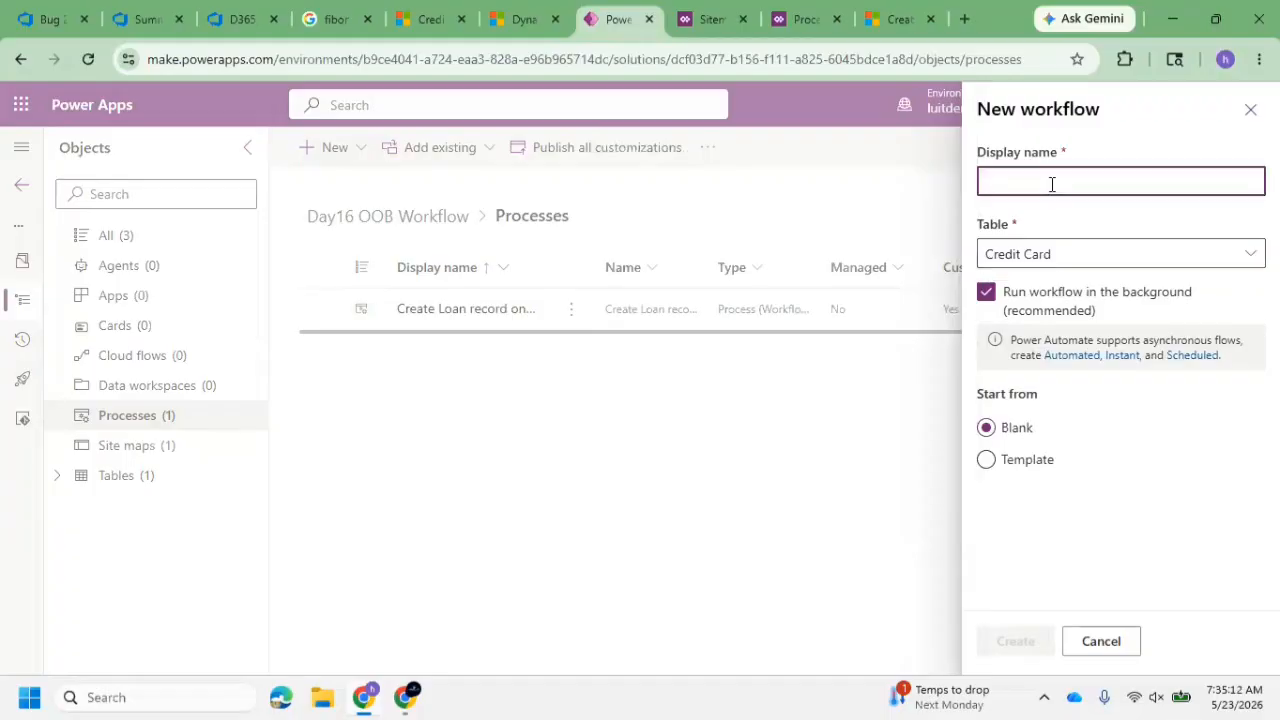
type("Create Loan from Credit Card")
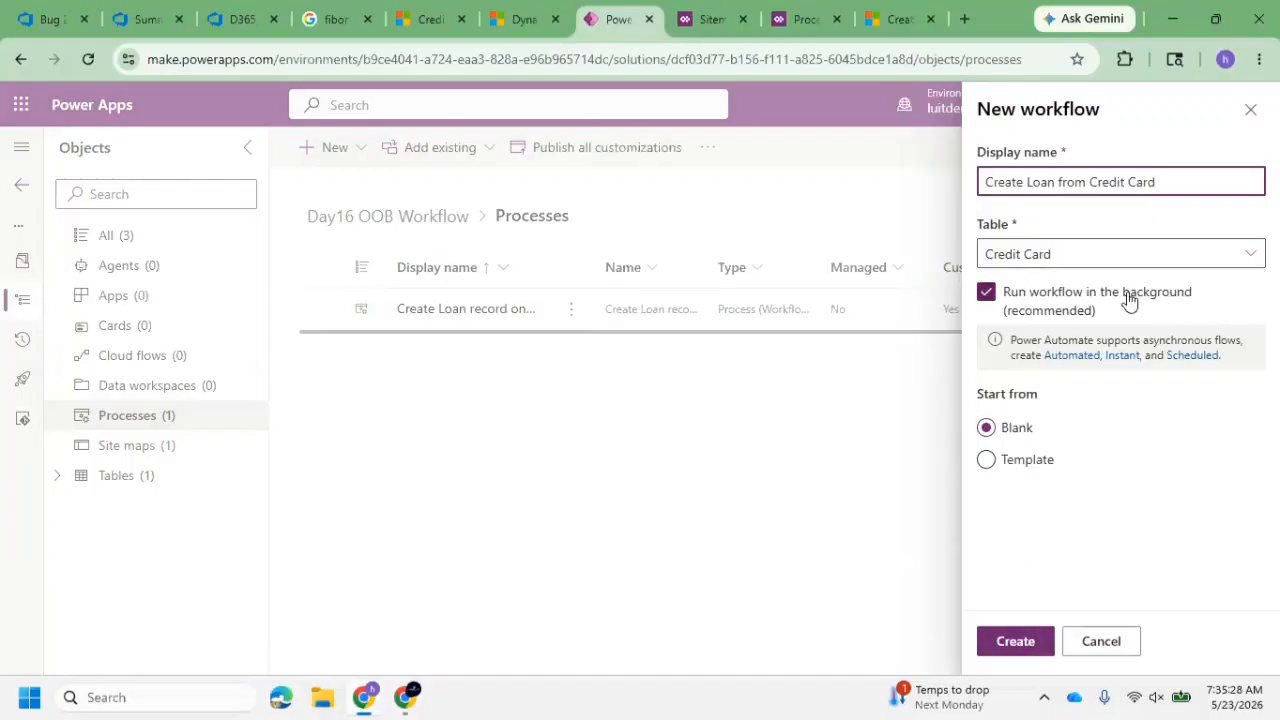
left_click(1015, 641)
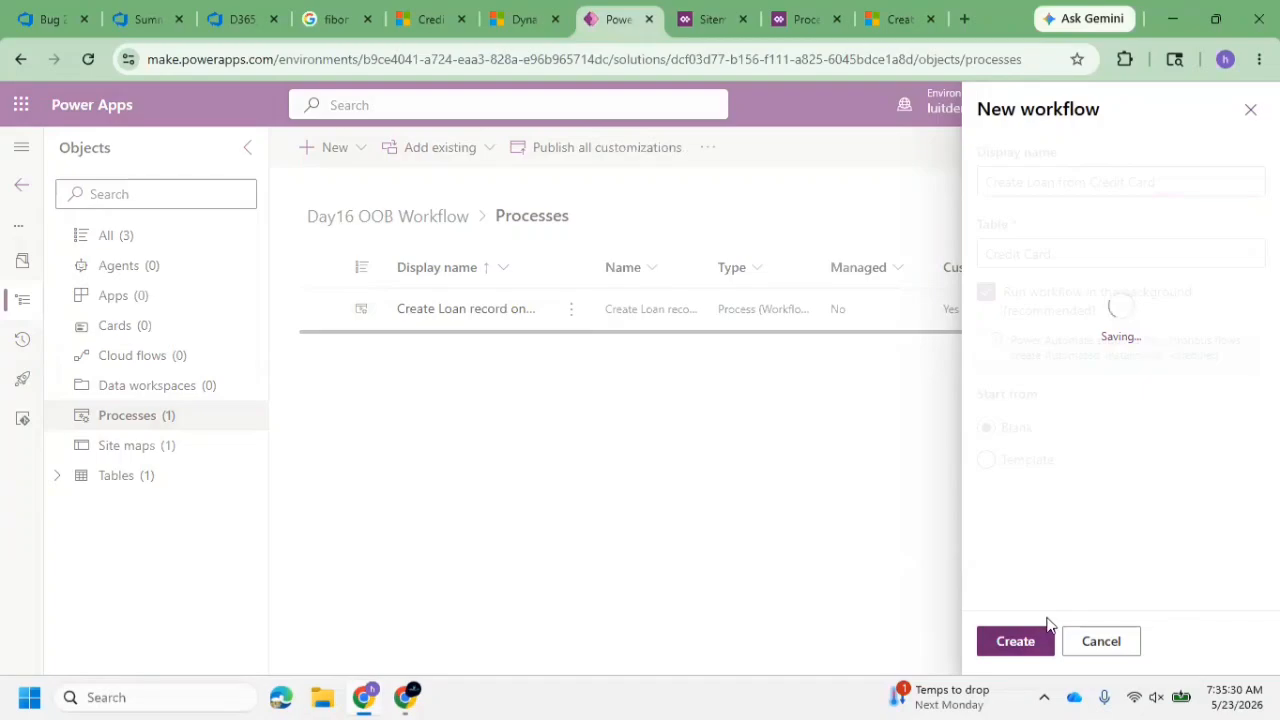
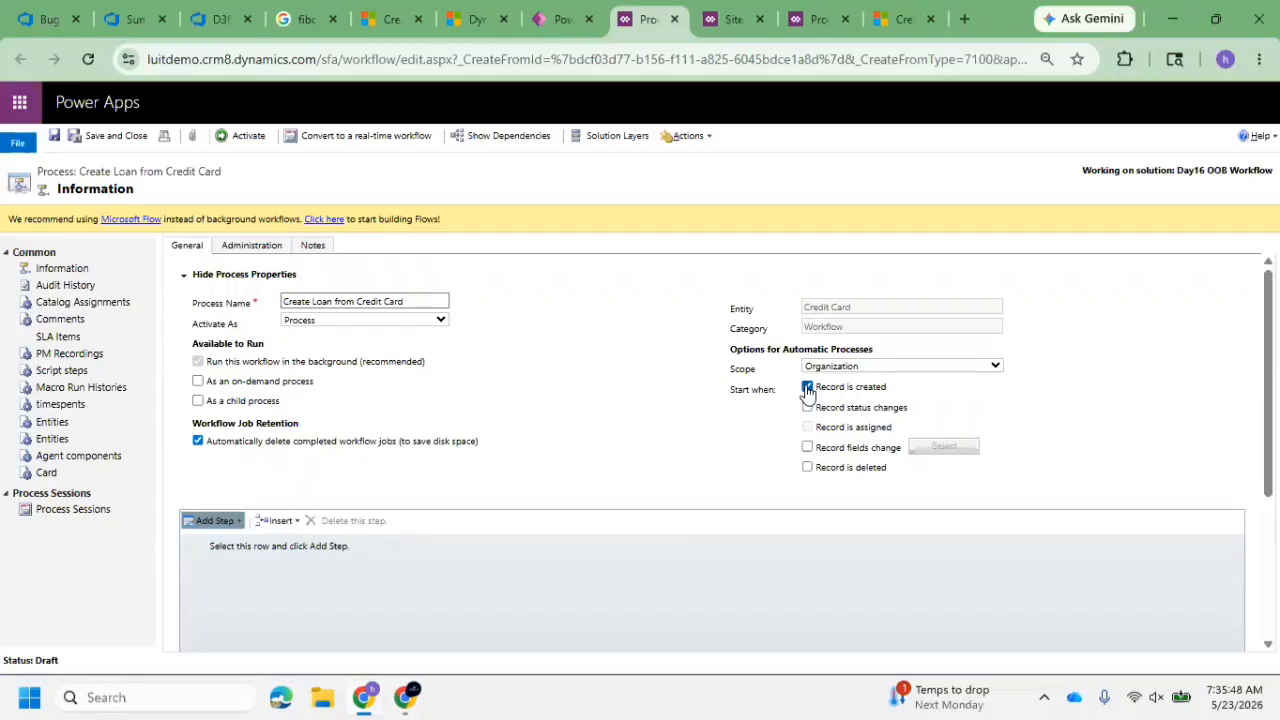
Make the workflow start when Apply Loand with Credit Limit changes instead of when a record is created
left_click(808, 388)
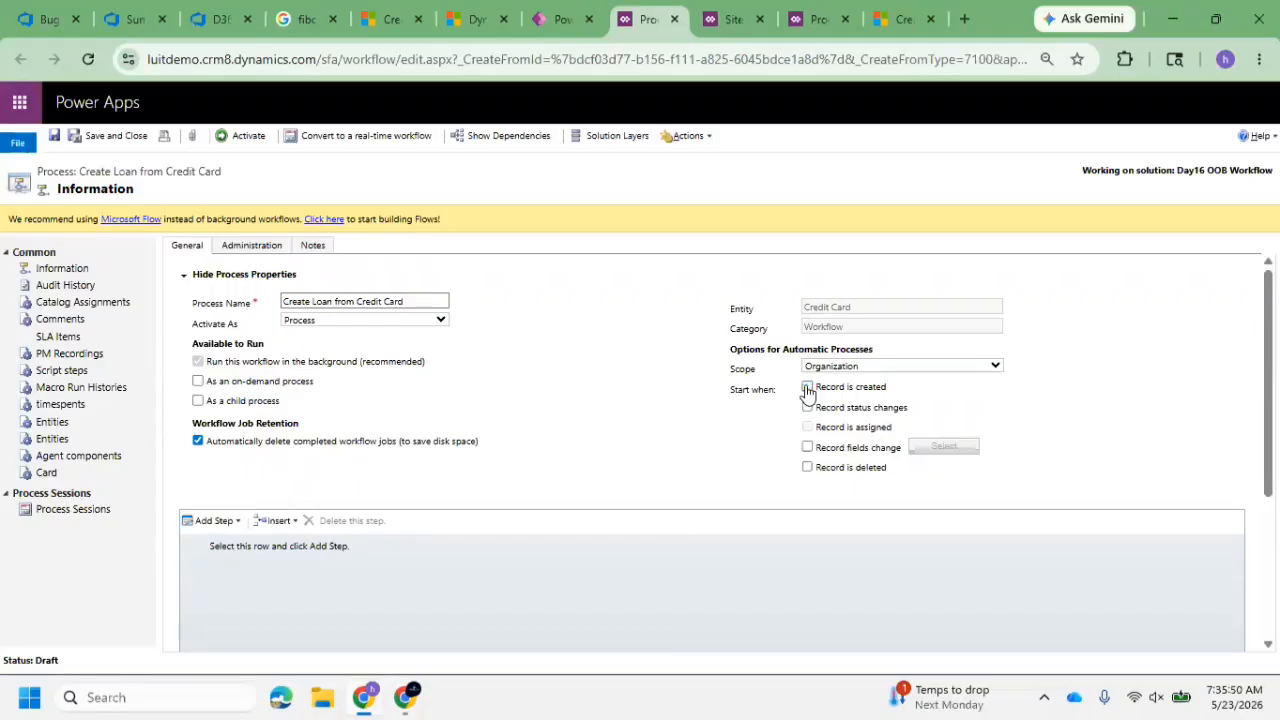
left_click(808, 449)
left_click(960, 447)
left_click(388, 19)
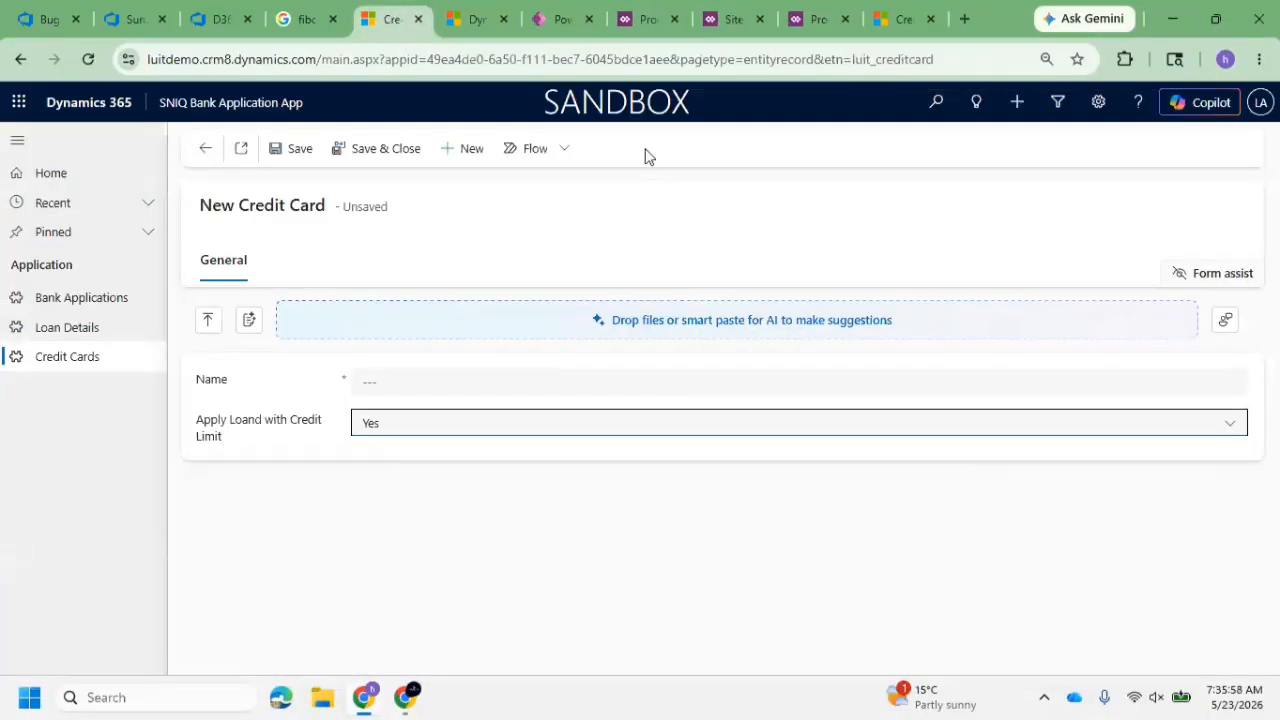
left_click(563, 22)
left_click(645, 26)
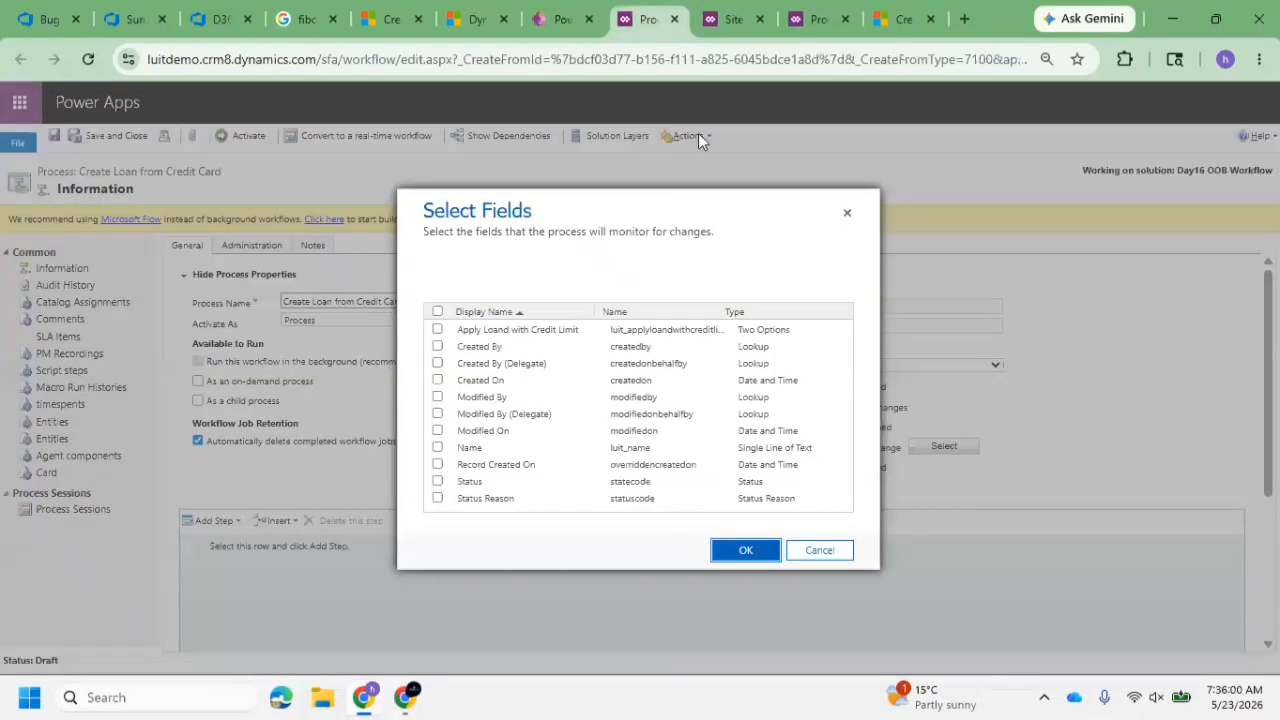
left_click(575, 331)
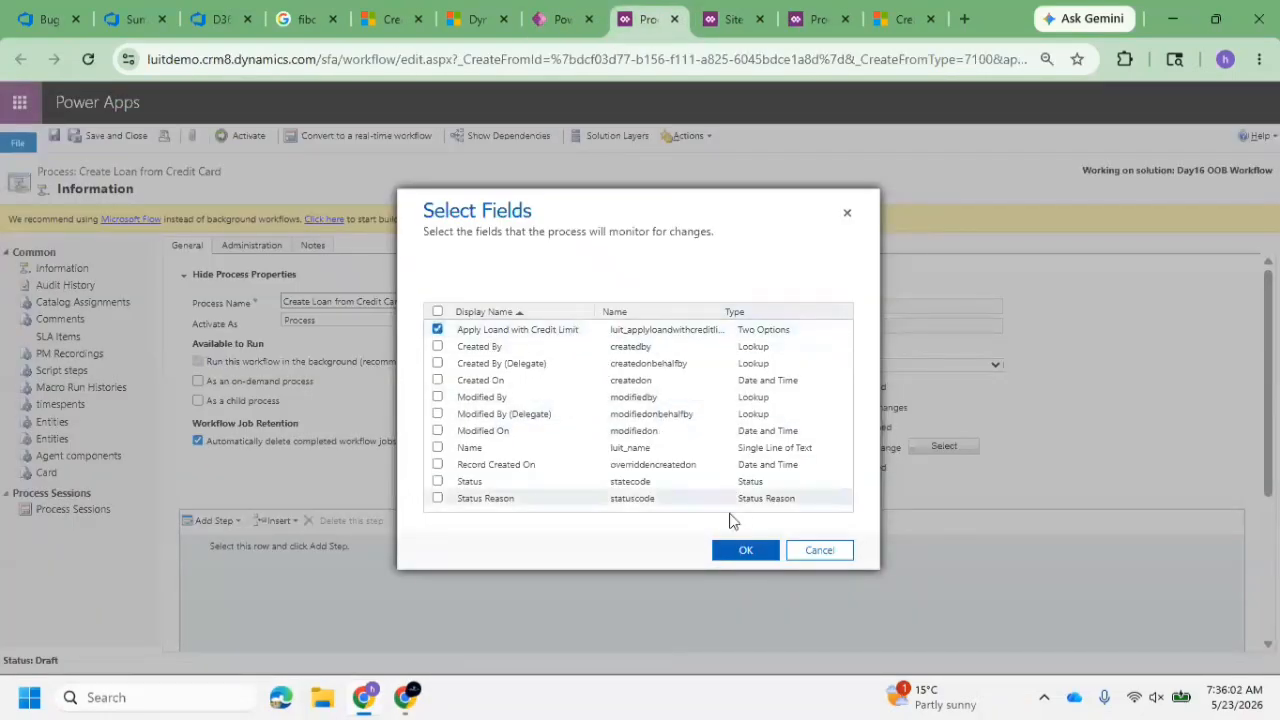
left_click(745, 551)
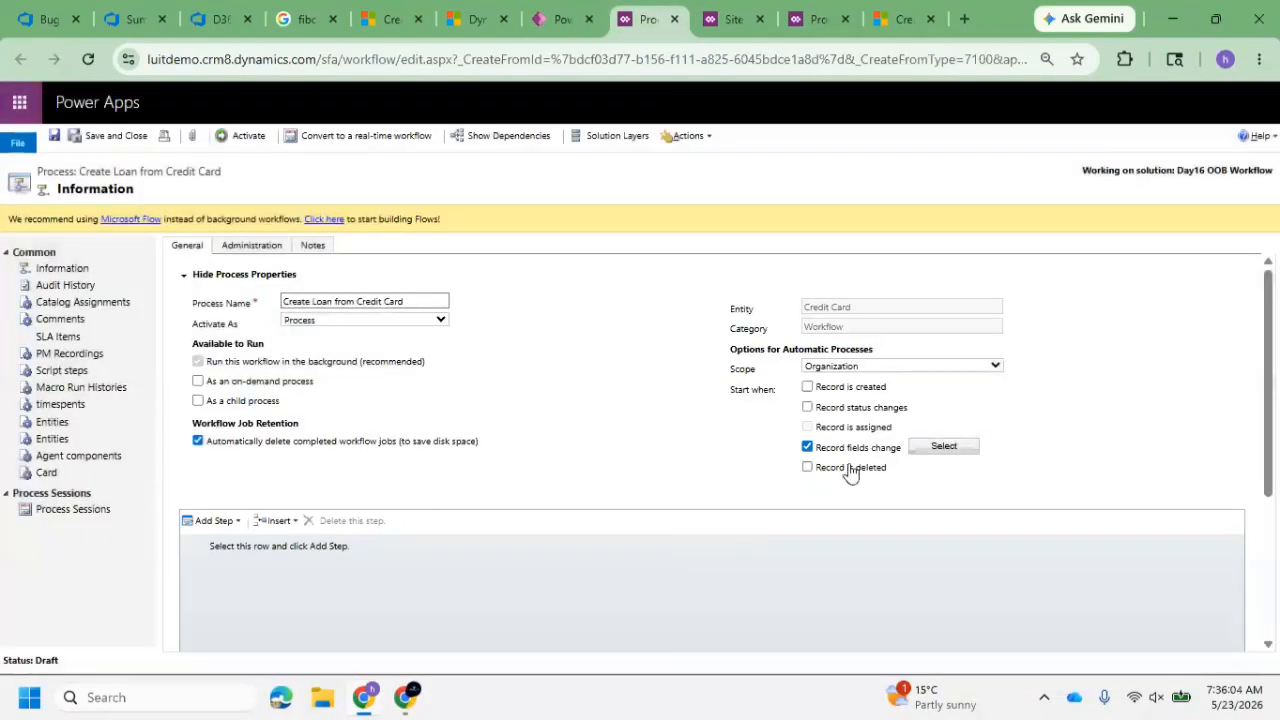
On the unsaved Credit Card record, switch Apply Loand with Credit Limit to No and back to Yes
left_click(382, 26)
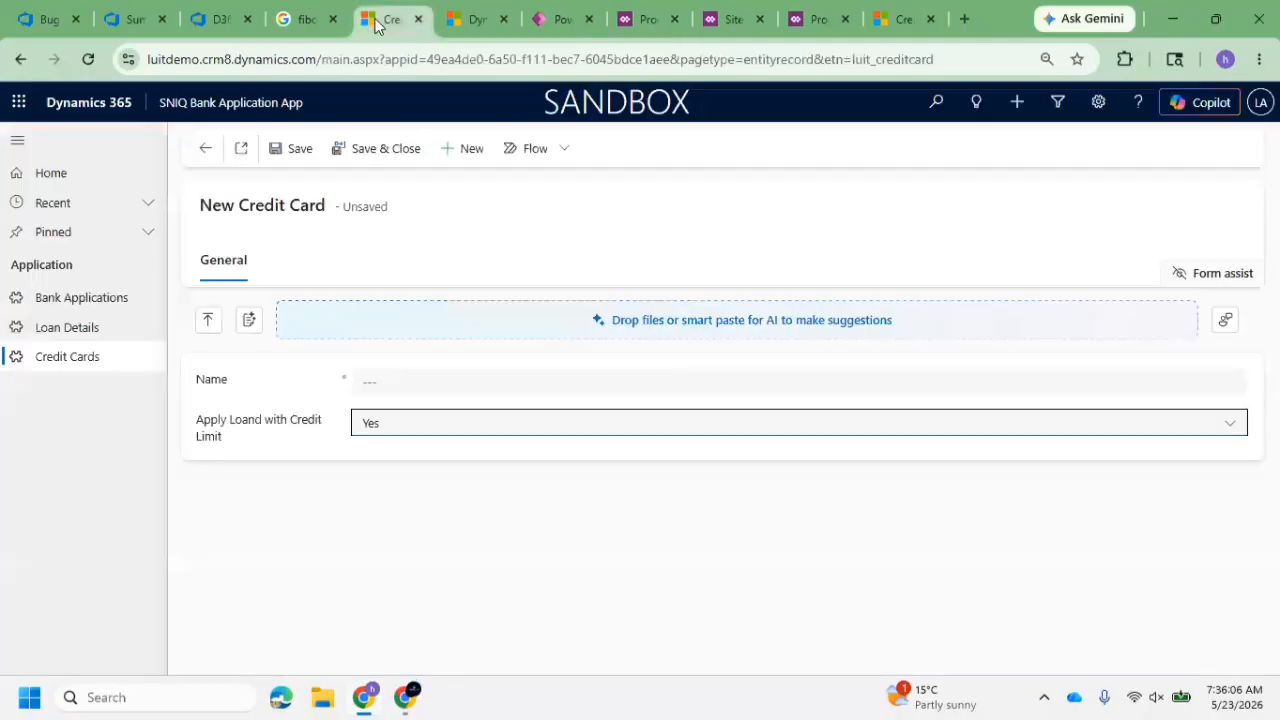
left_click(458, 440)
left_click(424, 466)
left_click(422, 428)
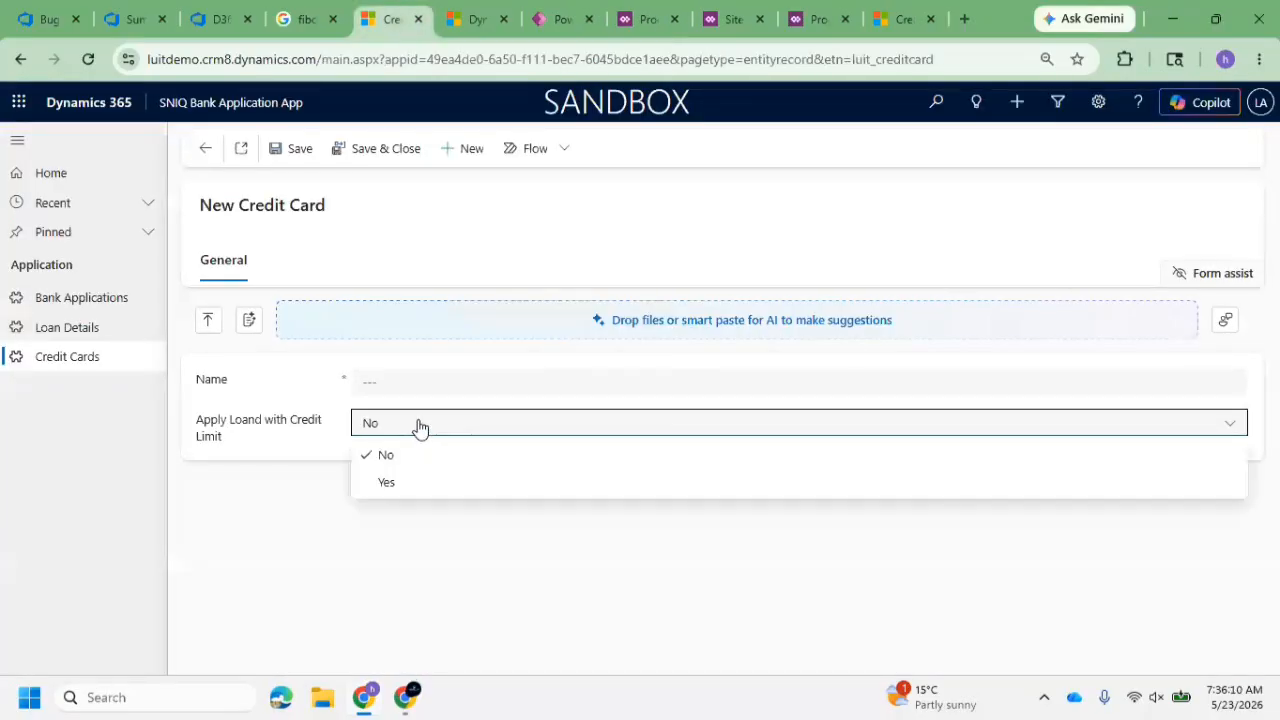
left_click(400, 484)
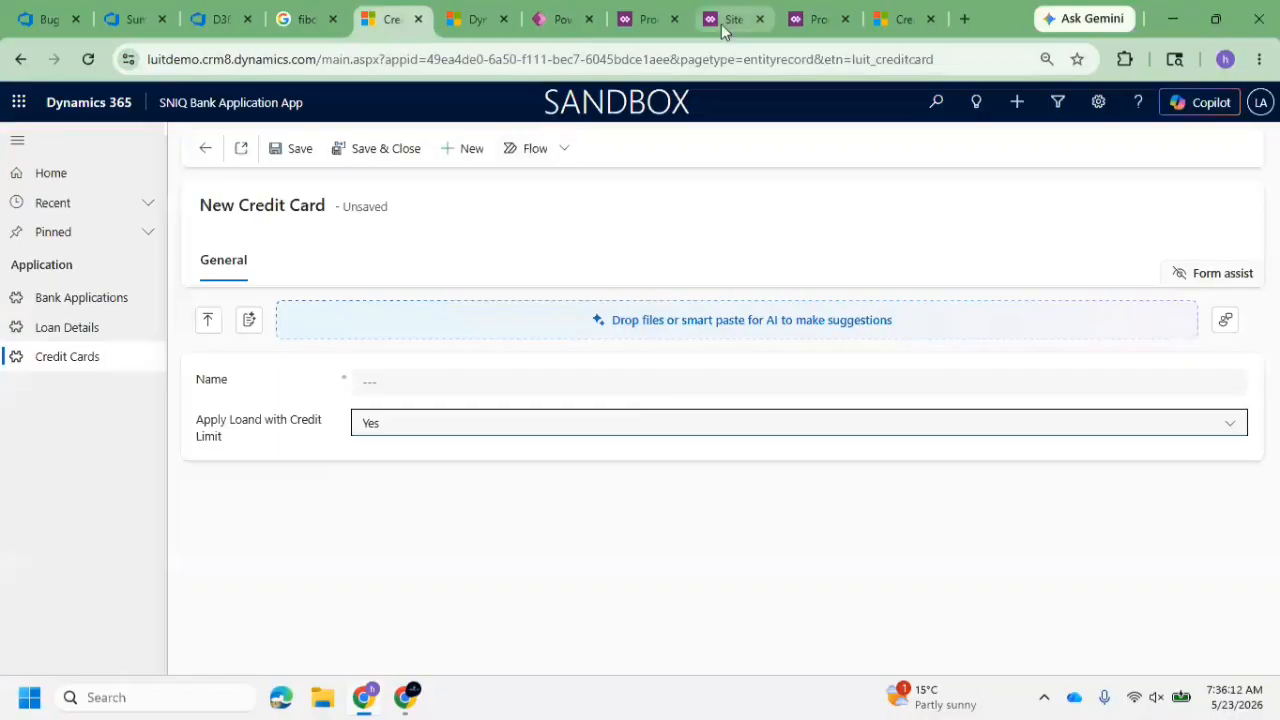
Return to the Create Loan from Credit Card workflow, add a check condition and open it for configuration
left_click(636, 22)
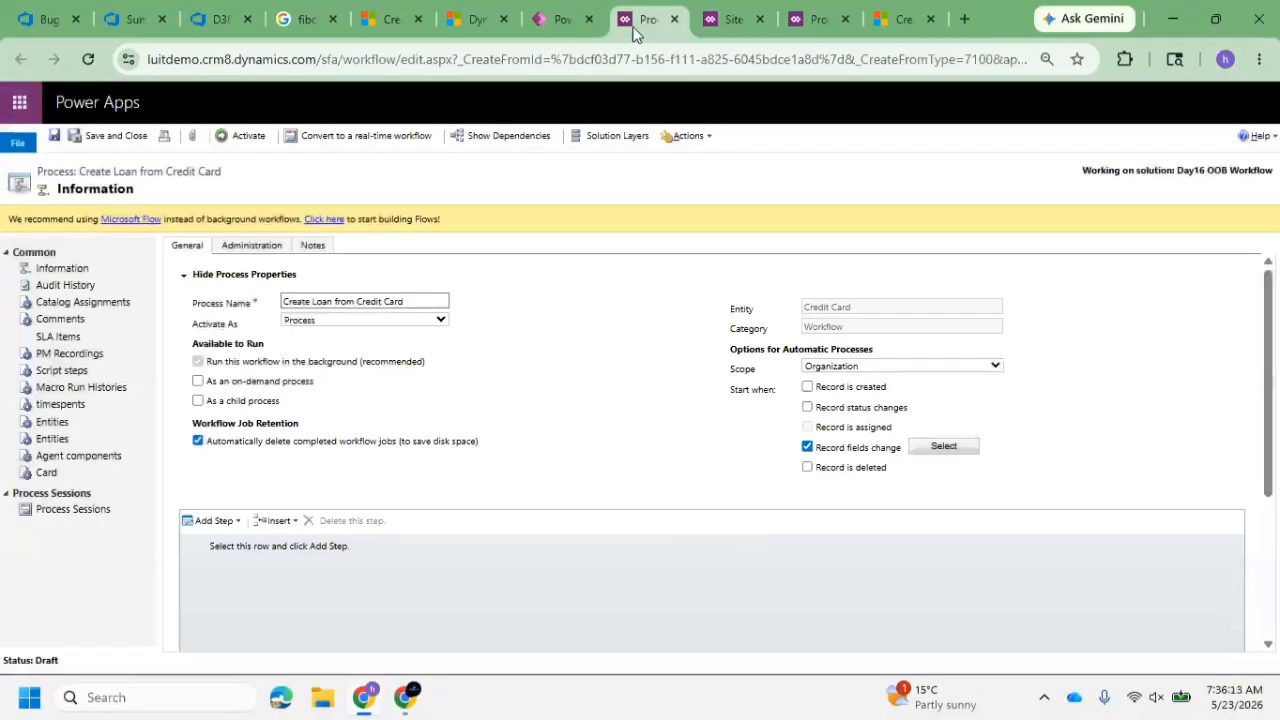
left_click(222, 521)
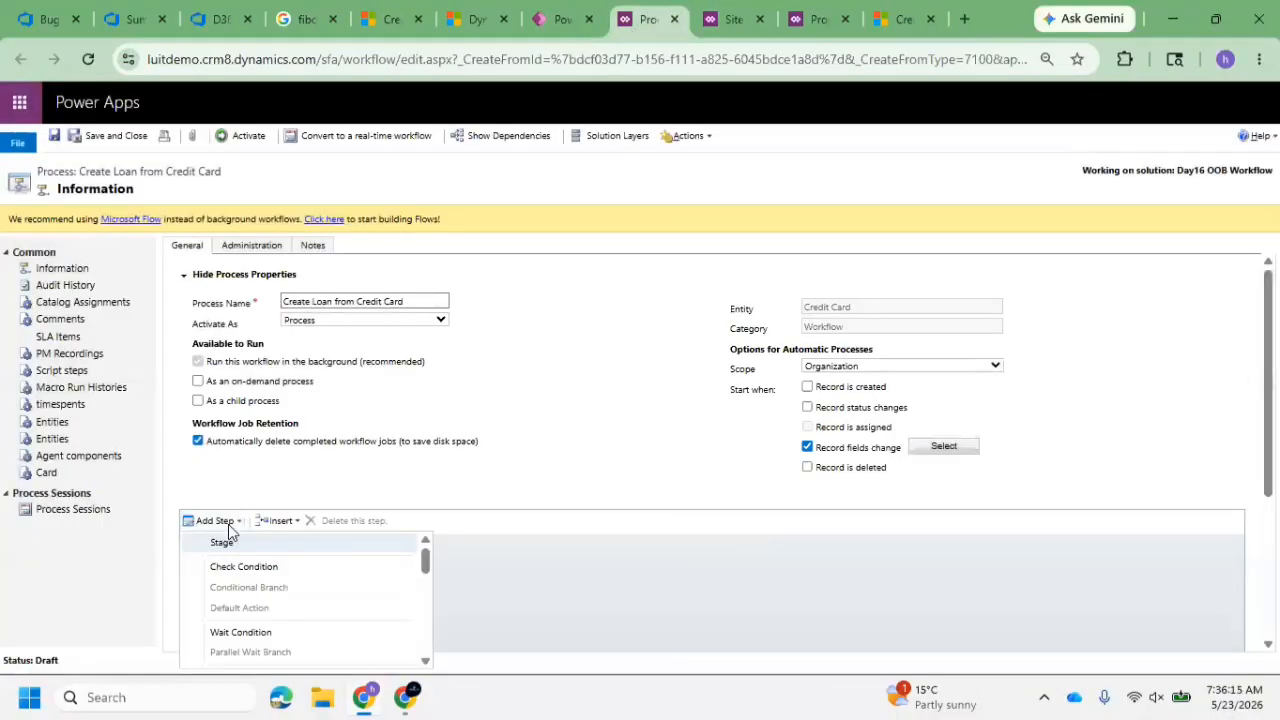
left_click(262, 567)
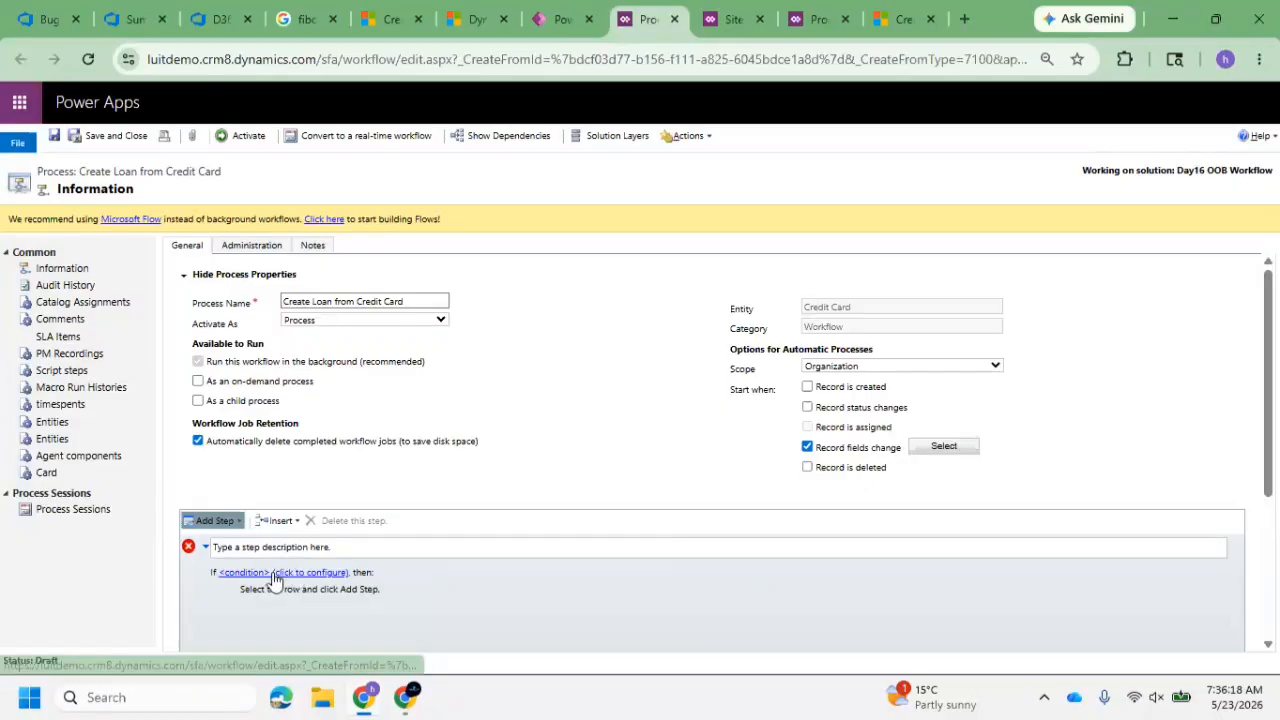
left_click(275, 576)
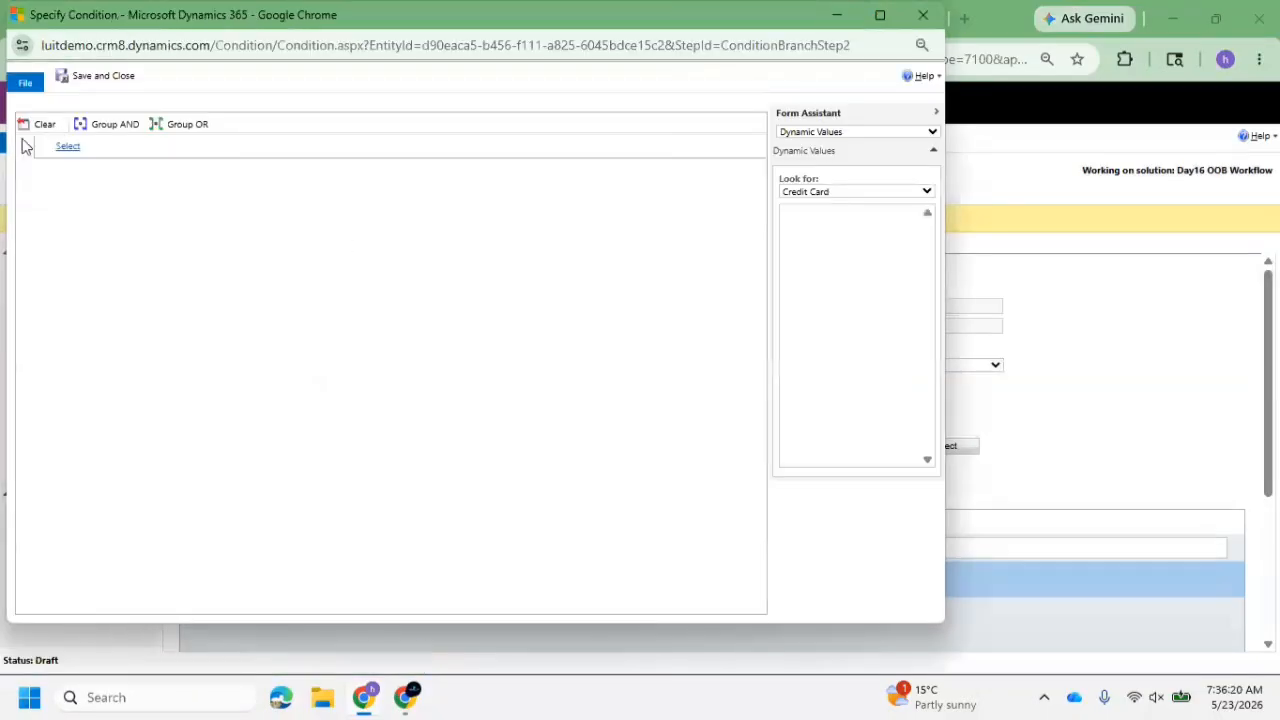
Define the condition as Credit Card's Apply Loand with Credit Limit equals Yes and save it
left_click(67, 146)
left_click(90, 145)
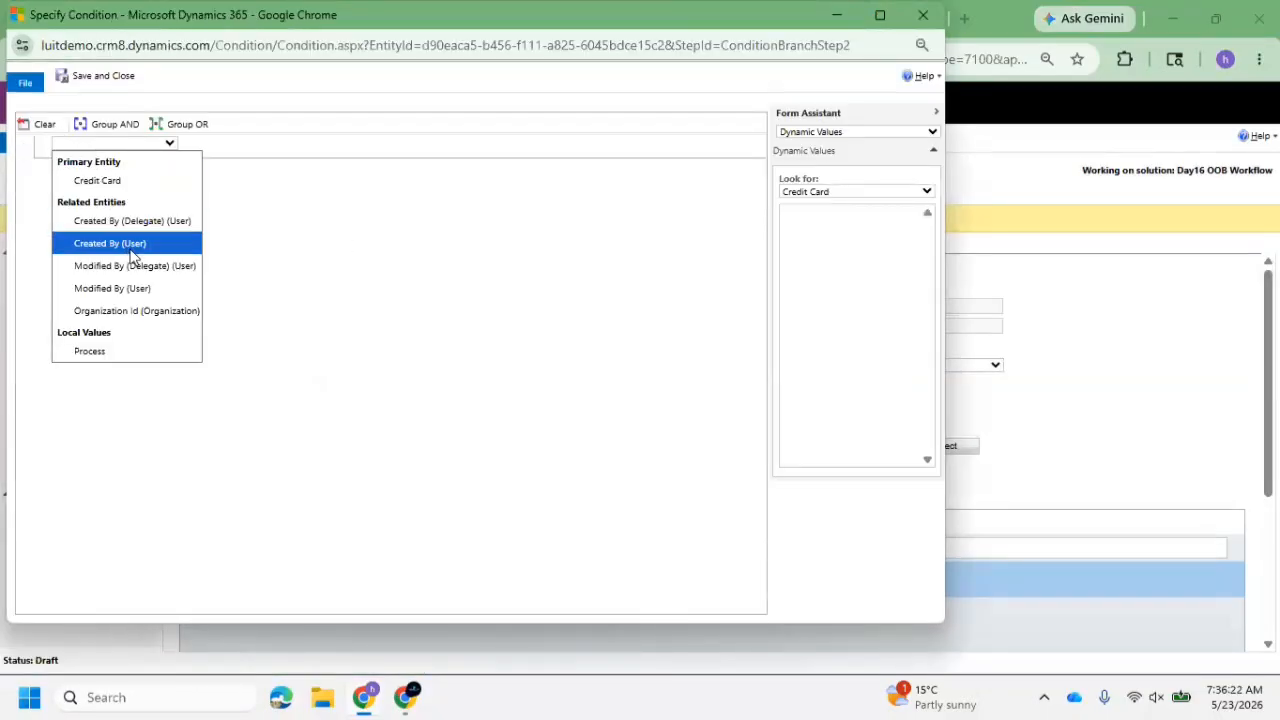
left_click(137, 182)
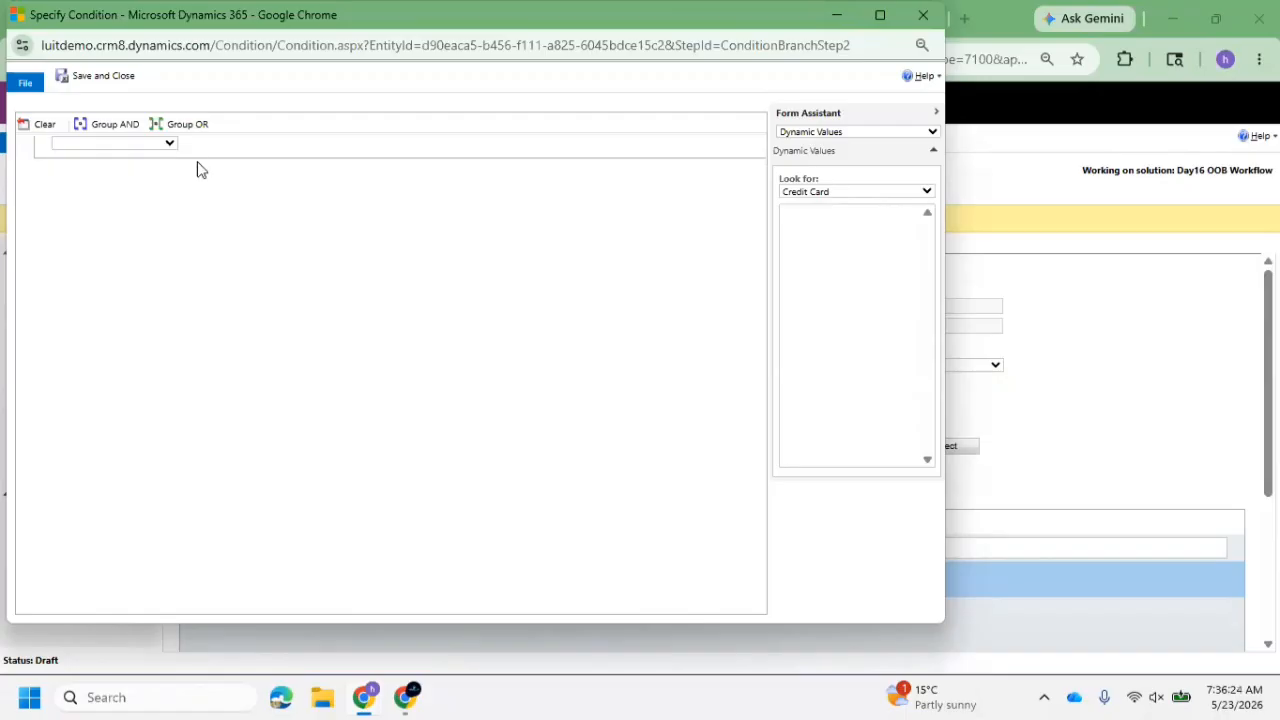
left_click(124, 171)
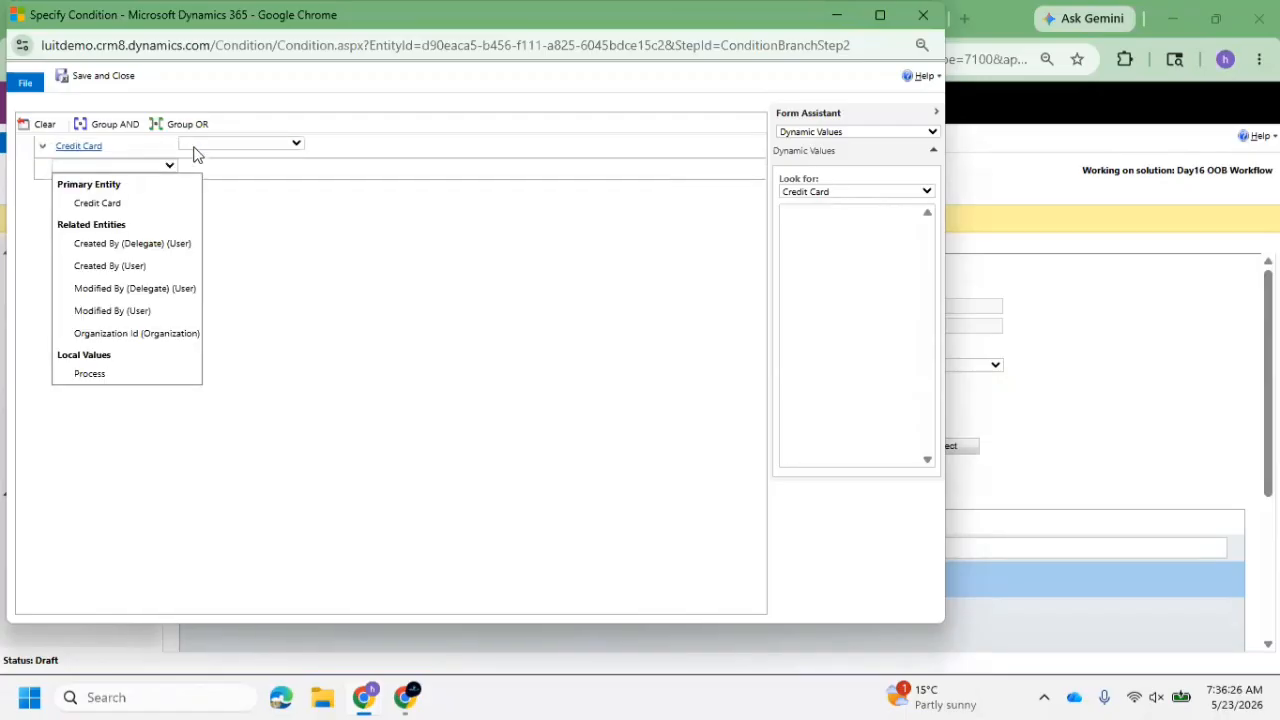
left_click(197, 147)
left_click(254, 164)
left_click(370, 150)
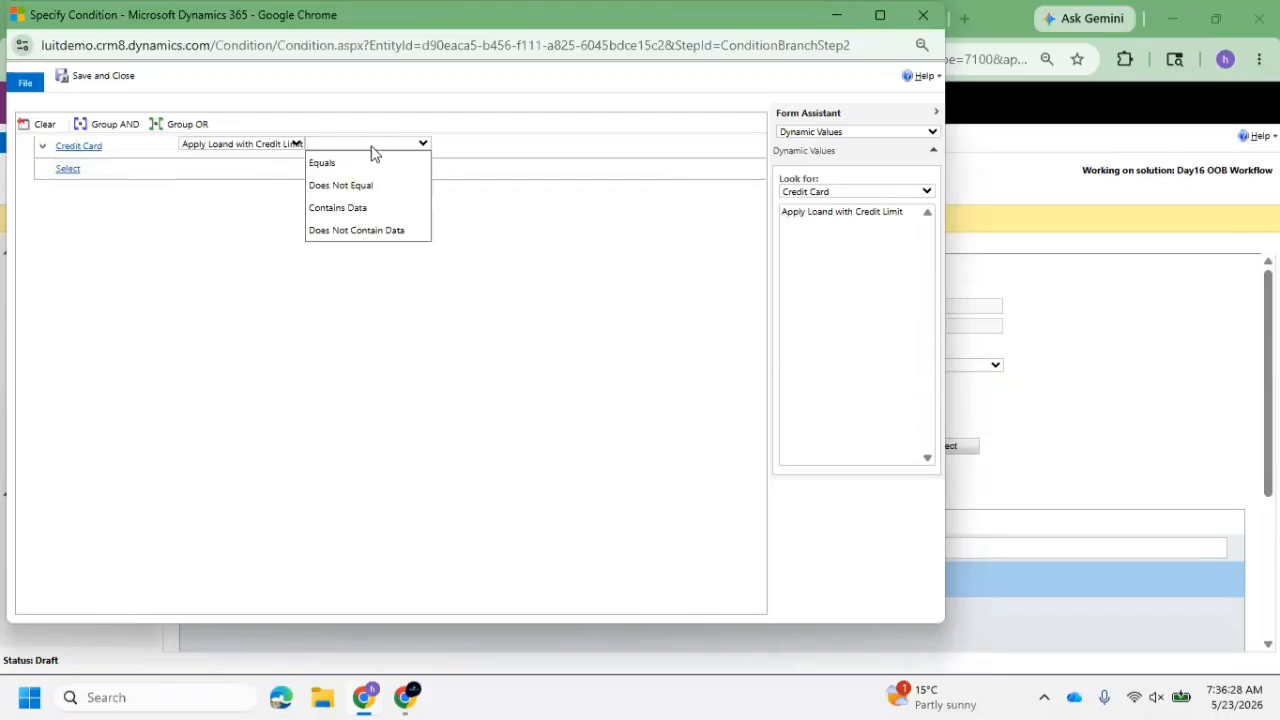
left_click(330, 162)
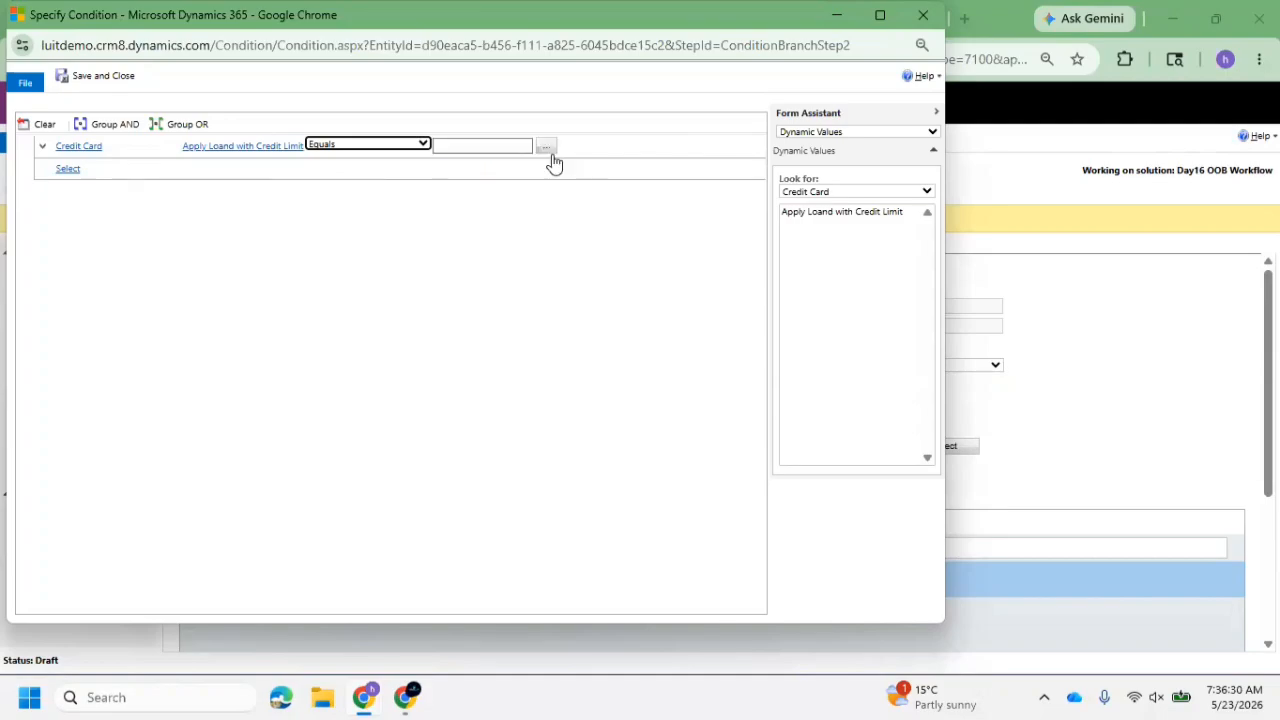
left_click(546, 148)
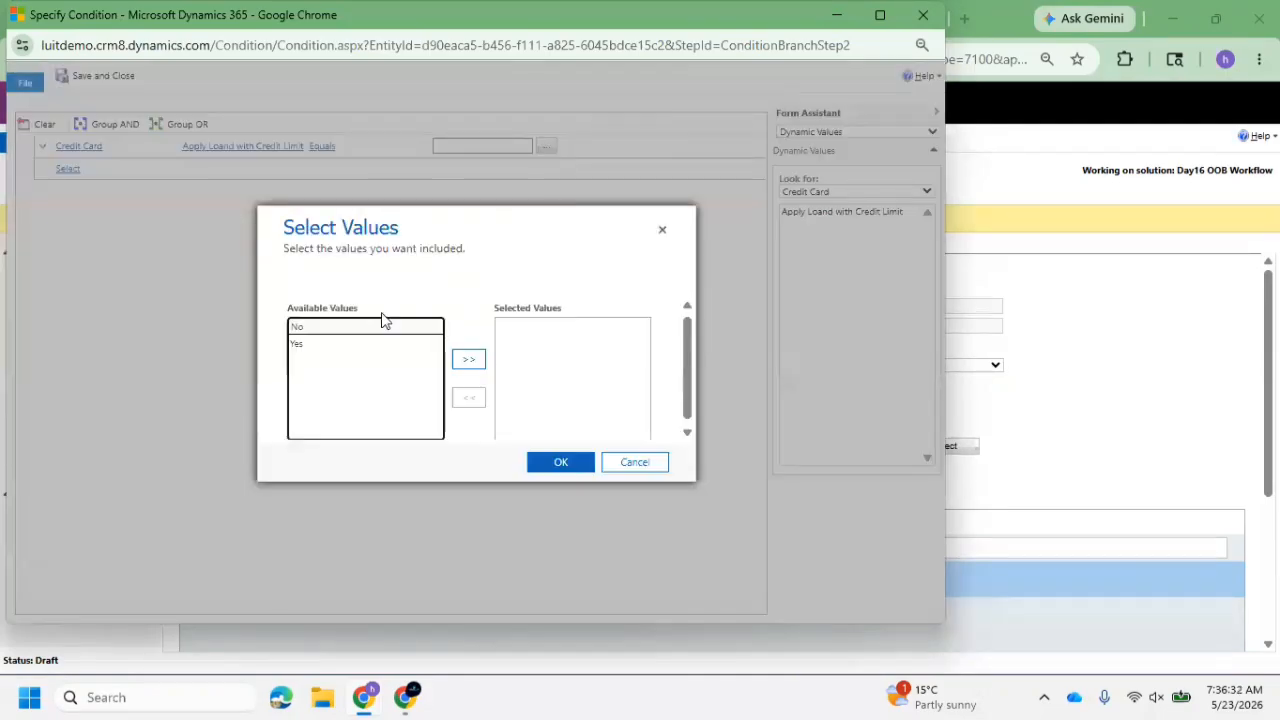
left_click(323, 345)
left_click(468, 359)
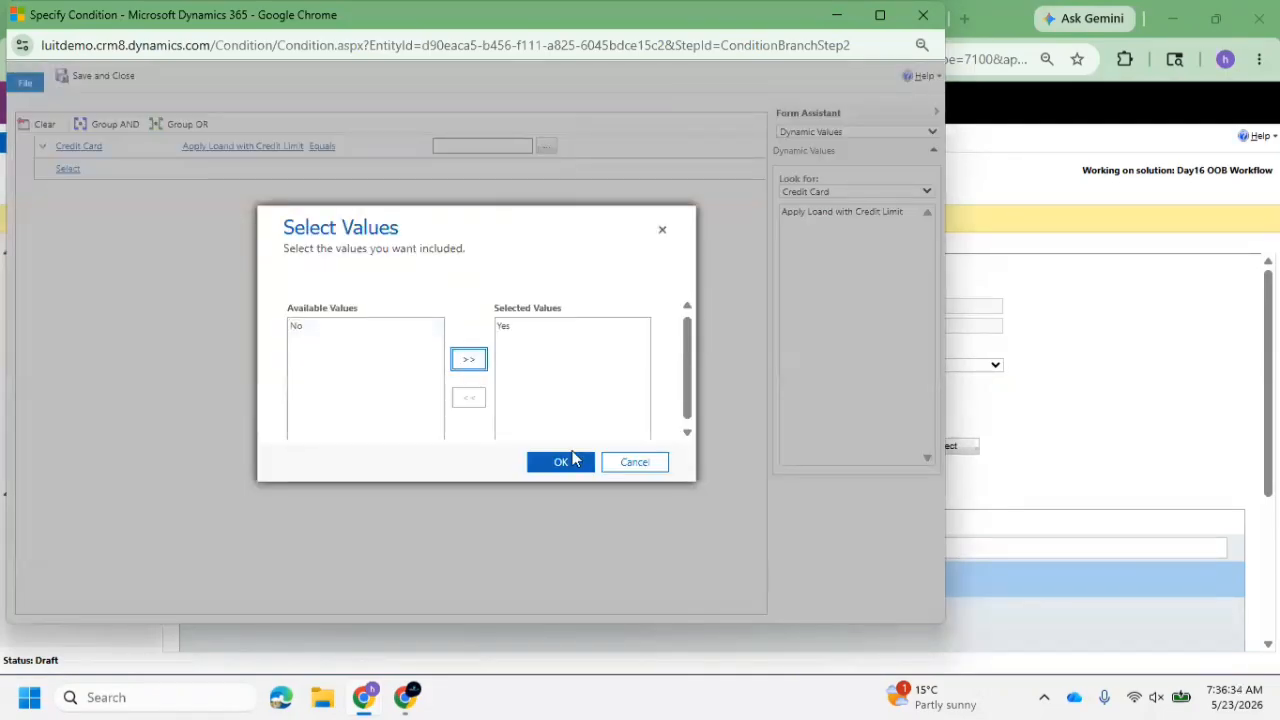
left_click(560, 461)
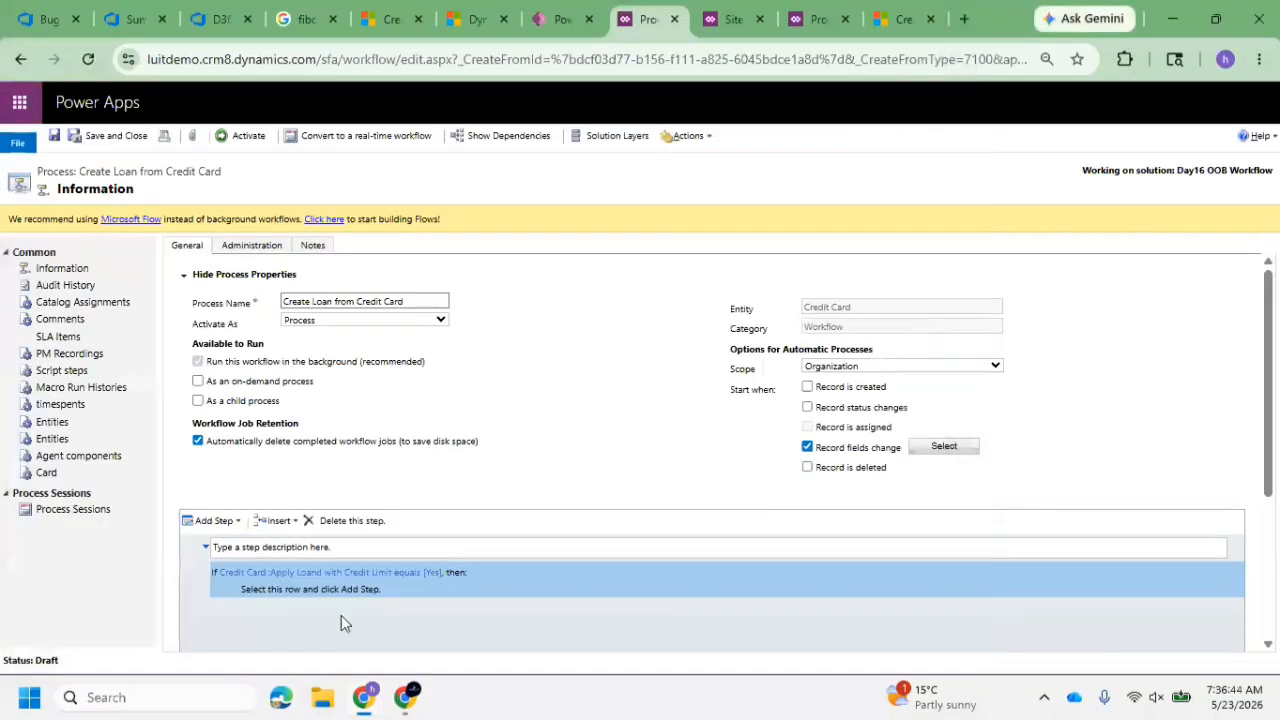
Add a Start Child Workflow step inside the condition's then branch
left_click(483, 592)
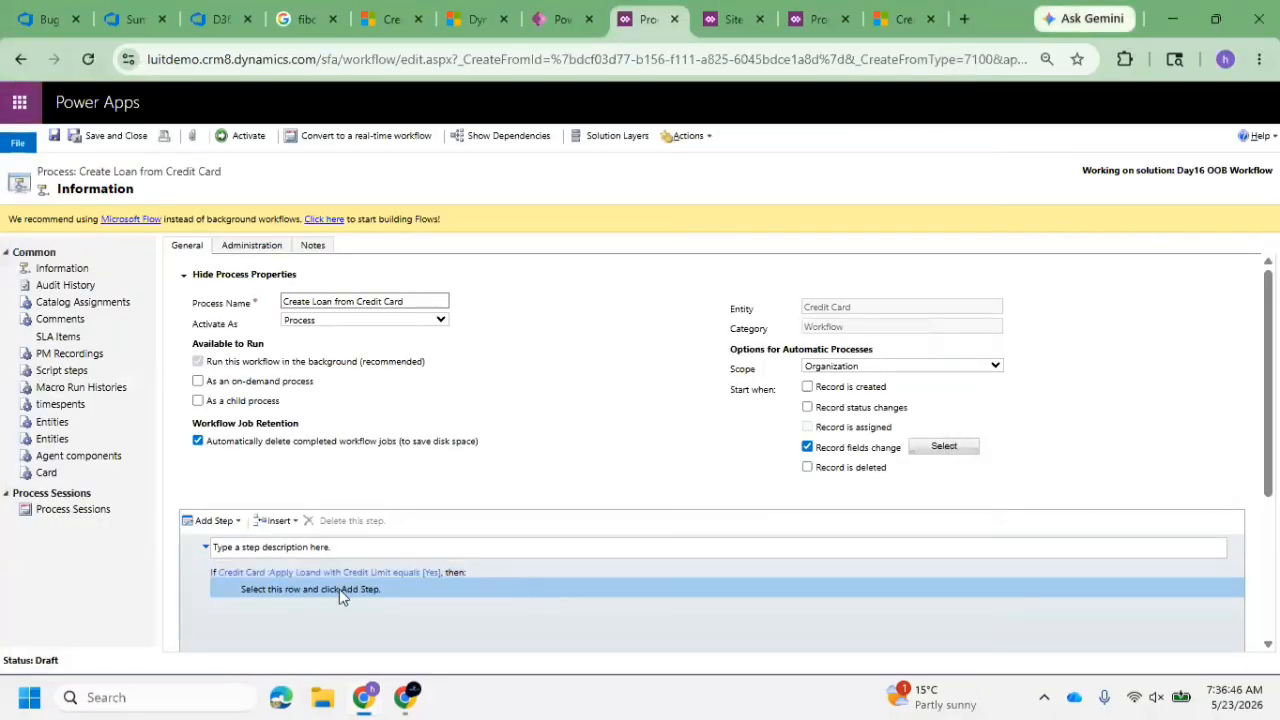
left_click(238, 522)
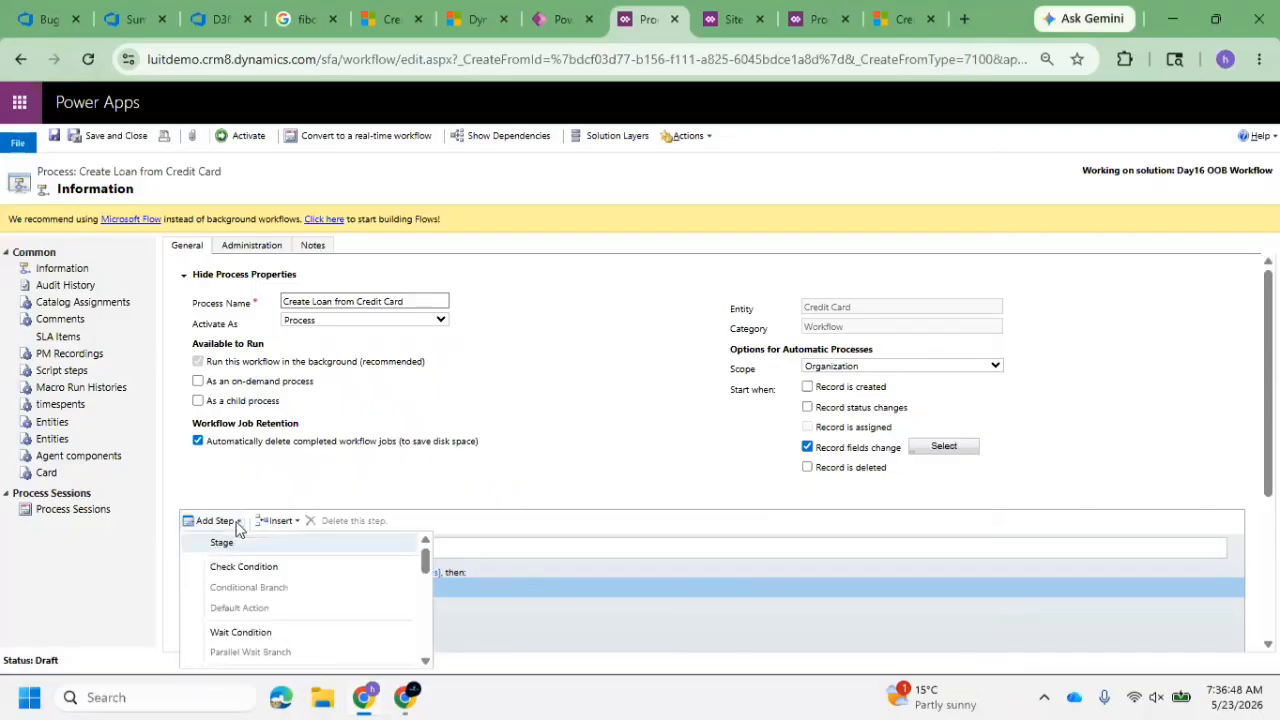
scroll(306, 606, "down", 4)
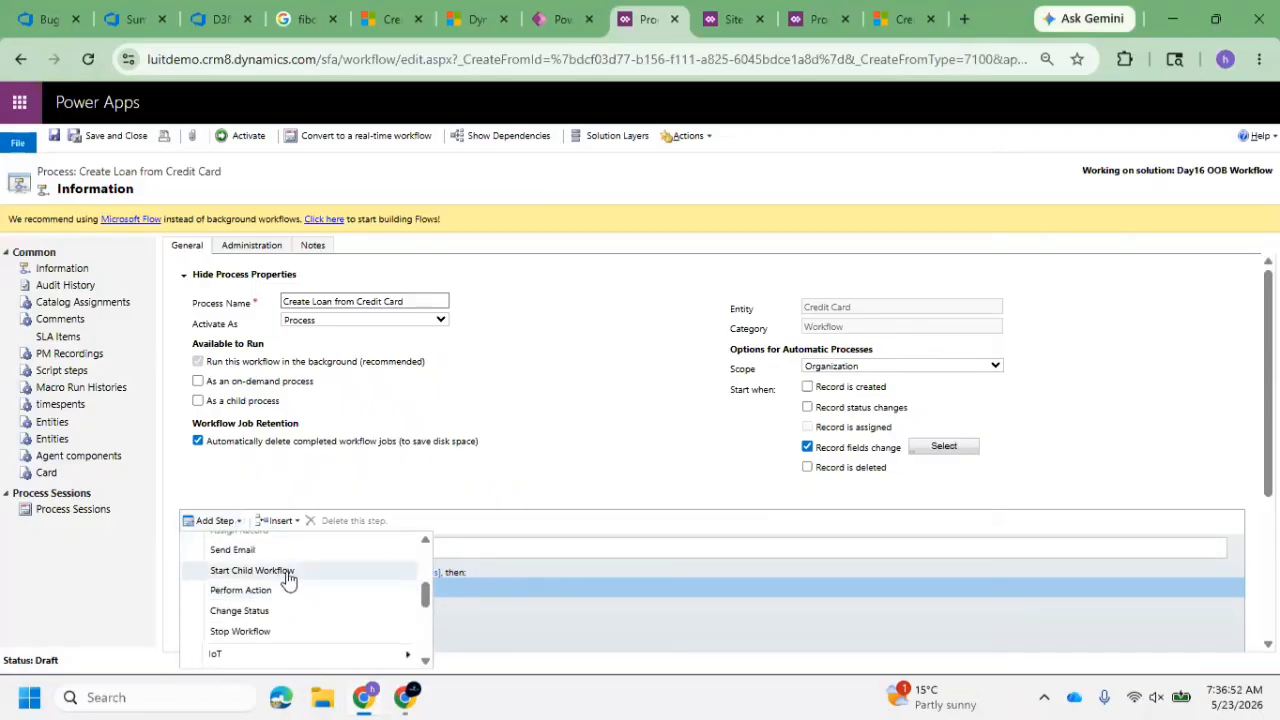
left_click(287, 575)
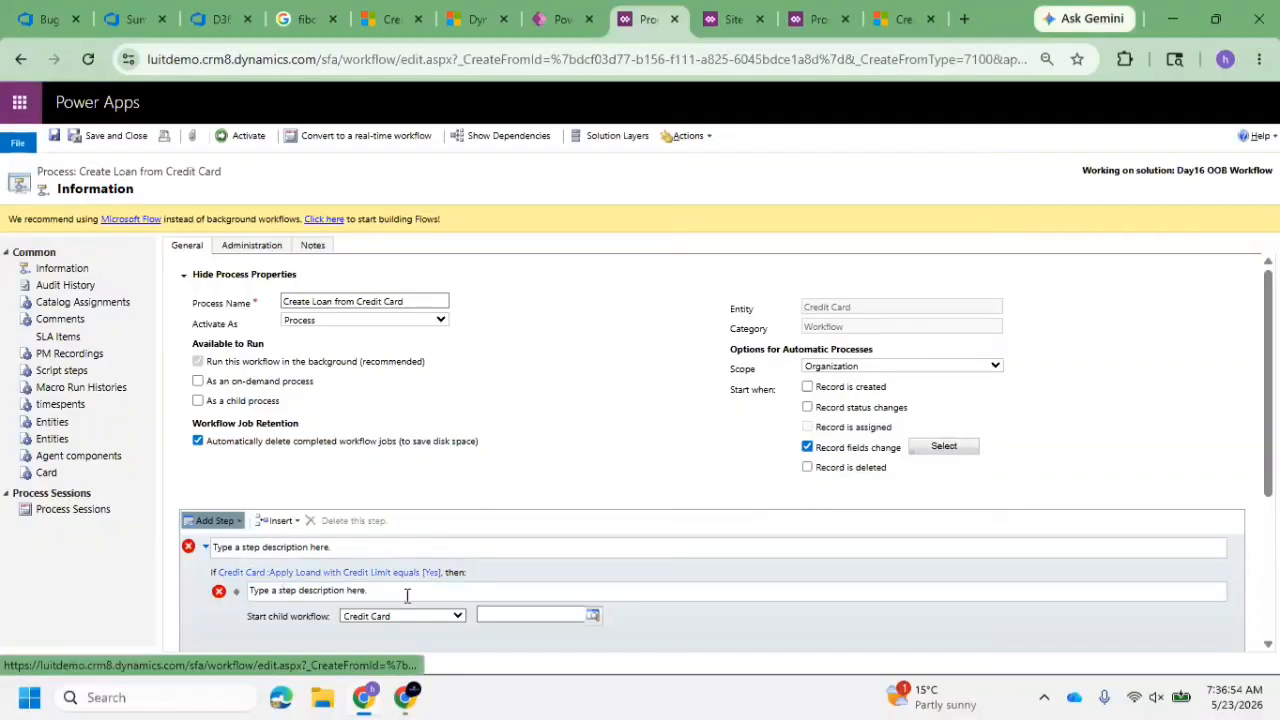
Check which child workflows are available for Credit Card and which related entities the child workflow step offers
left_click(590, 621)
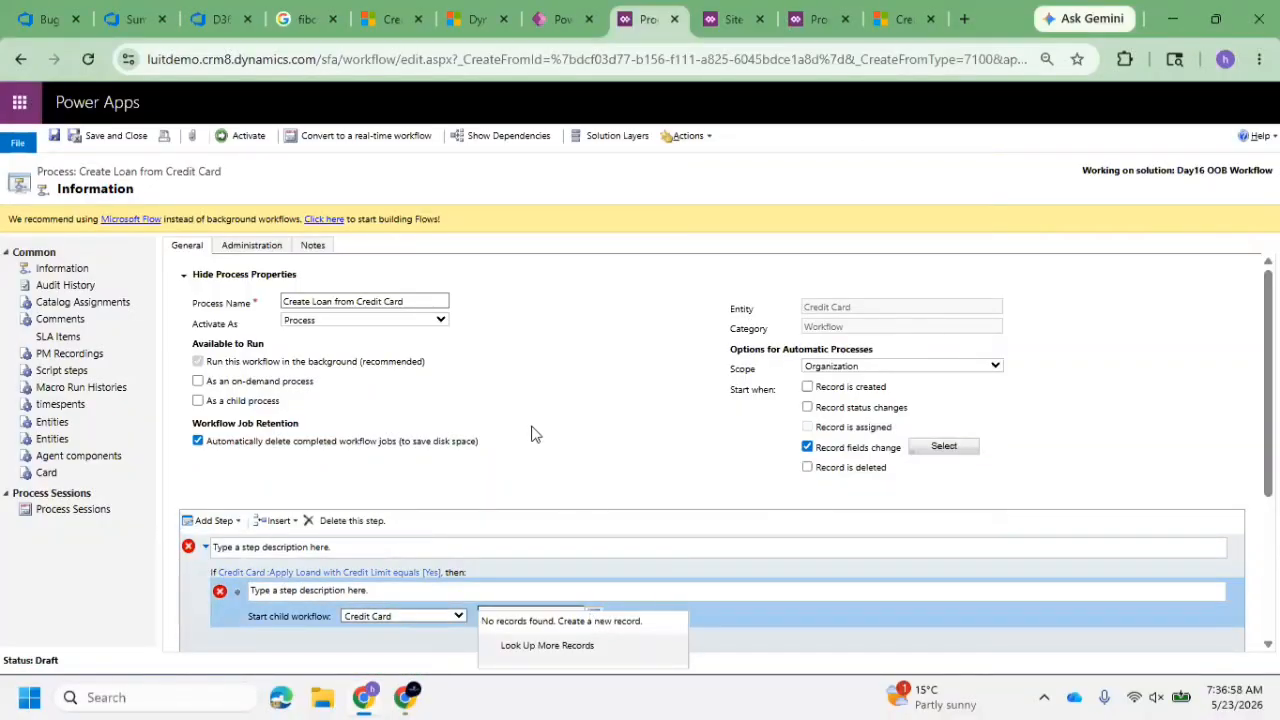
scroll(540, 422, "down", 3)
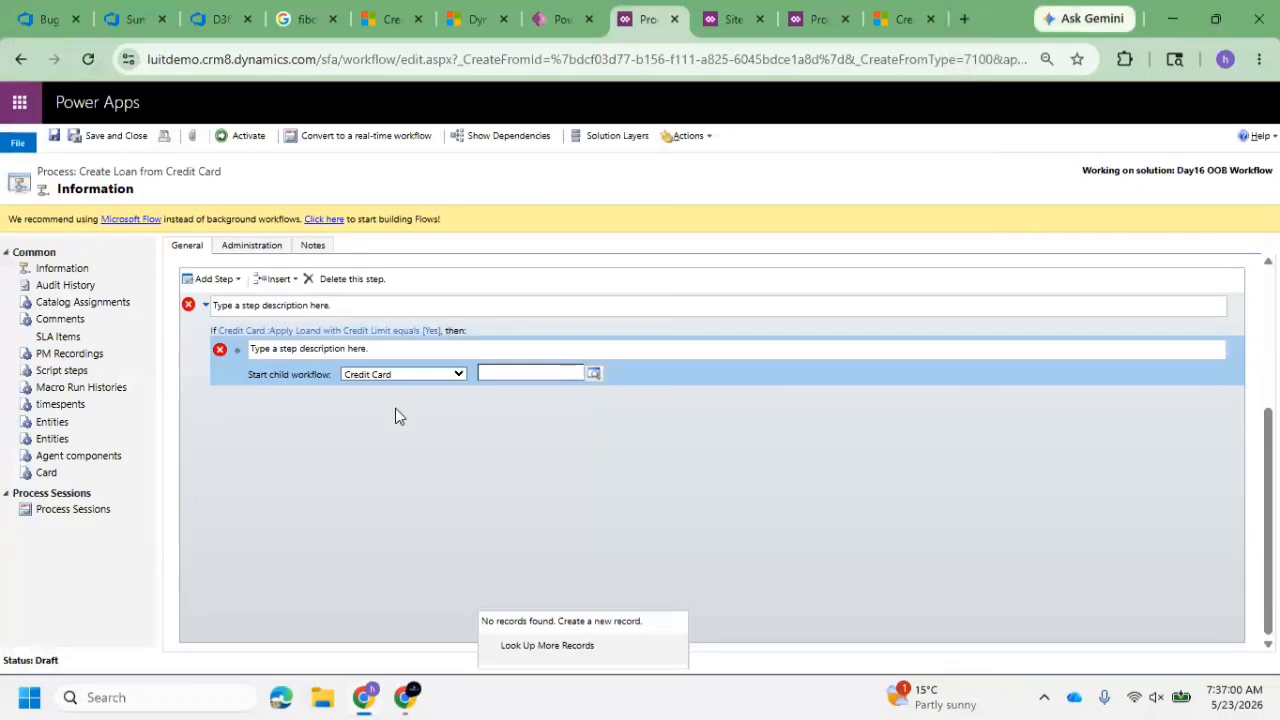
scroll(405, 417, "up", 3)
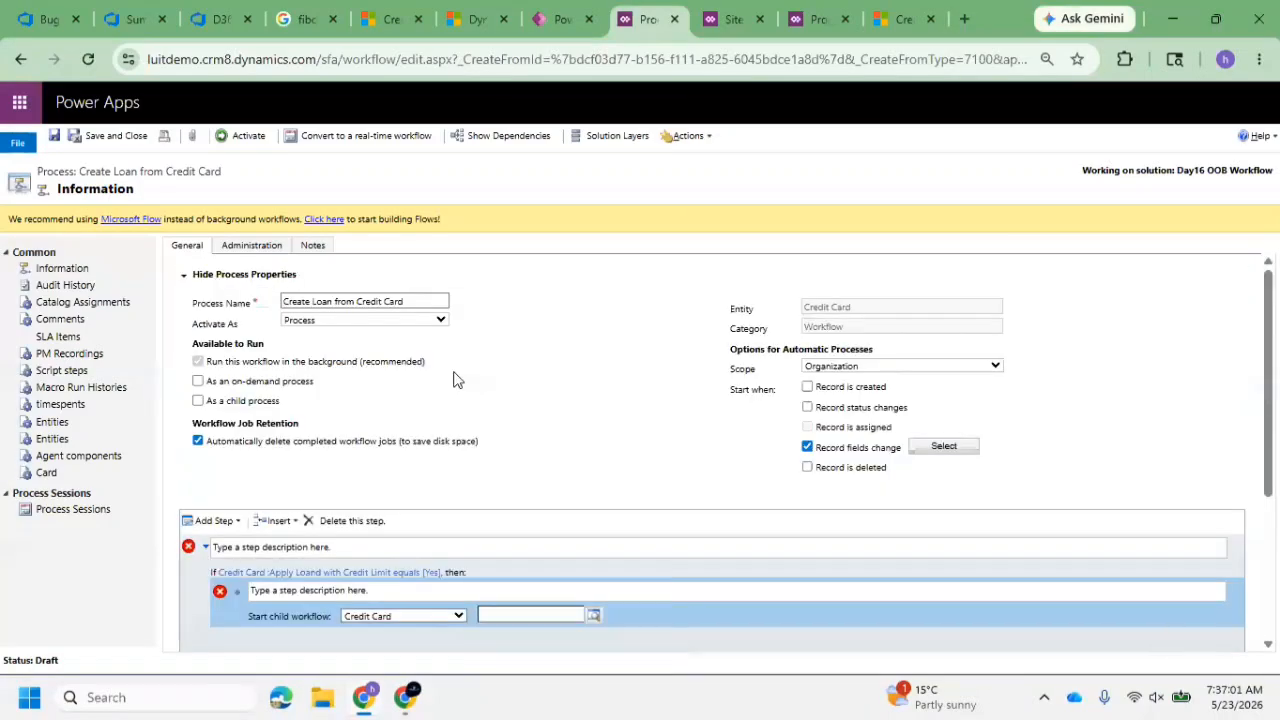
left_click(459, 616)
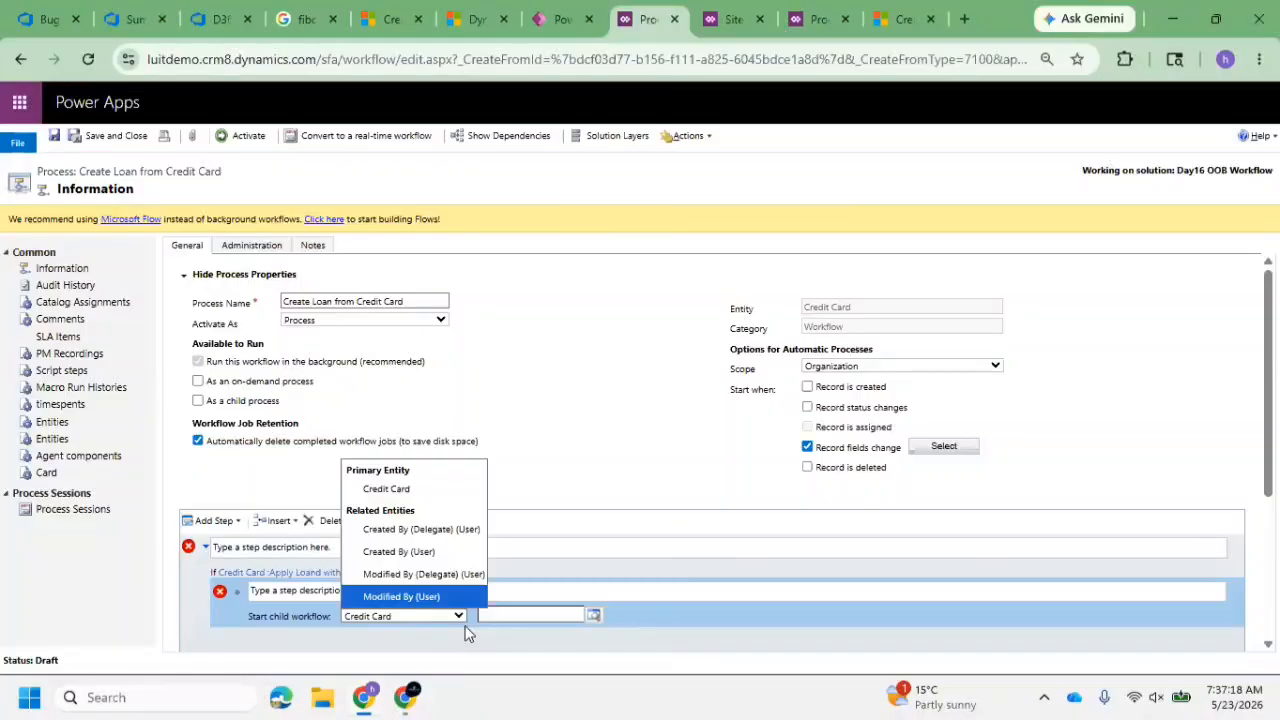
left_click(600, 549)
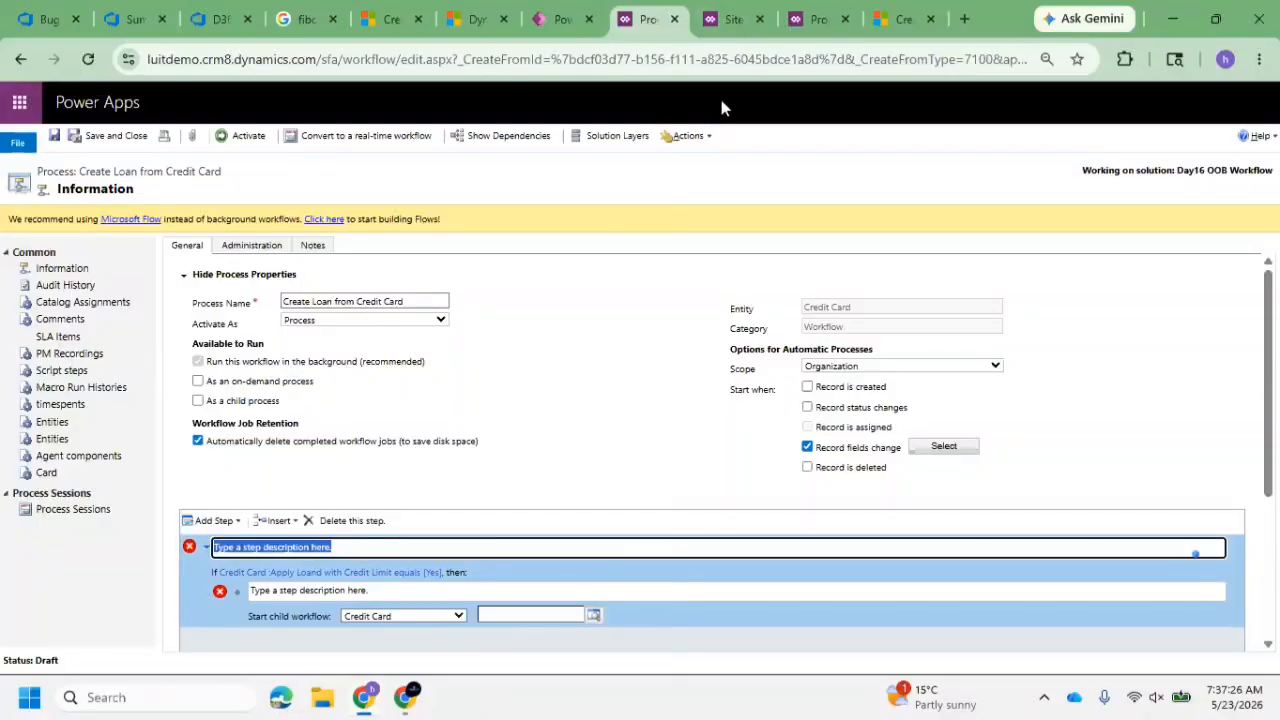
left_click(443, 617)
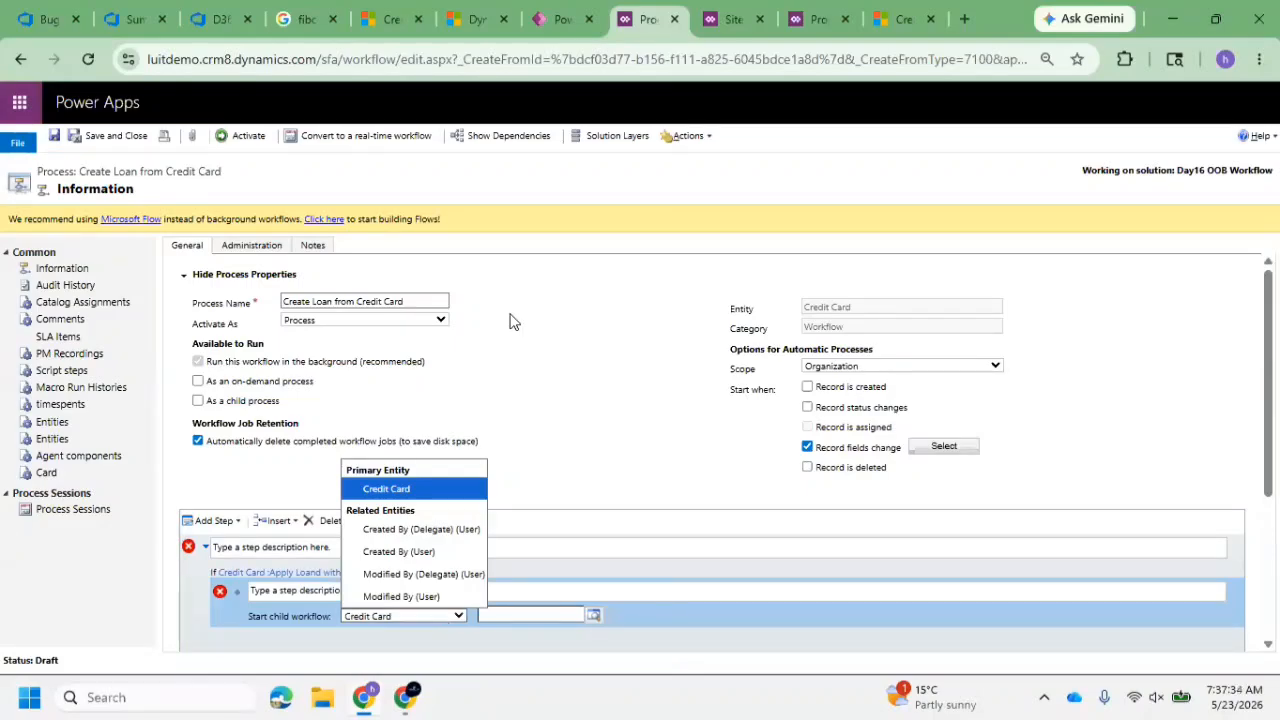
Return to the Day16 OOB Workflow solution, finish the pending process creation and open the Credit Card table's relationships
left_click(550, 20)
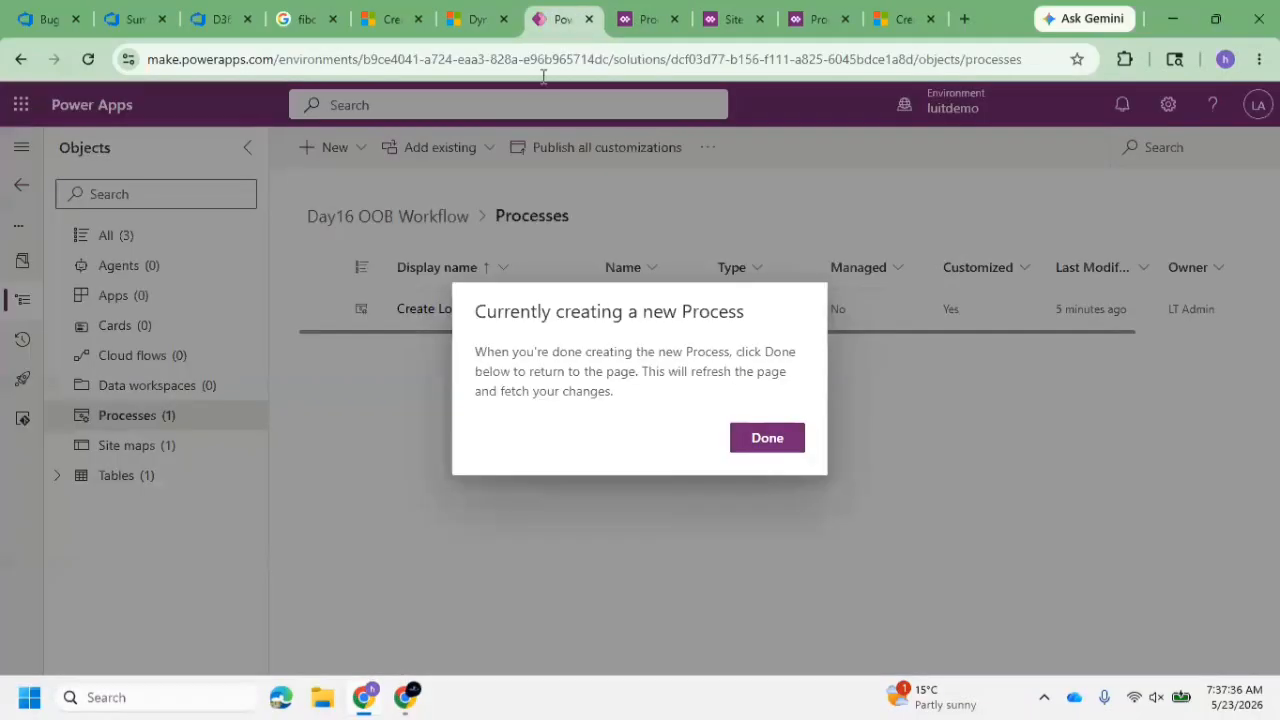
left_click(767, 440)
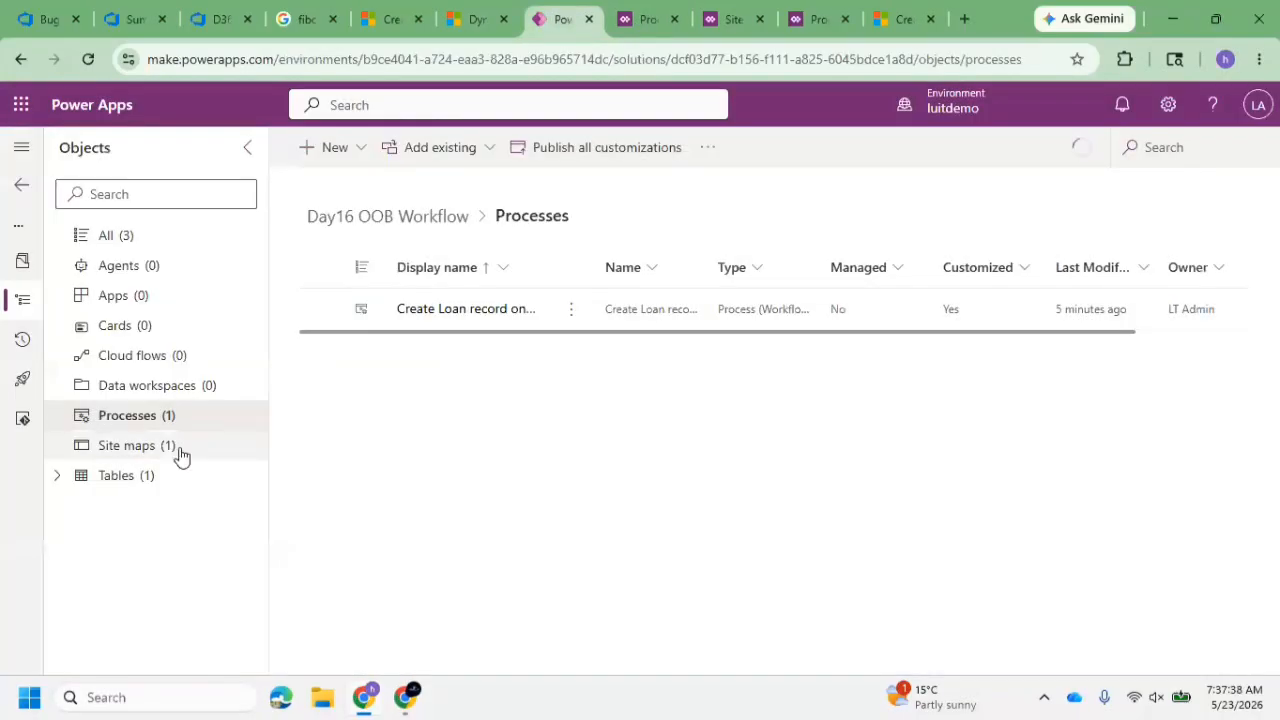
left_click(57, 477)
left_click(83, 506)
left_click(192, 568)
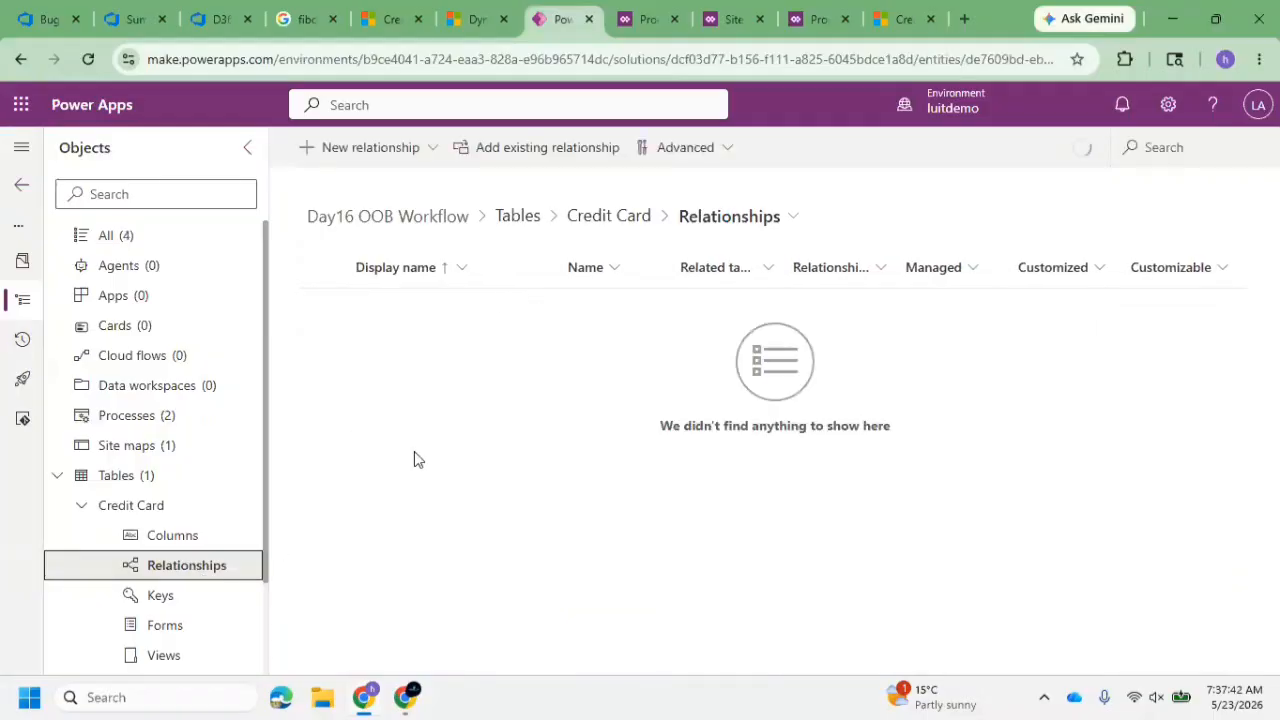
Create a searchable many-to-many relationship from the Credit Card table to the Bank Application table, keeping the default advanced options
left_click(392, 150)
left_click(370, 251)
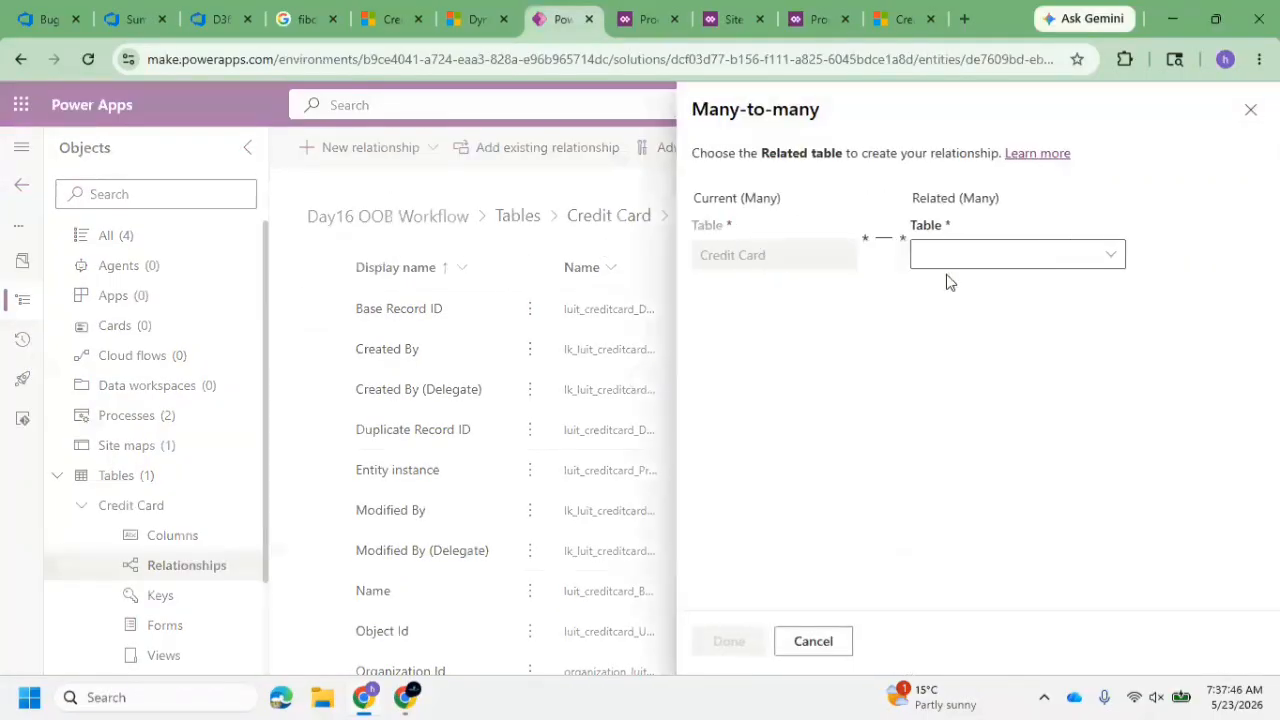
left_click(971, 255)
type("Bank")
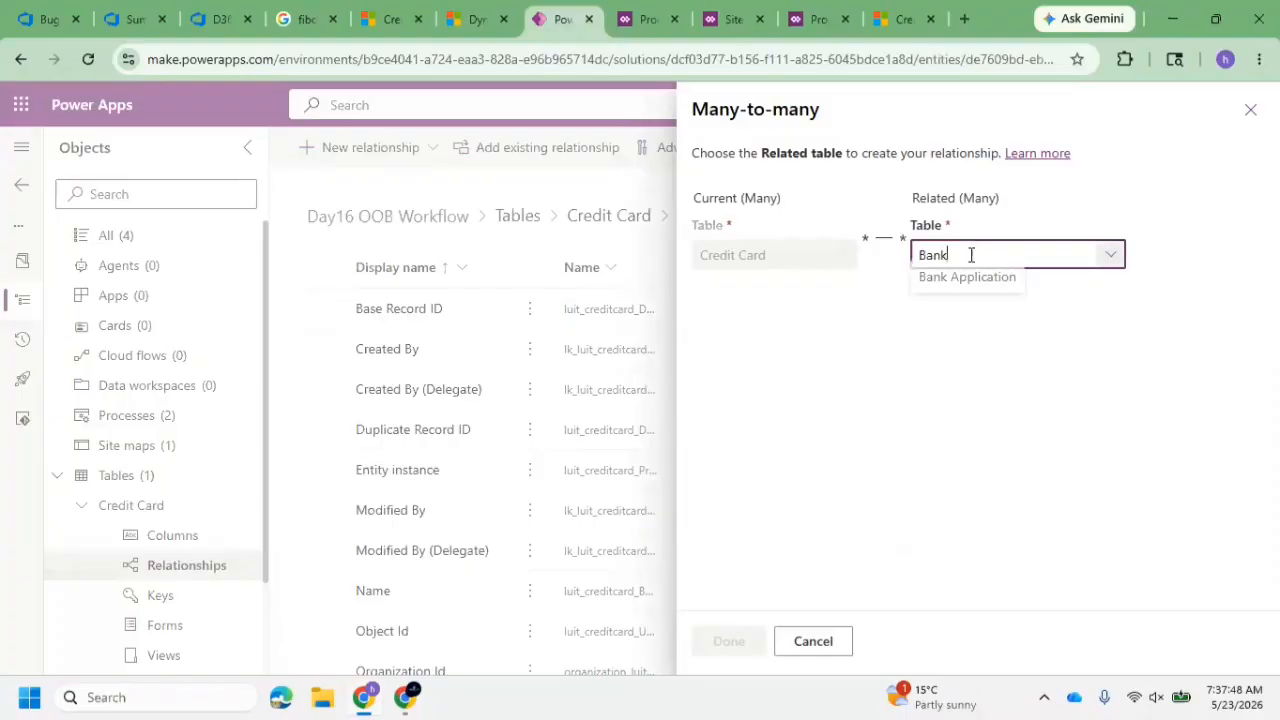
left_click(994, 290)
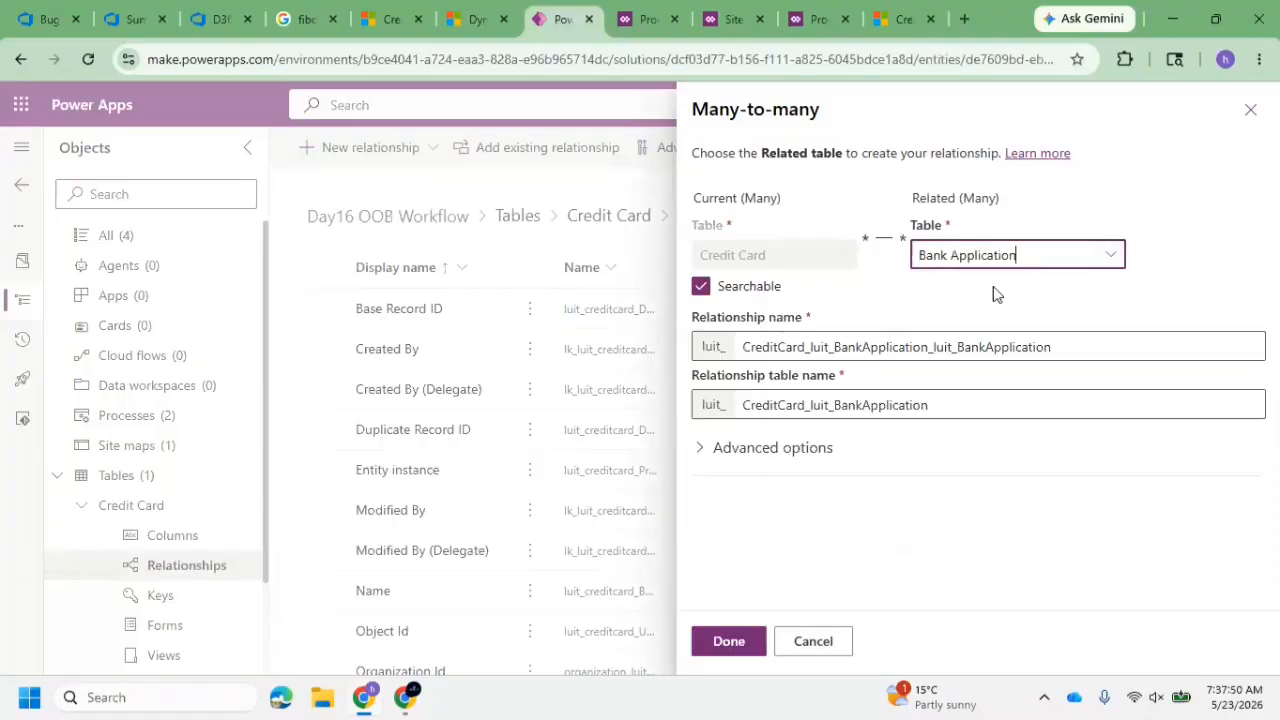
left_click(707, 464)
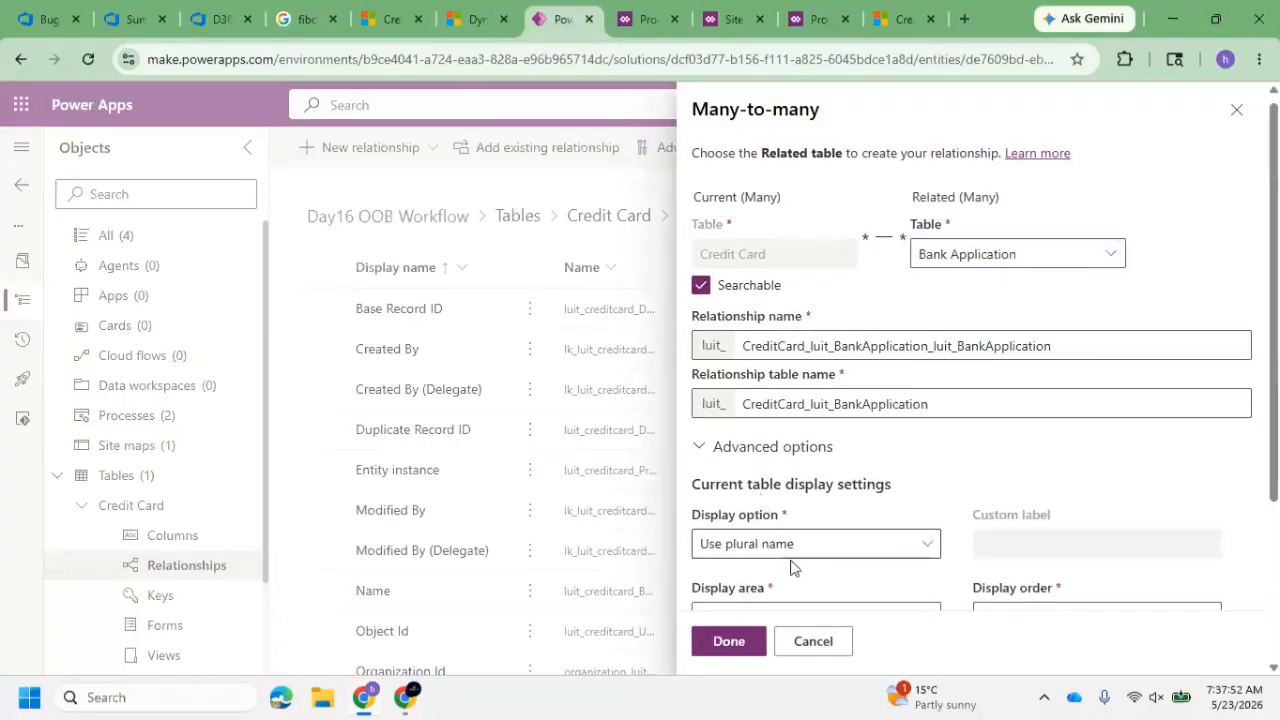
scroll(790, 565, "down", 3)
left_click(740, 641)
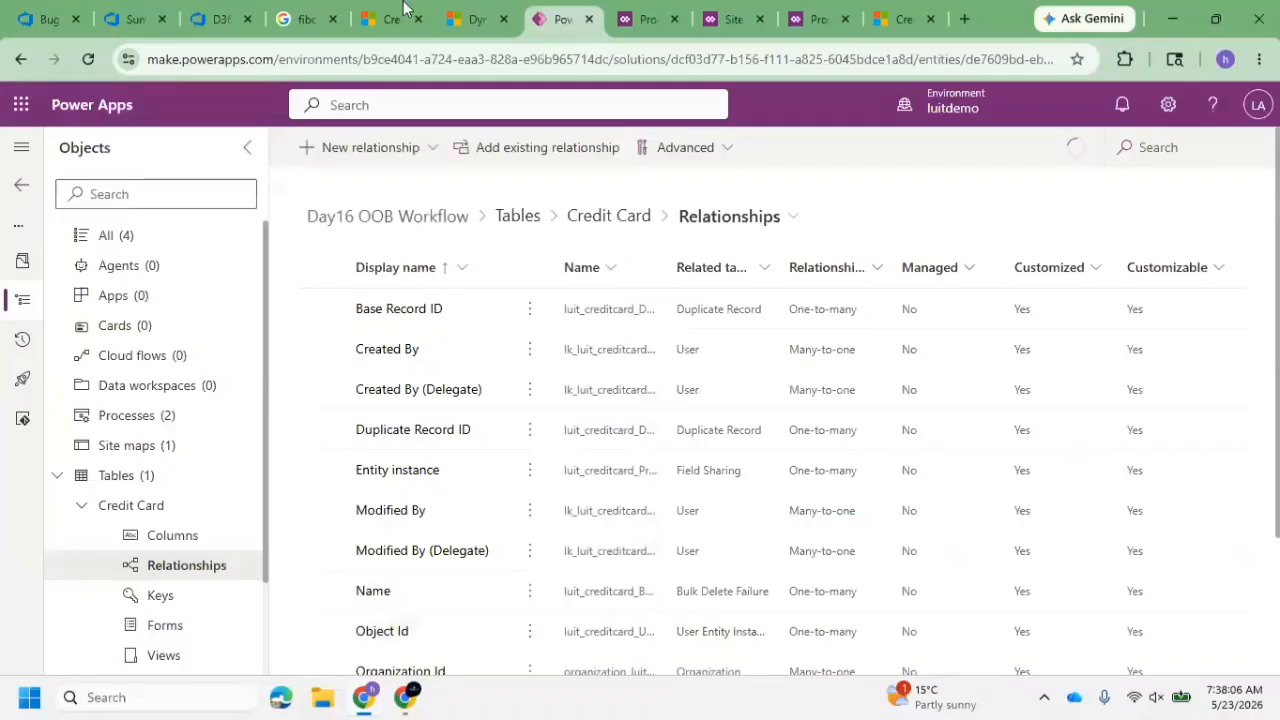
Return to the Create Loan from Credit Card process, then save and close it
left_click(632, 8)
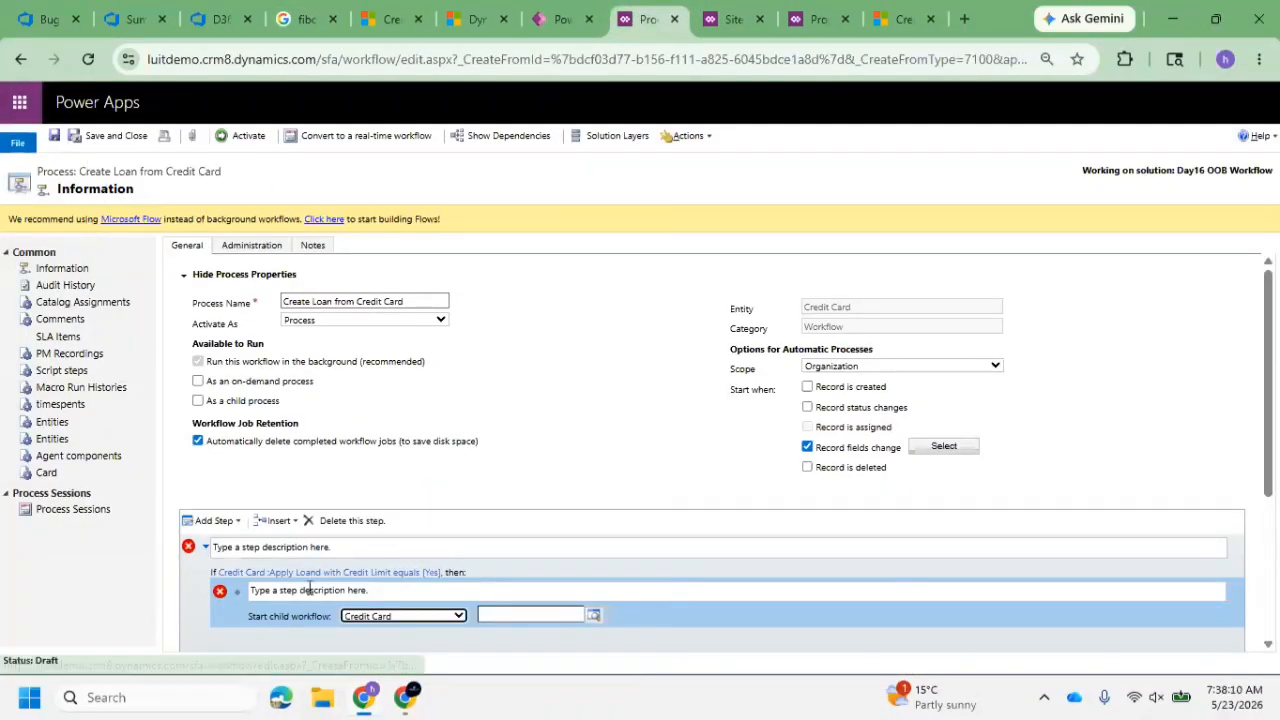
left_click(54, 136)
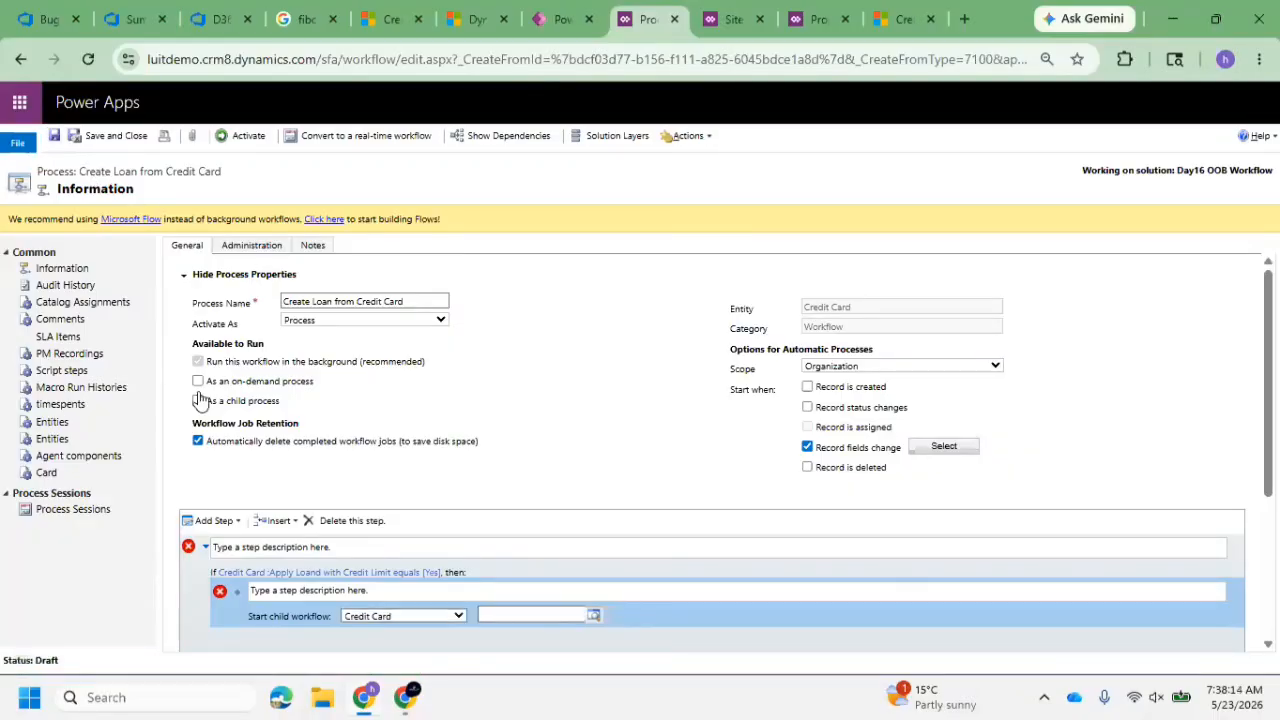
left_click(107, 134)
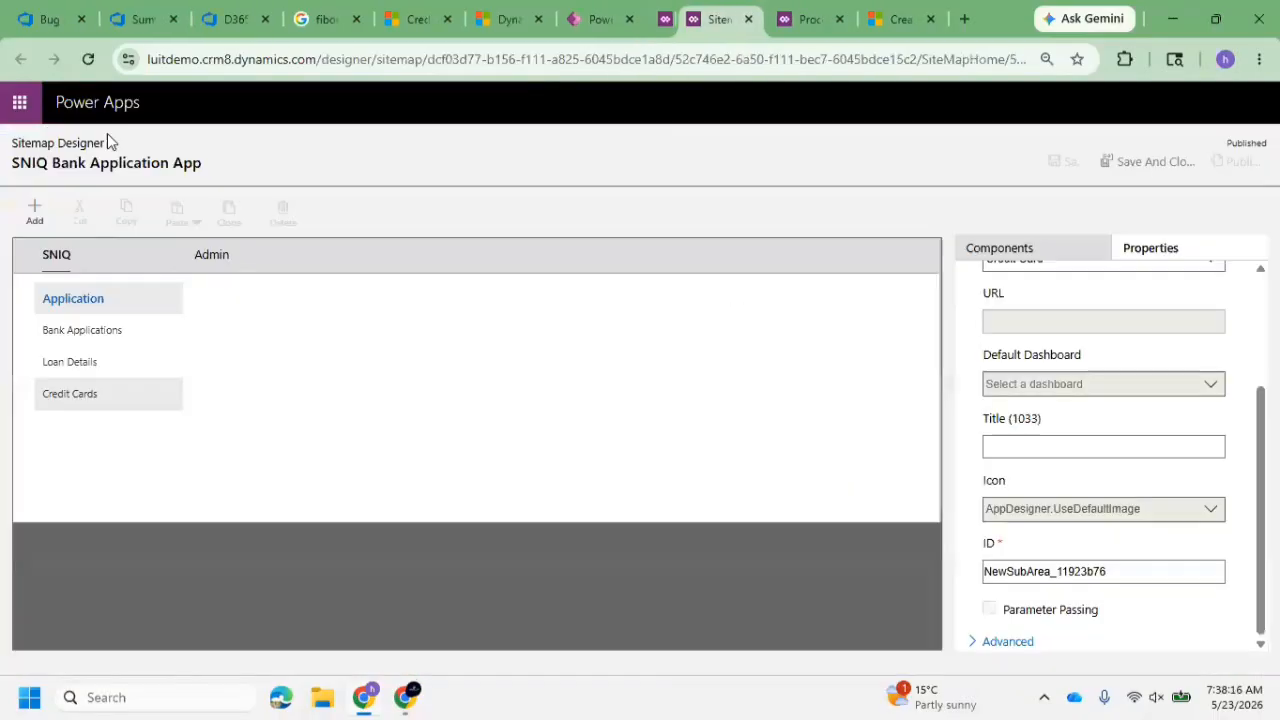
Reopen the Create Loan from Credit Card process from the solution, check the child workflow step's entity choices, and finish the editing session
left_click(612, 18)
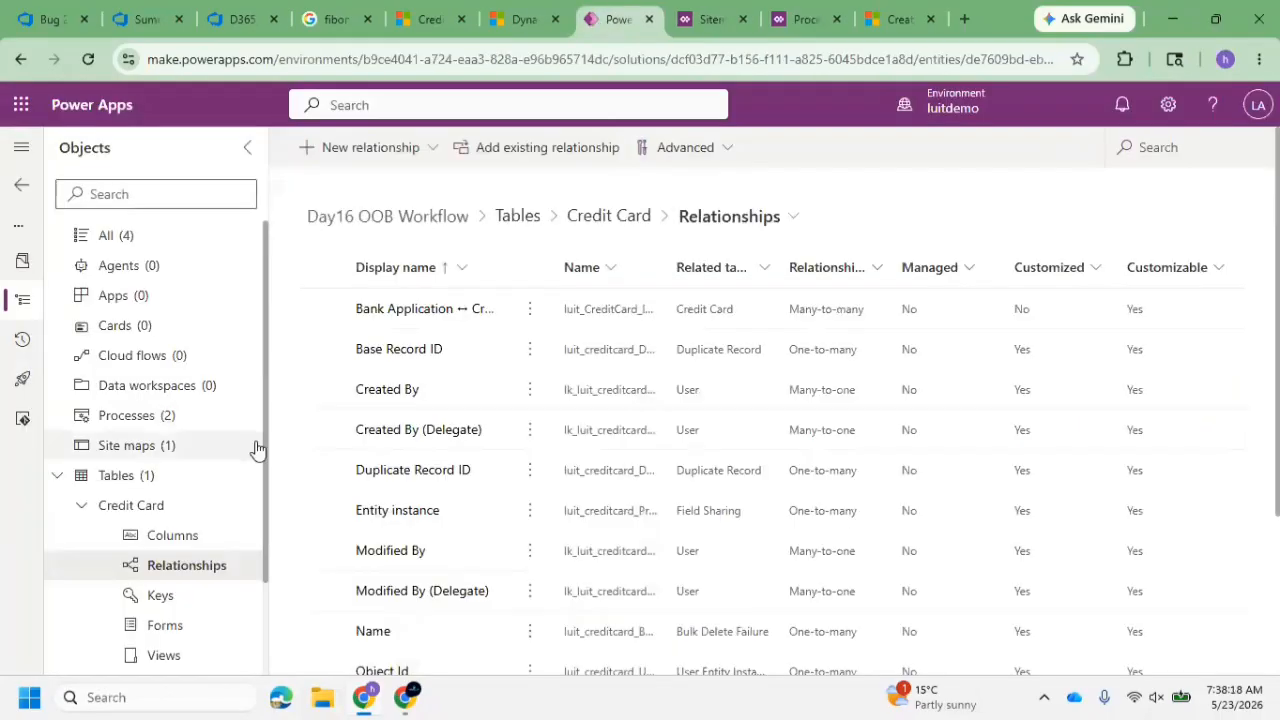
left_click(152, 390)
left_click(160, 416)
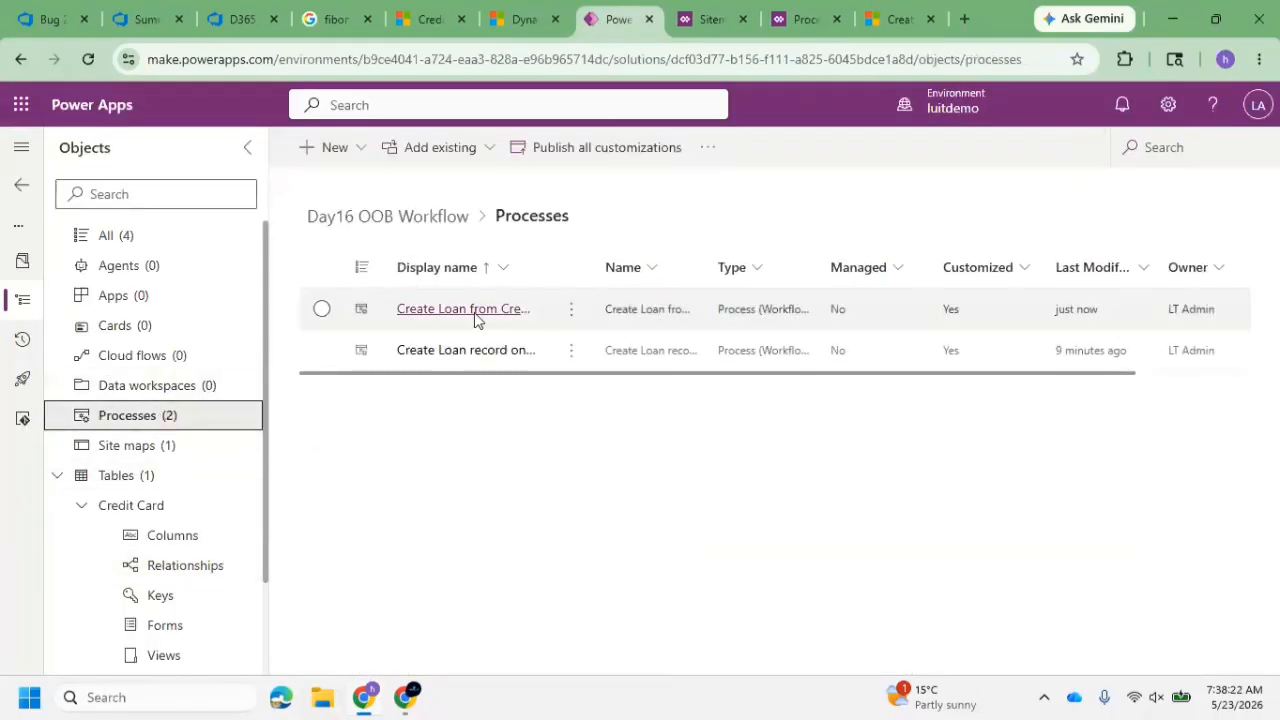
left_click(481, 310)
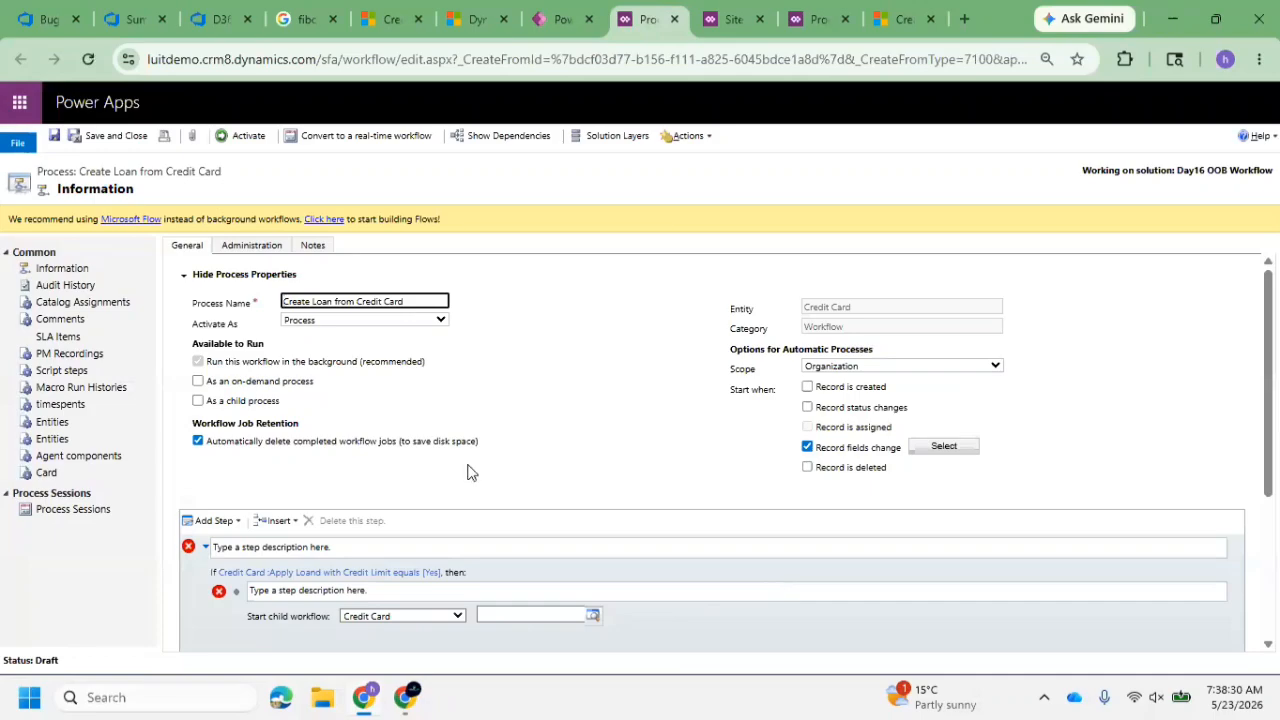
left_click(408, 618)
left_click(535, 419)
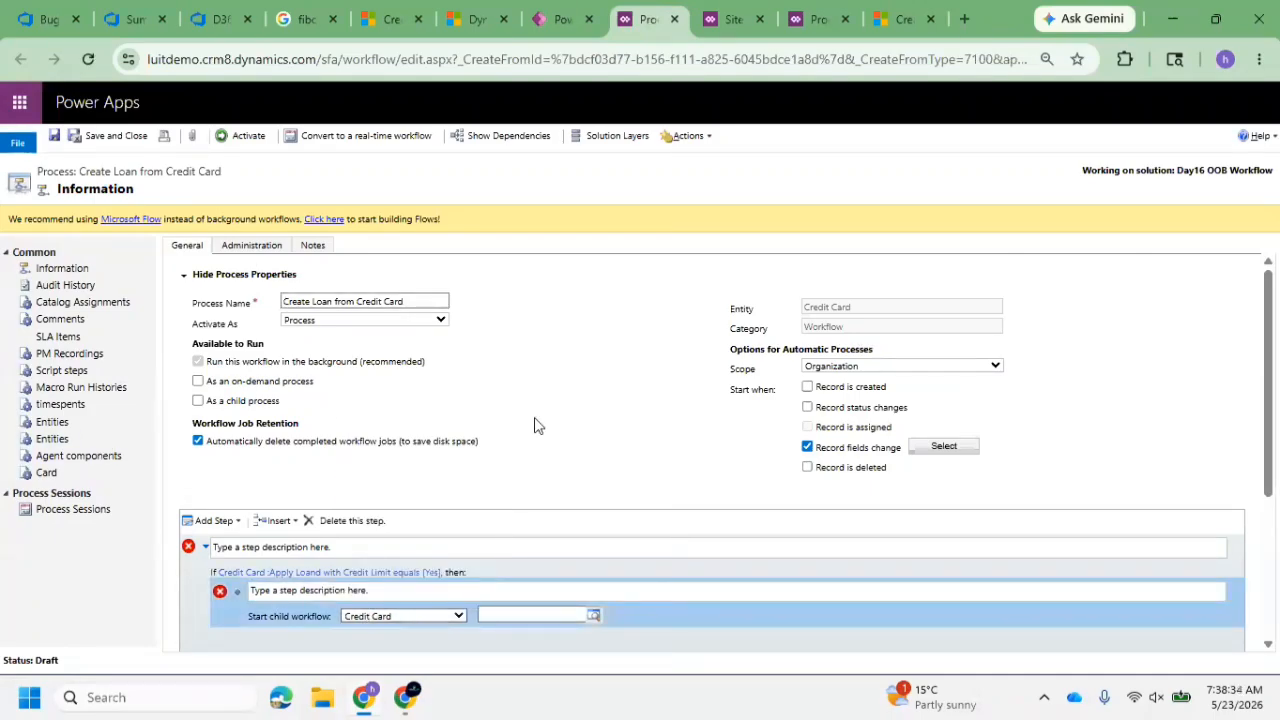
left_click(110, 136)
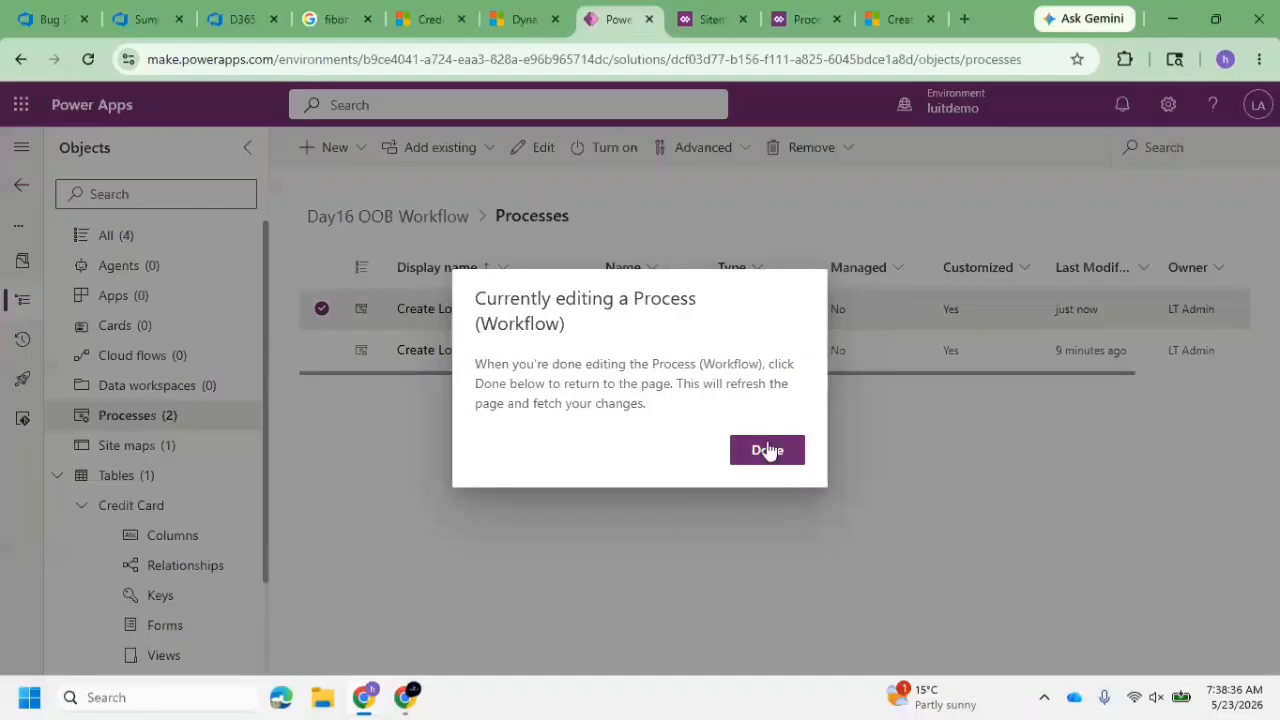
left_click(767, 451)
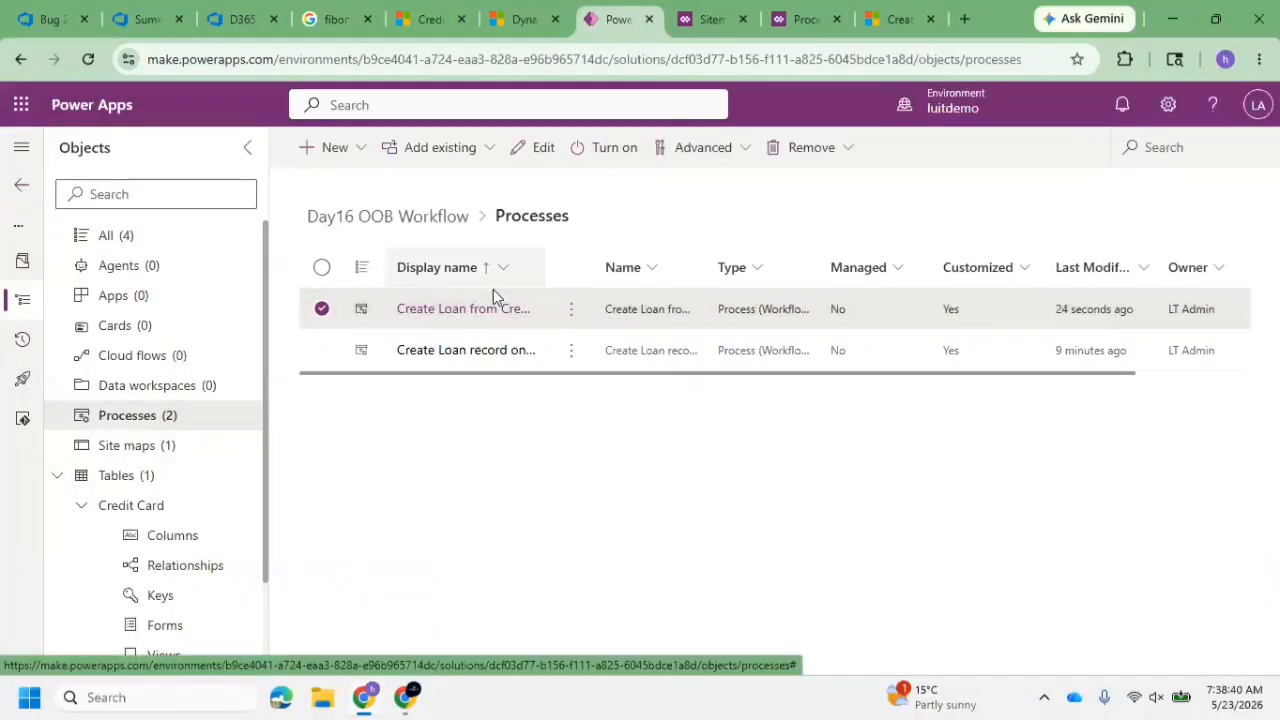
Leave the Day16 OOB Workflow solution and publish all customizations from the solutions list
left_click(24, 186)
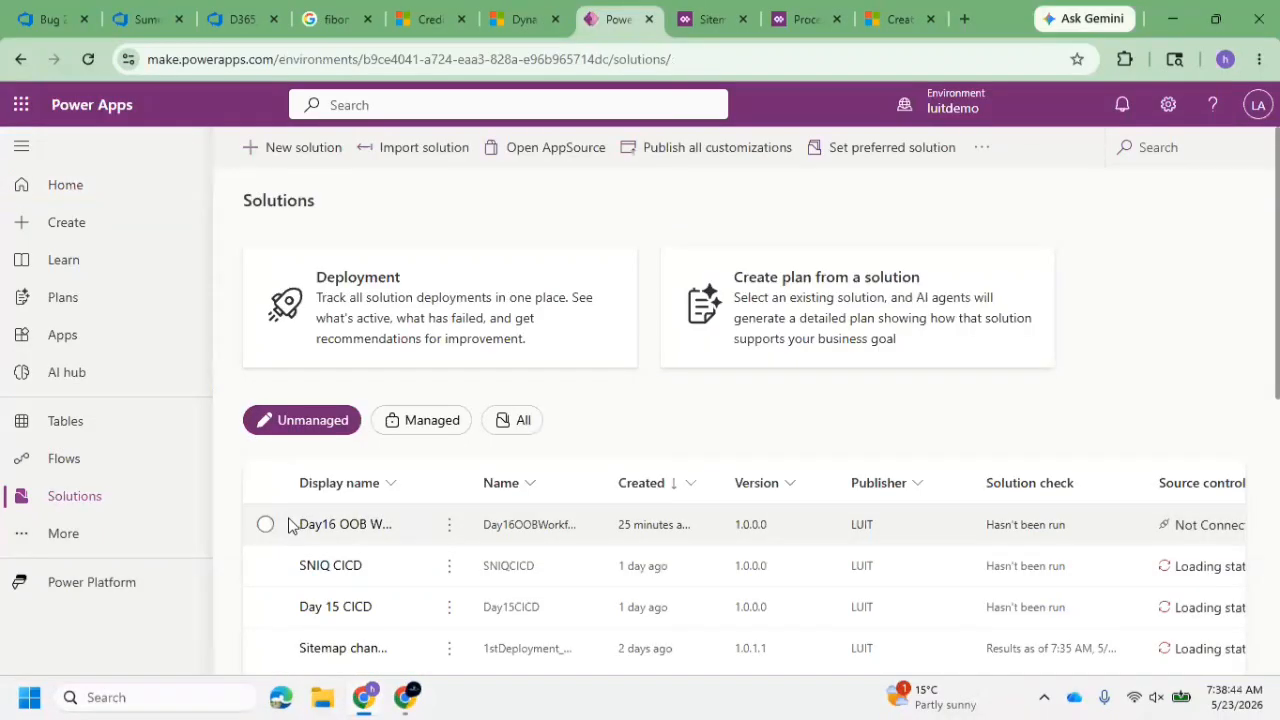
left_click(279, 525)
left_click(279, 525)
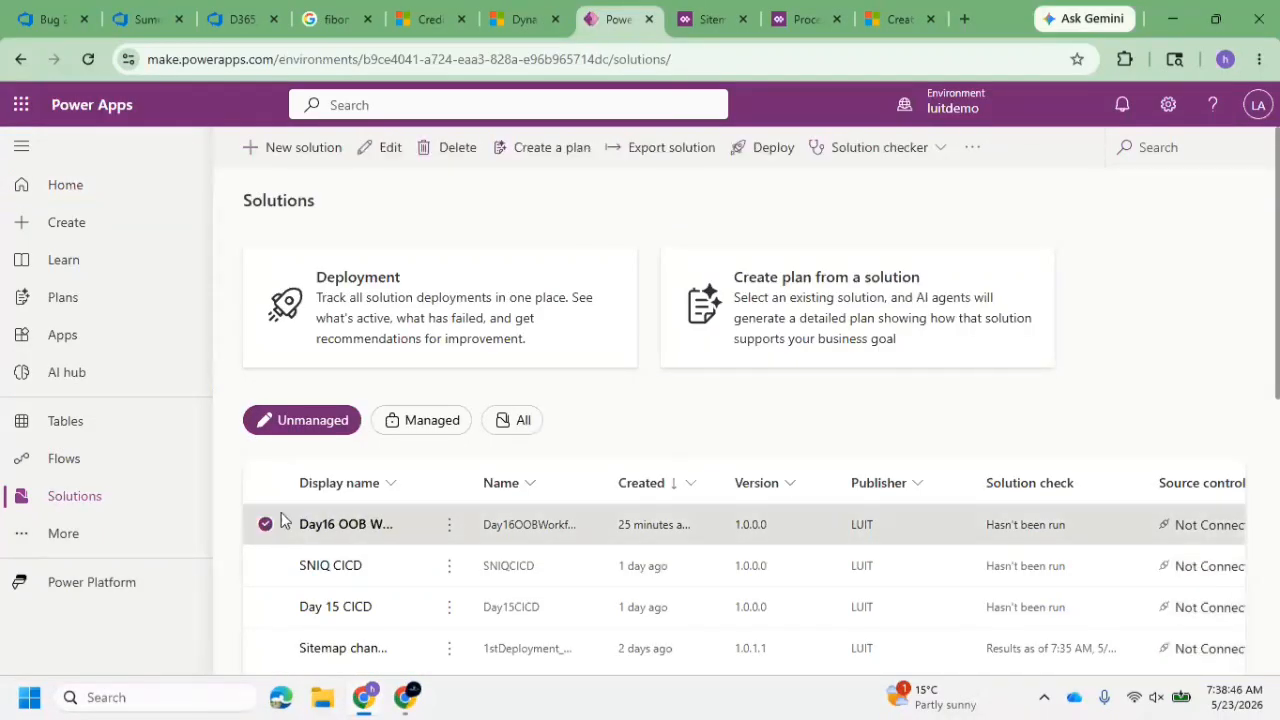
left_click(683, 148)
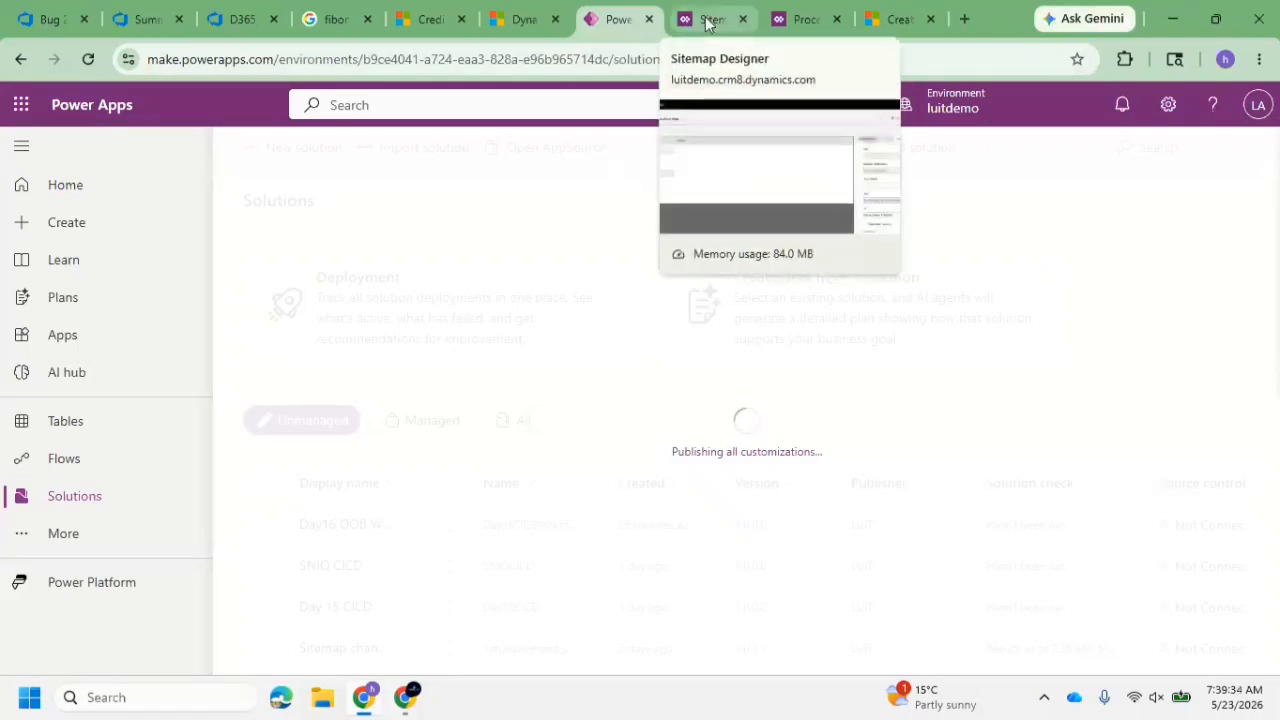
Close the leftover browser pages for the Sitemap Designer, the other process and the Dataverse cloud flow article
left_click(744, 22)
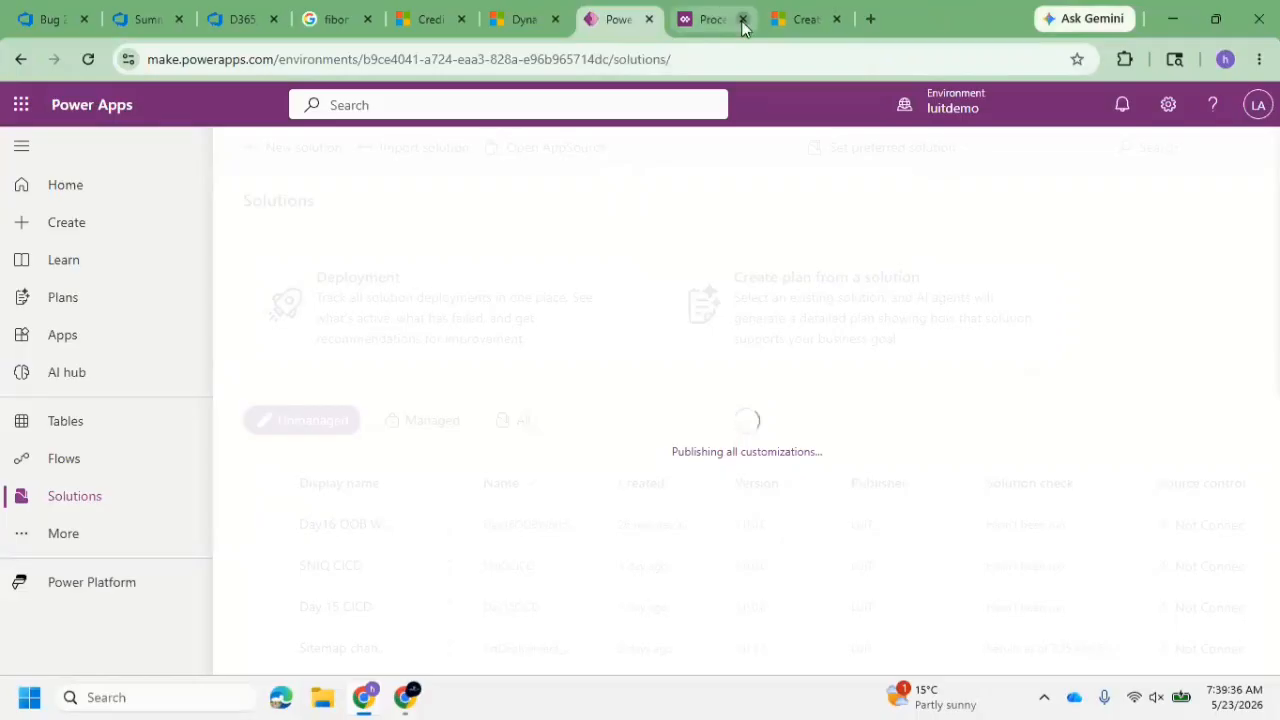
left_click(742, 20)
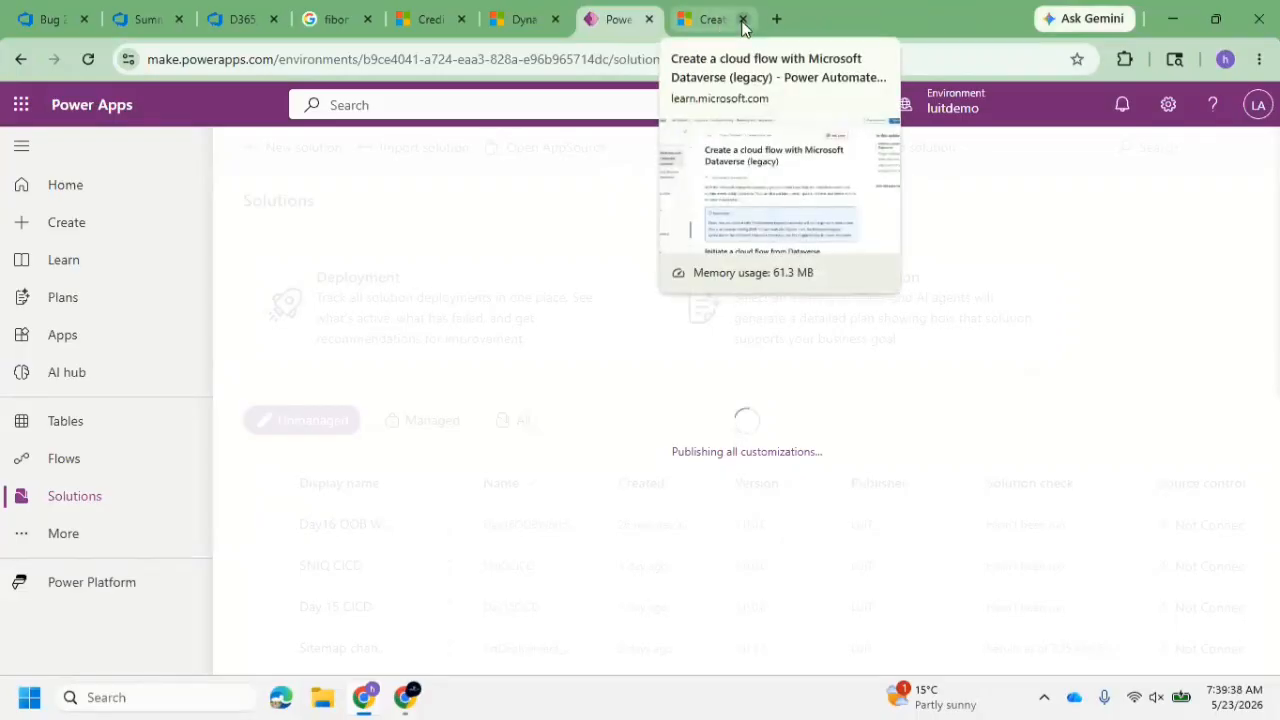
left_click(742, 20)
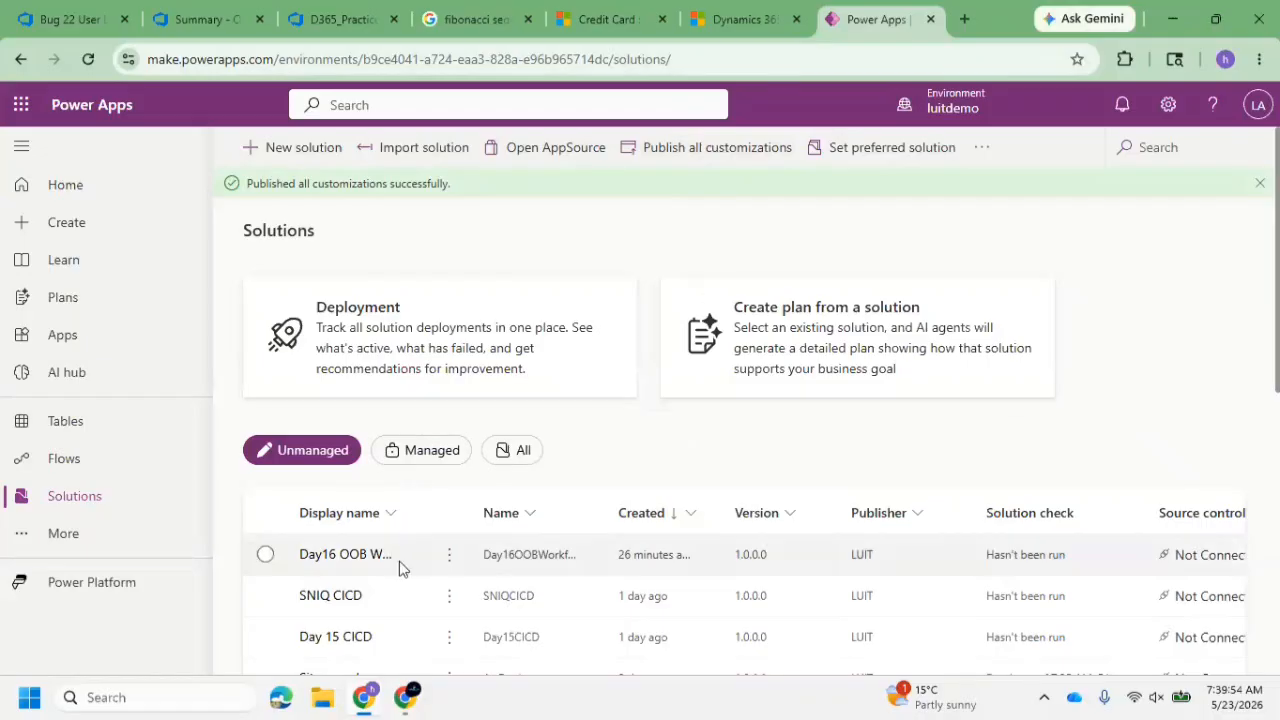
Open the Create Loan from Credit Card process from the objects of the Day16 OOB Workflow solution
left_click(360, 560)
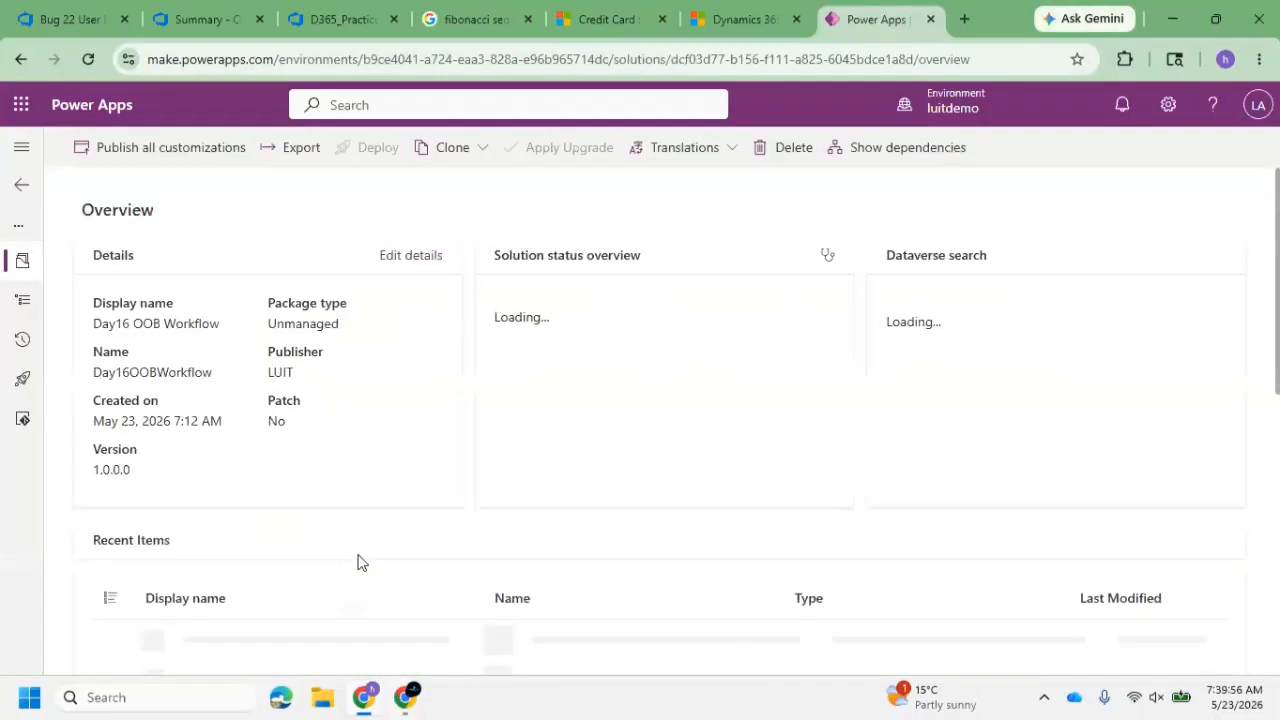
left_click(18, 305)
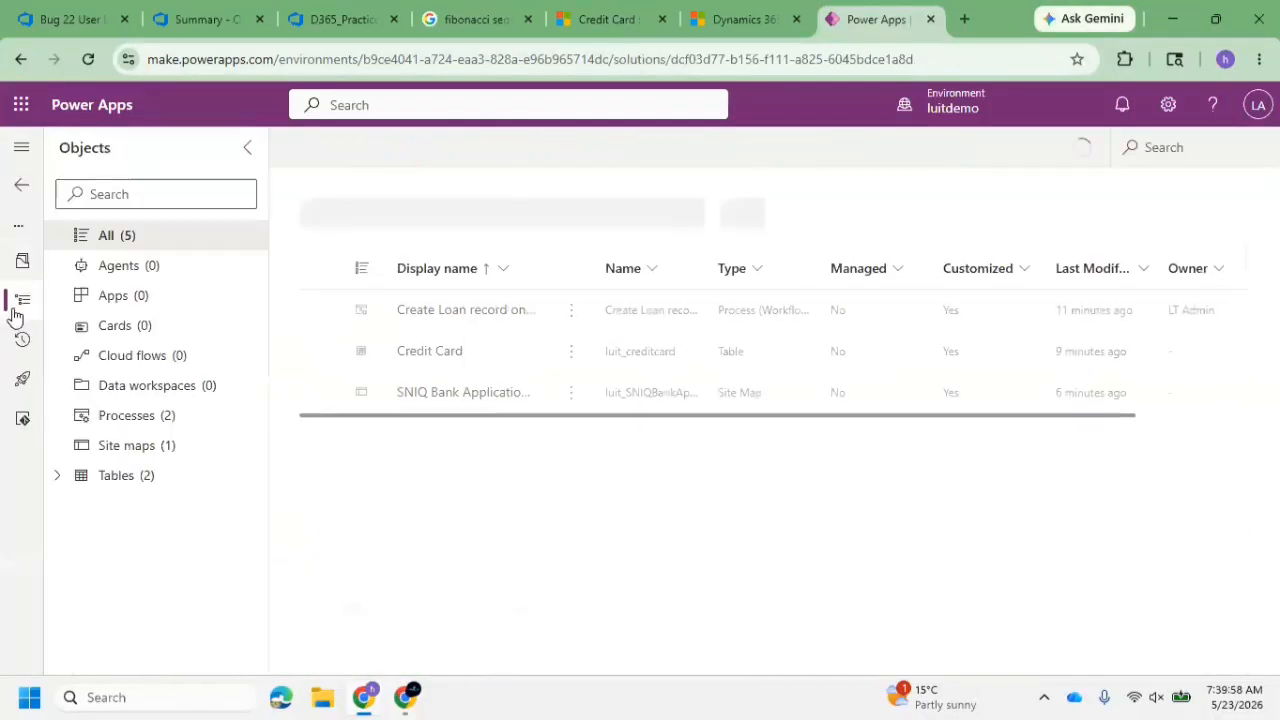
left_click(476, 309)
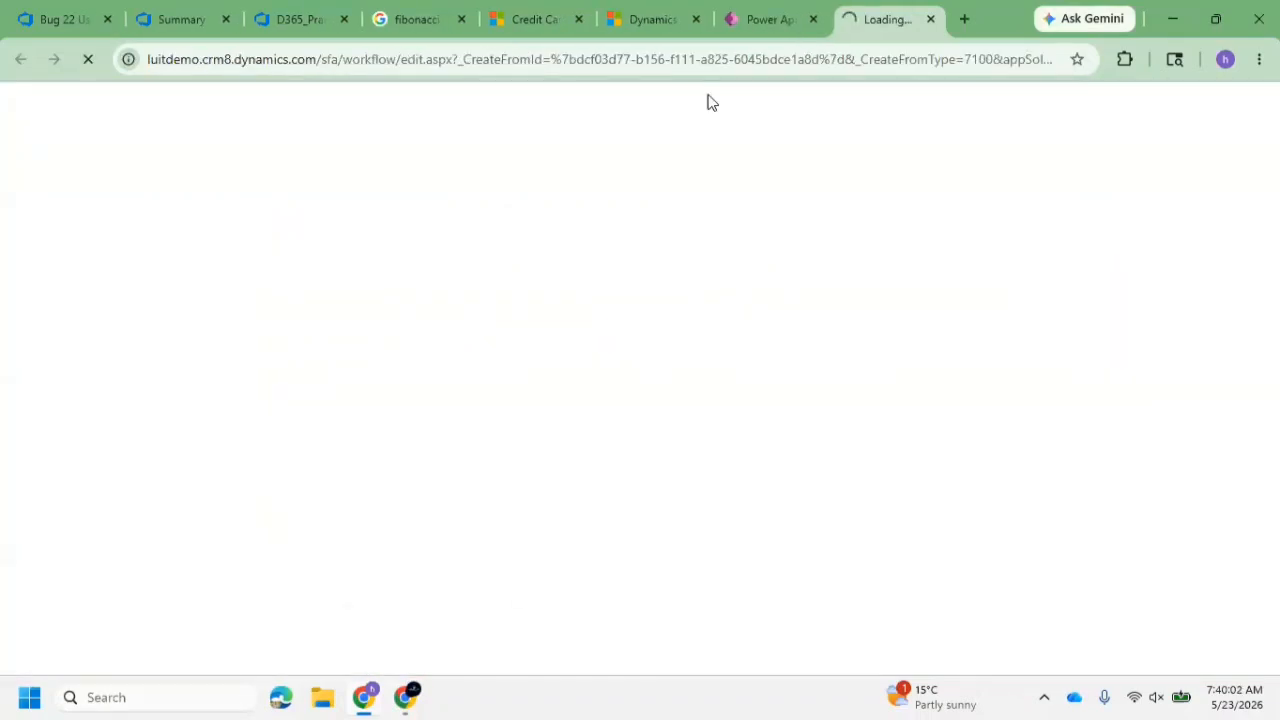
left_click(766, 19)
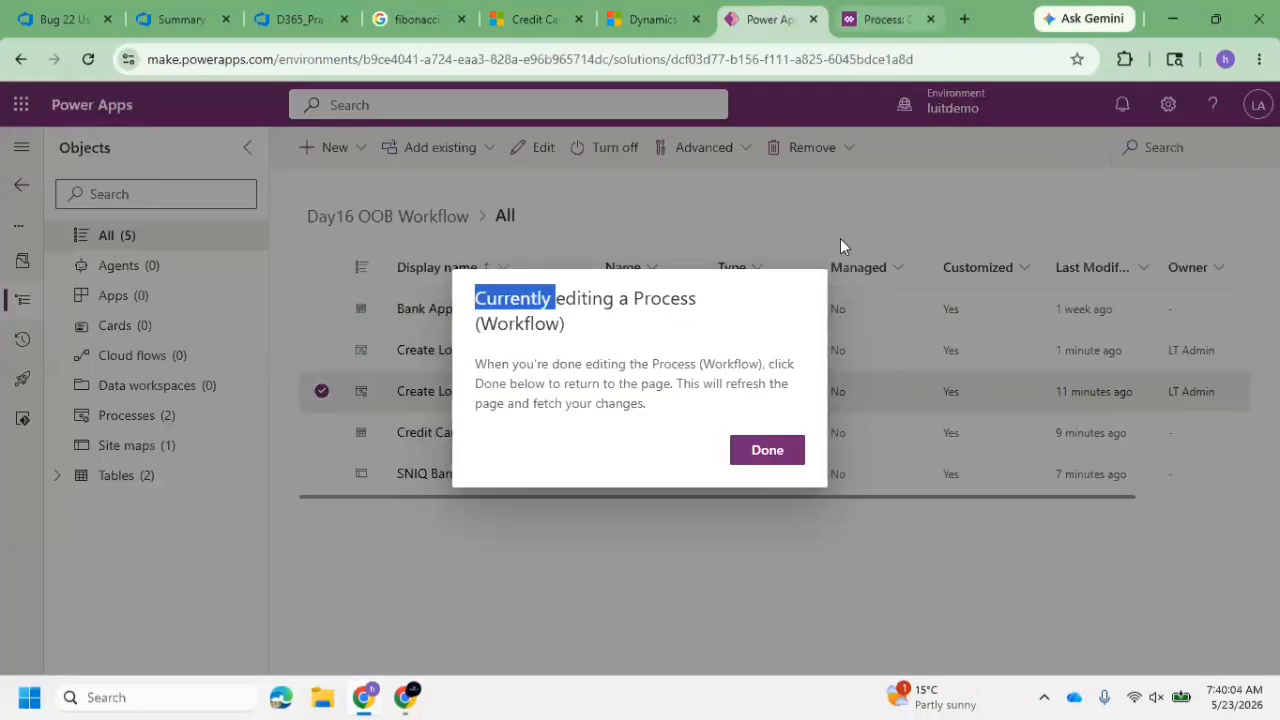
left_click(766, 449)
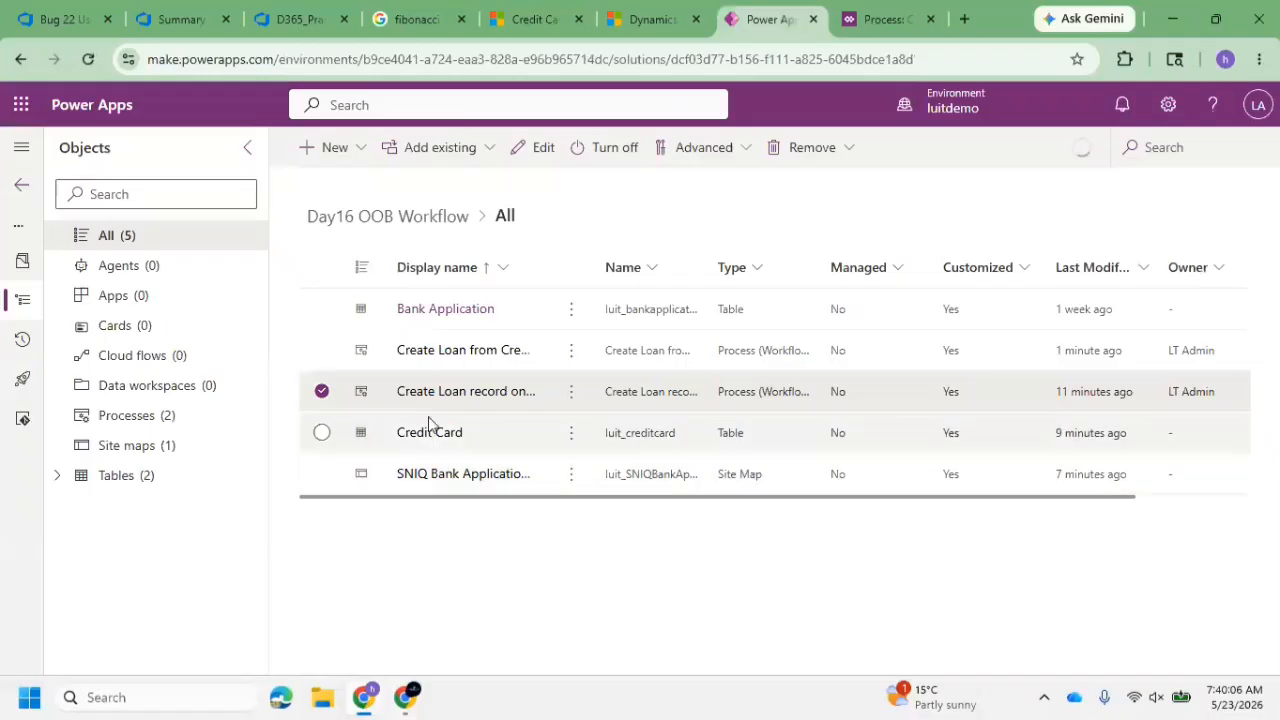
left_click(462, 352)
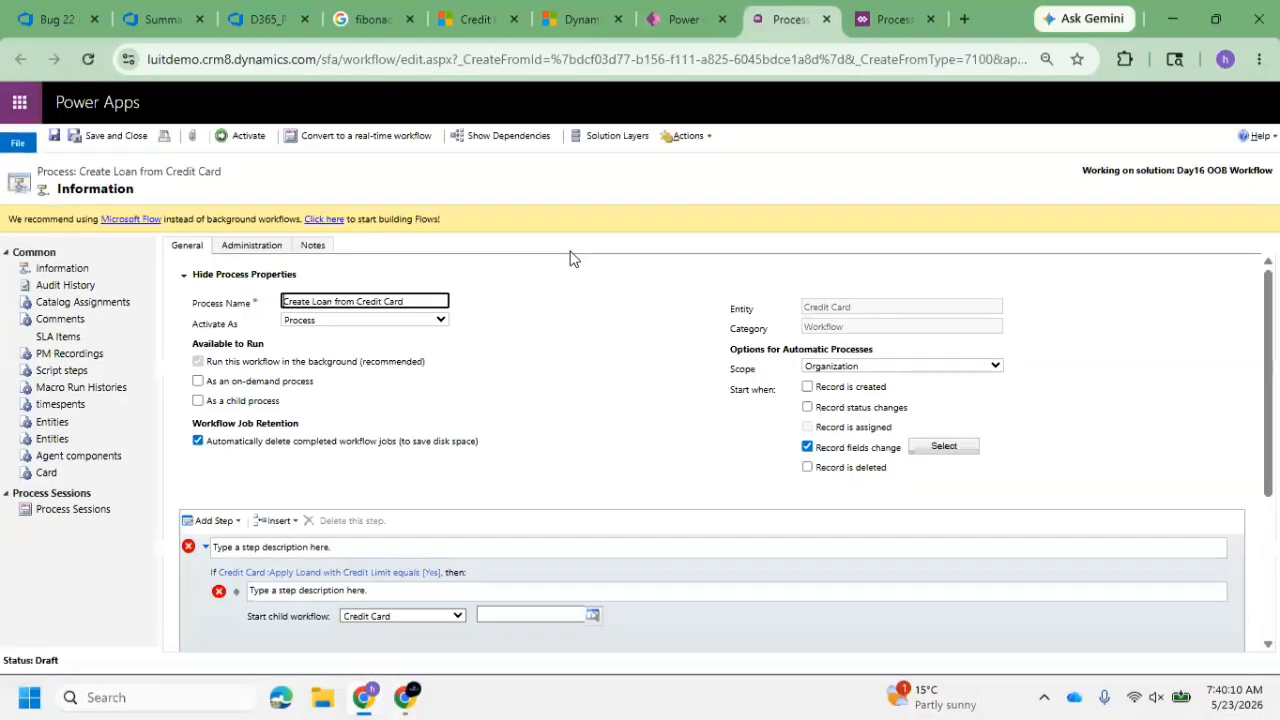
Check the child workflow step's entity choices and delete that step from the condition's then branch
left_click(414, 617)
left_click(287, 612)
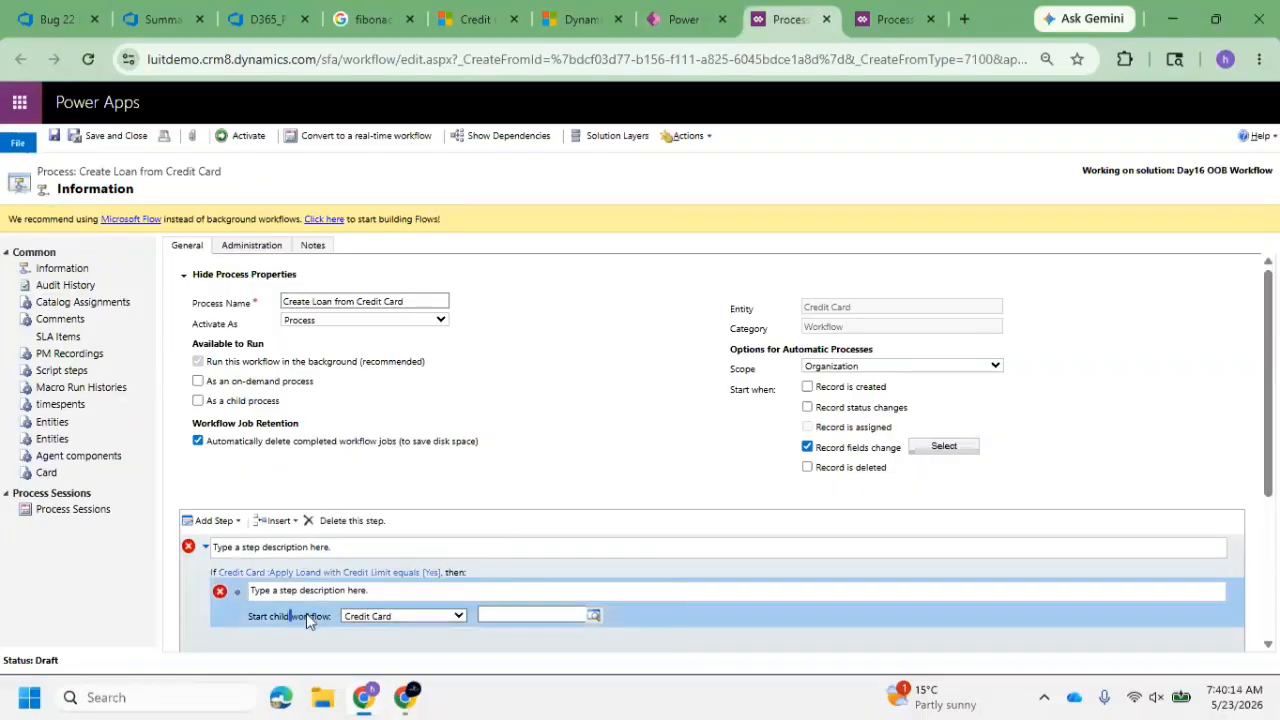
left_click(352, 521)
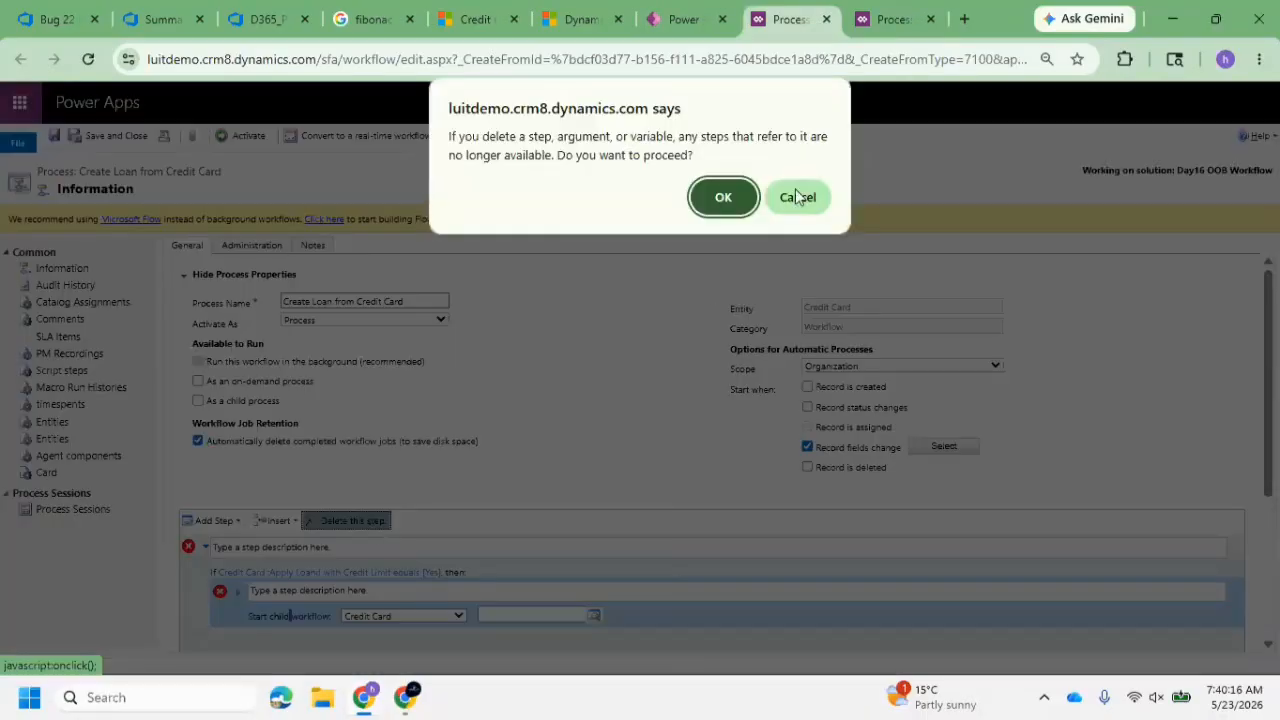
left_click(748, 195)
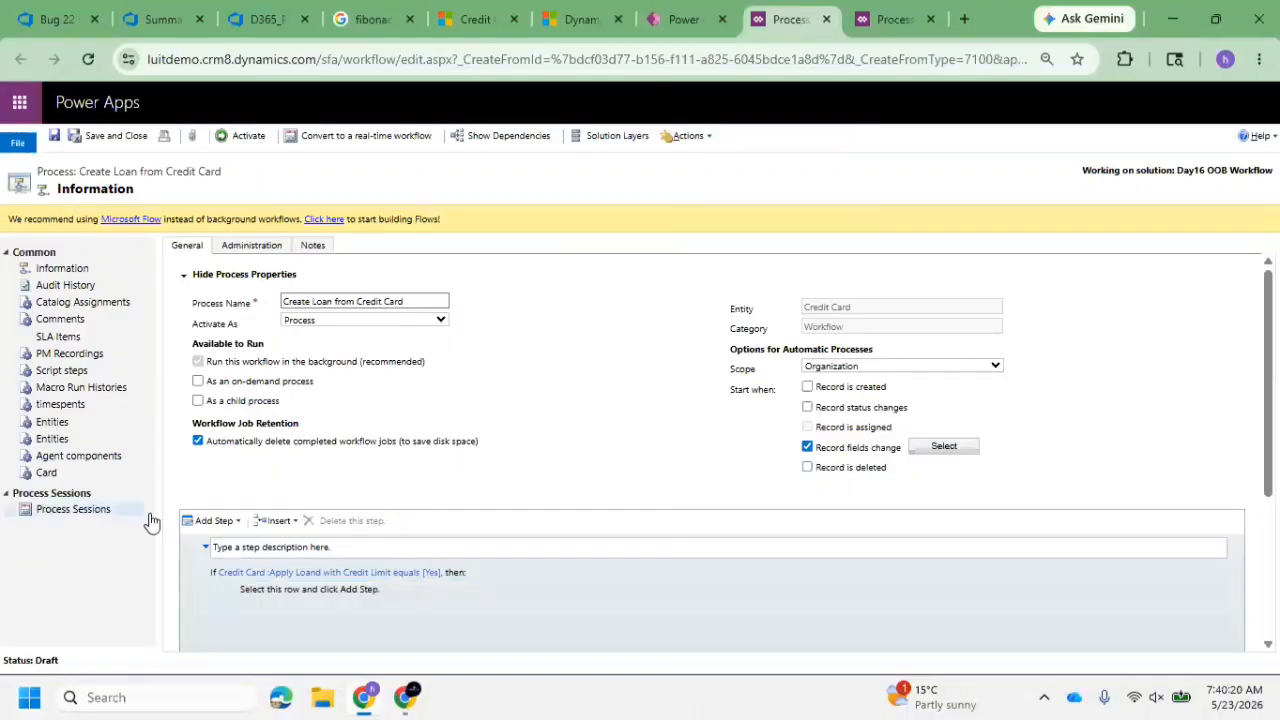
Add a new Start Child Workflow step inside the then branch of the Apply Loand with Credit Limit condition
left_click(318, 596)
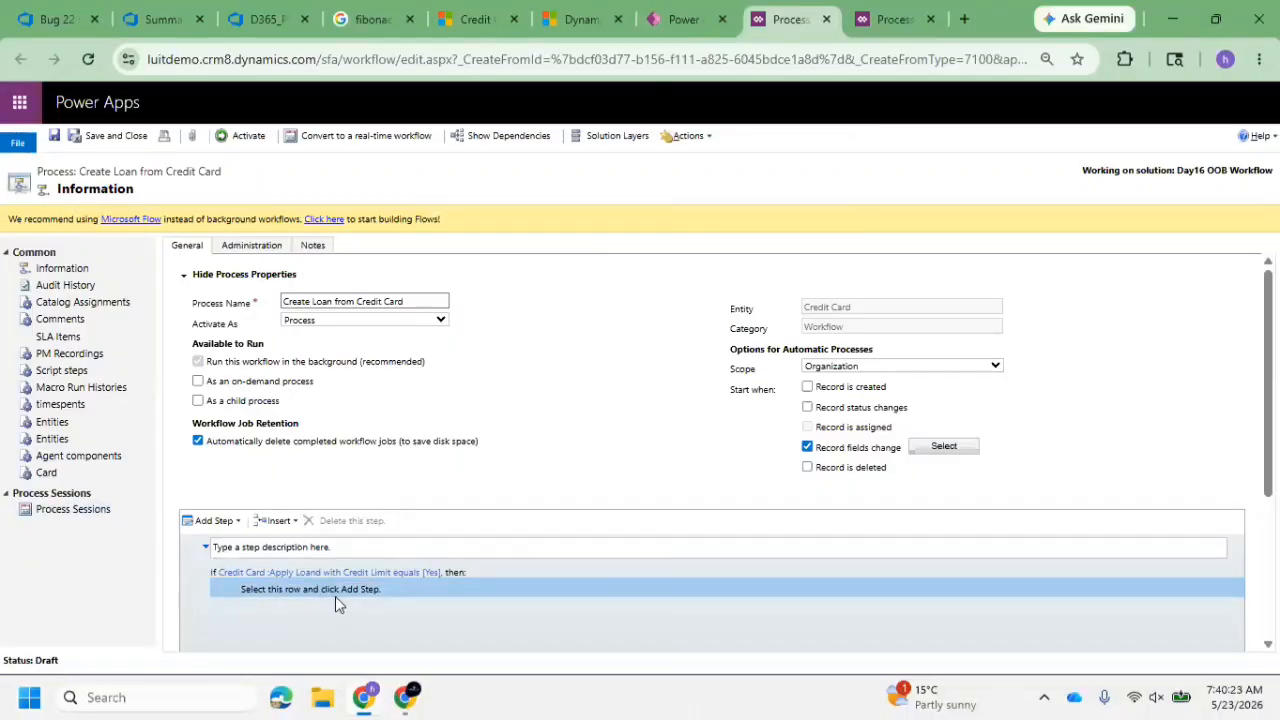
left_click(212, 520)
scroll(331, 612, "down", 1)
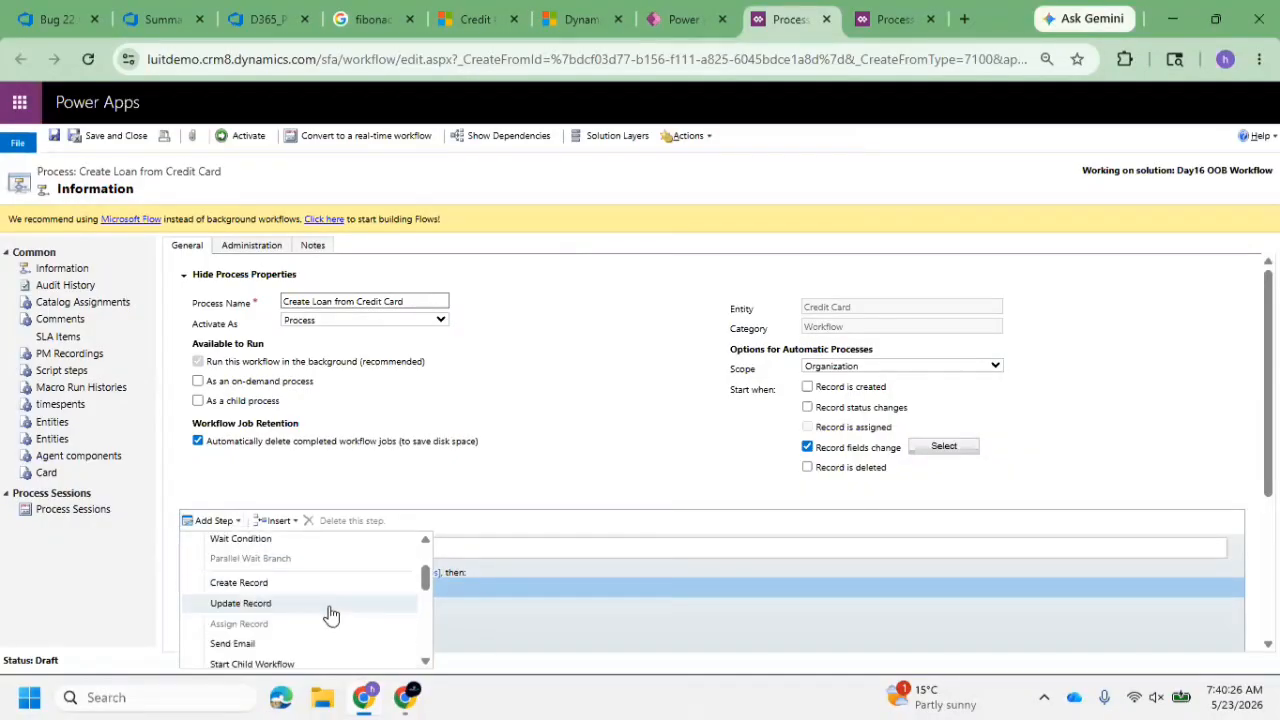
left_click(287, 664)
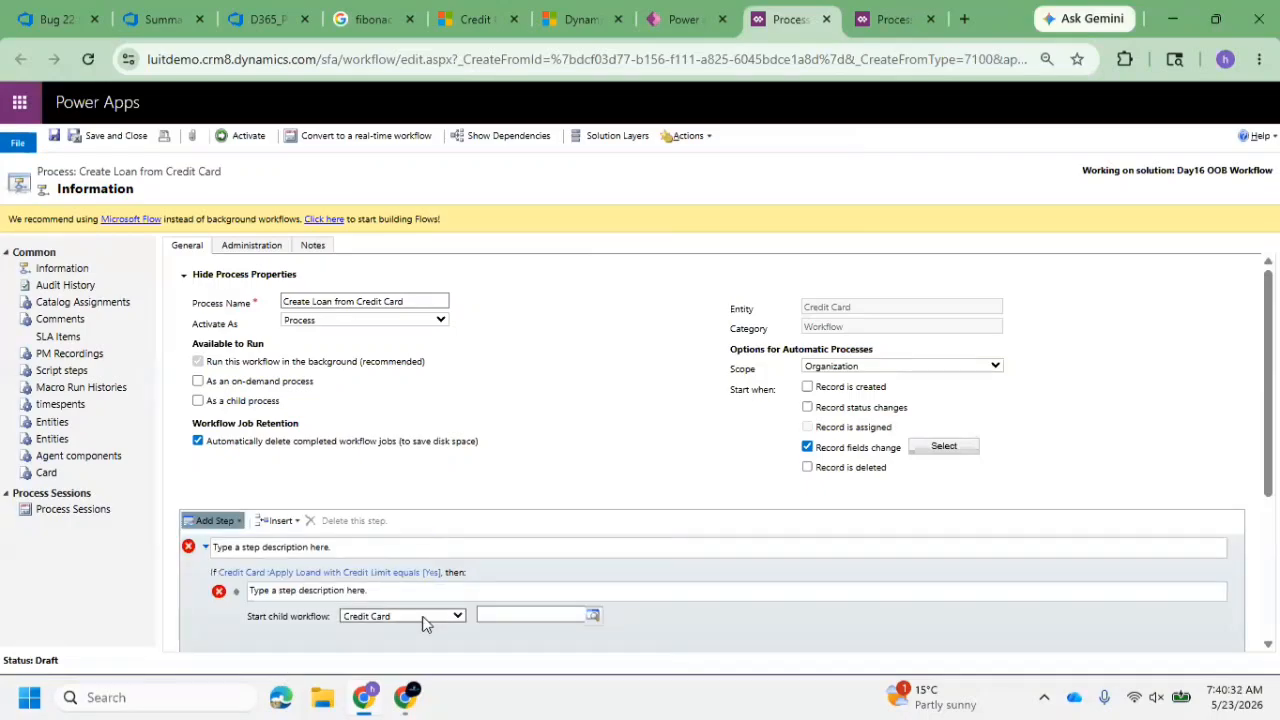
Check which entities the new child workflow step offers, then return to the solution and finish the pending process edit
left_click(422, 617)
left_click(445, 625)
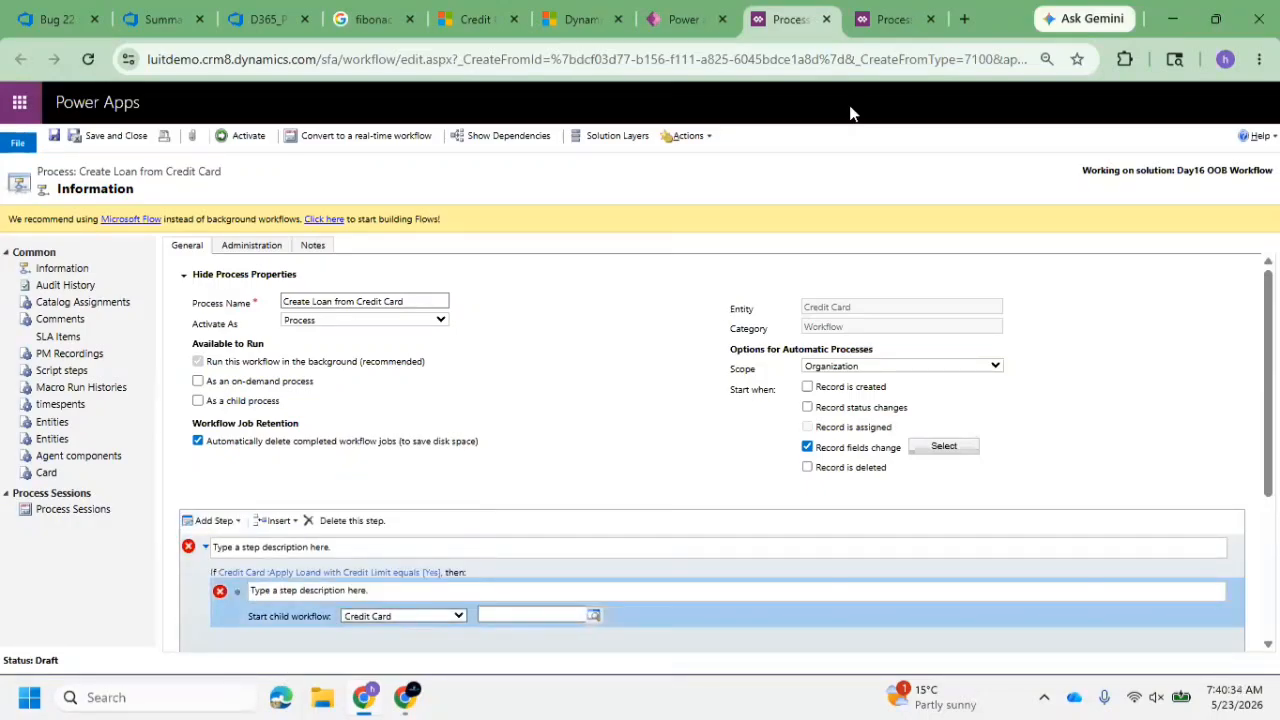
left_click(686, 19)
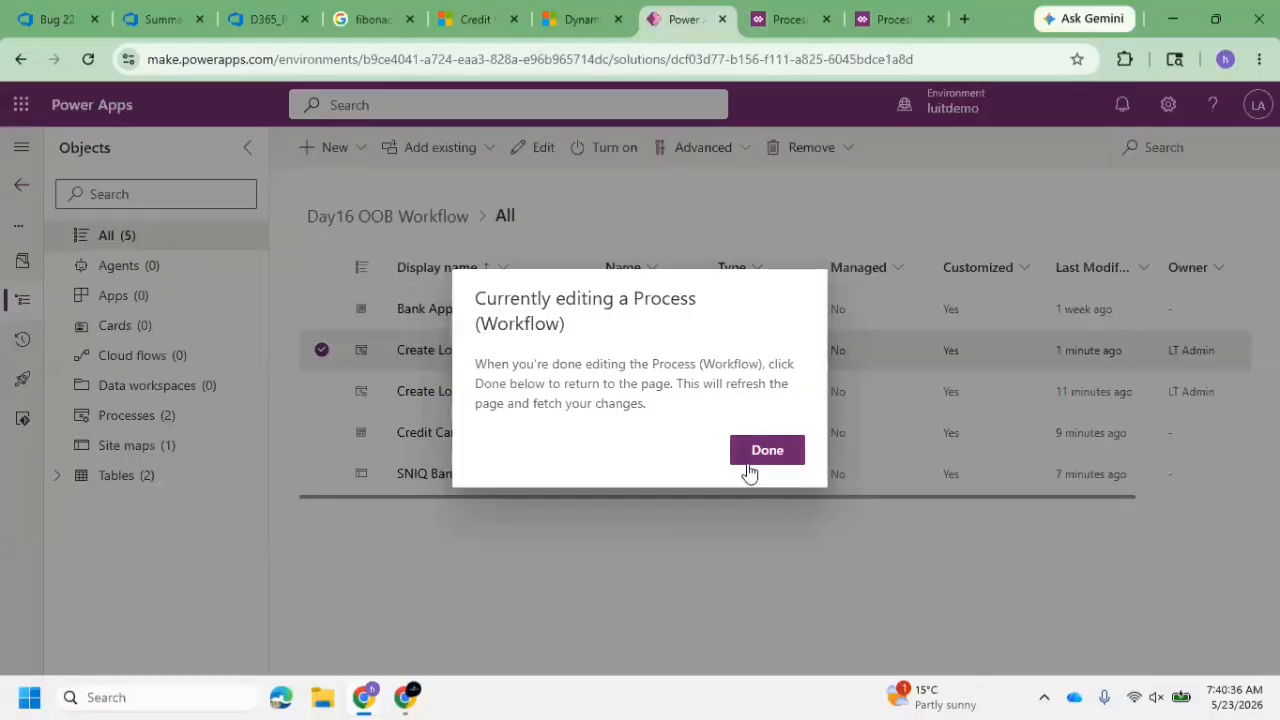
left_click(780, 458)
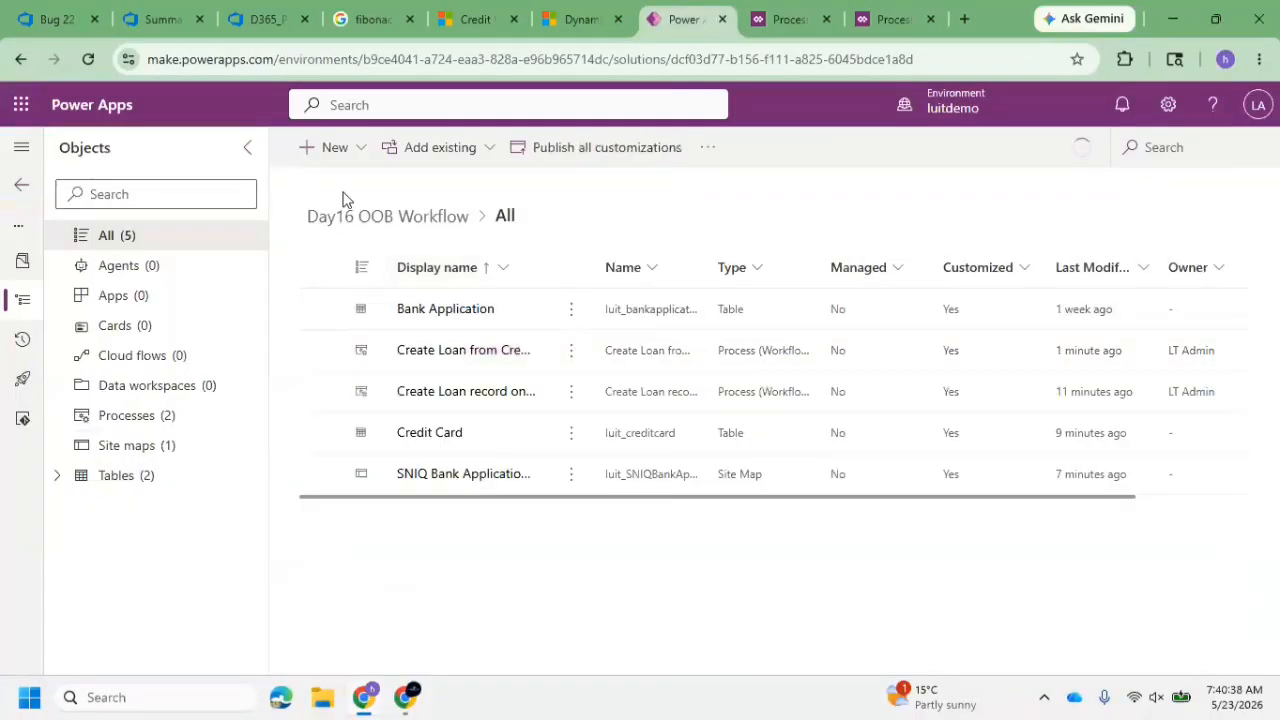
Start a new workflow process in the Day16 OOB Workflow solution and name it Create Loan with CC
left_click(336, 147)
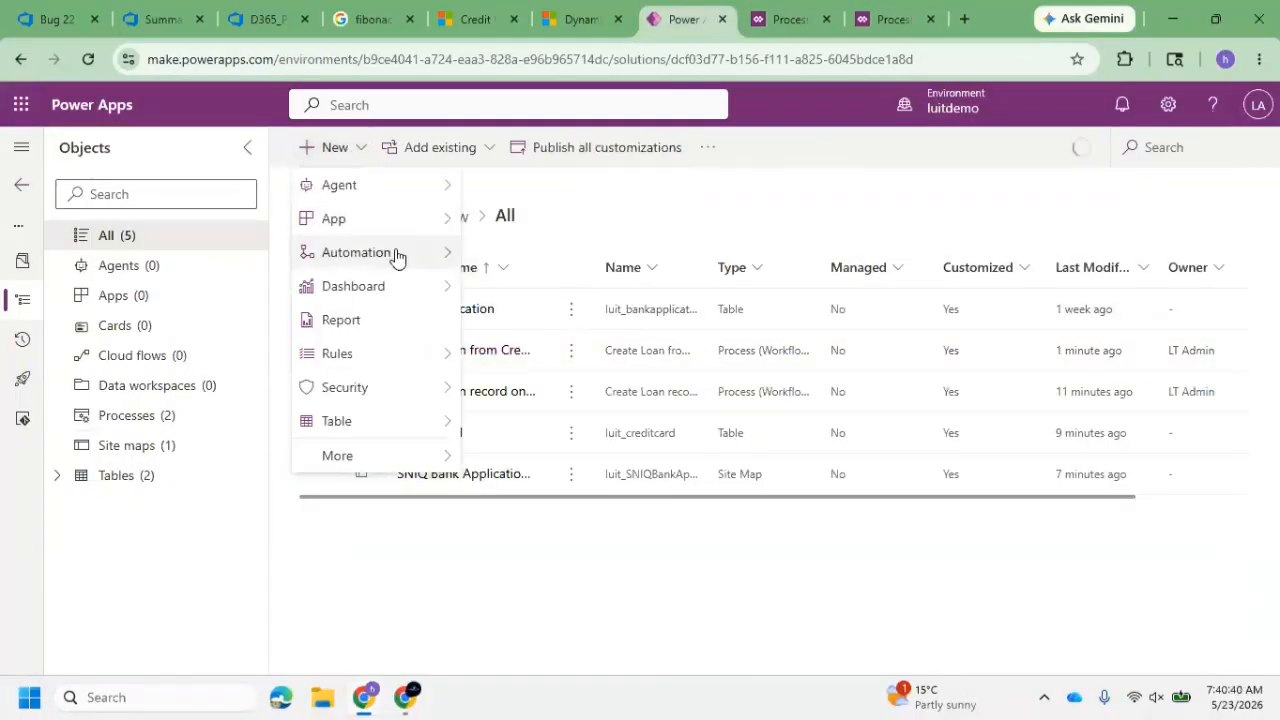
mouse_move(408, 258)
mouse_move(575, 430)
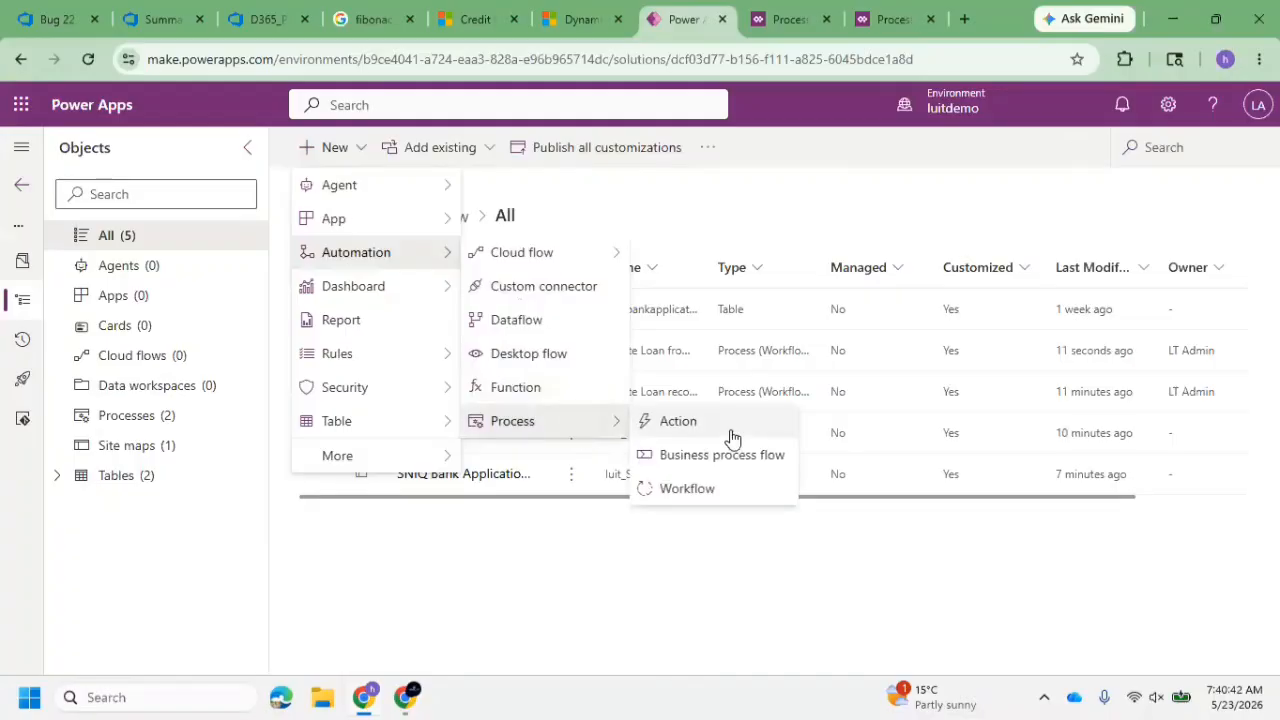
left_click(687, 489)
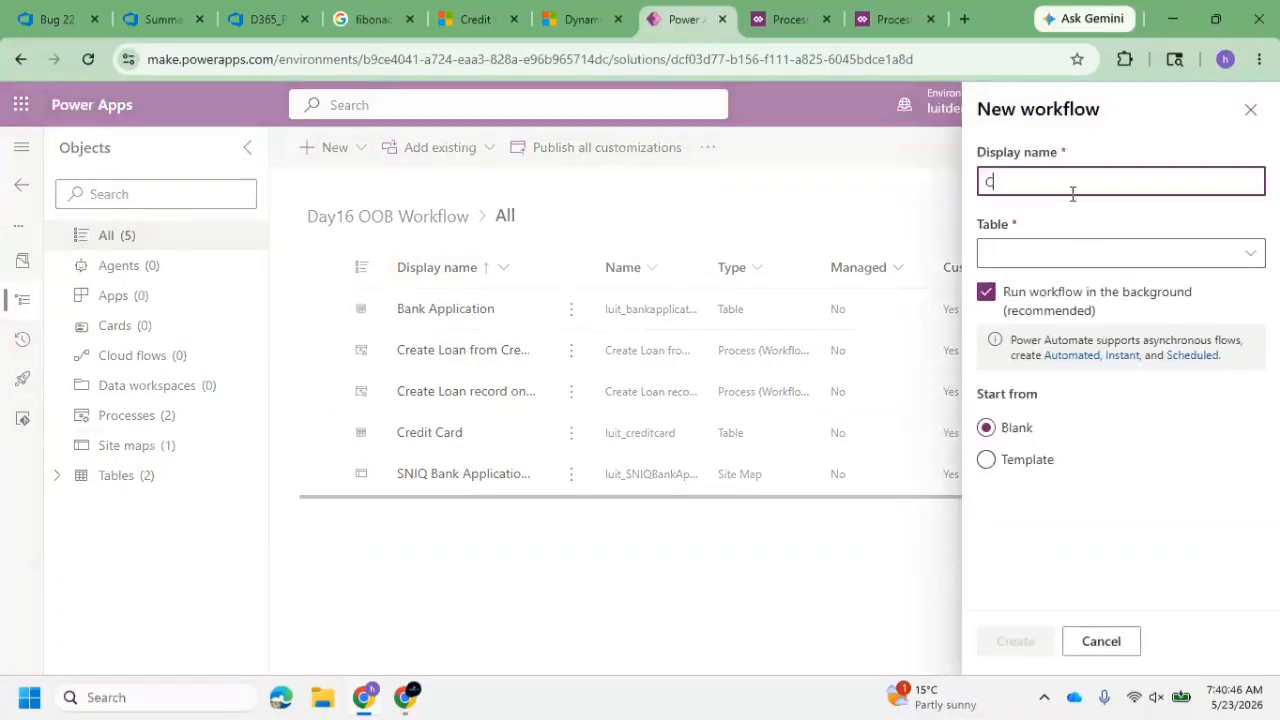
type("Create Loan with CC")
Choose Credit Card as the new workflow's table and create the workflow
left_click(1025, 254)
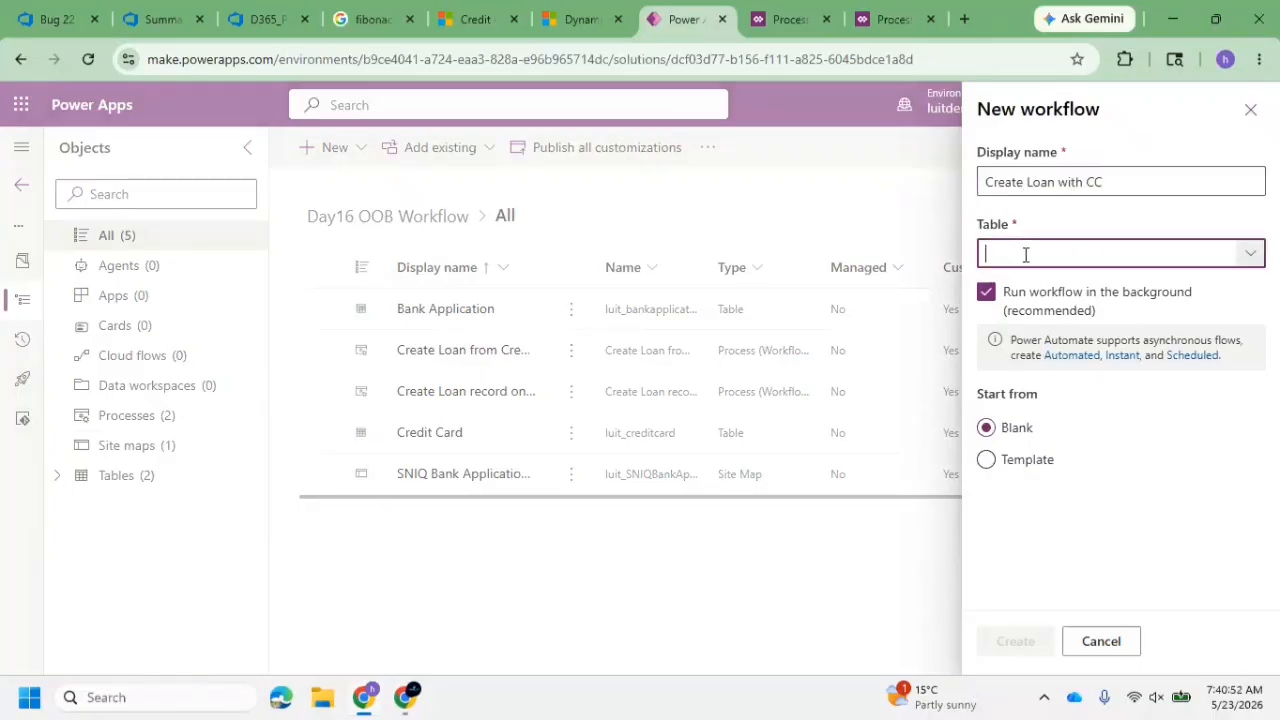
type("Cre")
type("I")
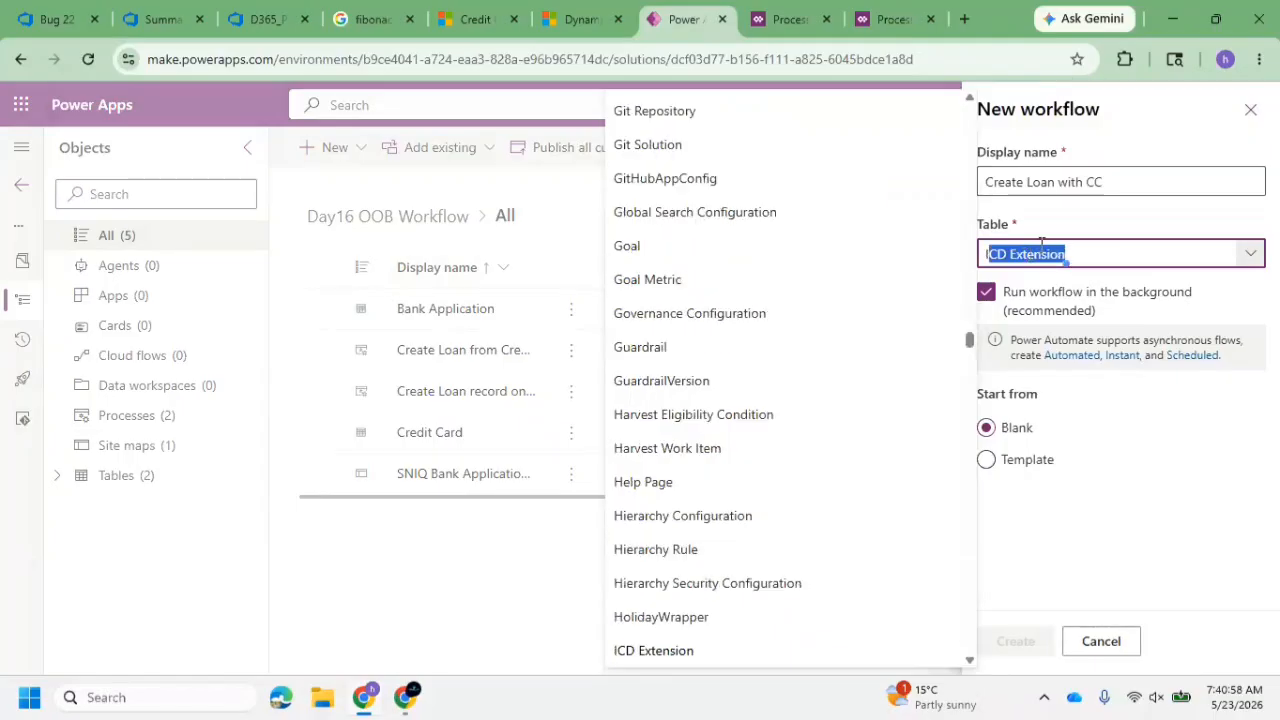
type("i")
scroll(763, 300, "up", 15)
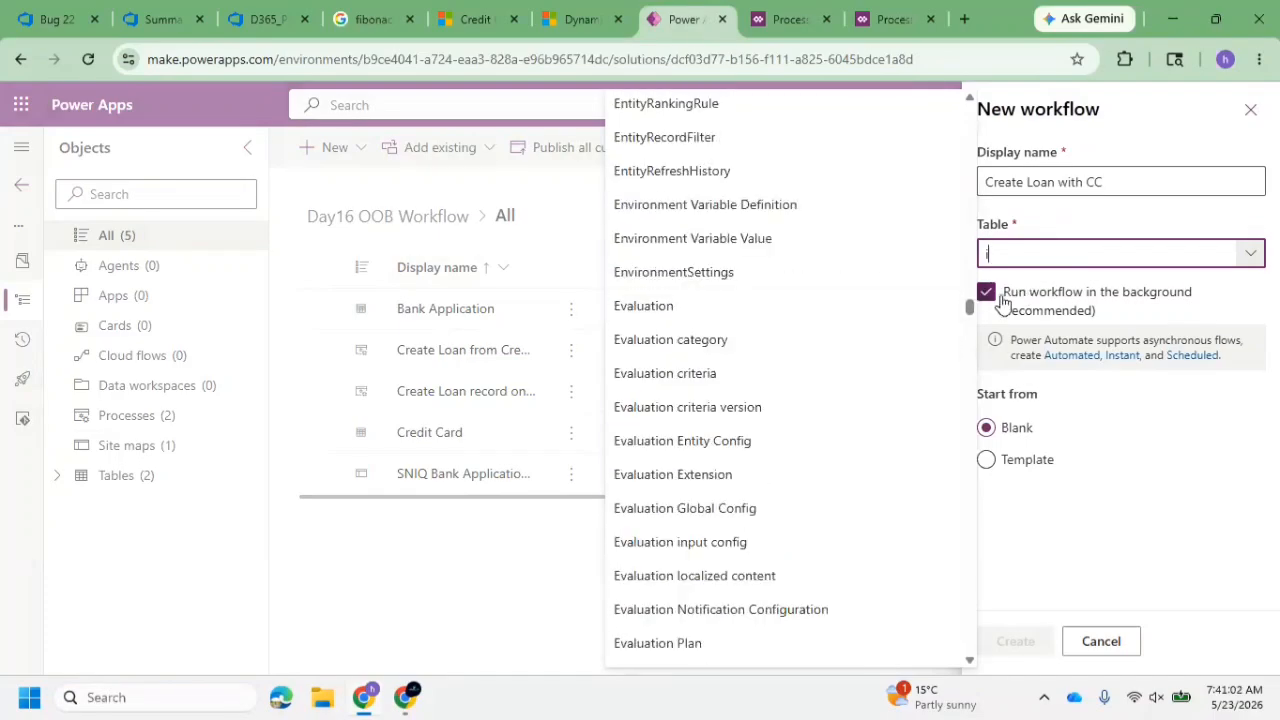
left_click_drag(968, 305, 971, 251)
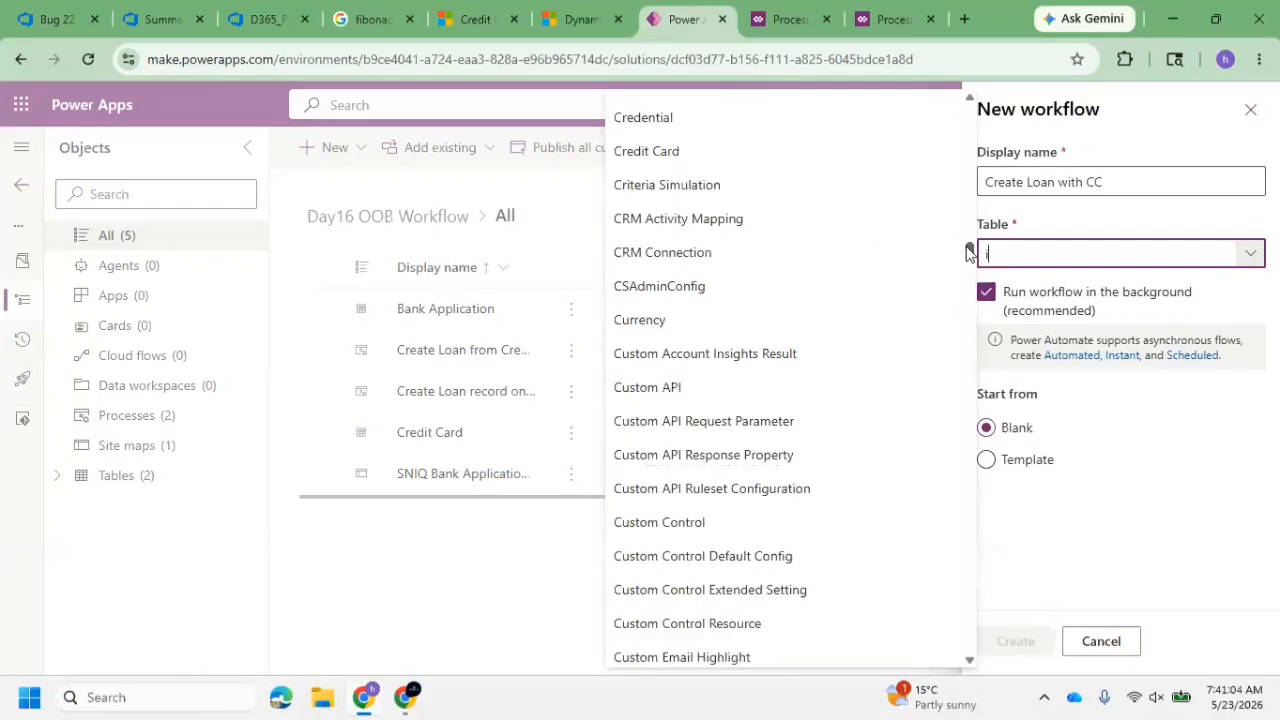
left_click(724, 157)
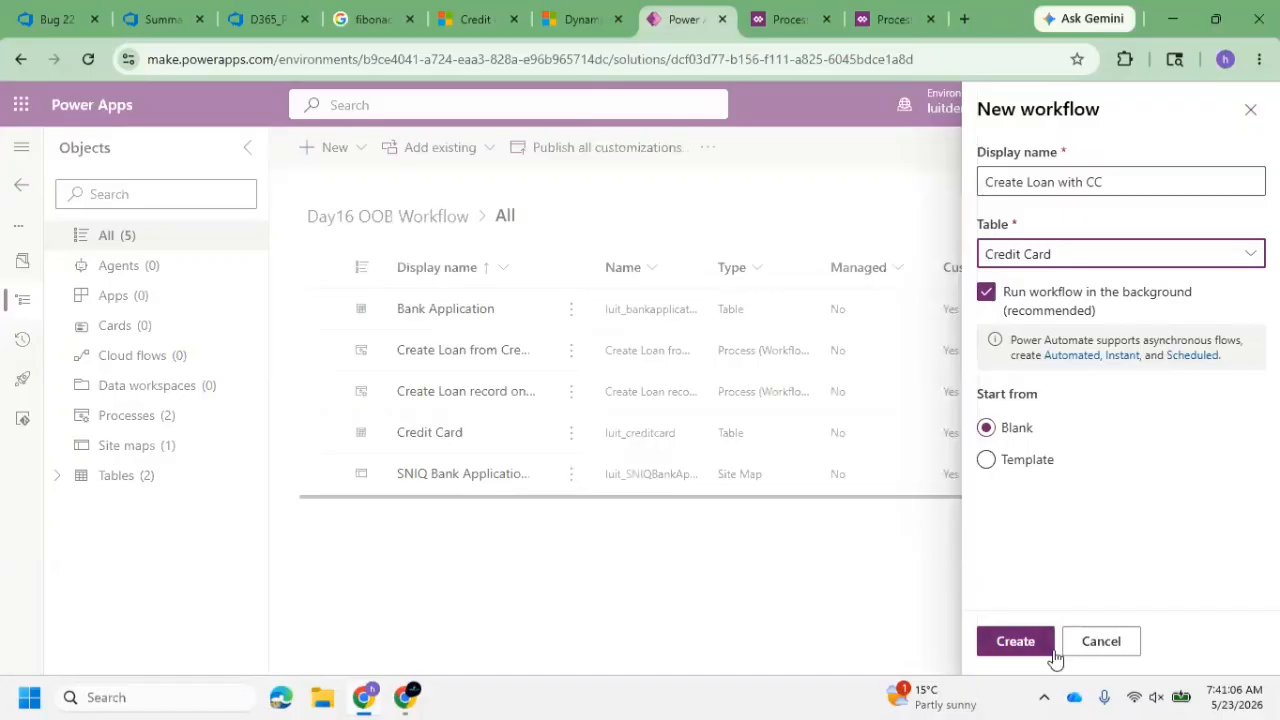
left_click(1018, 643)
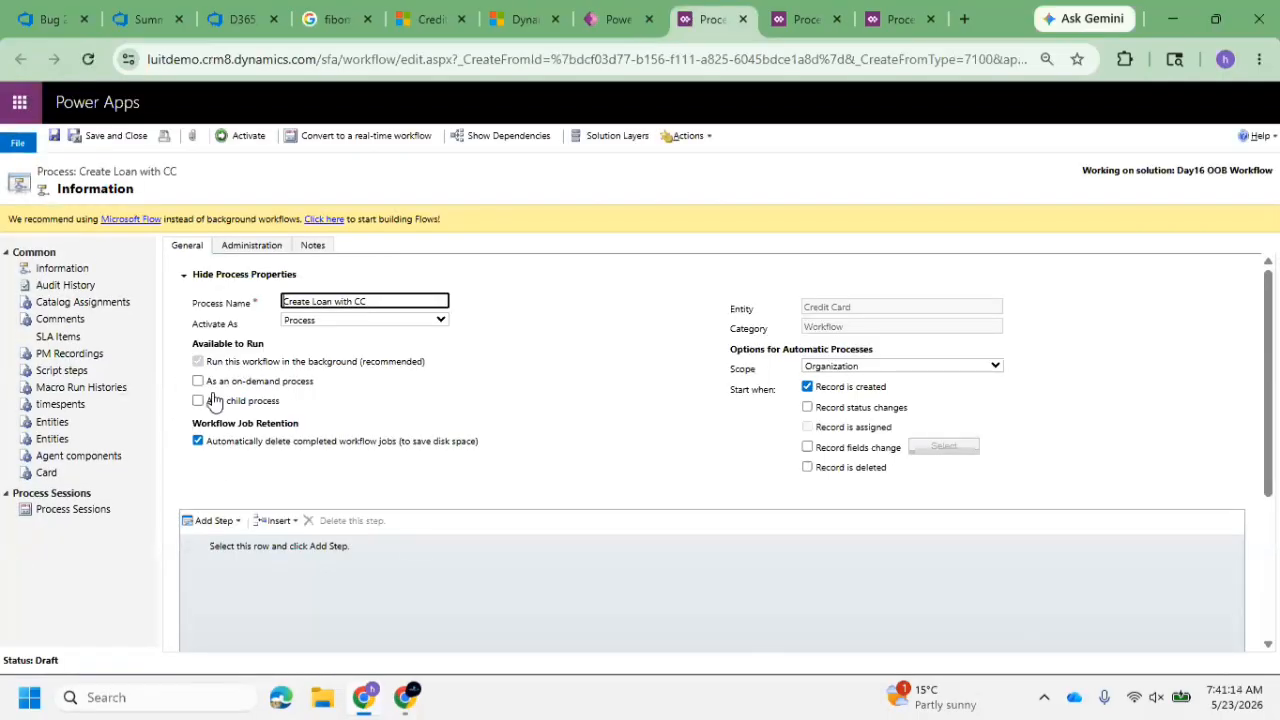
Make the Create Loan with CC workflow available as a child process and clear its Record is created trigger
left_click(814, 391)
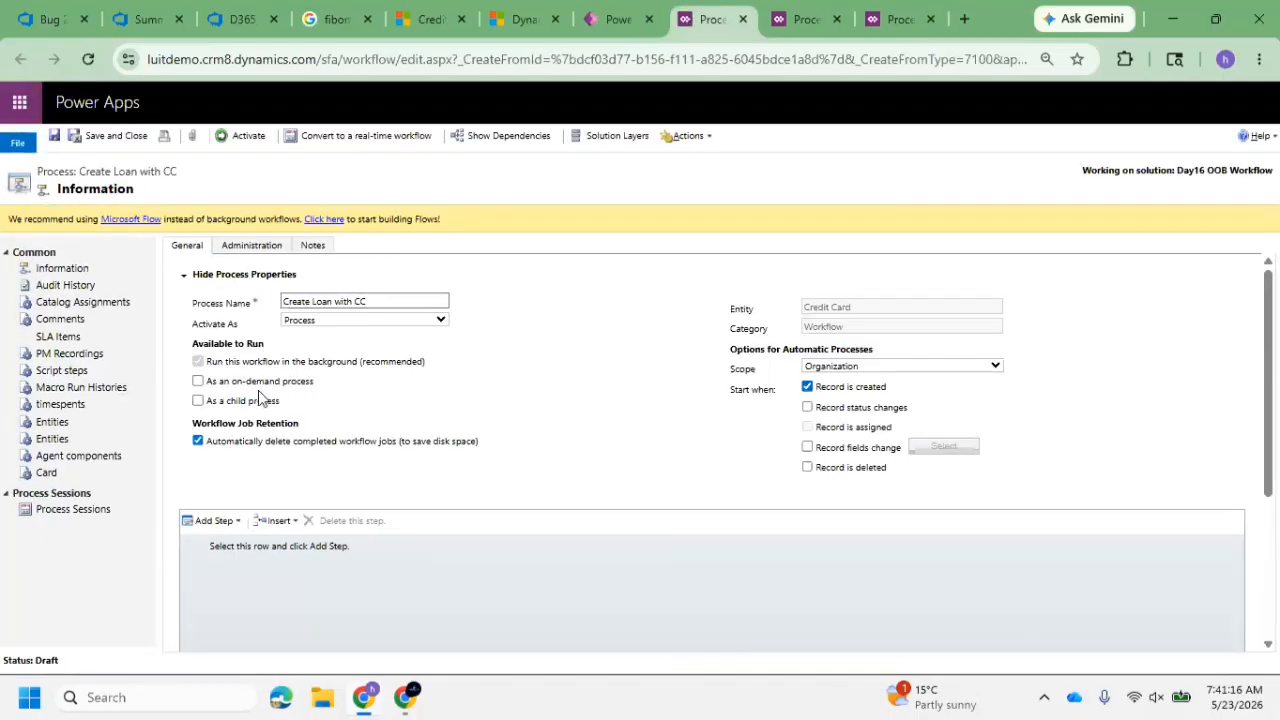
left_click(222, 402)
left_click(807, 387)
Add a Create Record step to the Create Loan with CC process with Loan Details as its entity
left_click(231, 522)
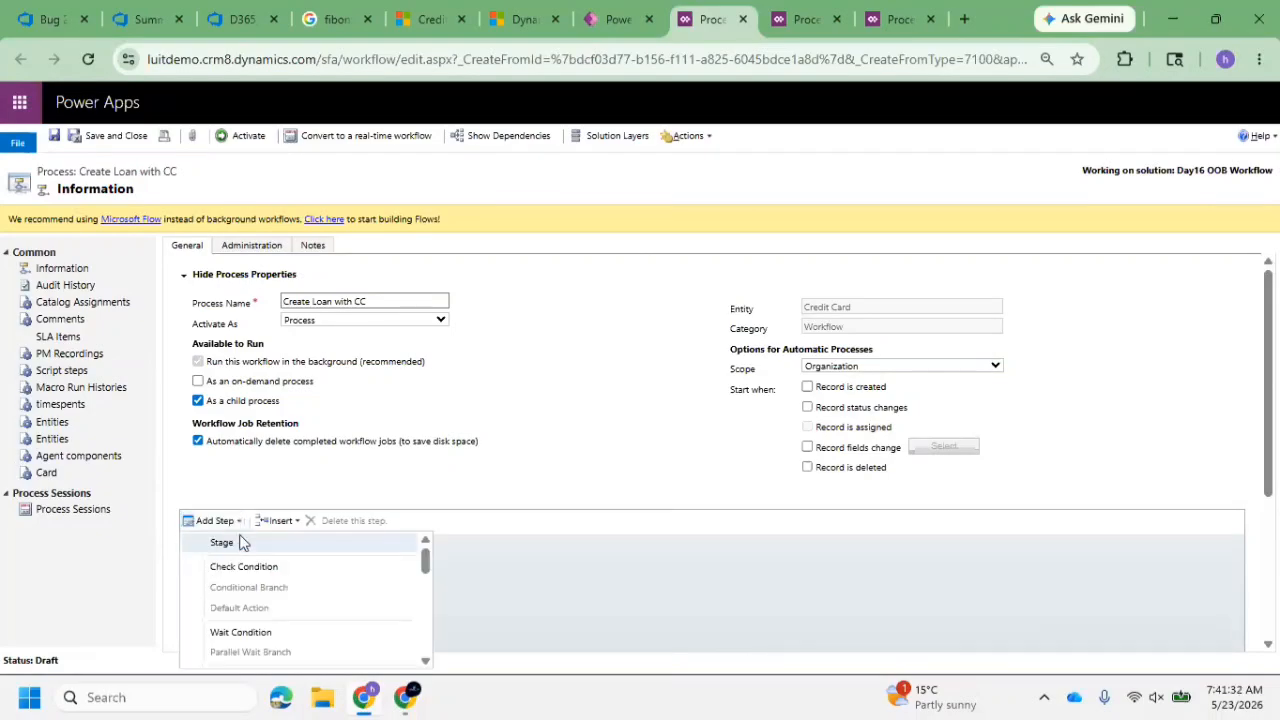
left_click(229, 523)
left_click(228, 521)
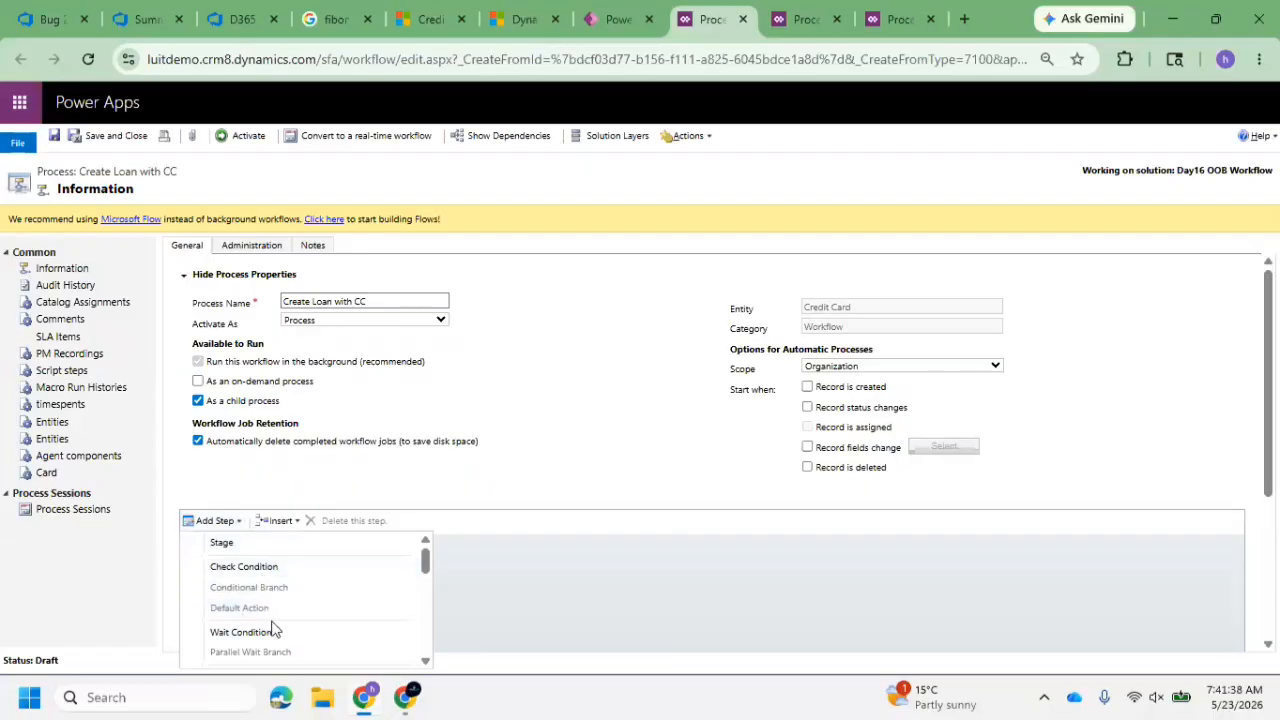
scroll(266, 610, "down", 3)
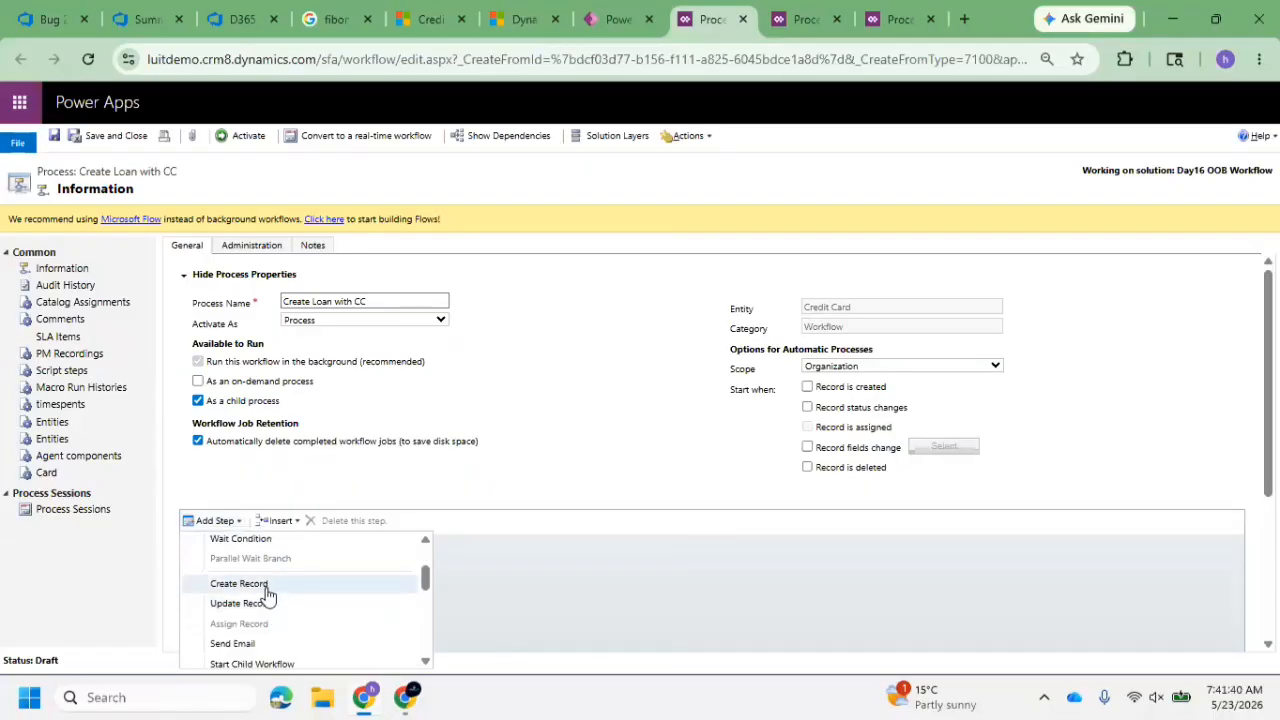
left_click(265, 589)
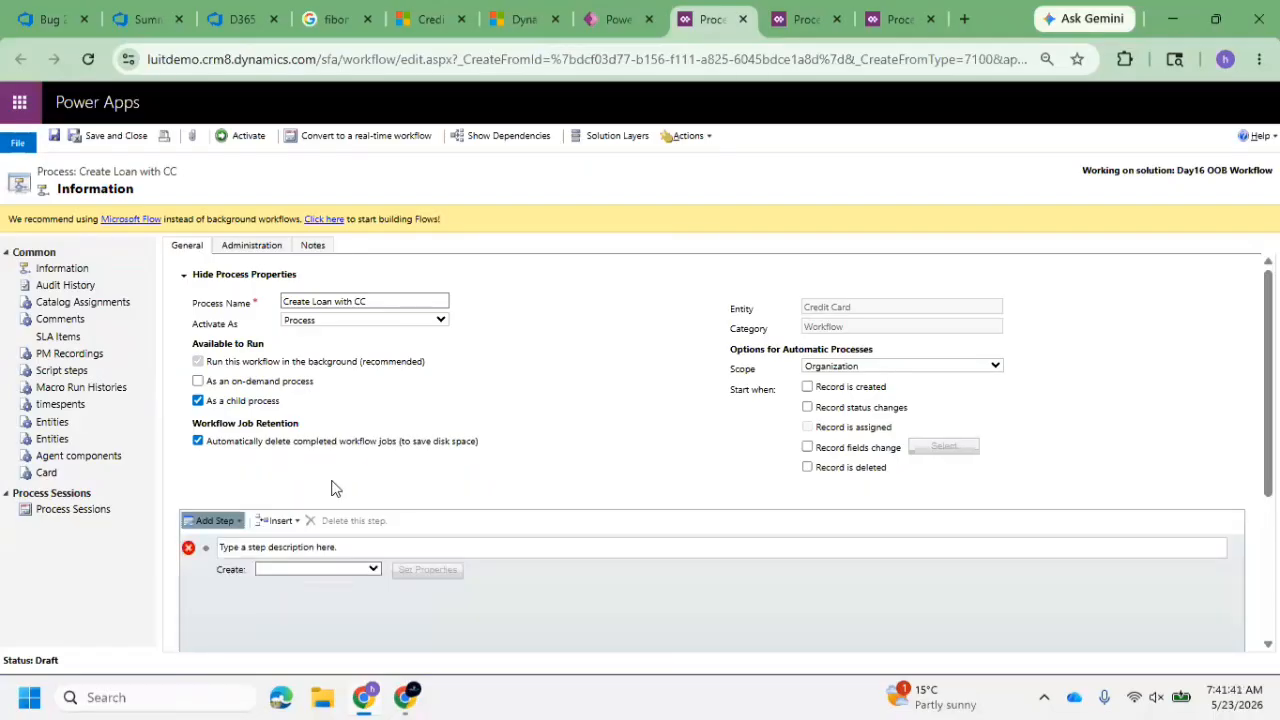
left_click(369, 571)
type("loan")
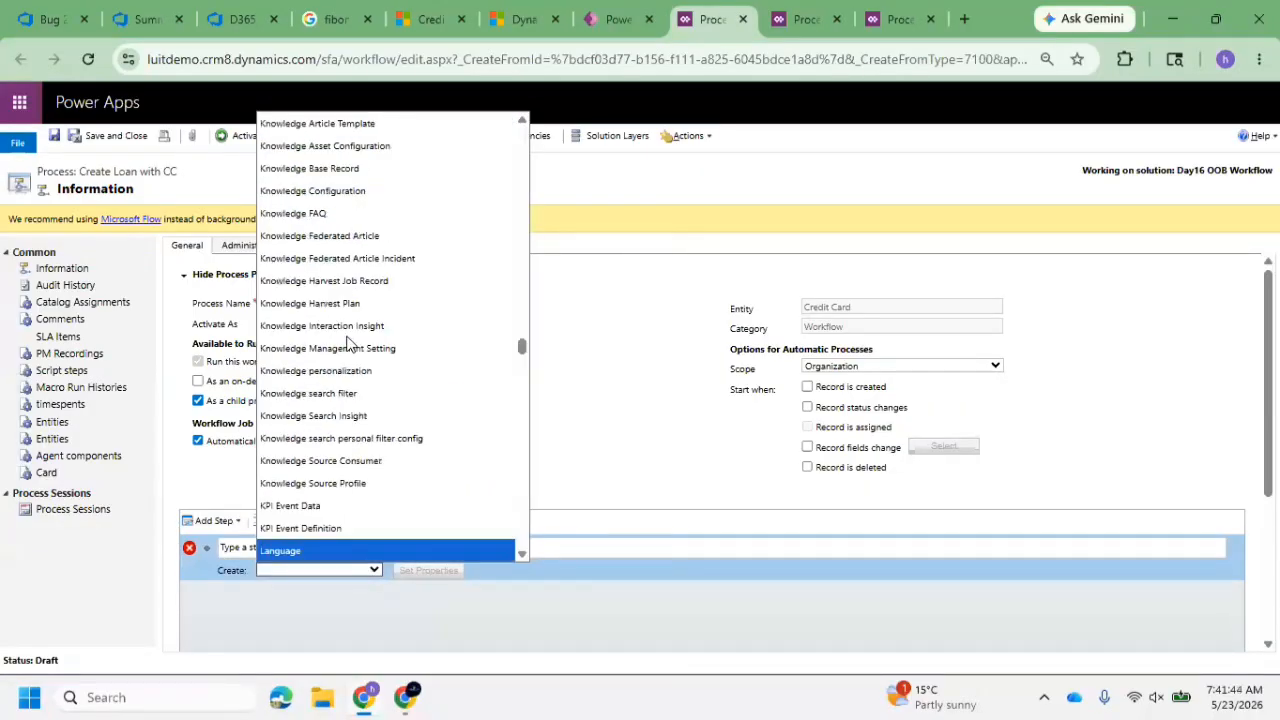
key("Return")
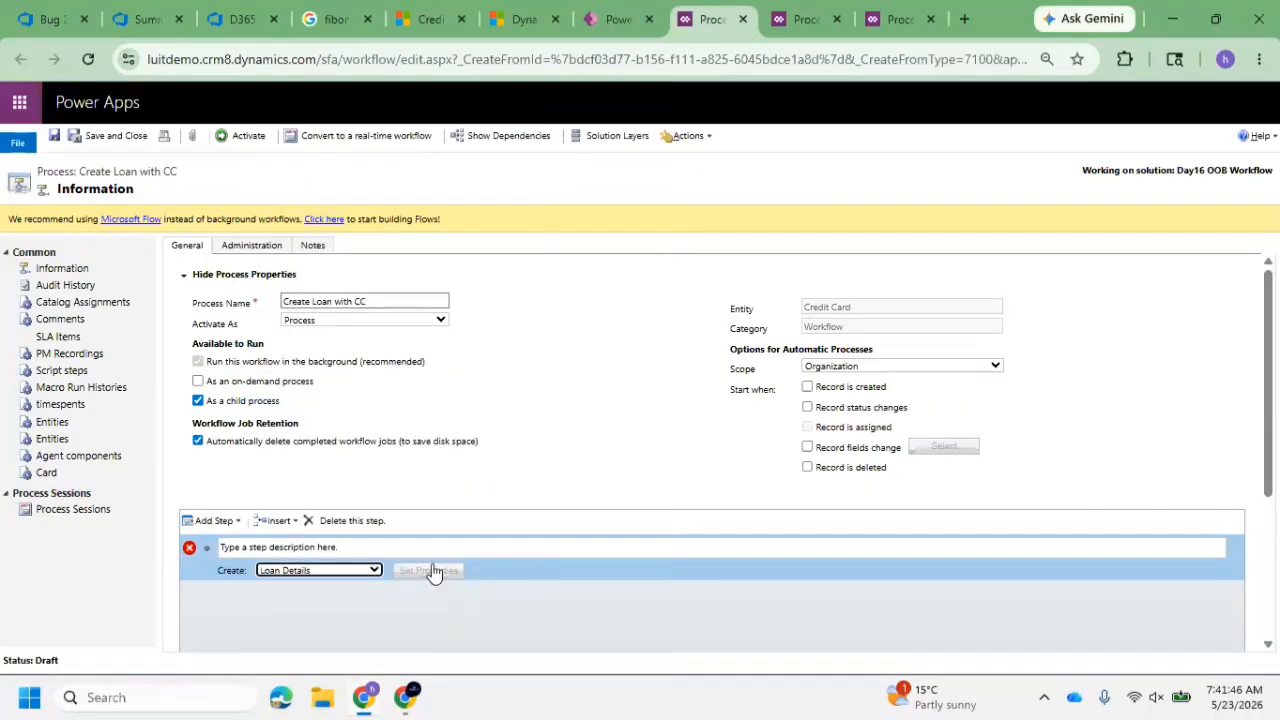
In the create step's properties, set the loan's Name to "Loan for" followed by the Credit Card's Name as a dynamic value
left_click(432, 570)
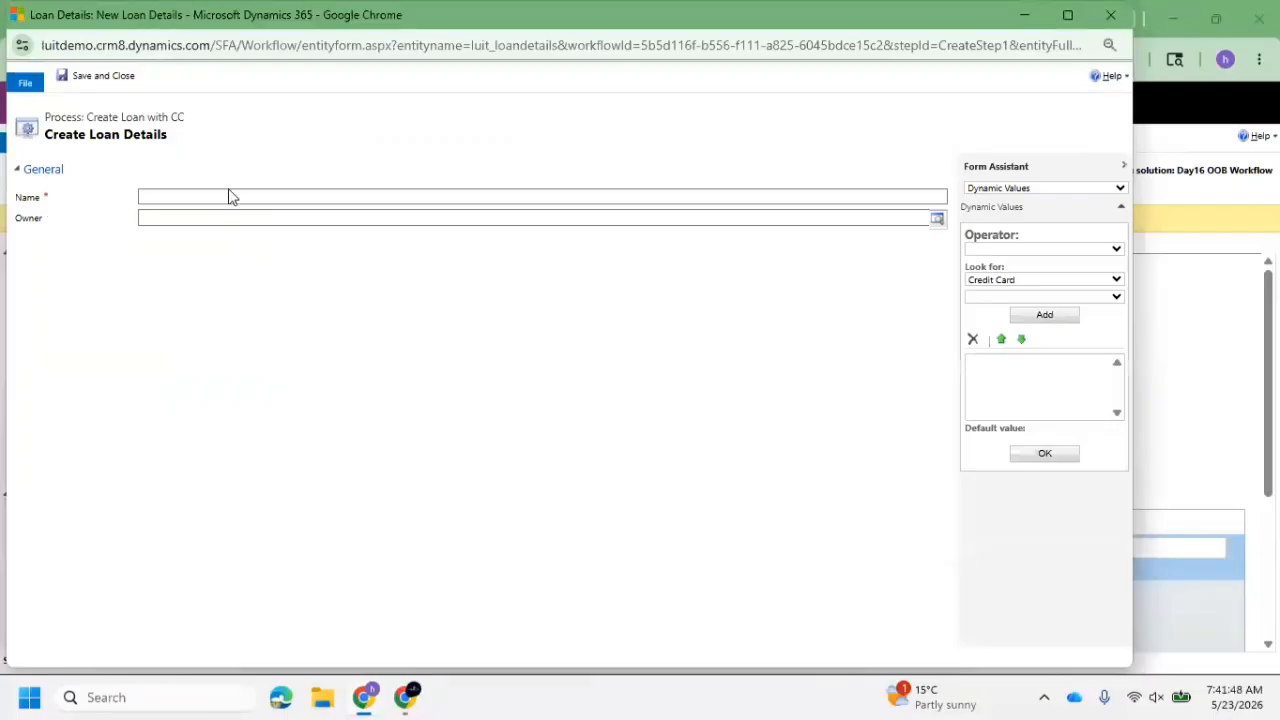
left_click(245, 195)
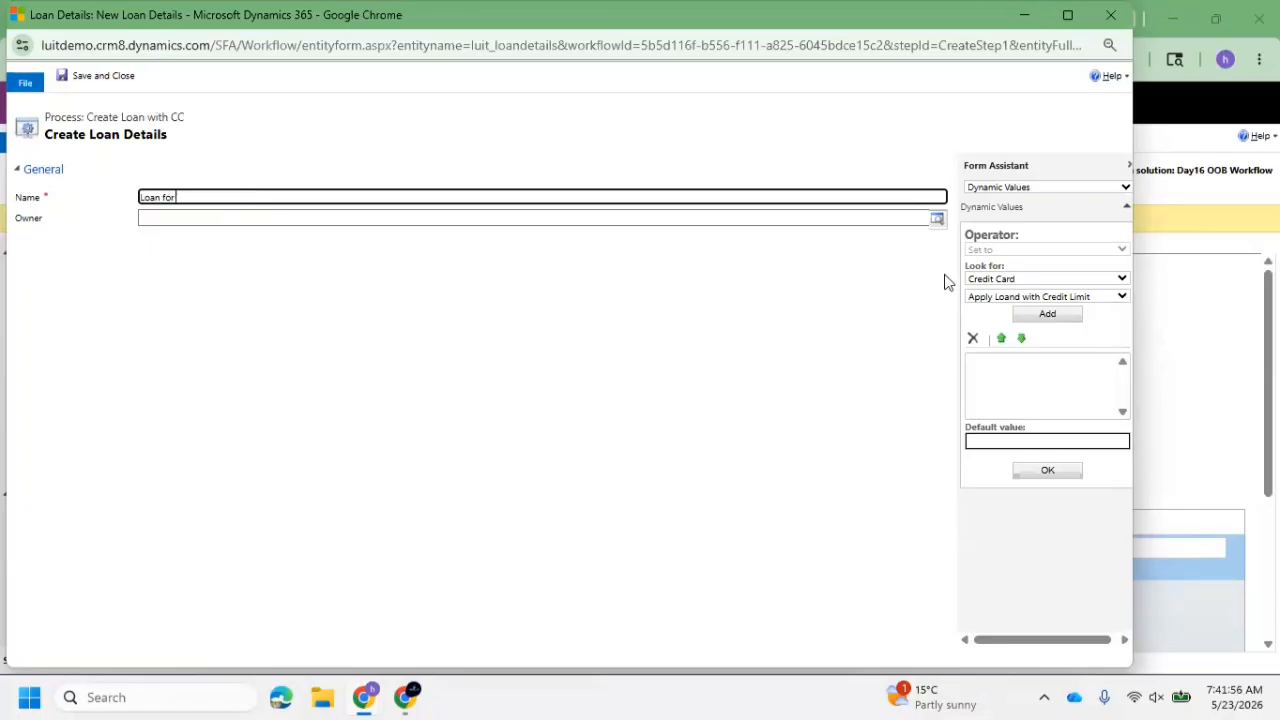
left_click(1046, 298)
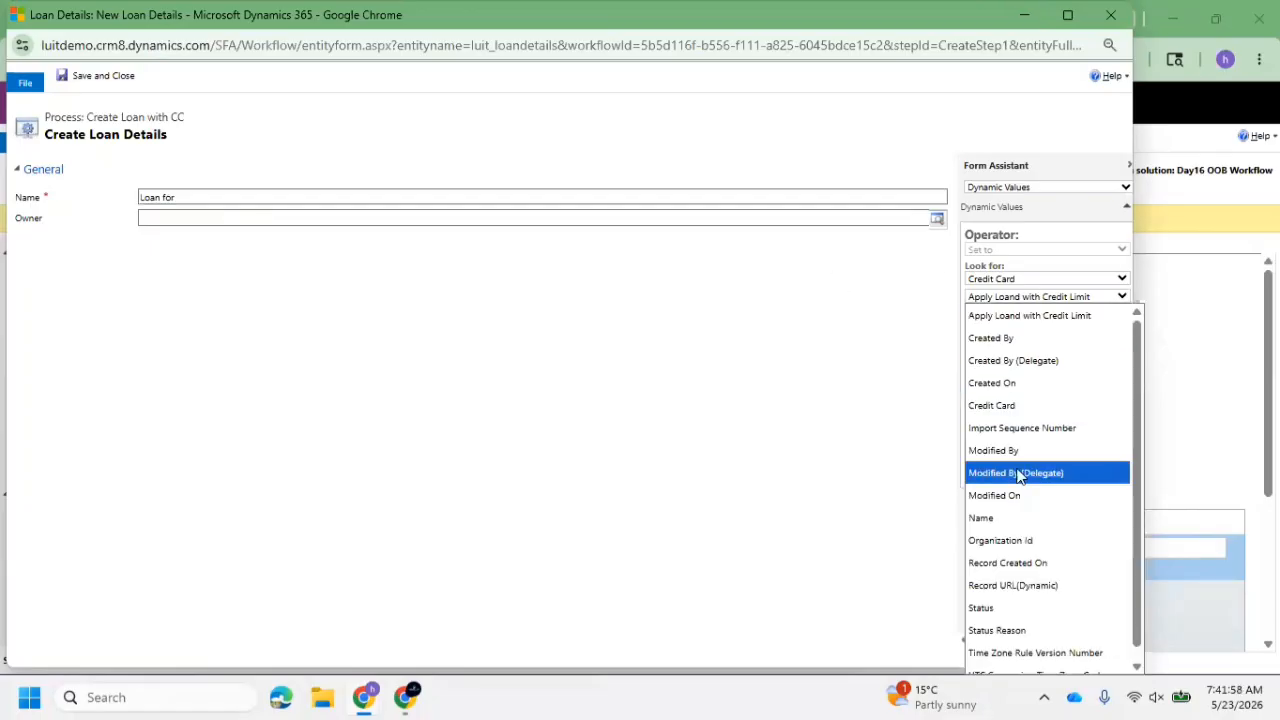
left_click(988, 518)
left_click(1056, 314)
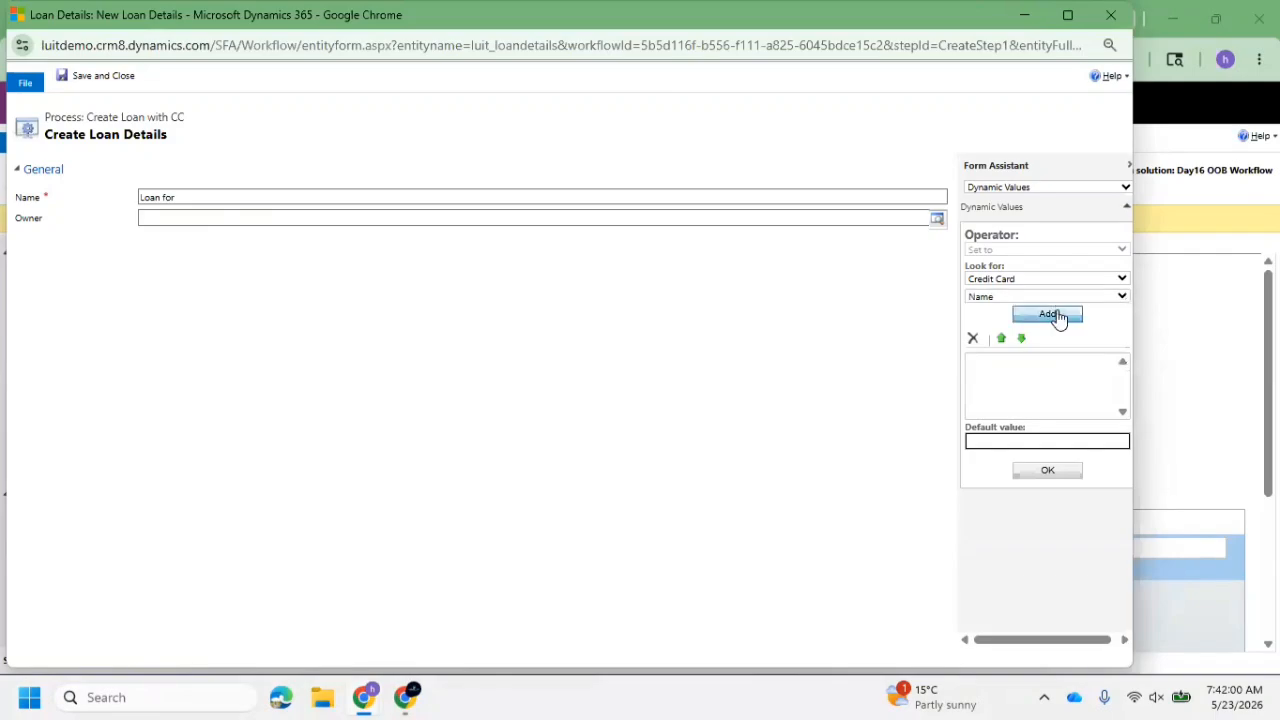
left_click(214, 196)
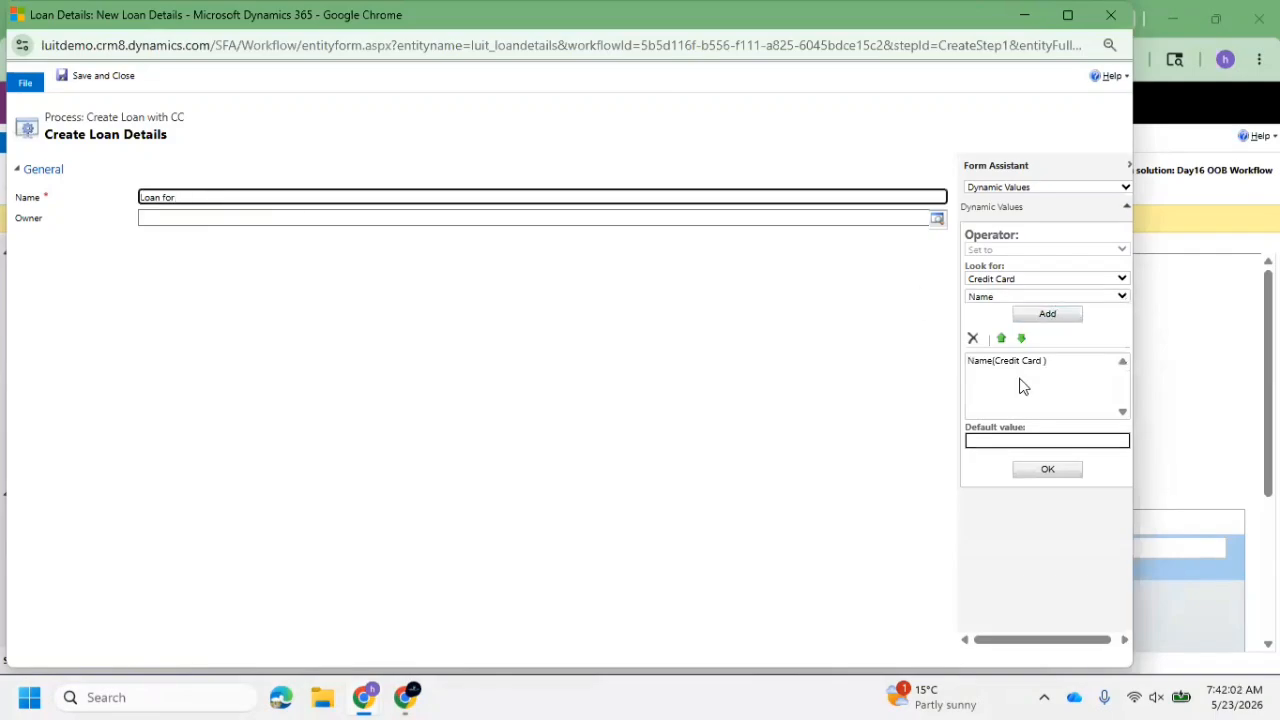
left_click(1047, 314)
left_click(1047, 469)
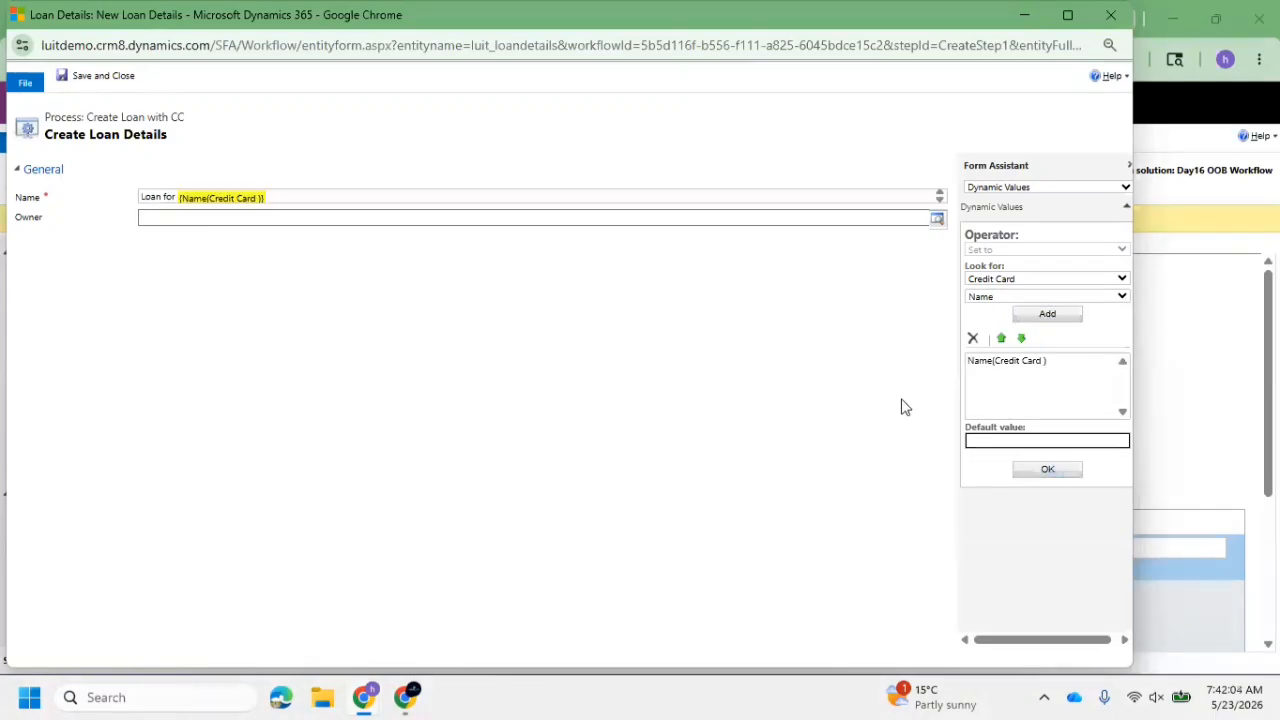
Append "from Credit Card" to the loan's Name, save the step properties, and activate the Create Loan with CC process
left_click(319, 200)
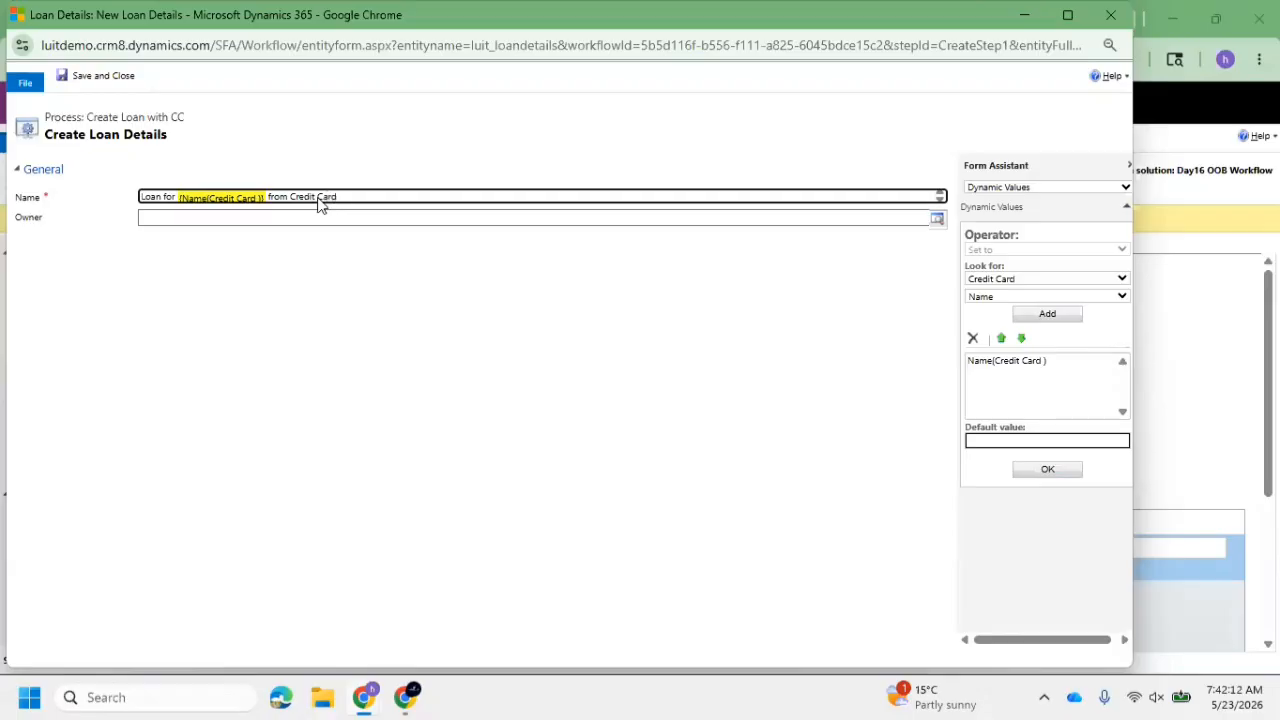
left_click(97, 80)
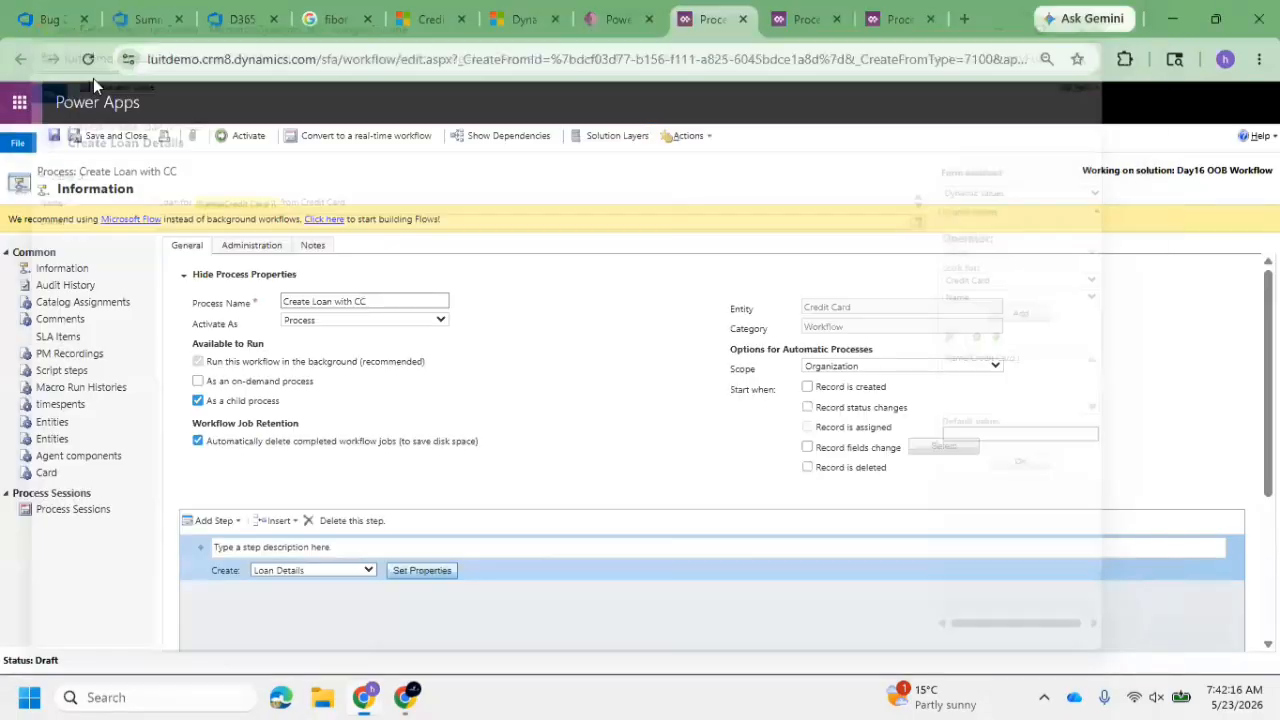
left_click(240, 135)
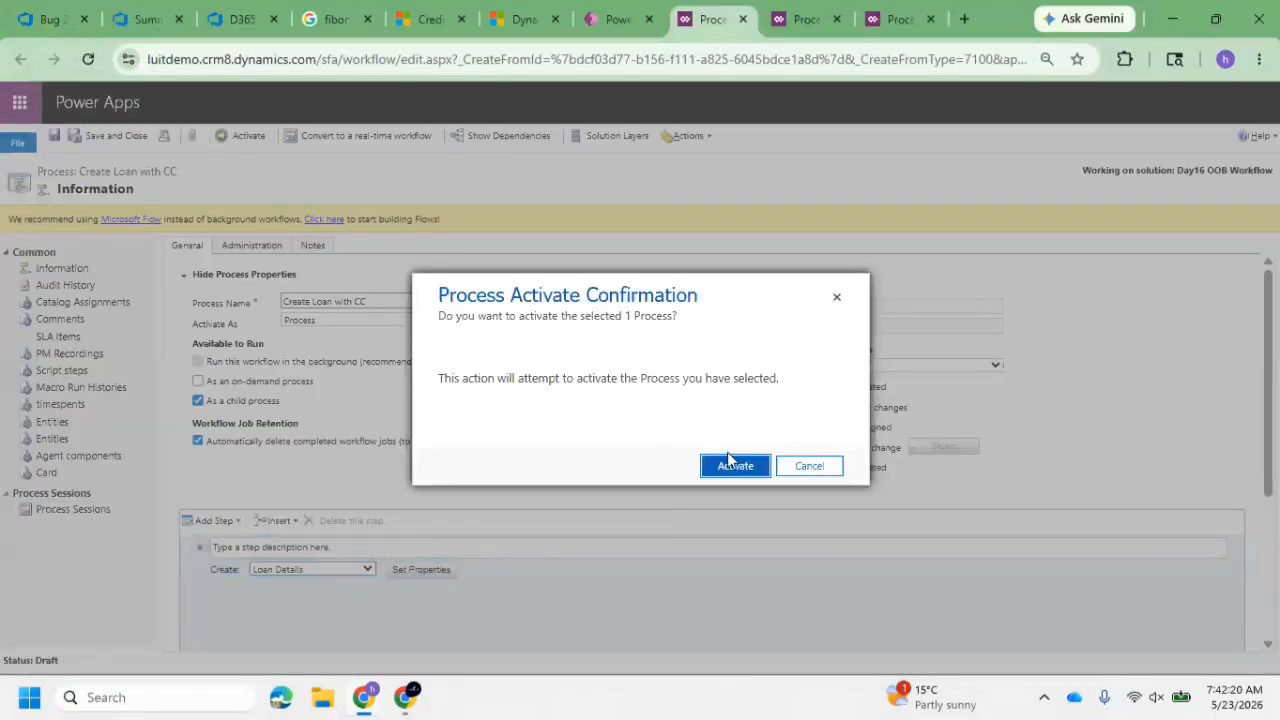
left_click(730, 464)
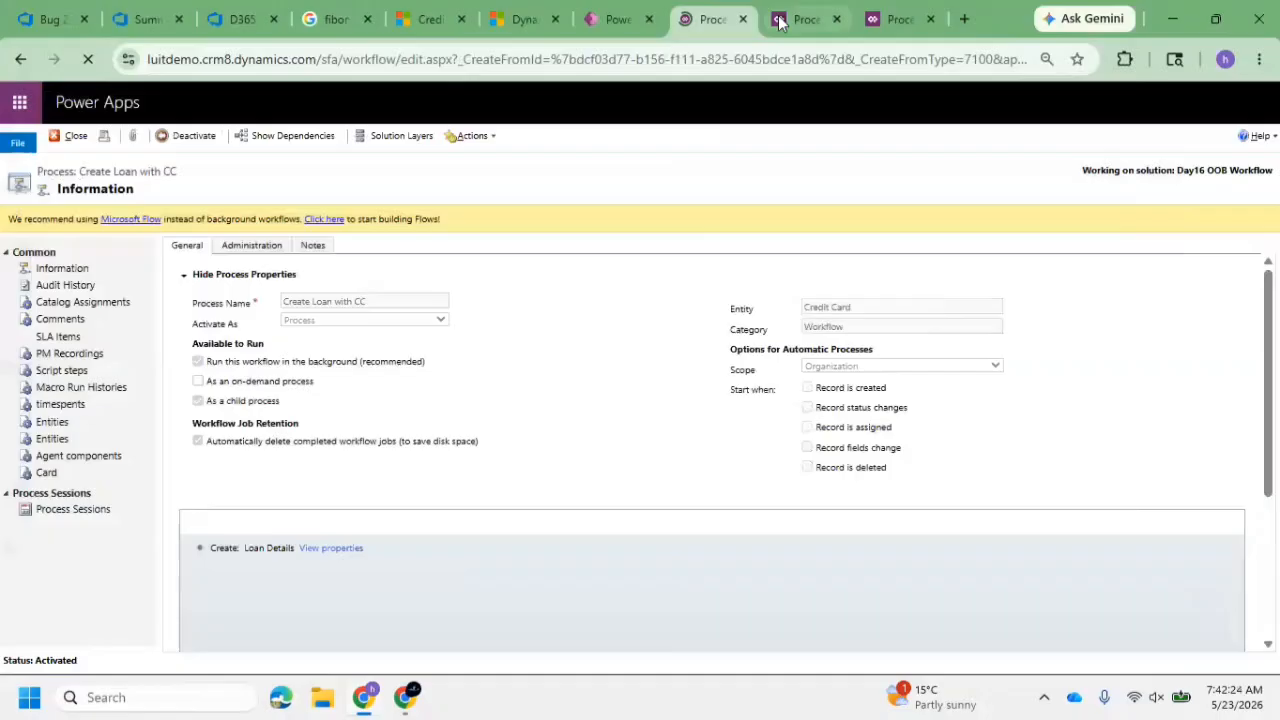
Select Create Loan with CC as the child workflow in the Create Loan from Credit Card process and activate that process
left_click(790, 19)
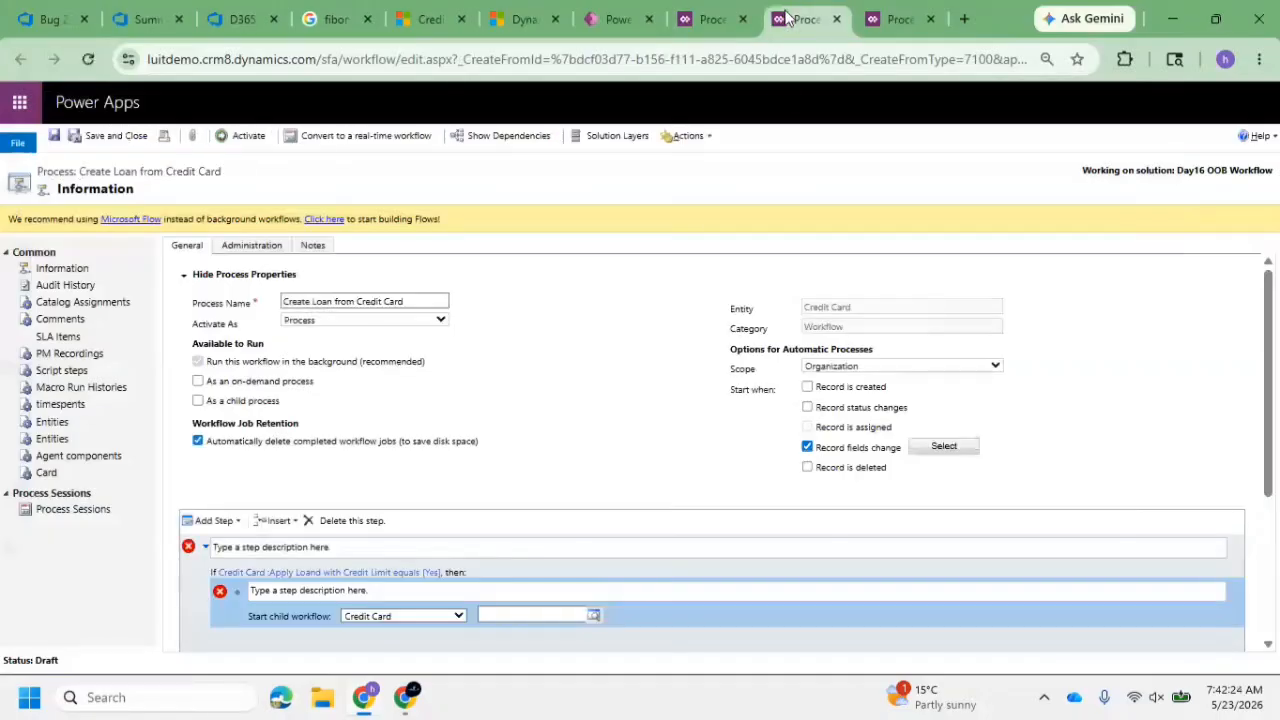
left_click(593, 615)
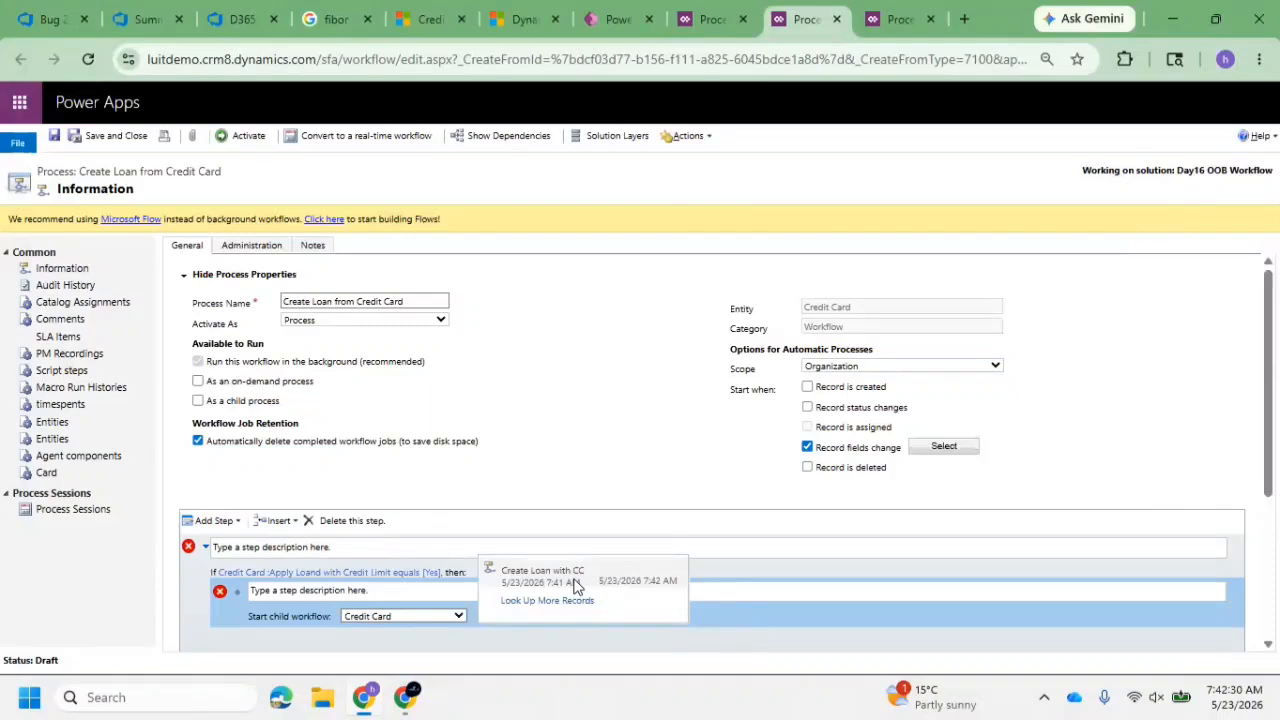
left_click(575, 585)
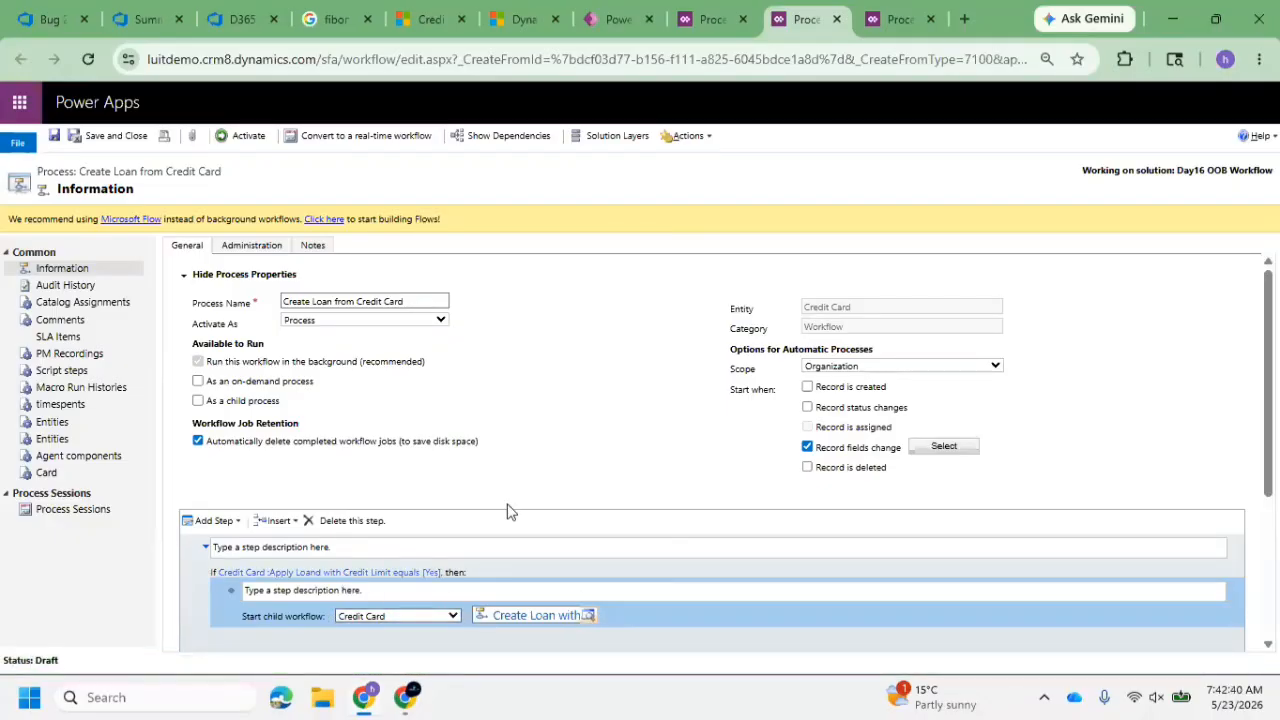
left_click(240, 137)
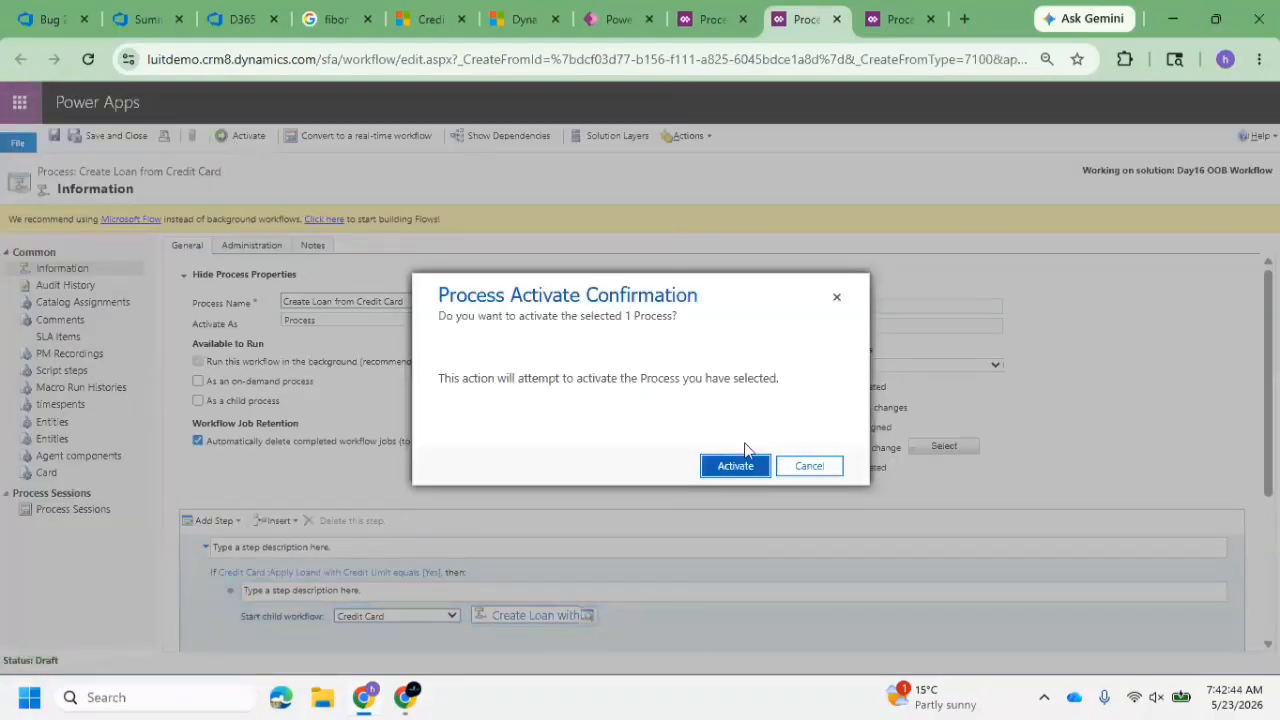
left_click(733, 466)
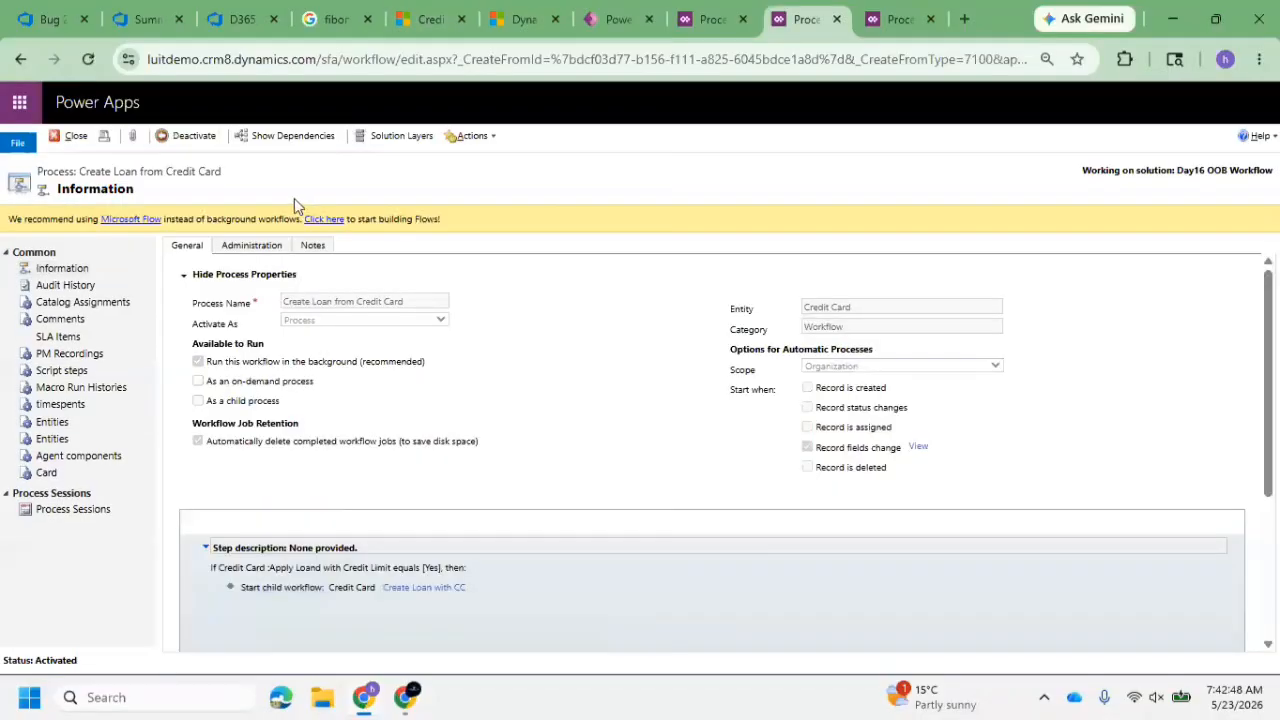
In the SNIQ Bank Application App, save a new Credit Card with the customer's name and Apply Loand with Credit Limit set to No
left_click(615, 20)
left_click(760, 440)
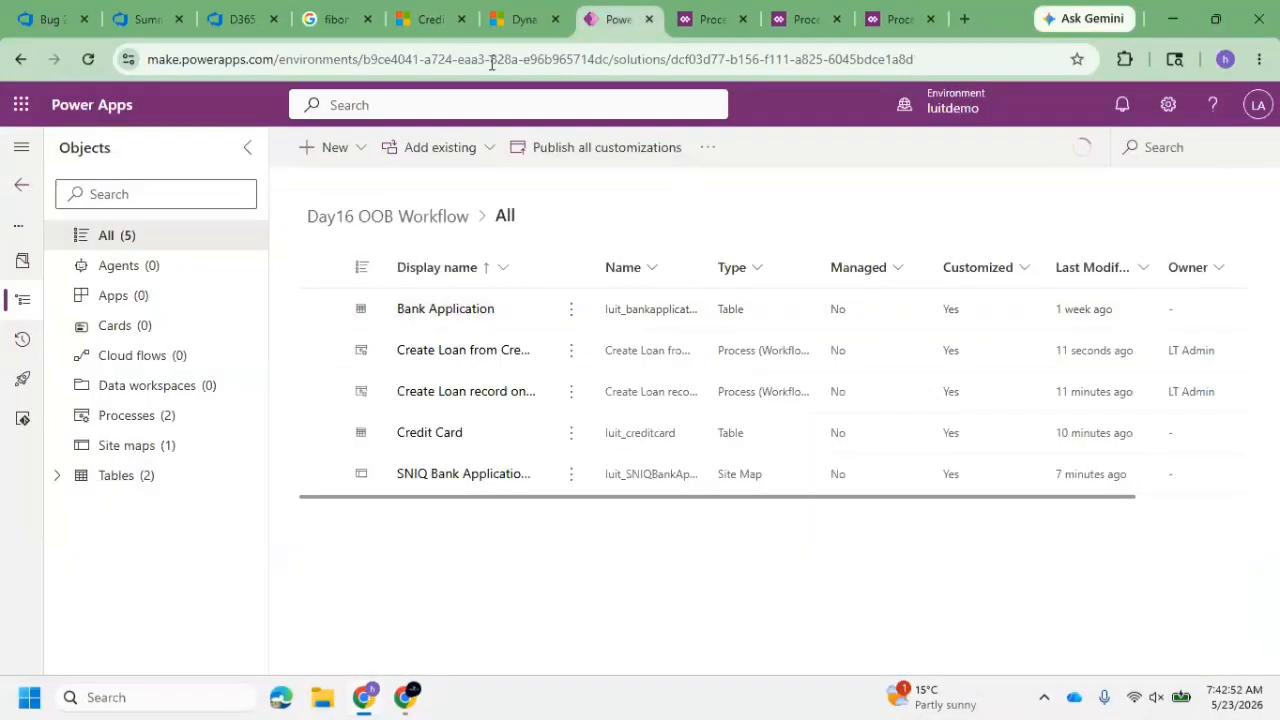
left_click(430, 18)
left_click(430, 379)
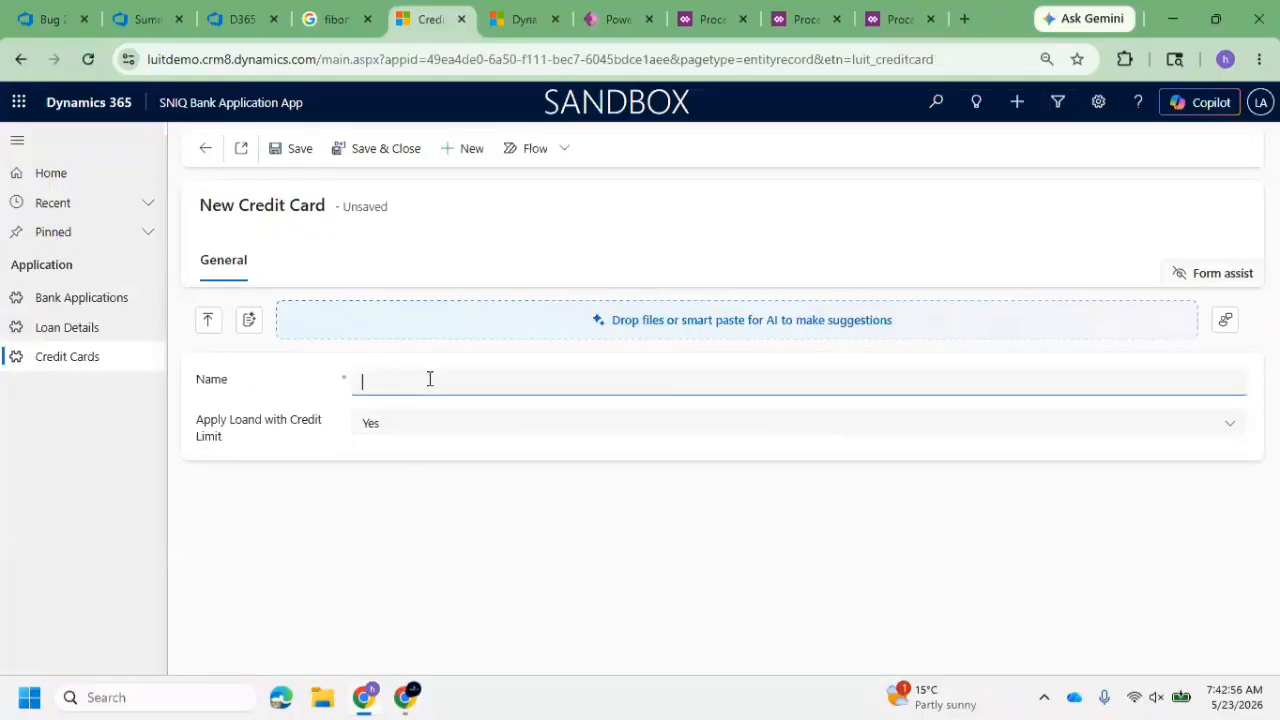
type("Harish")
left_click(418, 427)
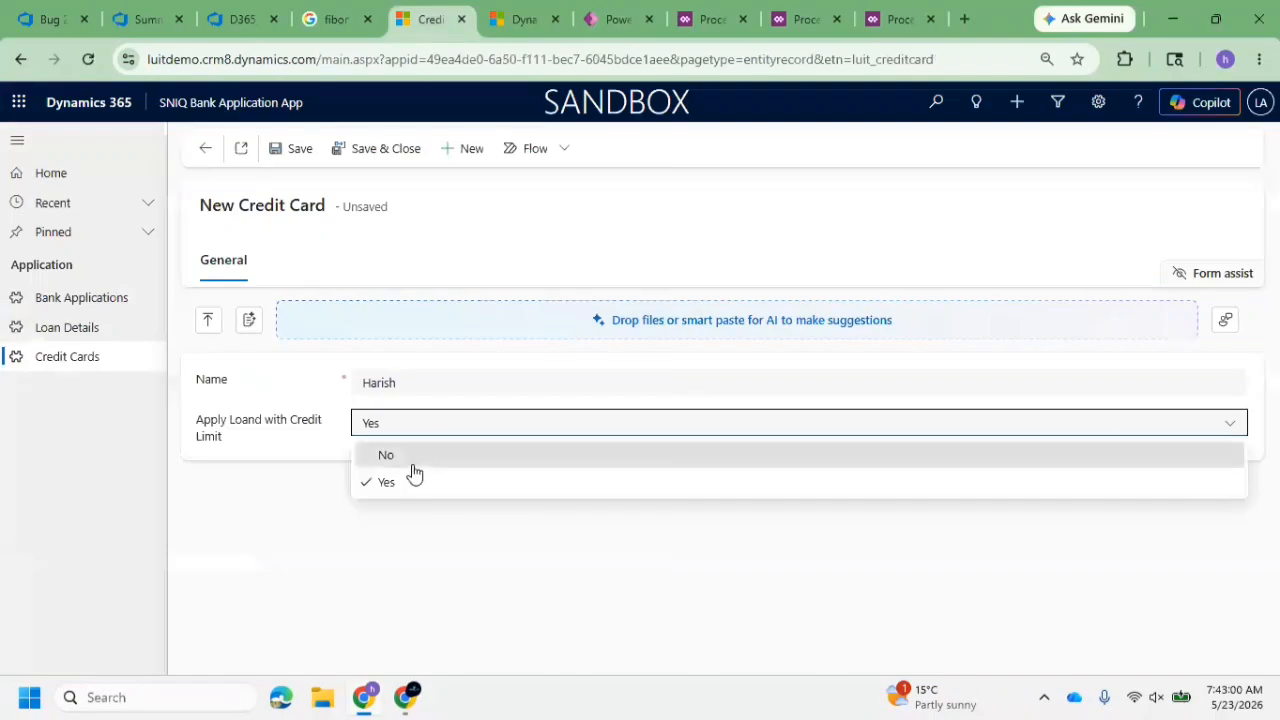
left_click(405, 460)
left_click(296, 148)
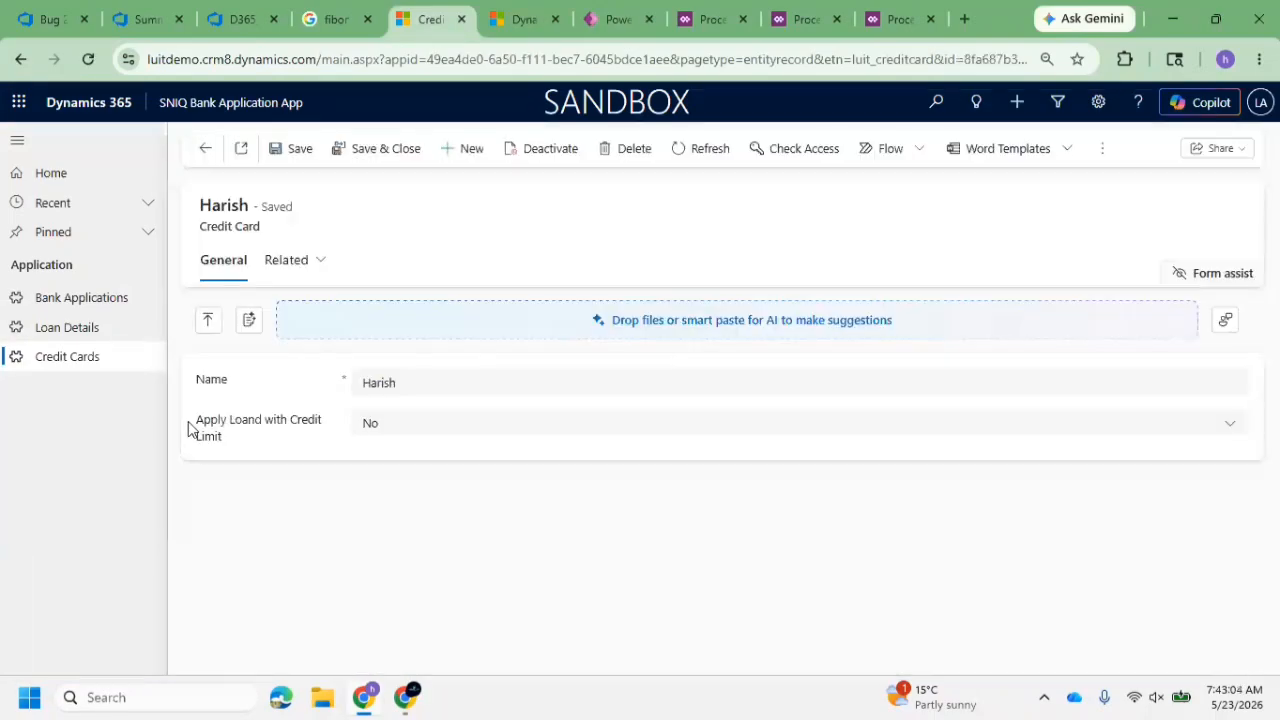
Check the Active Loan Details list, then set Apply Loand with Credit Limit to Yes on the existing Credit Card record and save it
left_click(95, 328)
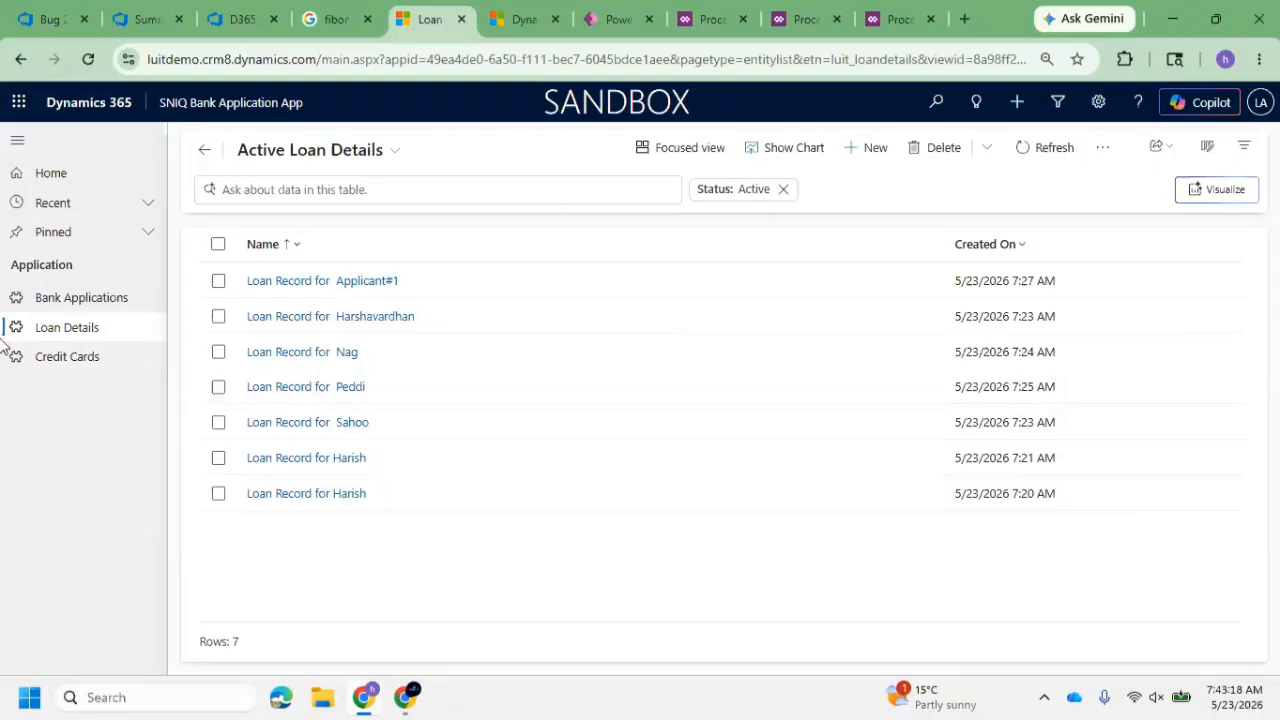
left_click(86, 360)
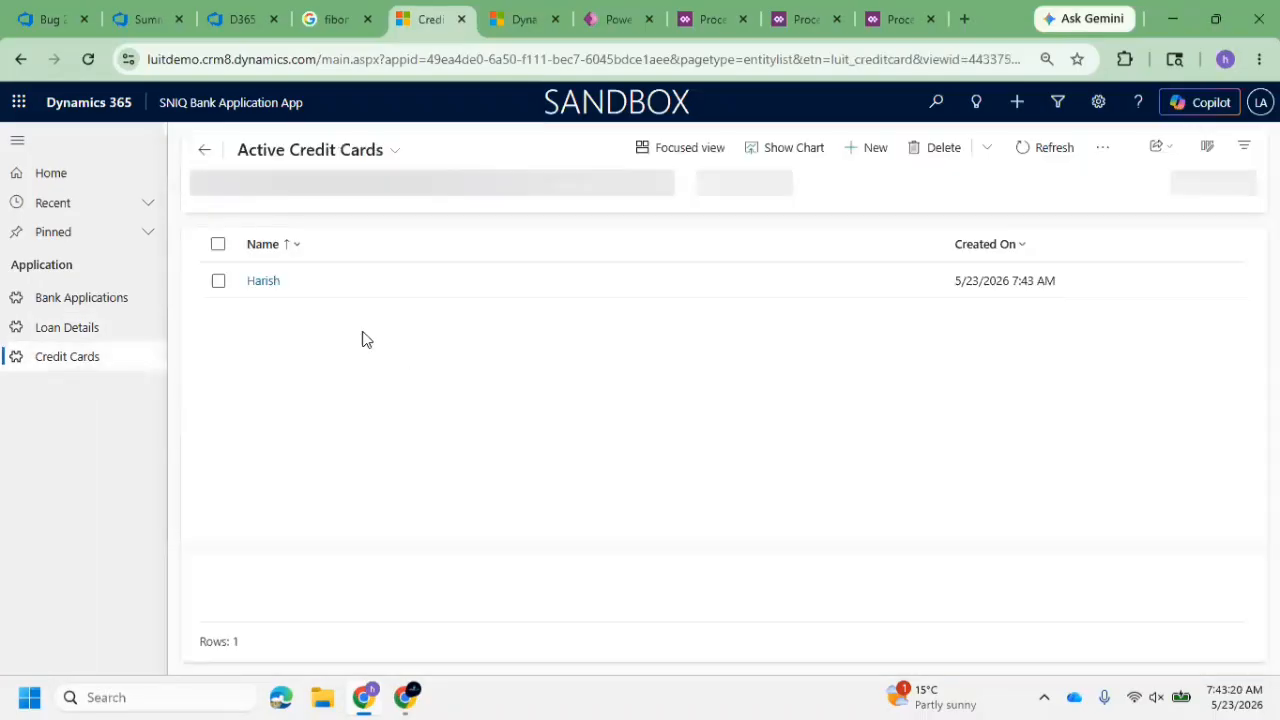
left_click(265, 285)
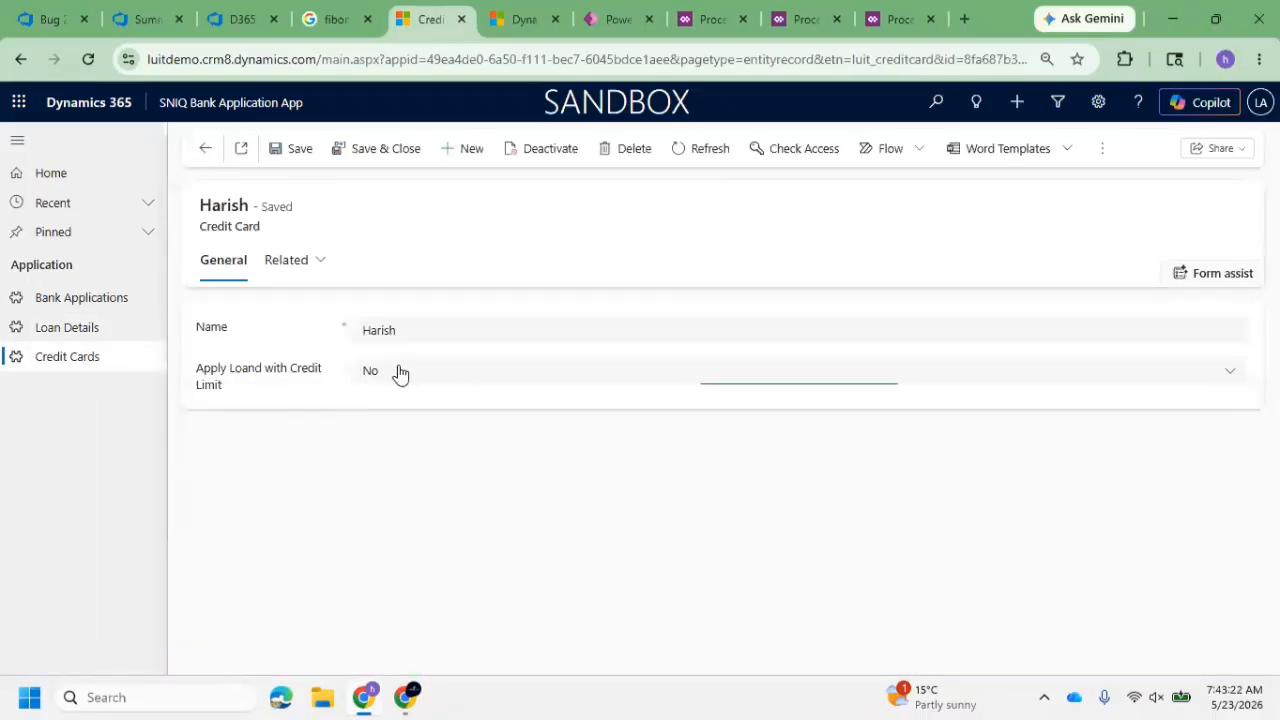
left_click(400, 372)
left_click(410, 430)
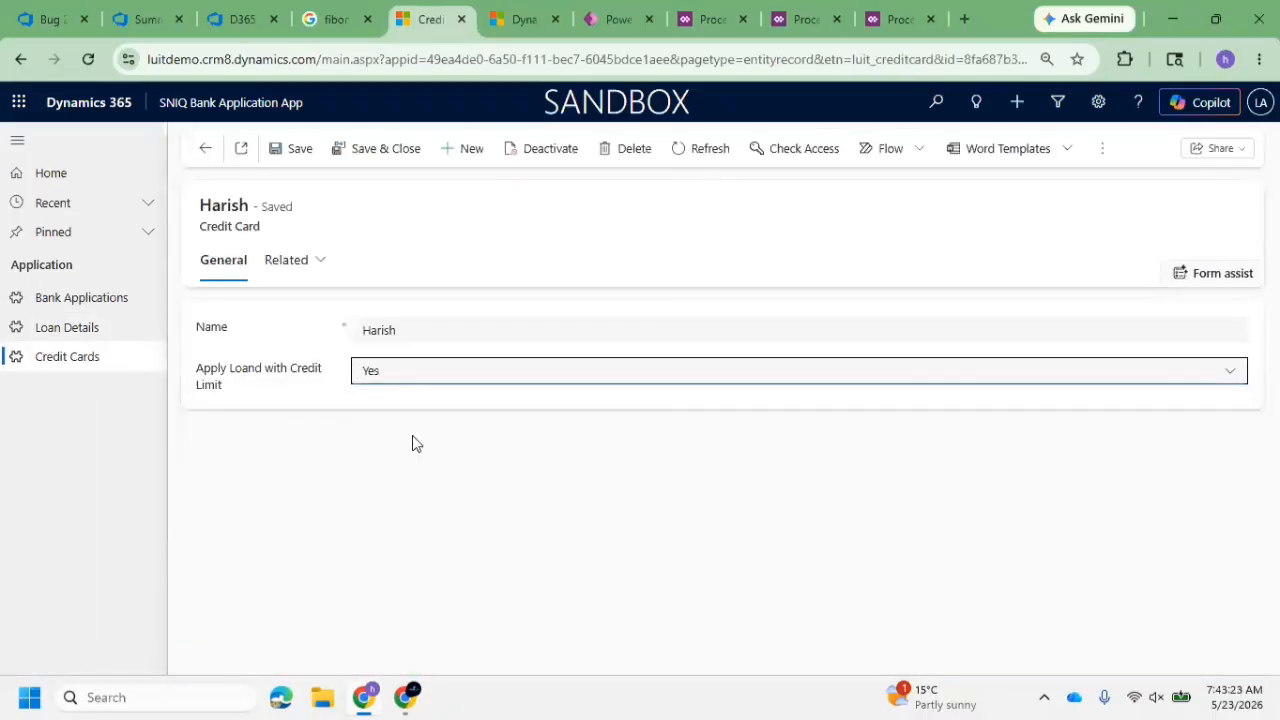
left_click(290, 150)
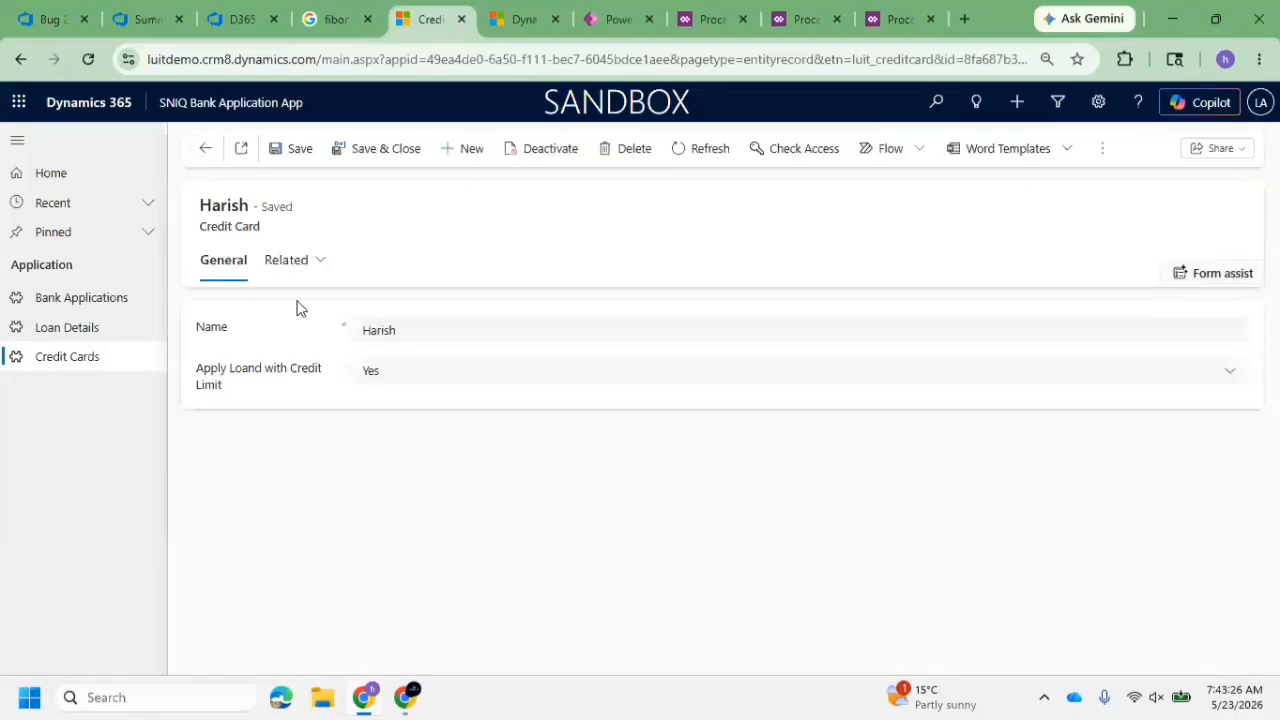
Open the Active Loan Details list and refresh it to check for the loan generated from the Credit Card
left_click(117, 328)
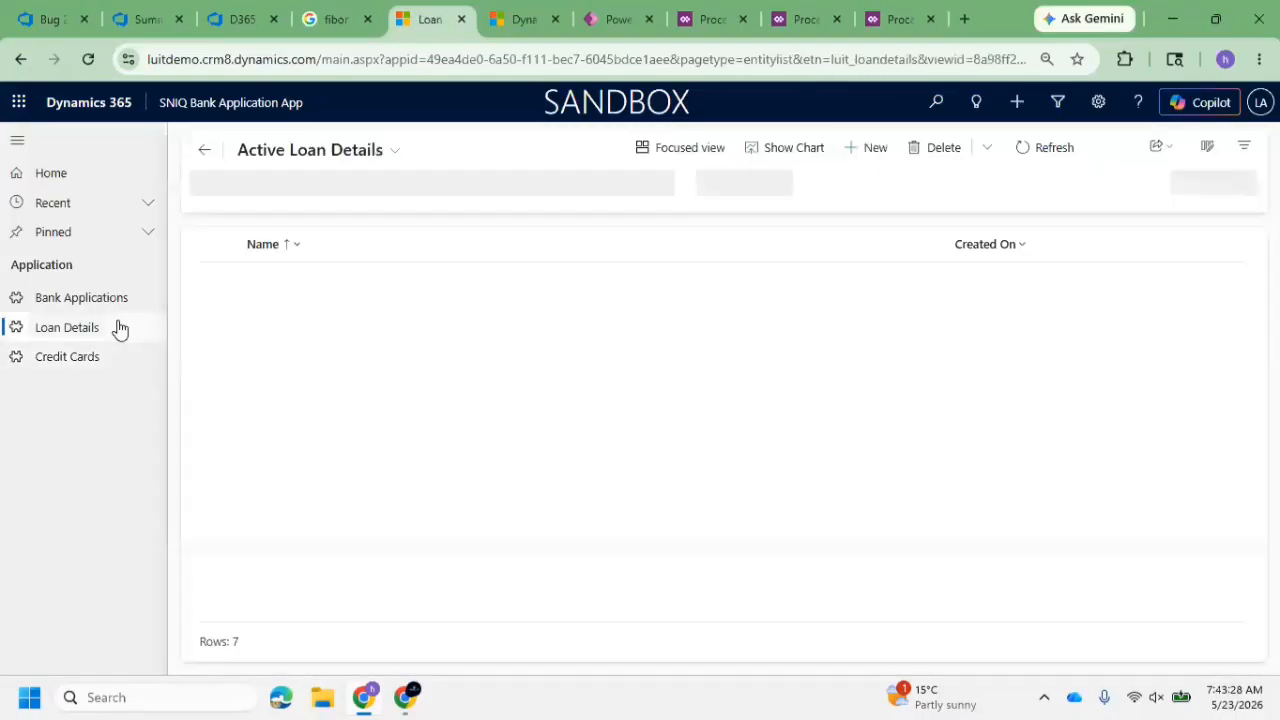
left_click(1051, 150)
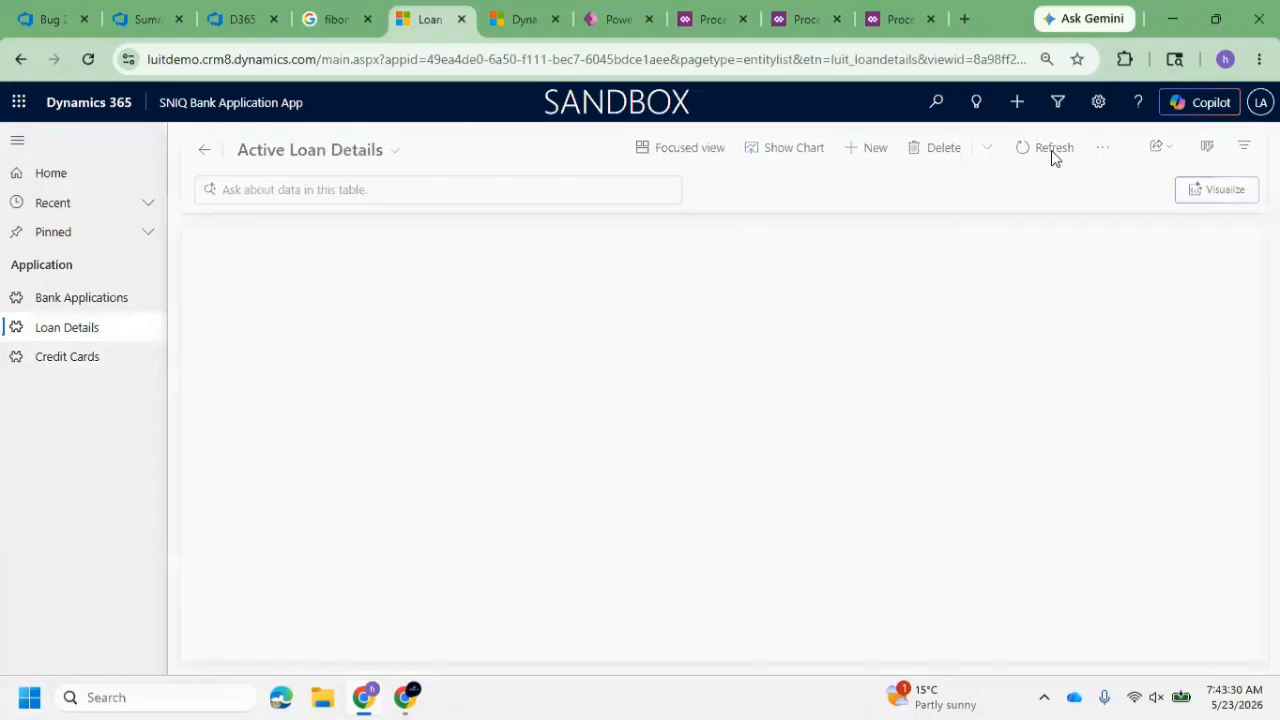
left_click(1051, 150)
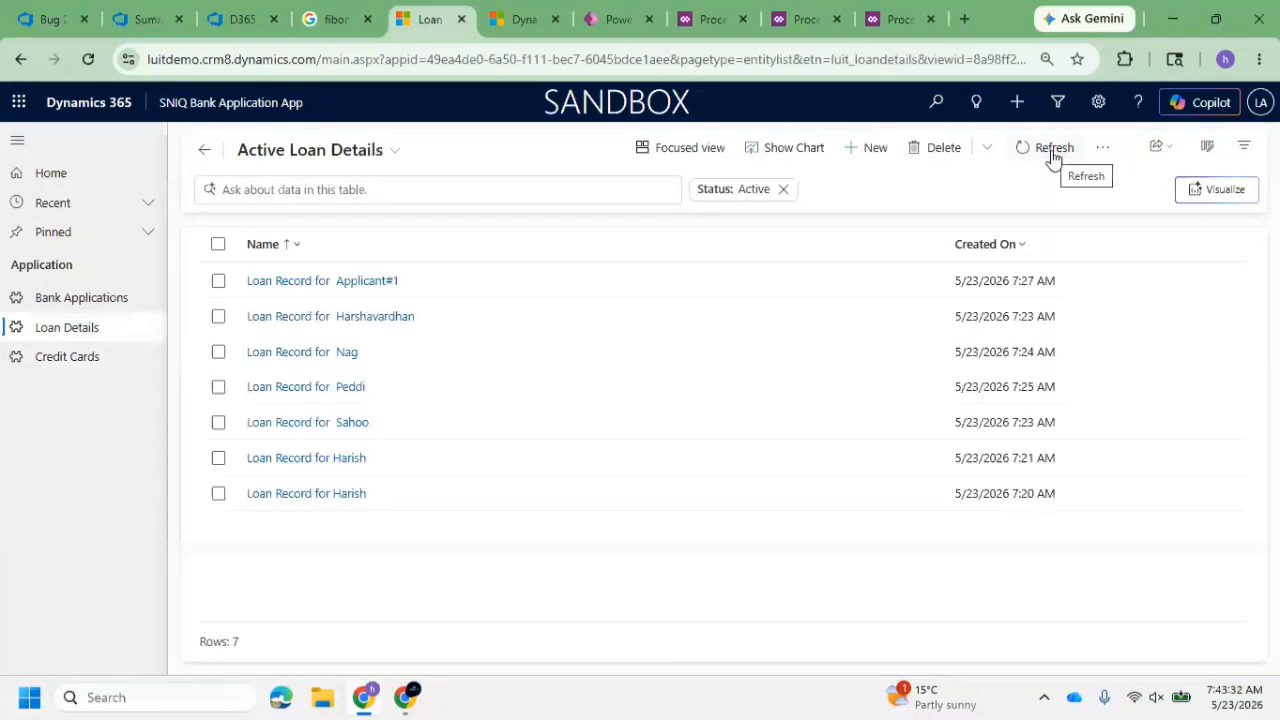
left_click(1052, 155)
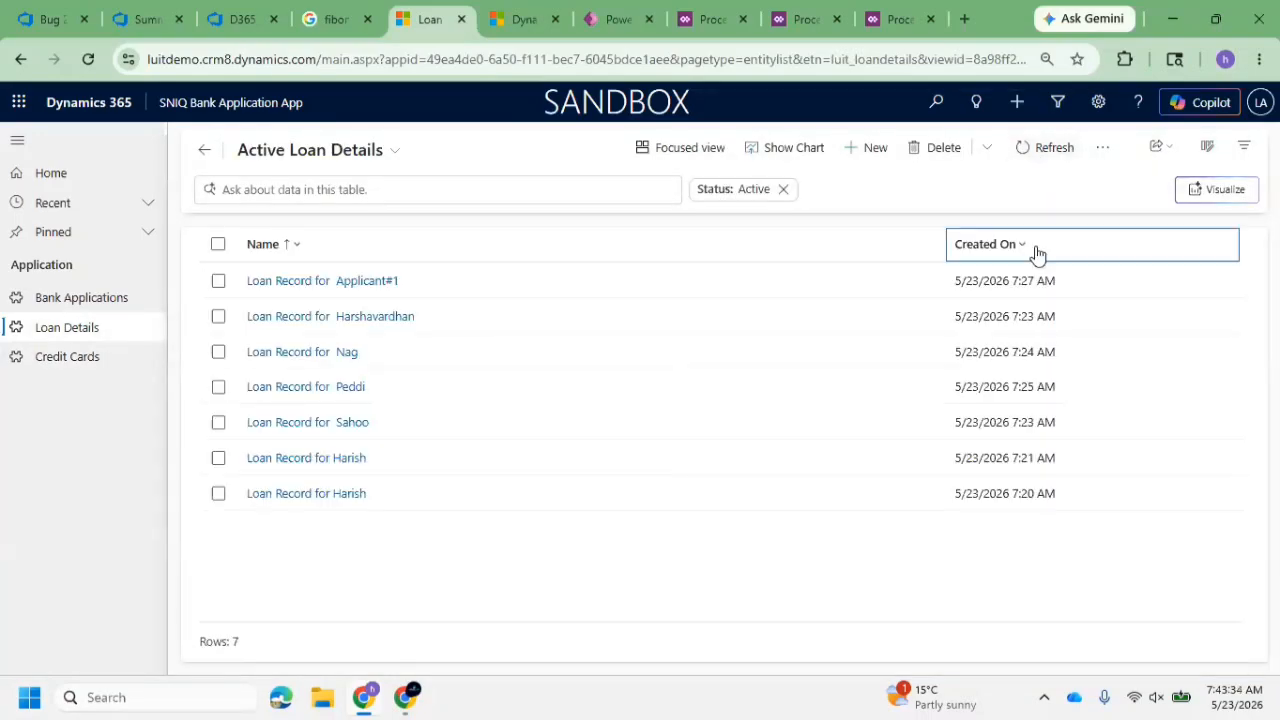
left_click(1030, 250)
left_click(1034, 145)
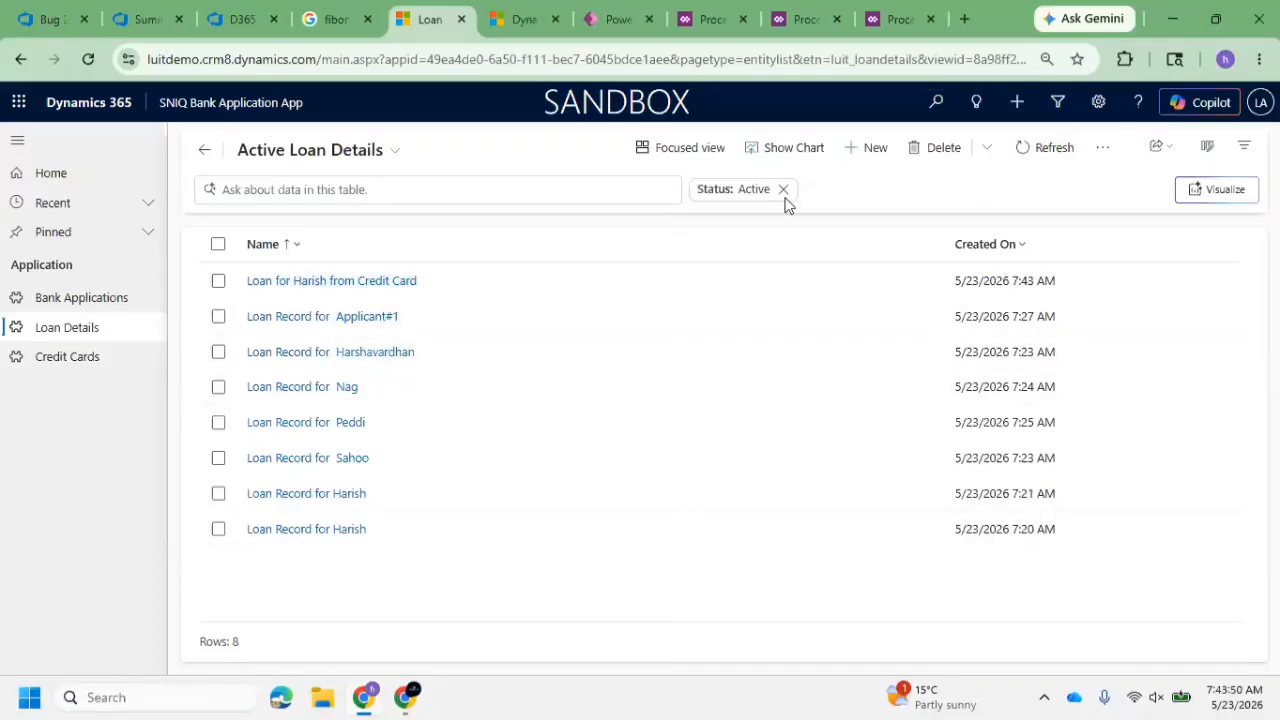
View the process sessions of the Create Loan record on Application Submission process
left_click(887, 27)
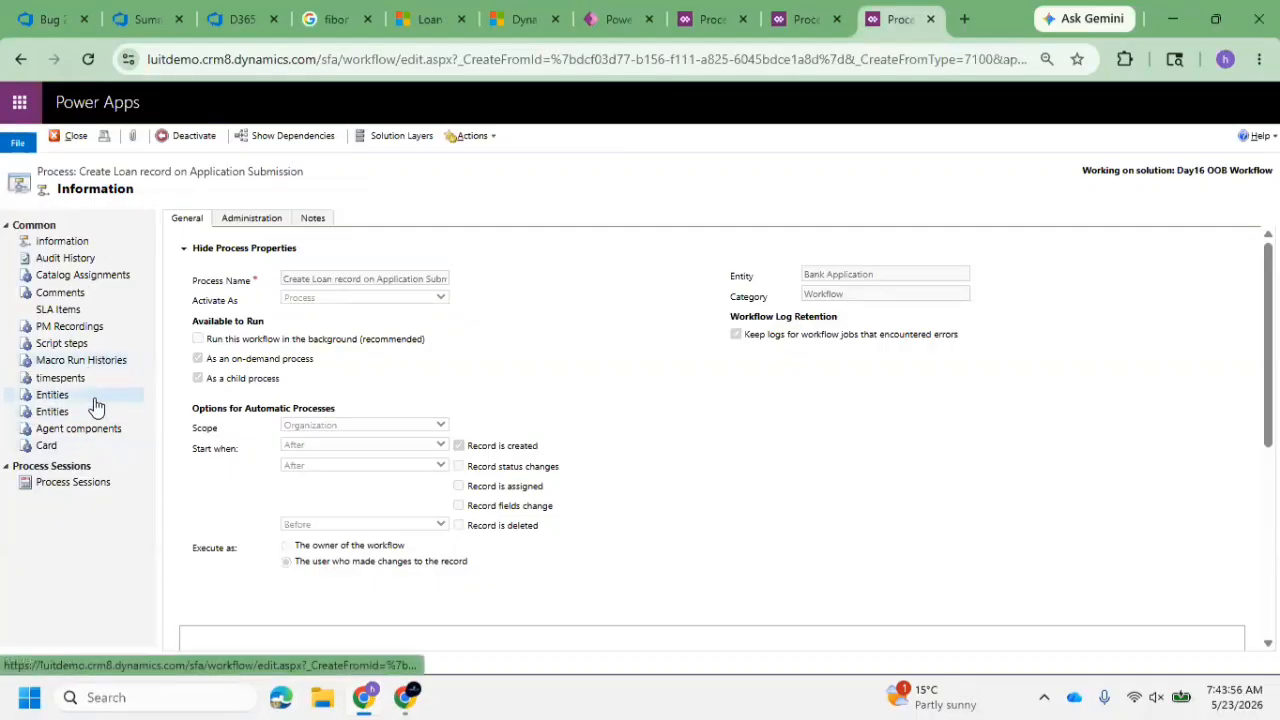
left_click(92, 482)
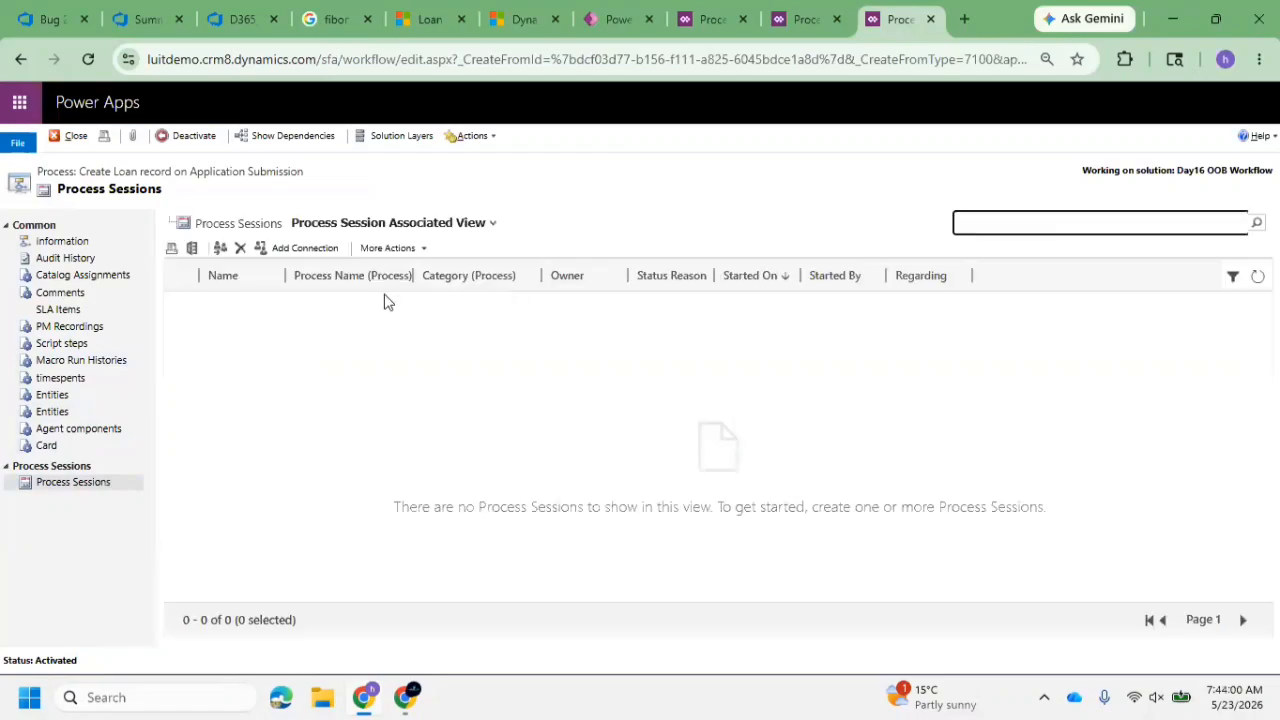
Deactivate the Create Loan from Credit Card process, check its process sessions, and turn off automatic deletion of completed workflow jobs
left_click(800, 22)
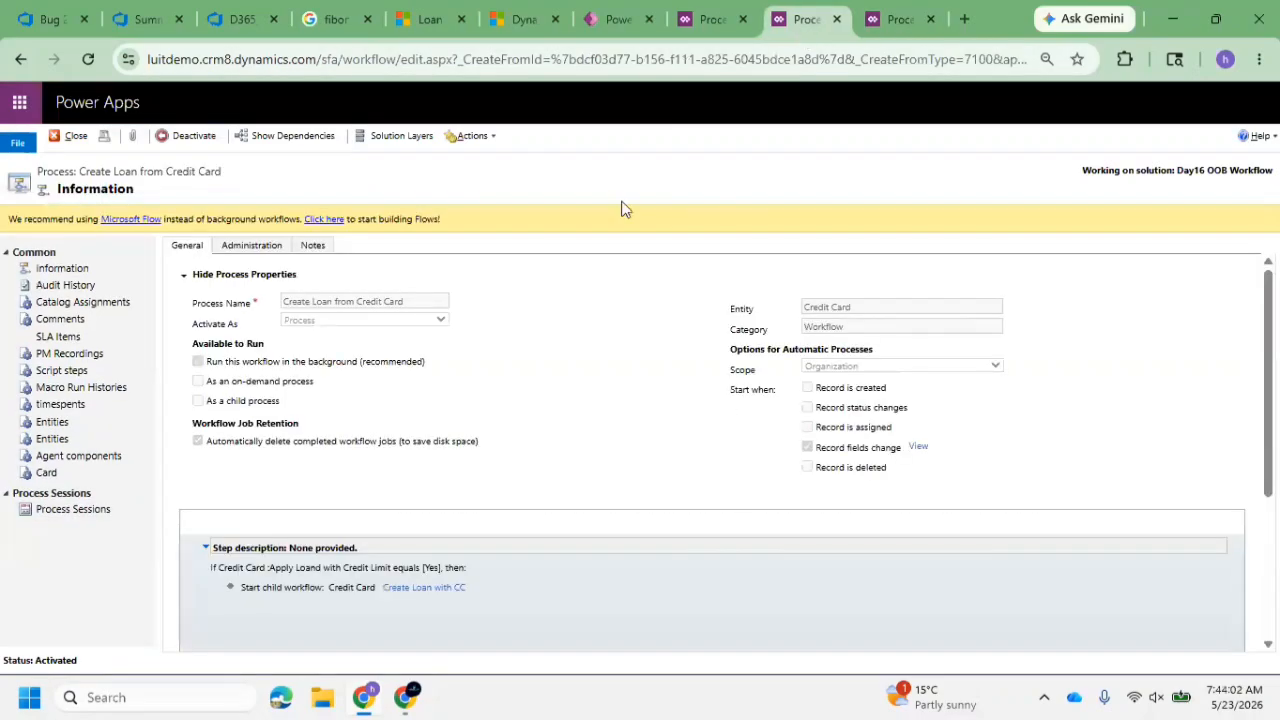
left_click(186, 137)
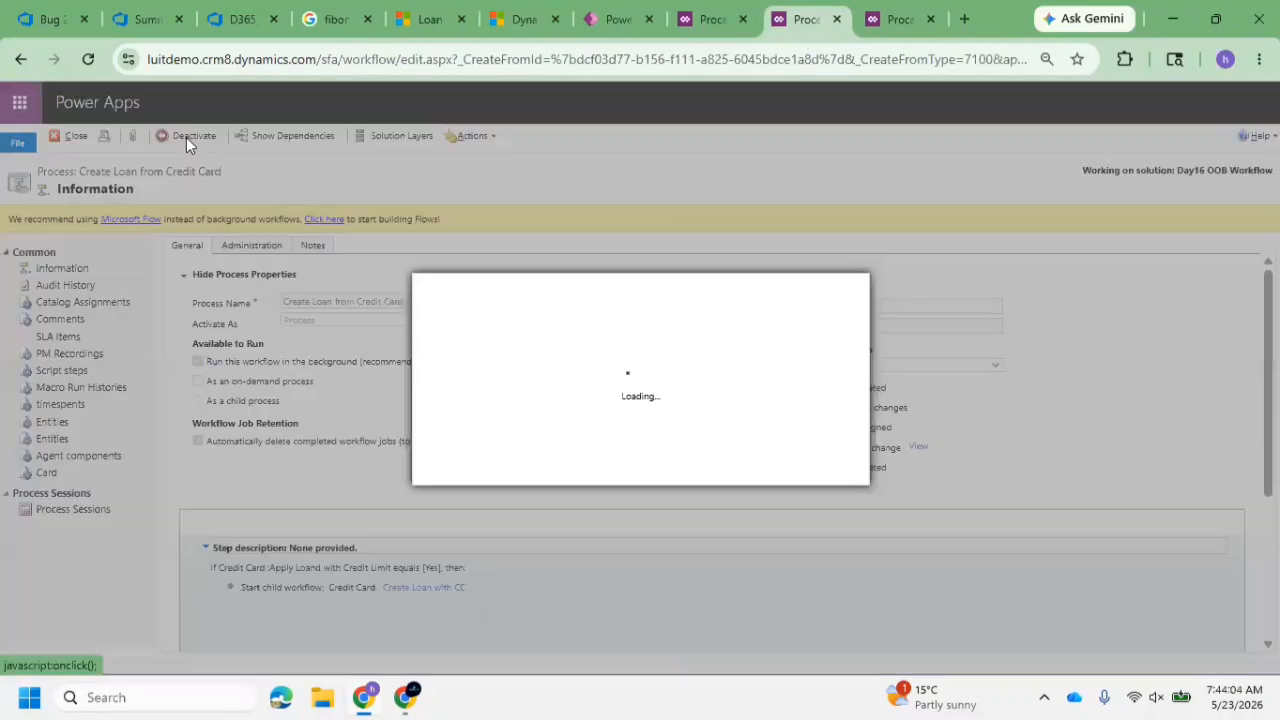
left_click(726, 474)
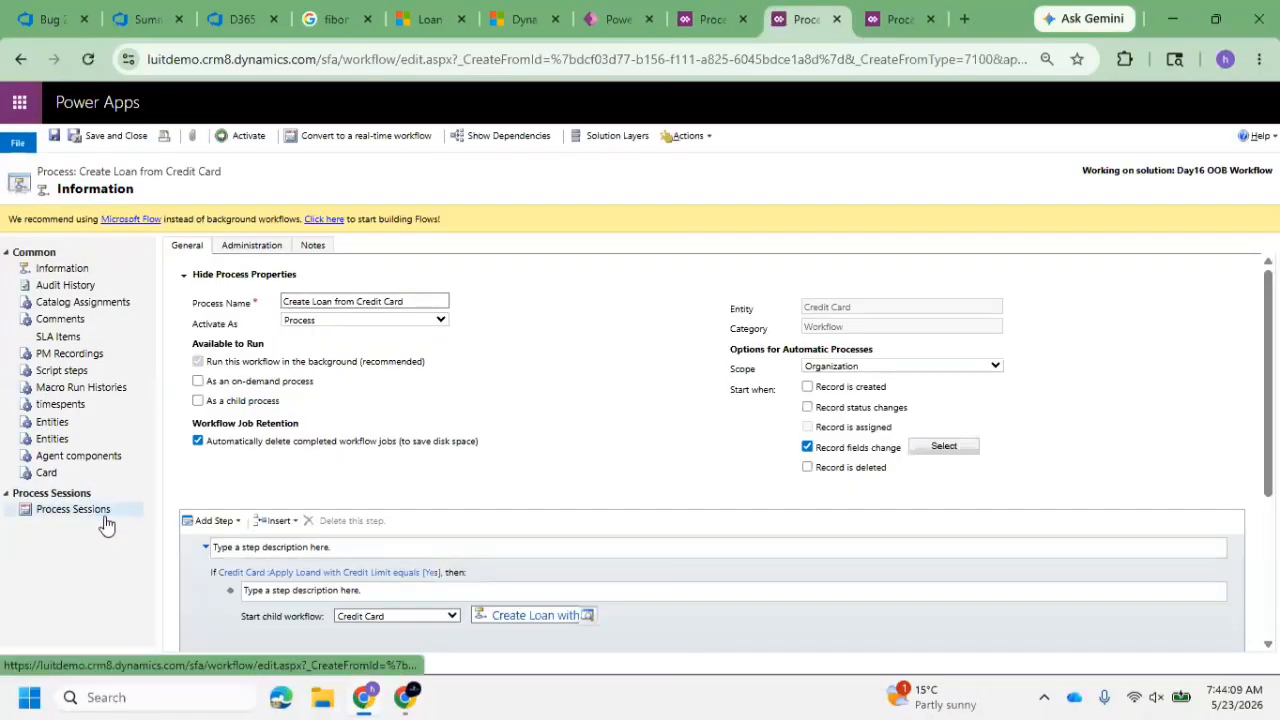
left_click(100, 510)
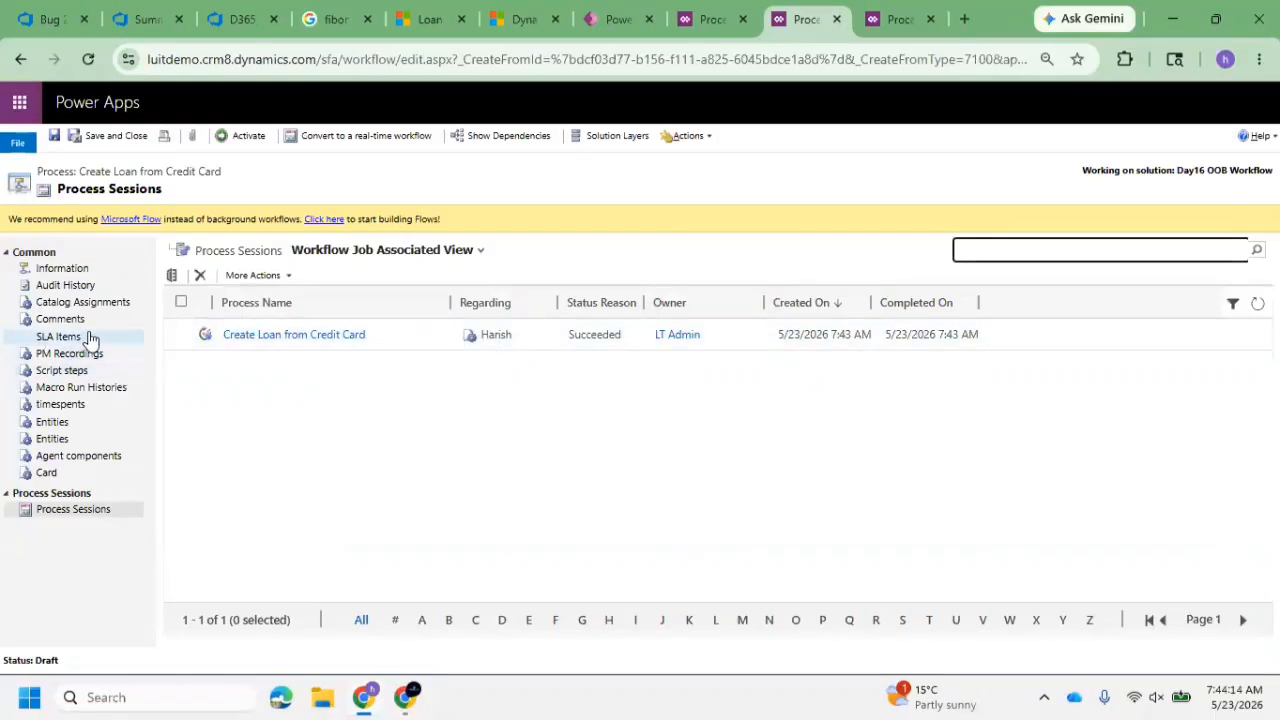
left_click(78, 270)
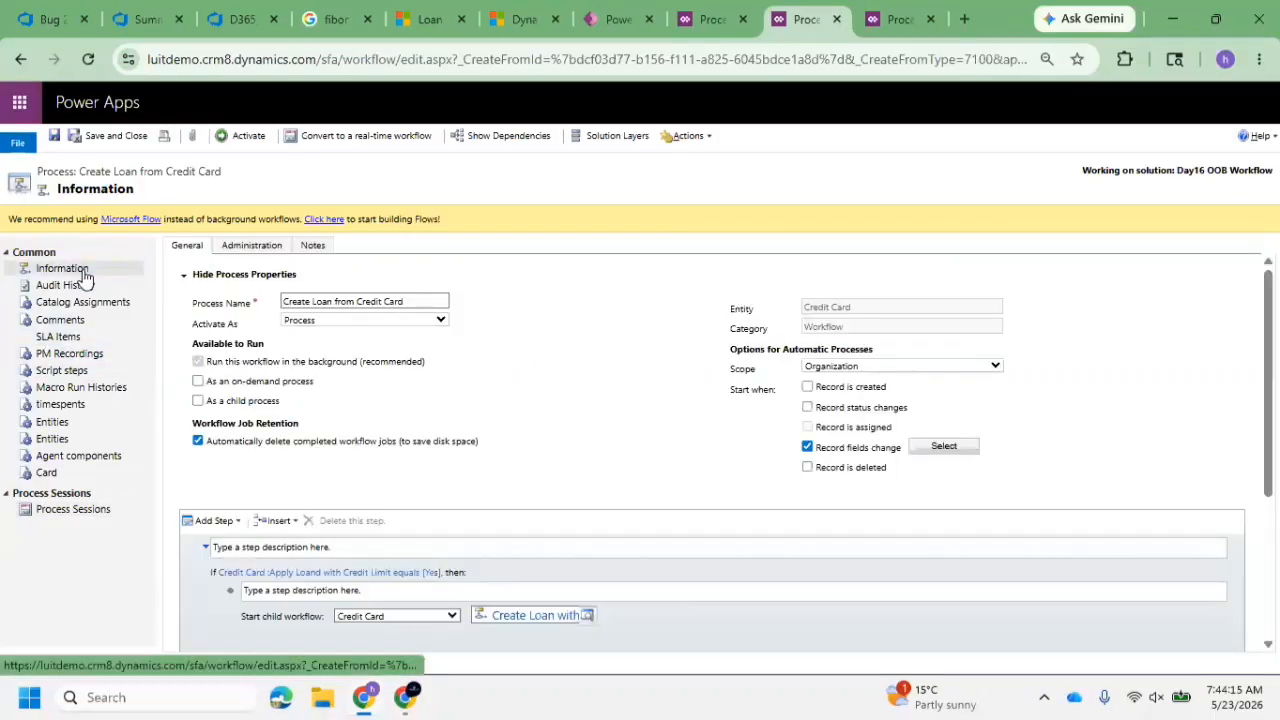
left_click_drag(240, 449, 478, 452)
left_click(330, 446)
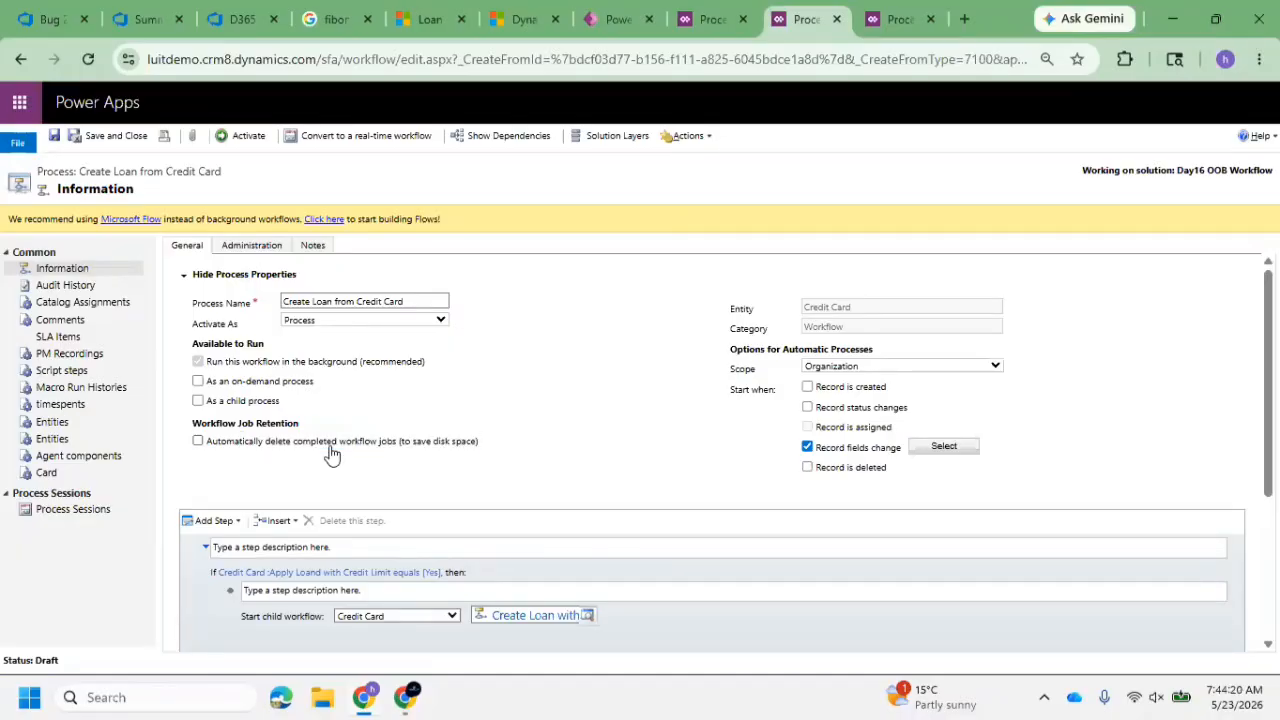
left_click(222, 450)
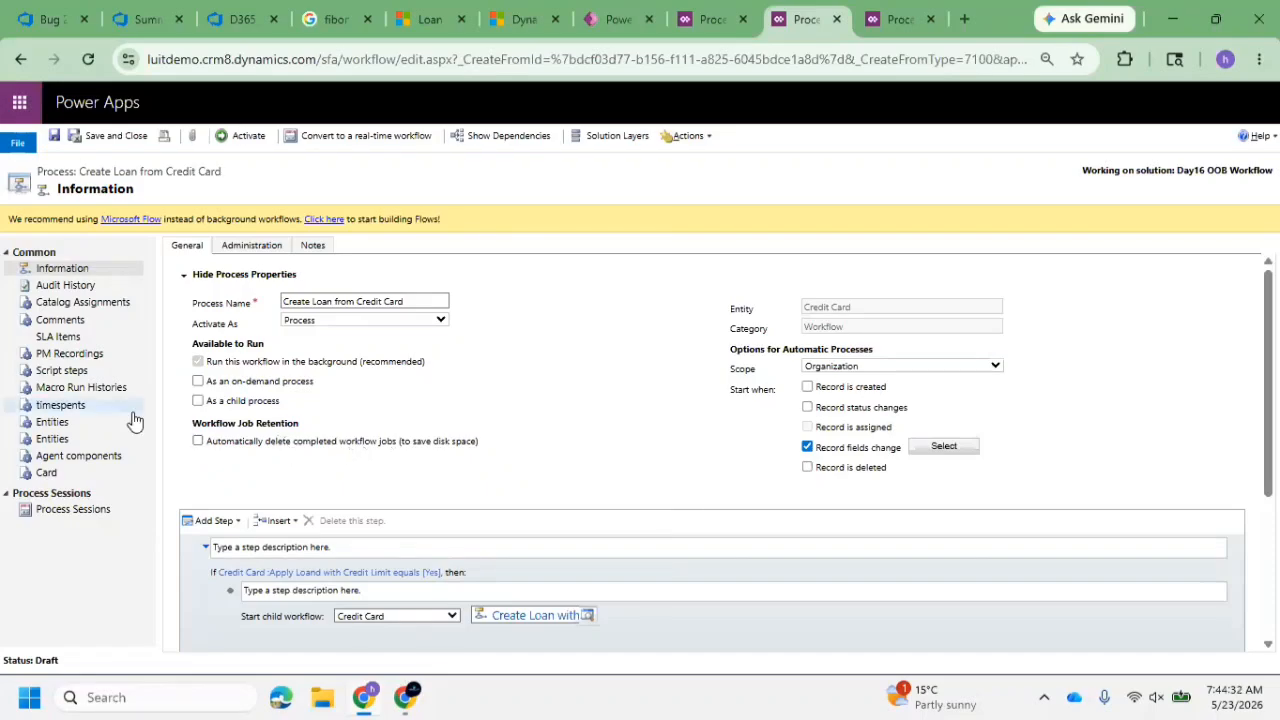
Inspect the Create Loan from Credit Card system job in the process sessions and close its window
left_click(75, 512)
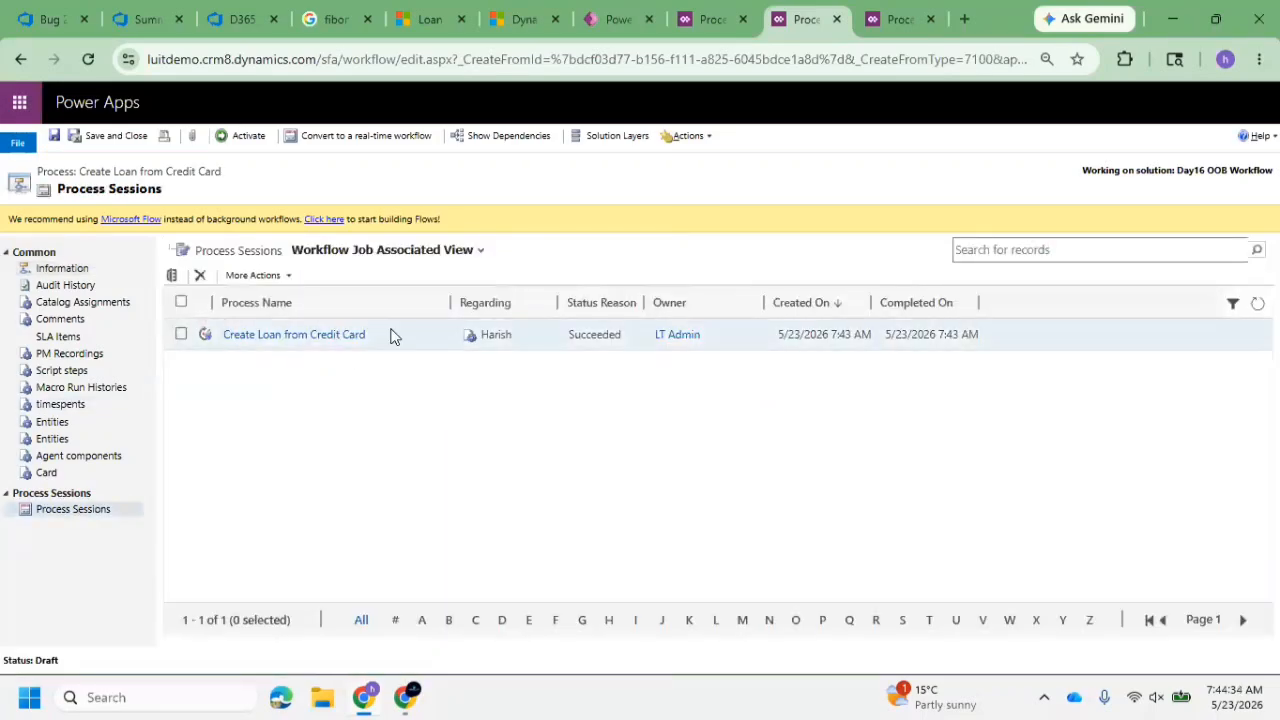
left_click(347, 342)
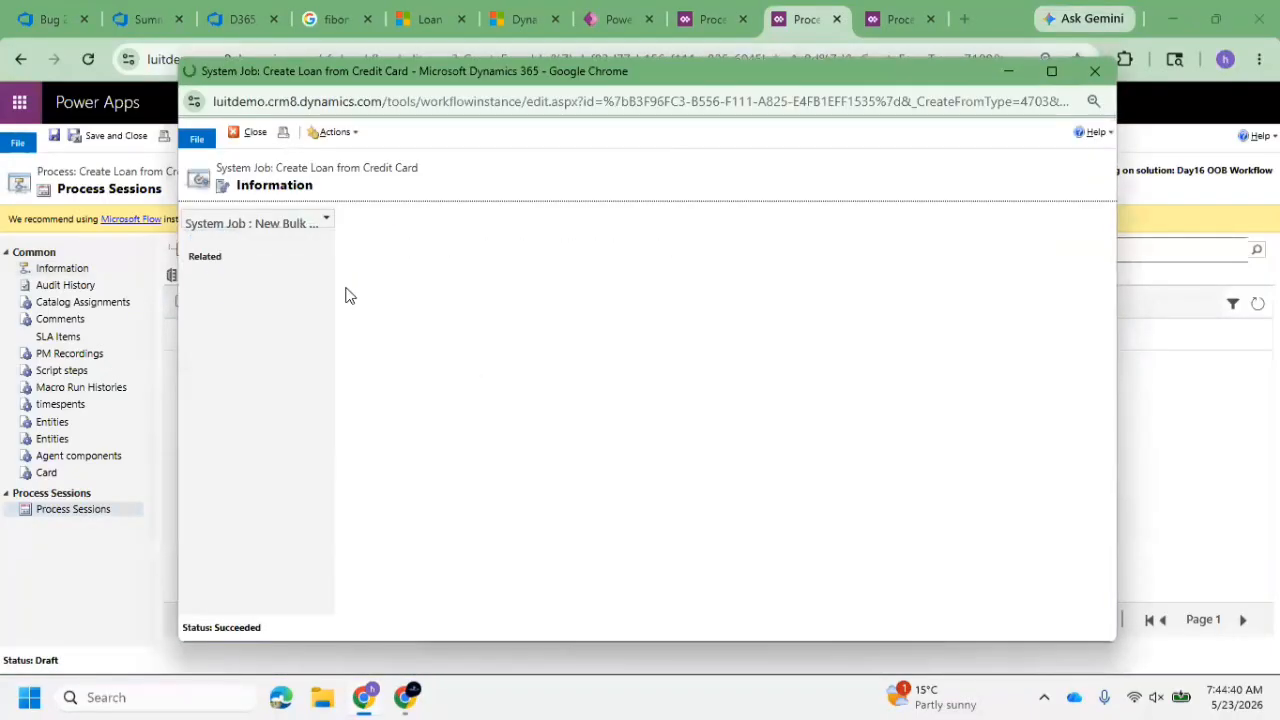
left_click(1095, 71)
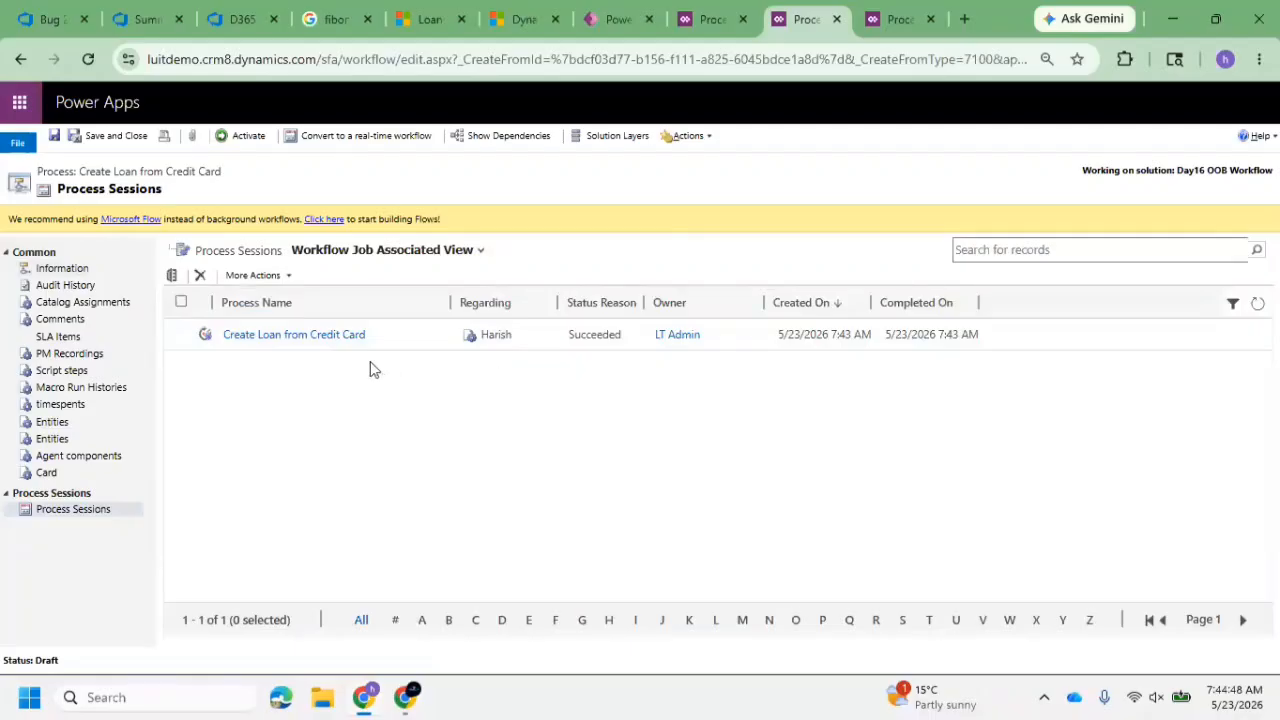
Return to the Create Loan from Credit Card process information and activate the process with automatic job deletion left off
left_click(75, 268)
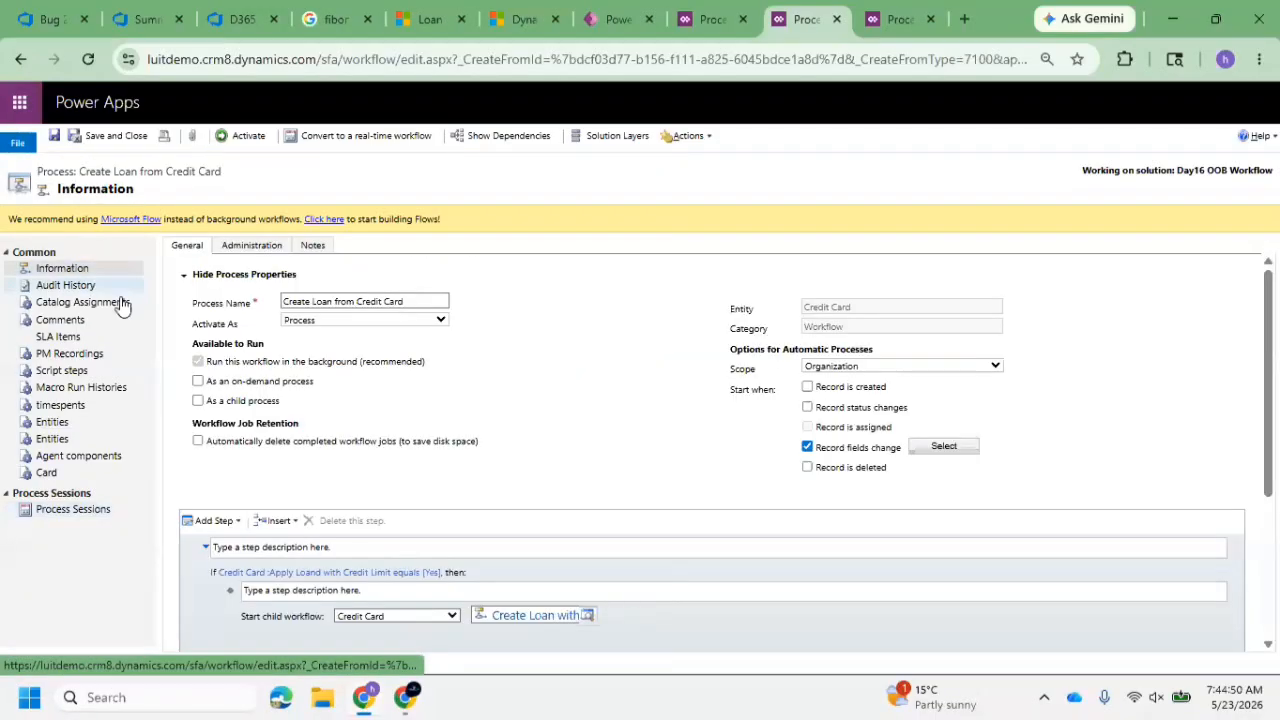
left_click(198, 442)
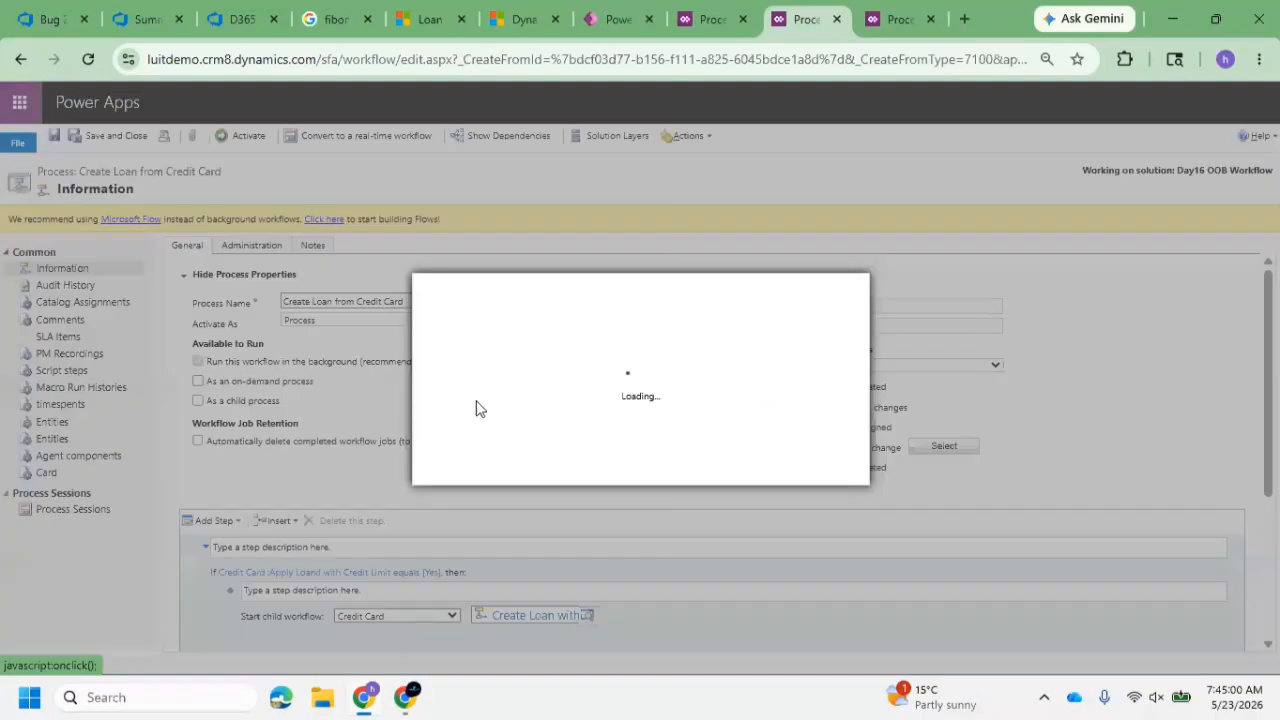
left_click(741, 473)
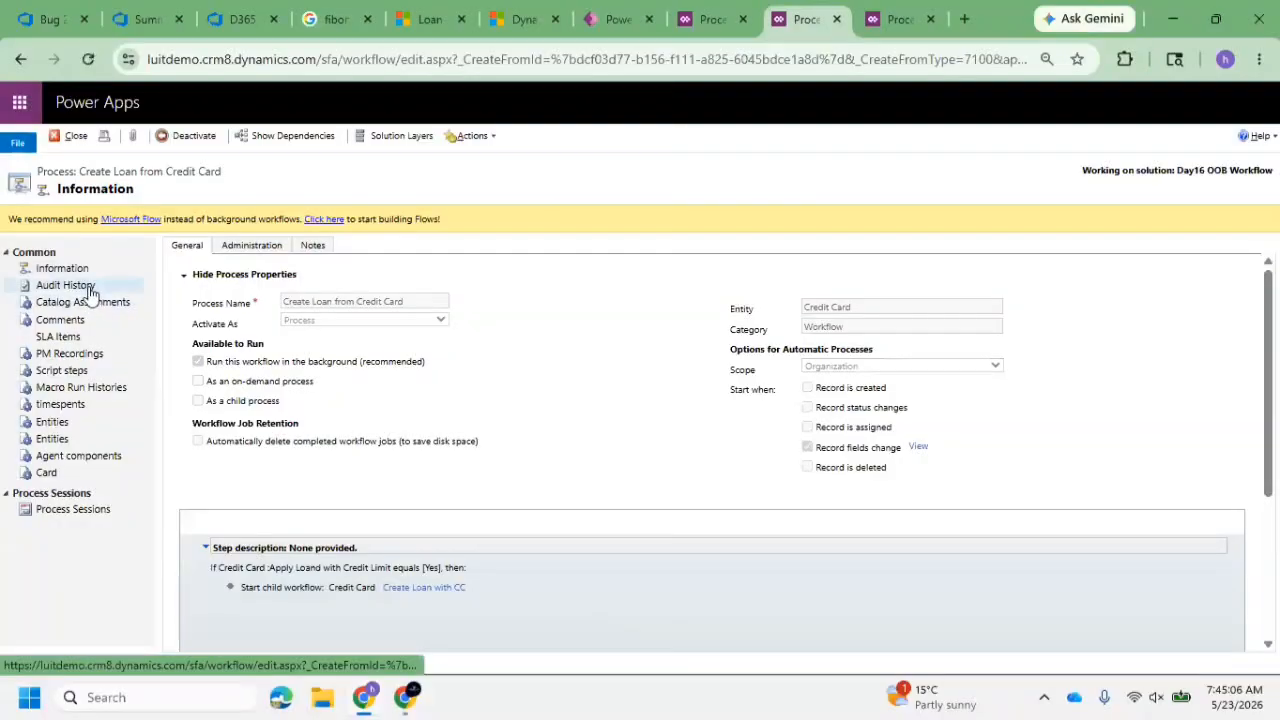
Review the audit history of Create Loan from Credit Card and the settings of the Create Loan with CC process
left_click(88, 286)
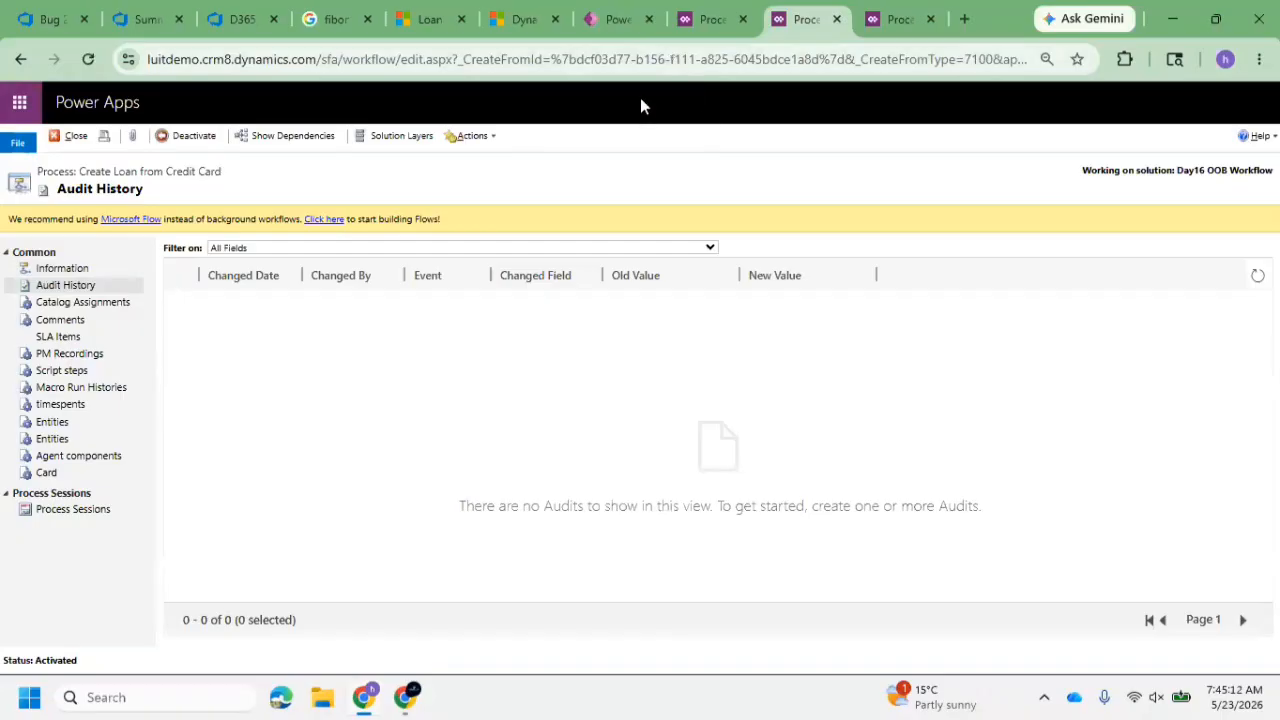
left_click(697, 22)
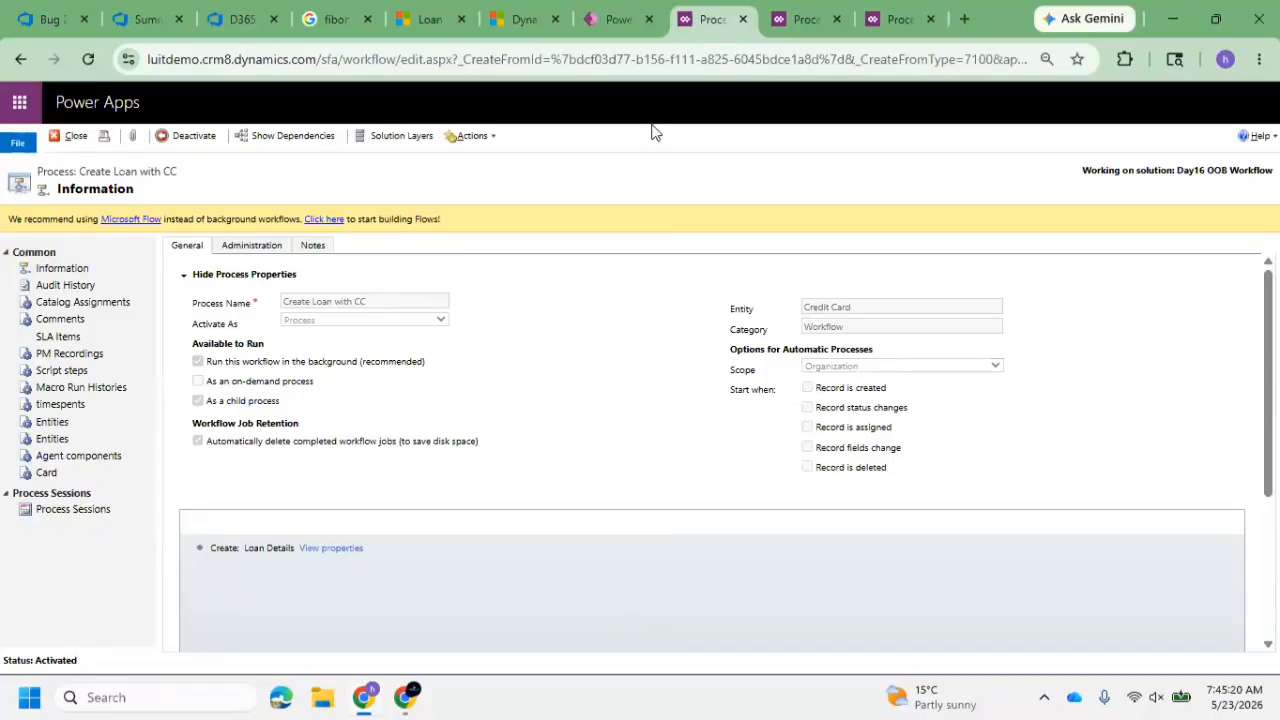
left_click(601, 22)
In the SNIQ Bank Application App, select the only record in the Active Credit Cards list to view its available commands
left_click(415, 20)
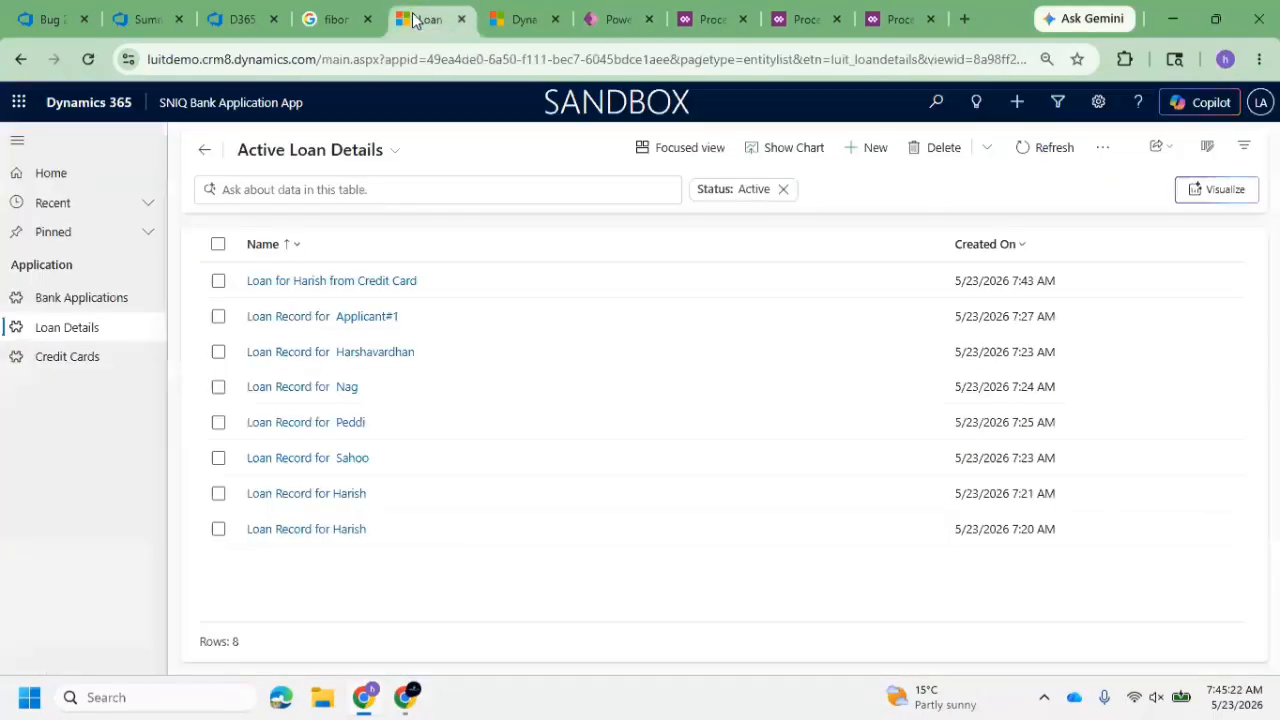
left_click(55, 360)
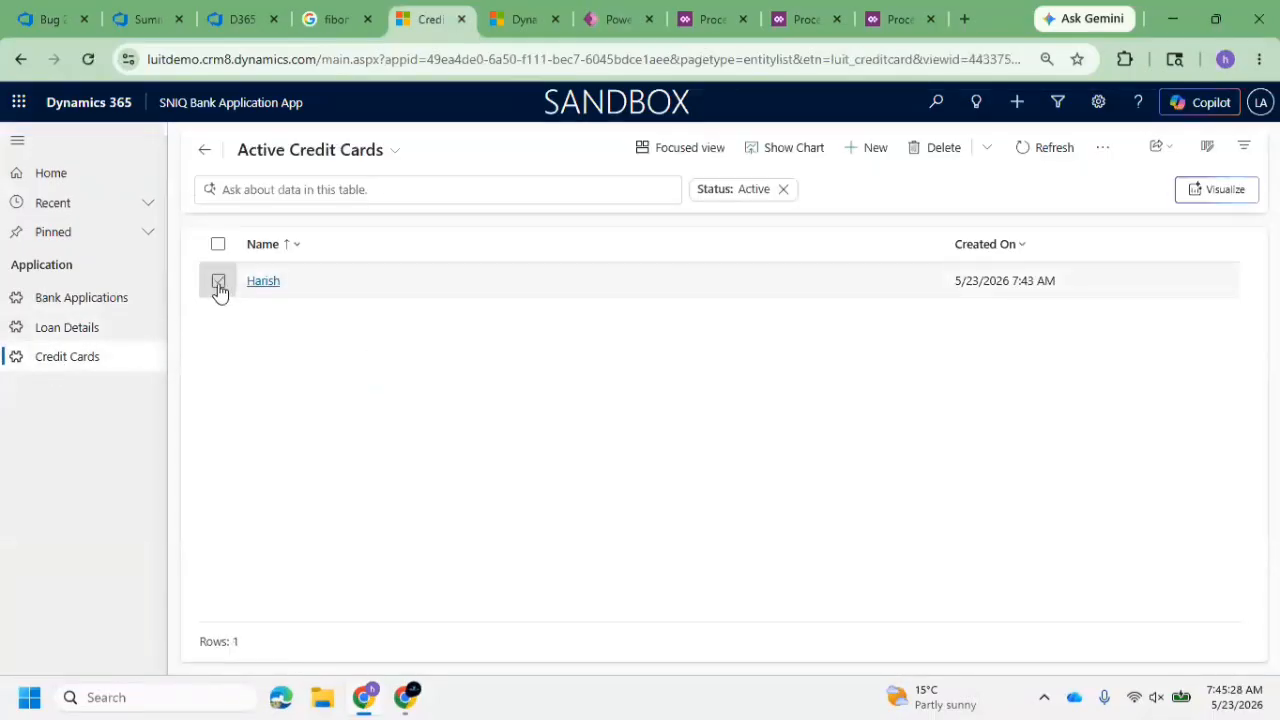
left_click(218, 283)
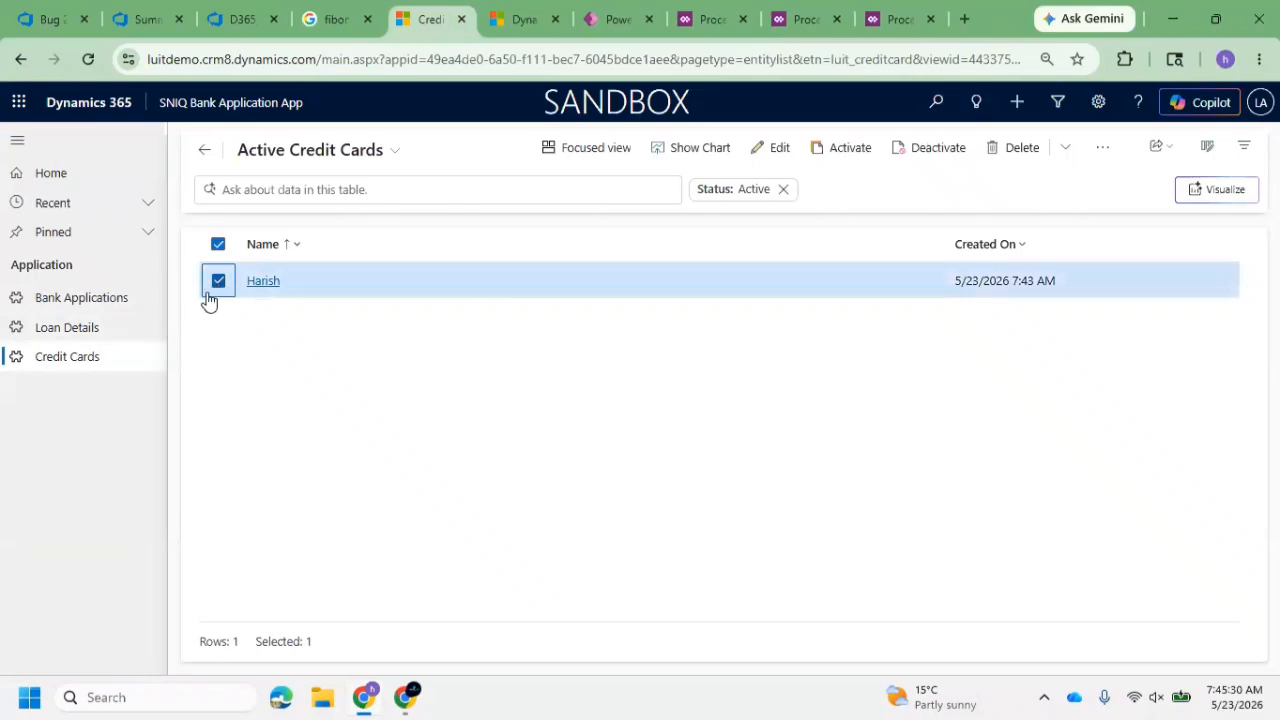
View the Active Bank Applications list and the solution's objects, and examine the Start when options of Create Loan with CC
left_click(94, 306)
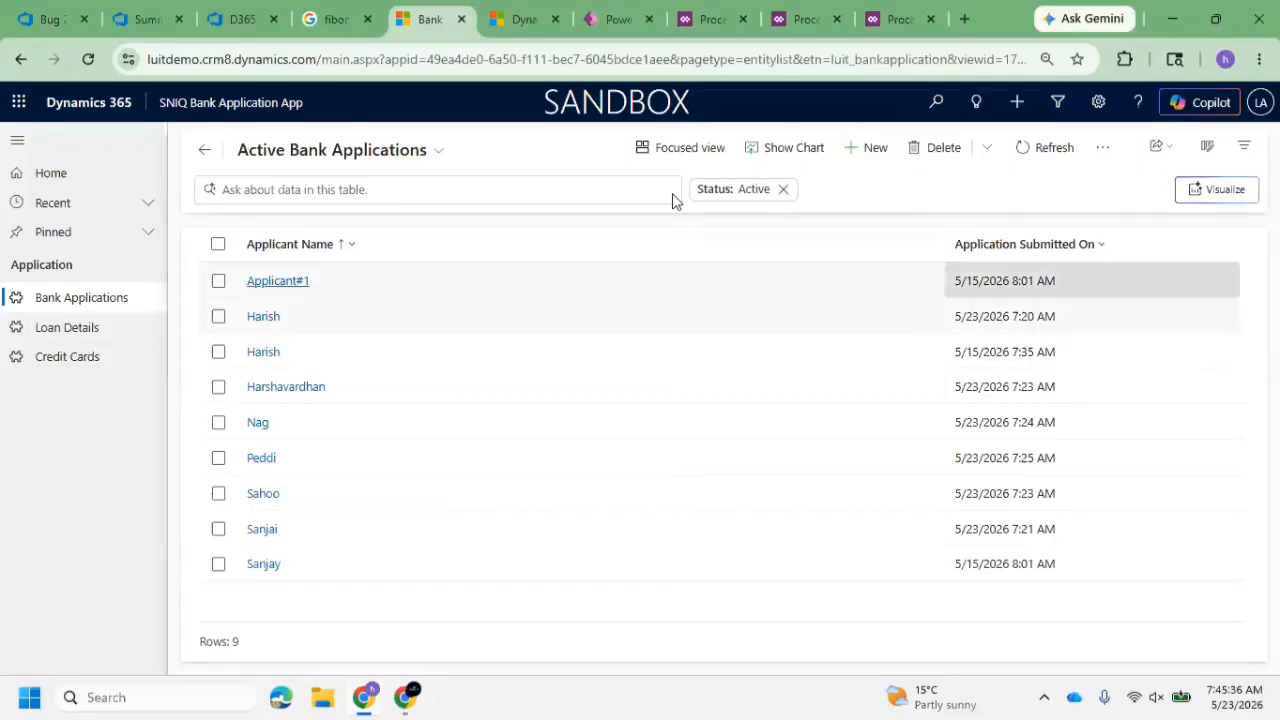
left_click(617, 22)
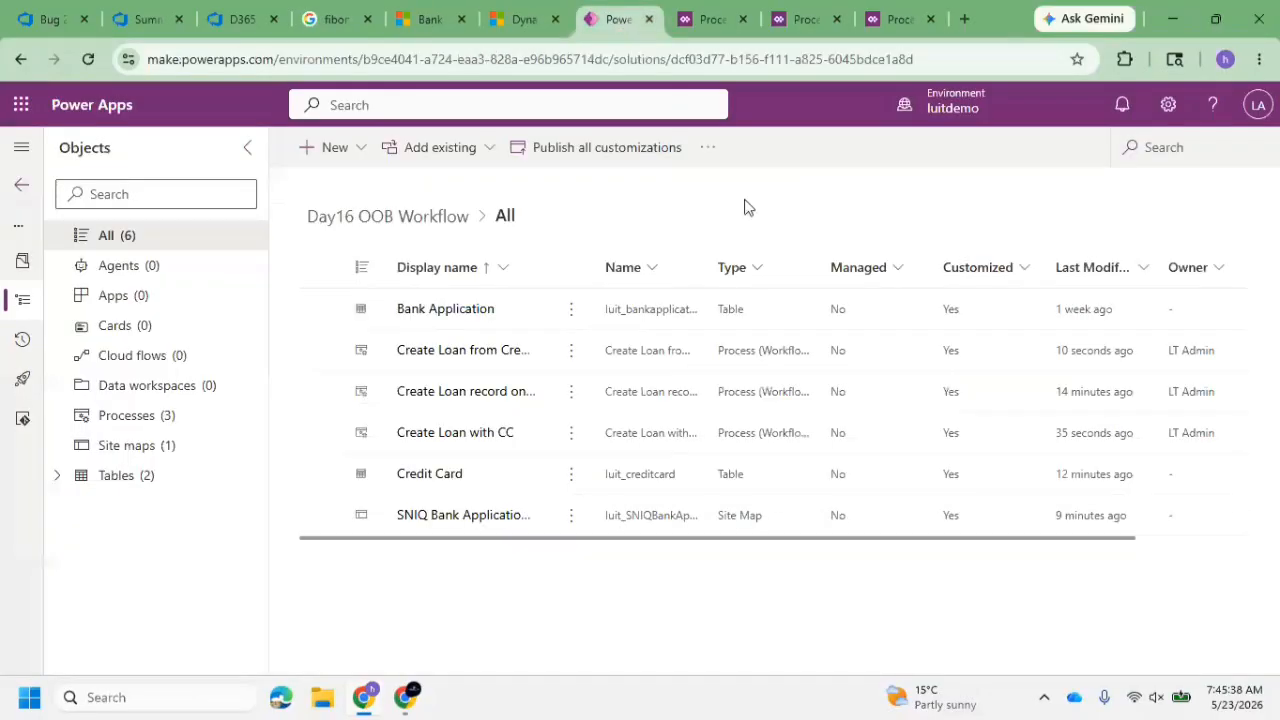
left_click(708, 19)
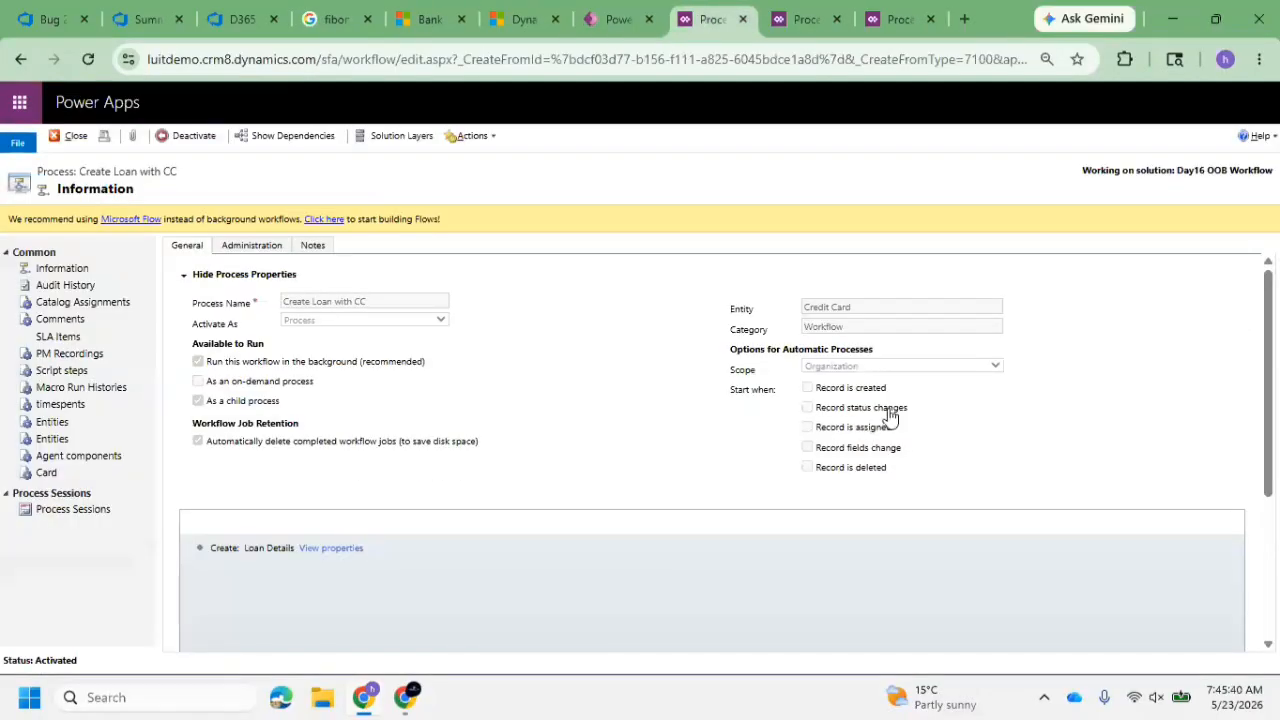
left_click_drag(816, 428, 905, 448)
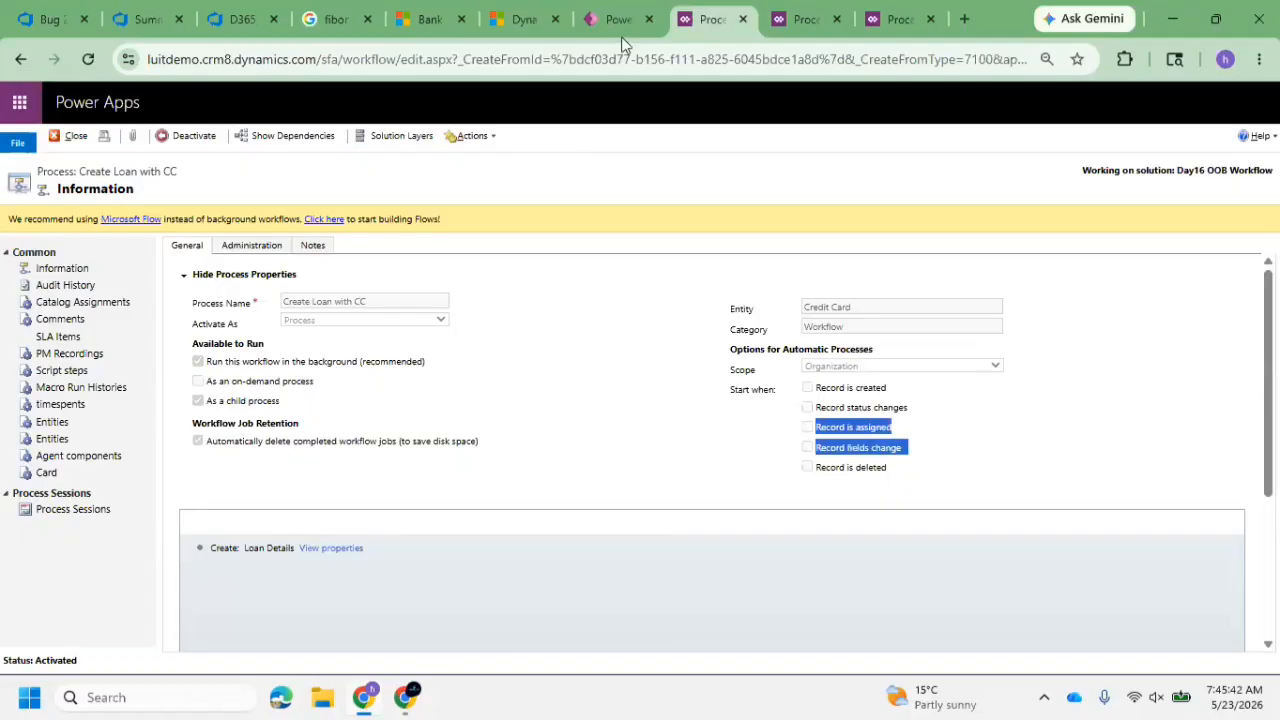
Return to the SNIQ Bank Application App and open the Applicant#1 bank application
left_click(608, 16)
left_click(430, 19)
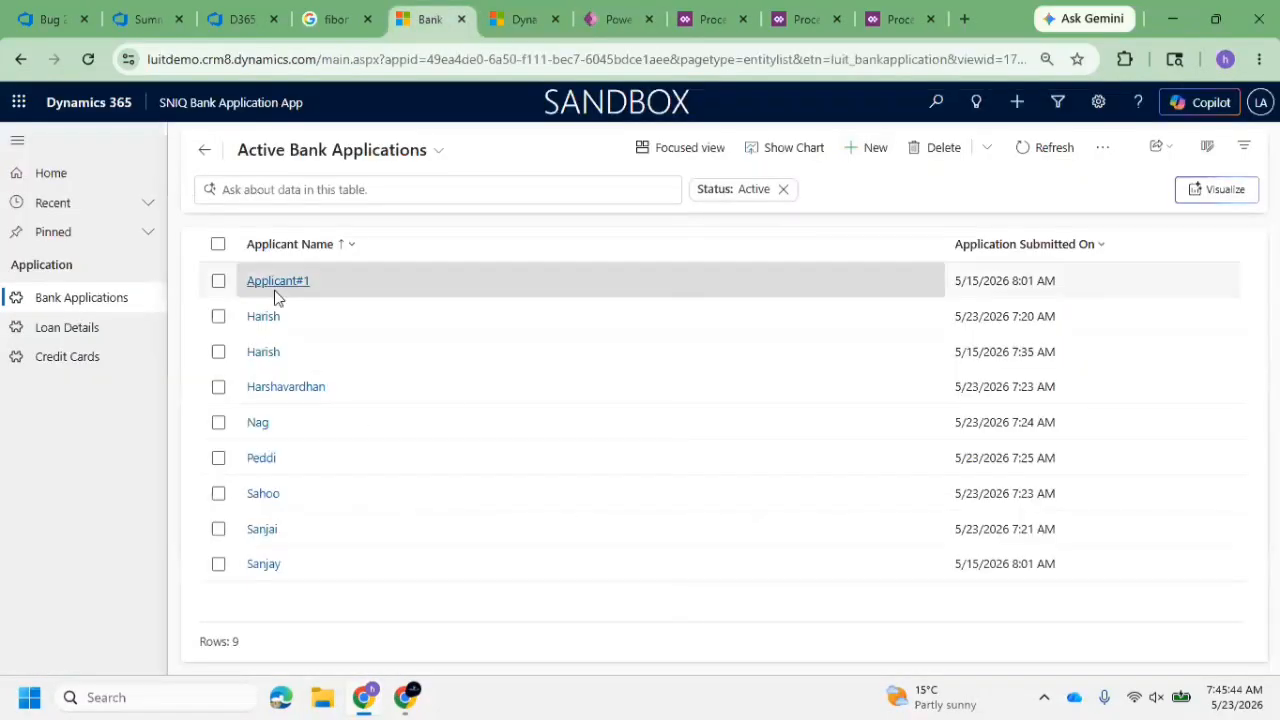
left_click(268, 283)
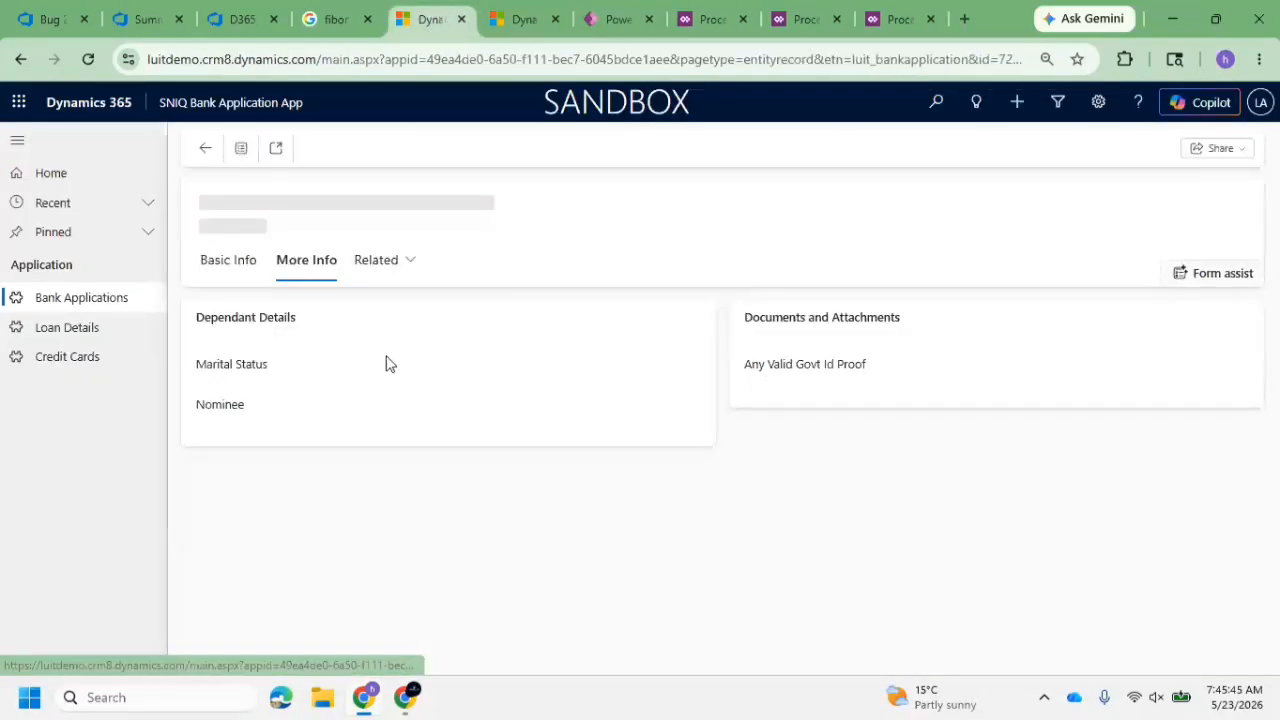
View the basic information of Applicant#1, and return to Create Loan with CC to examine its Available to Run options
left_click(224, 268)
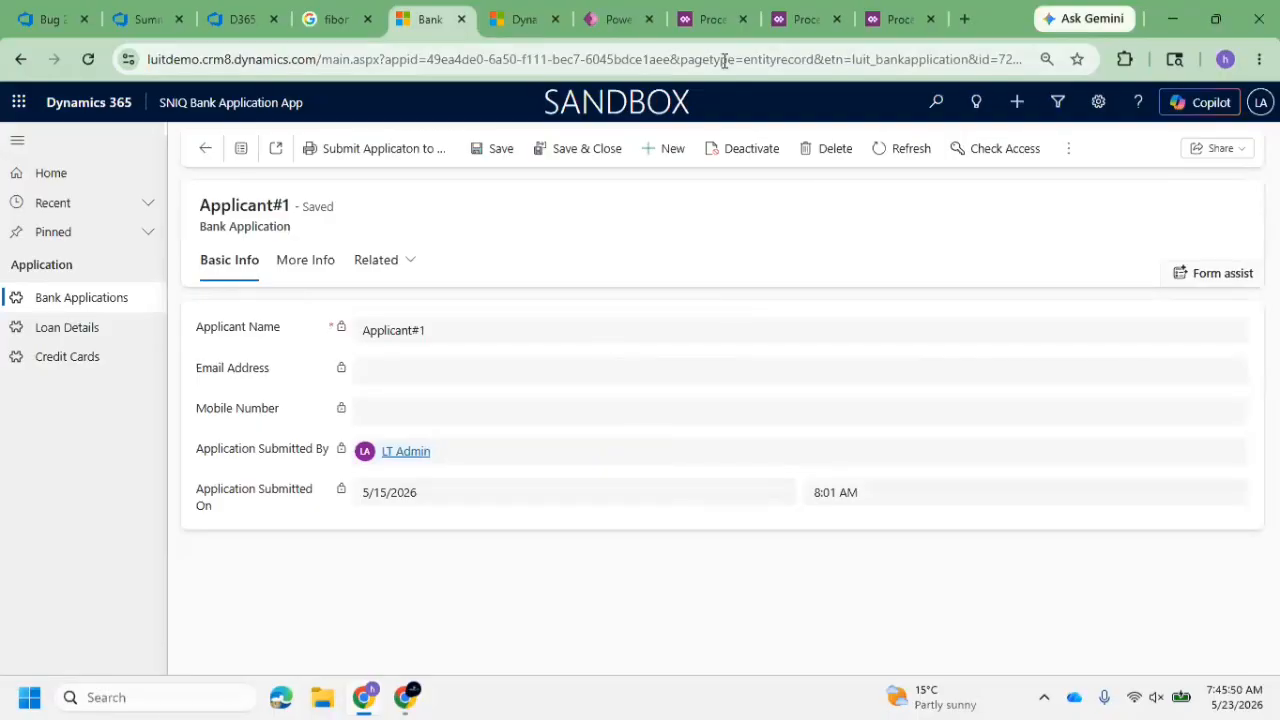
left_click(816, 18)
left_click(707, 19)
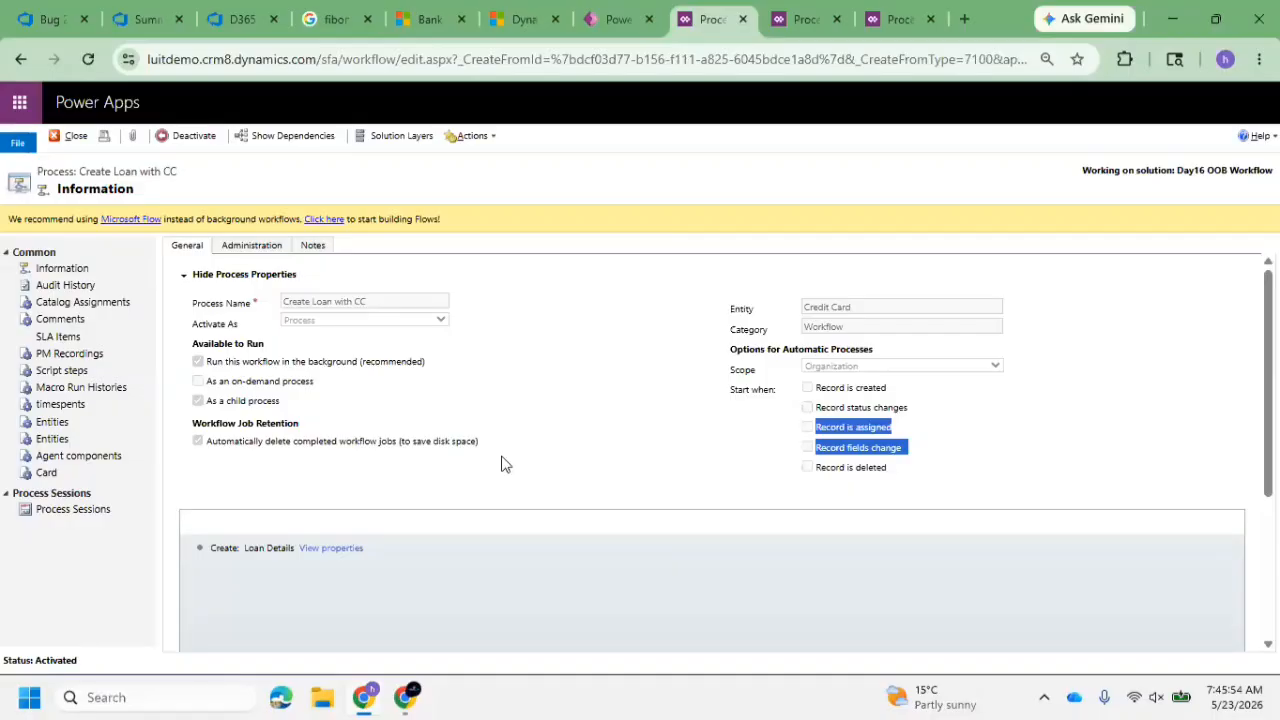
left_click(778, 467)
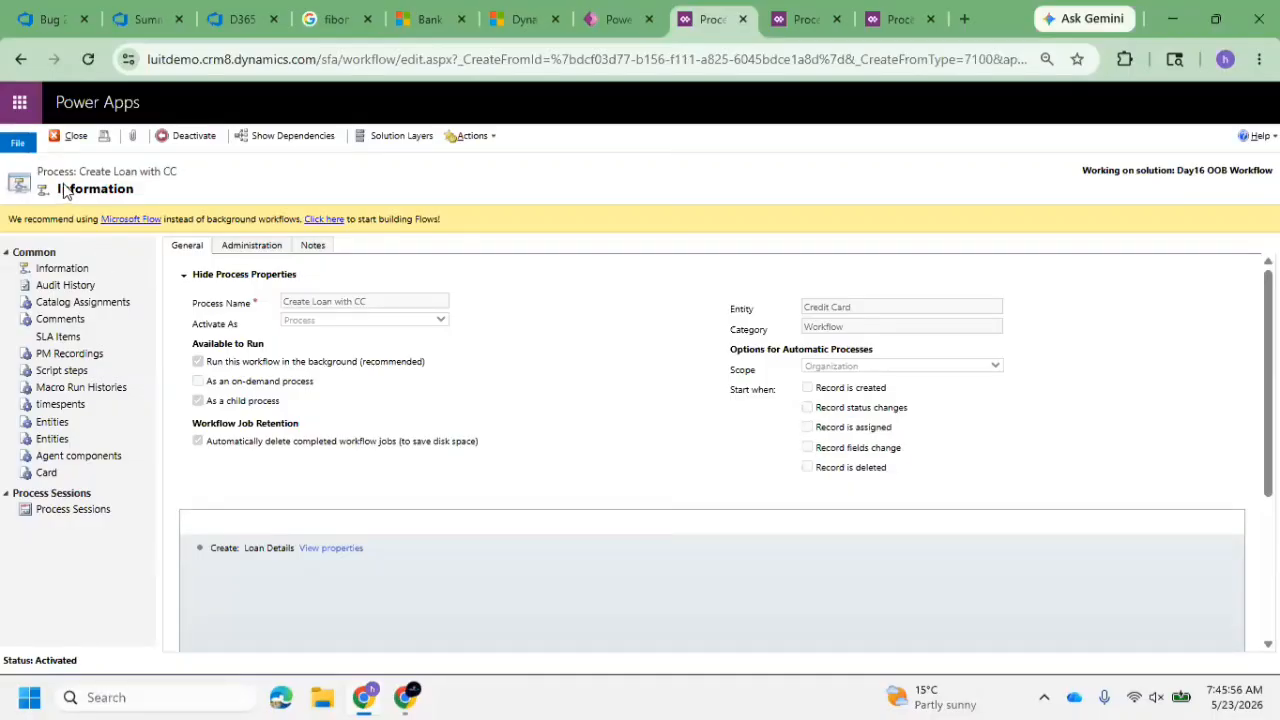
left_click_drag(64, 198, 500, 486)
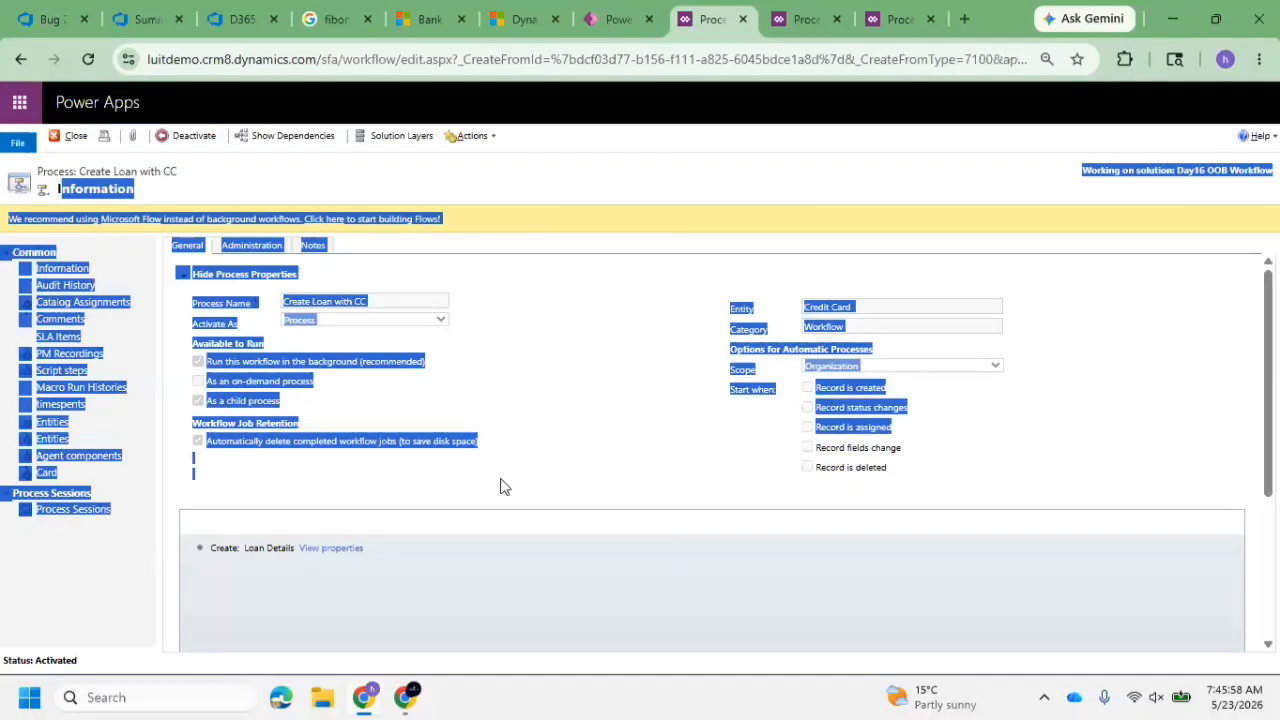
left_click(500, 484)
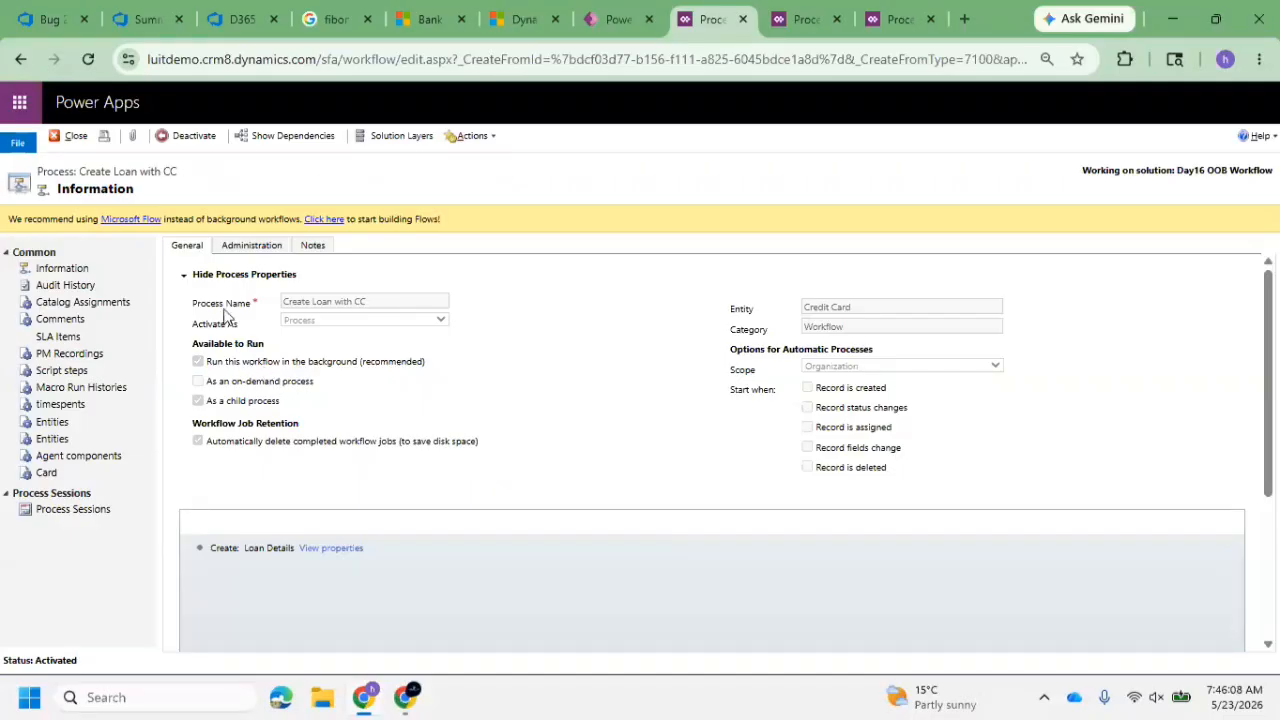
left_click_drag(223, 363, 424, 366)
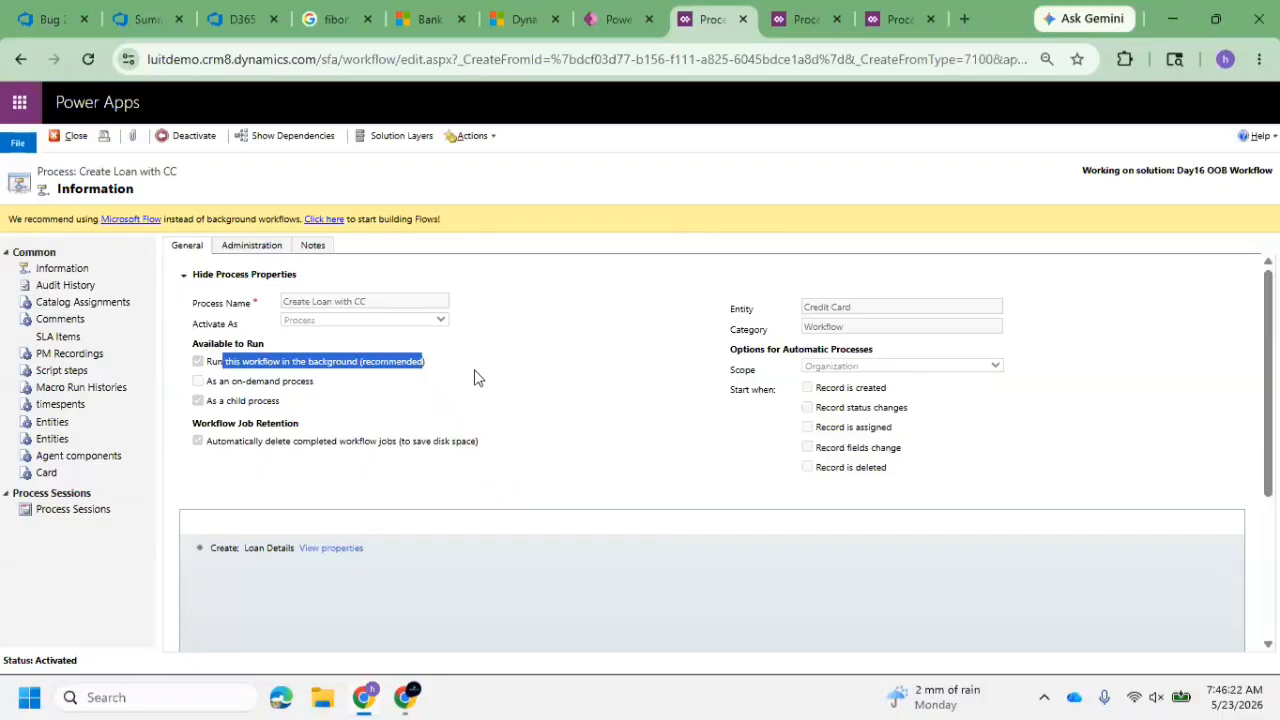
left_click(386, 368)
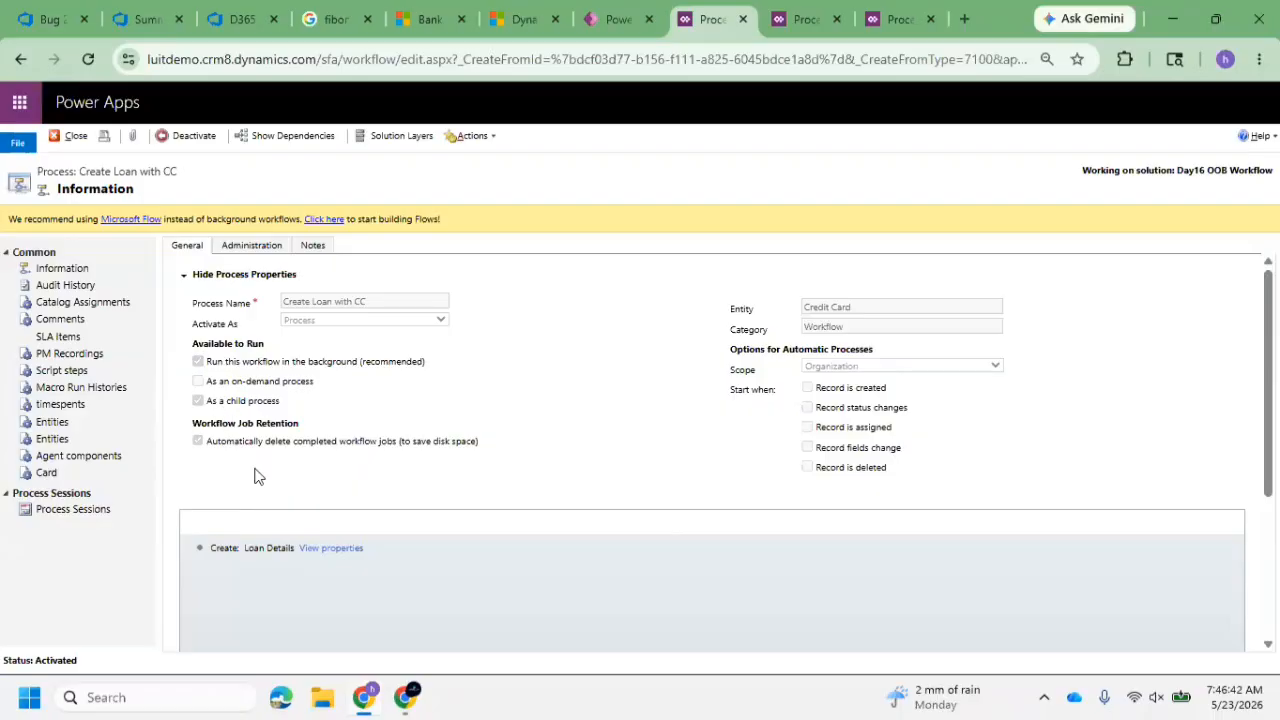
Deactivate the Create Loan with CC process and add a Wait Condition after its Loan Details creation step
left_click(200, 140)
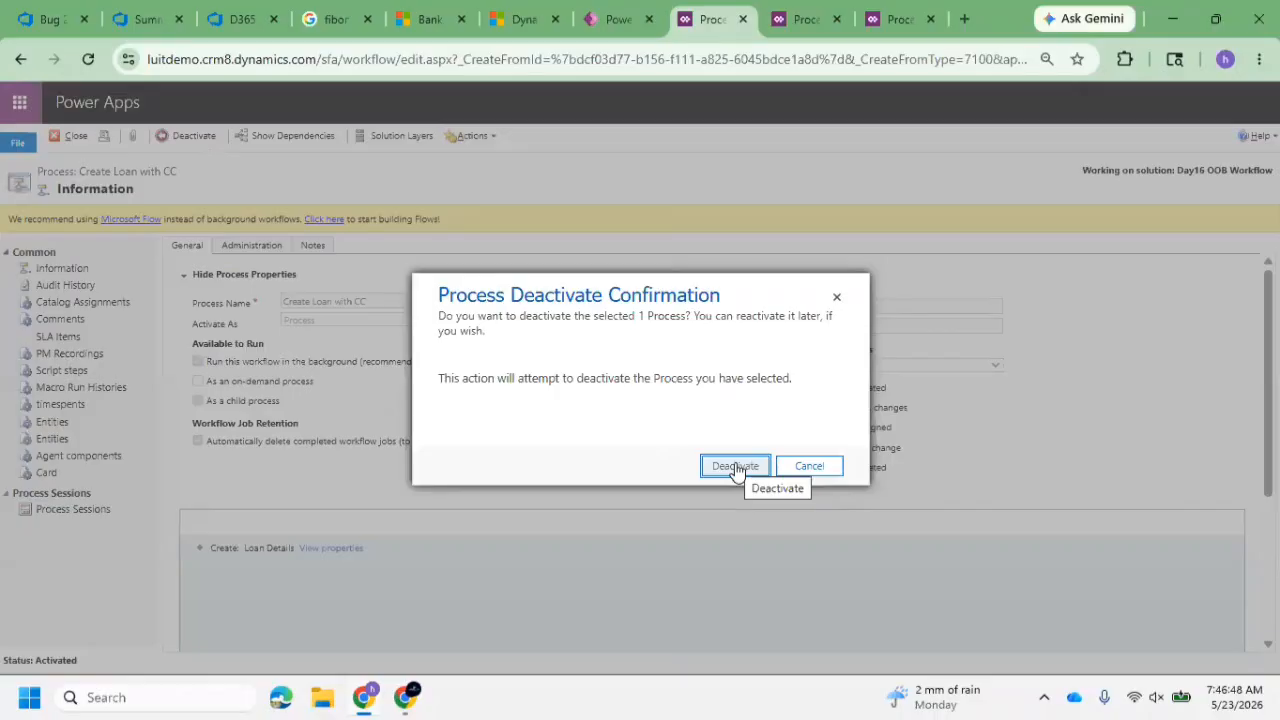
left_click(736, 467)
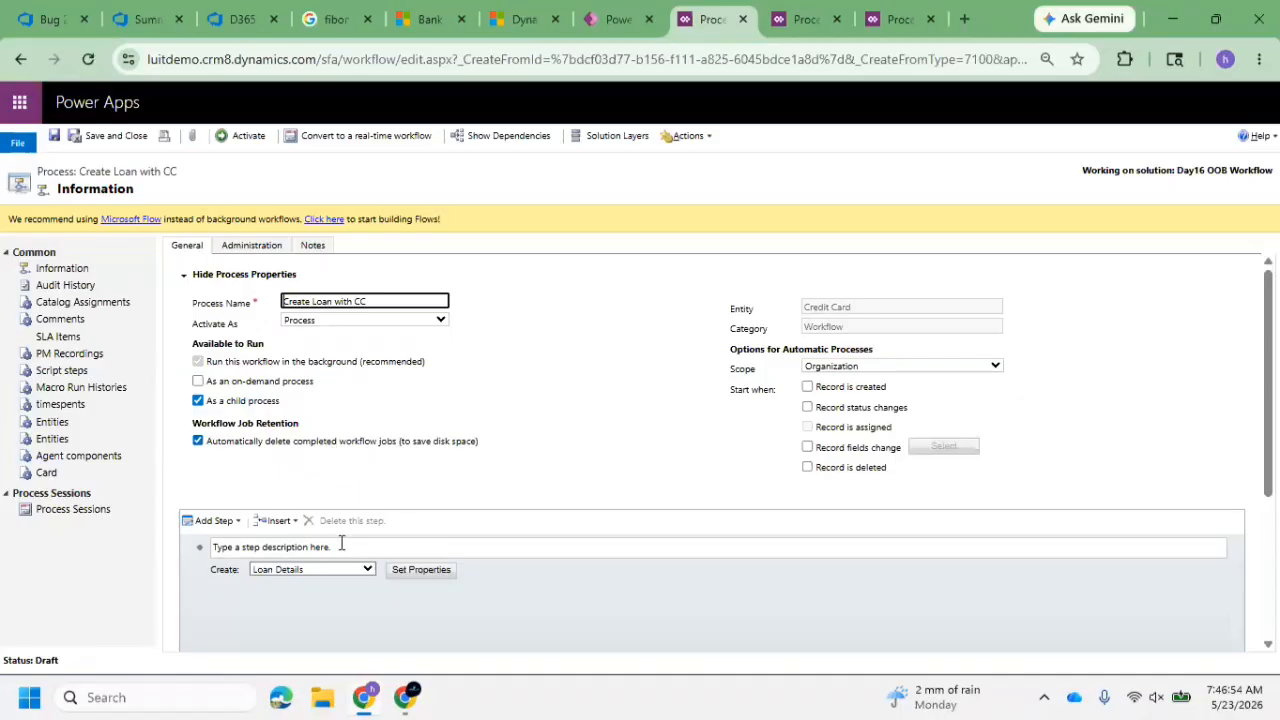
left_click(215, 520)
scroll(300, 560, "down", 2)
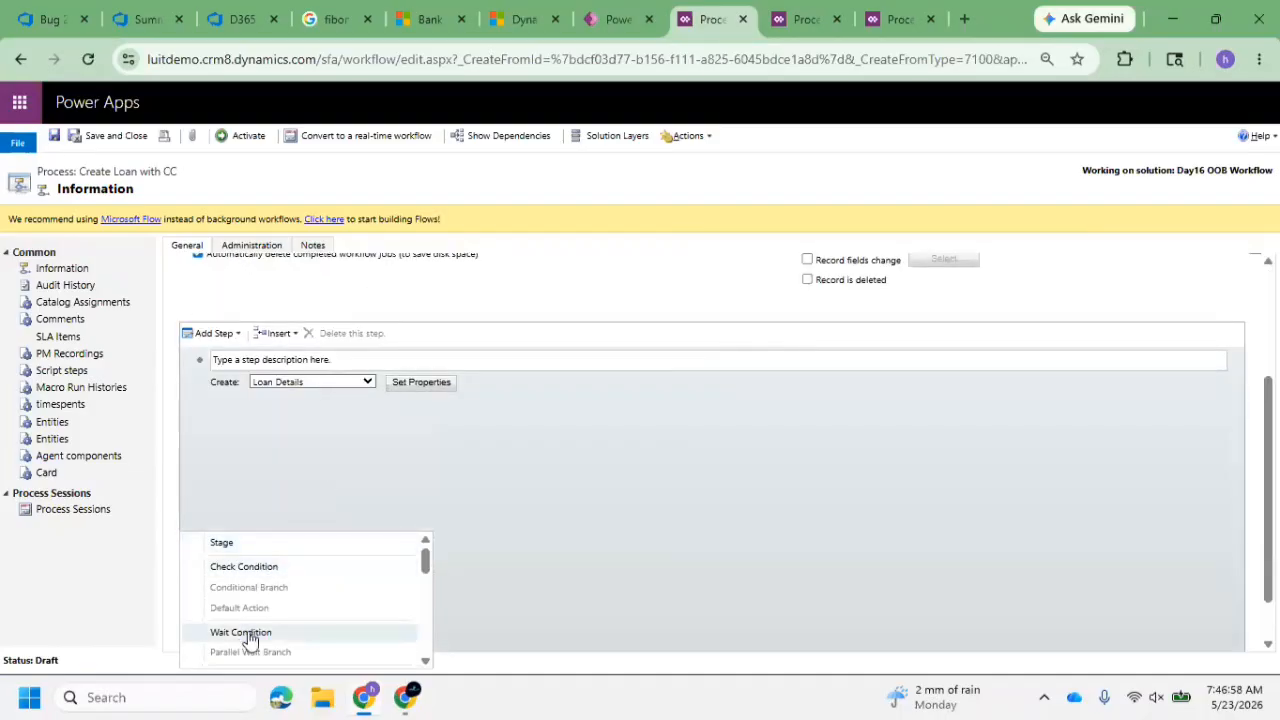
scroll(290, 600, "down", 1)
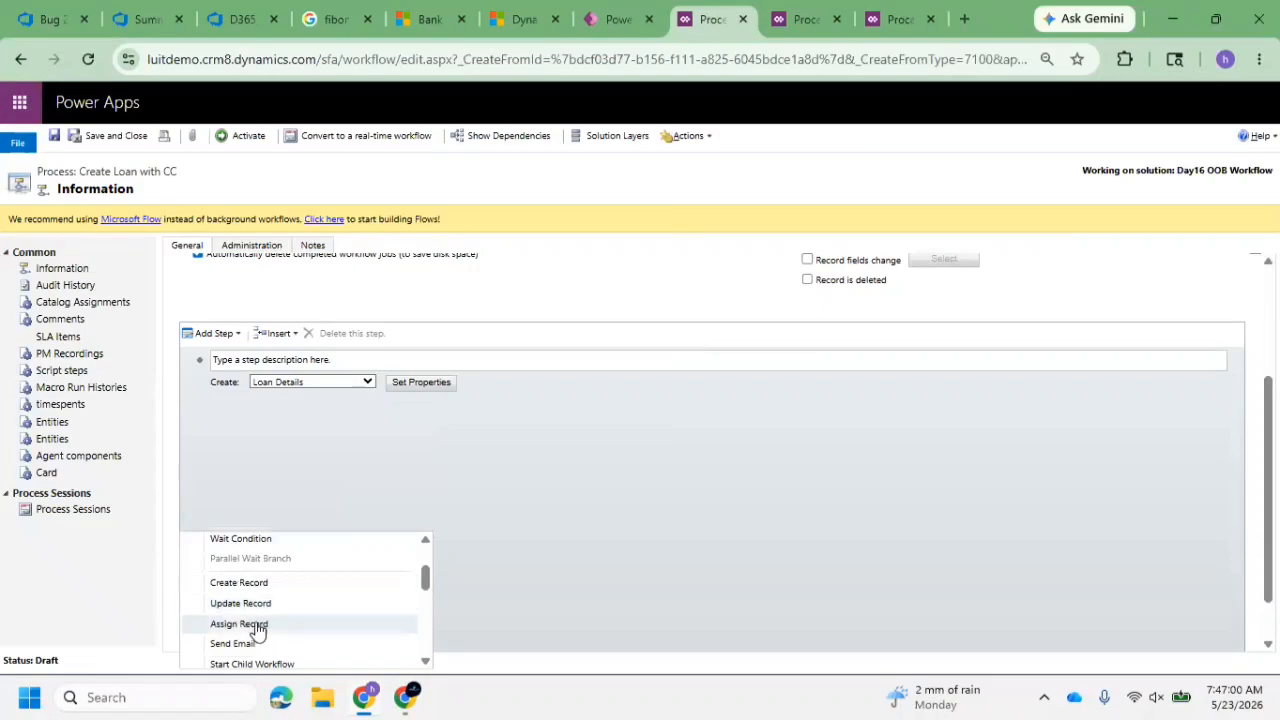
scroll(300, 642, "down", 3)
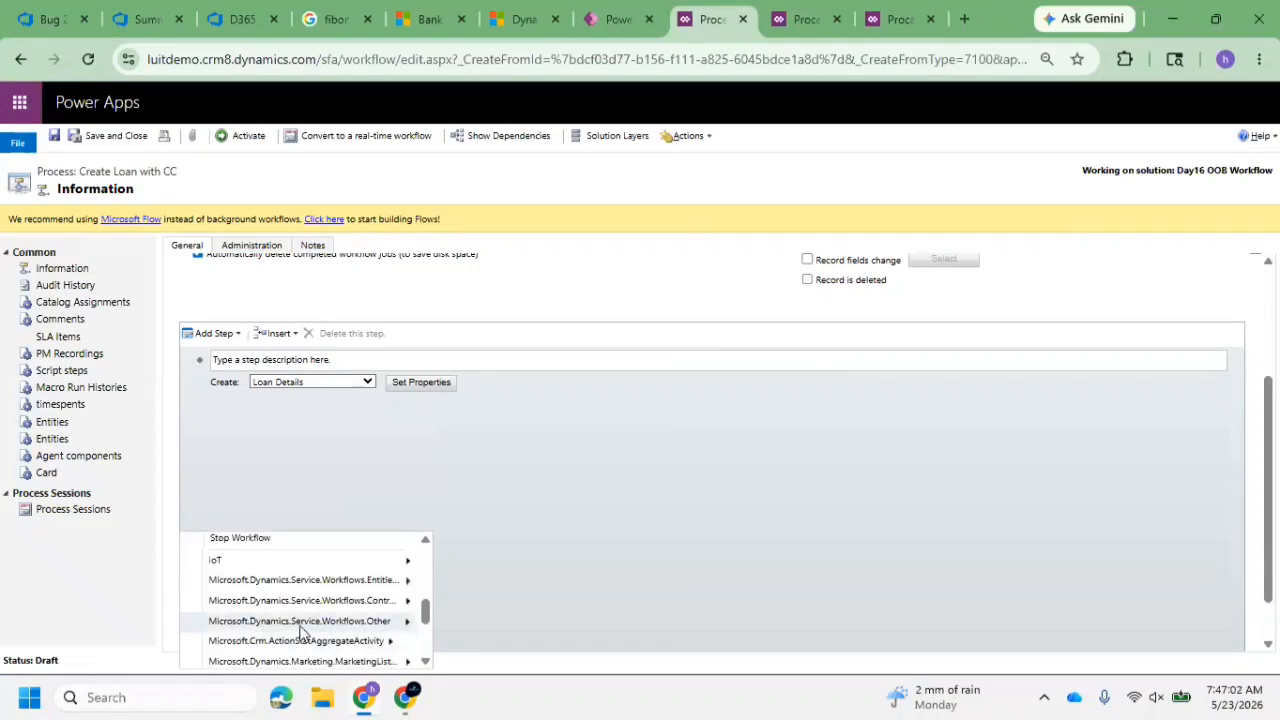
scroll(298, 625, "up", 5)
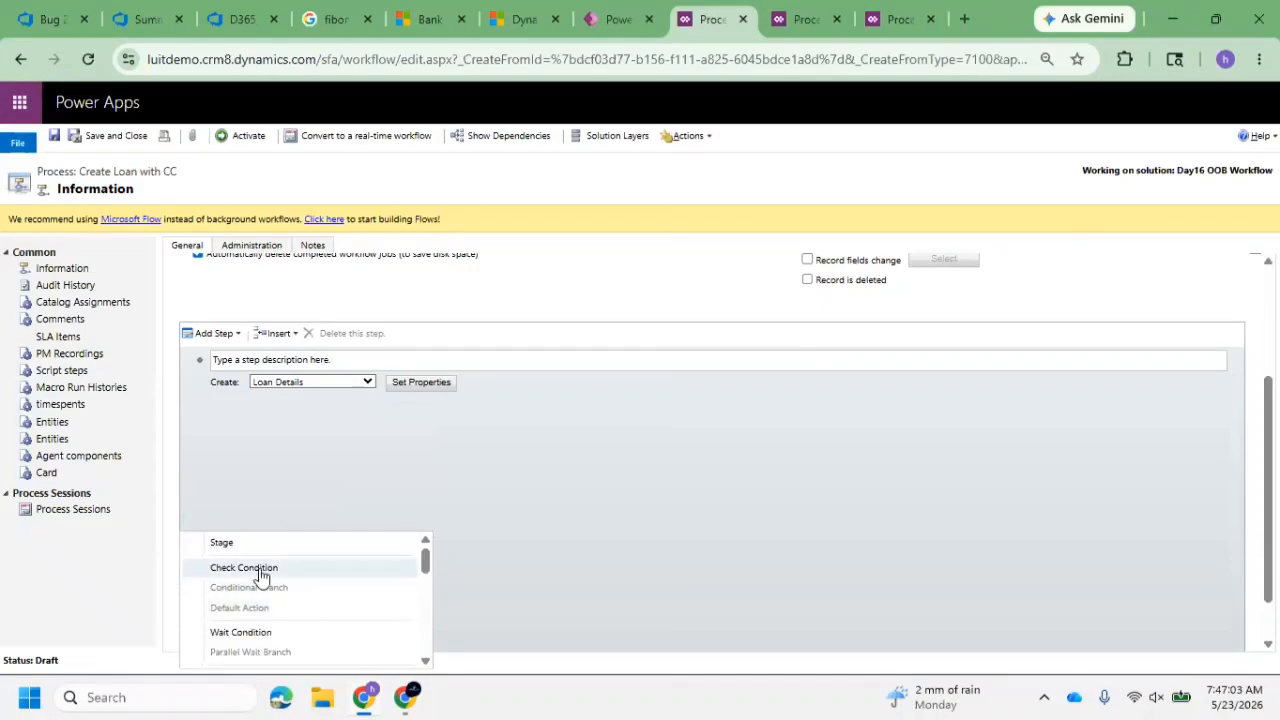
left_click(252, 632)
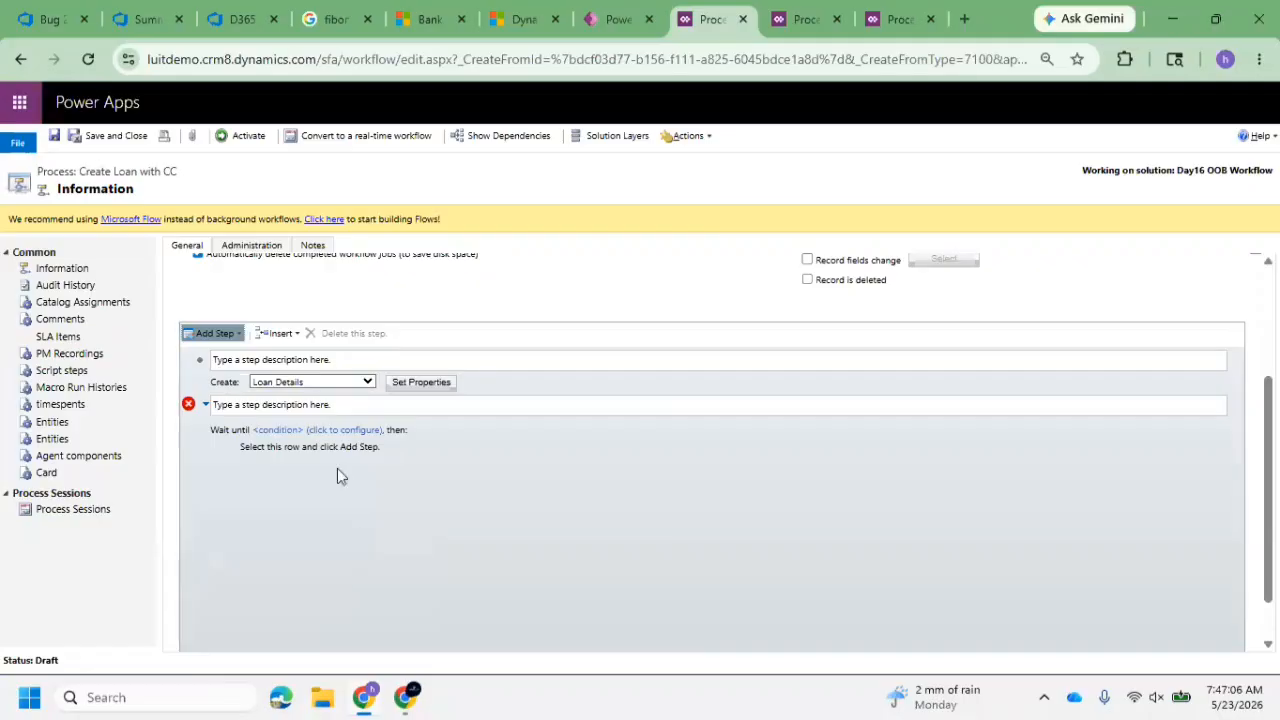
Configure the wait condition so that the Process Timeout equals 5/25/2026
left_click(466, 414)
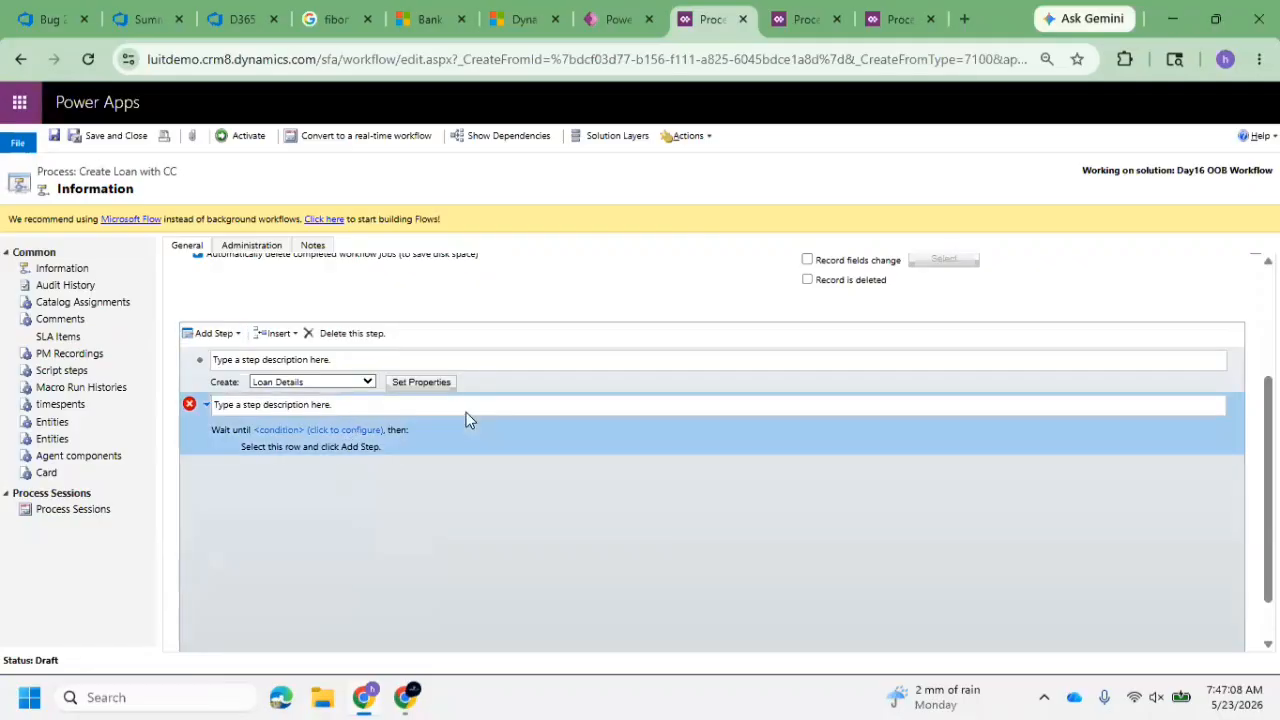
left_click(283, 430)
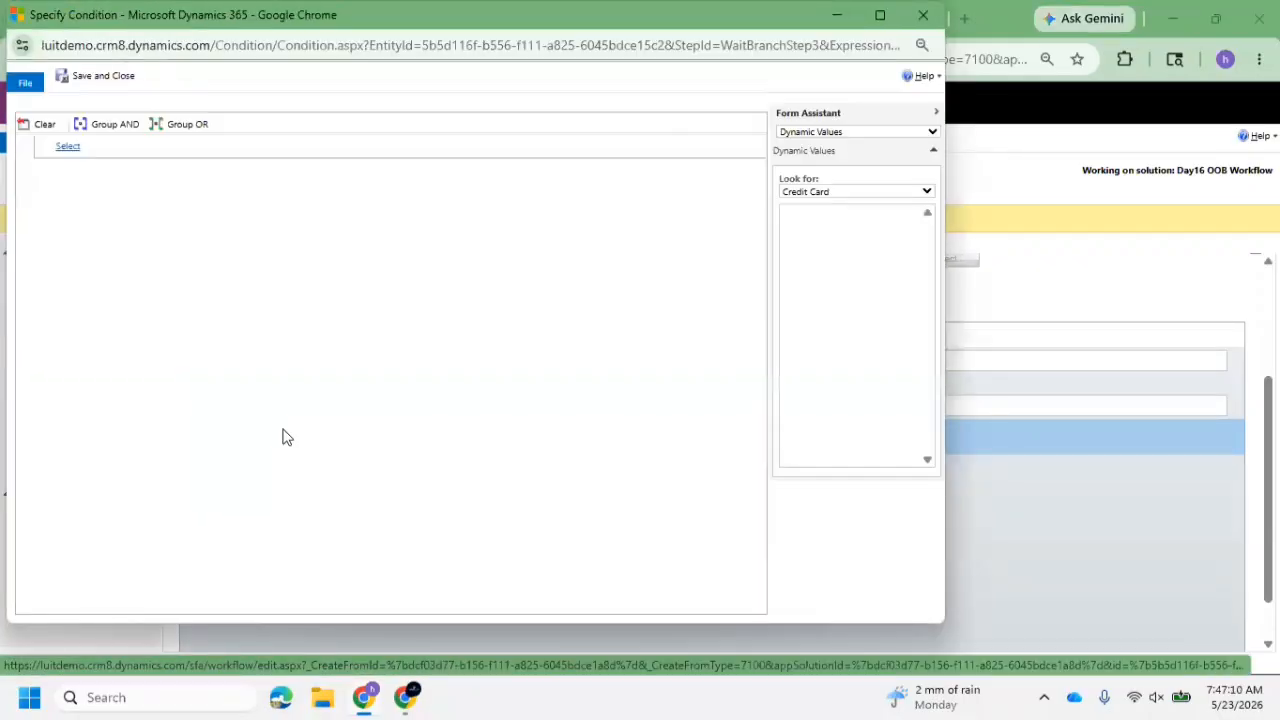
left_click(135, 146)
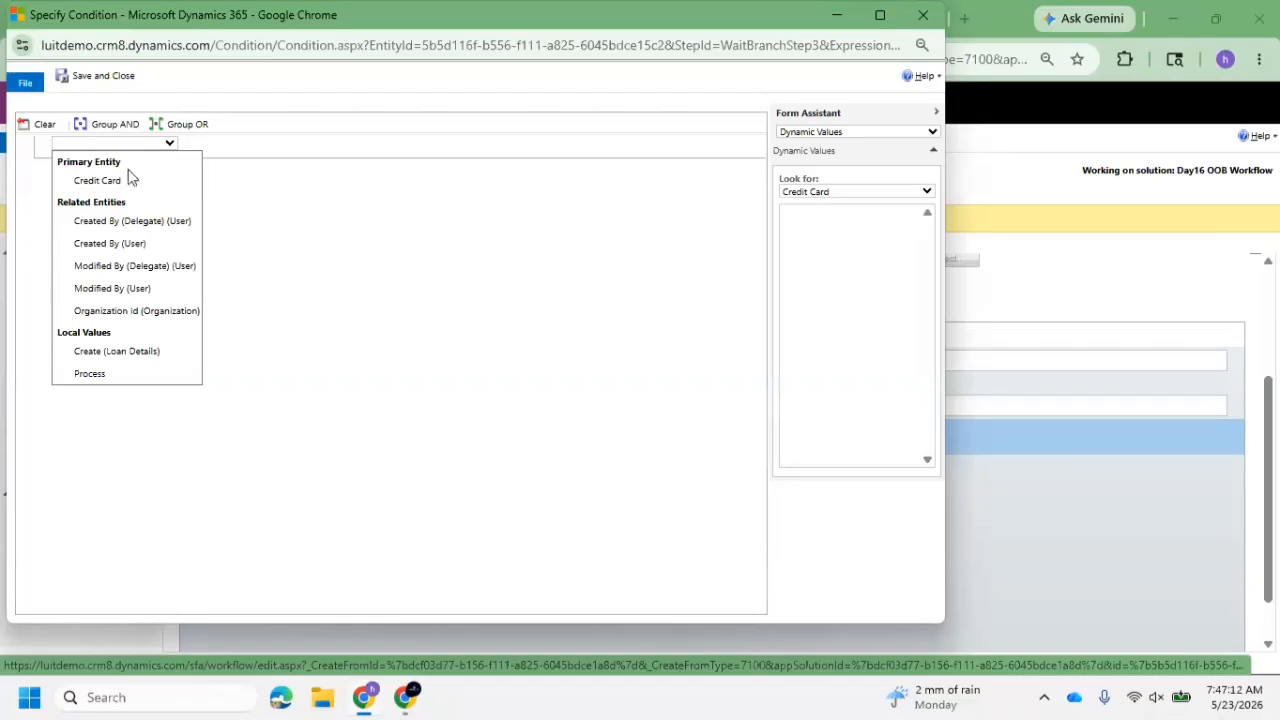
left_click(134, 375)
left_click(195, 146)
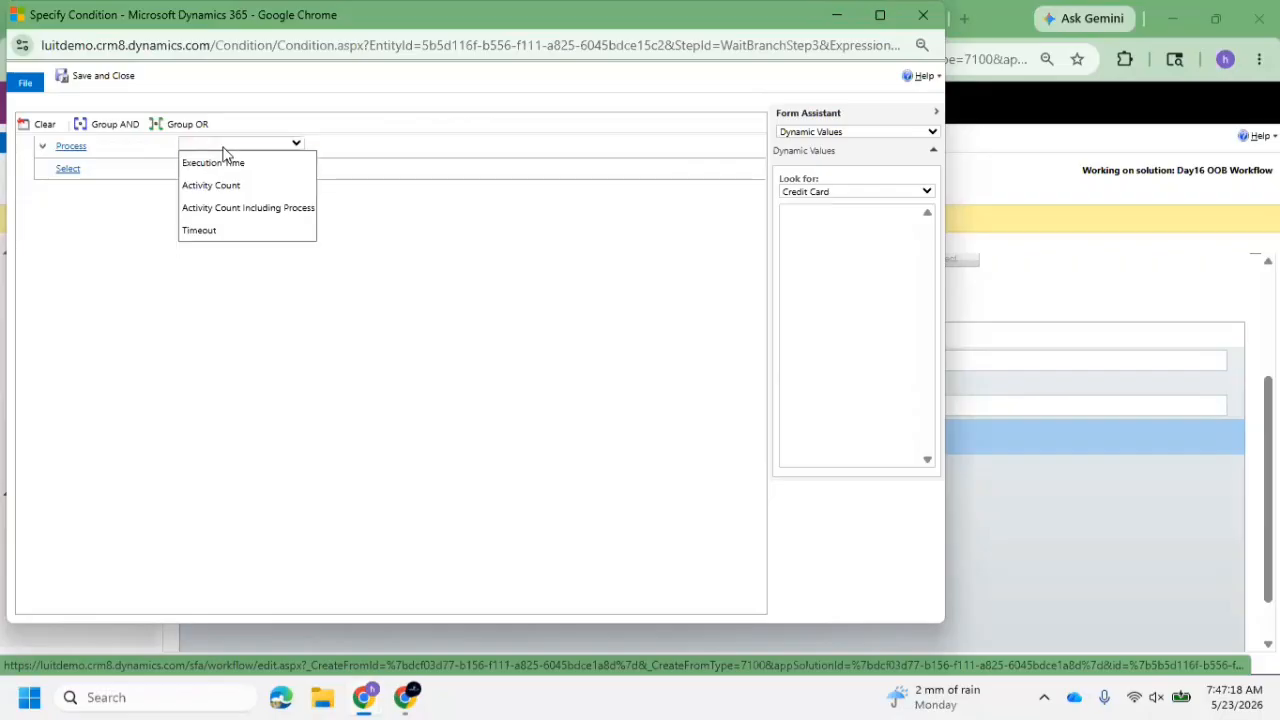
left_click(243, 231)
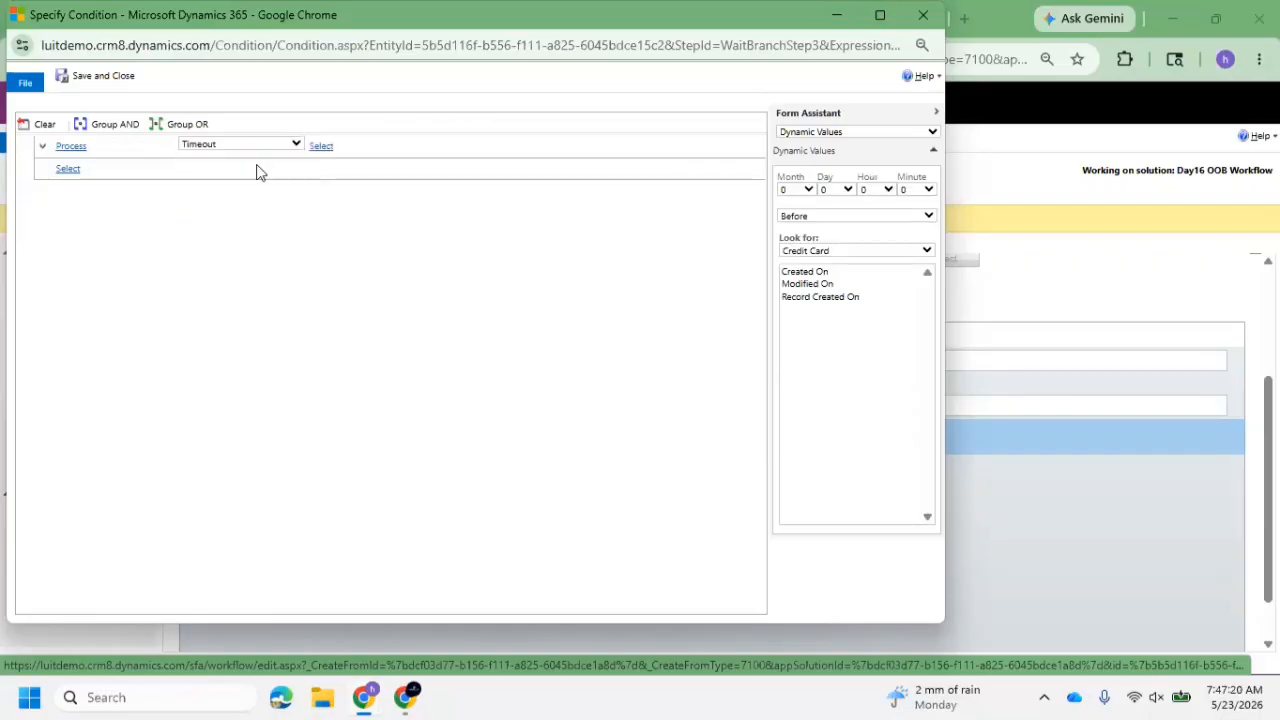
left_click(322, 146)
left_click(357, 158)
left_click(459, 144)
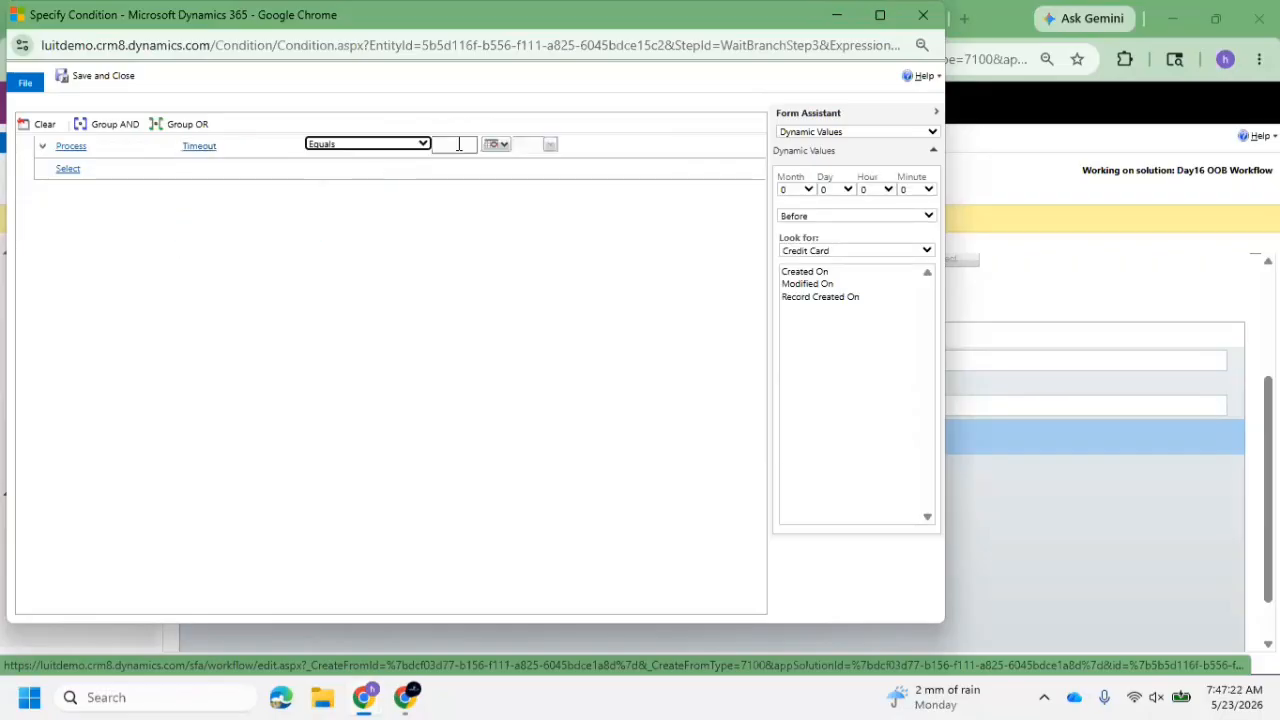
left_click(505, 145)
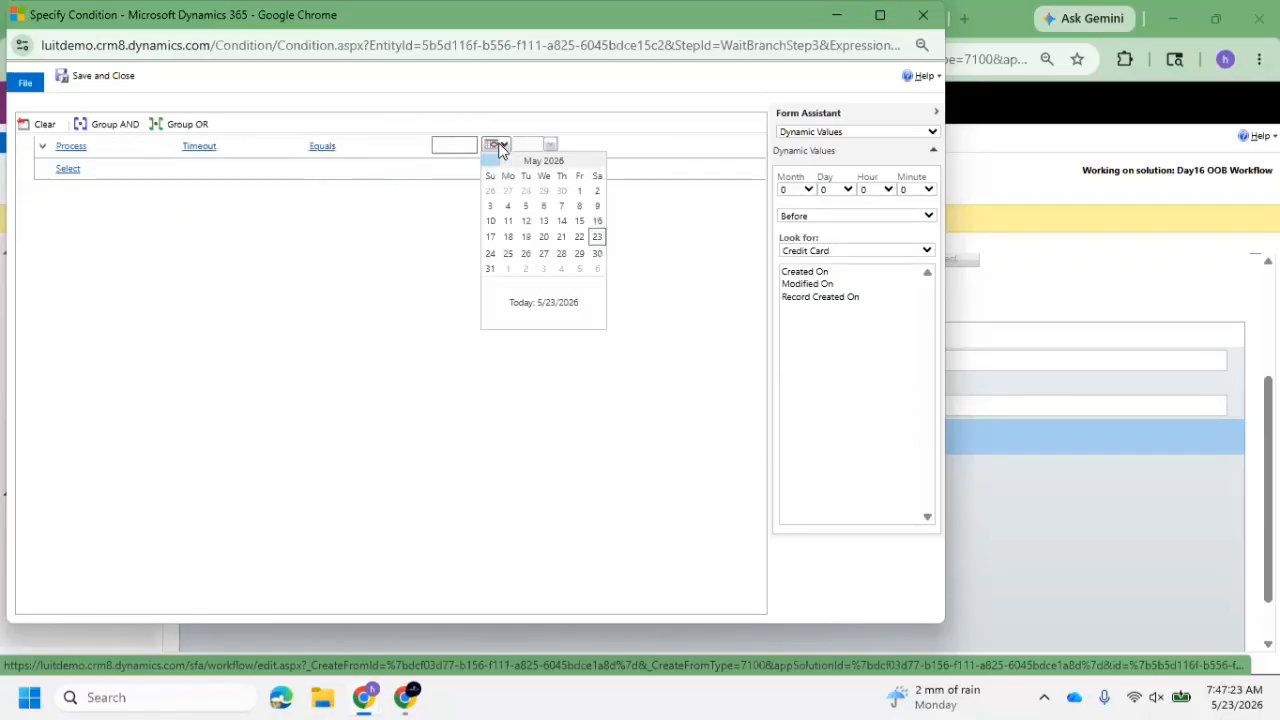
left_click(549, 146)
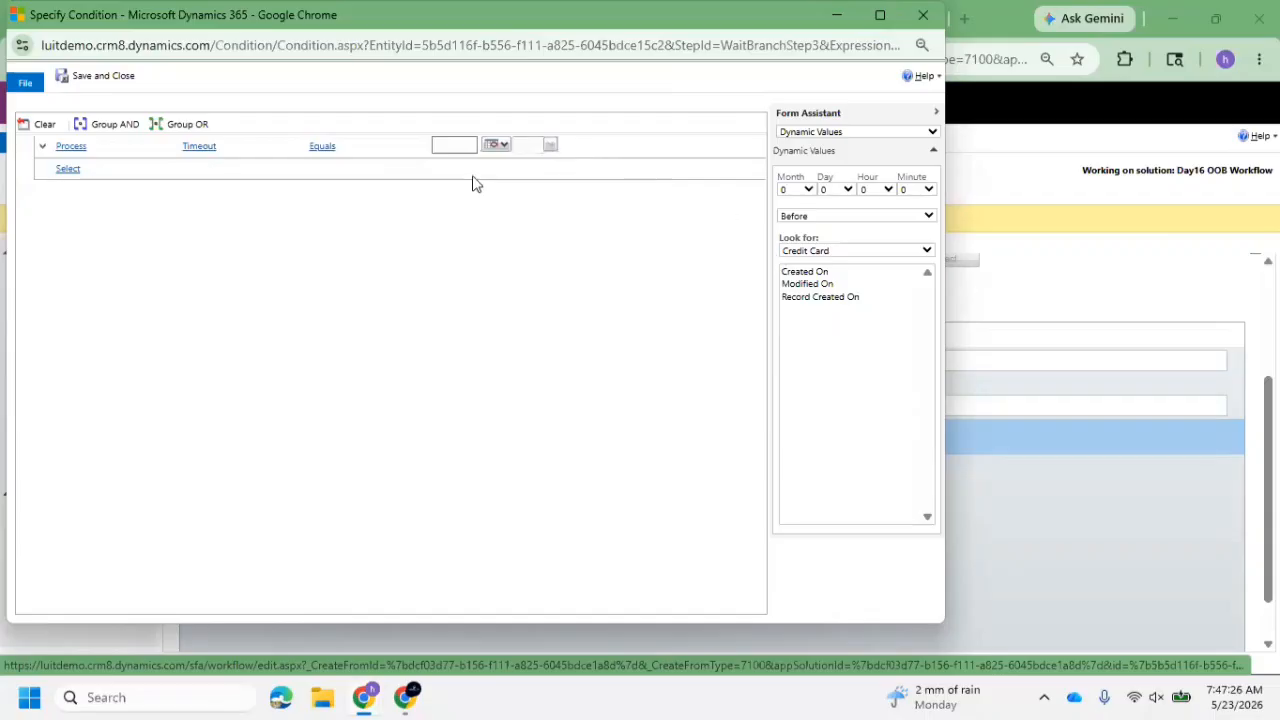
left_click(499, 151)
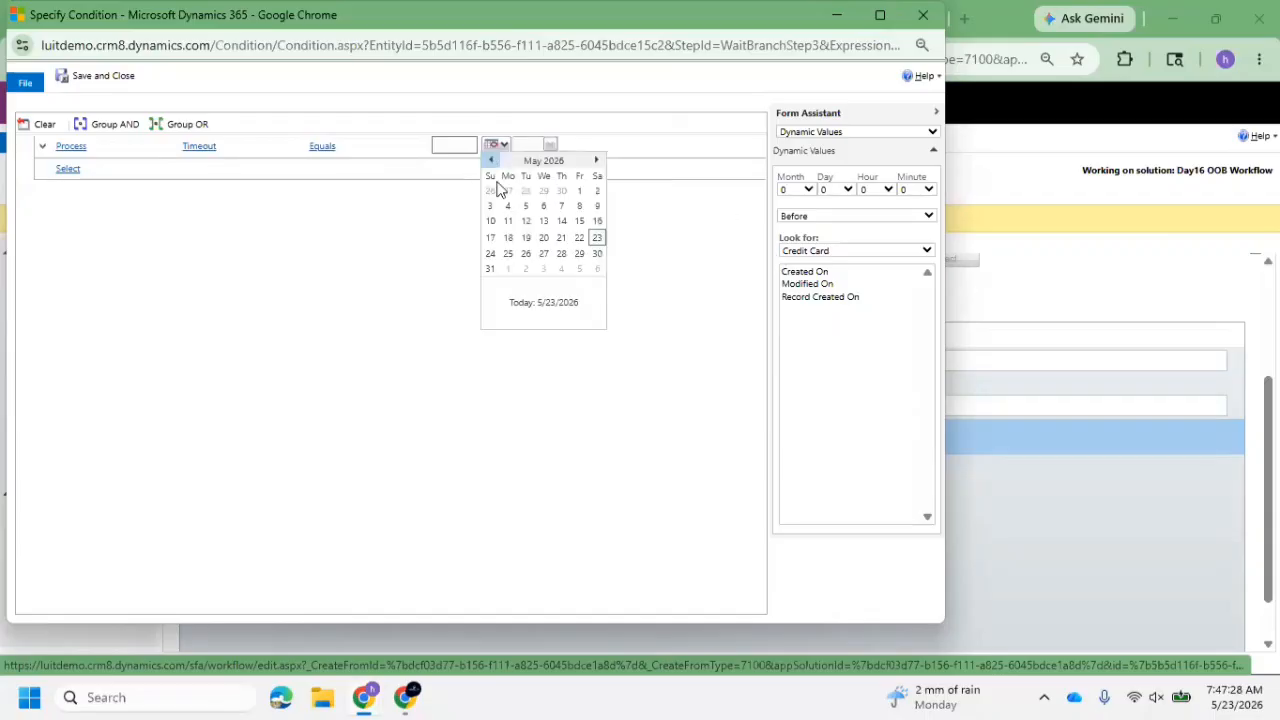
left_click(508, 255)
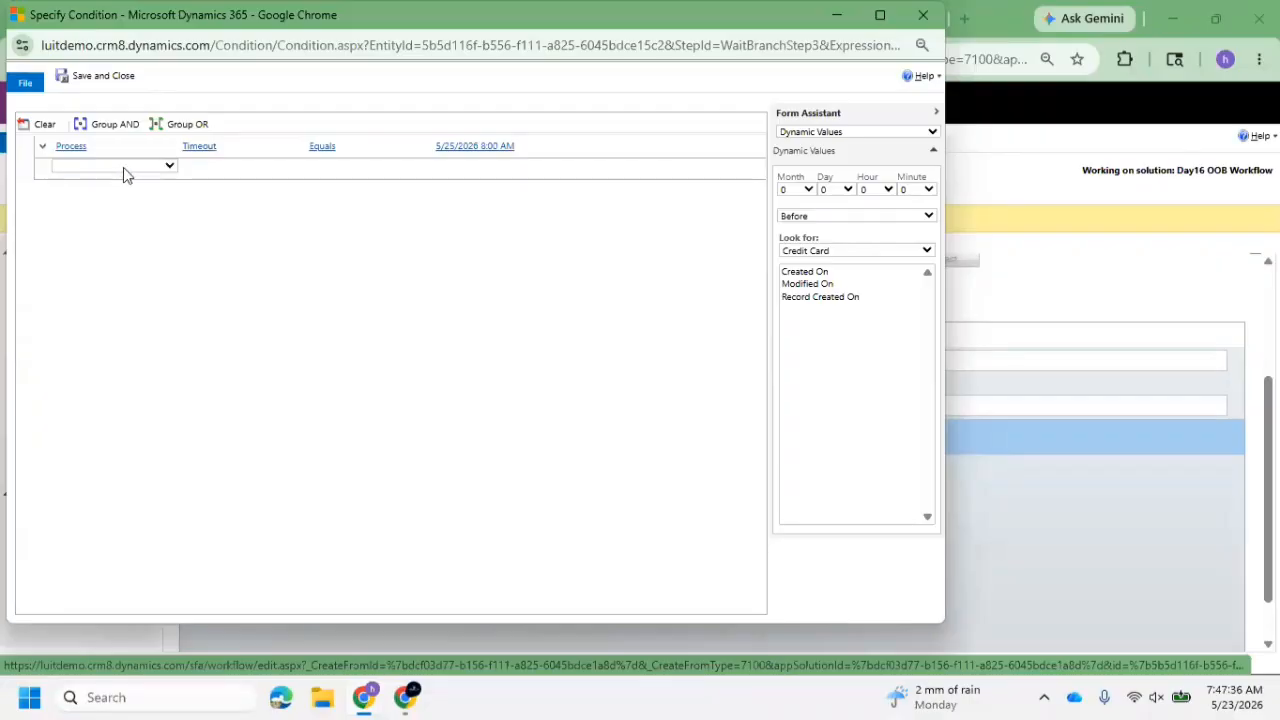
Add a second row to the wait condition based on Process
left_click(123, 167)
left_click(120, 394)
left_click(172, 166)
left_click(140, 397)
left_click(170, 165)
left_click(140, 371)
Change the first condition row to compare the Process Execution Time using the Equals operator
left_click(240, 144)
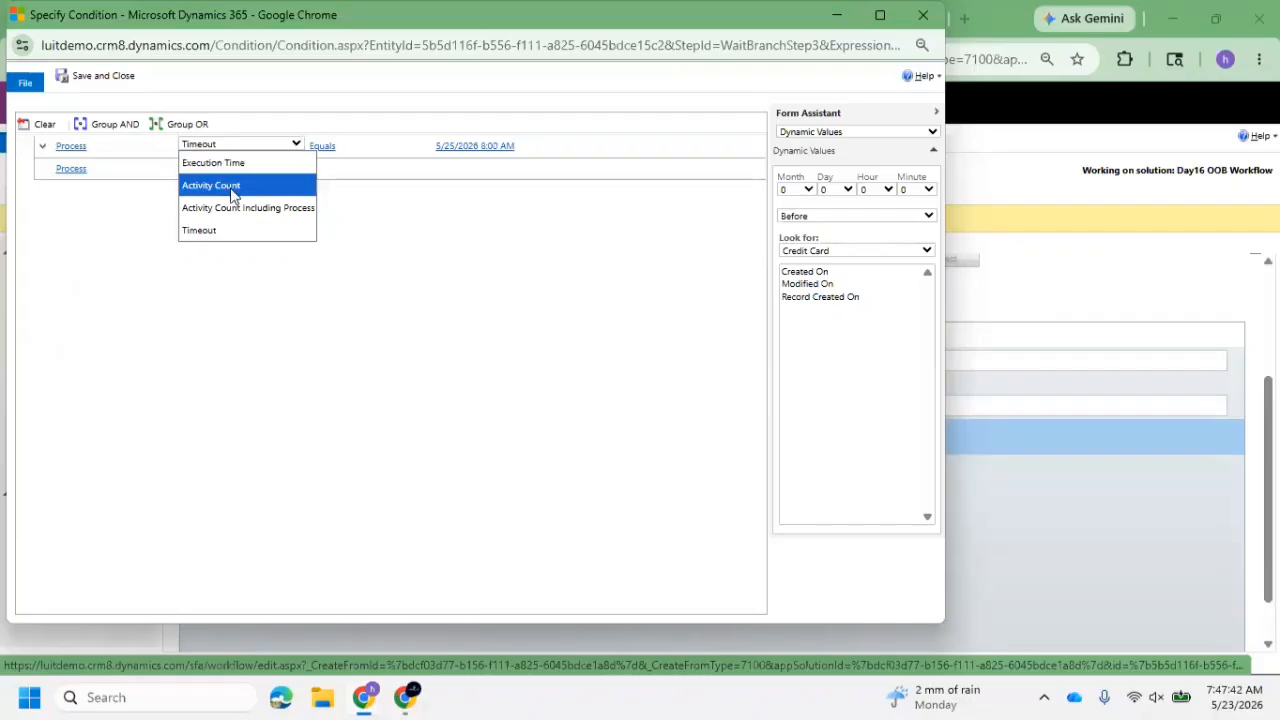
left_click(255, 163)
left_click(352, 147)
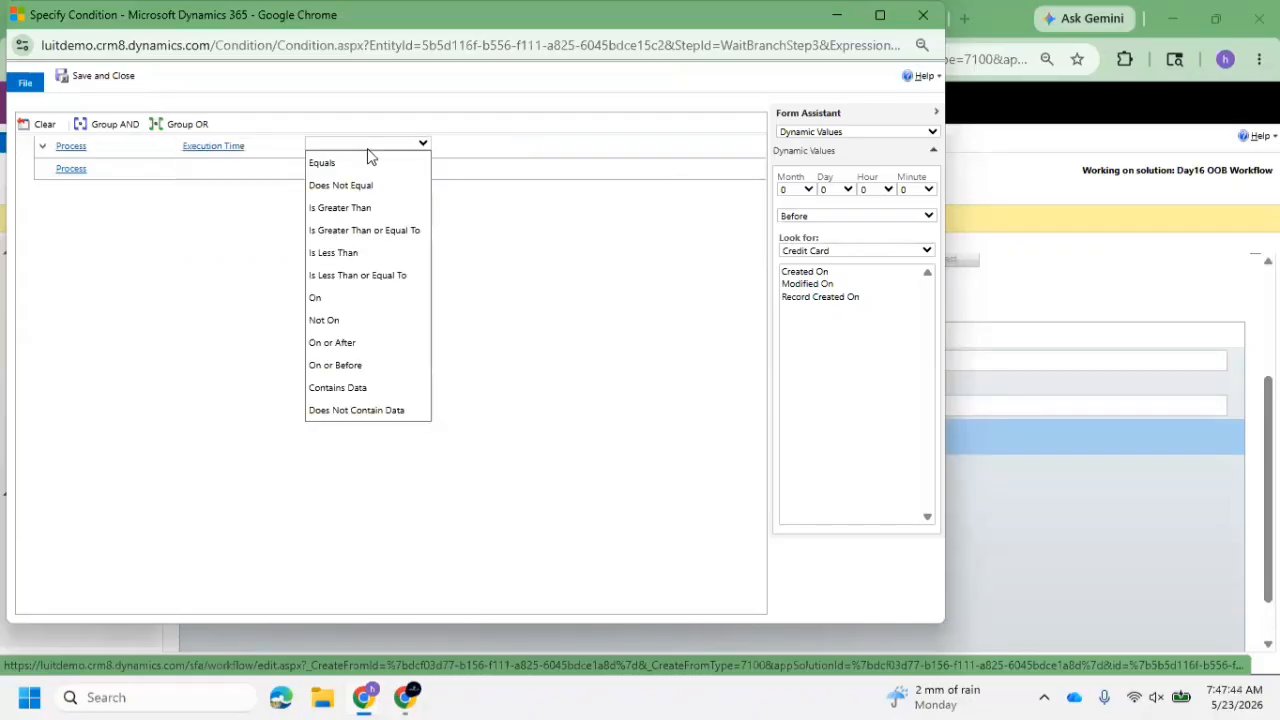
left_click(361, 162)
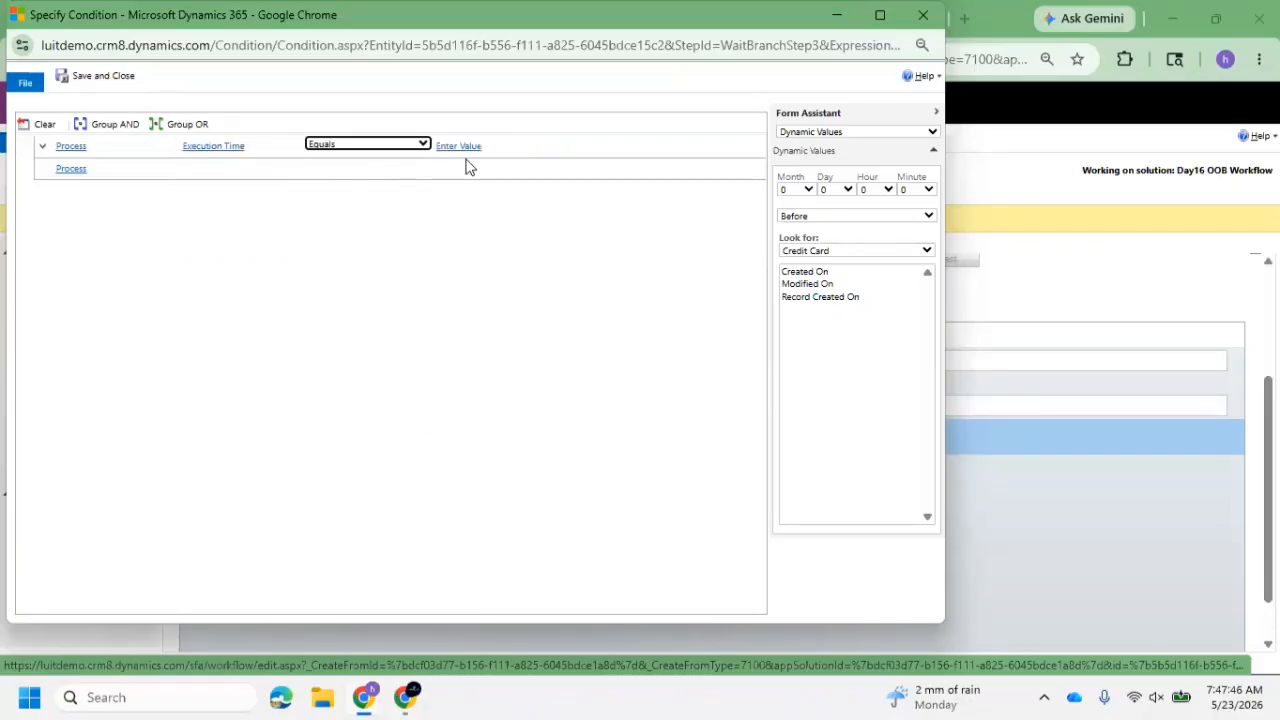
left_click(497, 146)
left_click(389, 147)
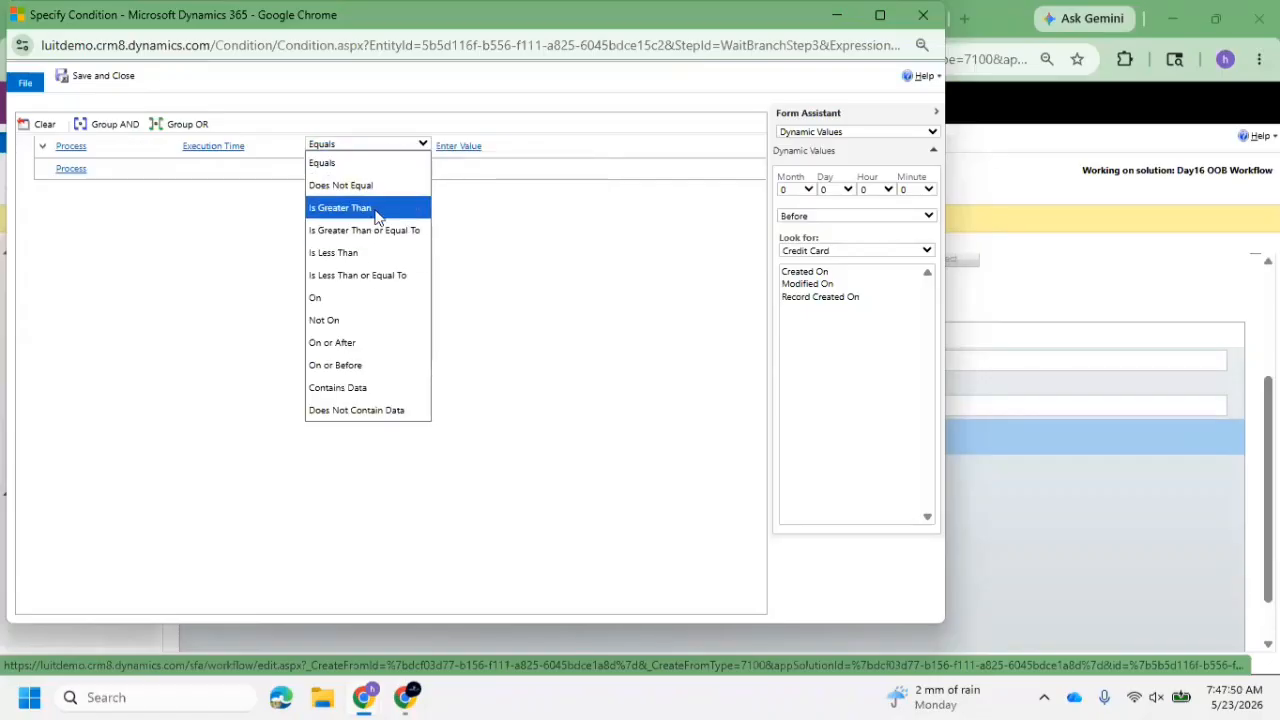
Try the On and On or After operators for the Process Execution Time condition and open its date picker
left_click(243, 146)
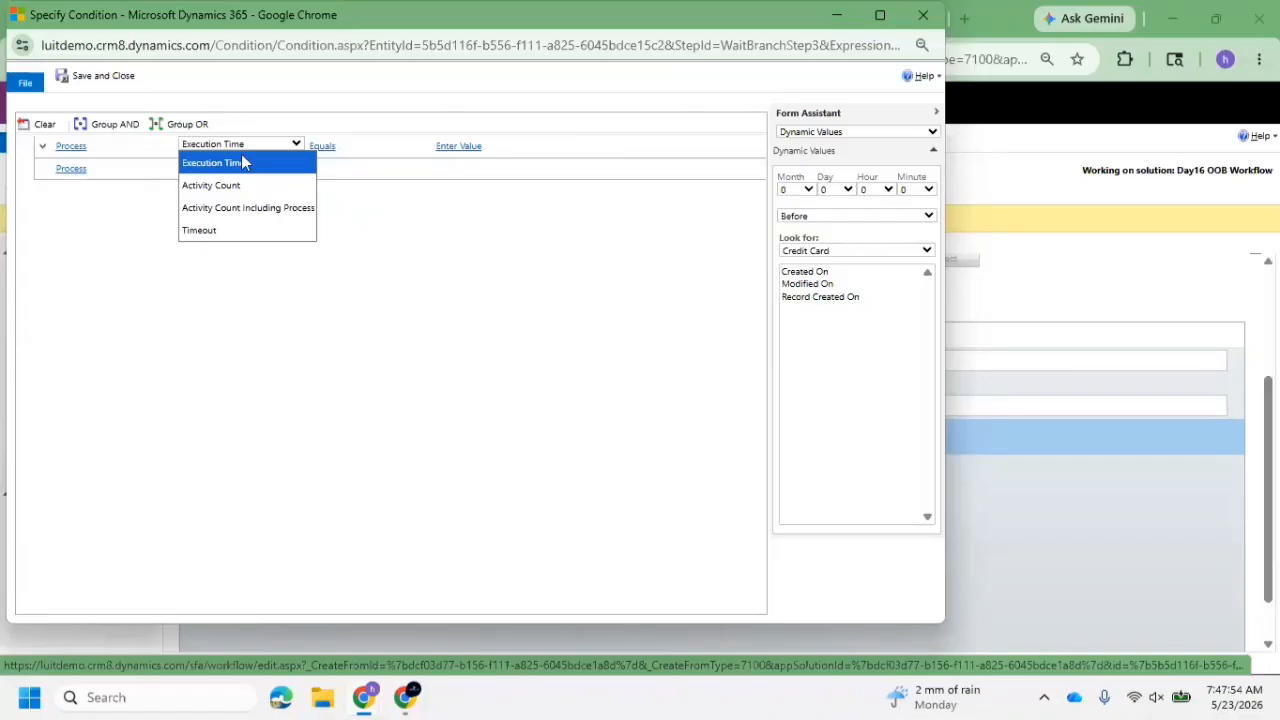
left_click(331, 146)
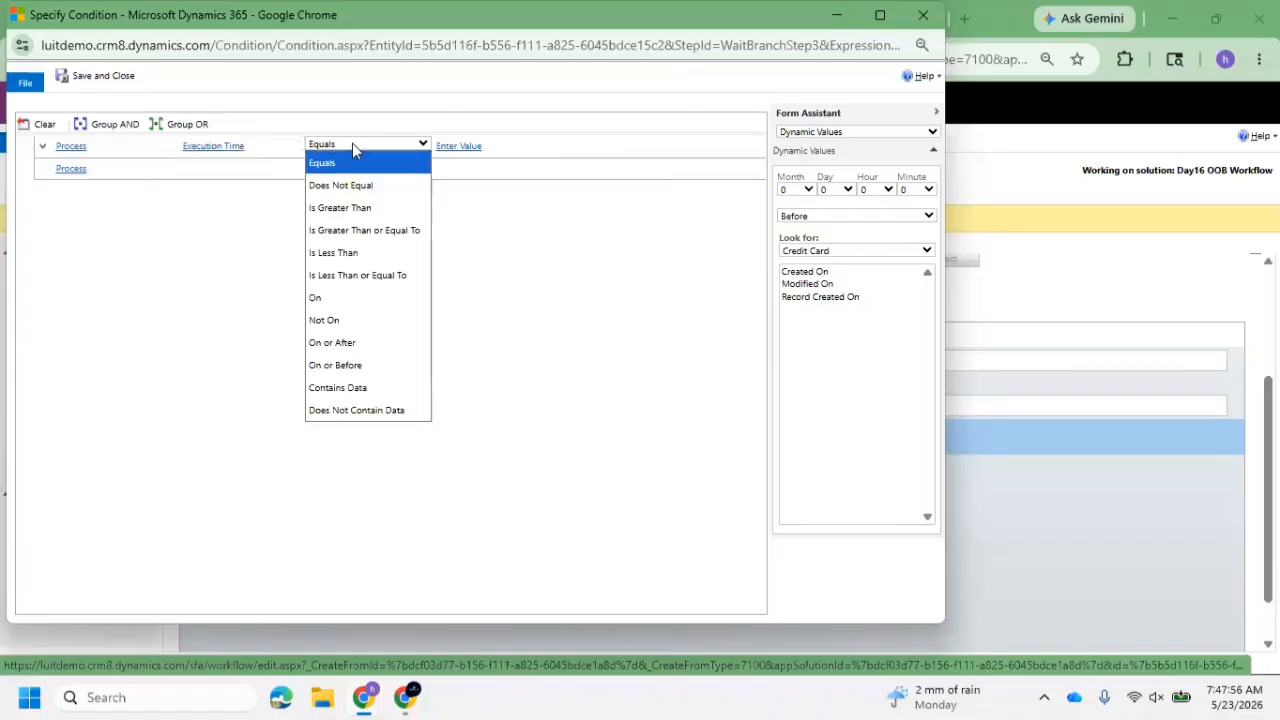
left_click(367, 302)
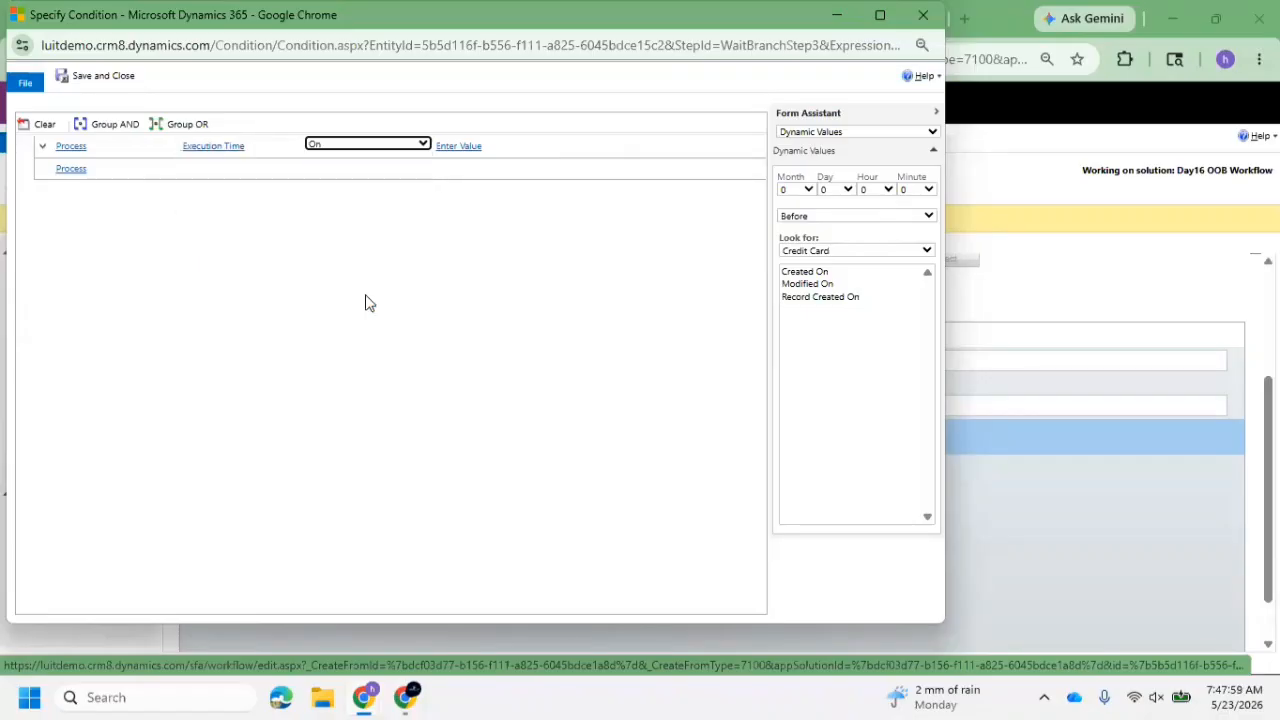
left_click(421, 146)
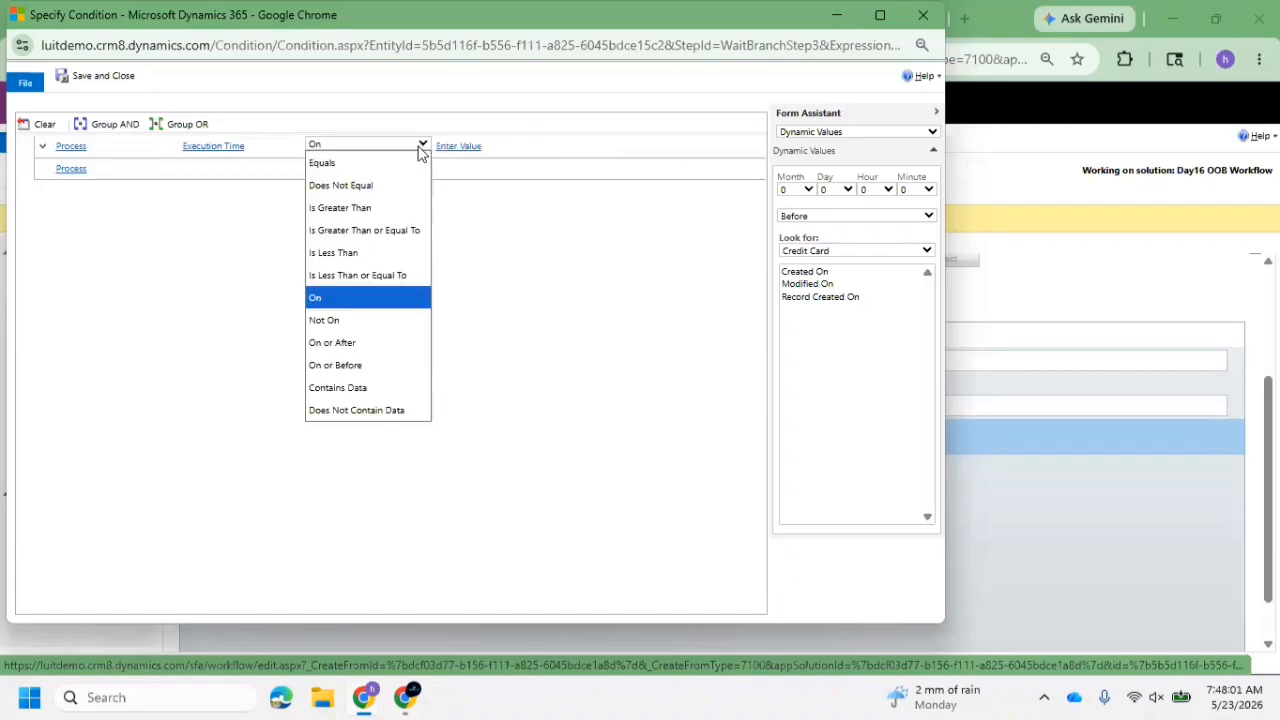
left_click(375, 342)
left_click(506, 140)
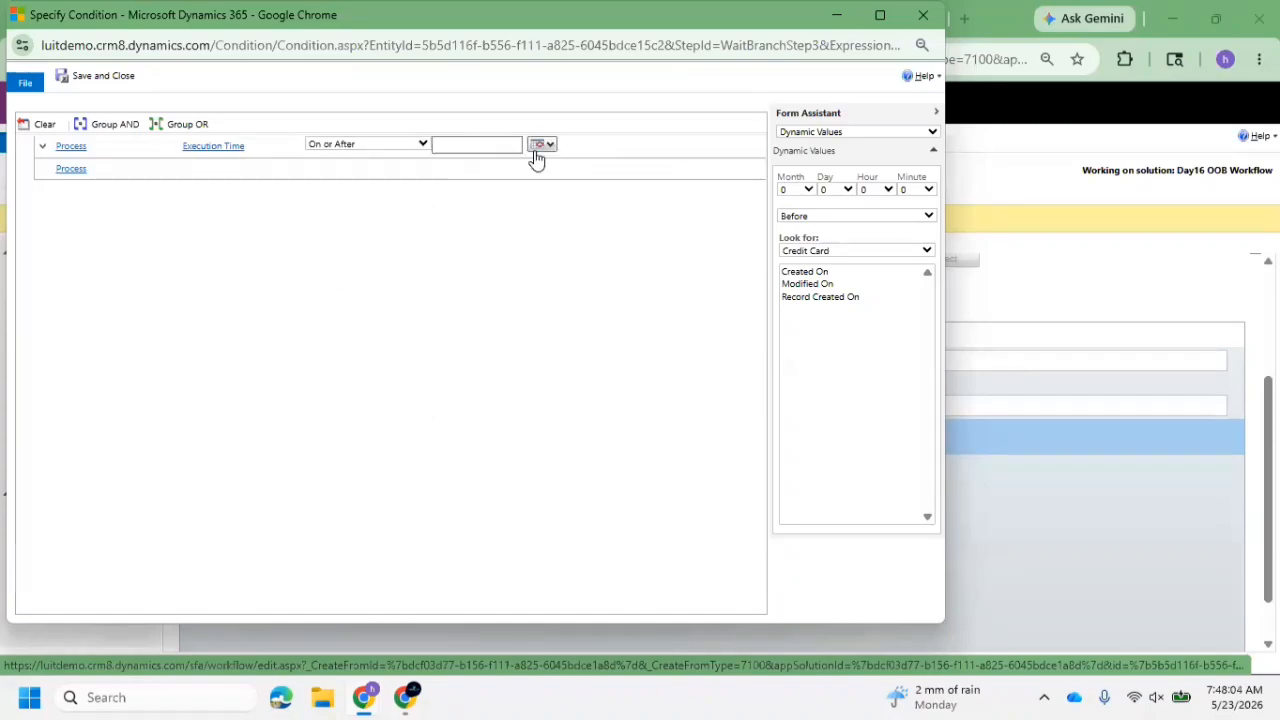
left_click(537, 152)
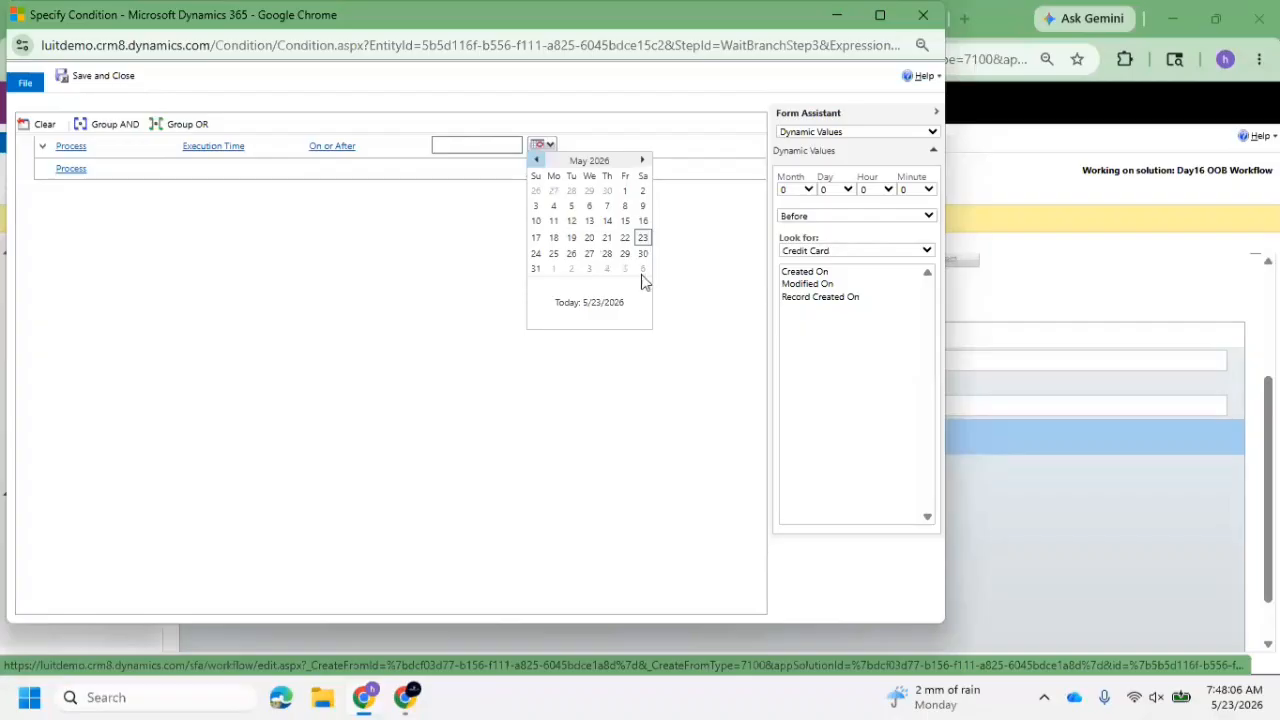
left_click(228, 150)
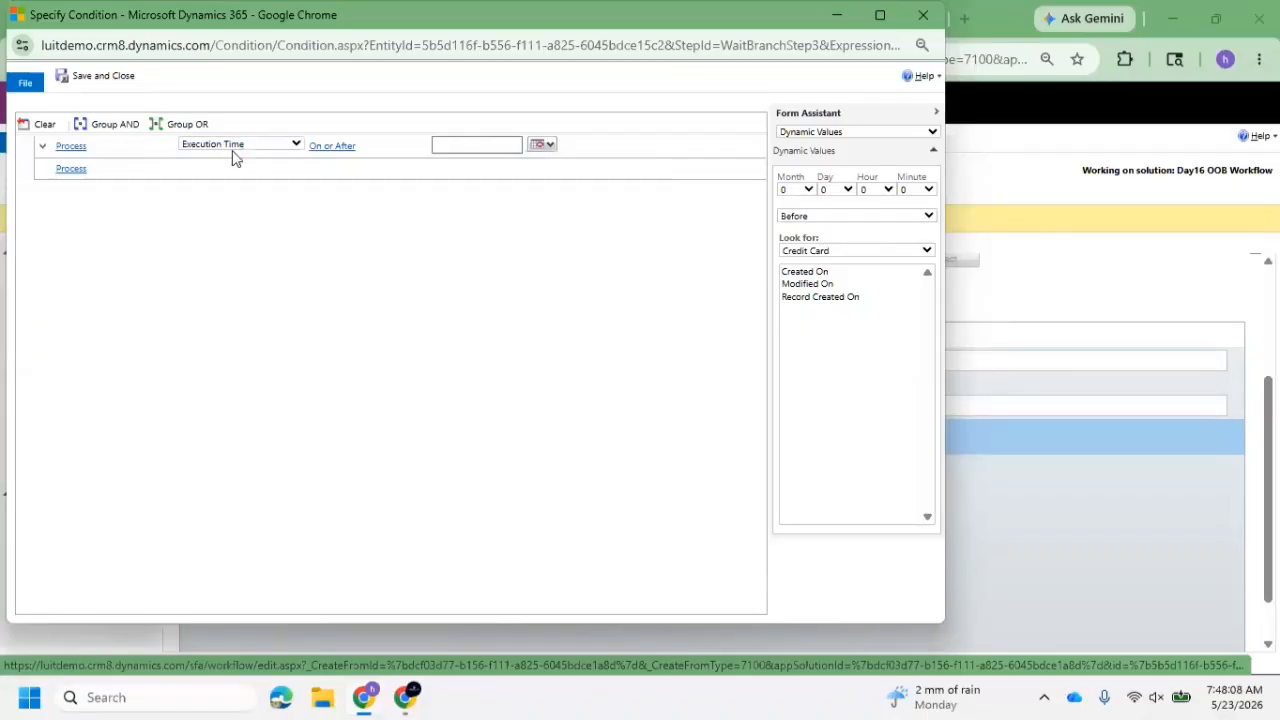
Set the Process Execution Time condition to equal the Credit Card's Created On dynamic value
left_click(312, 146)
left_click(343, 163)
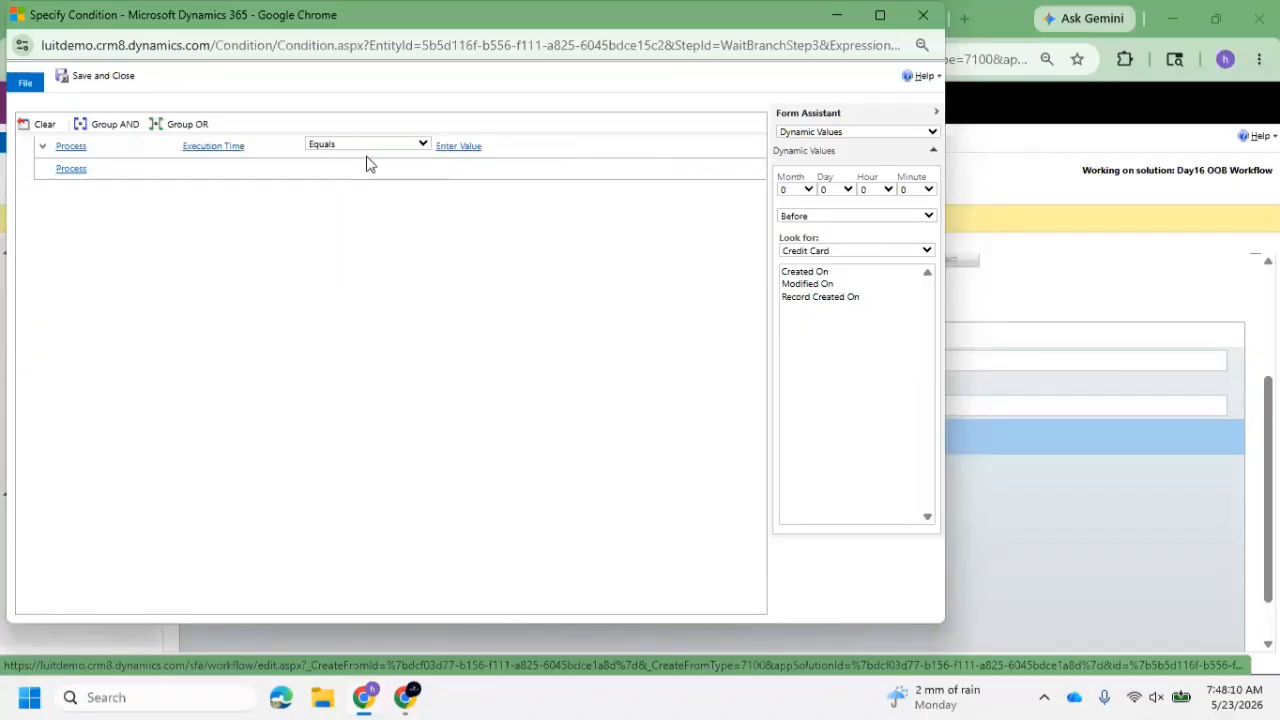
left_click(458, 146)
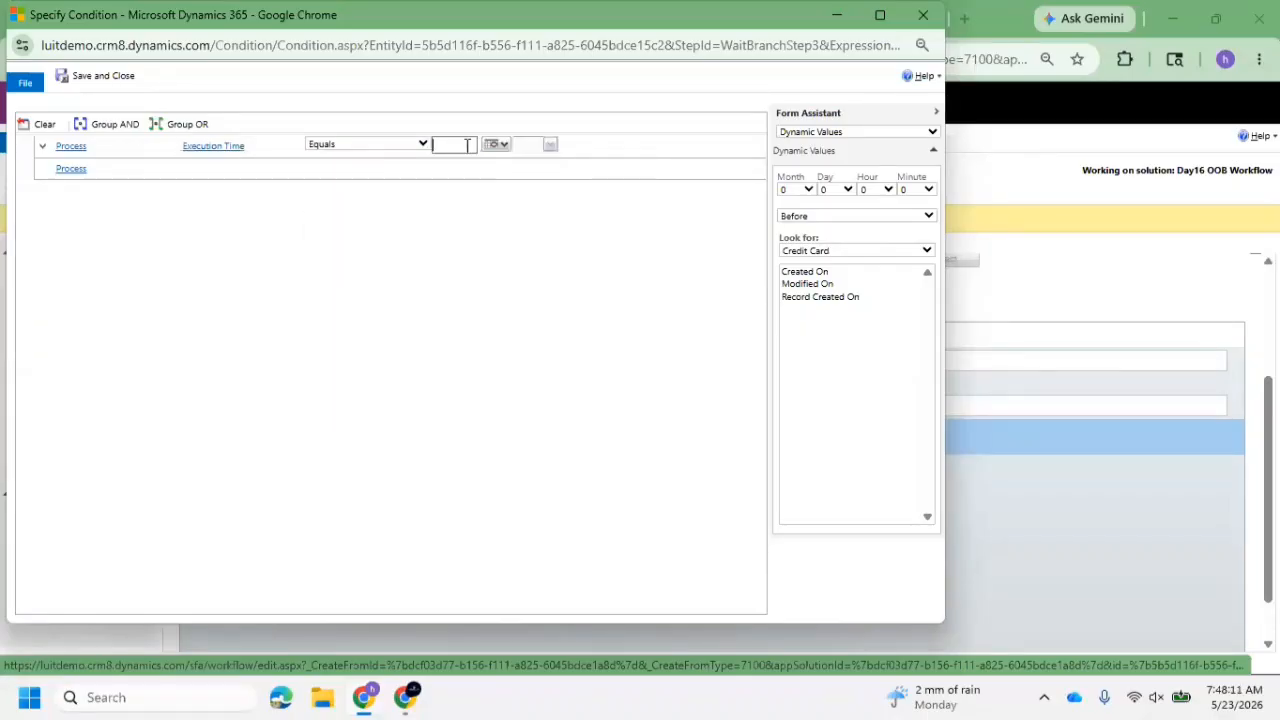
double_click(822, 274)
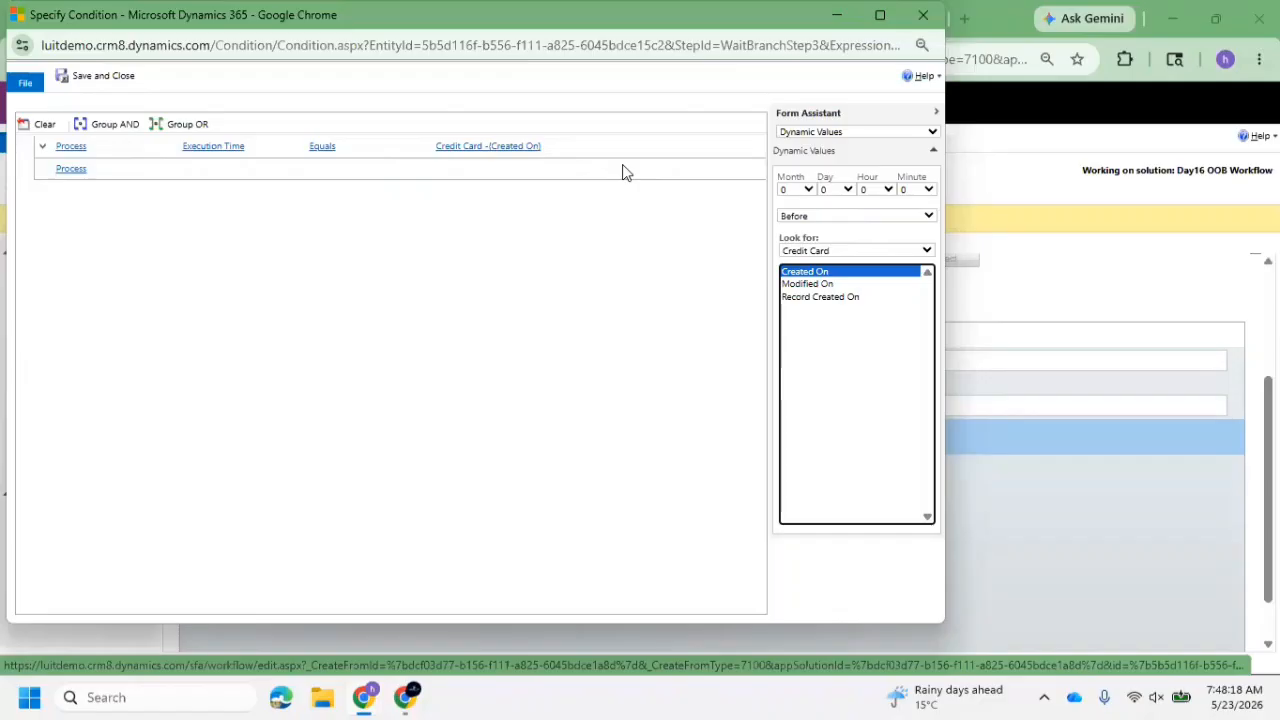
left_click(884, 134)
left_click(886, 137)
Clear all rows of the wait condition and confirm discarding the changes
left_click(127, 167)
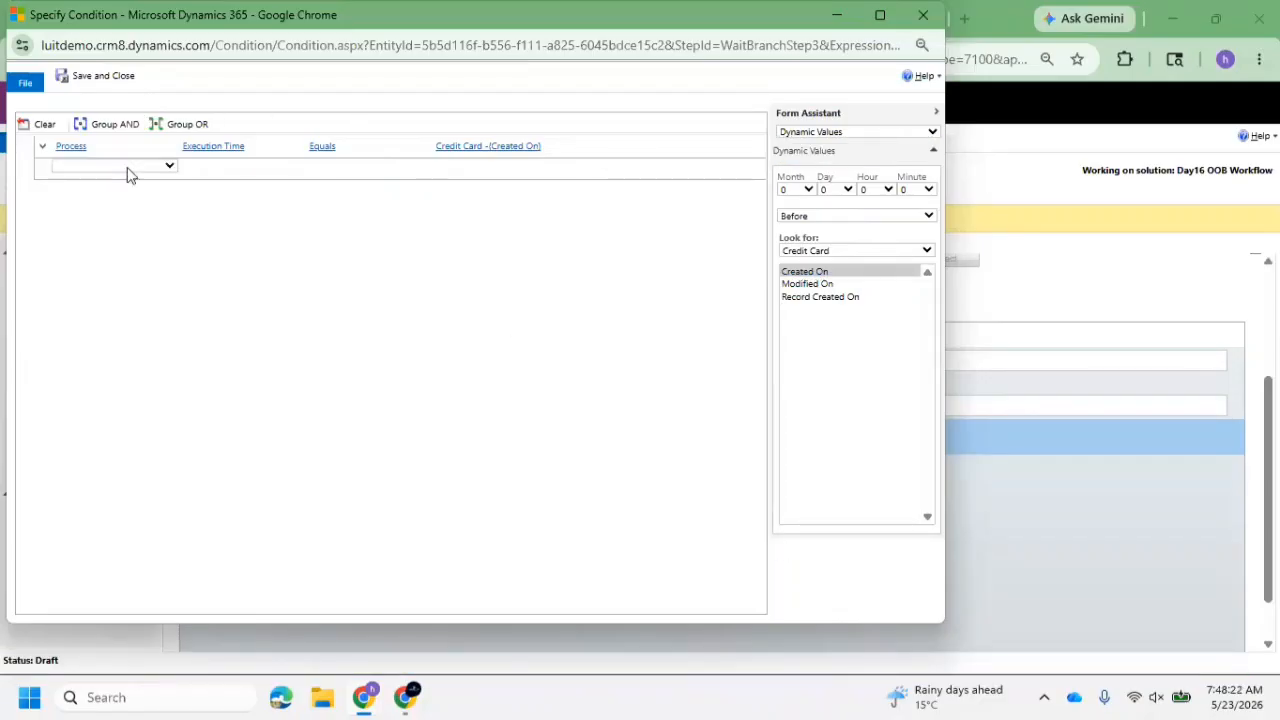
left_click(252, 150)
left_click(45, 124)
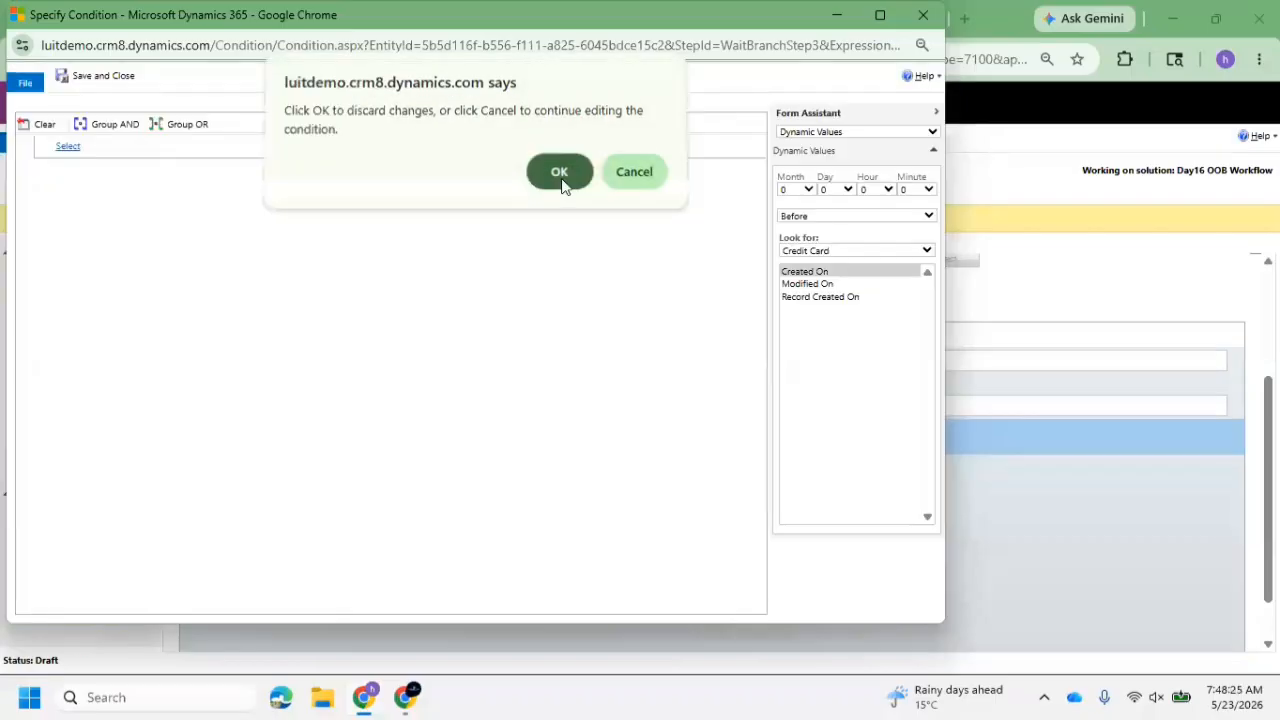
left_click(561, 180)
Base the first row of the emptied wait condition on the local value Process
left_click(130, 146)
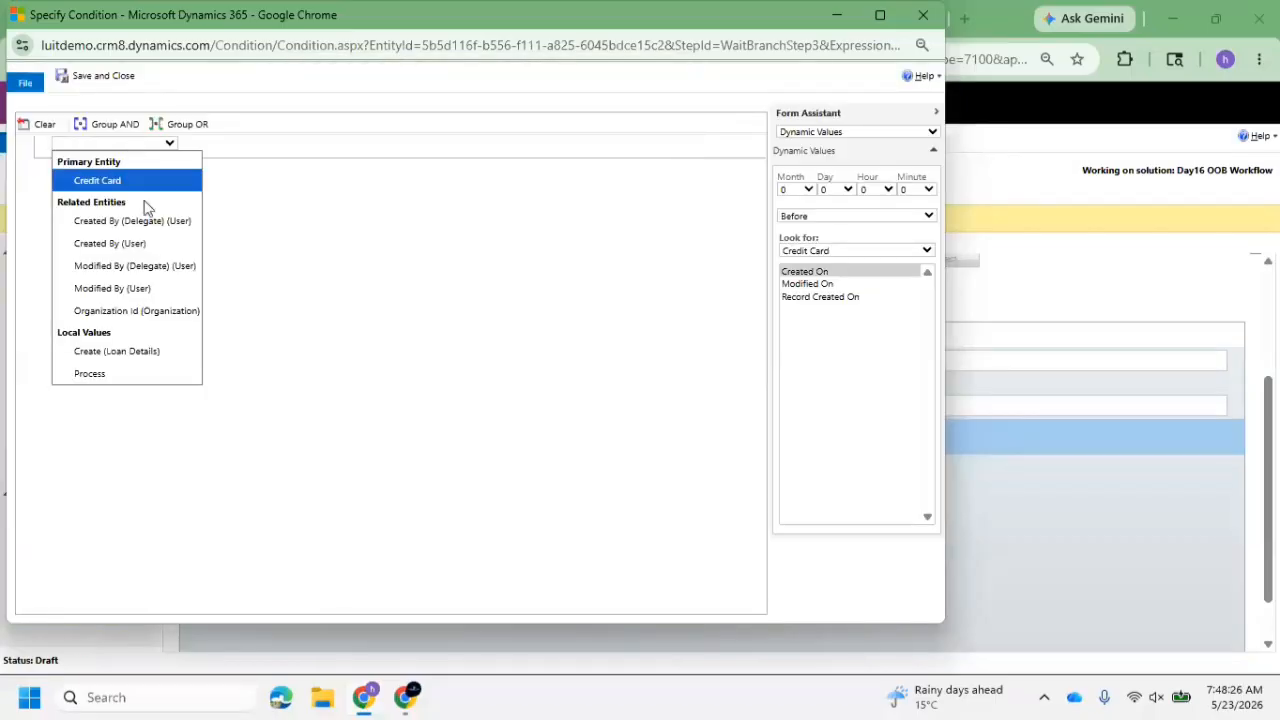
left_click(151, 374)
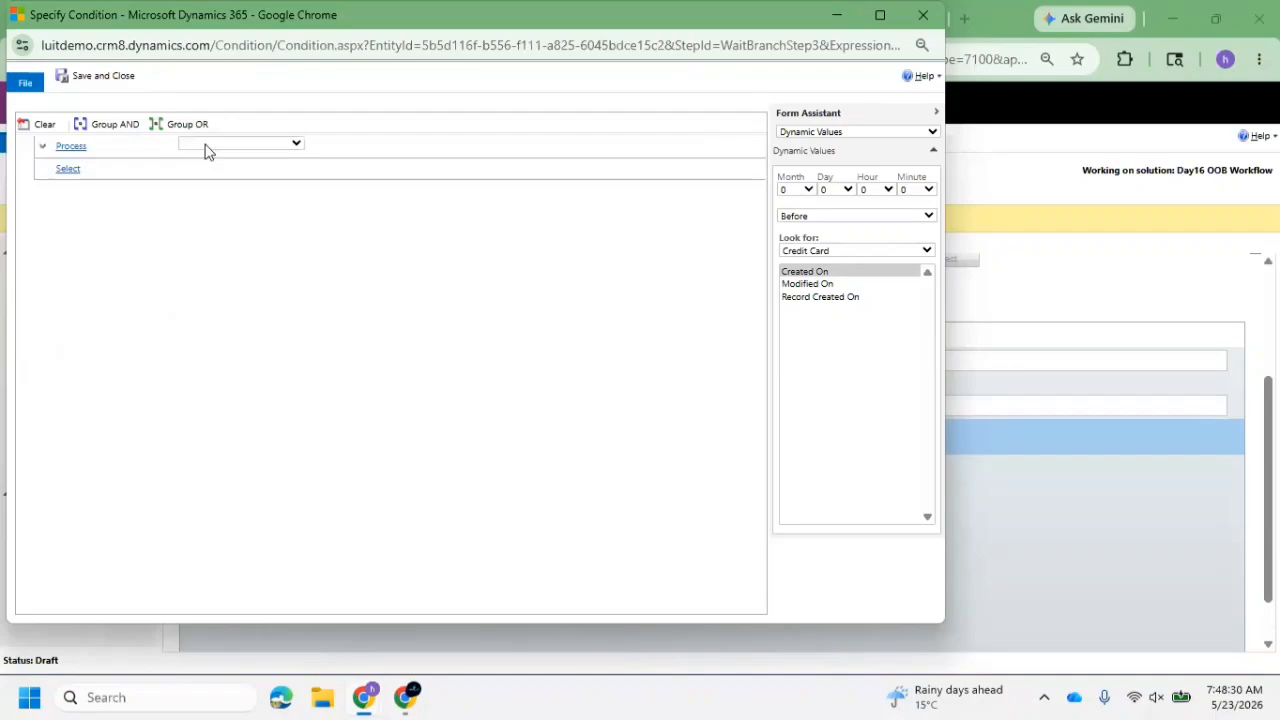
left_click(209, 143)
left_click(840, 131)
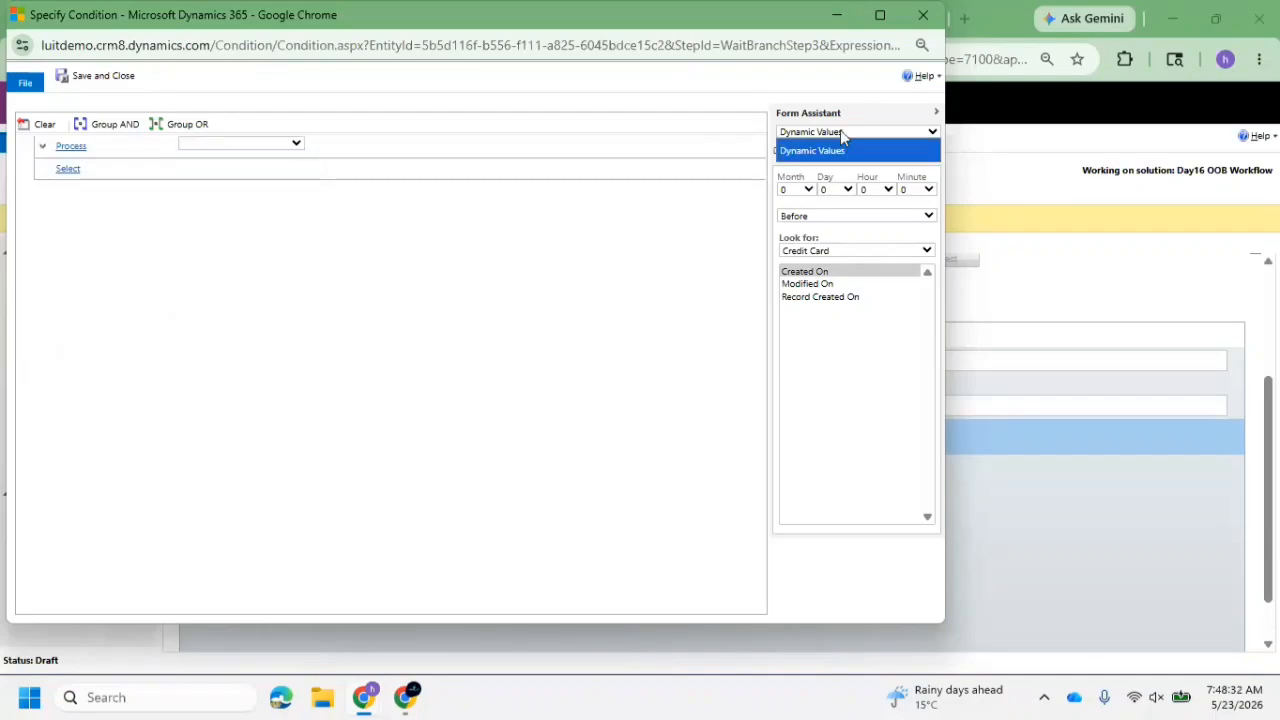
left_click(104, 148)
left_click(110, 145)
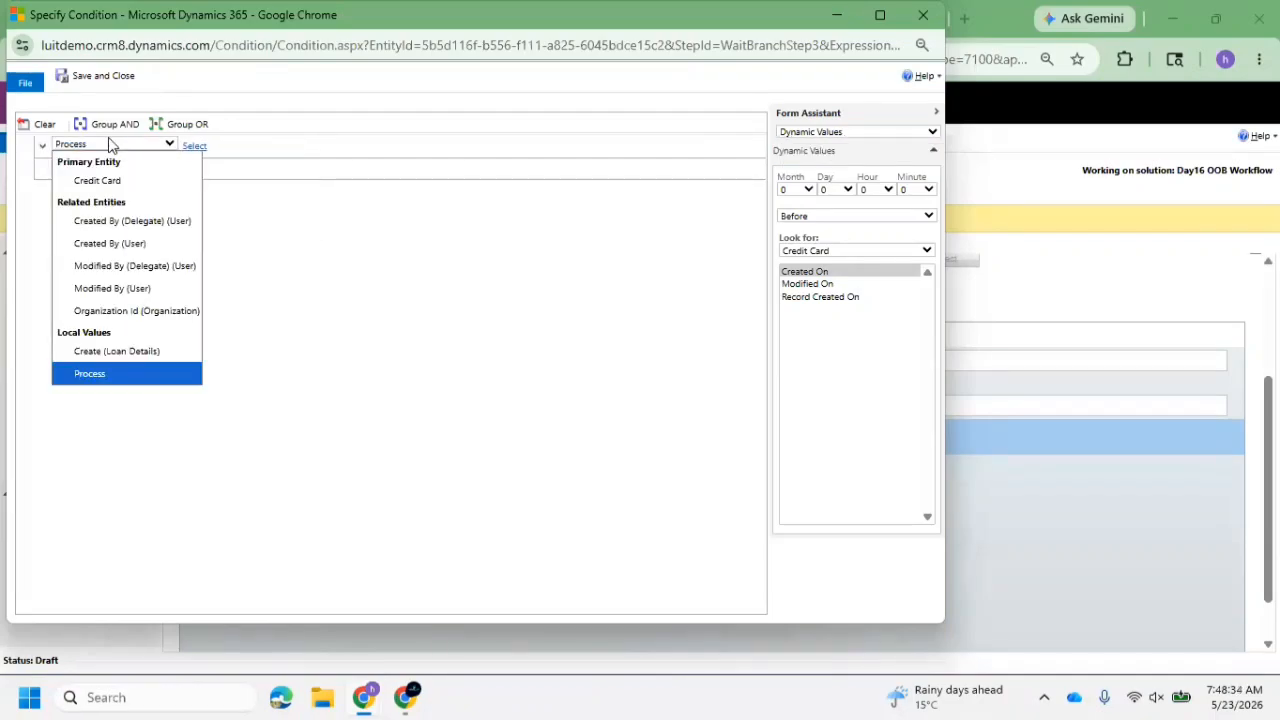
Complete the condition as Execution Time equals 5/25/2026 8:00 AM, and save and close it
left_click(228, 145)
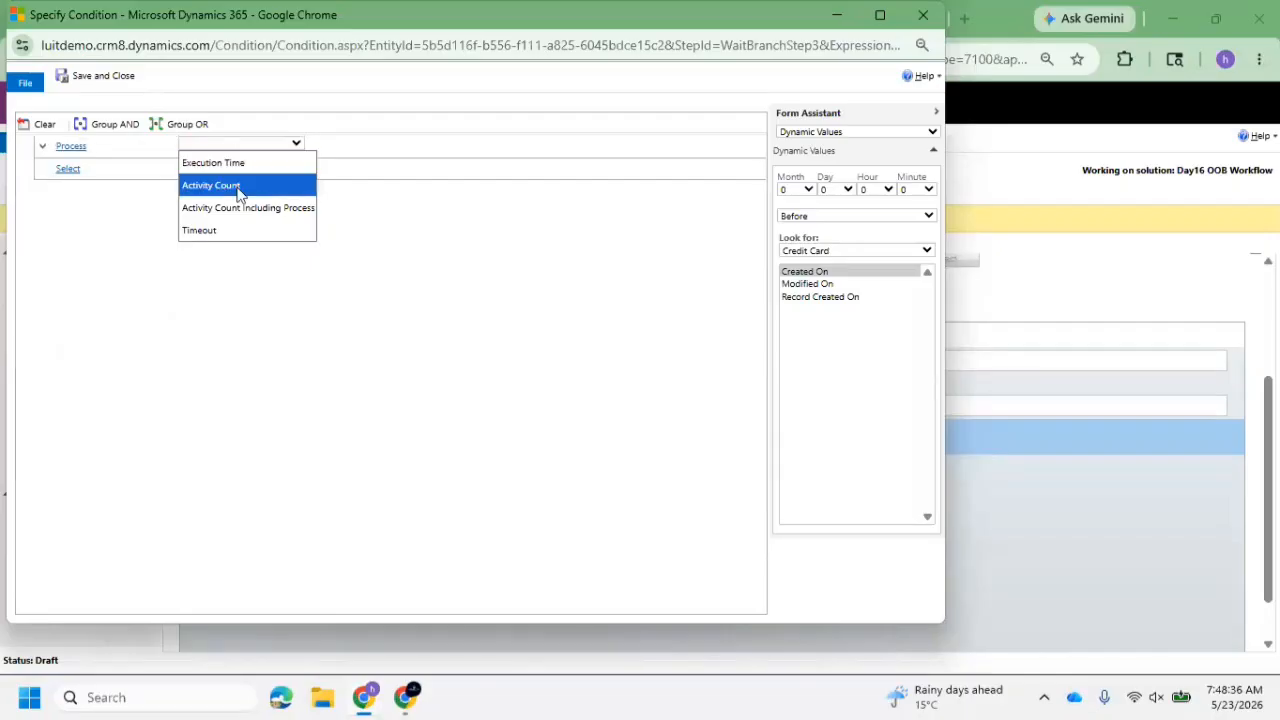
left_click(242, 163)
left_click(352, 145)
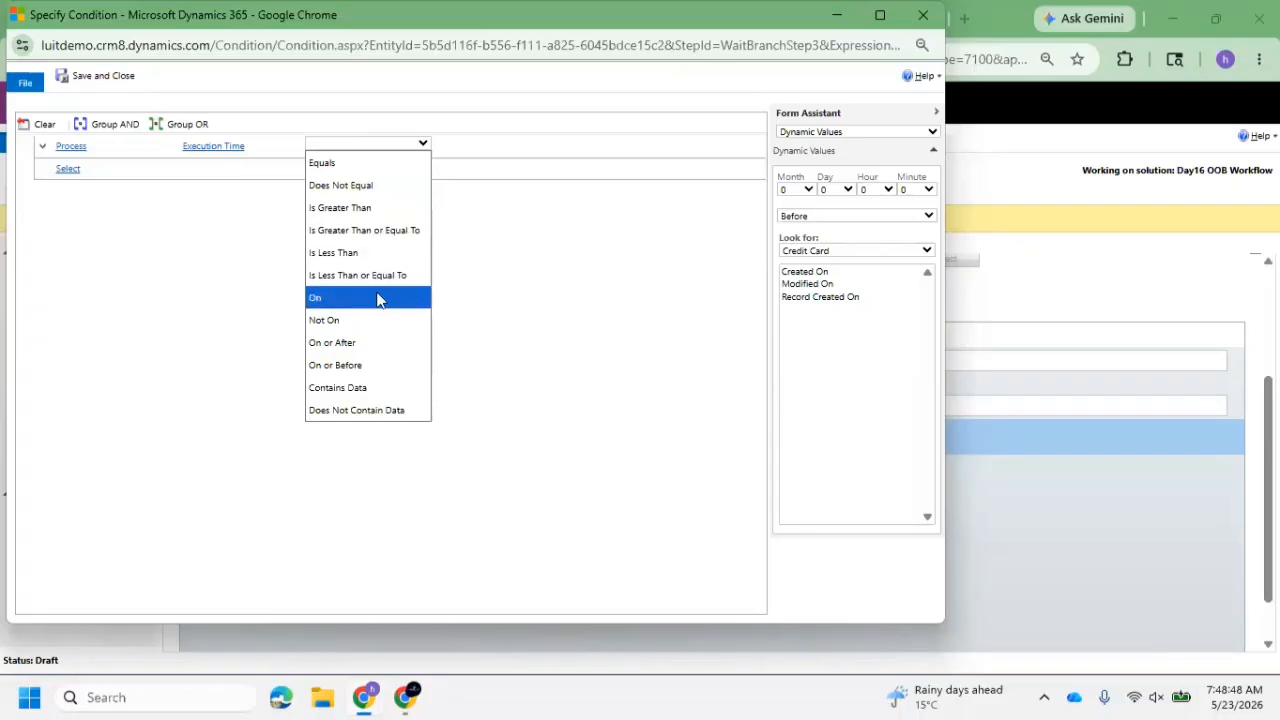
left_click(380, 163)
left_click(494, 147)
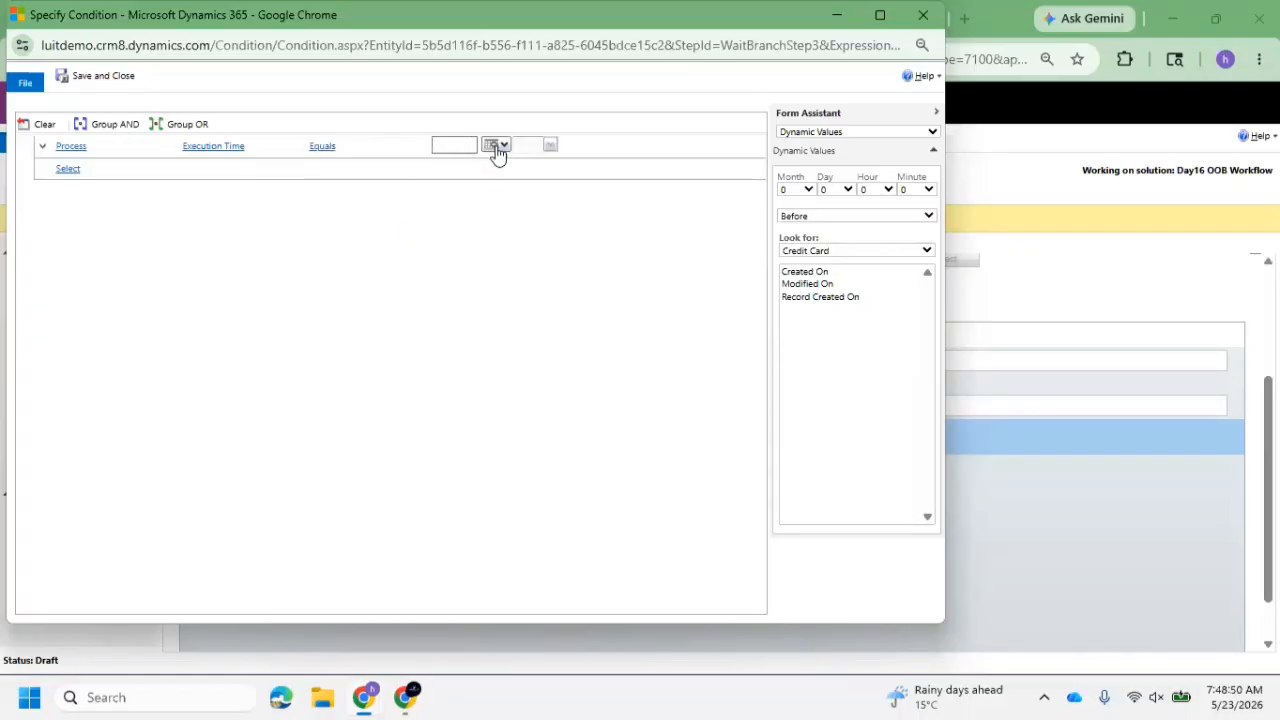
left_click(507, 254)
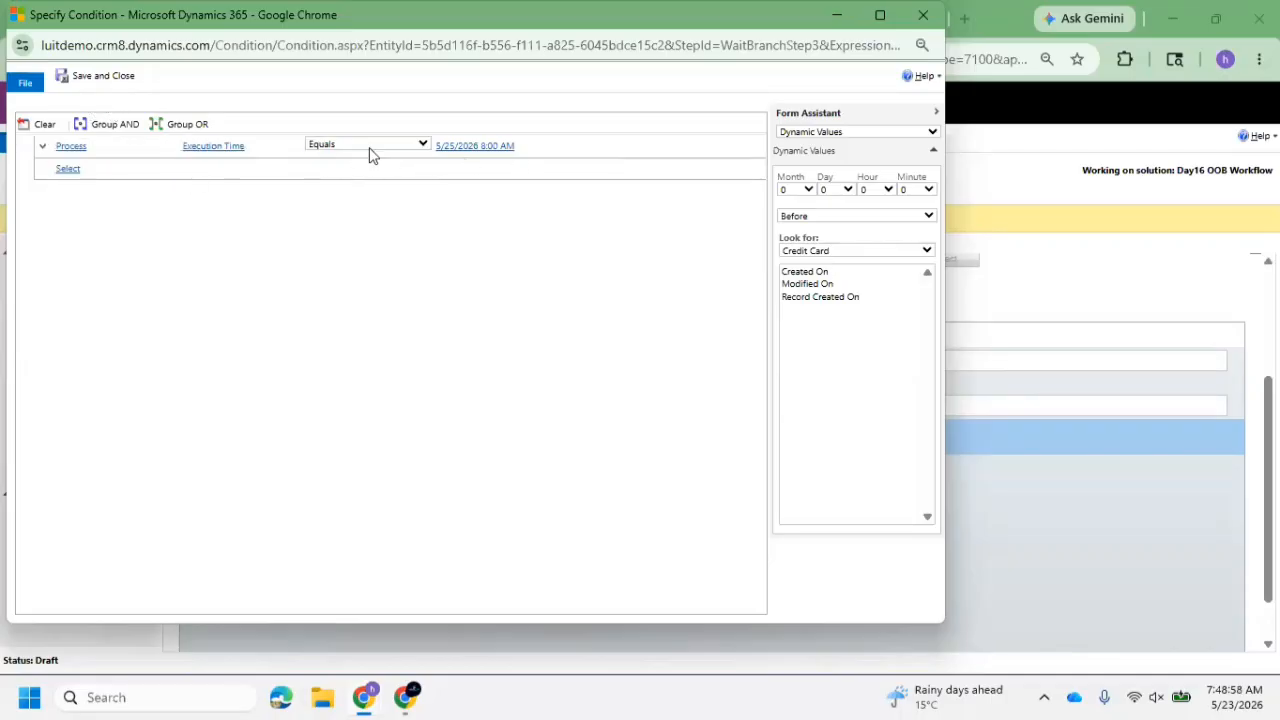
left_click(97, 76)
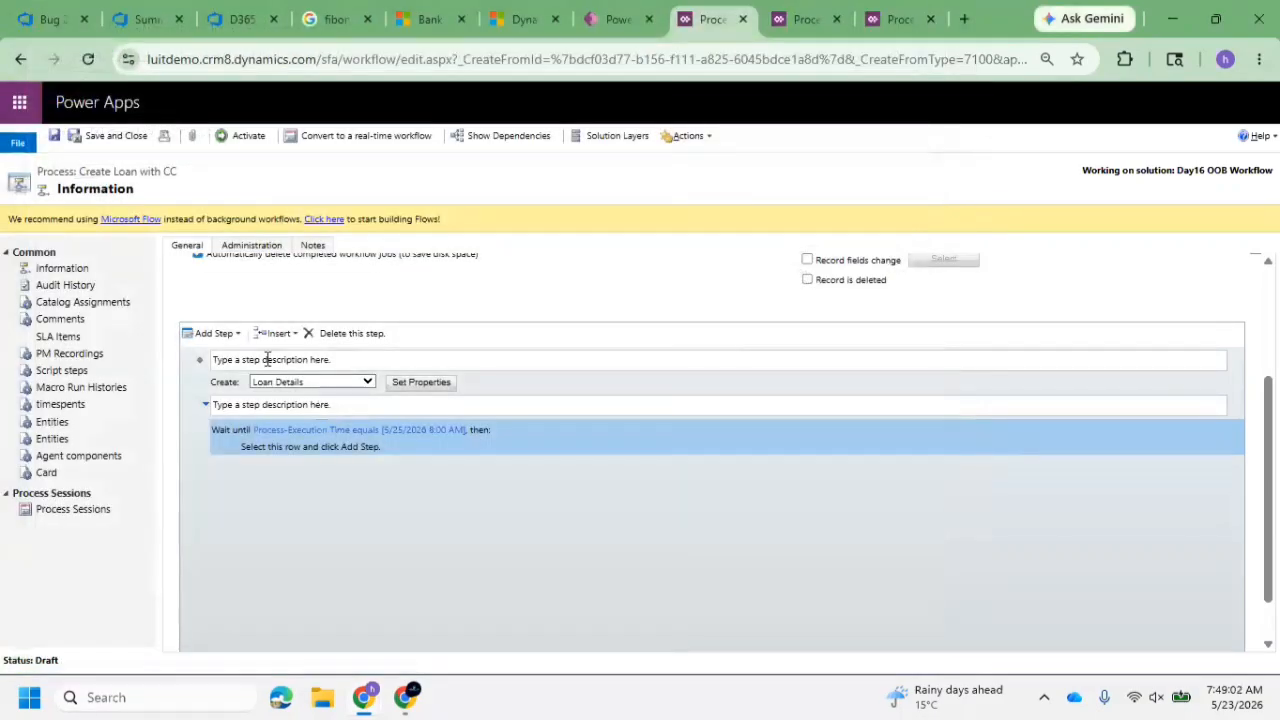
left_click(194, 366)
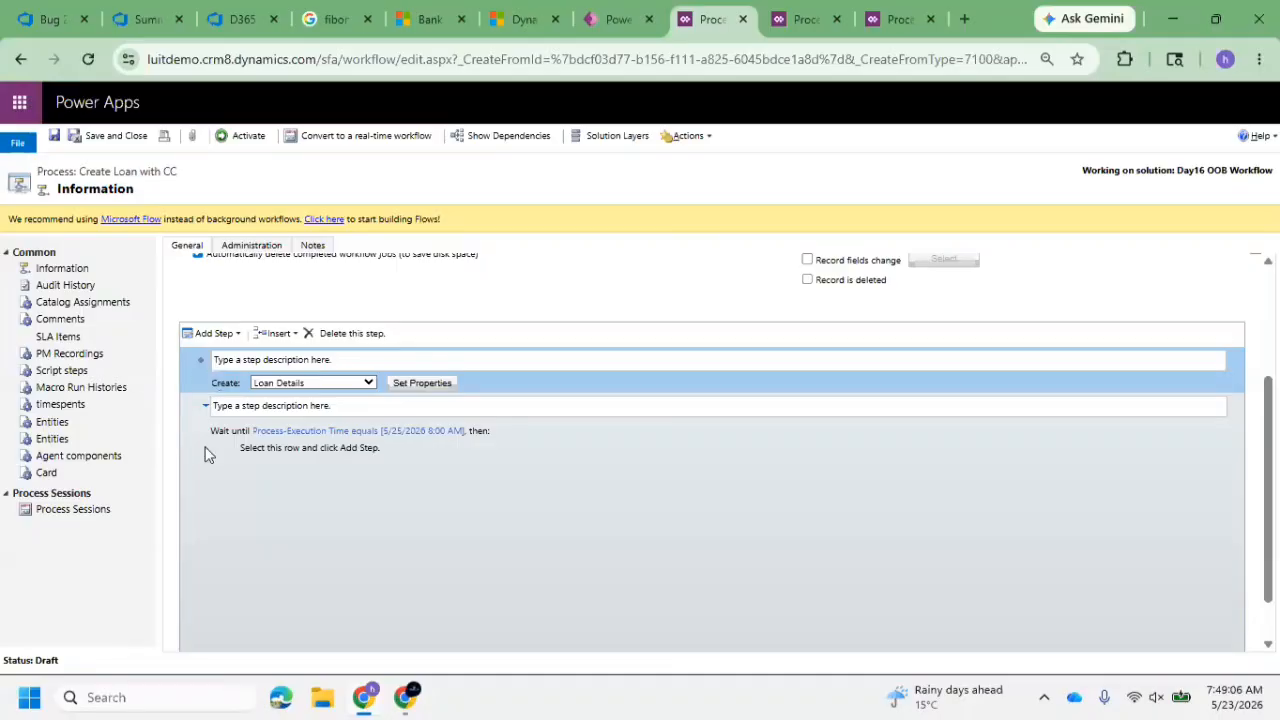
left_click(284, 333)
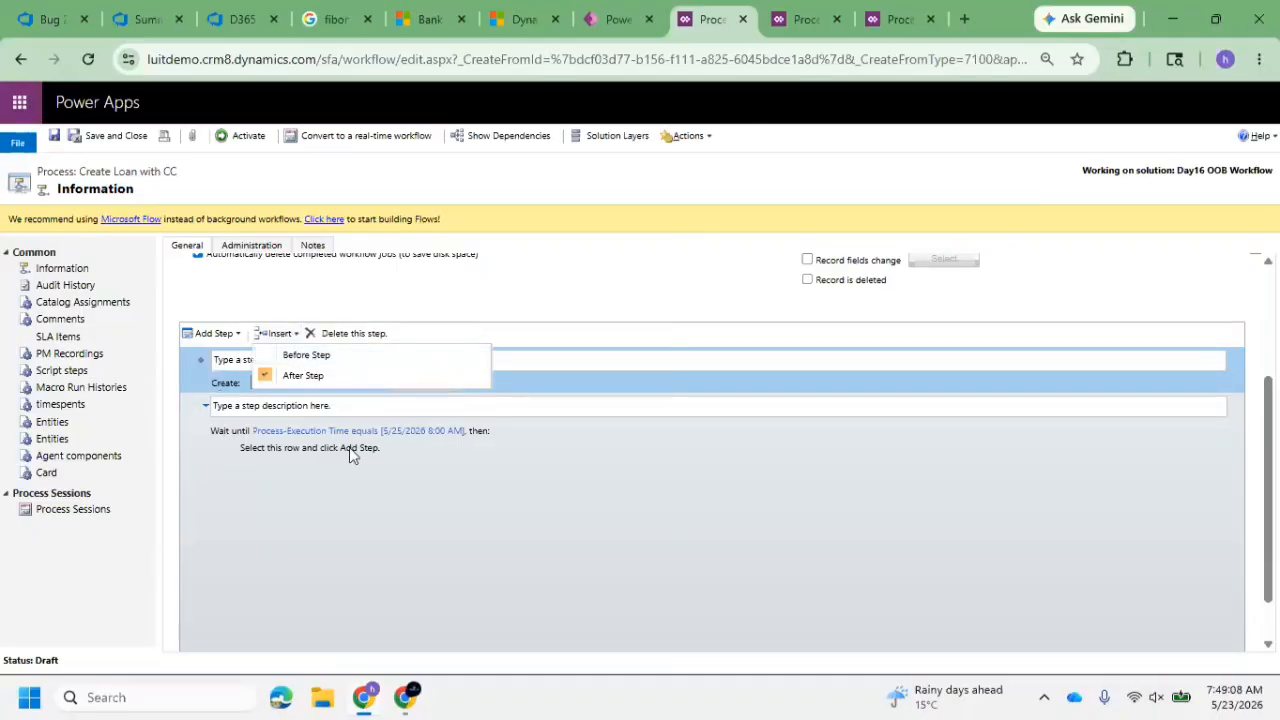
left_click(201, 415)
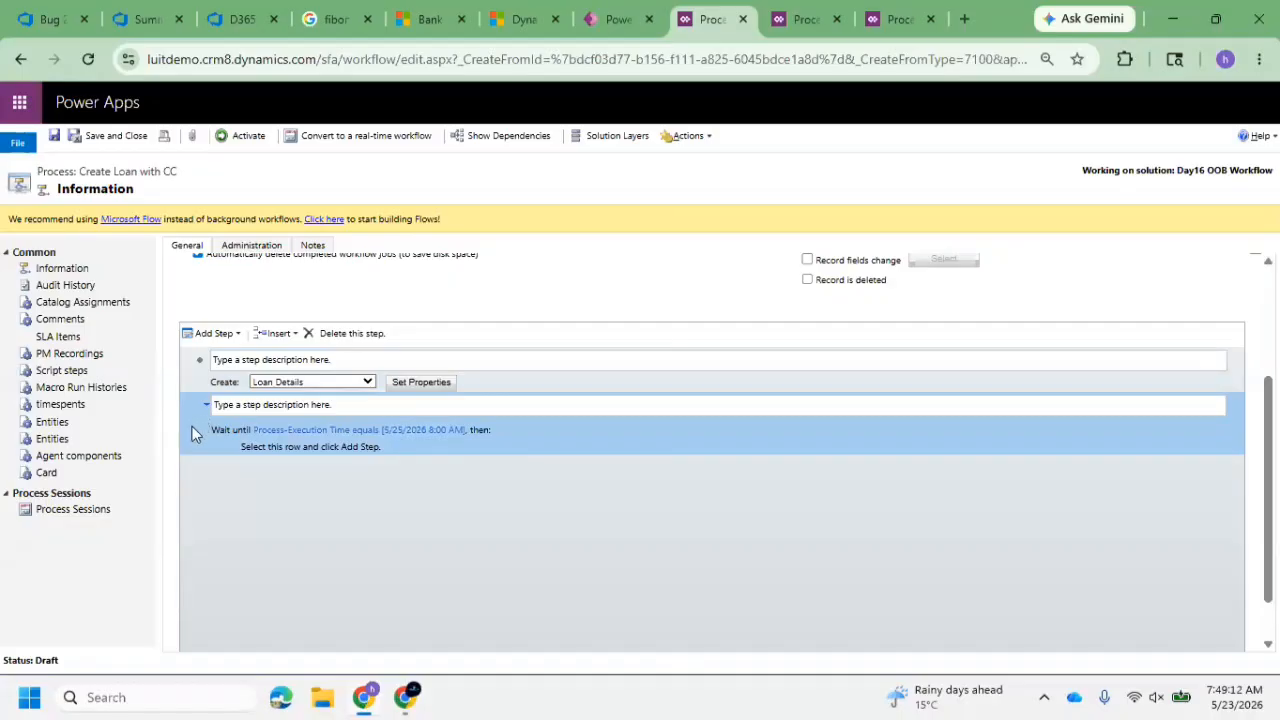
left_click(206, 405)
left_click(206, 405)
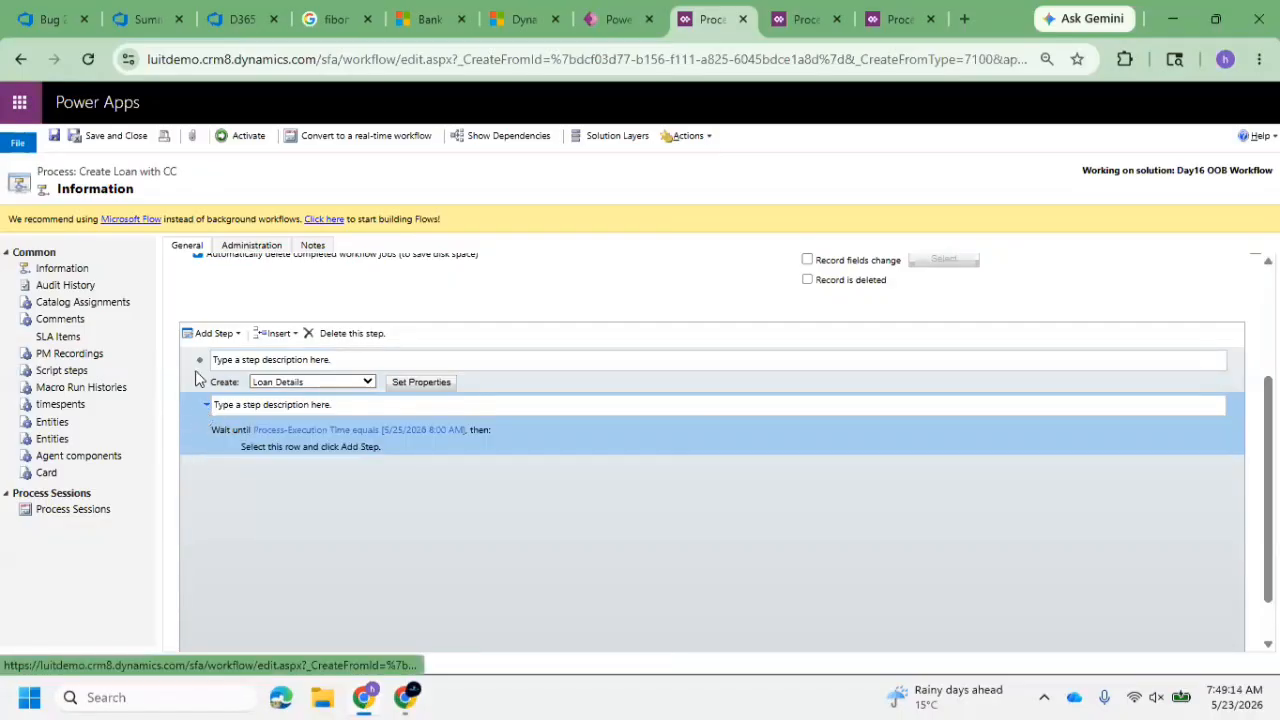
left_click(197, 377)
Delete the wait condition step from the Create Loan with CC process
left_click(202, 420)
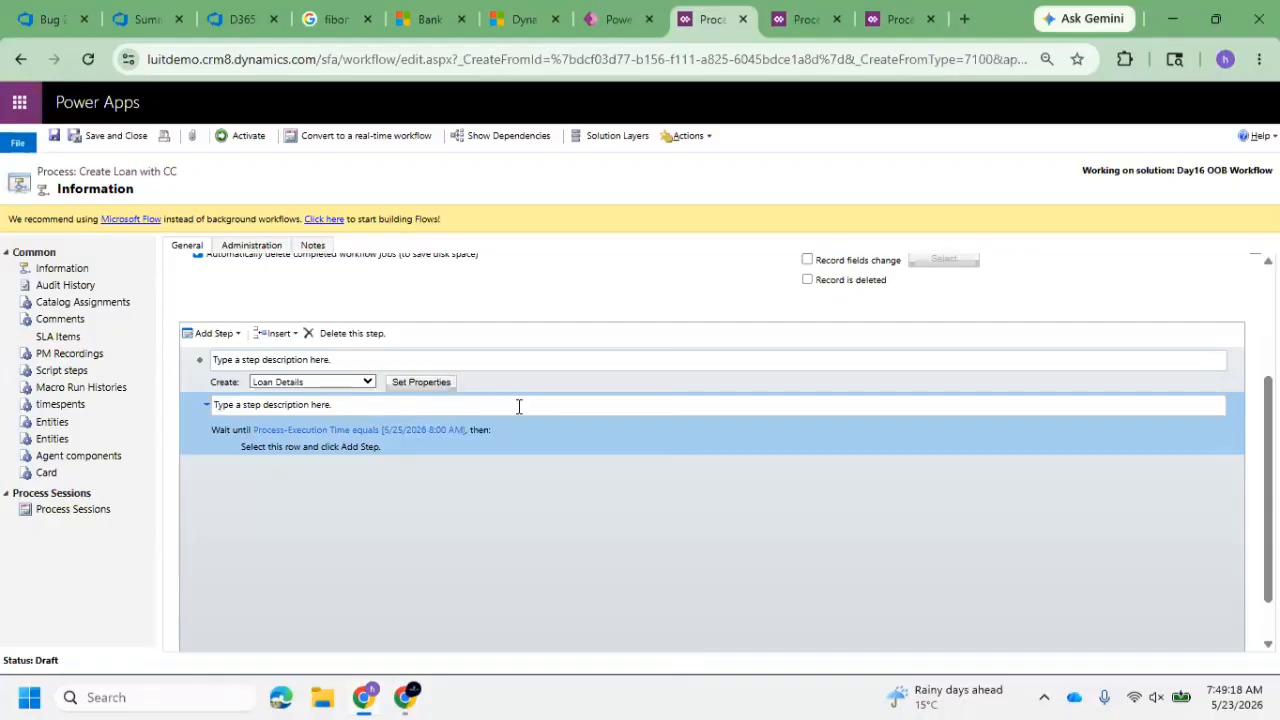
left_click(485, 431)
left_click(370, 333)
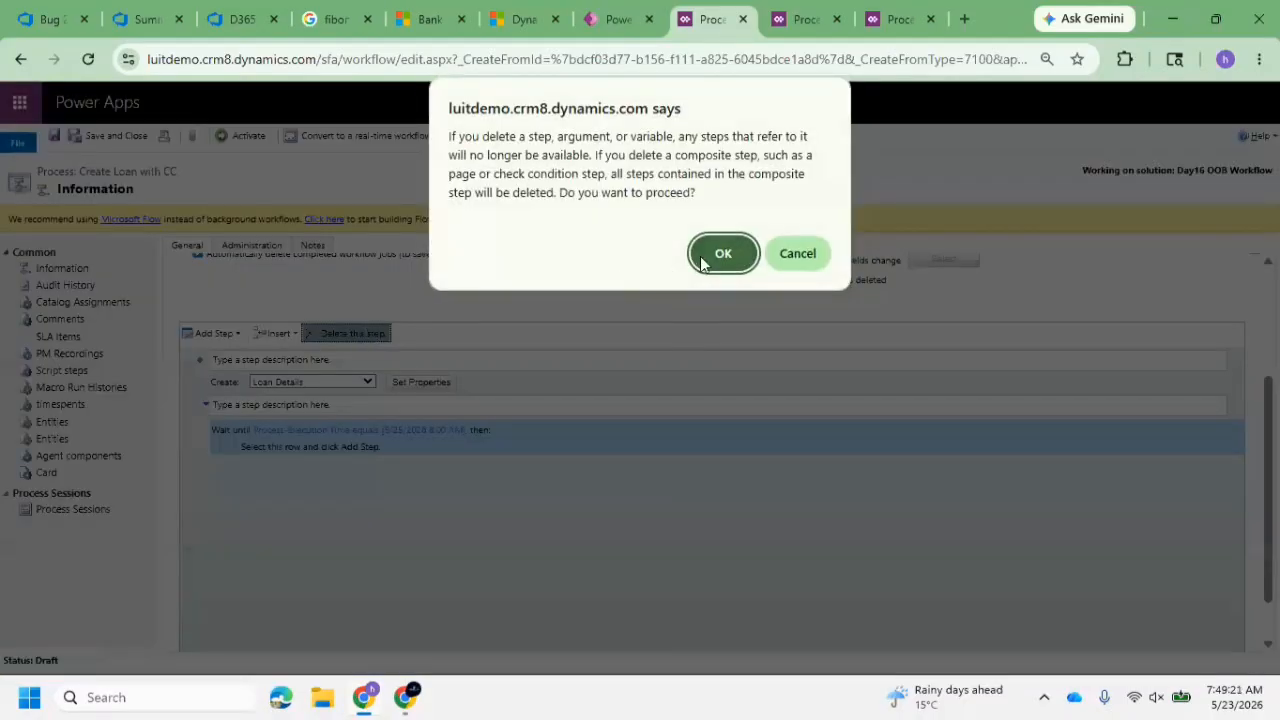
left_click(721, 254)
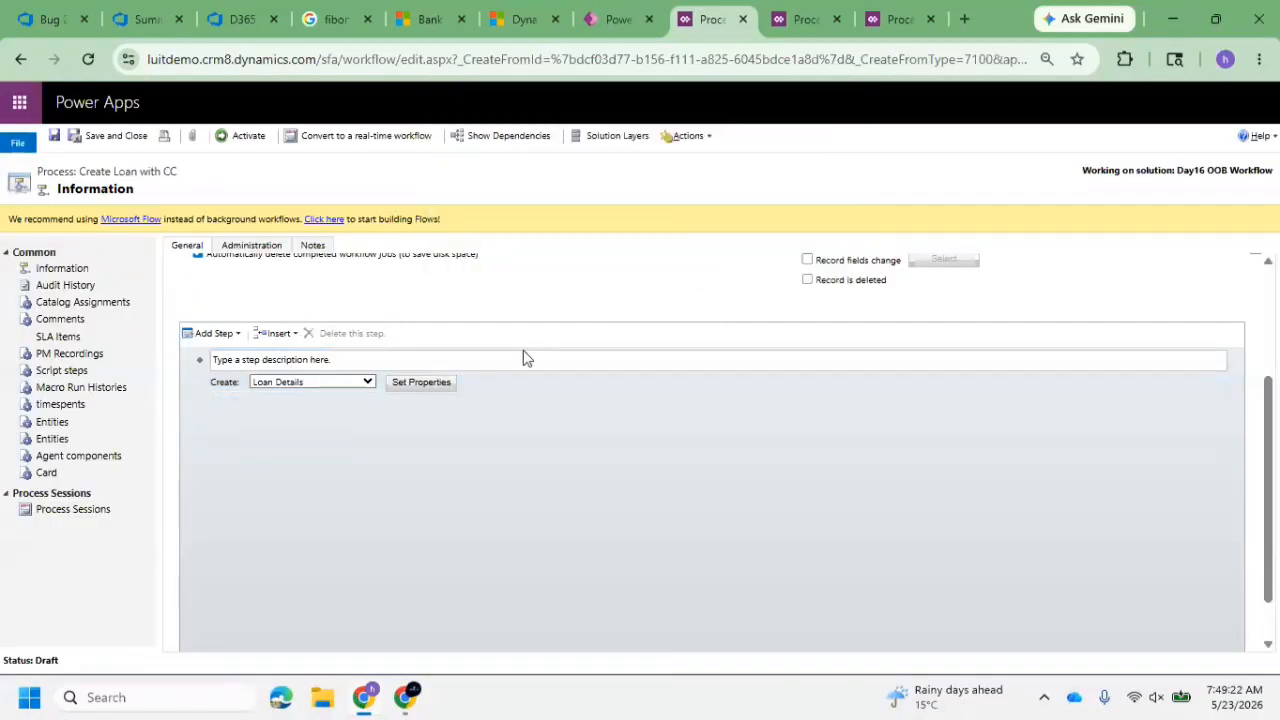
Examine the step types that can be added to the workflow, including the custom workflow activities, and review the process properties
left_click(226, 334)
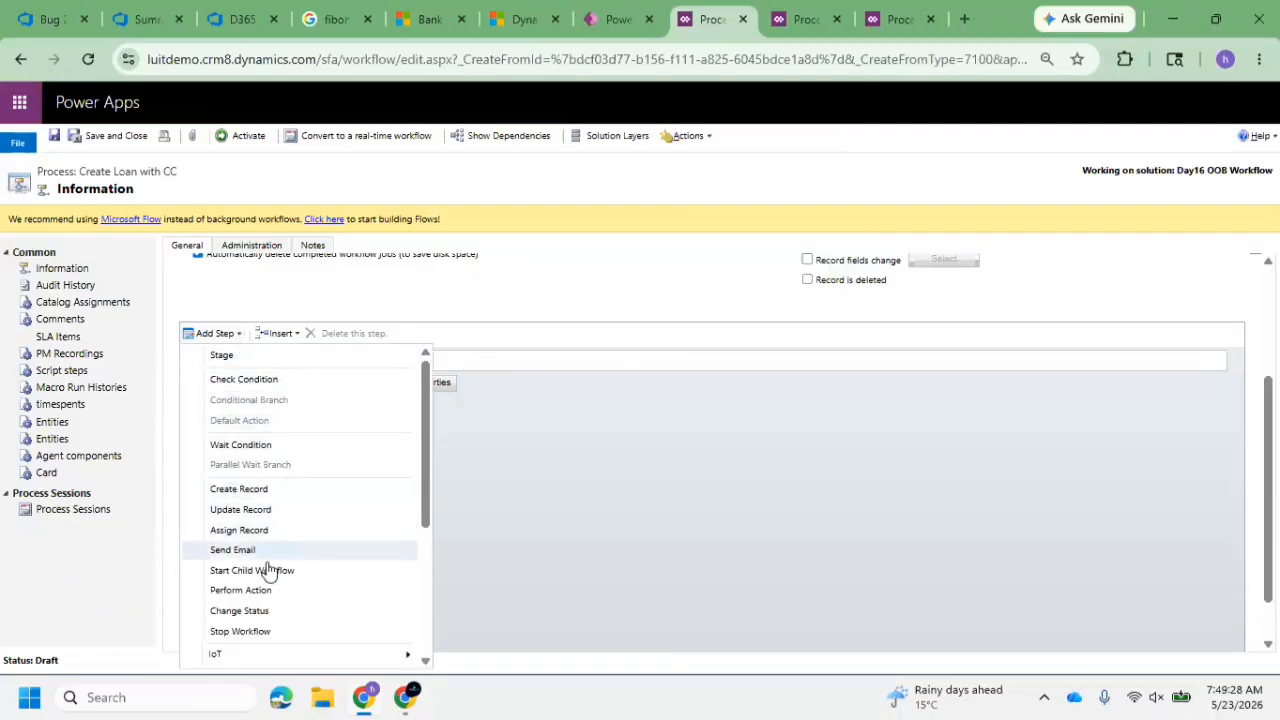
scroll(290, 568, "down", 2)
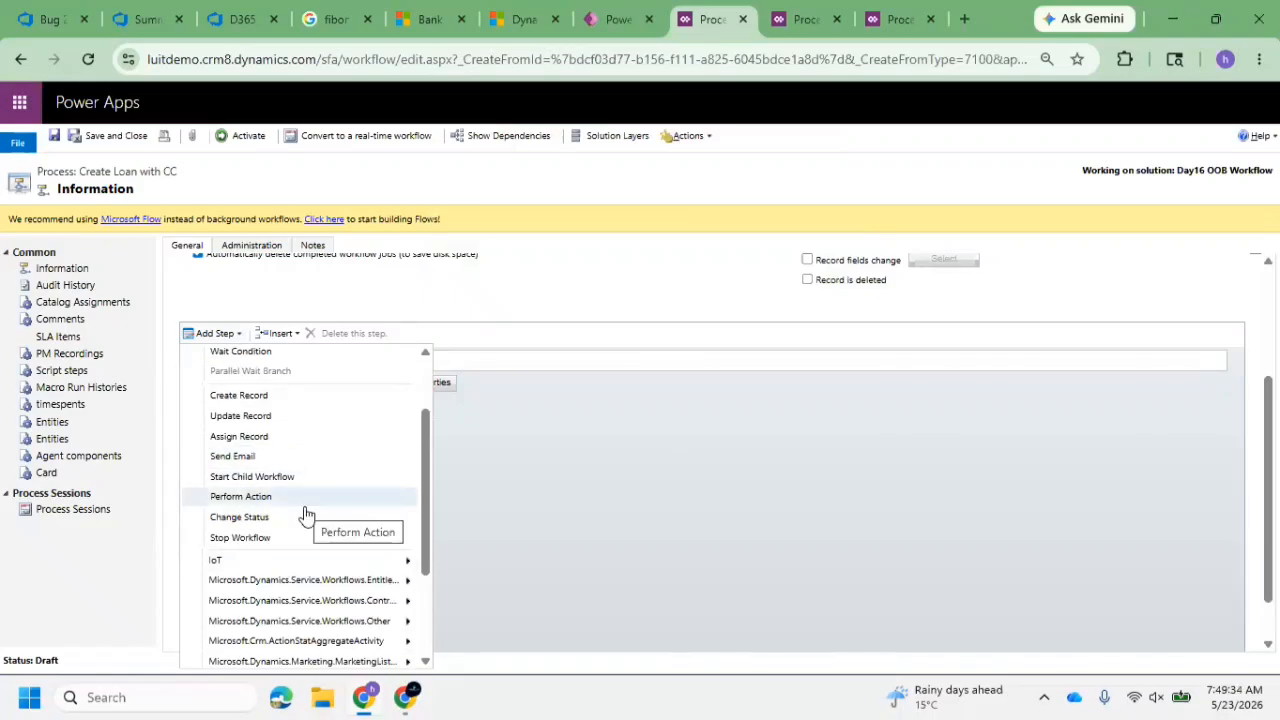
scroll(308, 512, "down", 2)
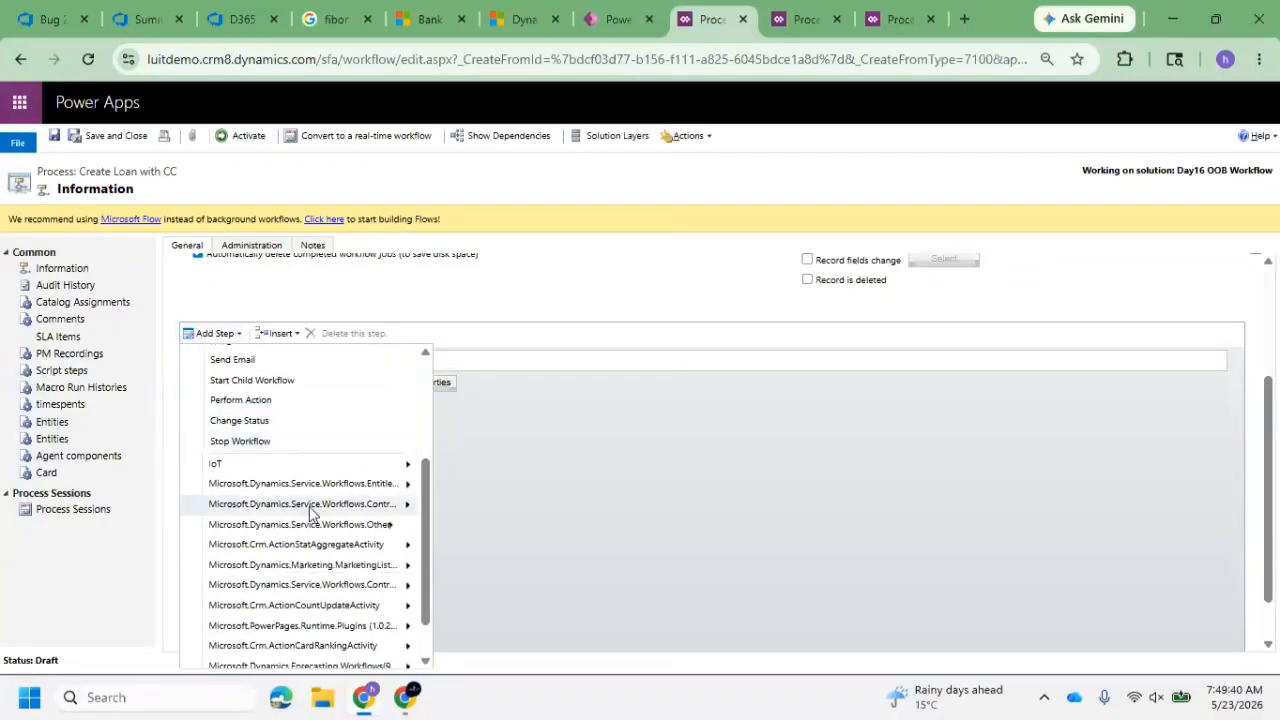
scroll(310, 508, "down", 1)
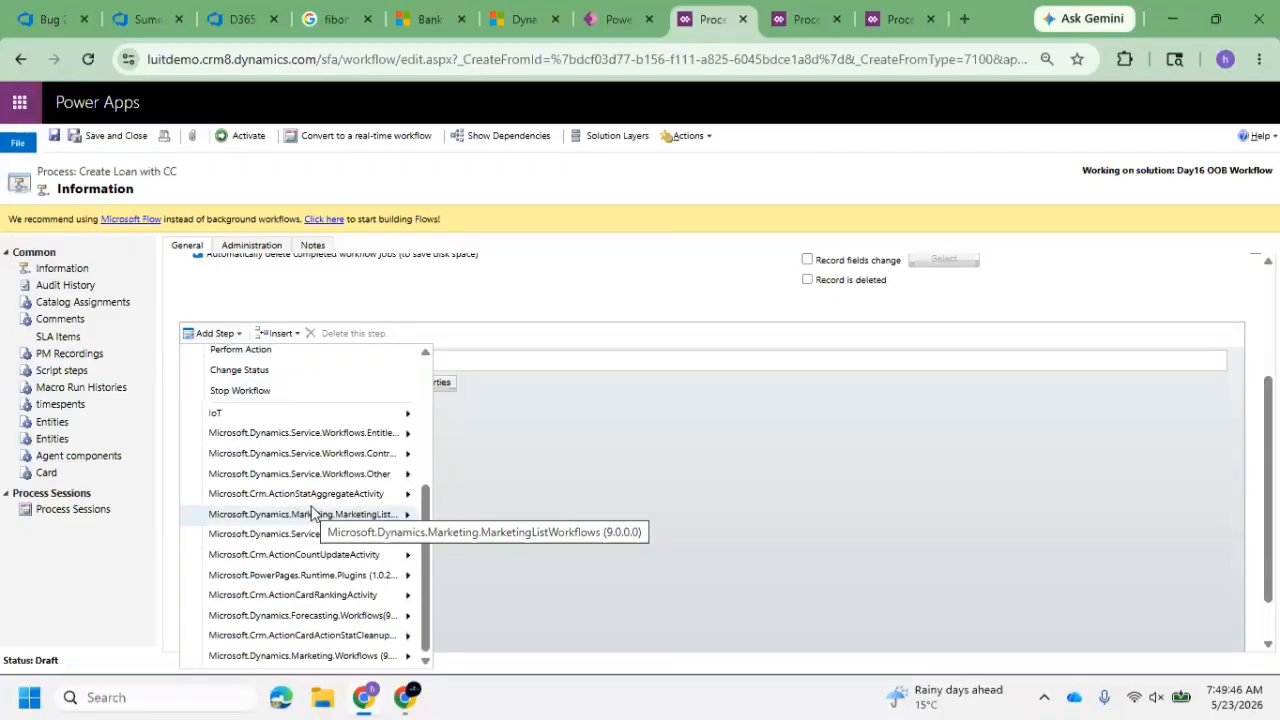
scroll(540, 365, "up", 4)
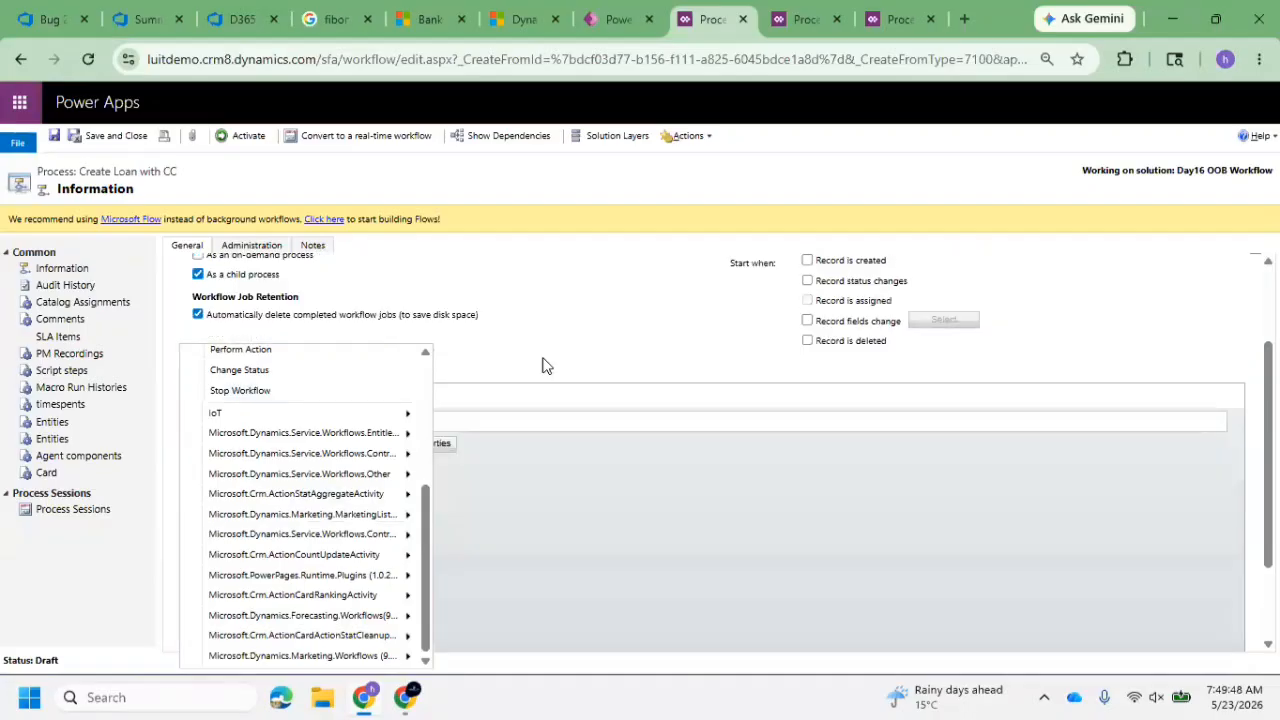
left_click(530, 413)
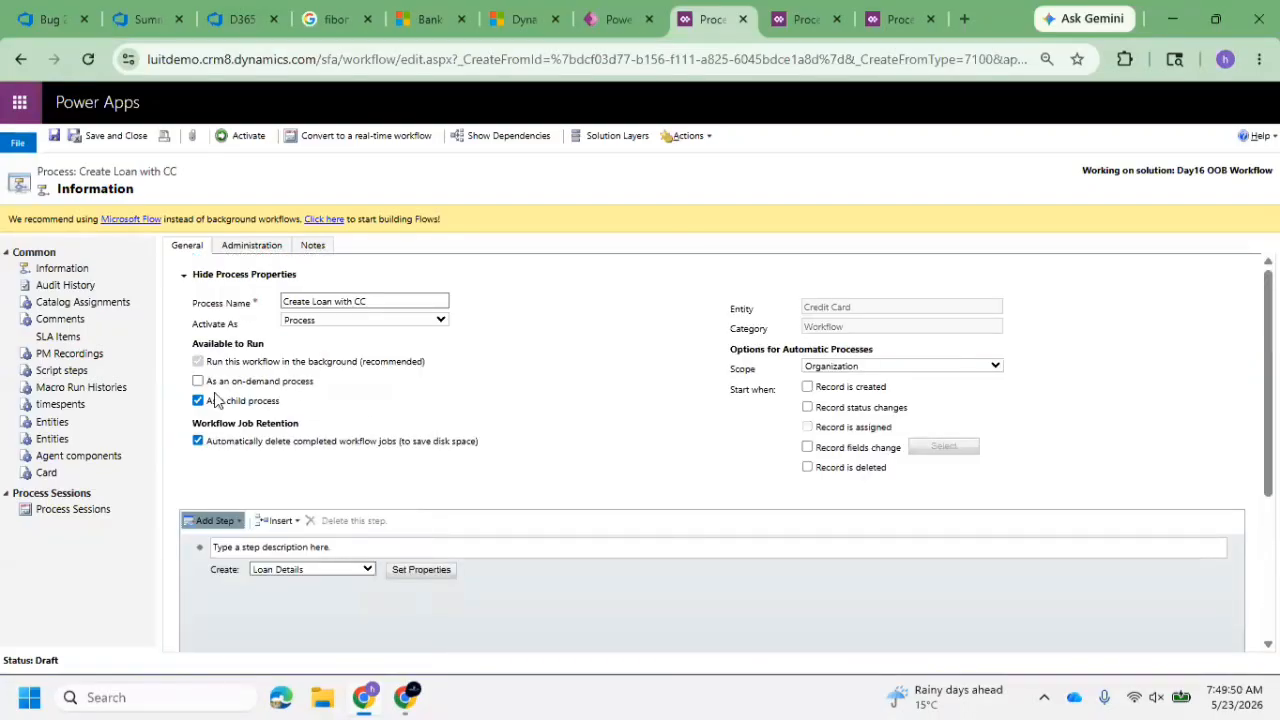
scroll(363, 454, "down", 3)
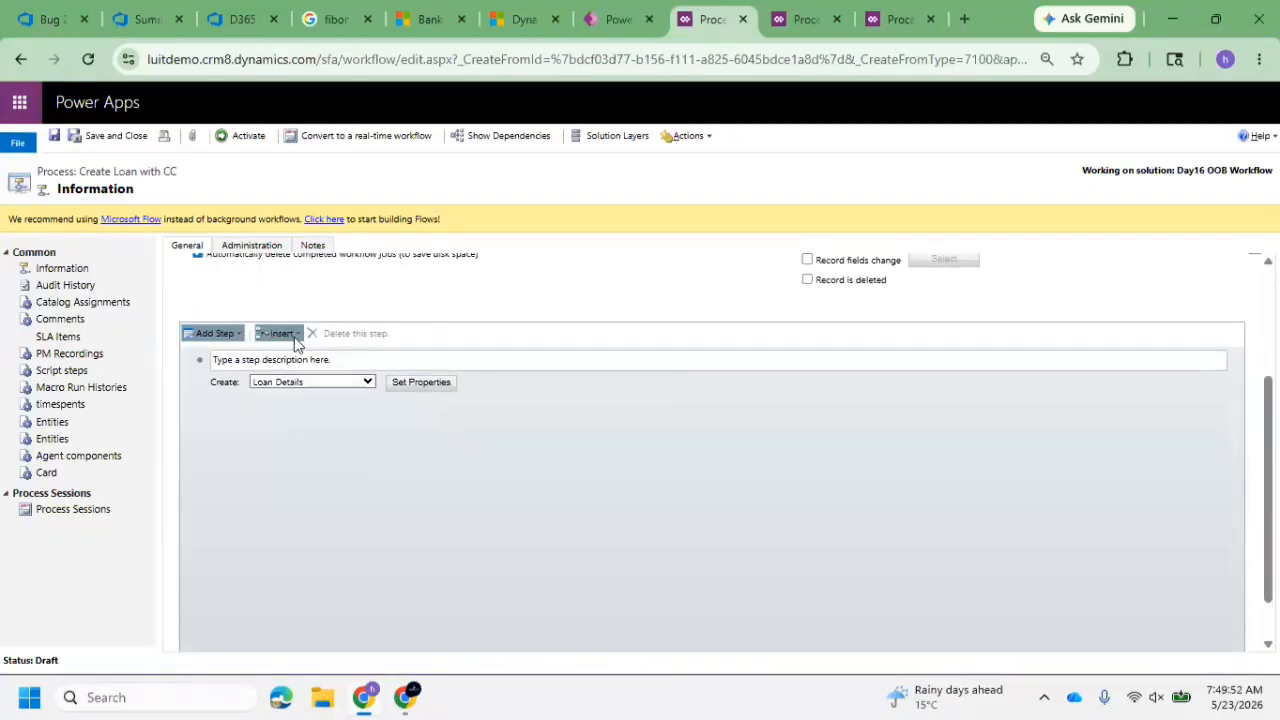
scroll(563, 362, "up", 3)
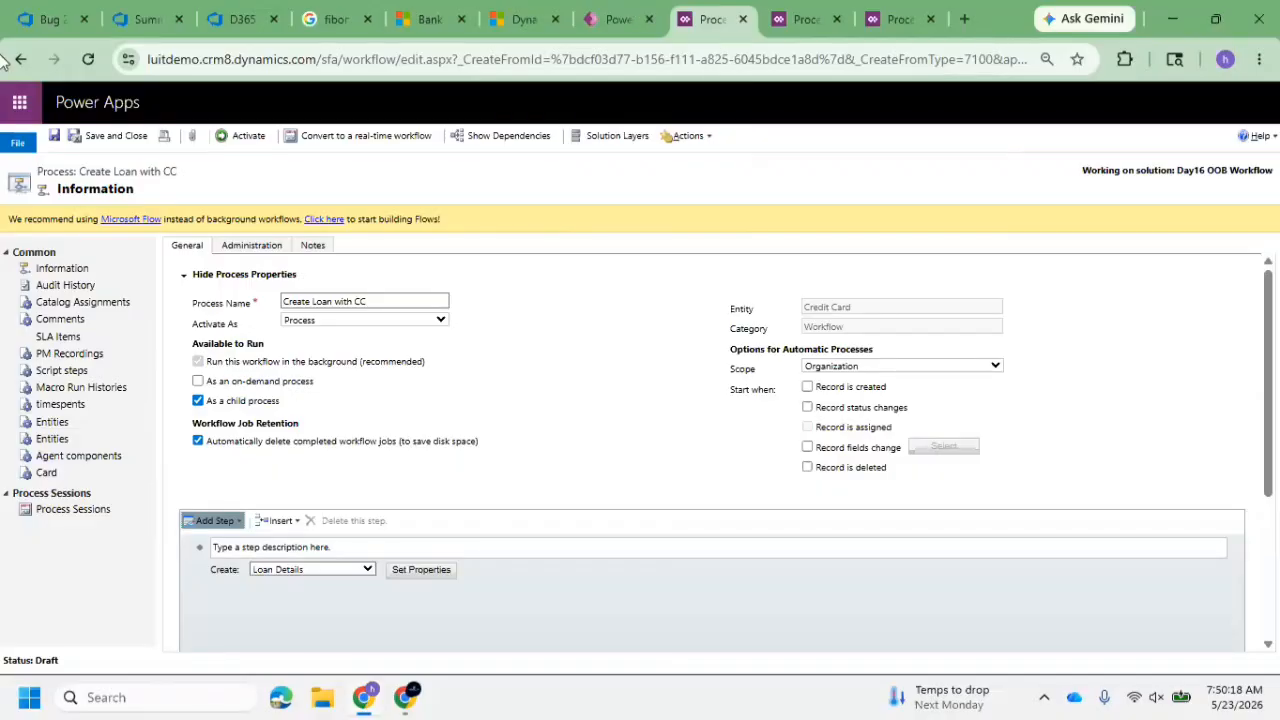
Switch to the Zoom meeting and request to stop its cloud recording
mouse_move(408, 695)
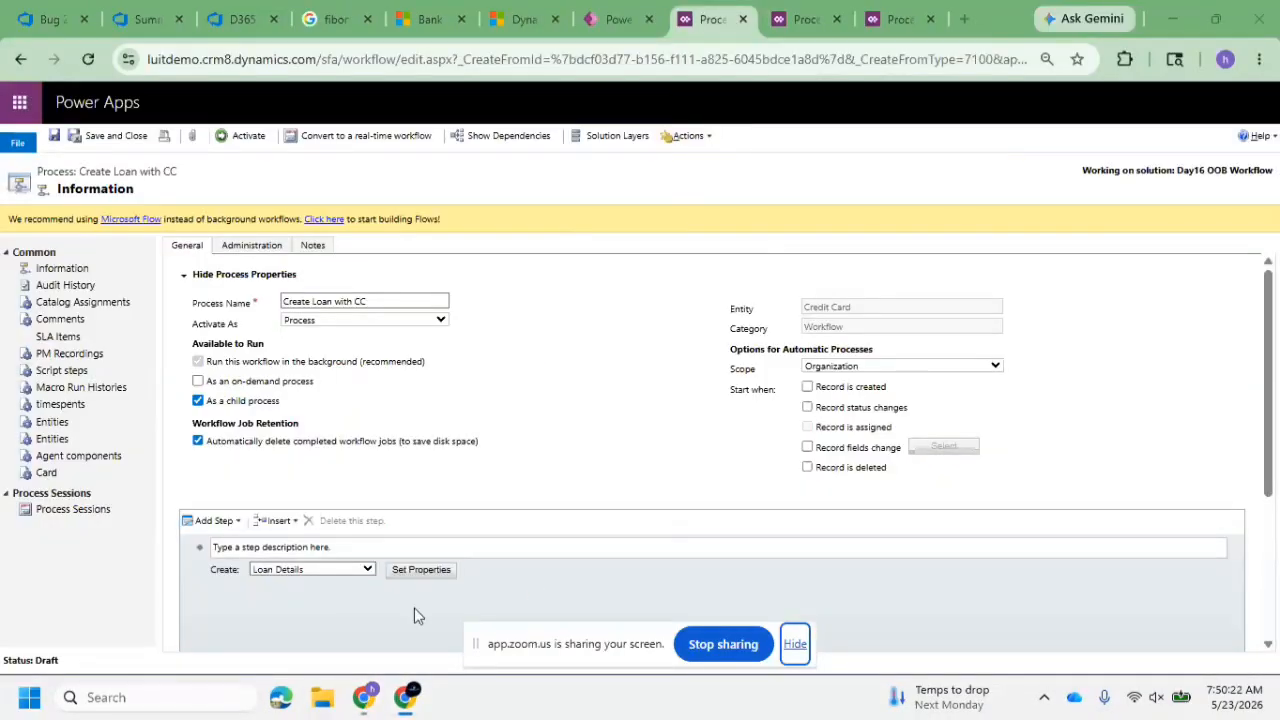
left_click(267, 558)
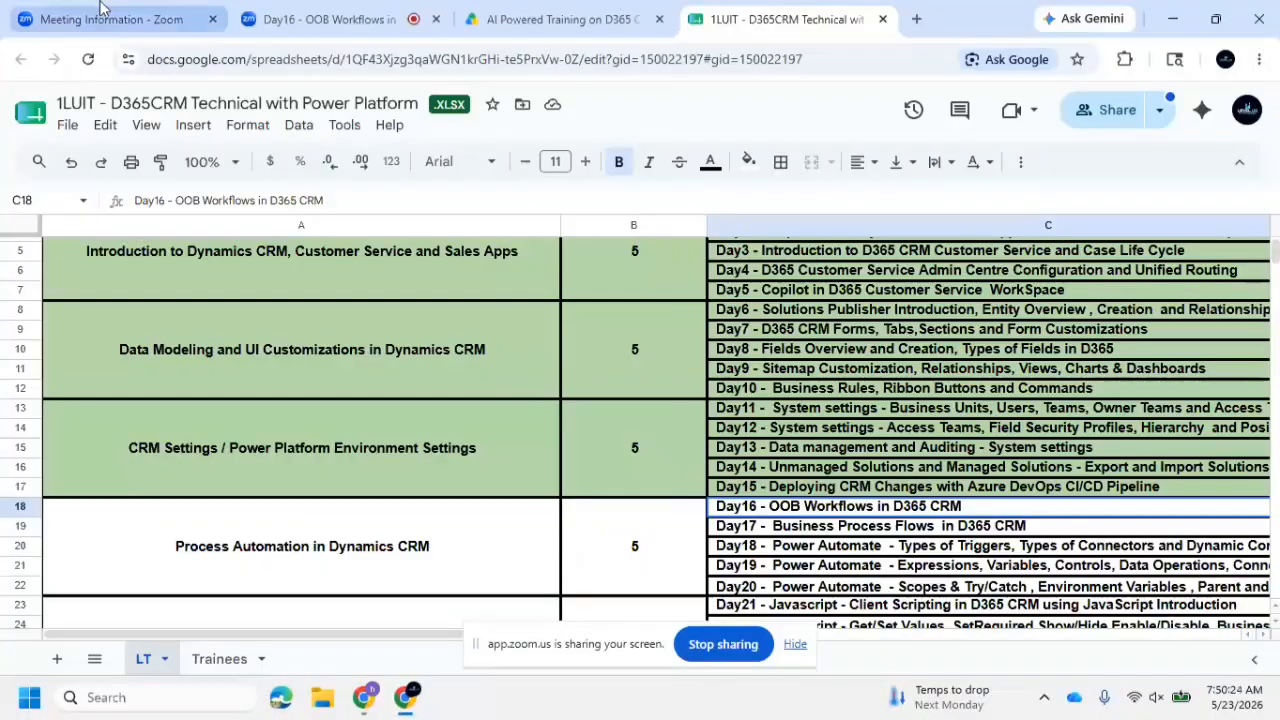
left_click(107, 8)
left_click(321, 10)
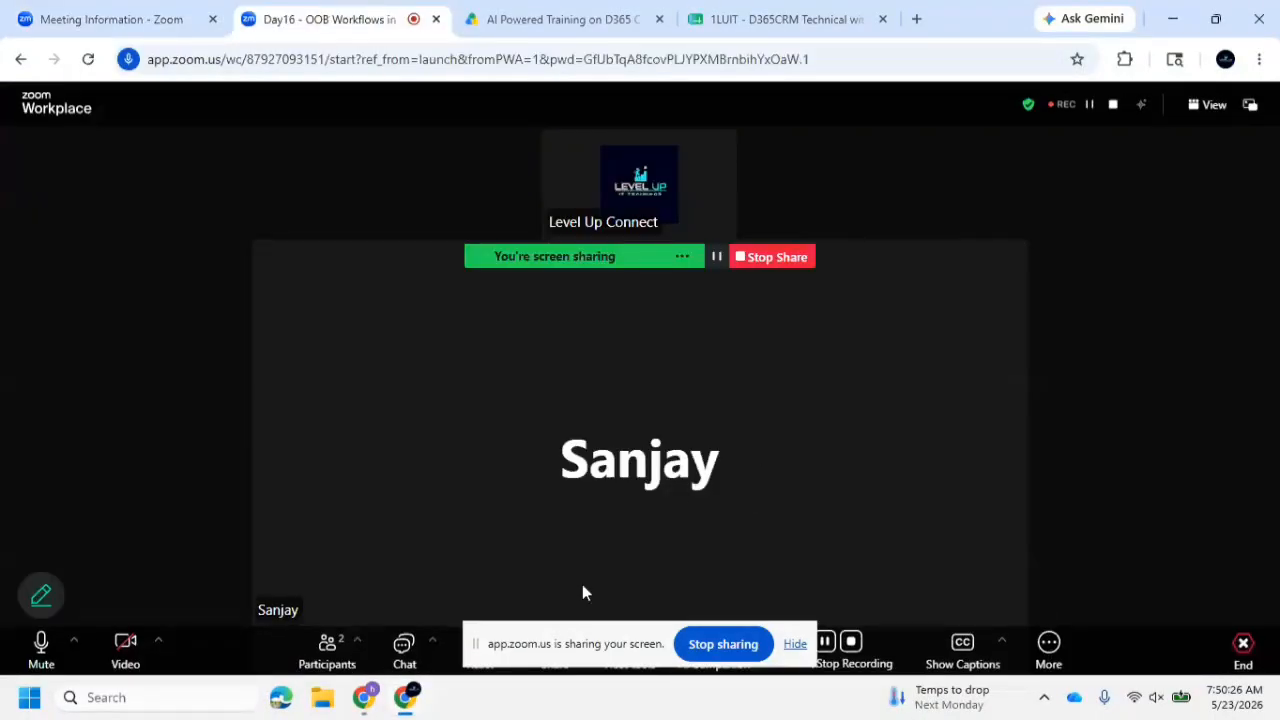
left_click(851, 641)
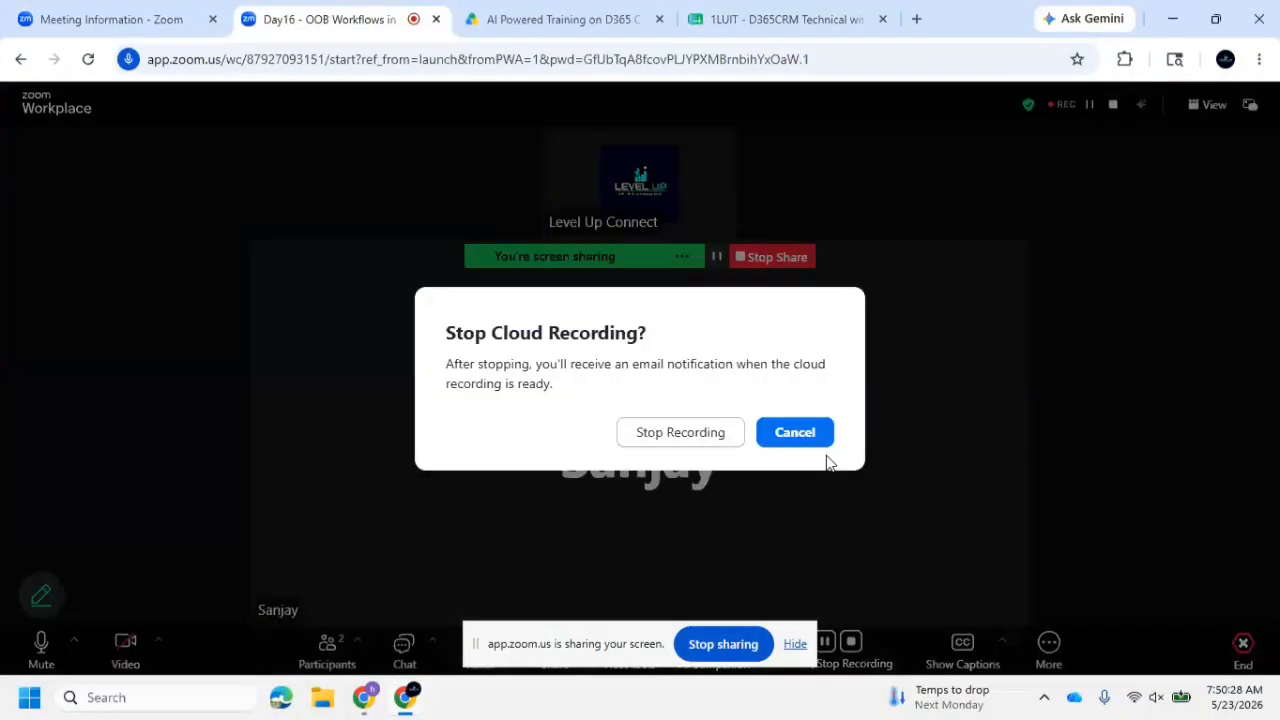